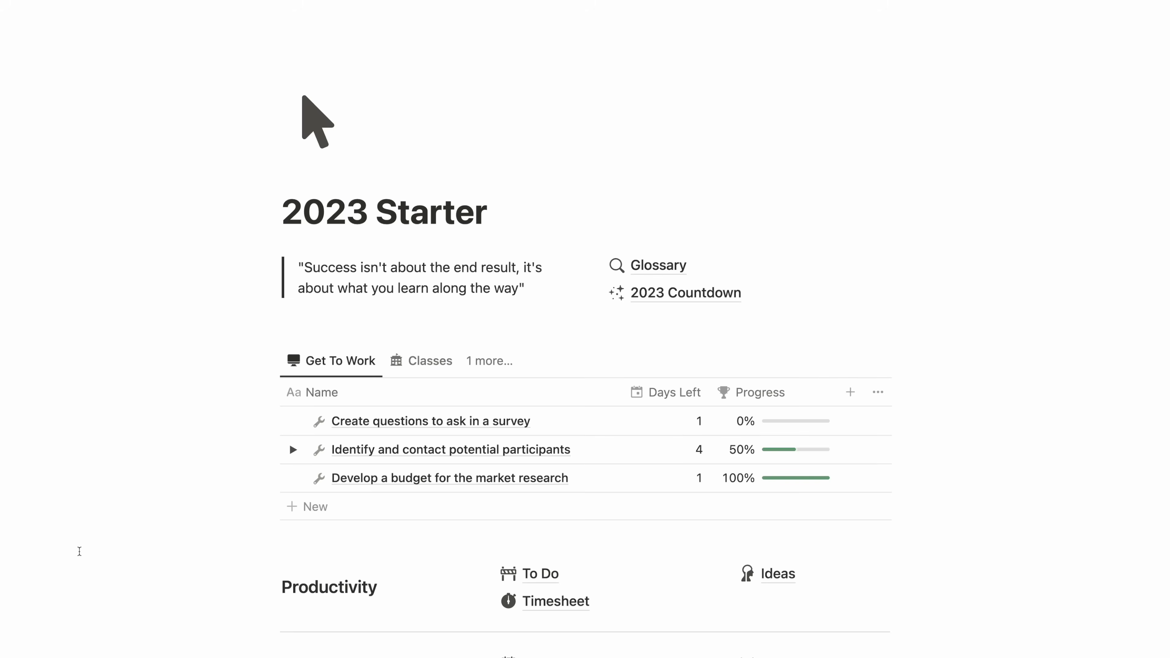
- Look over the 2023 Starter dashboard and open the January page from the Months gallery as a full page
scroll(79, 552, "down", 3)
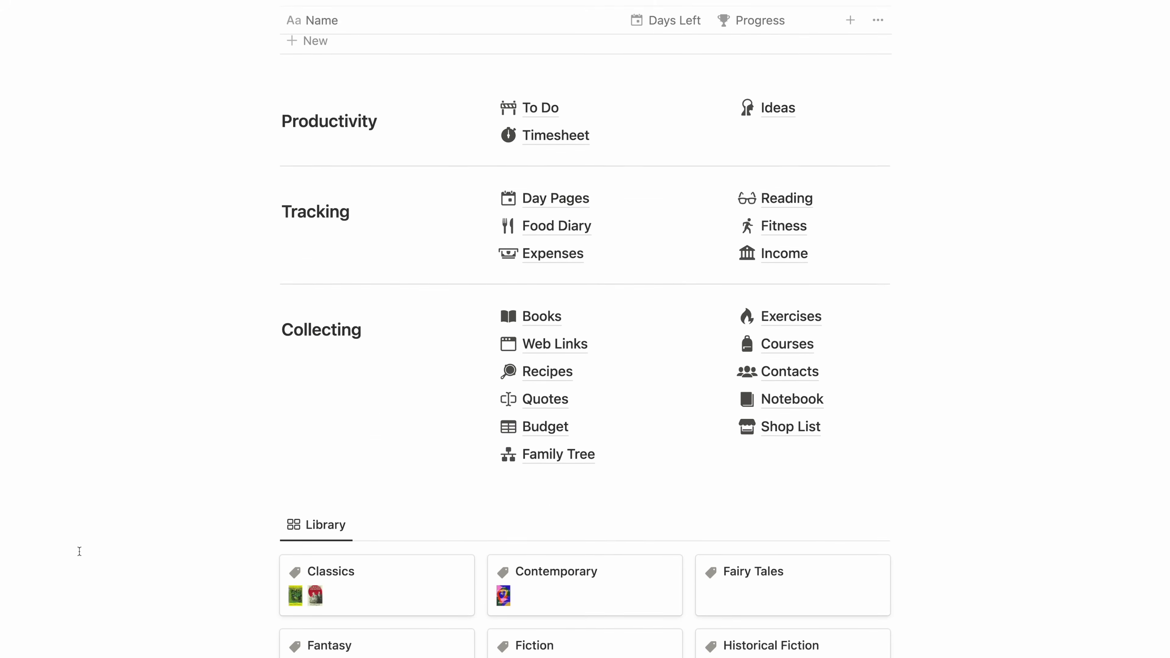
scroll(80, 551, "down", 10)
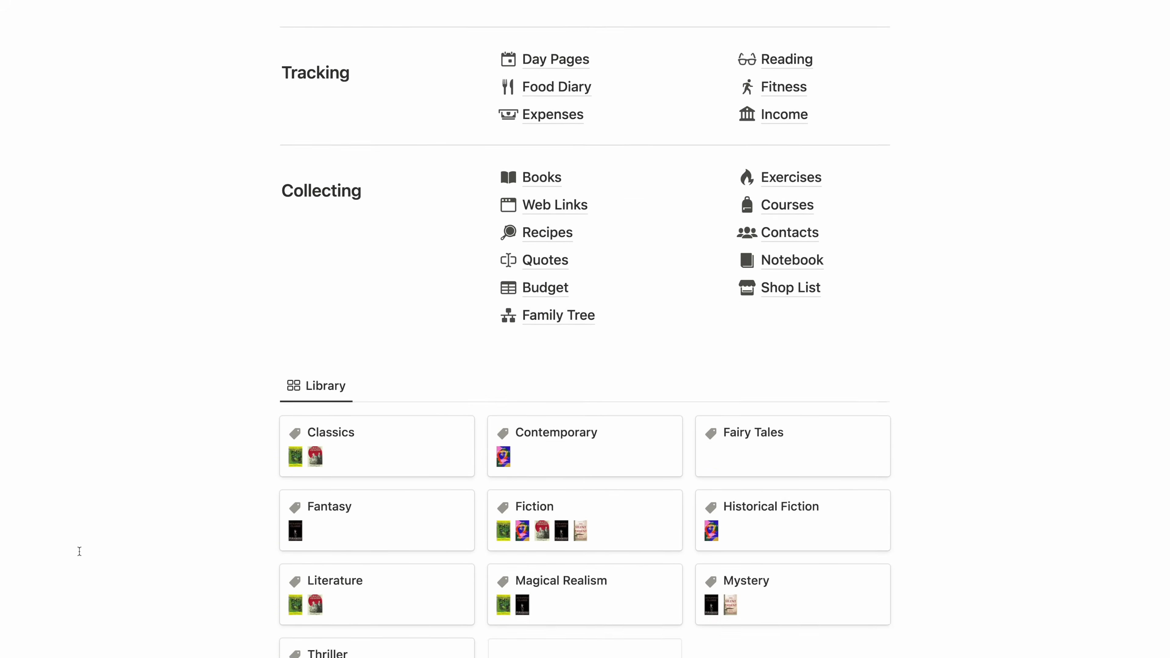
scroll(80, 551, "down", 5)
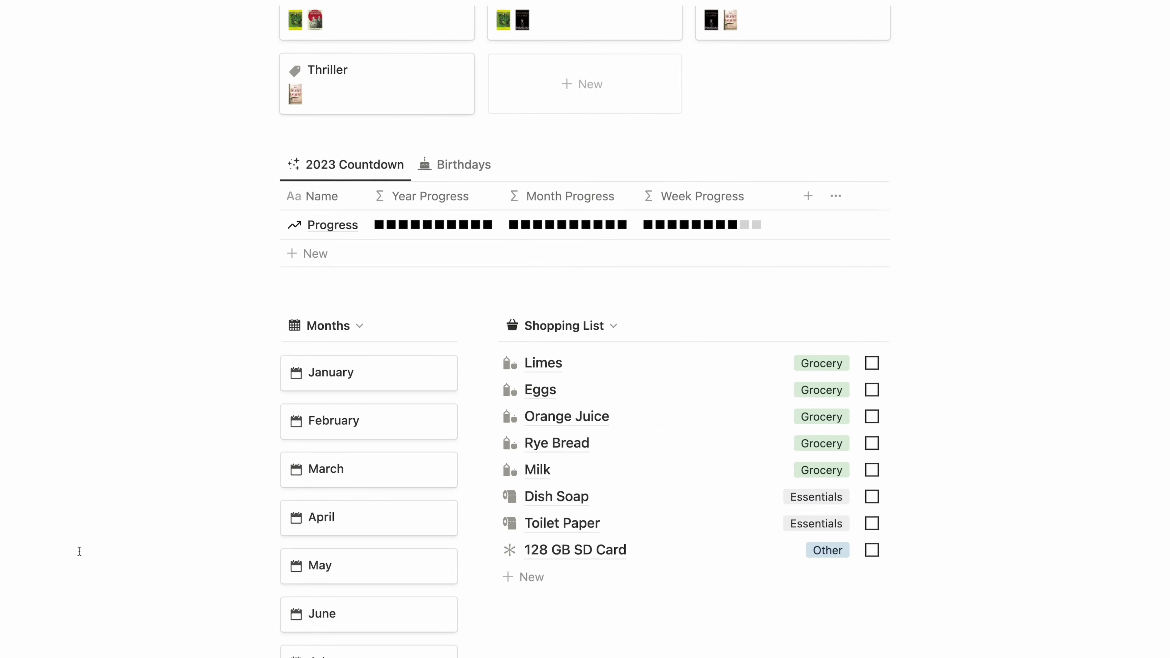
left_click(377, 349)
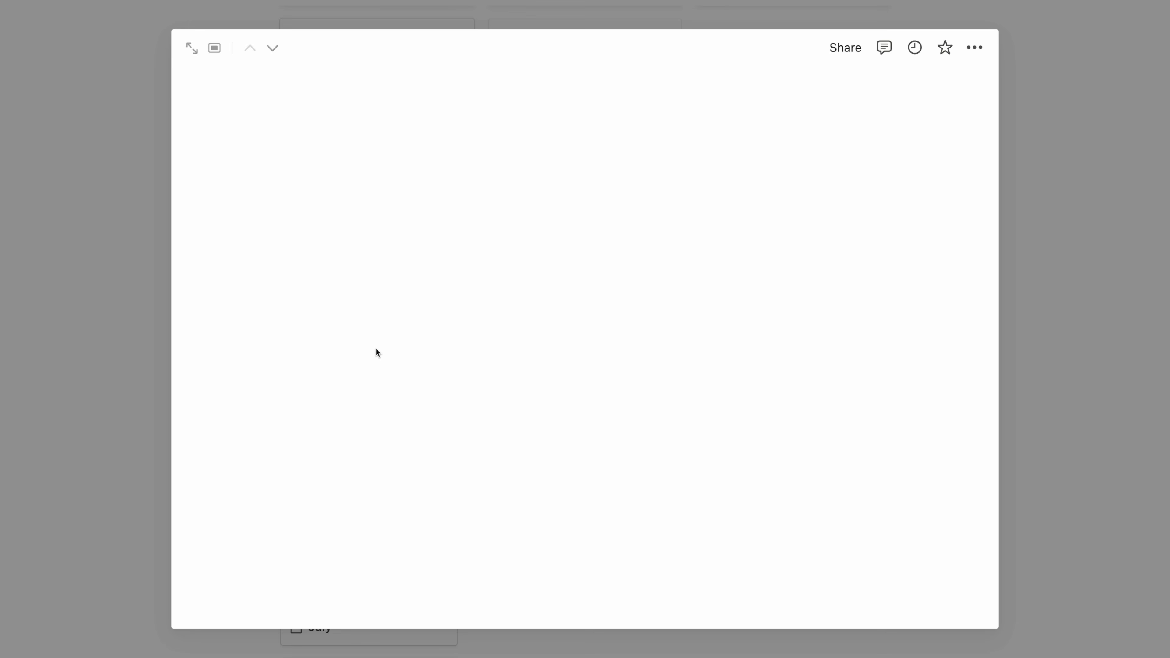
left_click(192, 48)
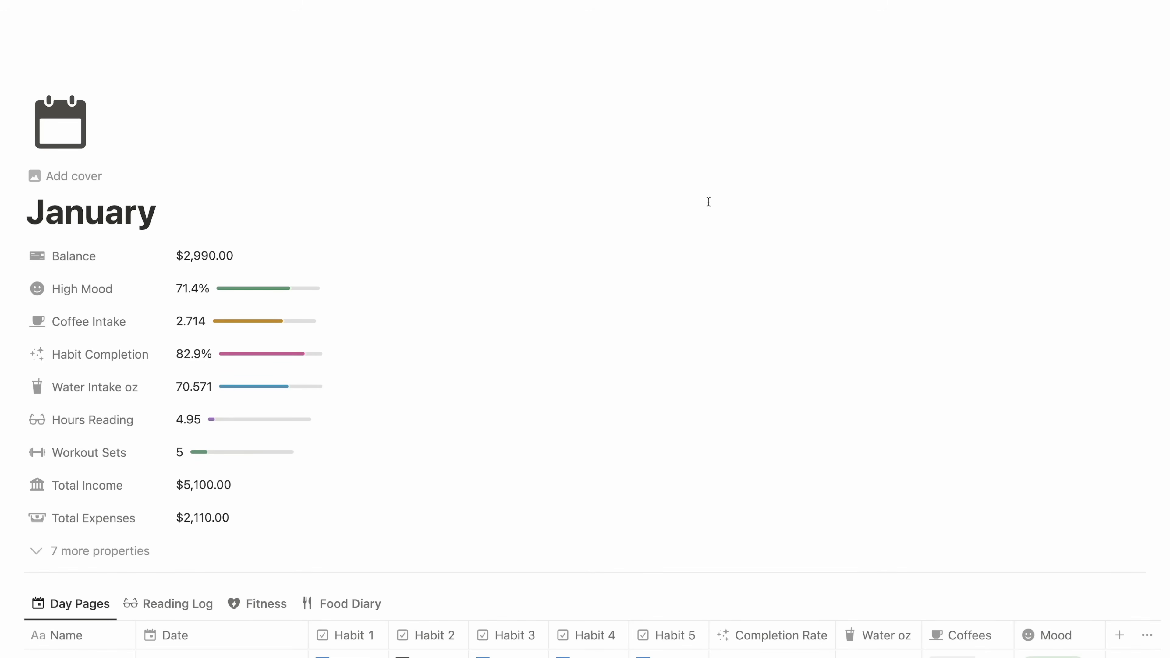
- Review January's properties and its Reading Log, Fitness and Food Diary views, ending back on Day Pages
scroll(709, 202, "down", 5)
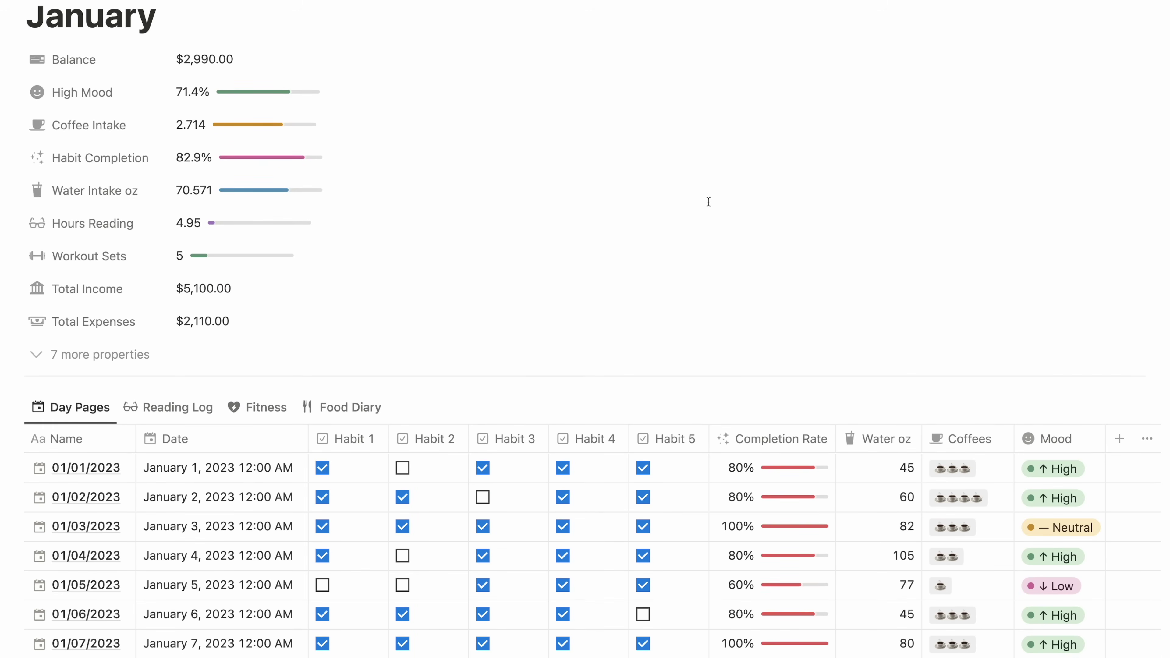
scroll(708, 202, "down", 7)
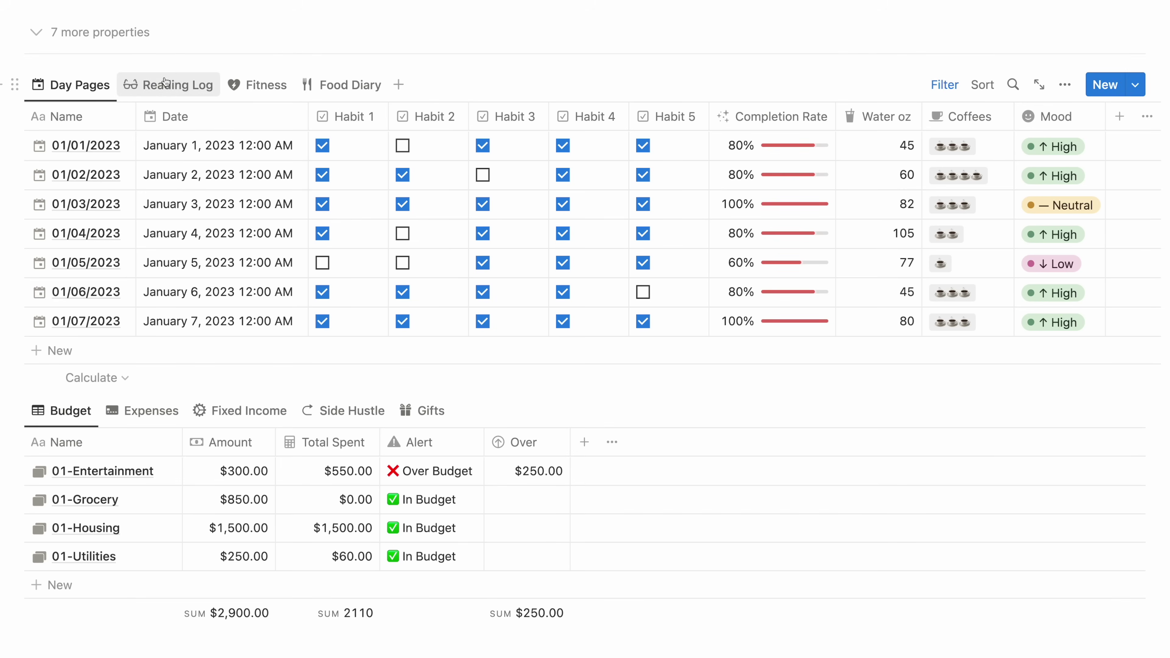
left_click(188, 90)
left_click(272, 89)
left_click(350, 88)
left_click(61, 86)
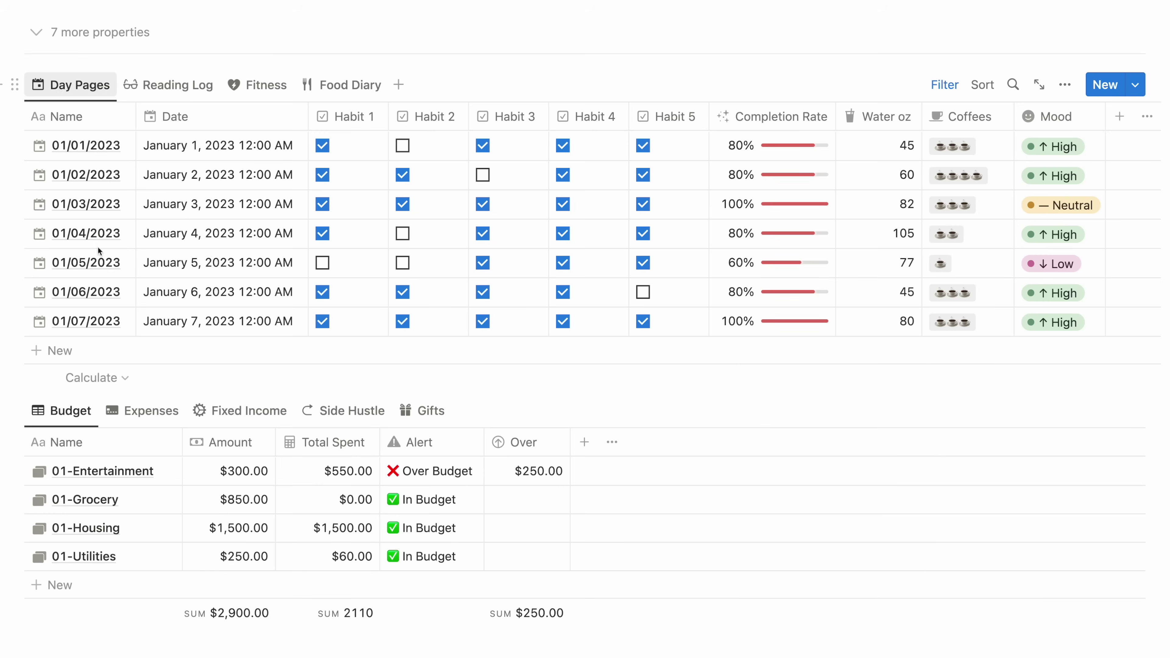
- Go through January's Expenses, Fixed Income, Side Hustle and Gifts views, ending back on Budget
left_click(138, 418)
left_click(236, 417)
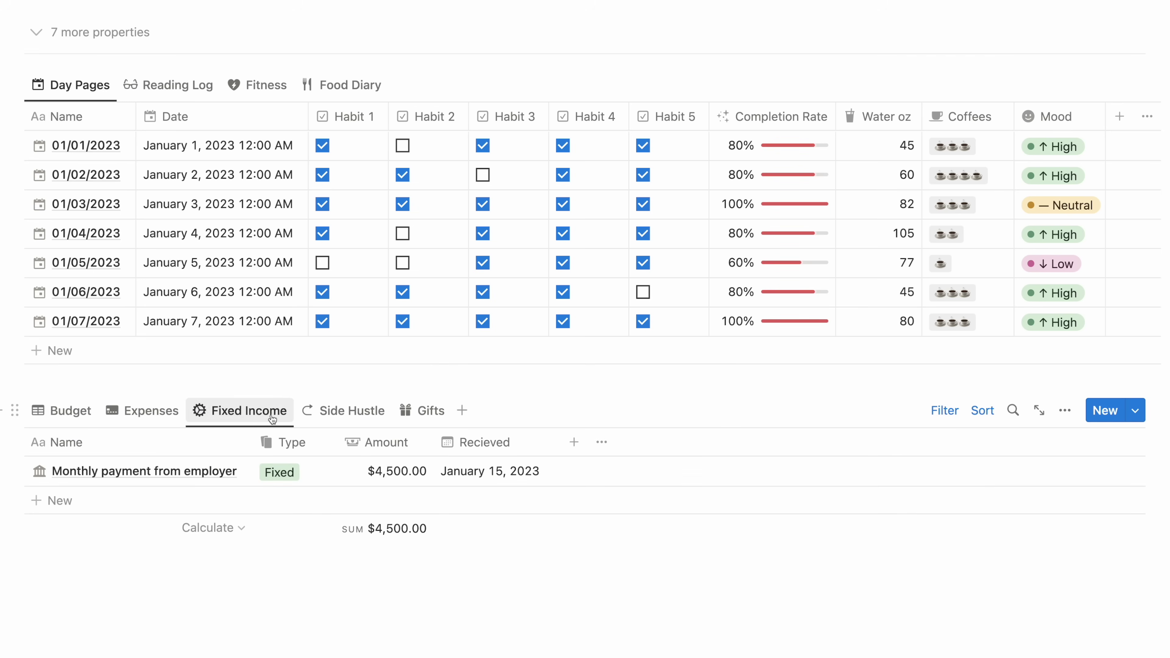
left_click(350, 414)
left_click(423, 410)
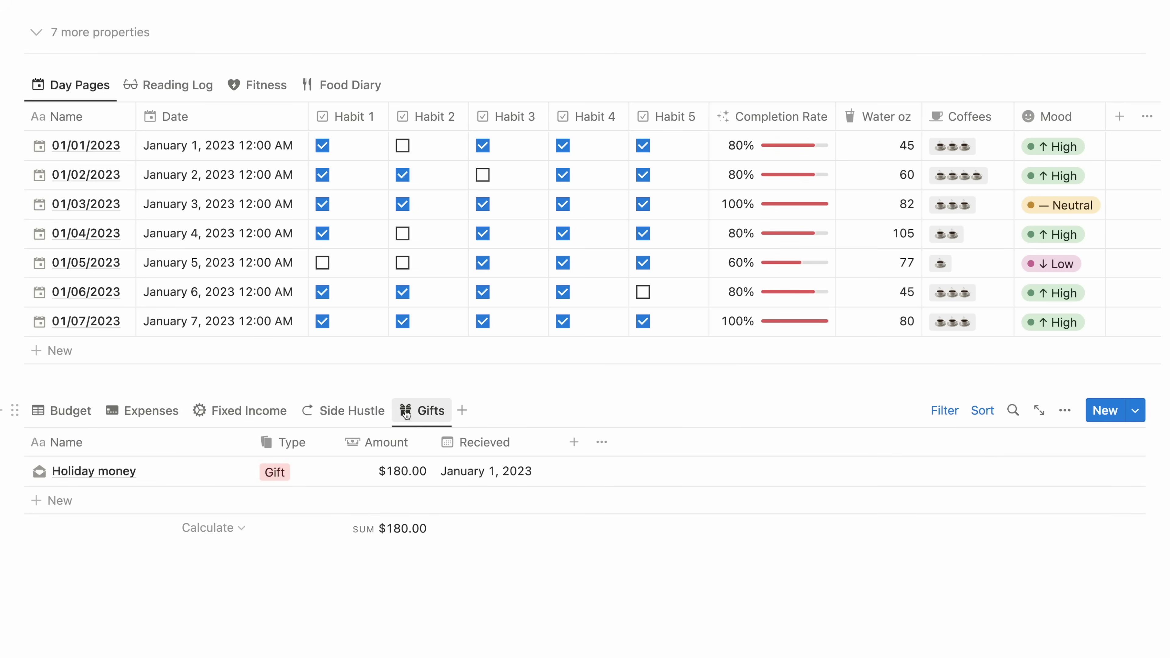
left_click(70, 410)
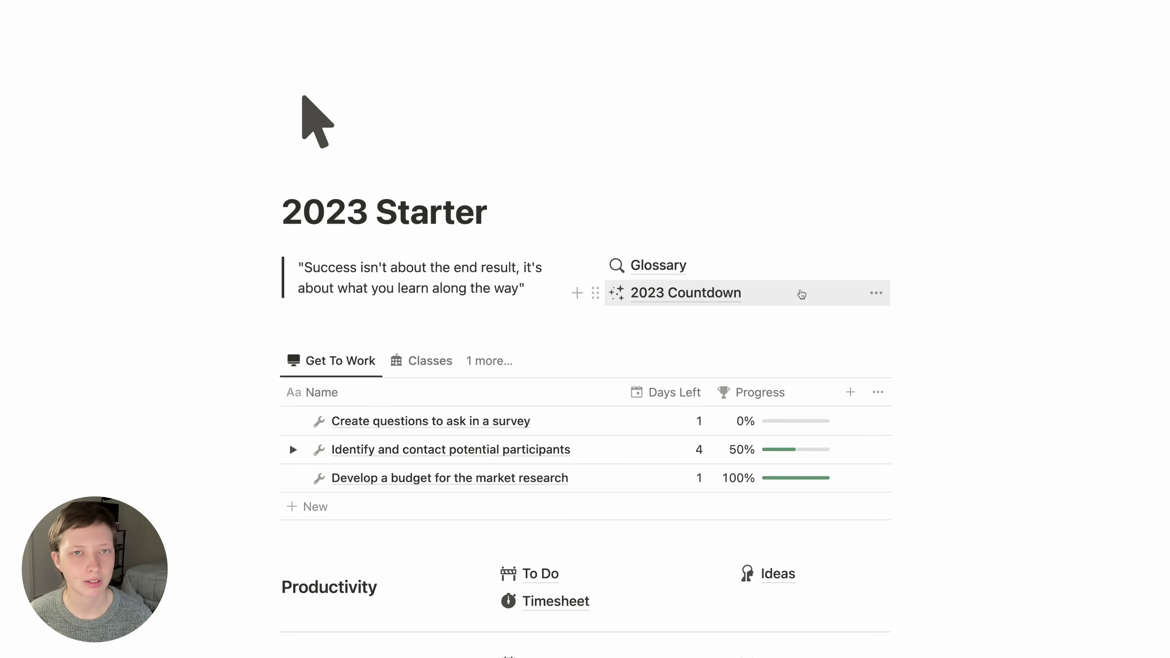
- View the 2023 Countdown page, and return to 2023 Starter to see the countdown table embedded there
left_click(802, 295)
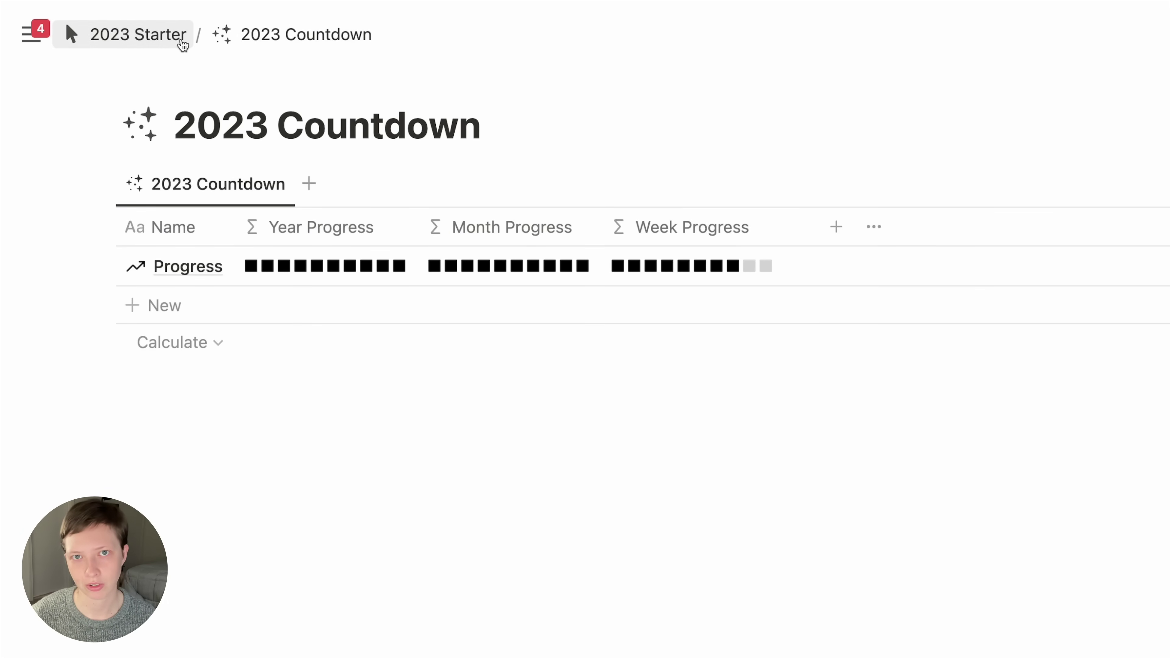
left_click(182, 42)
scroll(295, 210, "down", 20)
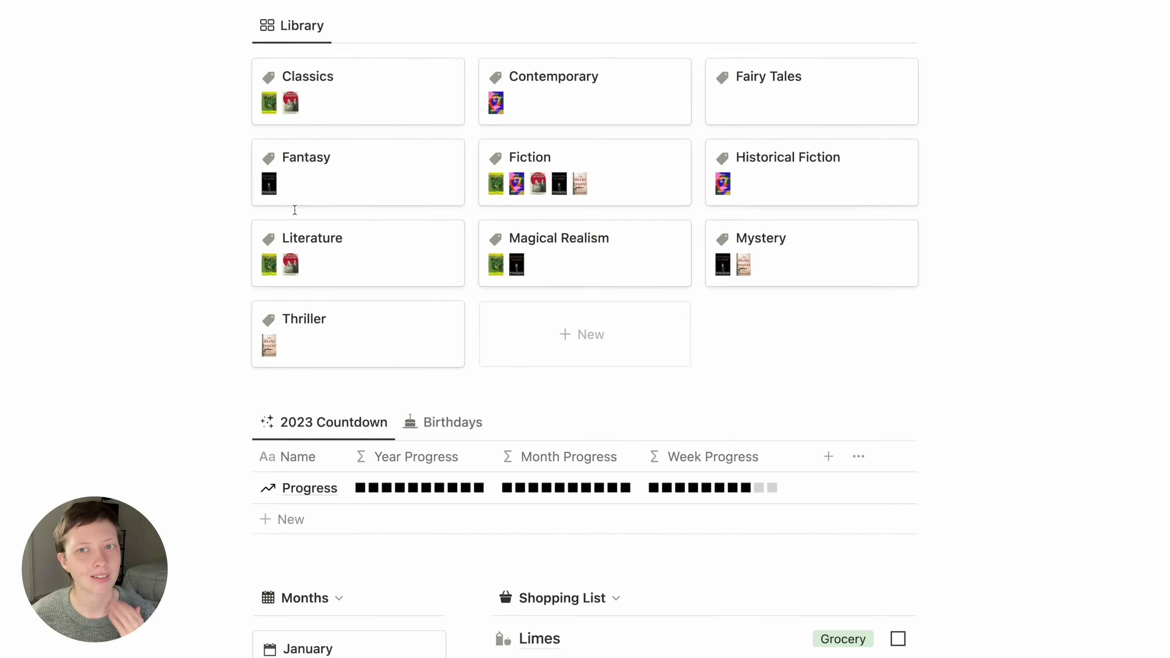
scroll(295, 208, "down", 5)
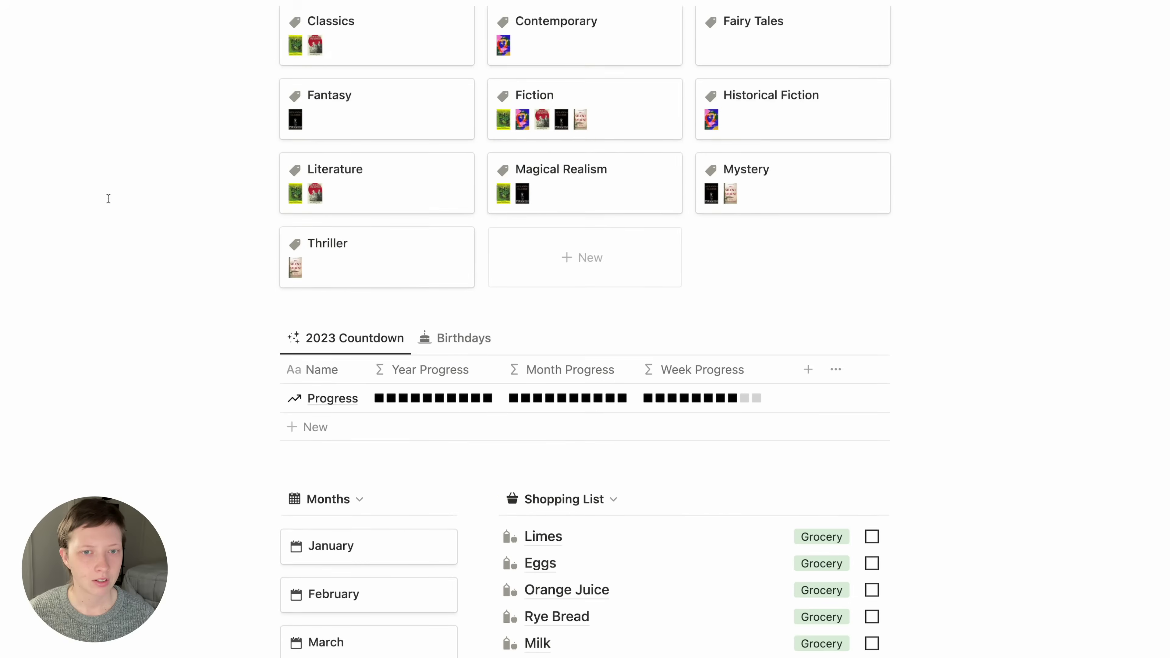
- Open the Archaeology entry in the Glossary and view its available Type options without changing the selection
scroll(106, 197, "up", 5)
scroll(108, 198, "up", 10)
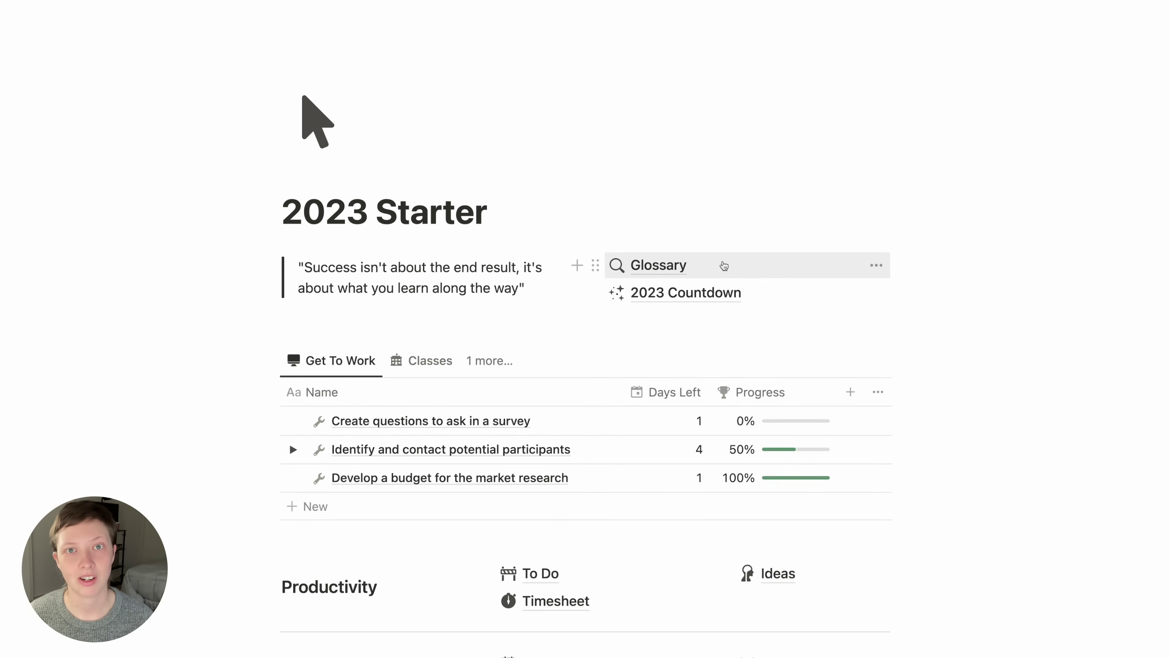
left_click(722, 262)
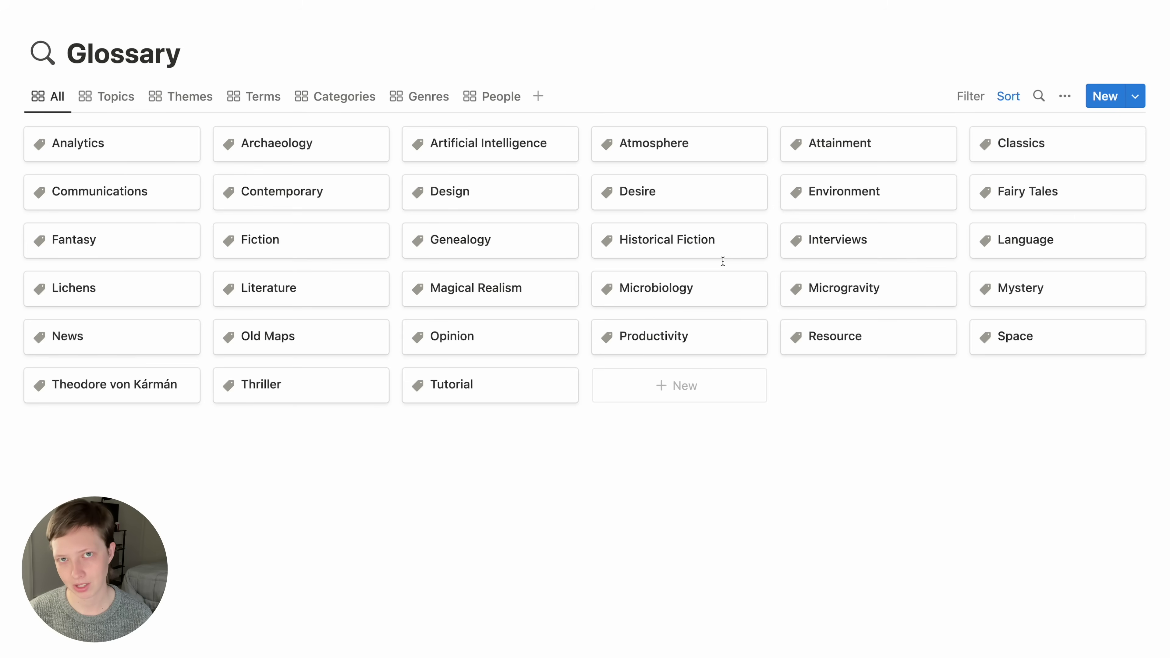
left_click(295, 161)
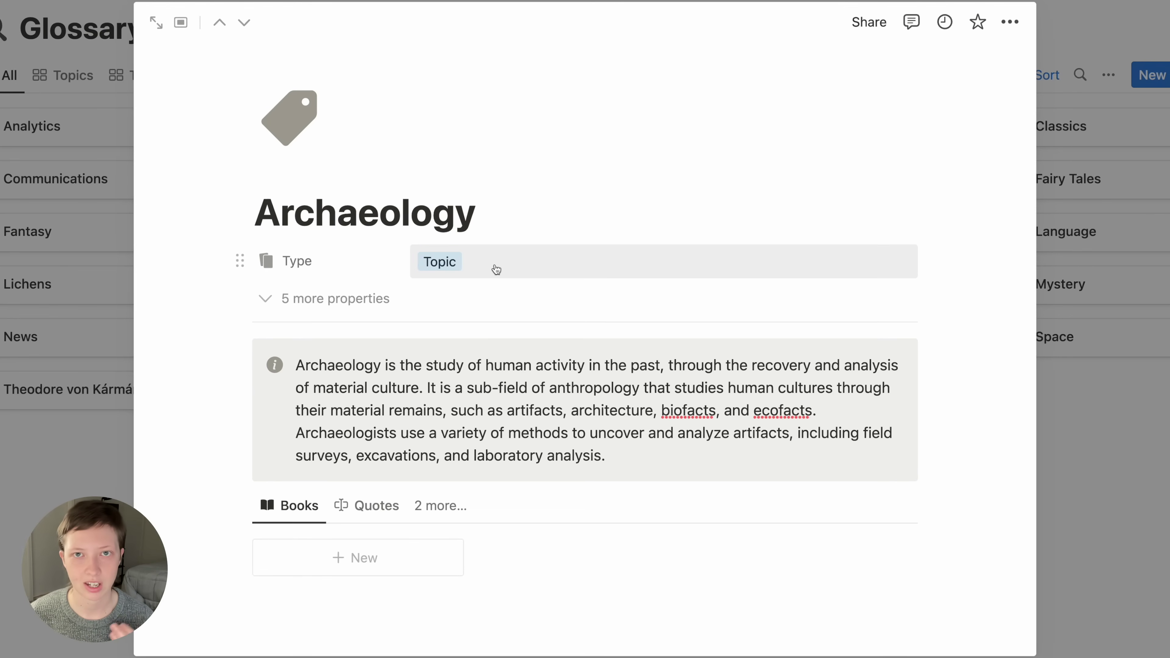
left_click(496, 270)
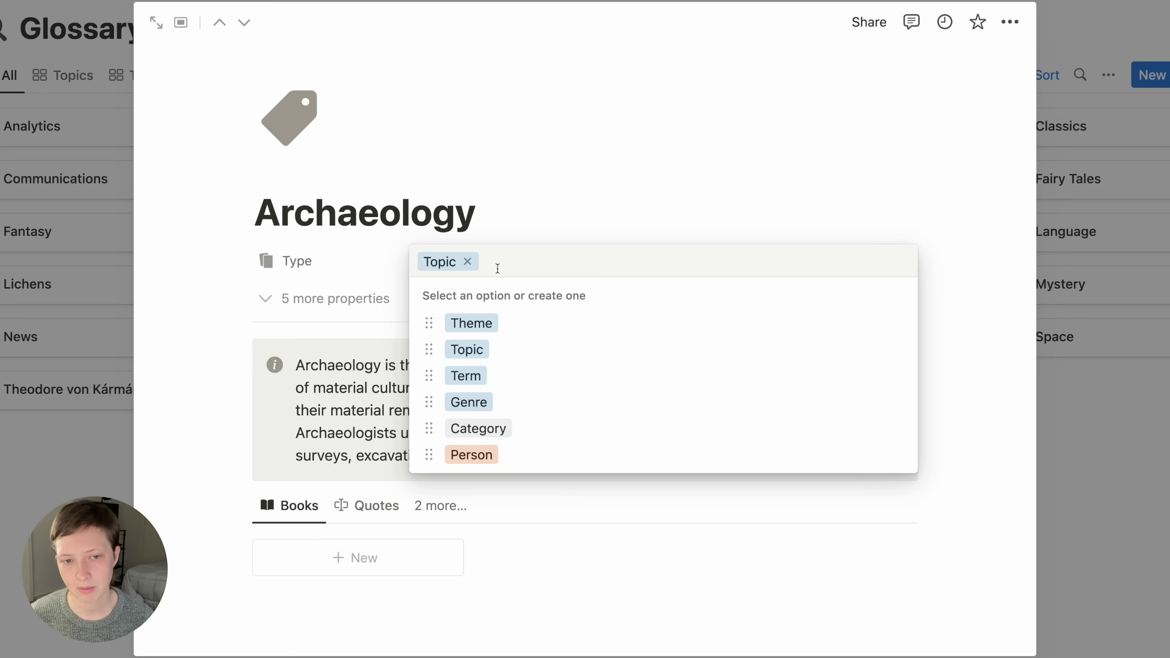
left_click(660, 217)
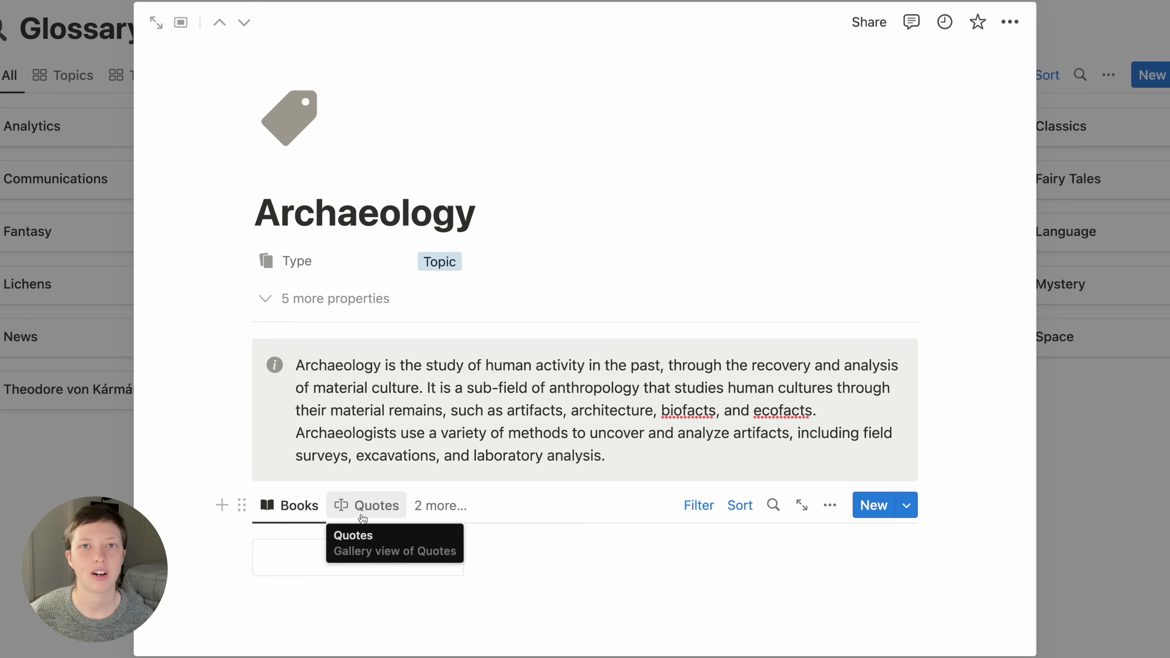
- Expand the Archaeology entry to a full page and look through its Quotes, Web Links and Notes views
left_click(160, 28)
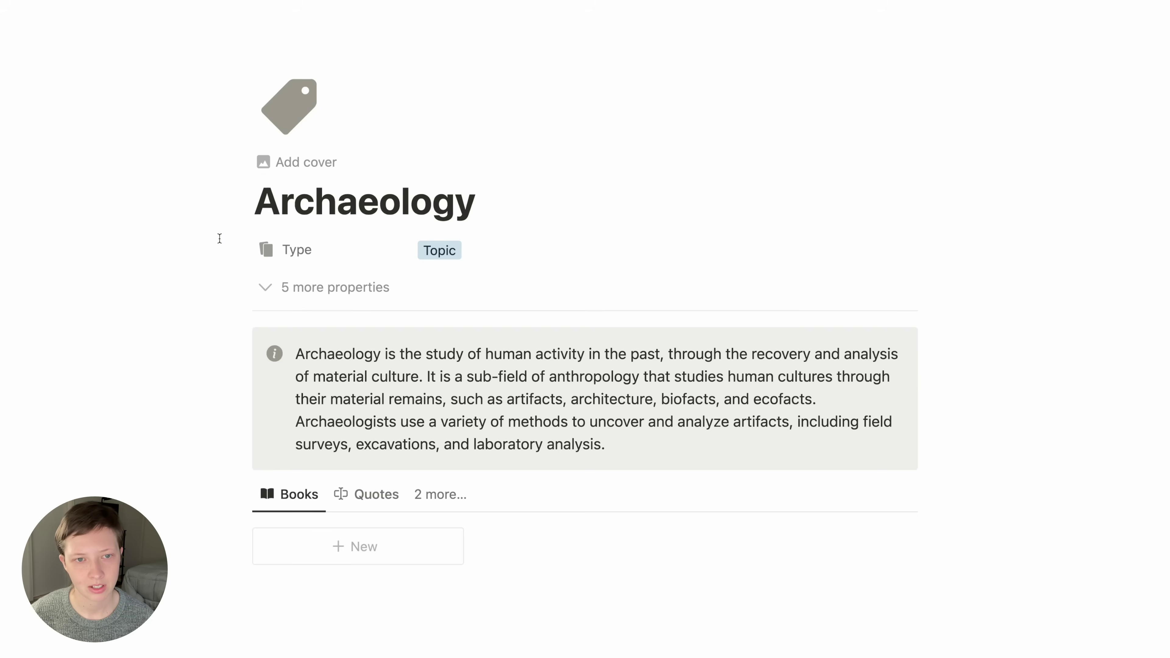
scroll(220, 238, "down", 2)
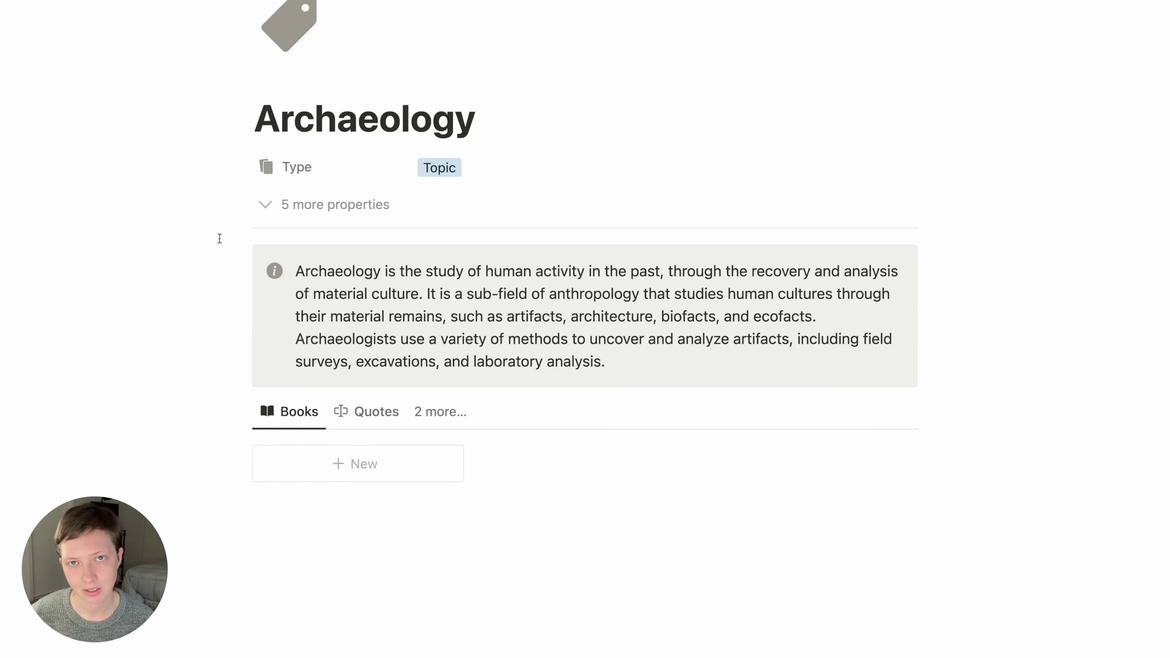
left_click(373, 411)
left_click(440, 411)
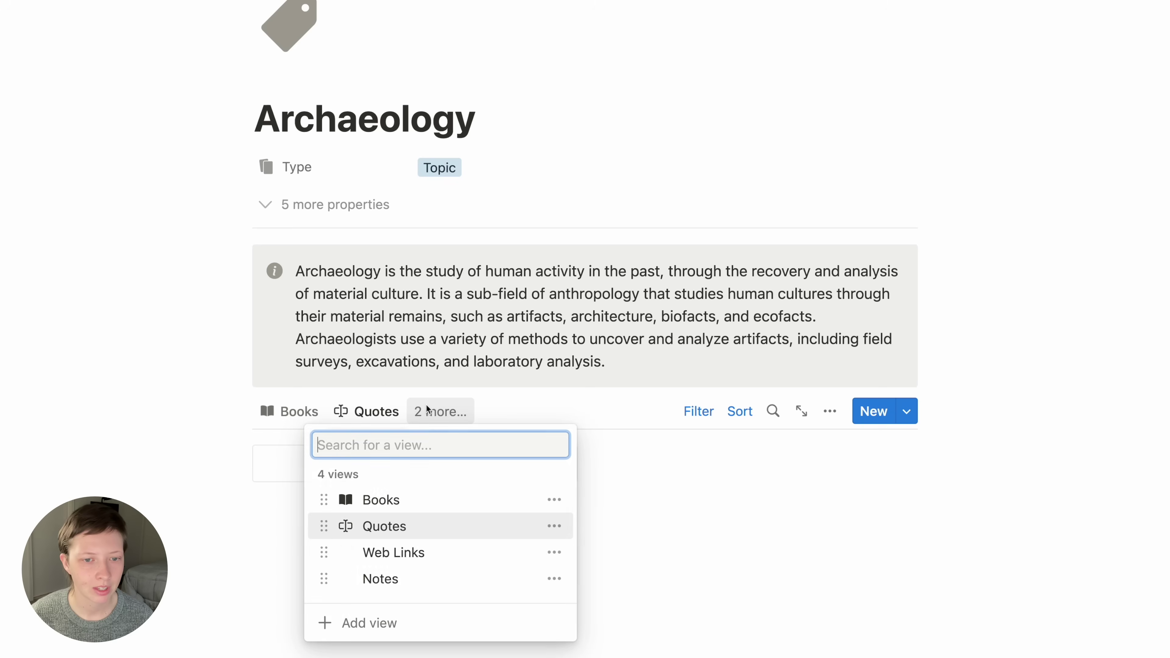
left_click(424, 555)
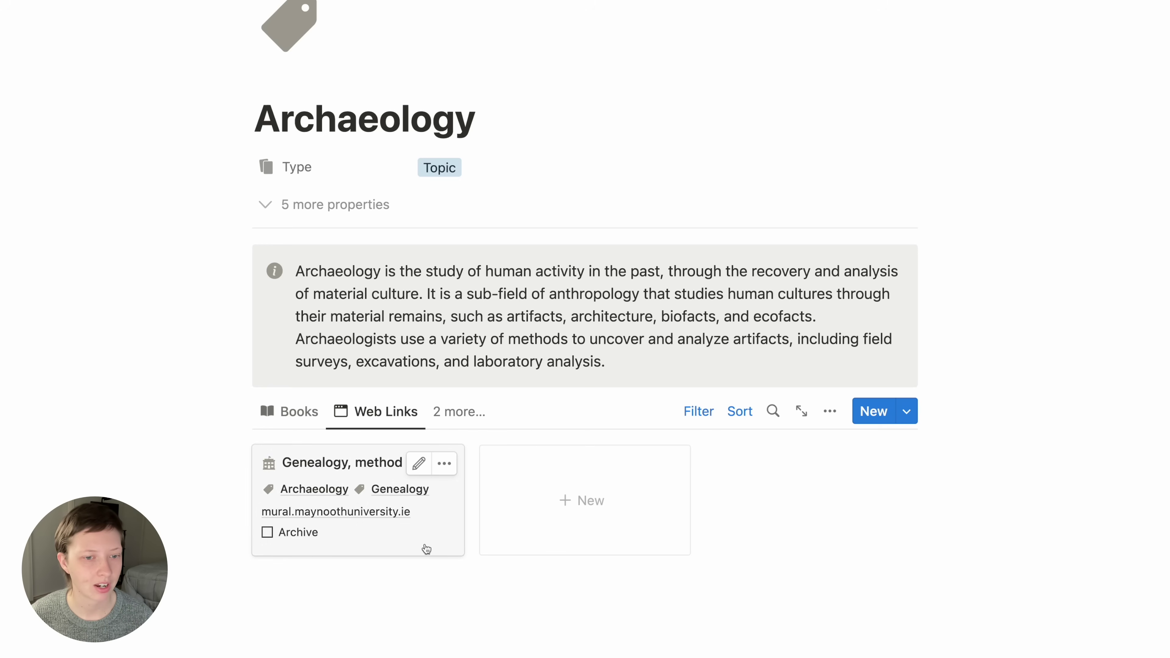
left_click(457, 411)
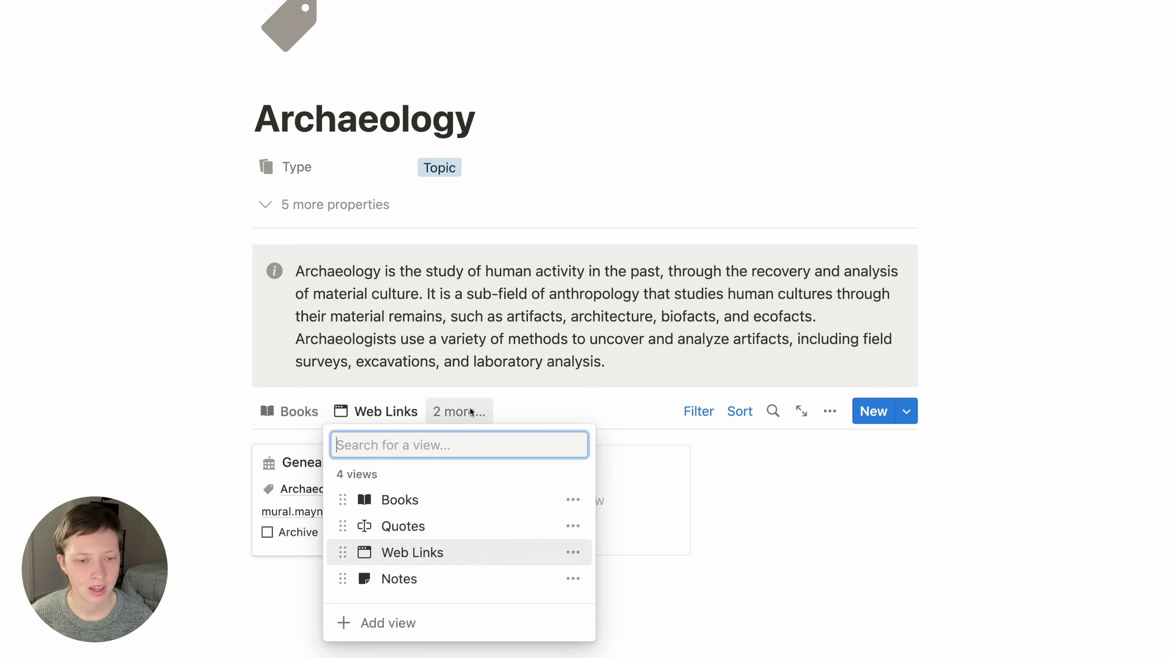
left_click(464, 584)
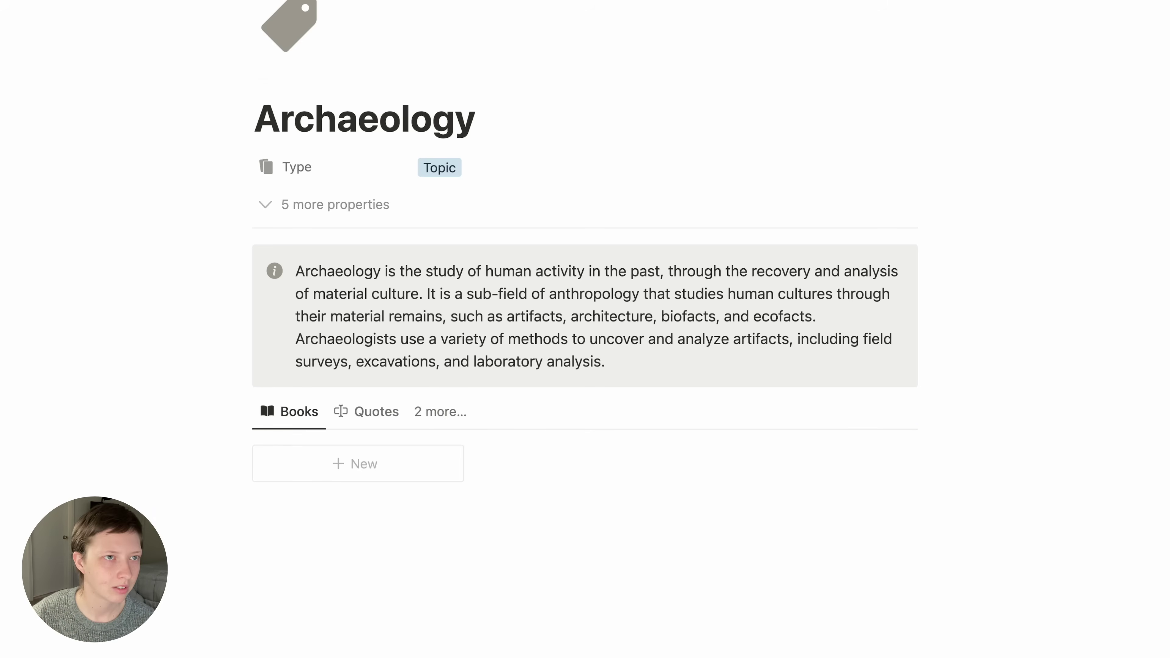
- Return to the Glossary and inspect the Type filter applied to its Topics view
left_click(141, 1)
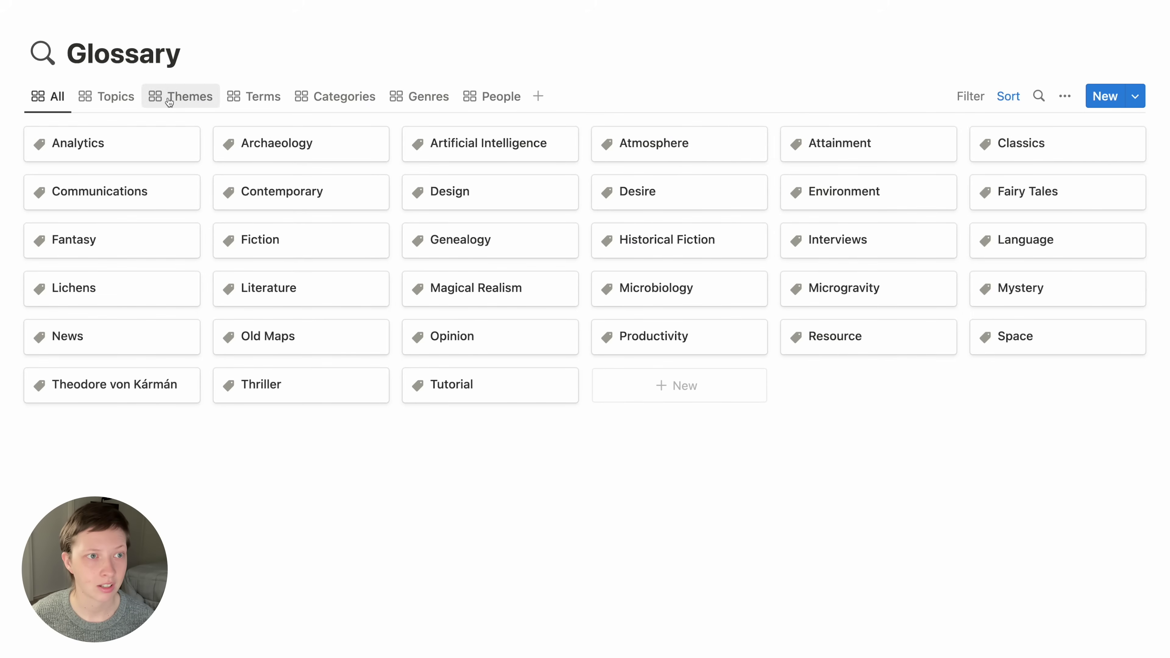
left_click(122, 96)
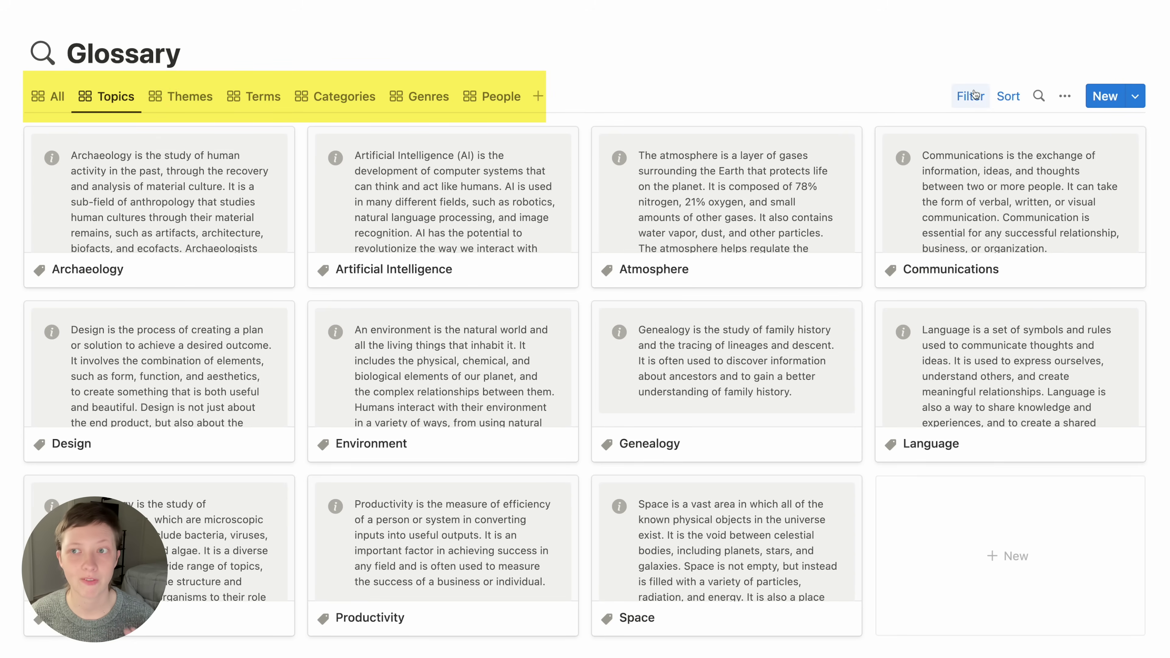
left_click(975, 110)
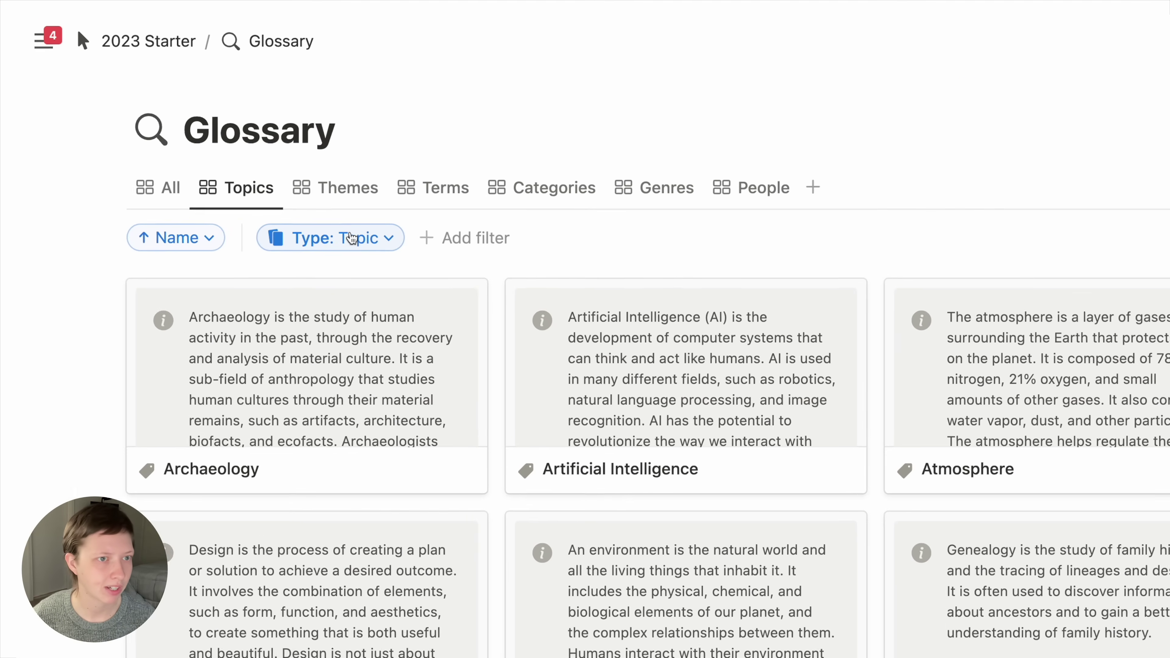
left_click(203, 138)
left_click(971, 96)
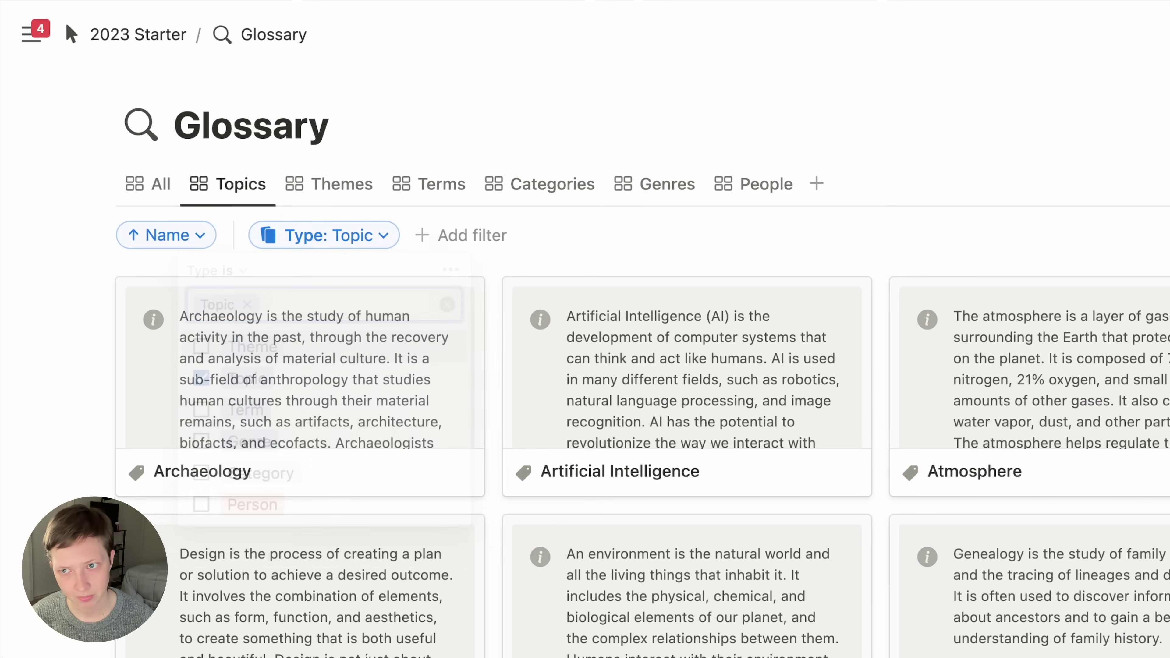
left_click(971, 96)
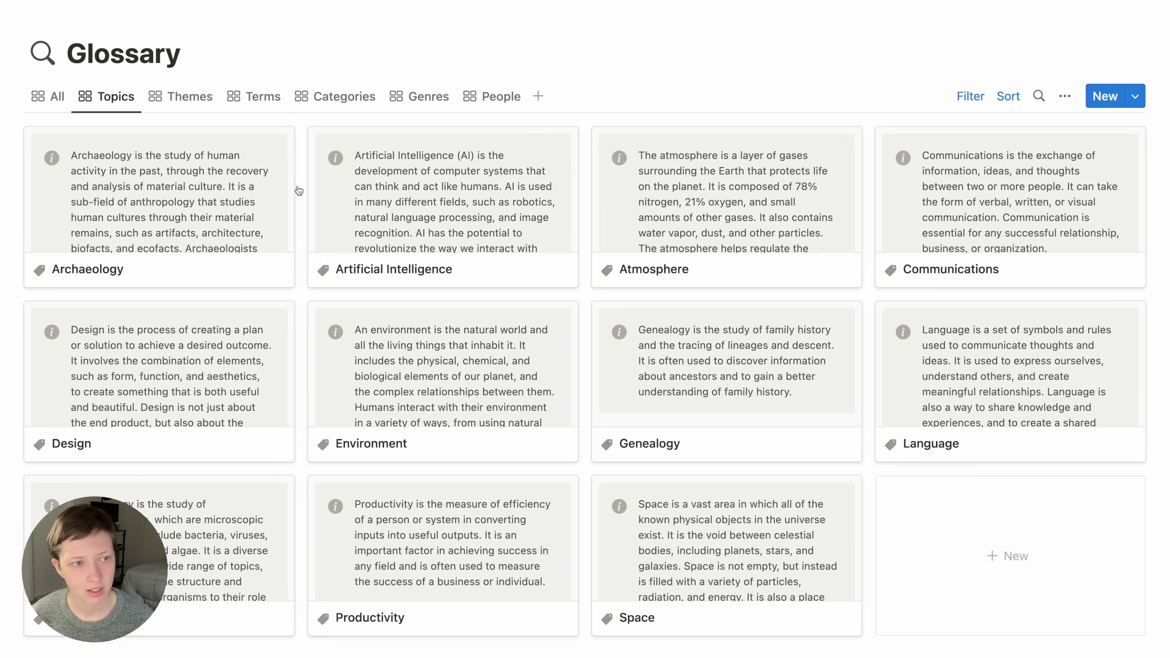
- Open the Attainment entry from the Glossary's Themes view, check its related quotes and close the entry
left_click(170, 94)
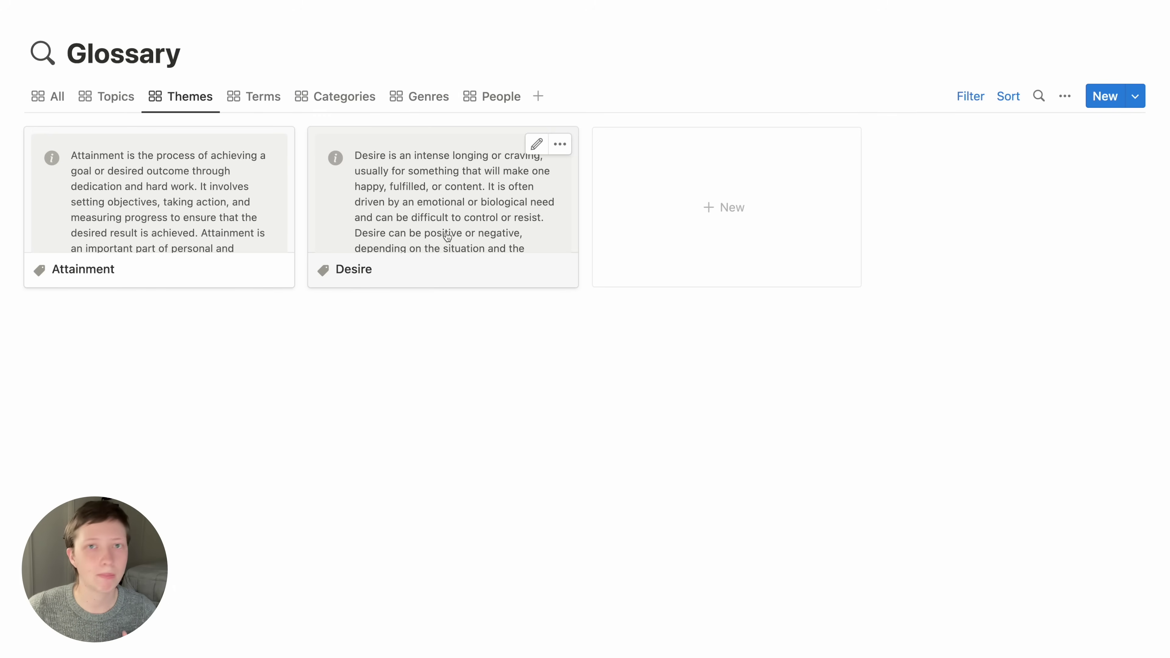
left_click(157, 244)
scroll(482, 360, "down", 1)
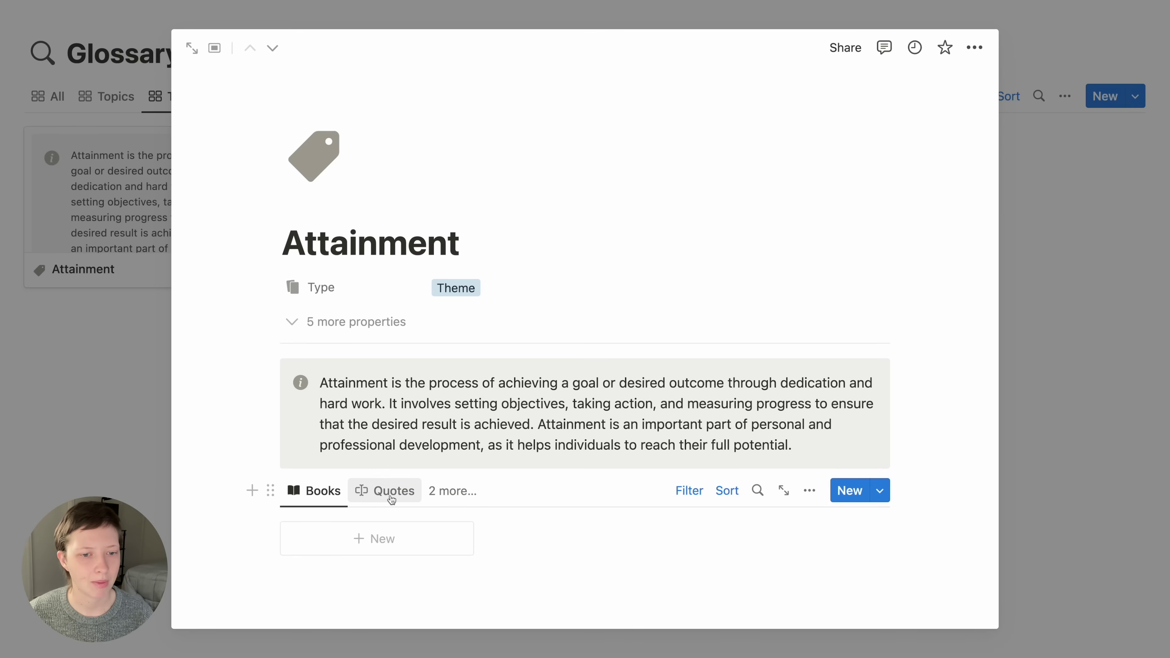
left_click(392, 491)
scroll(391, 489, "down", 3)
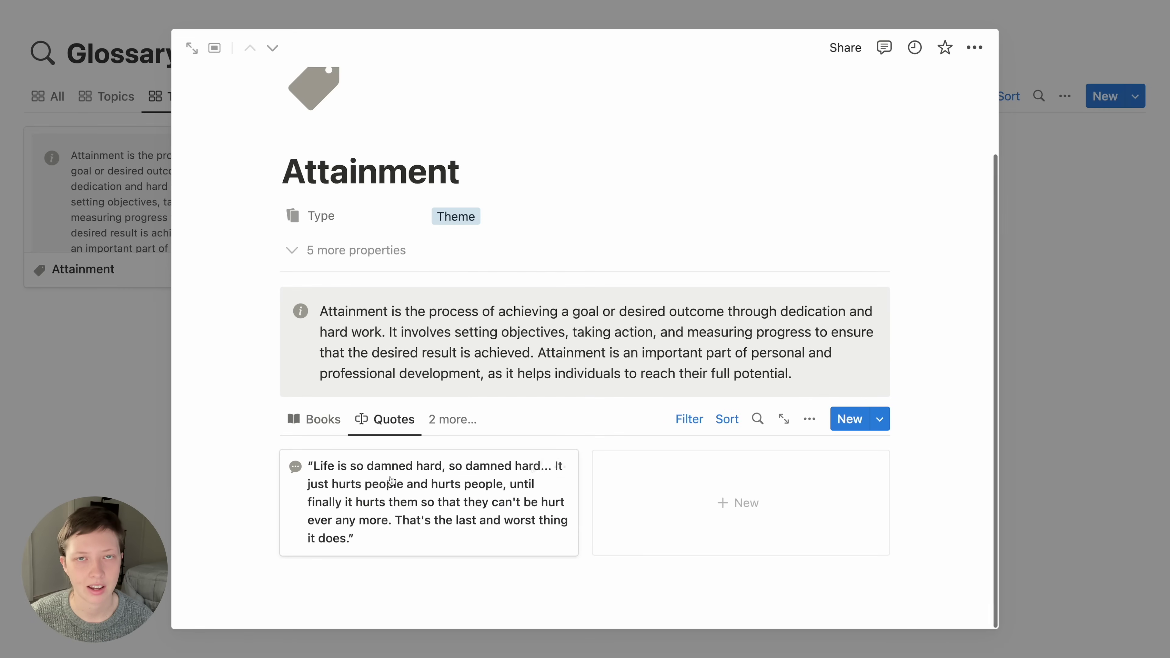
left_click(162, 175)
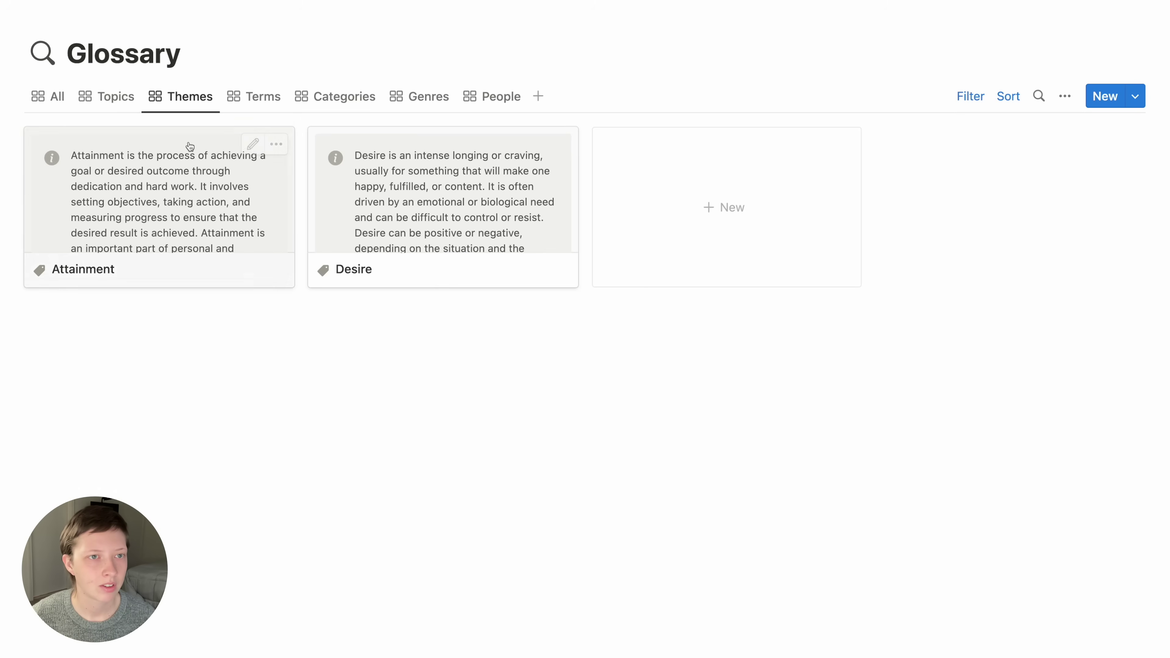
- View the Glossary's Terms, Categories and Genres views in turn
left_click(252, 98)
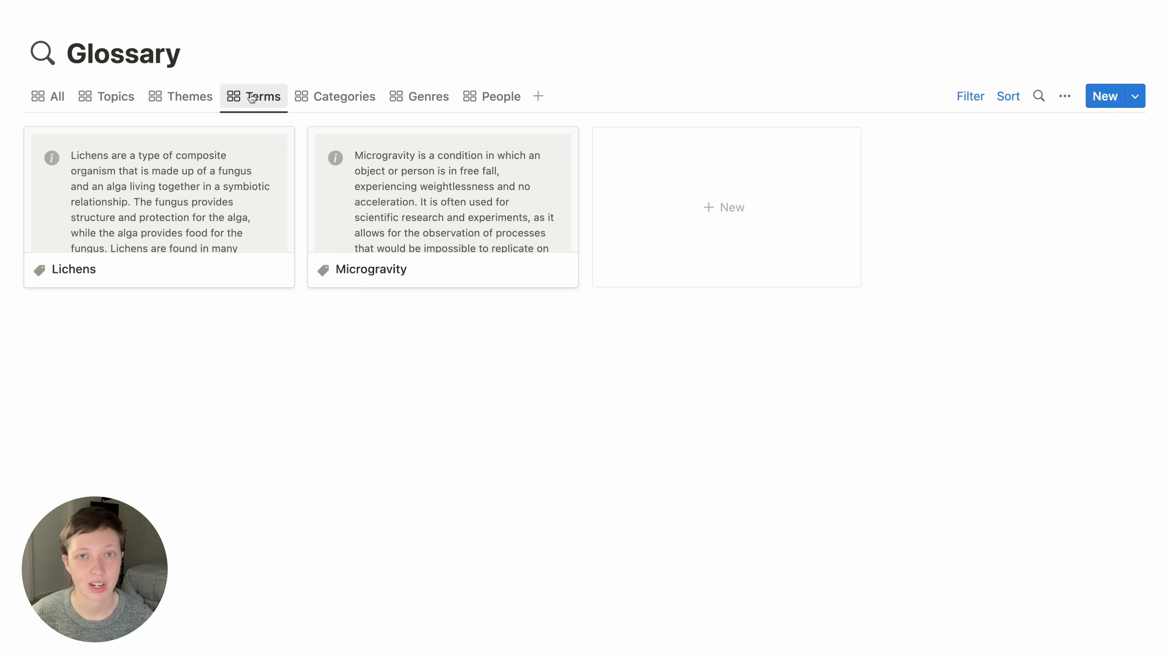
left_click(338, 105)
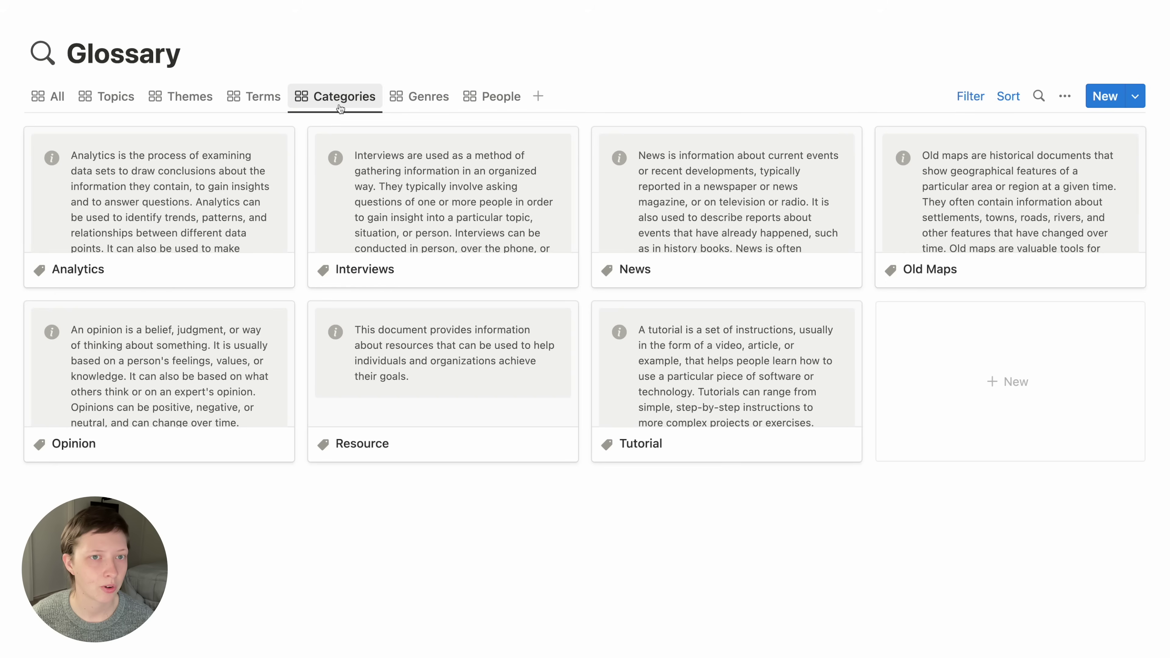
left_click(430, 106)
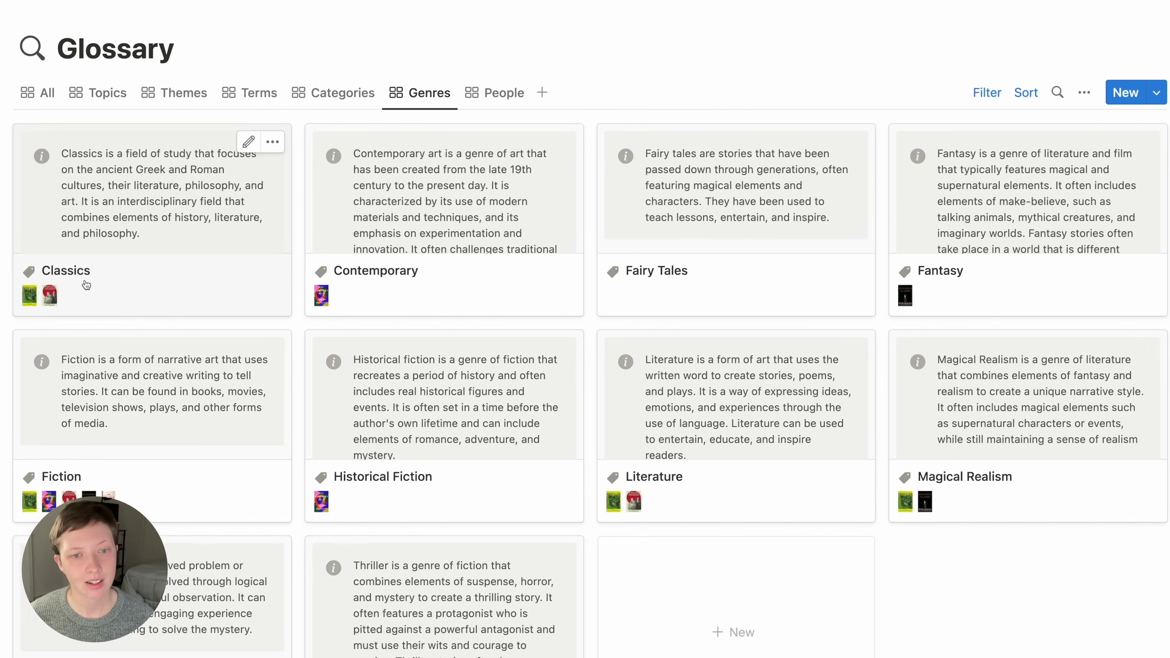
- Open the Classics genre entry and look over its type, book covers, description and related books
left_click(86, 284)
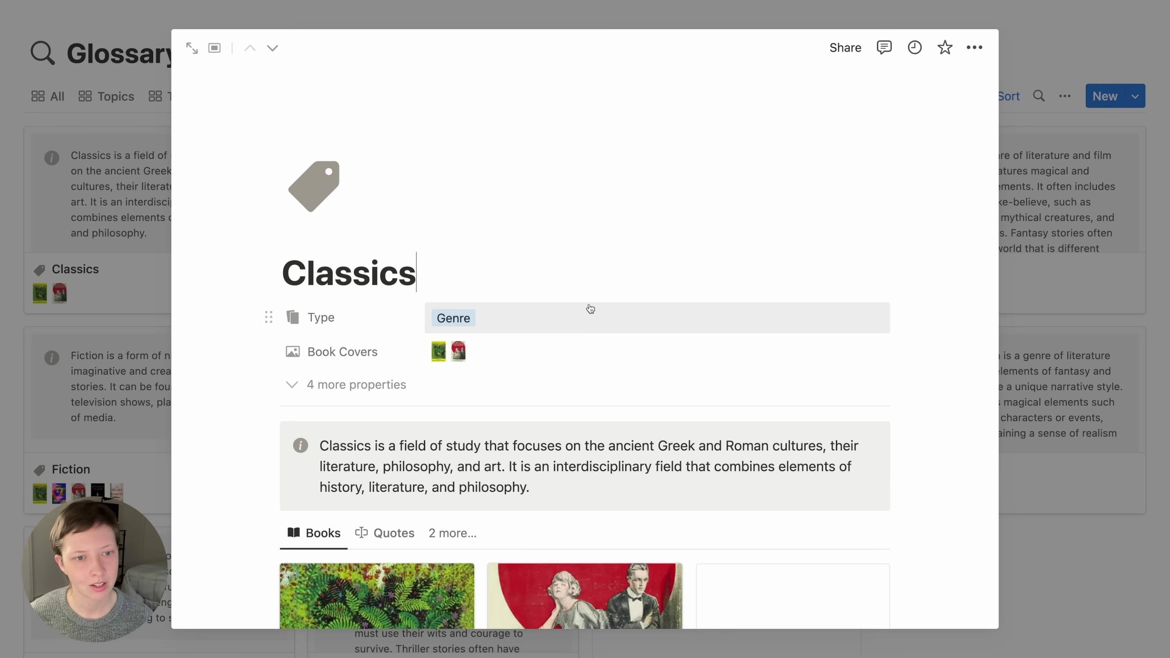
scroll(591, 309, "down", 1)
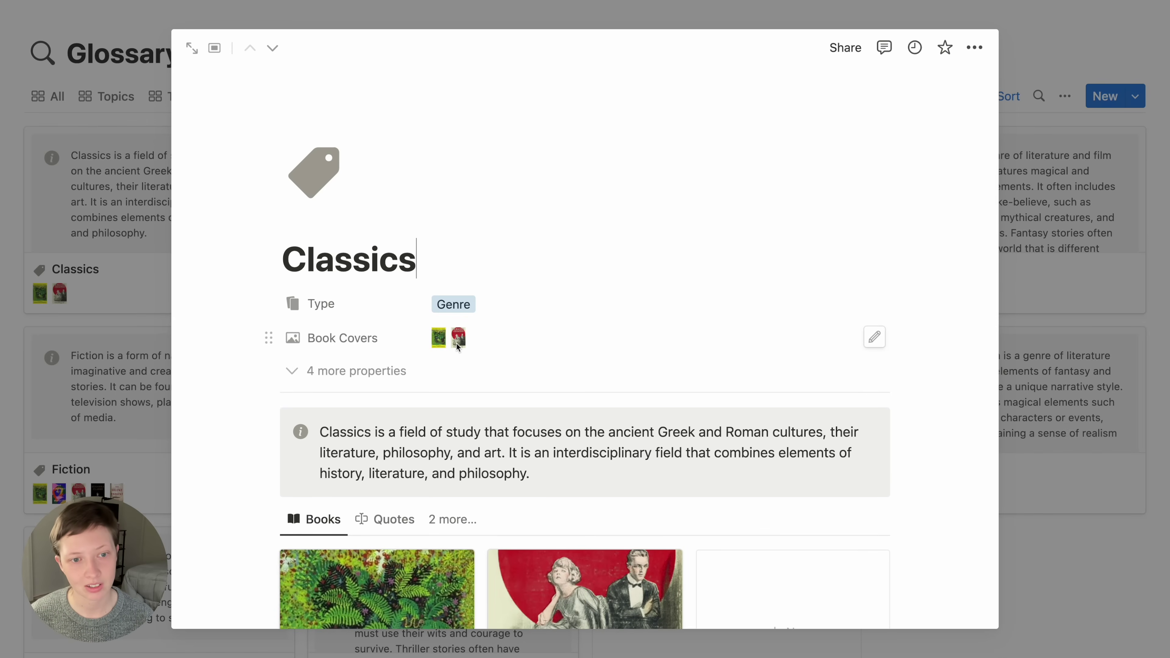
scroll(467, 345, "down", 4)
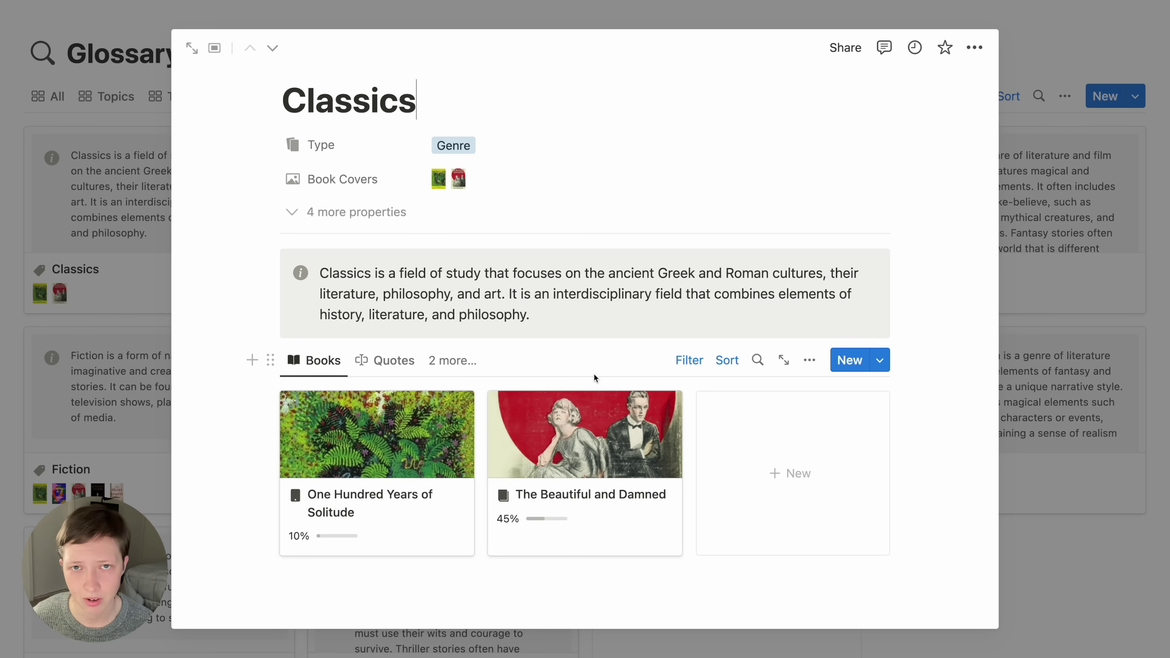
scroll(595, 378, "up", 1)
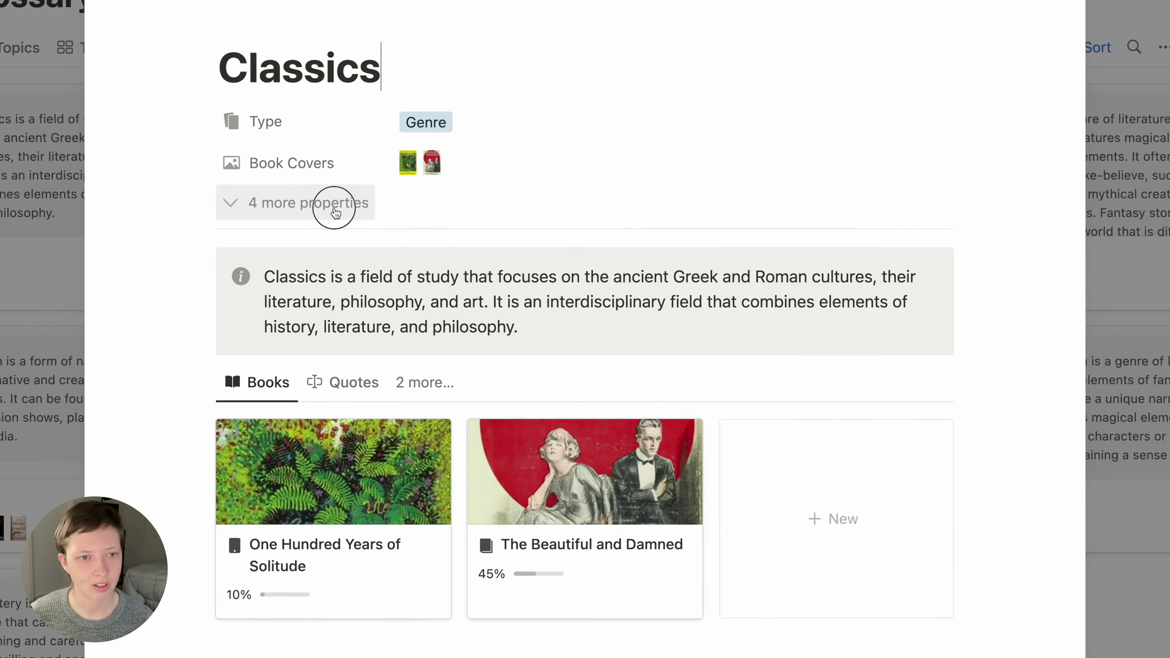
- Reveal the hidden properties of the Classics entry and inspect the Books relation's settings without changing them
left_click(364, 226)
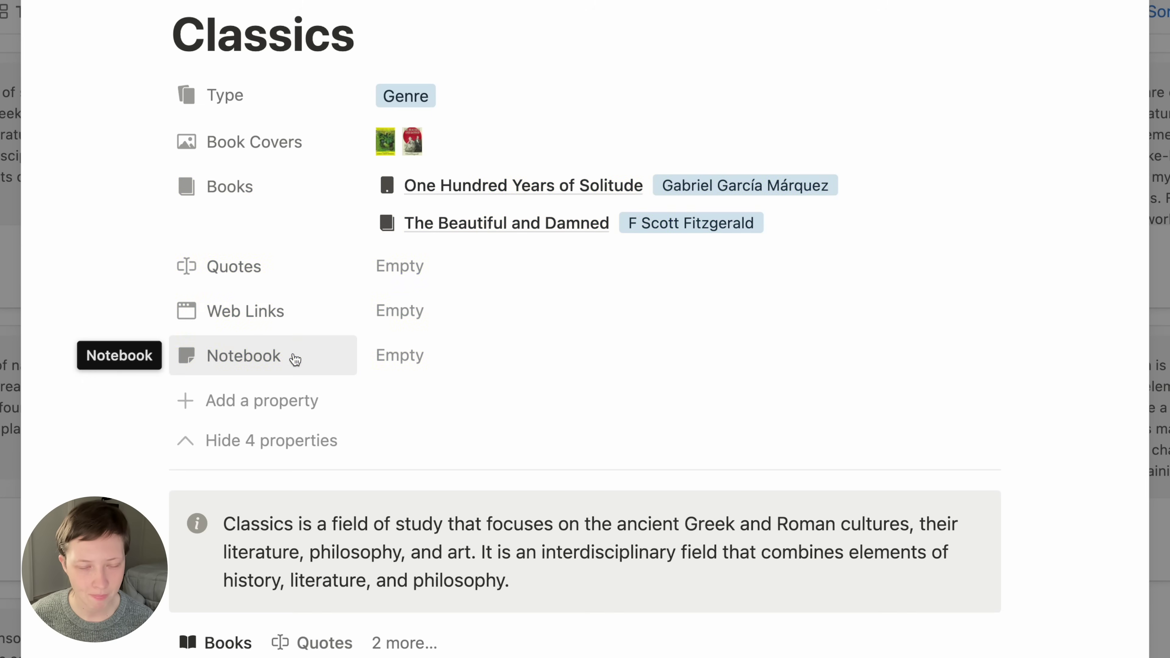
left_click(308, 199)
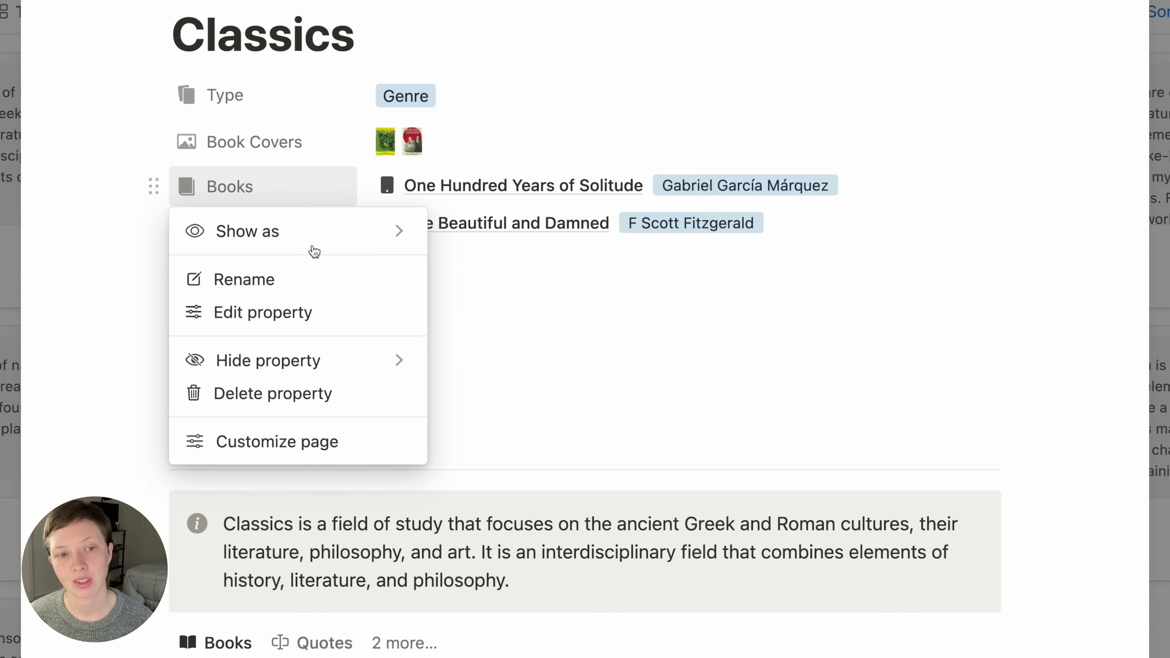
left_click(309, 330)
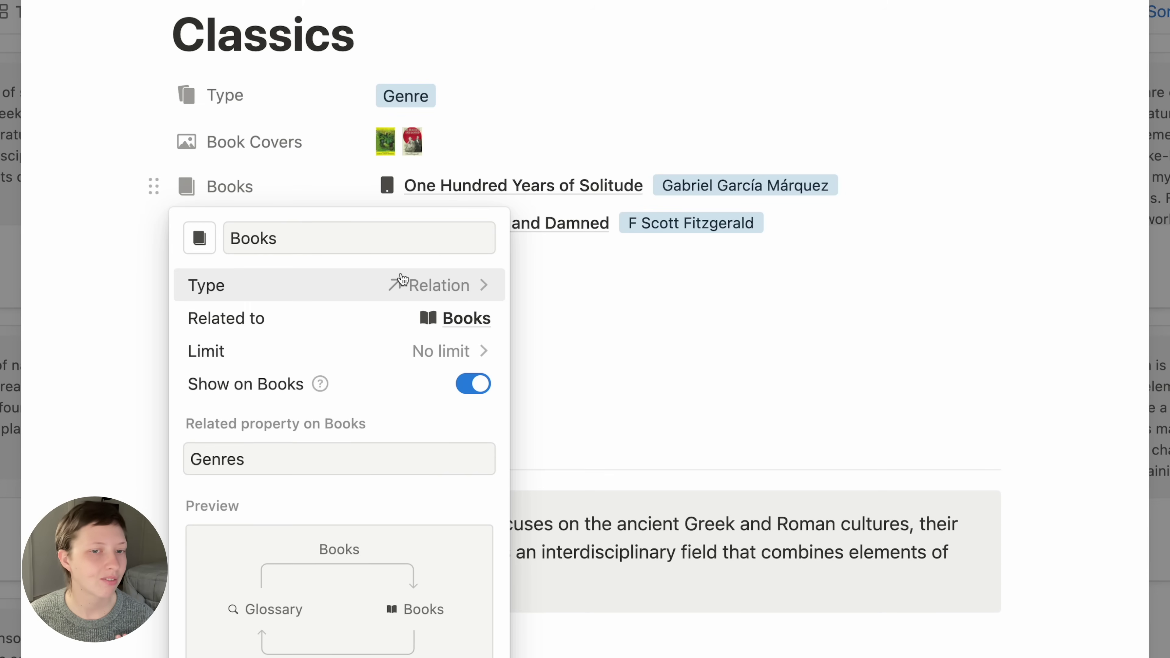
left_click(272, 118)
- Inspect the Book Covers property's settings and its available property types, leaving the type as Rollup
left_click(273, 143)
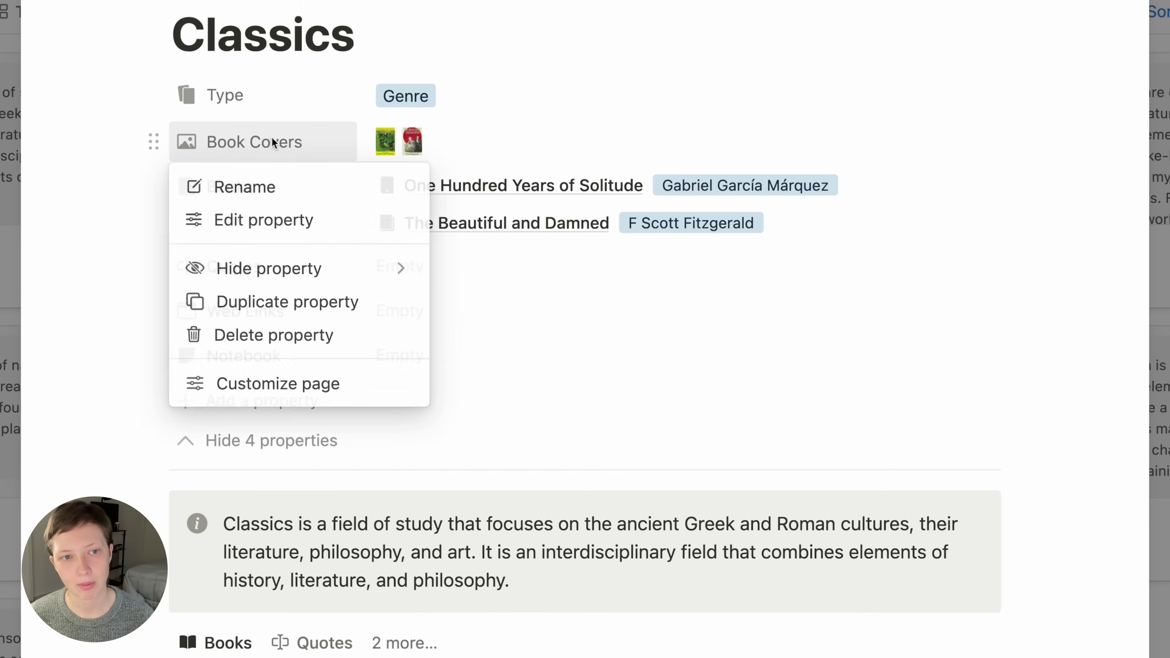
left_click(288, 218)
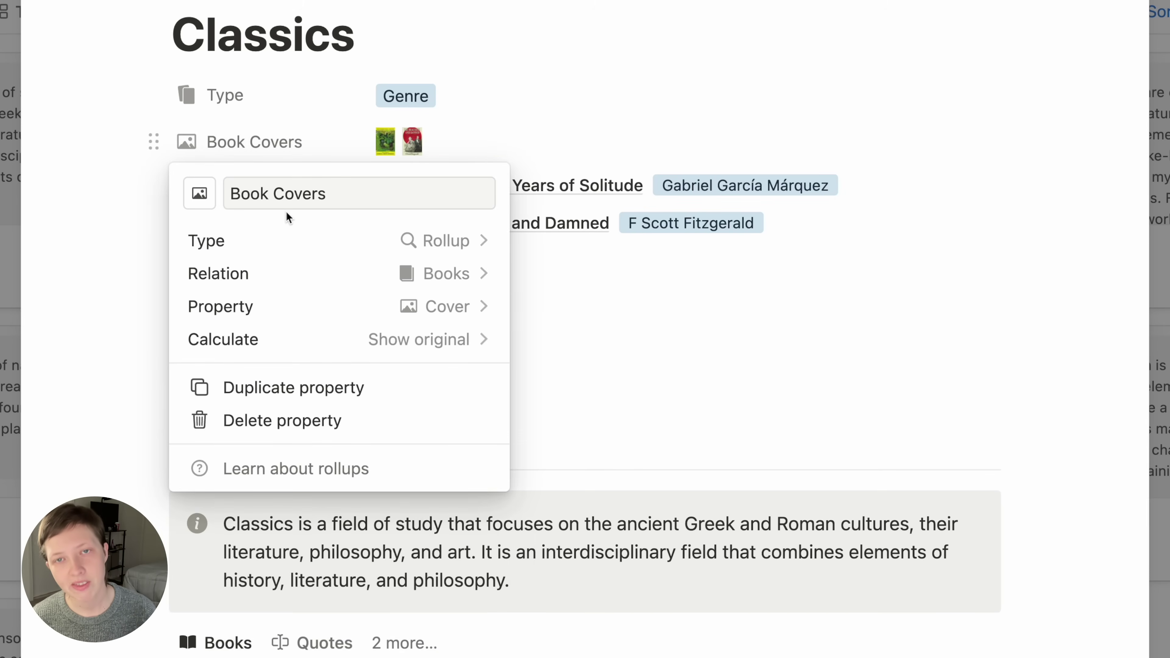
left_click(375, 245)
scroll(363, 410, "down", 5)
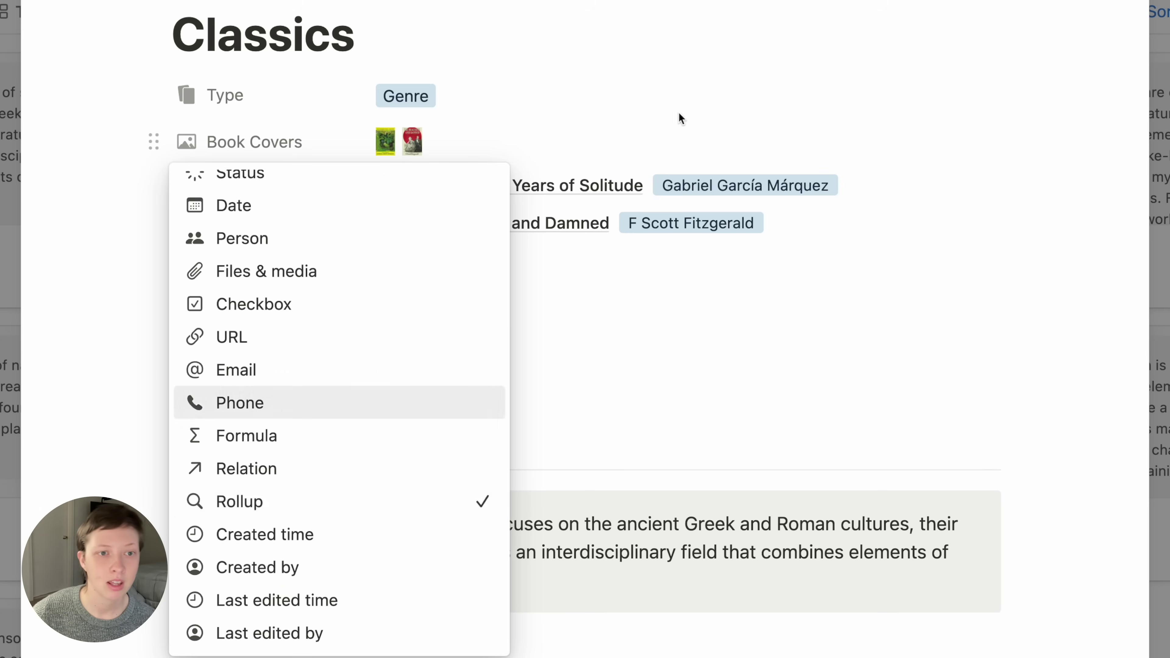
left_click(614, 122)
- Review the properties that the Book Covers rollup can use, keep Cover, and close the Classics entry with its extra properties collapsed
left_click(283, 139)
left_click(317, 225)
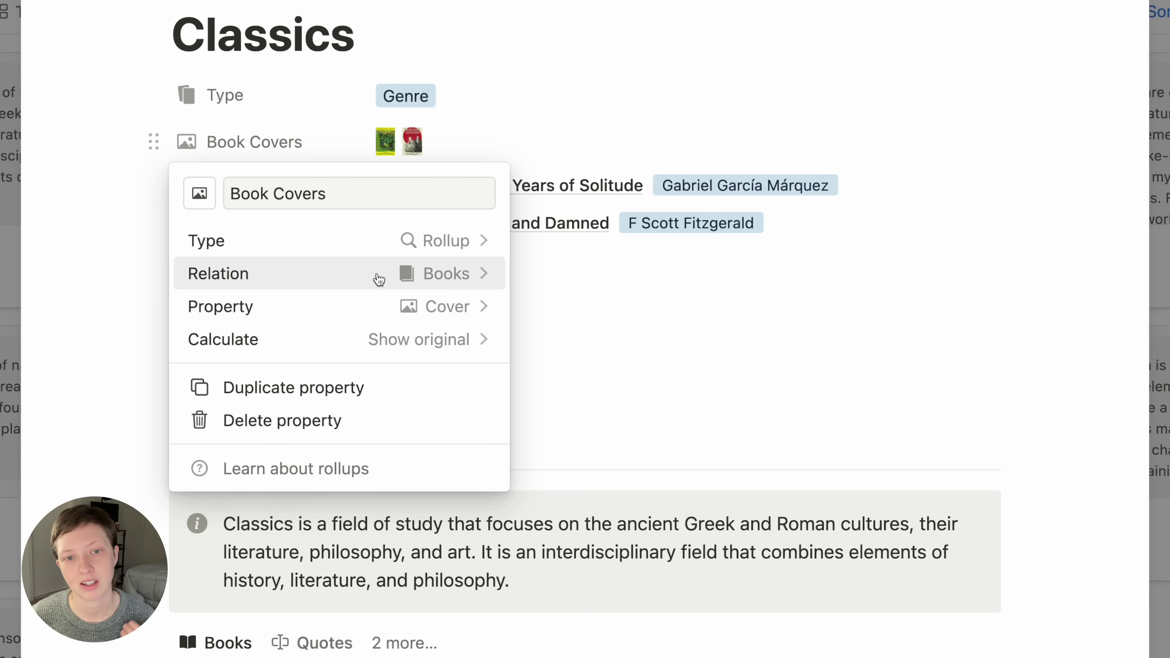
left_click(373, 318)
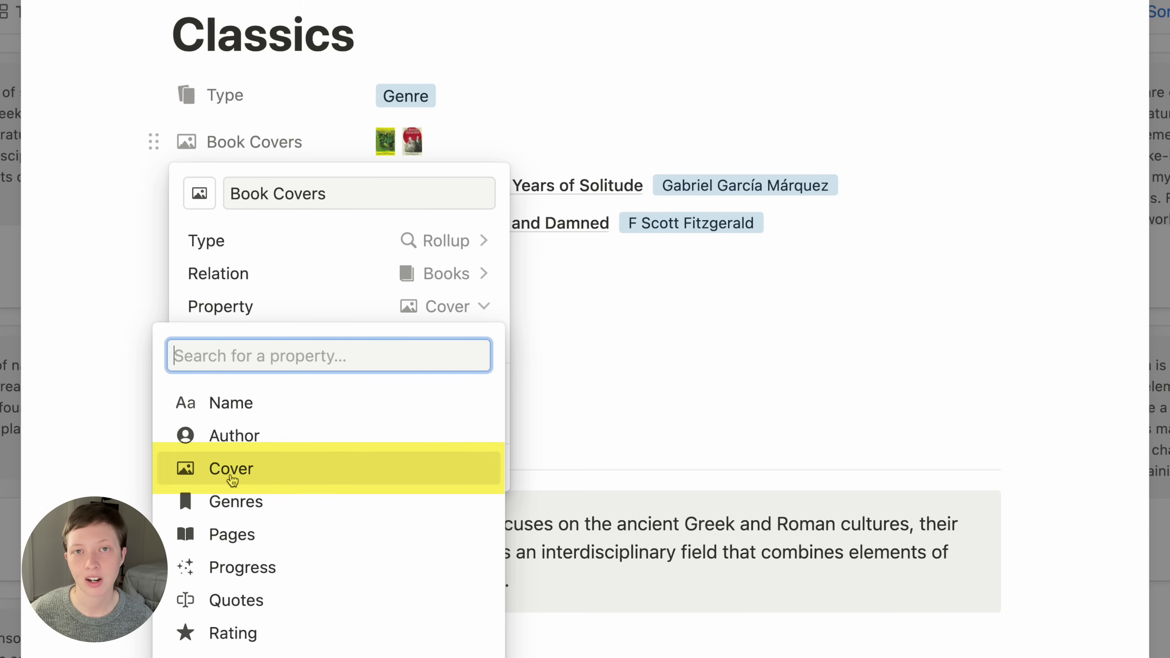
left_click(289, 318)
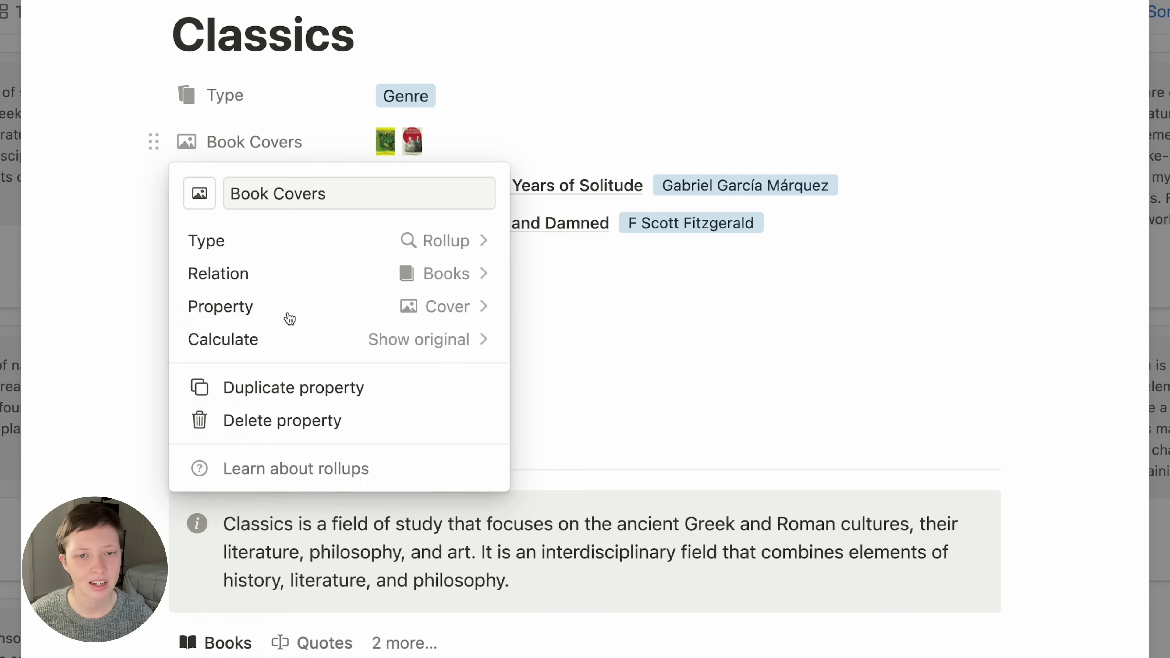
left_click(36, 329)
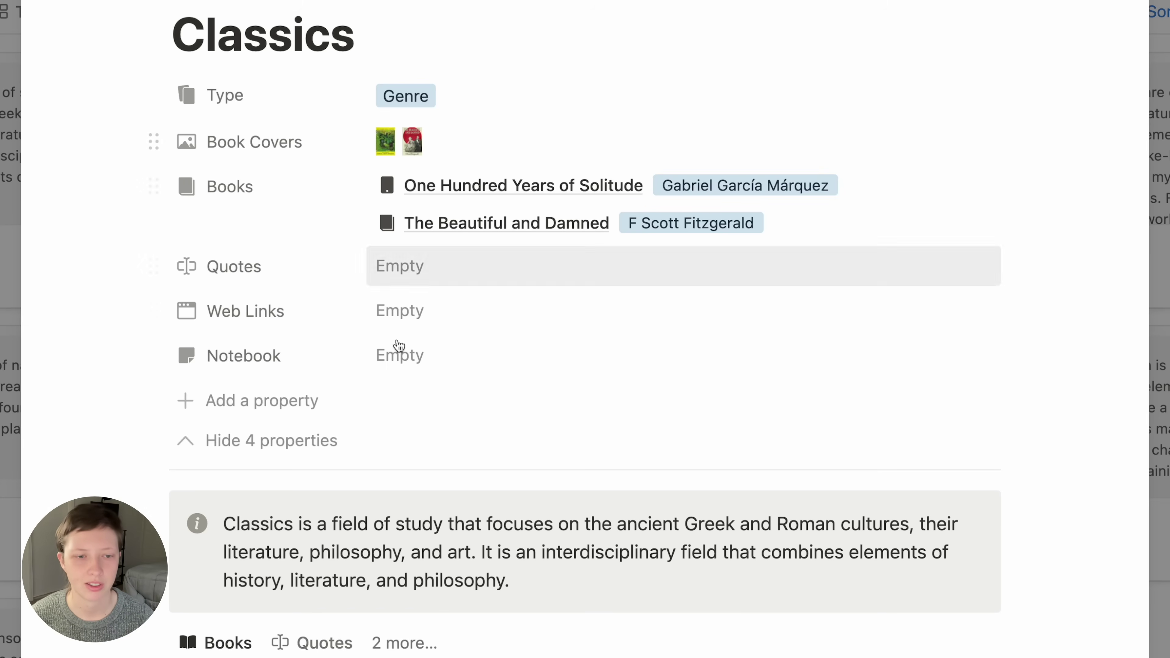
left_click(249, 442)
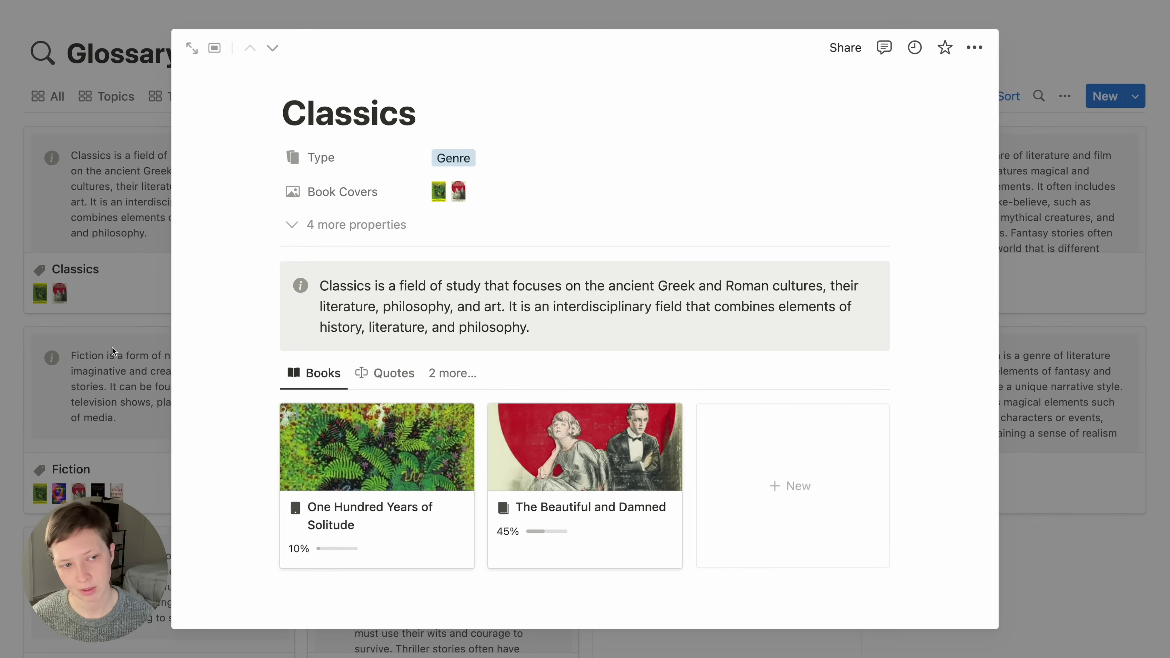
left_click(1165, 14)
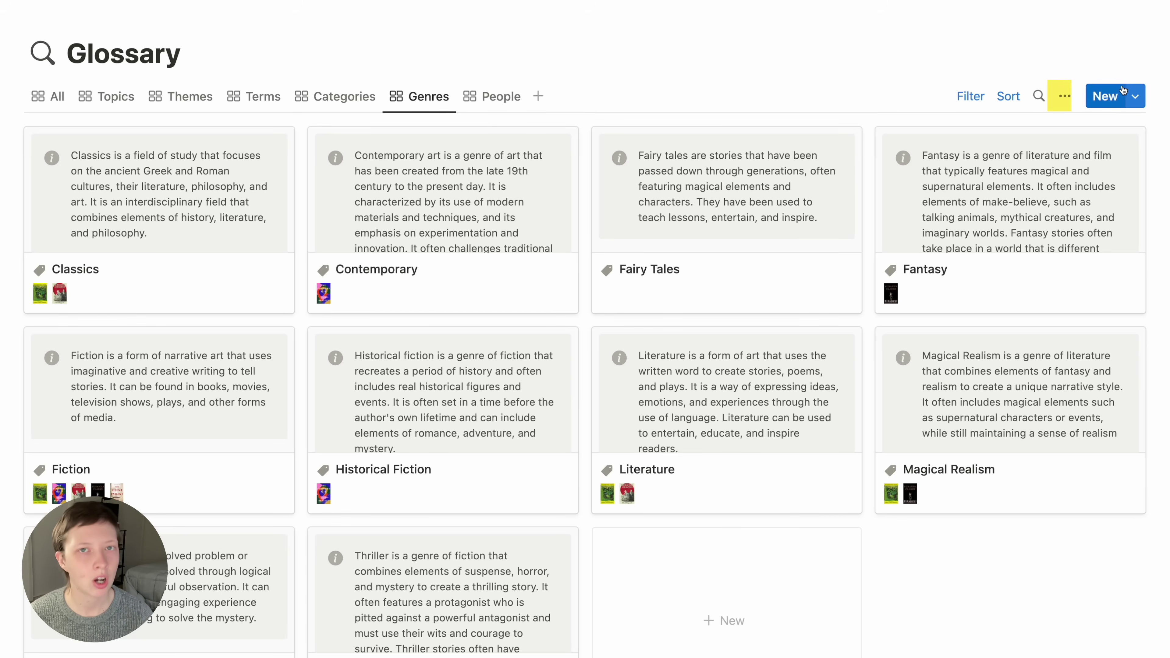
- Examine which properties are shown and hidden in the Genres view's settings, making no changes
left_click(1068, 95)
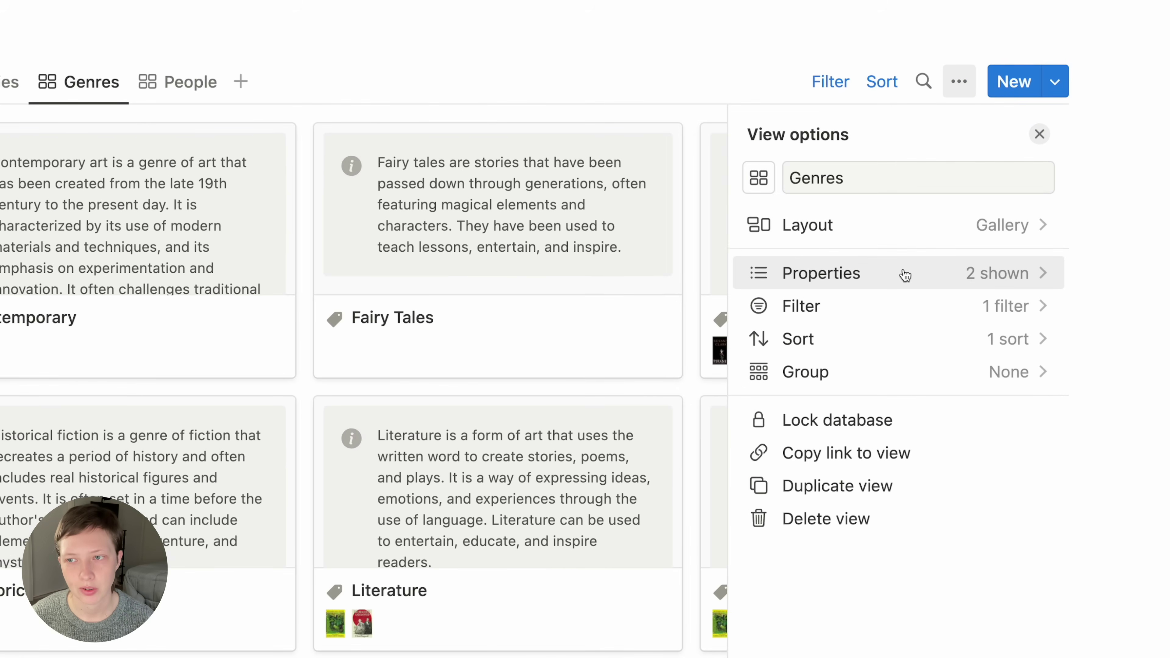
left_click(906, 275)
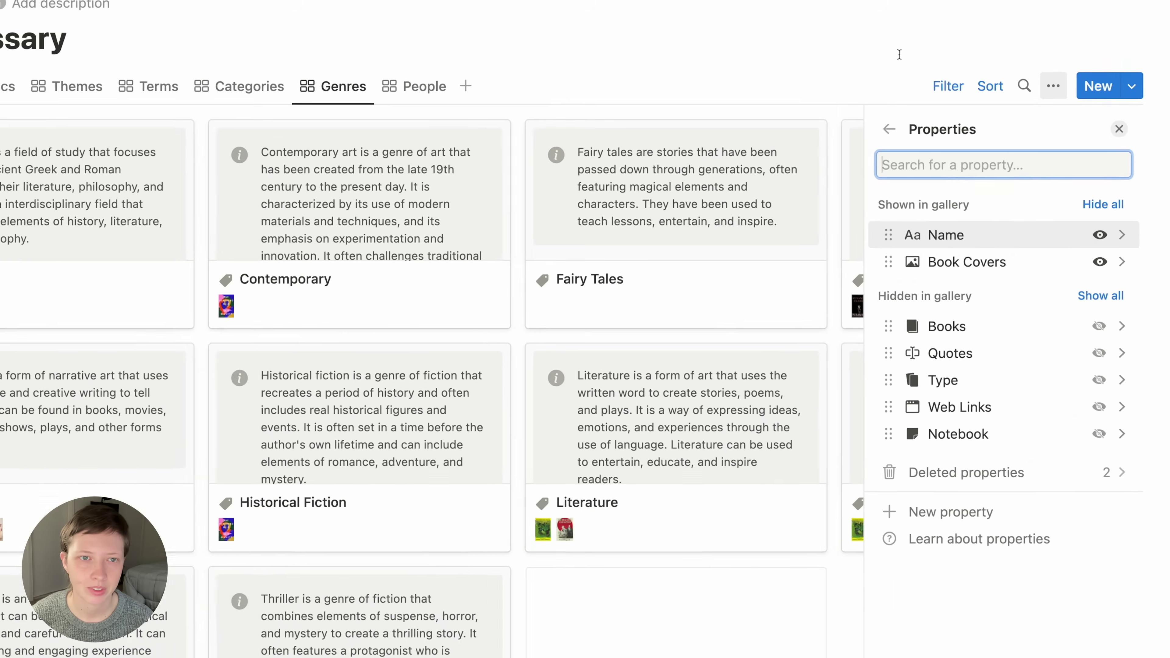
left_click(773, 42)
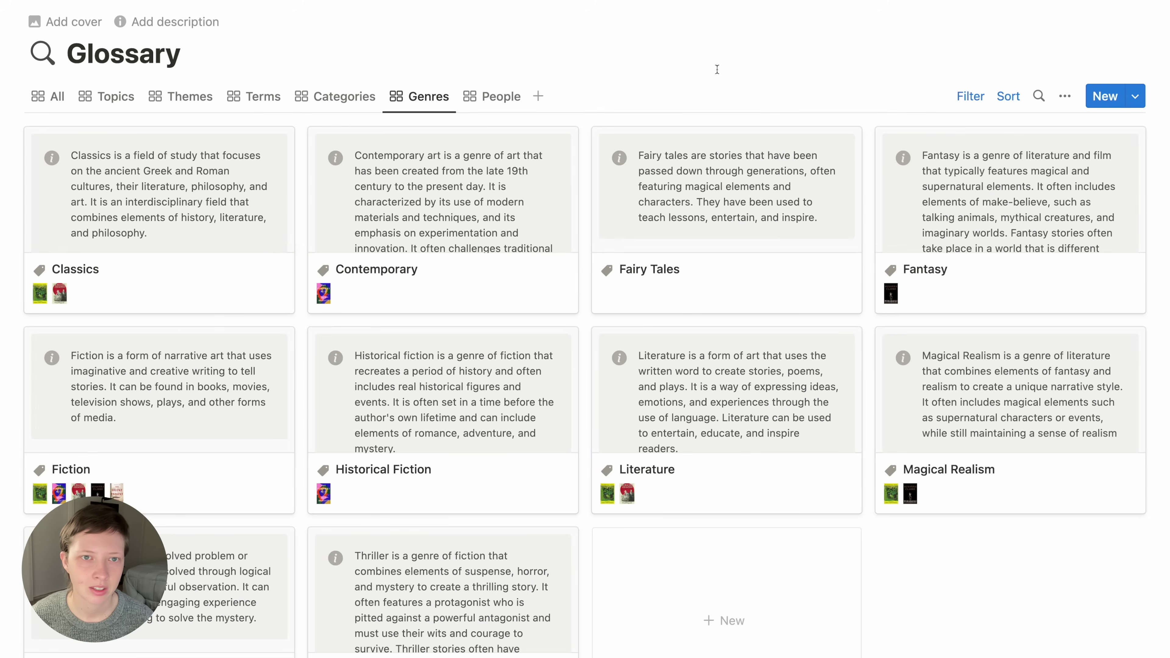
- View the Glossary's People view and return to its All view
left_click(498, 98)
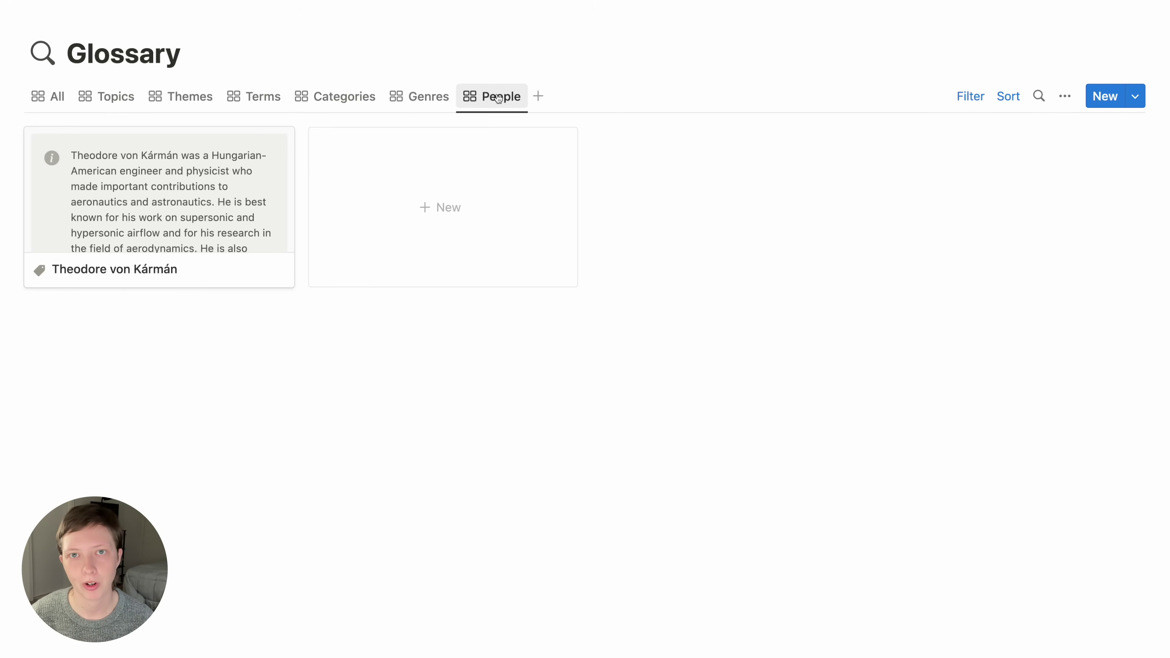
left_click(58, 99)
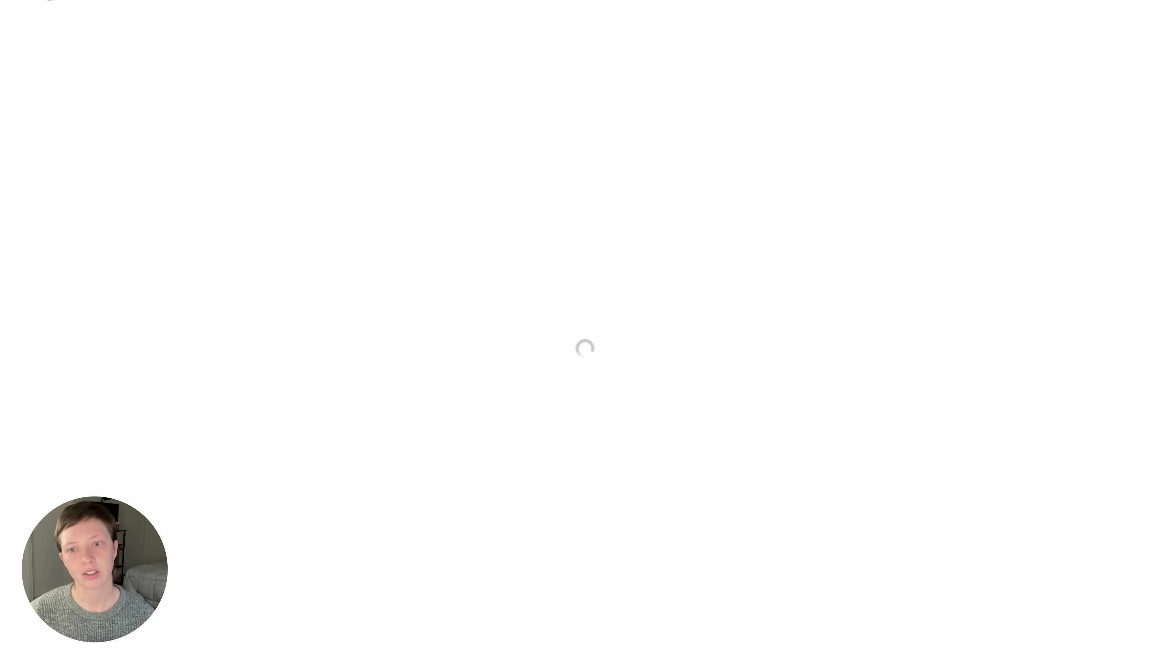
- Look through the 2023 Starter dashboard's task list and its Productivity, Tracking and Collecting sections
scroll(222, 324, "down", 8)
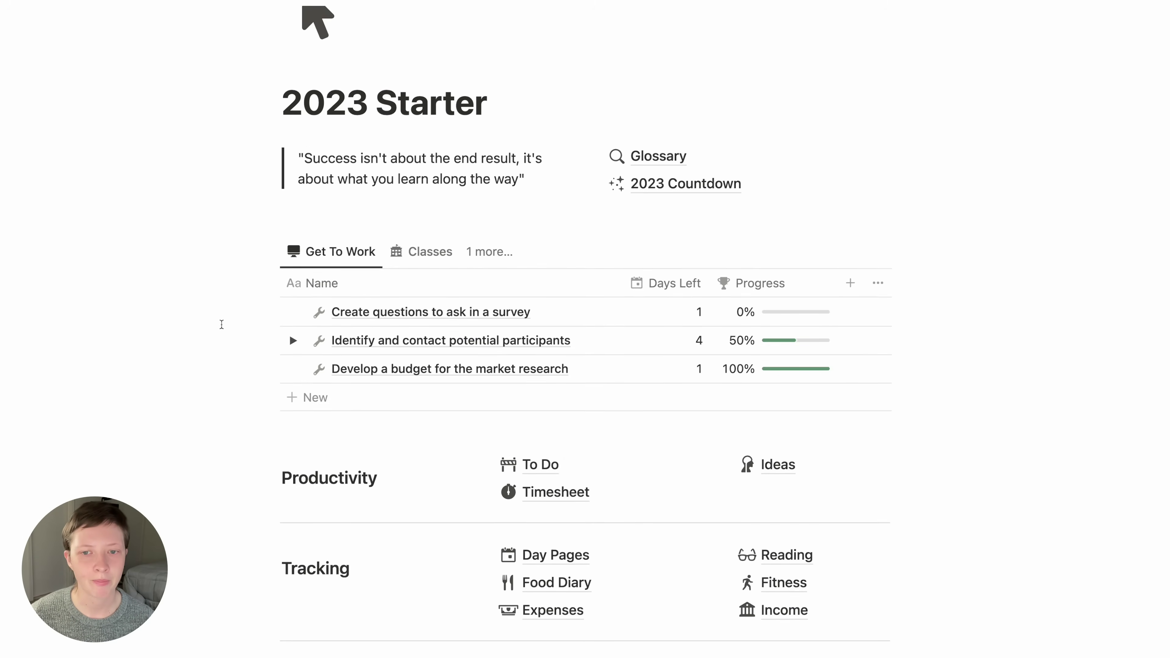
scroll(221, 325, "up", 1)
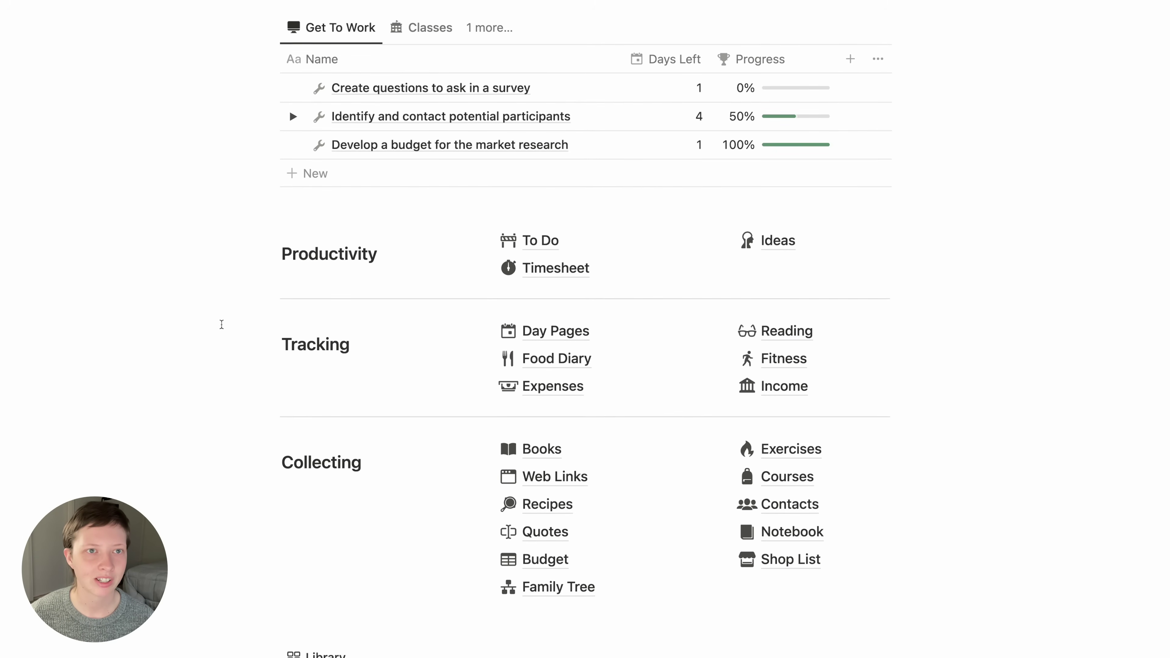
scroll(175, 298, "down", 3)
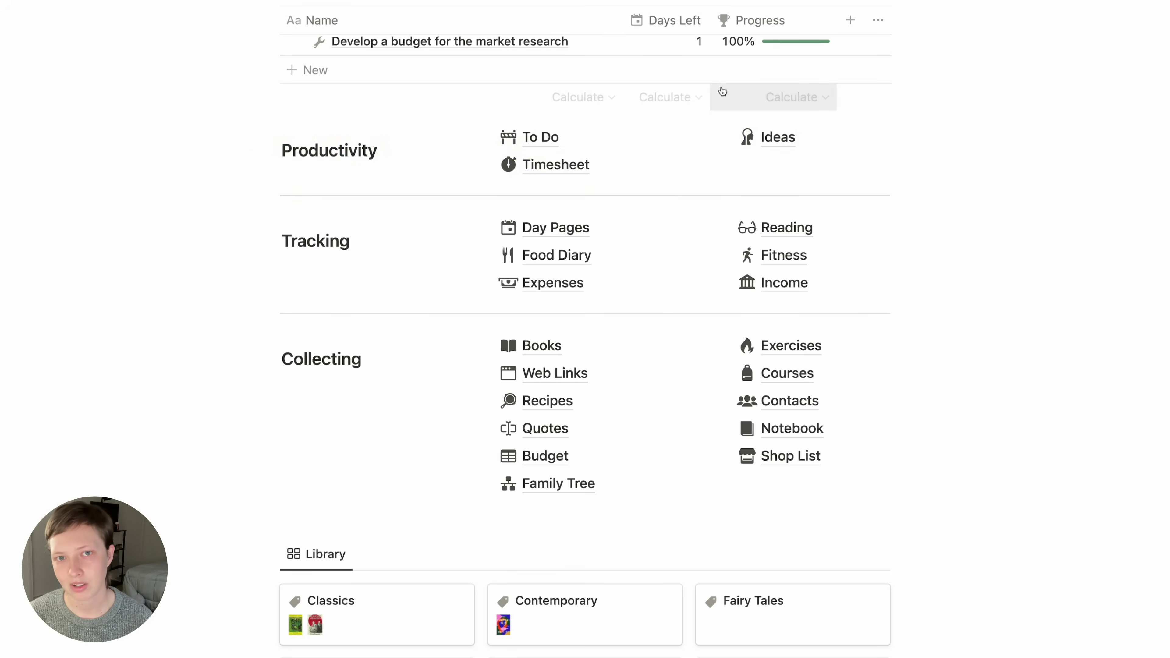
- Open the To Do page and view the Difficulty options for the participant-contact task without changing the rating
left_click(555, 137)
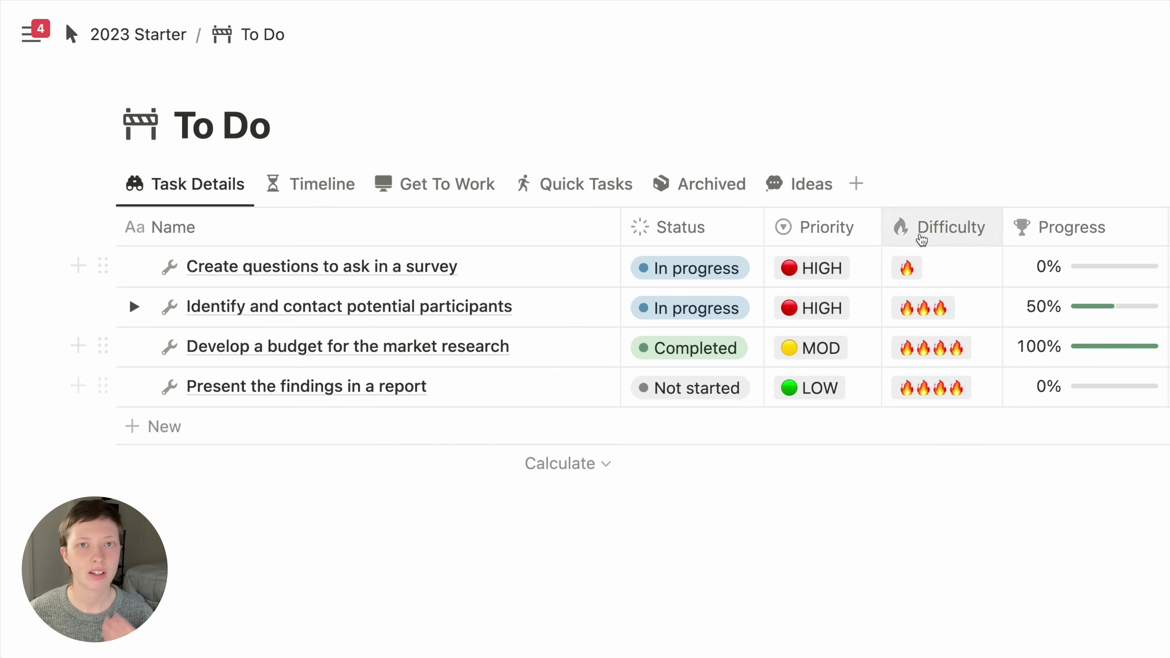
left_click(938, 308)
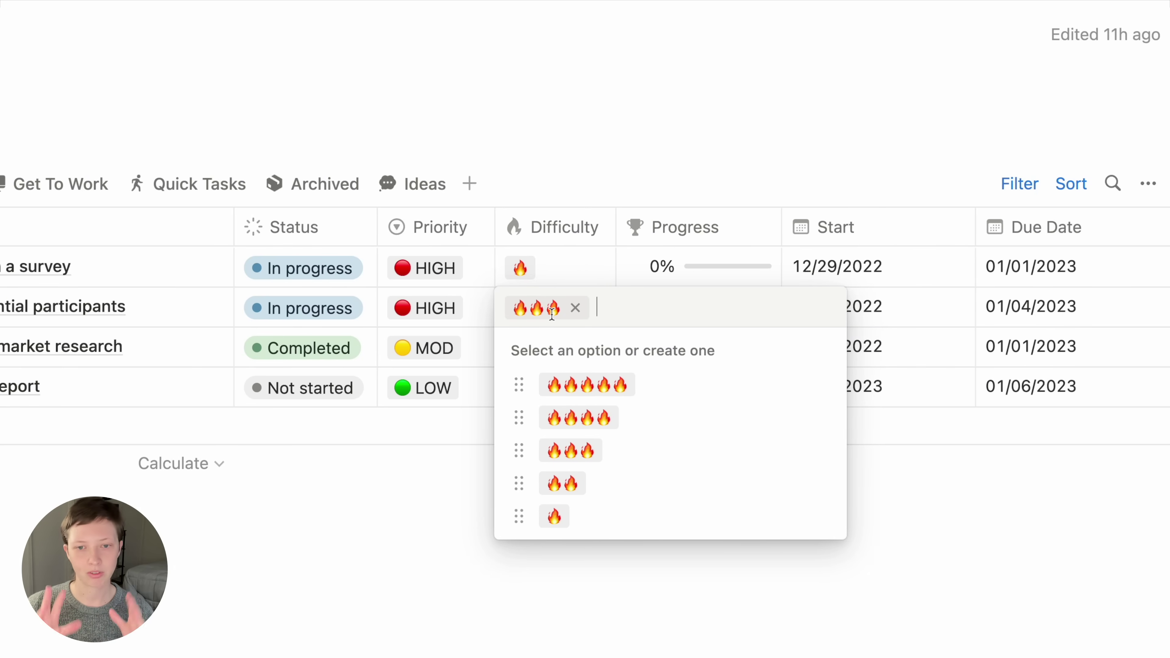
key("Escape")
left_click(689, 144)
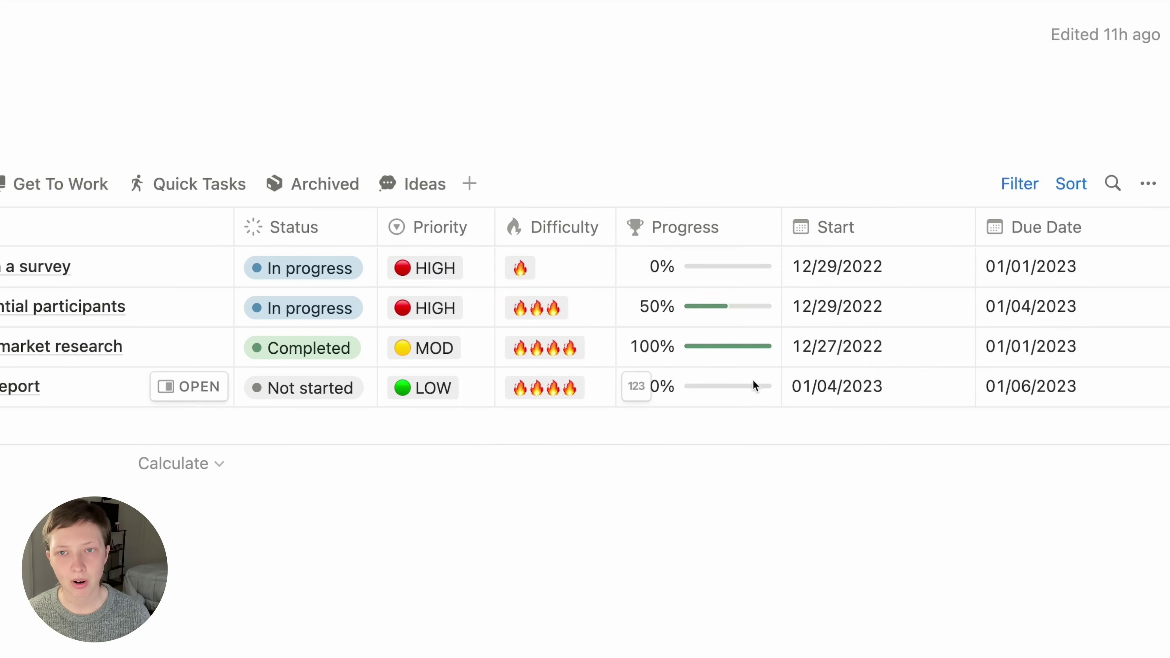
- Examine the Start, Due Date, Overdue and Contact columns of the Task Details table
scroll(1085, 281, "right", 10)
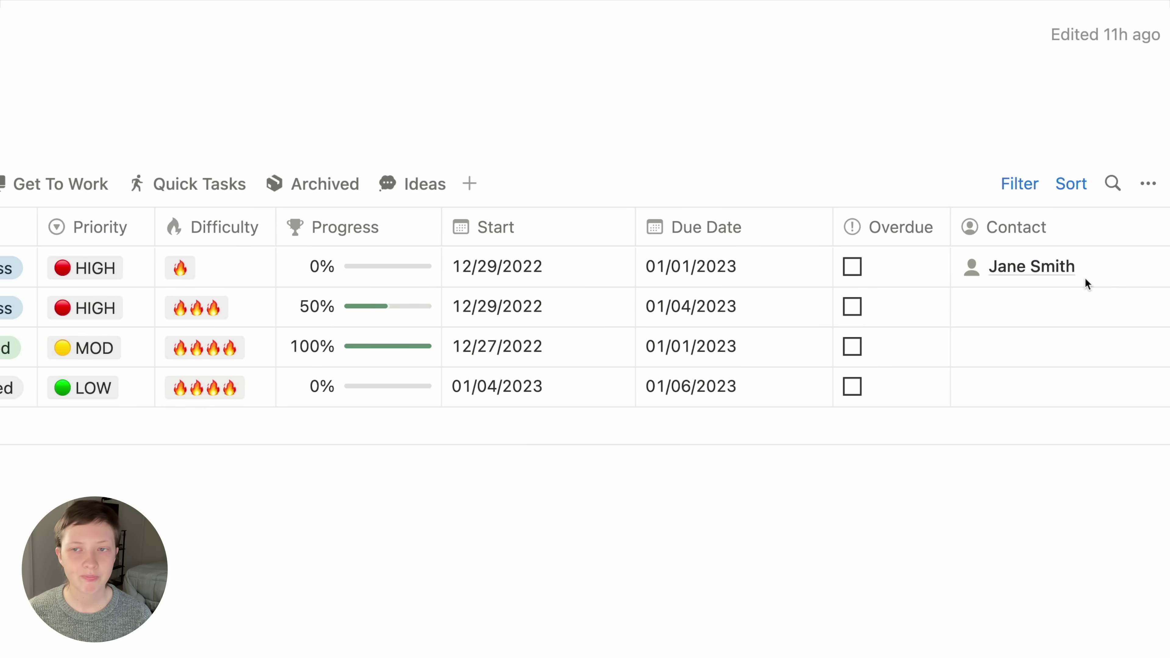
left_click(903, 270)
left_click(829, 178)
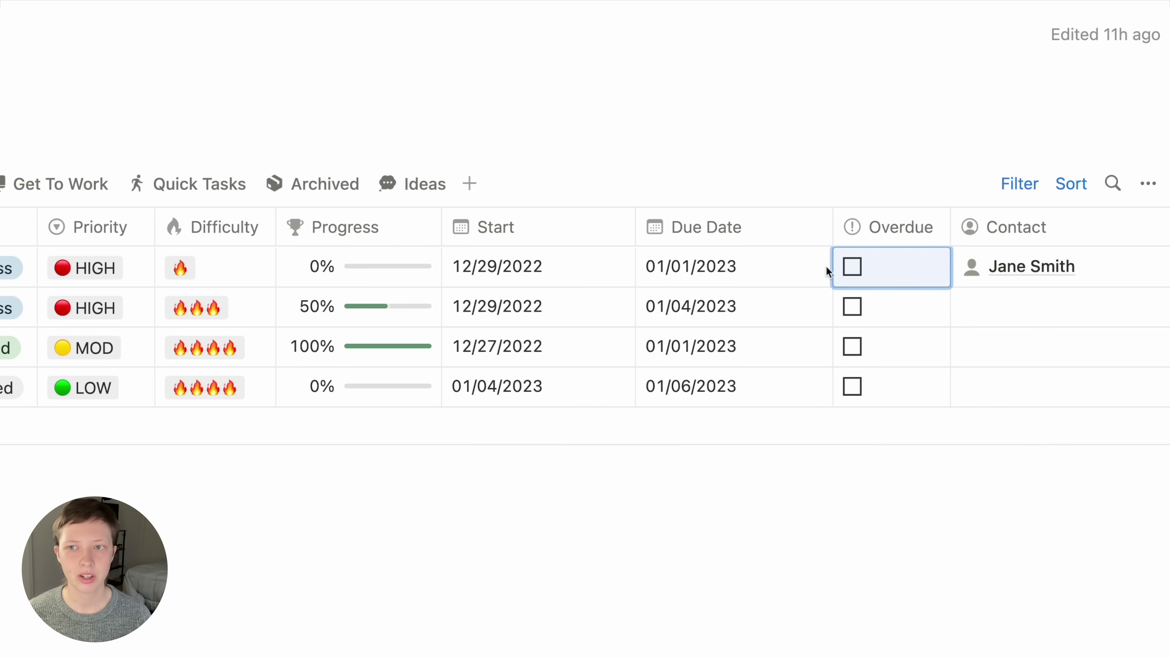
left_click(815, 186)
- Expand the "Identify and contact potential participants" task to view its sub-items and collapse it again
scroll(806, 264, "left", 10)
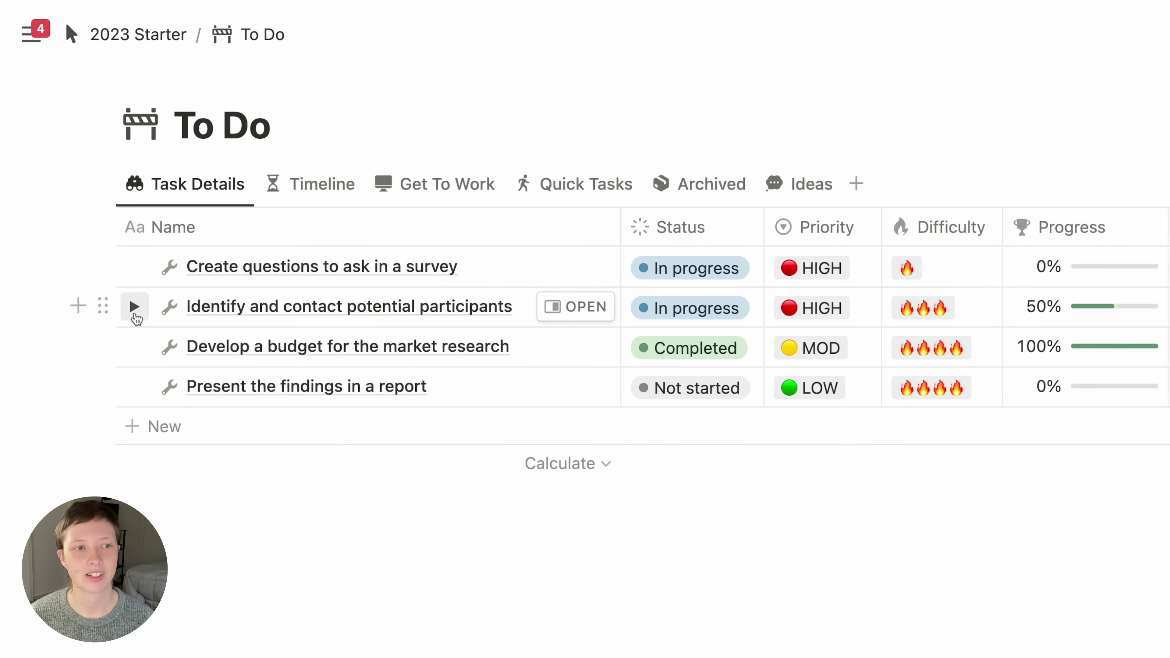
left_click(134, 313)
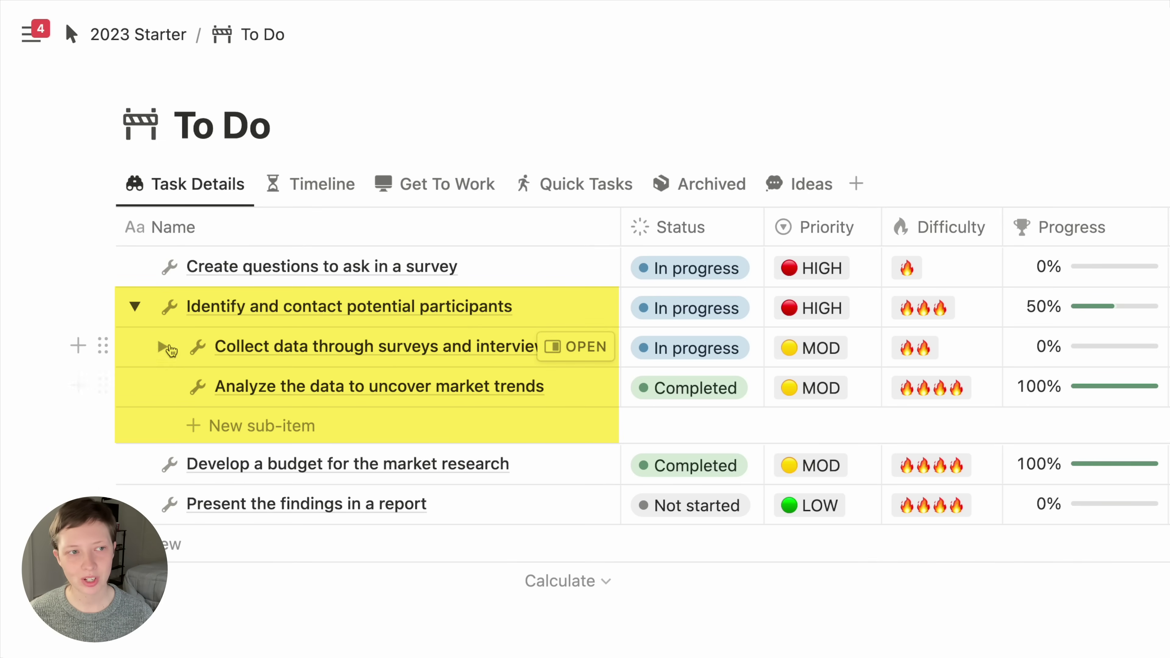
left_click(137, 309)
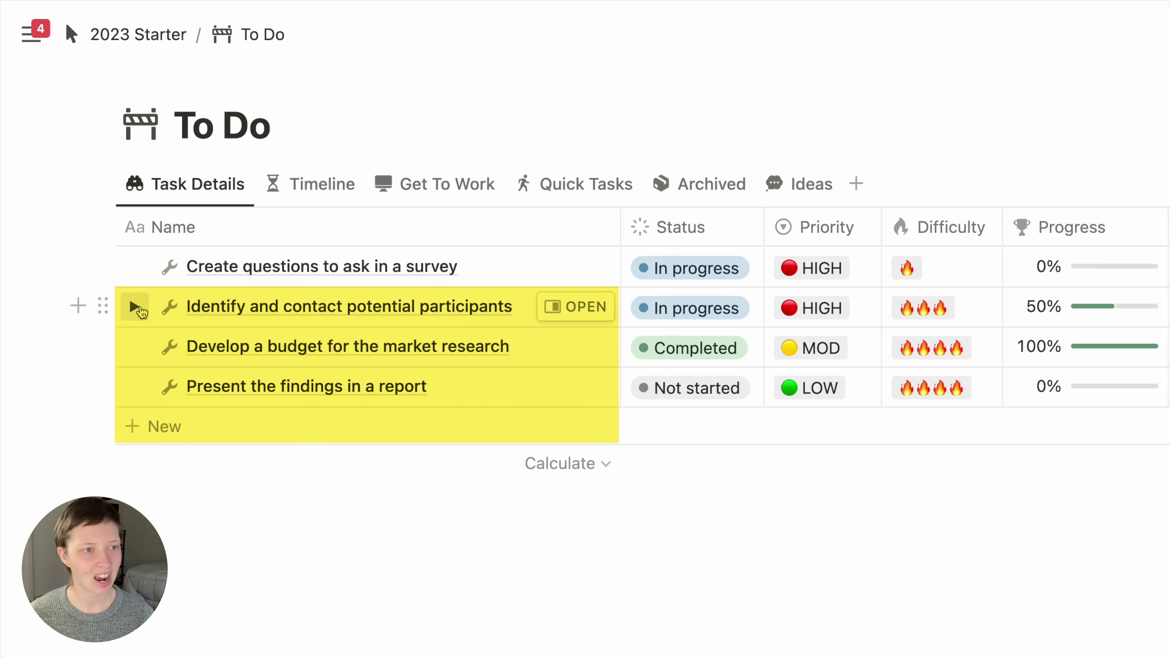
- Review the Sub-items setting in the Task Details view options and close the options without changes
left_click(135, 307)
left_click(138, 307)
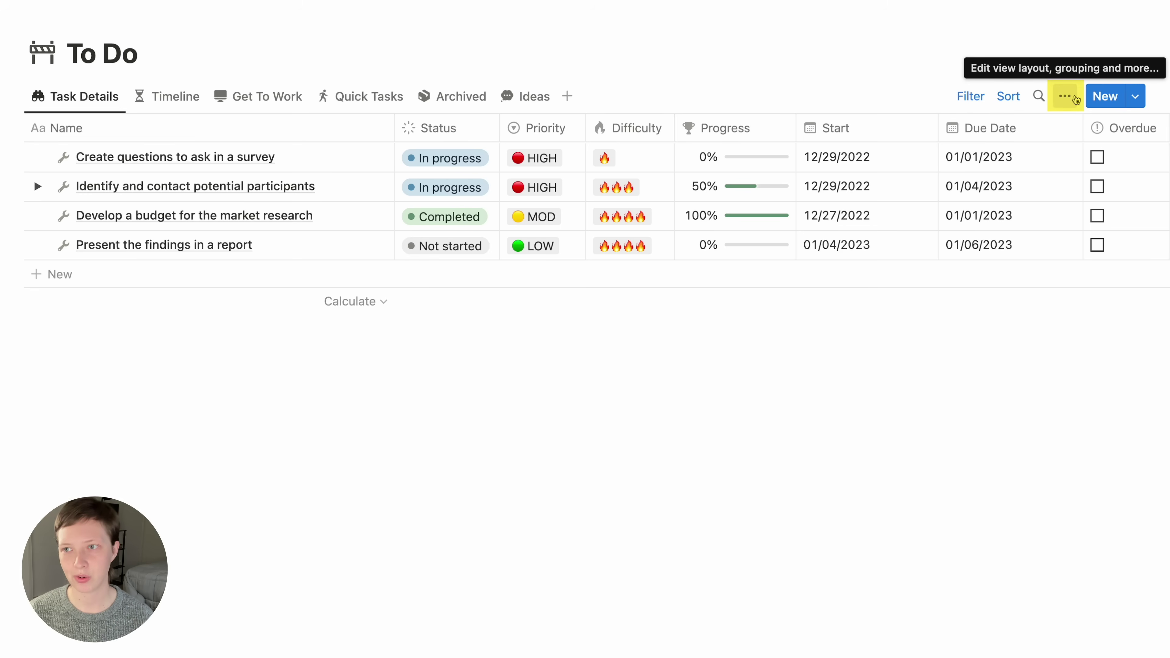
left_click(1077, 102)
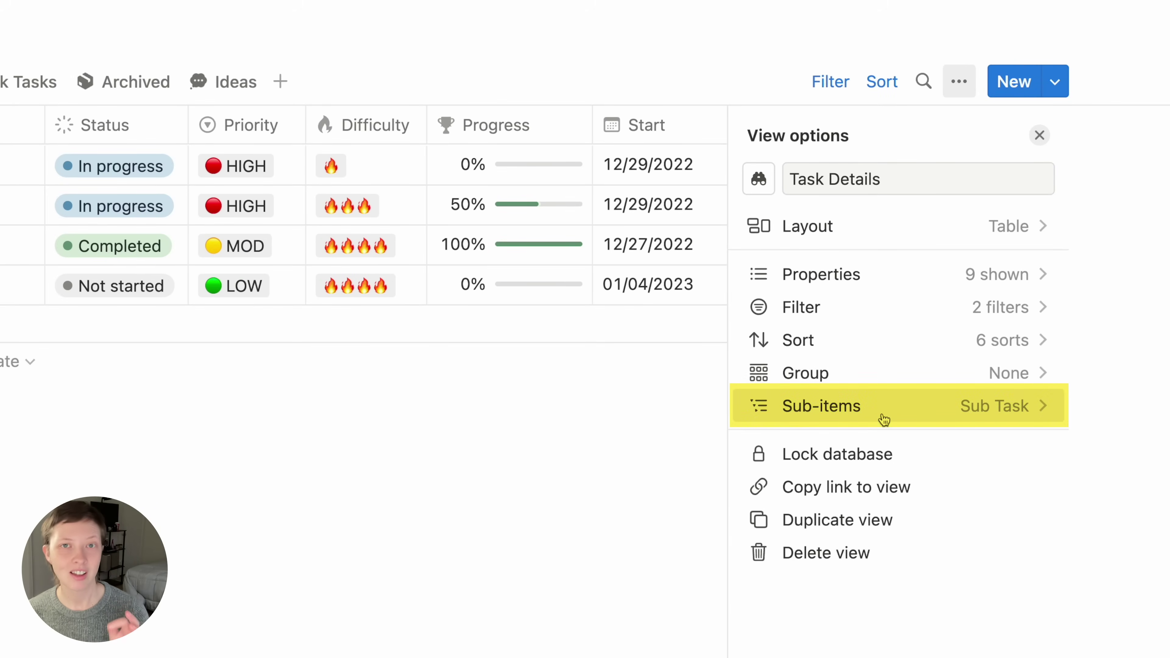
left_click(885, 420)
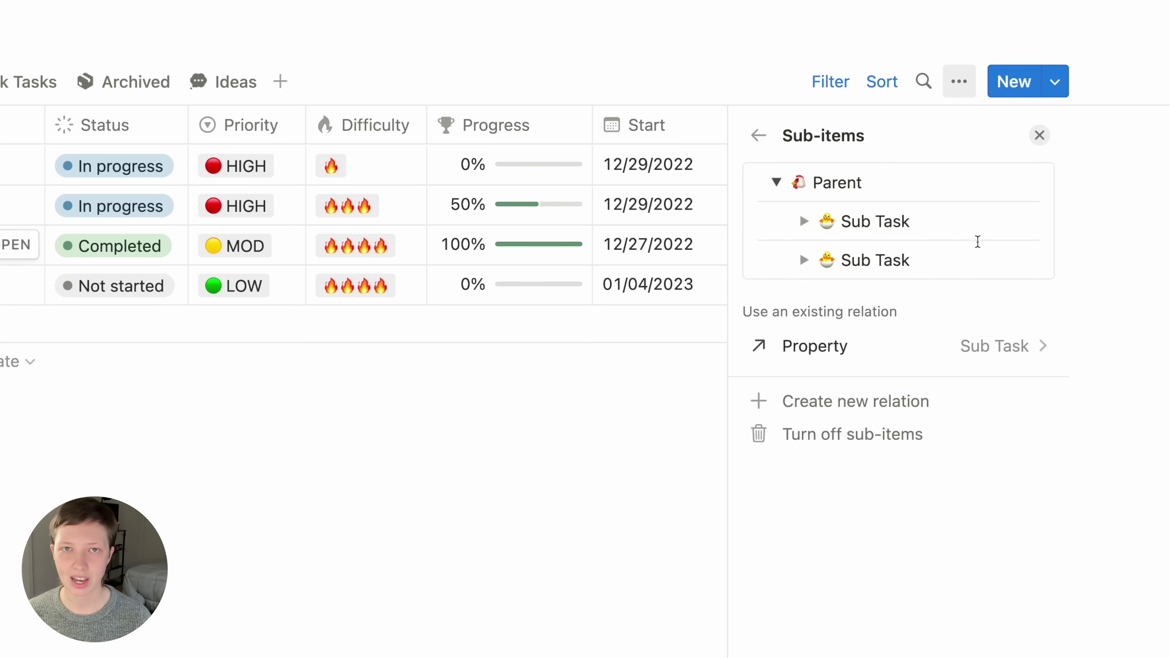
left_click(758, 136)
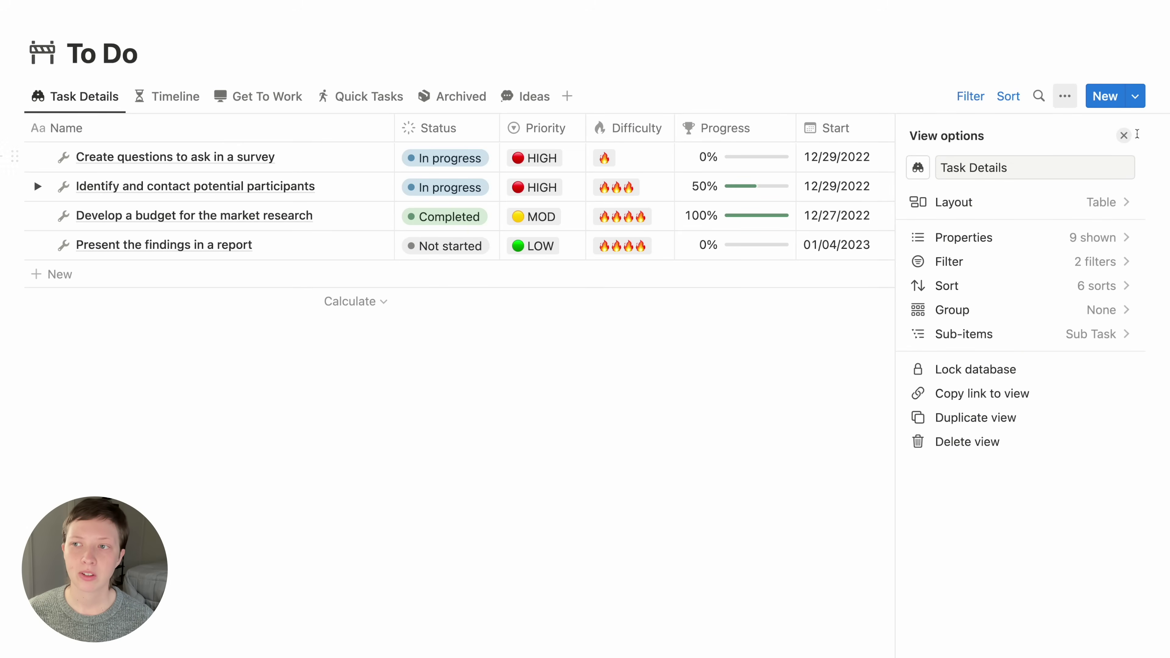
left_click(1124, 135)
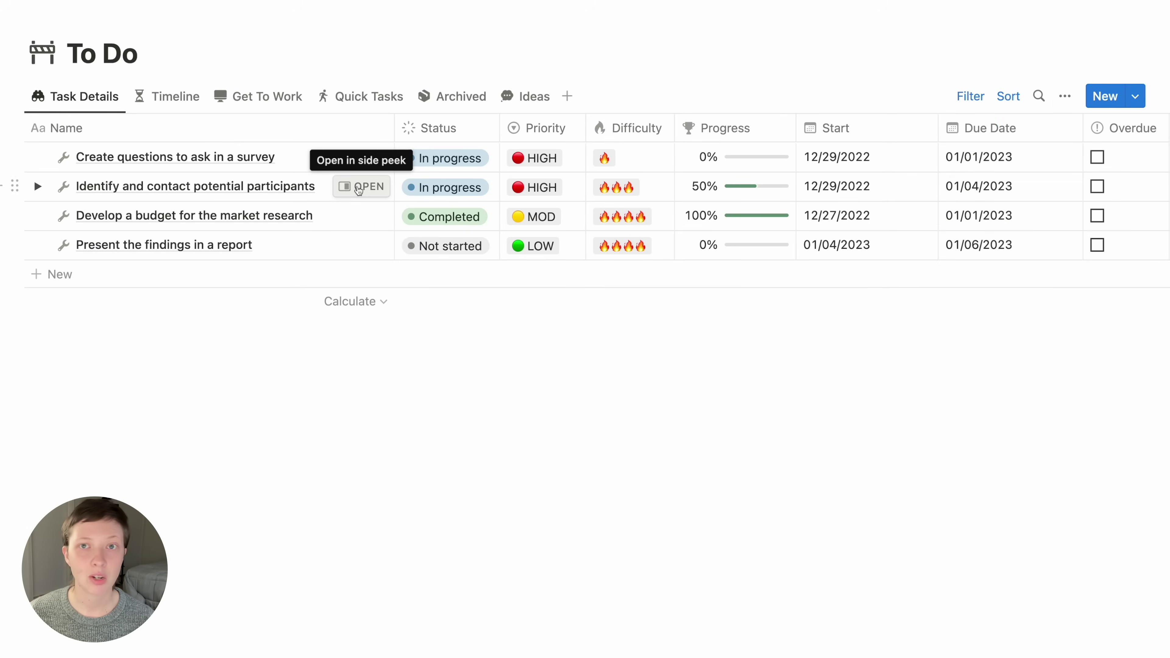
- Open the "Identify and contact potential participants" task in side peek and examine all its properties, including the hidden ones
left_click(359, 187)
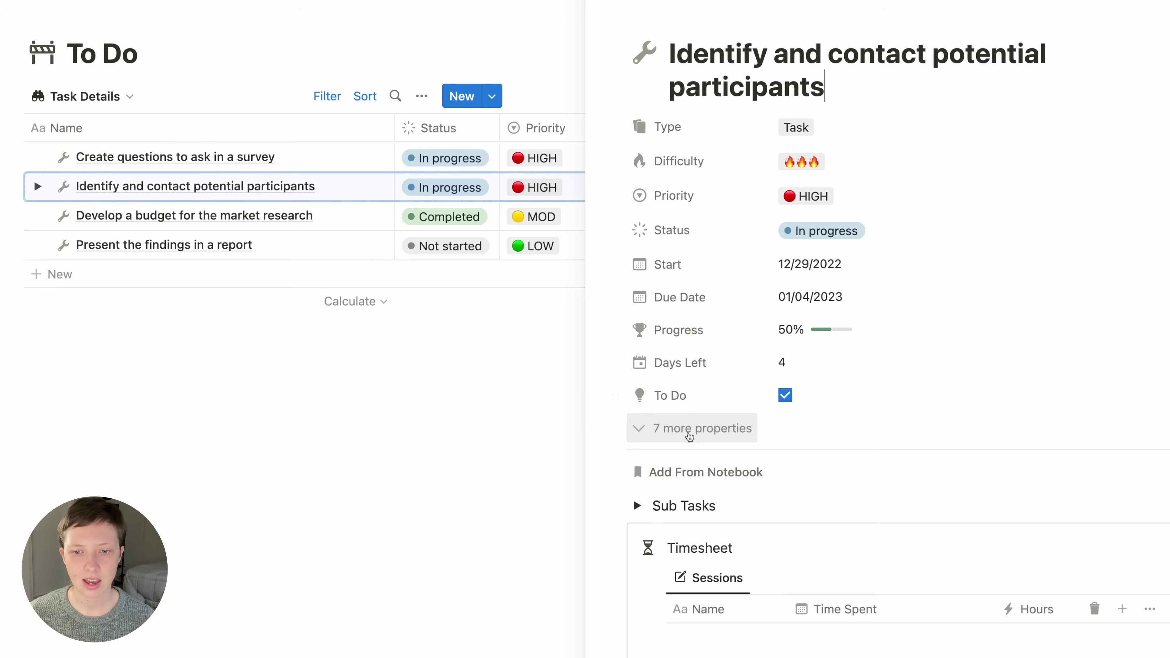
left_click(689, 429)
scroll(688, 435, "down", 3)
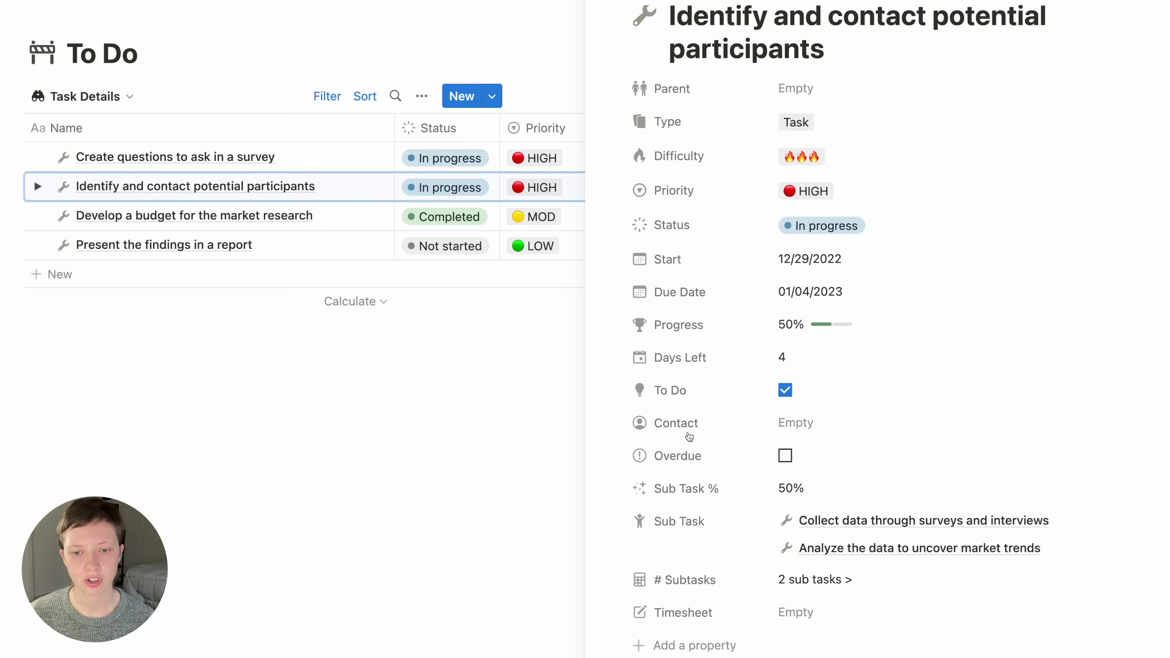
scroll(654, 428, "up", 3)
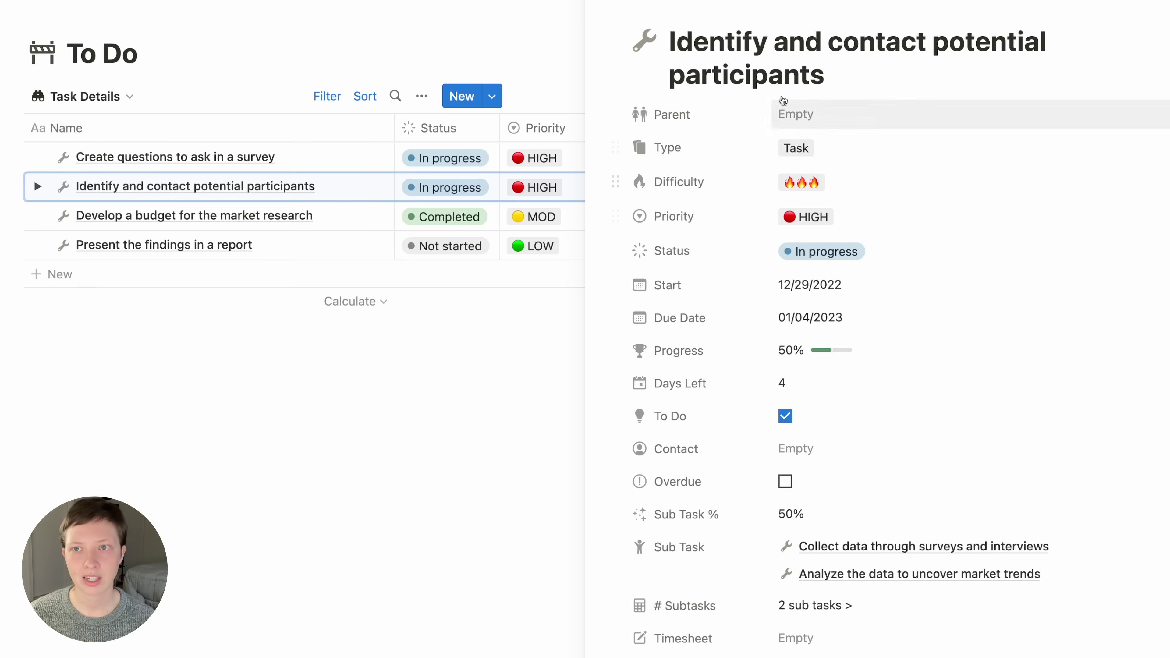
scroll(726, 309, "down", 4)
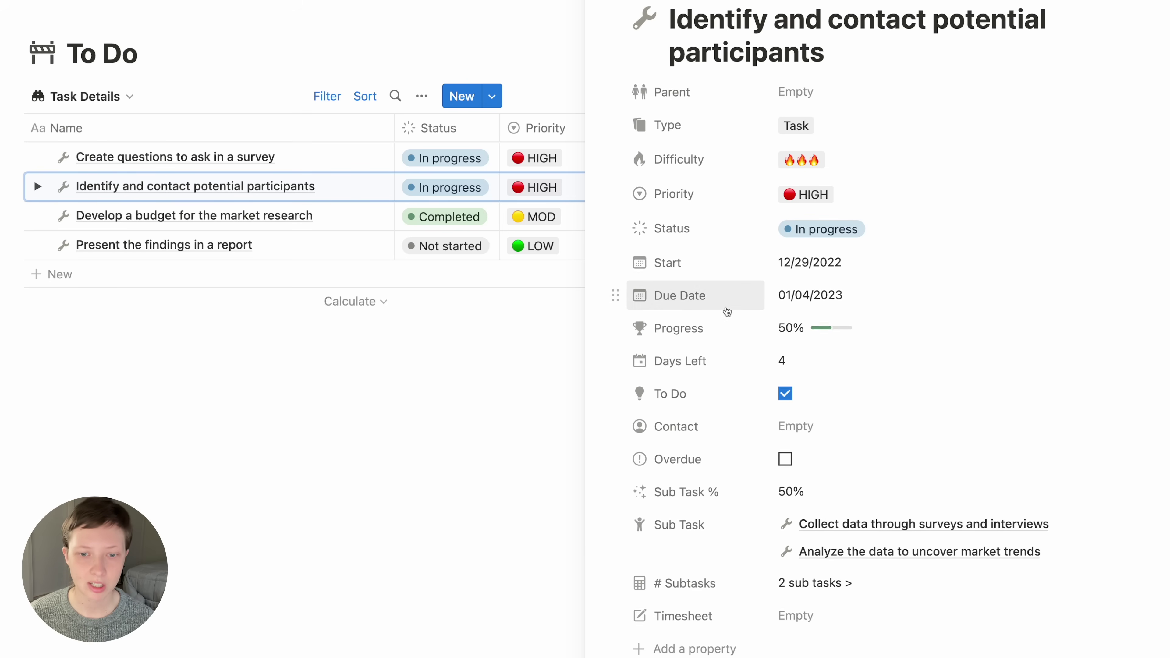
scroll(727, 312, "down", 4)
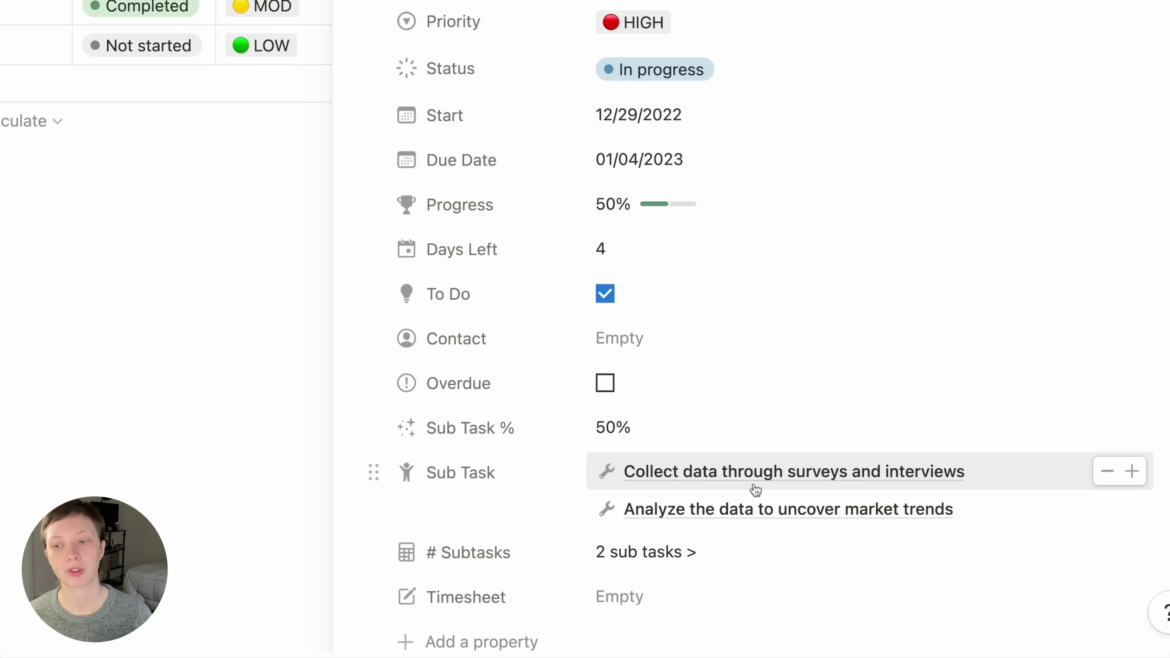
- Open the linked sub-task "Collect data through surveys and interviews" and expand its parent task in the table
left_click(991, 481)
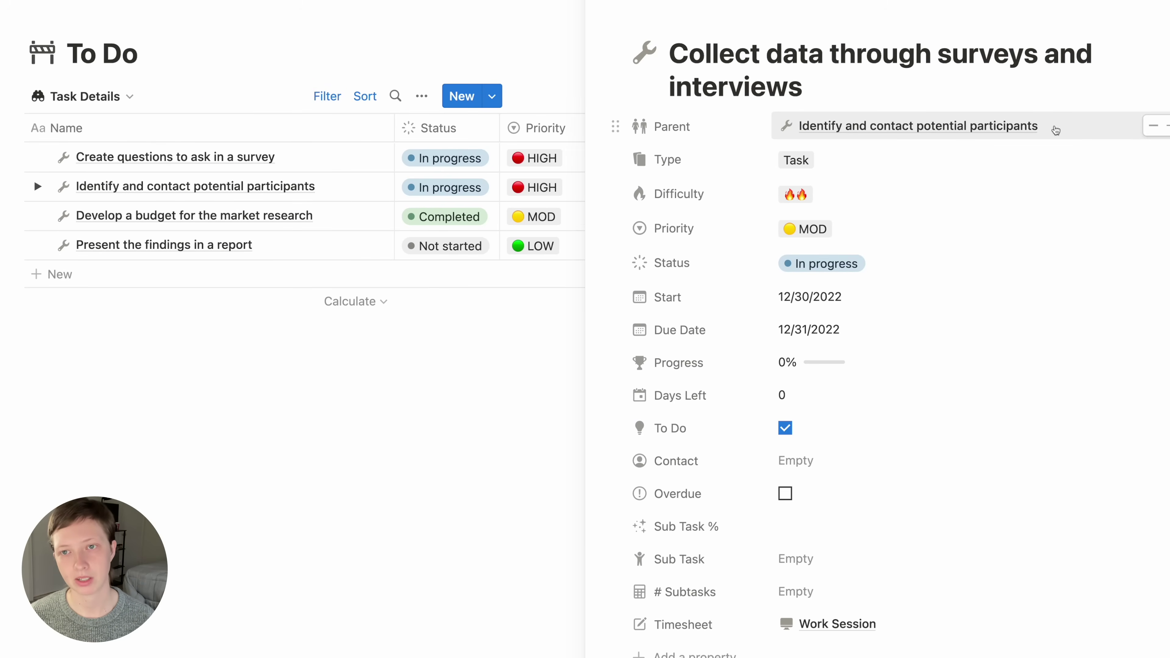
left_click(37, 186)
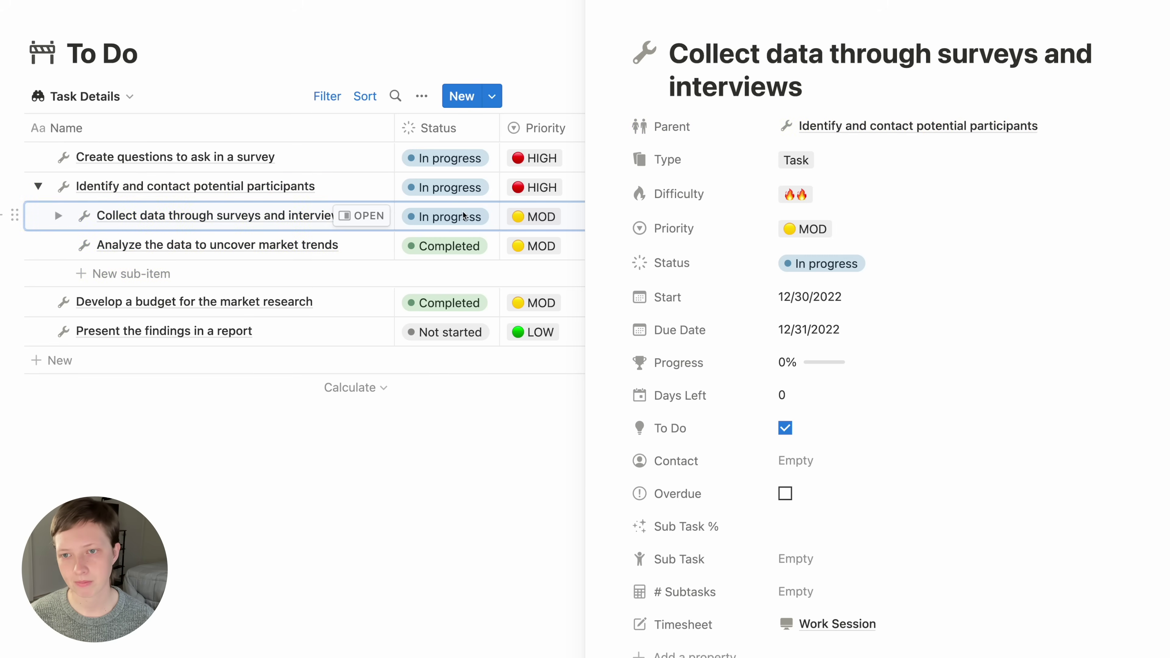
scroll(727, 351, "down", 2)
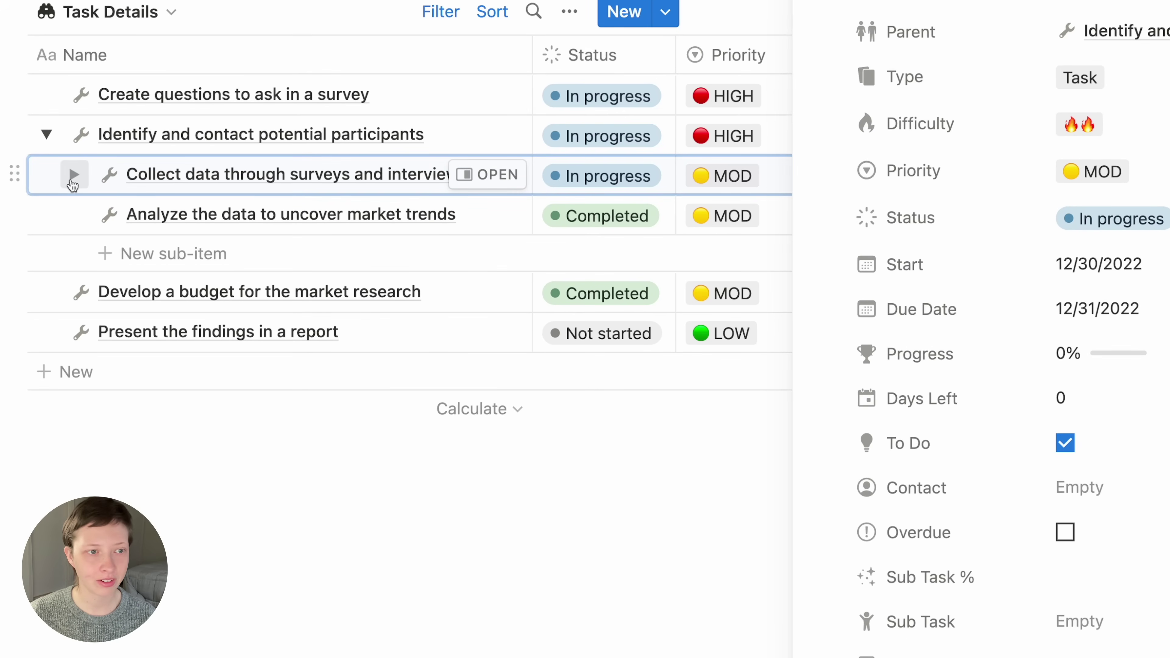
- Add a sub-item named "Give this task a name" under "Collect data through surveys and interviews"
left_click(73, 177)
left_click(250, 216)
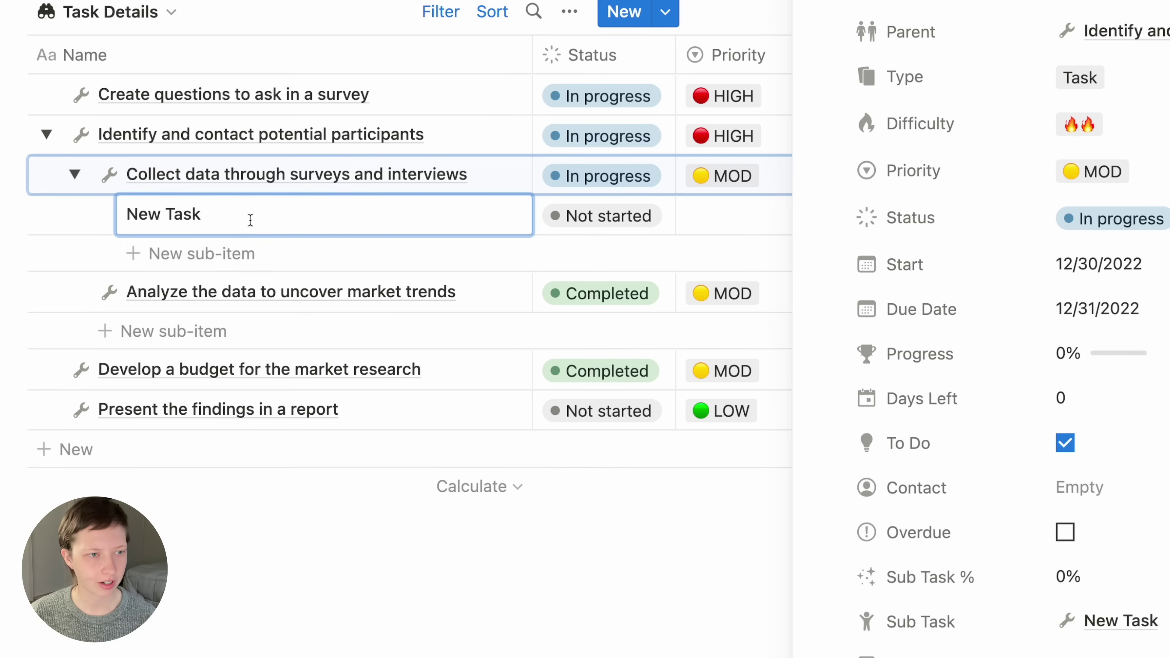
key("super+a")
key("BackSpace")
type("Give this task a name")
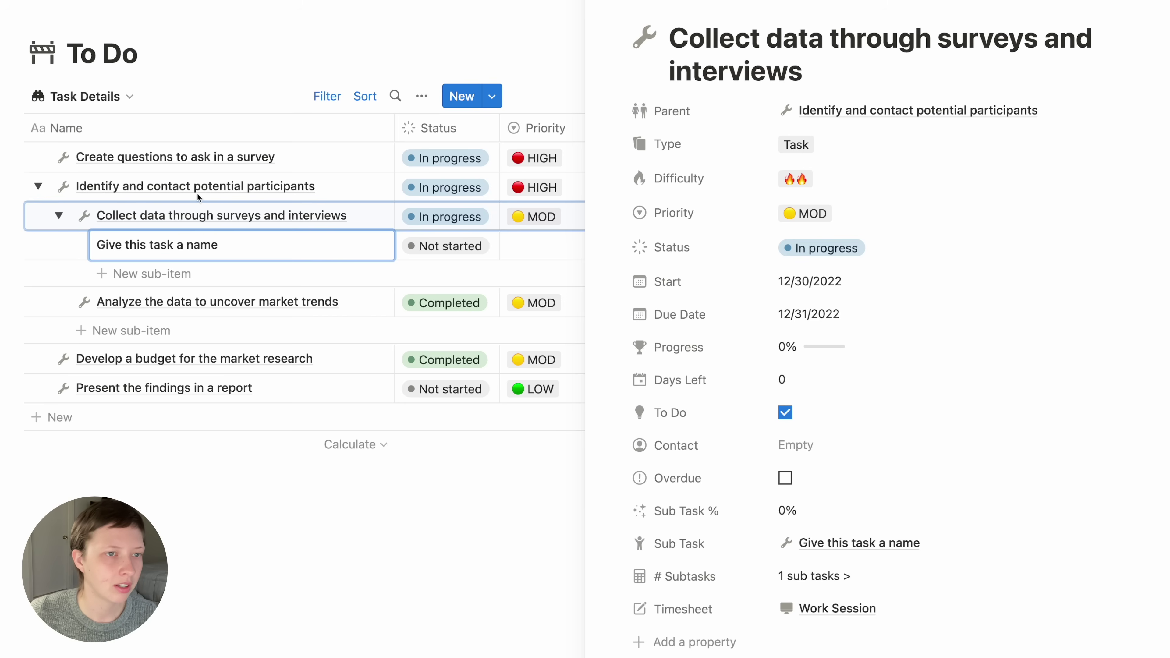
key("Return")
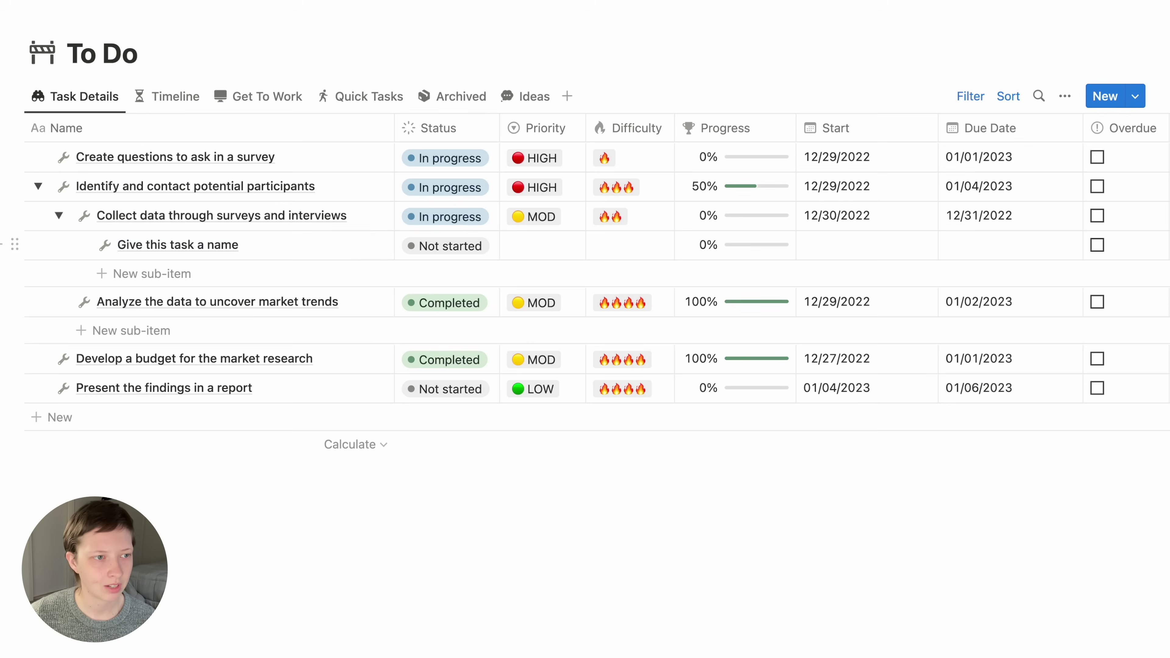
- Delete the "Give this task a name" sub-item from the task table
left_click_drag(278, 271, 274, 257)
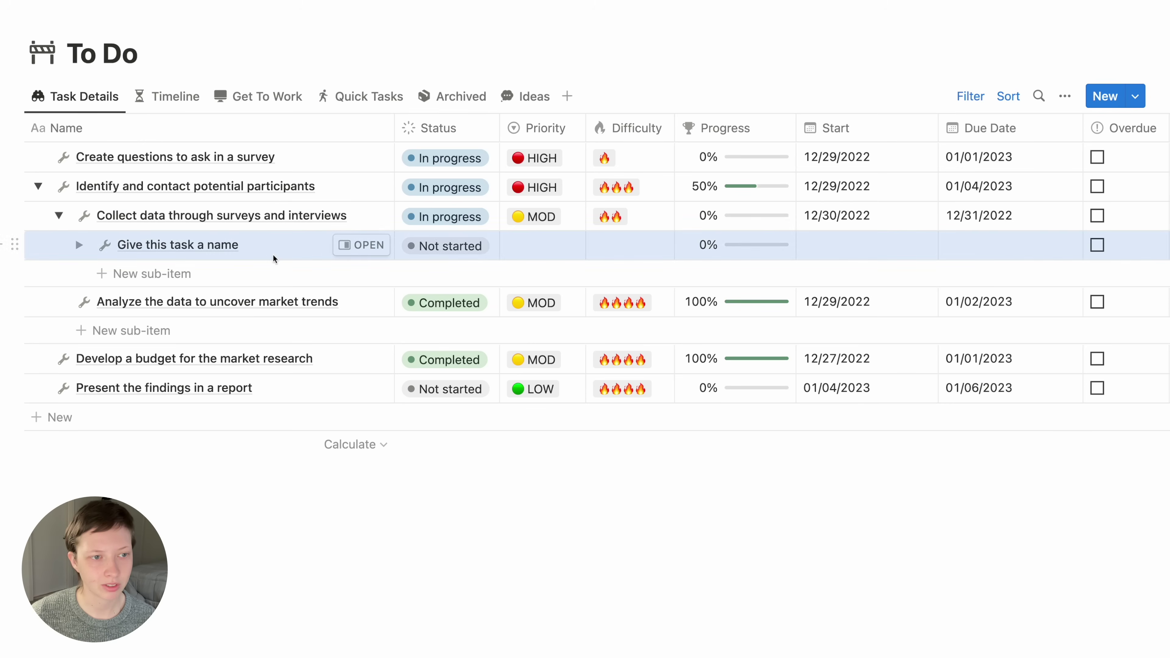
key("BackSpace")
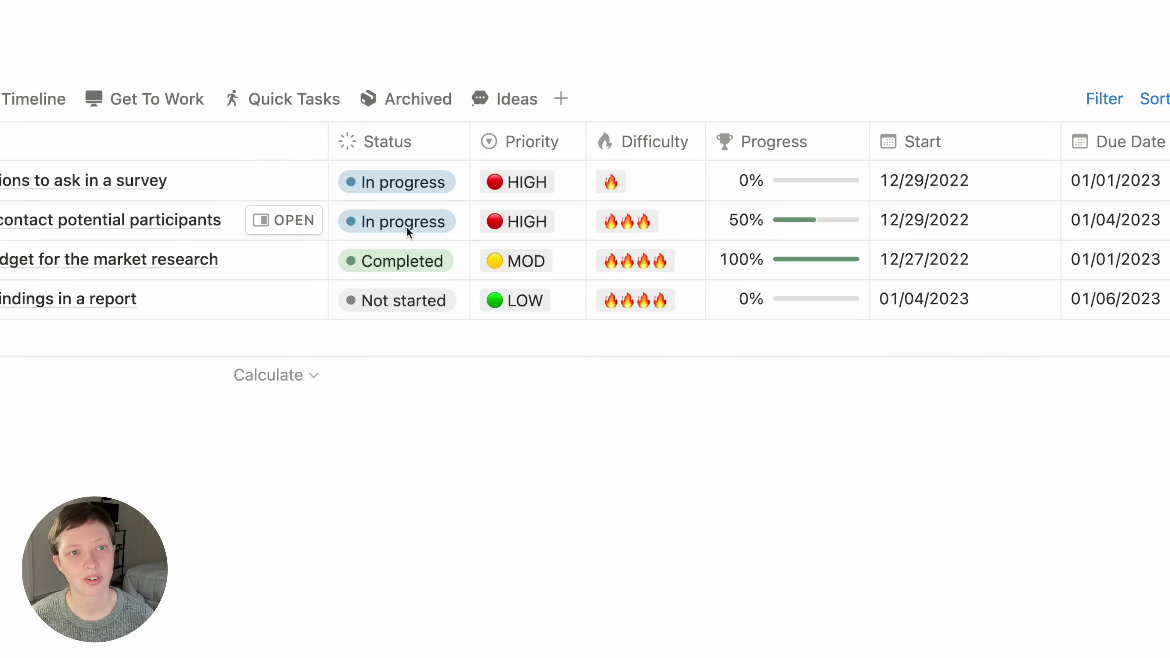
- Set the status of "Identify and contact potential participants" to Completed
left_click(405, 225)
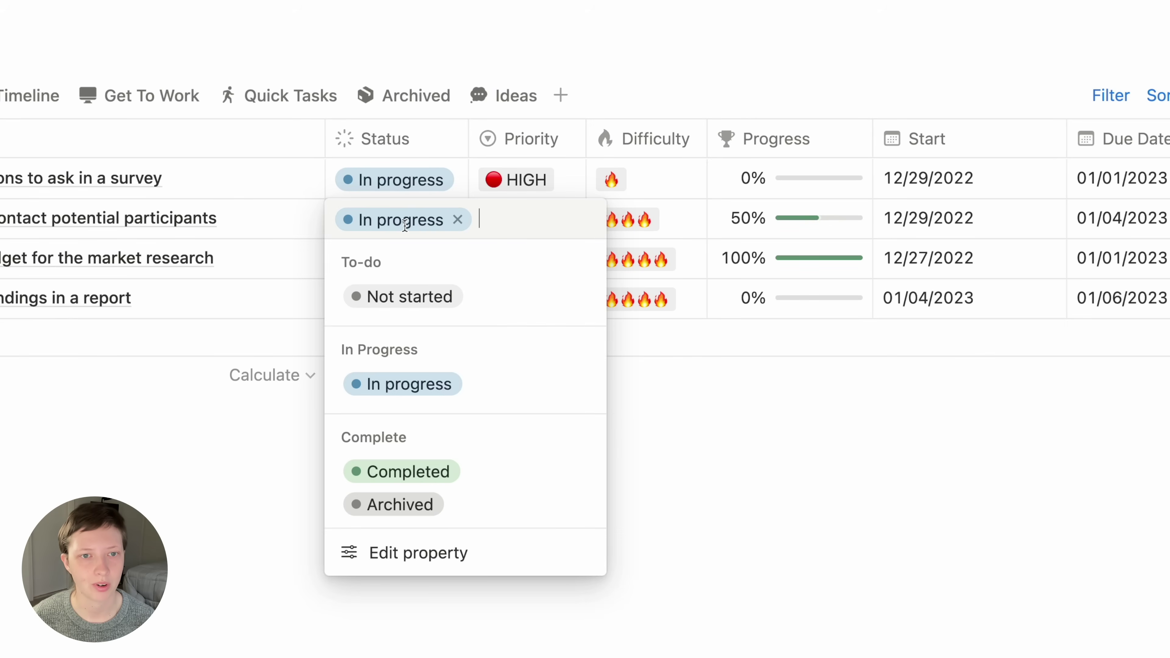
left_click(448, 470)
left_click(448, 467)
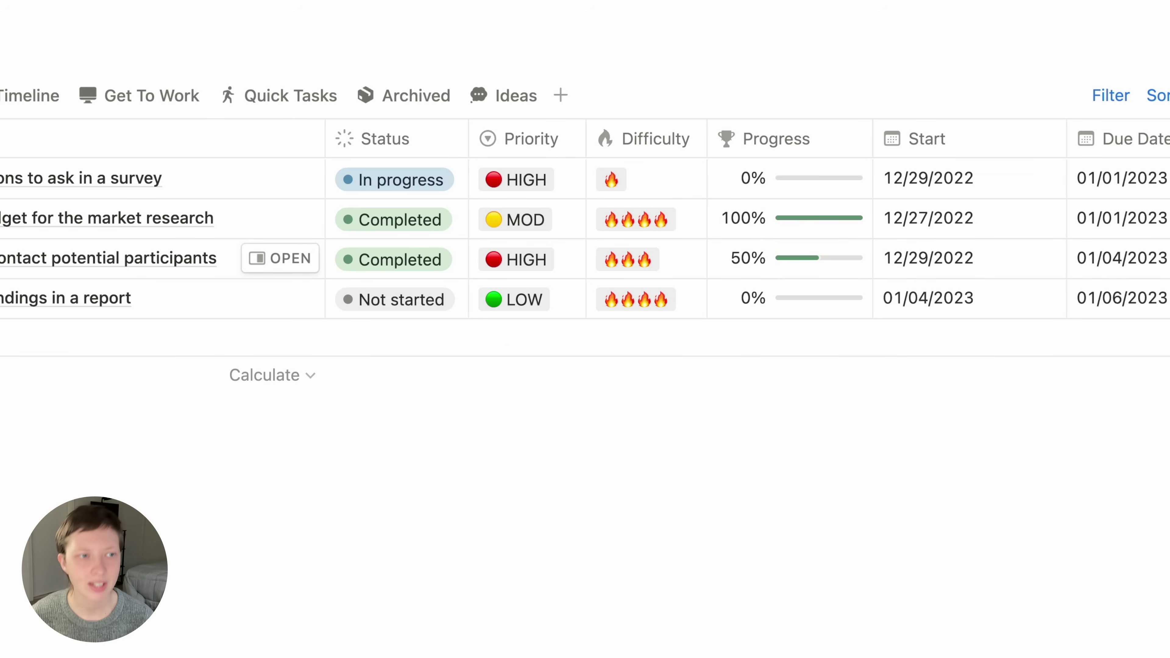
- Expand the participant-contact task and try to set its "Collect data through surveys and interviews" sub-task to Completed
left_click(94, 260)
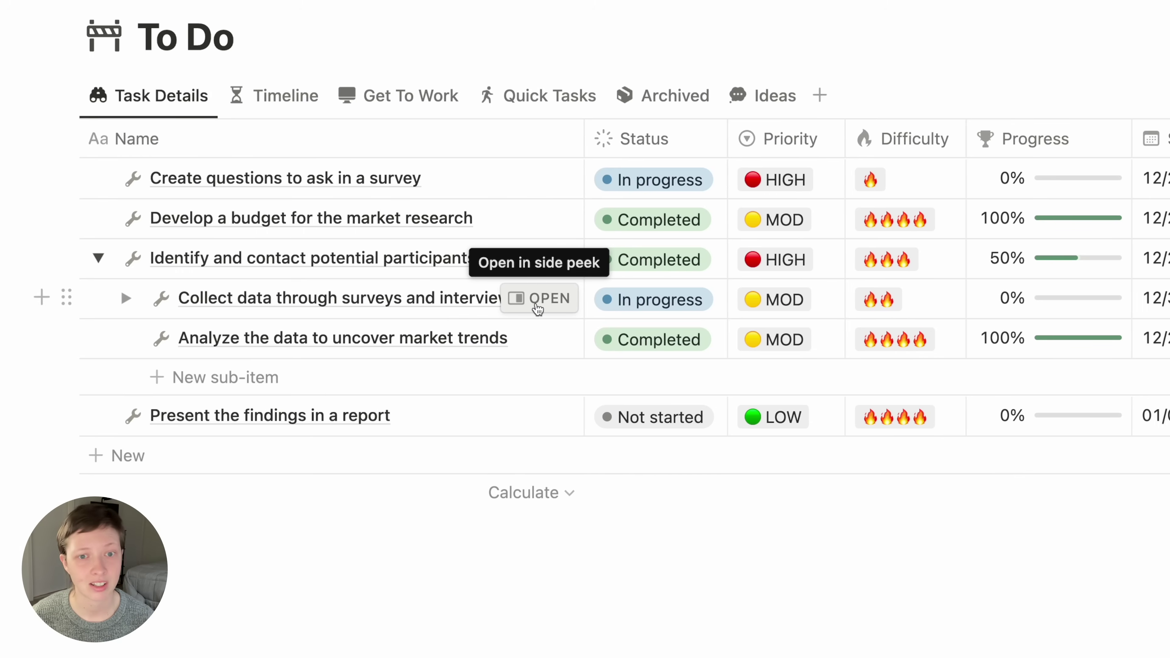
left_click(659, 306)
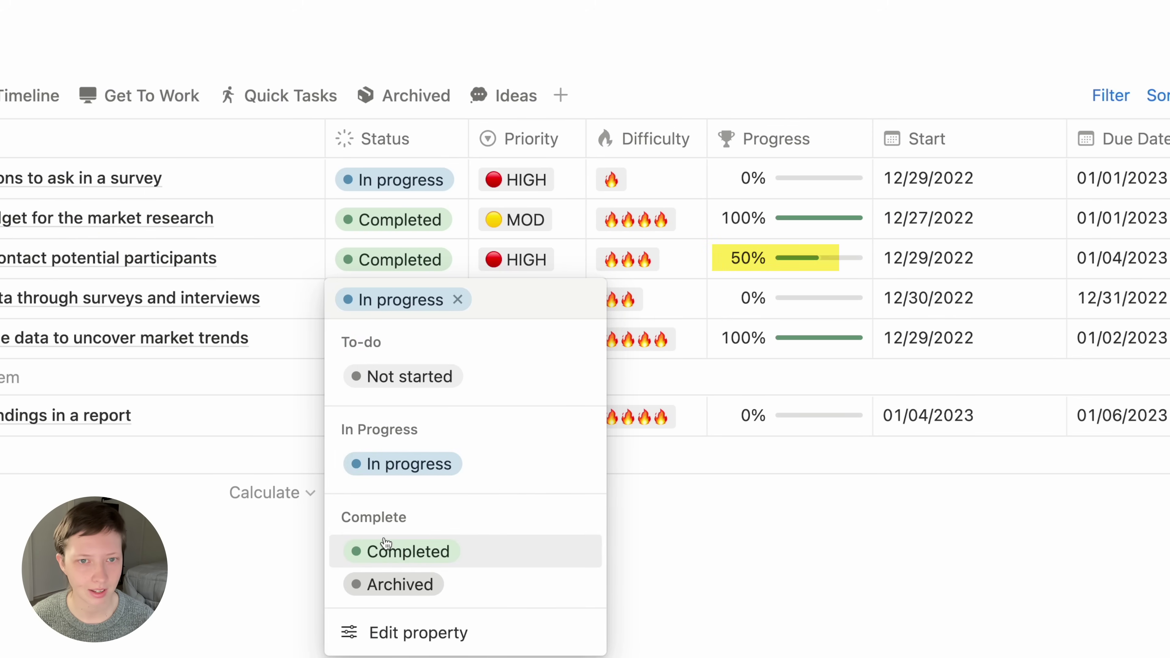
left_click(640, 552)
left_click(384, 537)
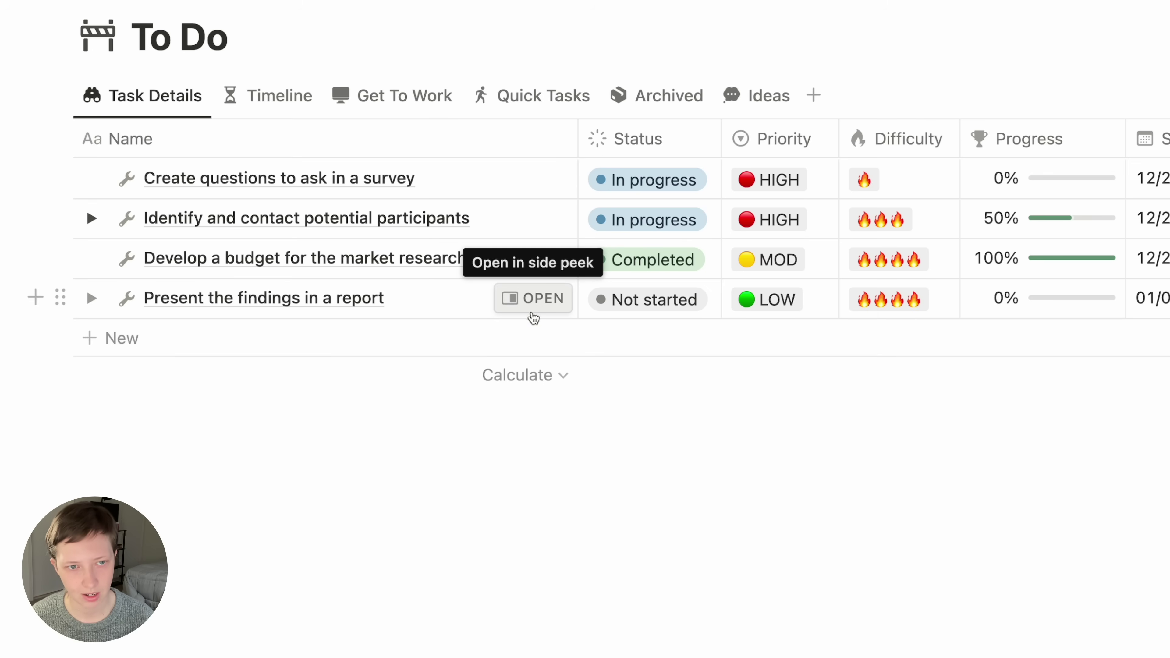
- Try to set the status of "Present the findings in a report" to Completed
left_click(655, 300)
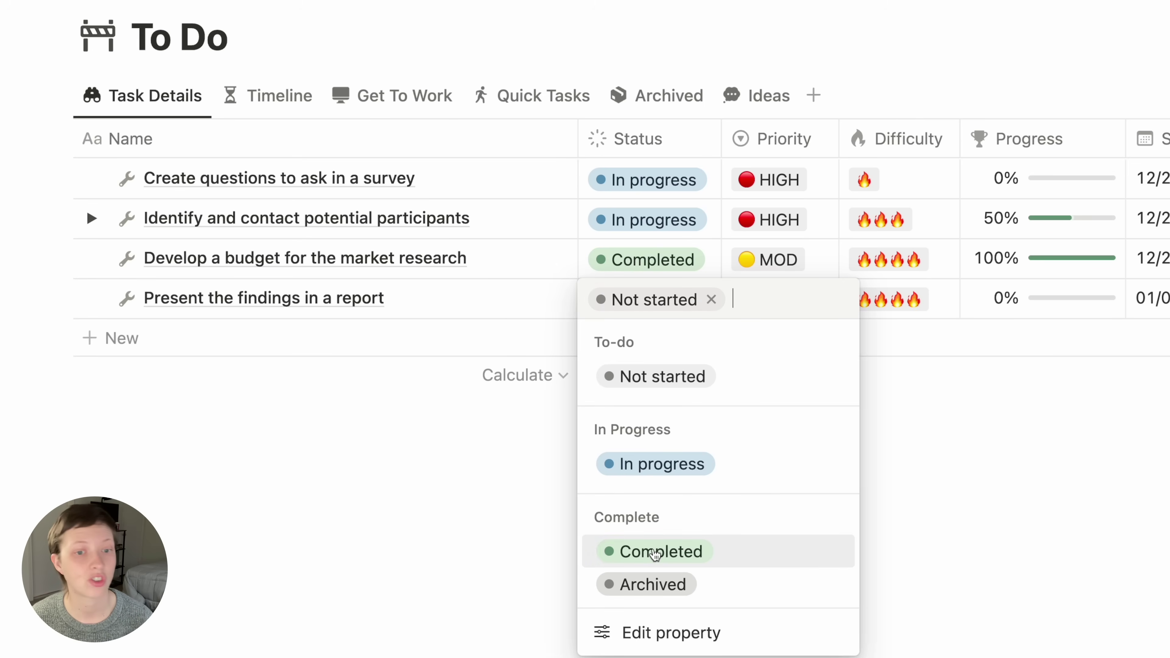
left_click(657, 553)
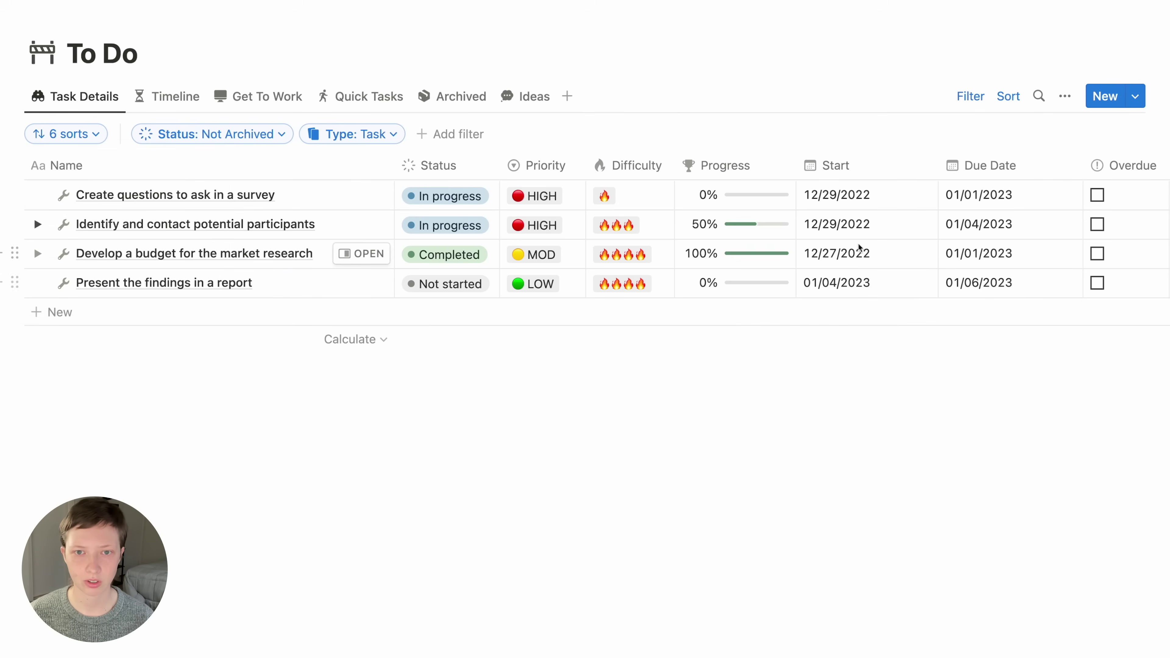
- Examine the Overdue property of the "Create questions to ask in a survey" task and leave it unchanged
scroll(967, 258, "right", 5)
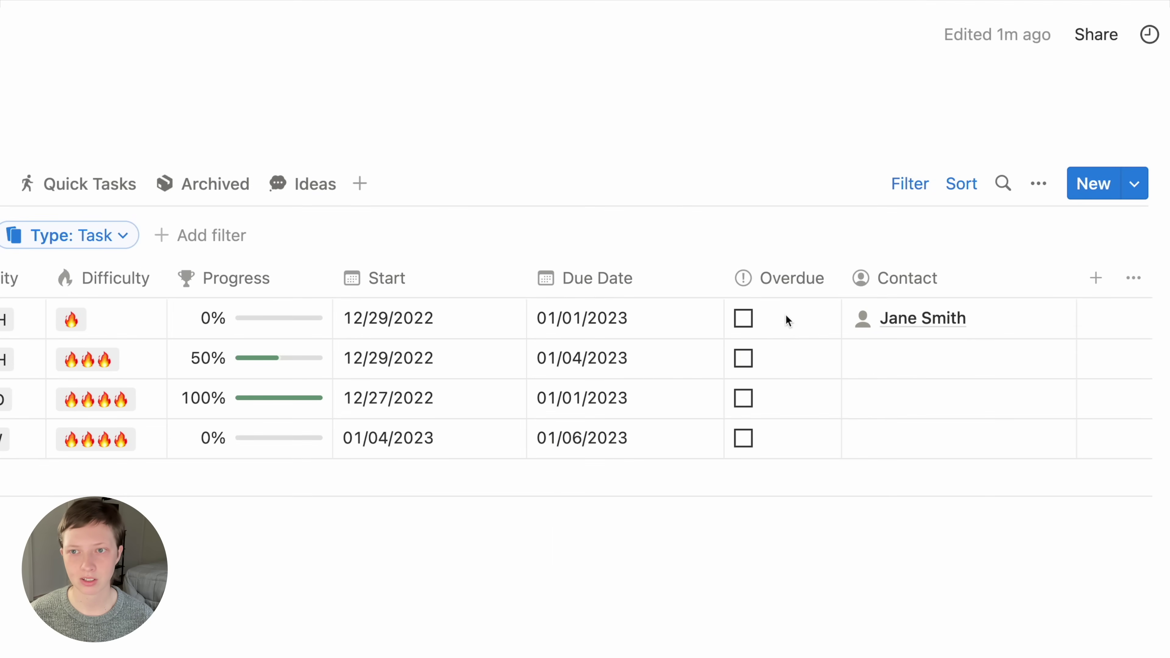
left_click(787, 320)
key("Escape")
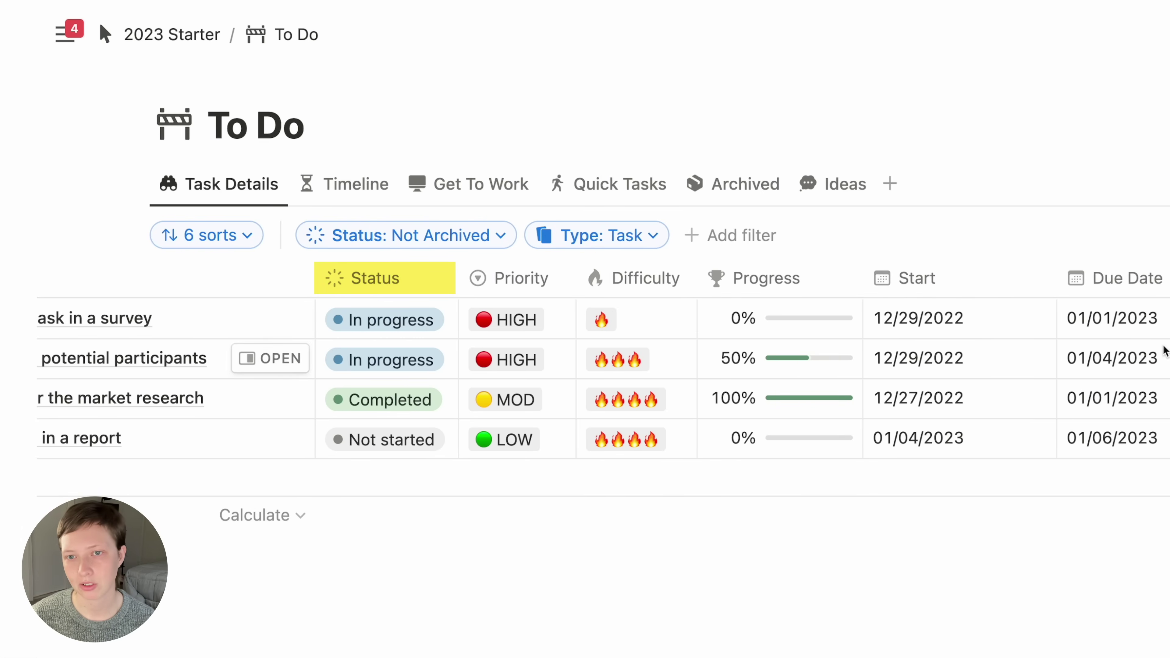
- Set the due date of "Create questions to ask in a survey" to 12/30/2022
left_click(1113, 318)
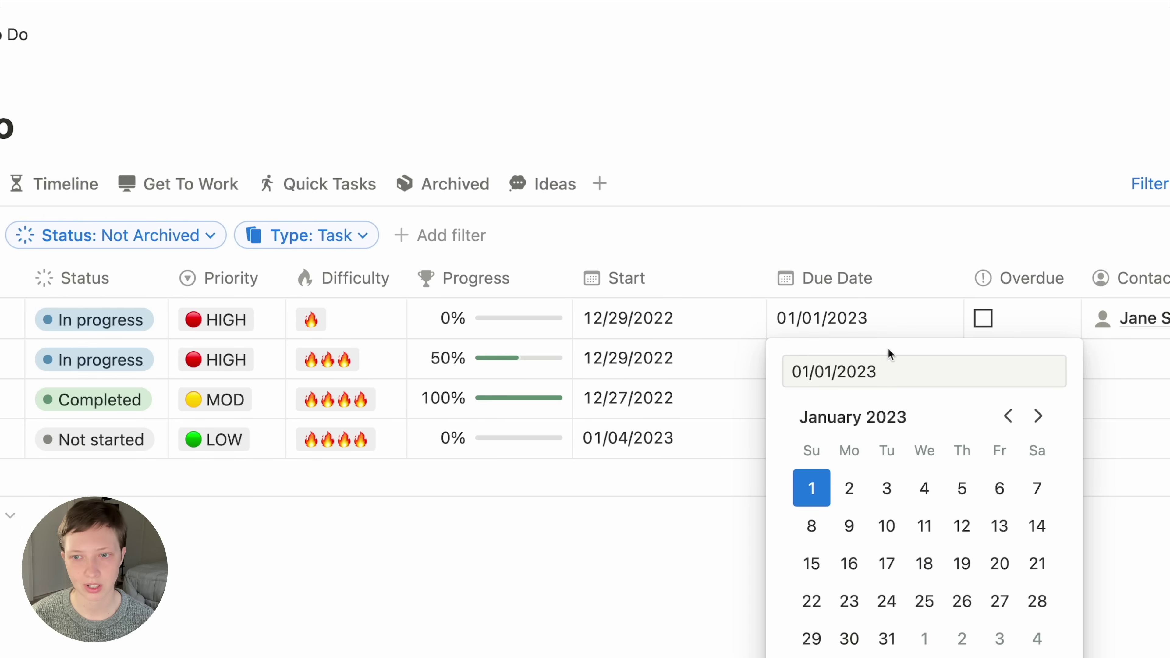
left_click(1008, 416)
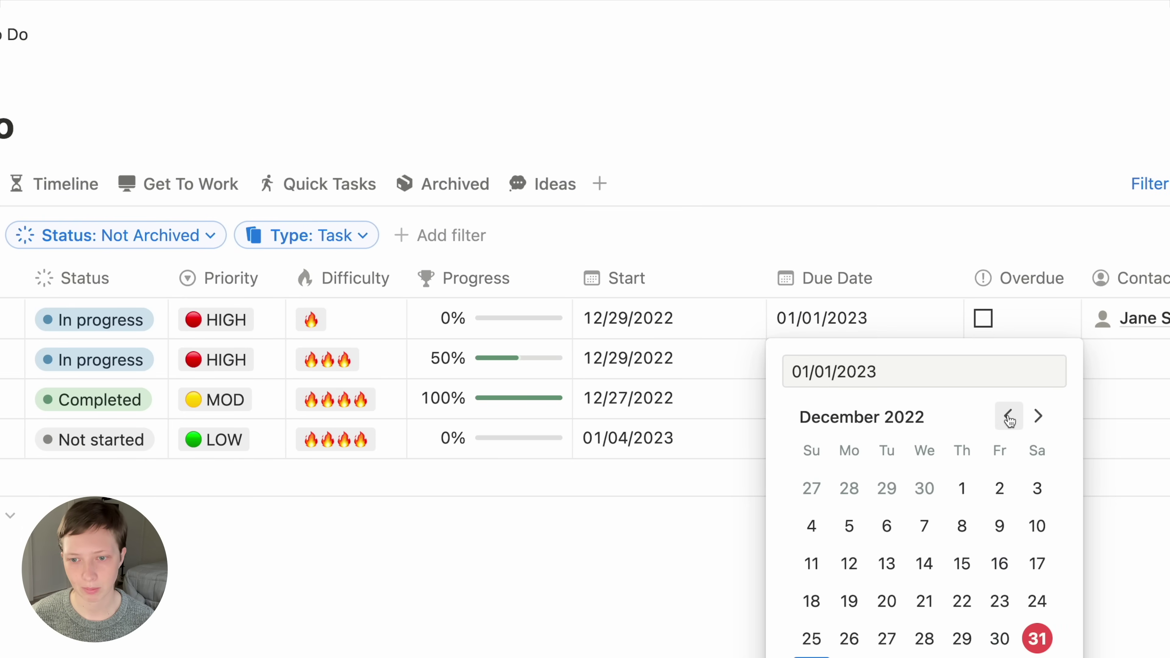
left_click(1000, 639)
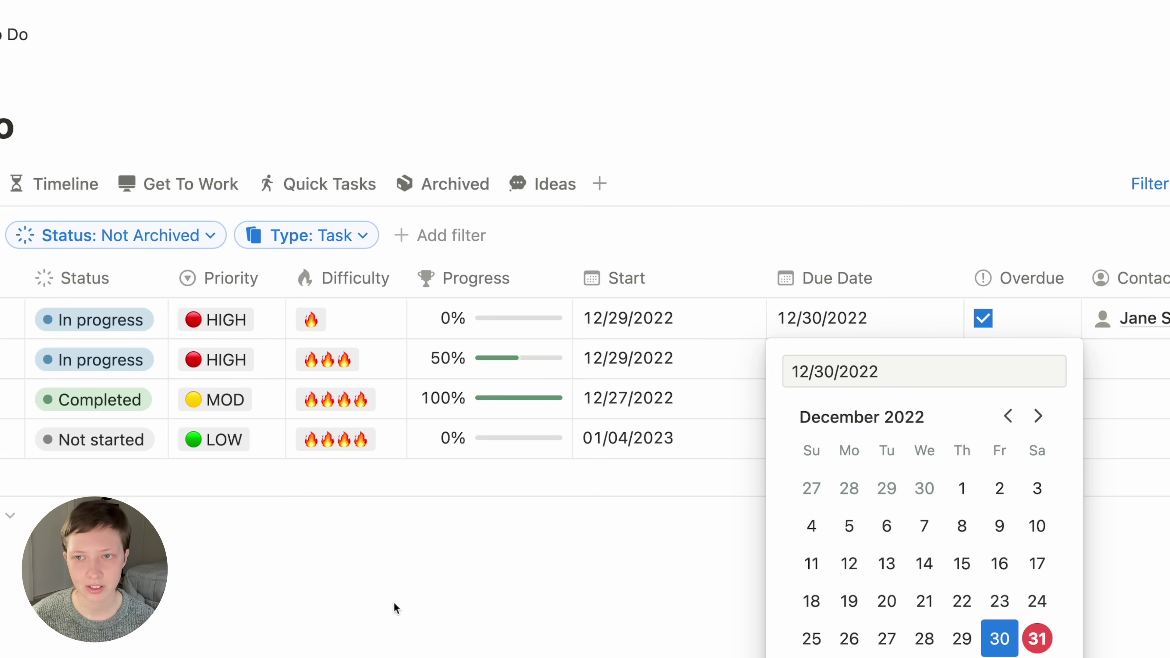
left_click(404, 616)
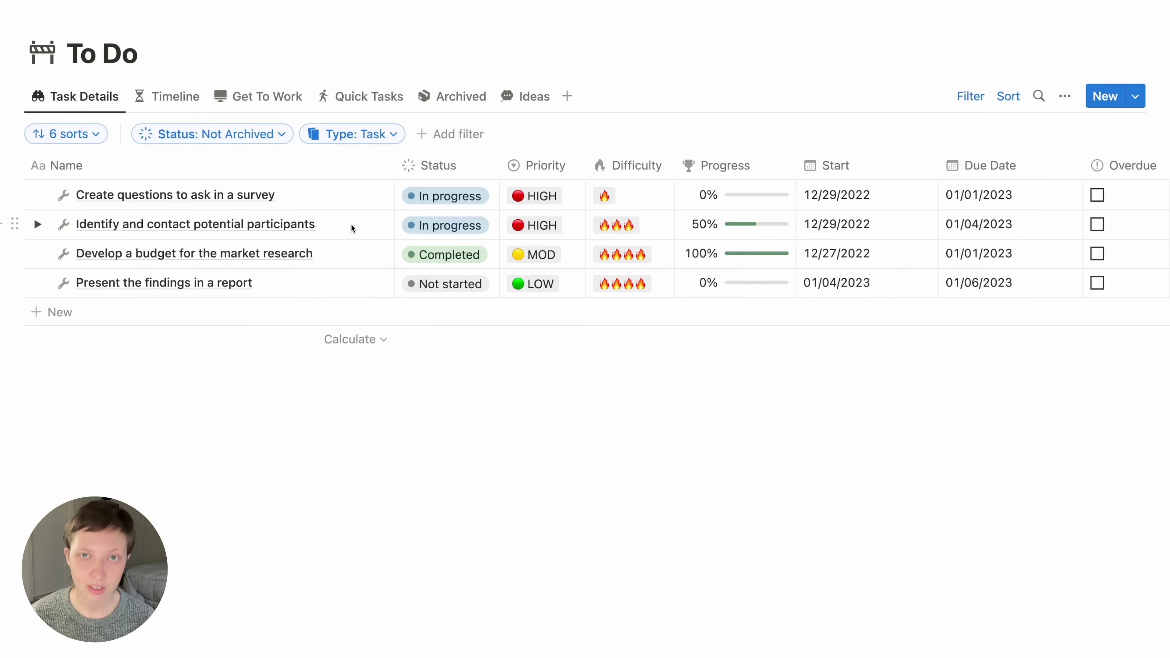
- Open the "Identify and contact potential participants" task in side peek and view its To Do property's formula without editing it
left_click(353, 229)
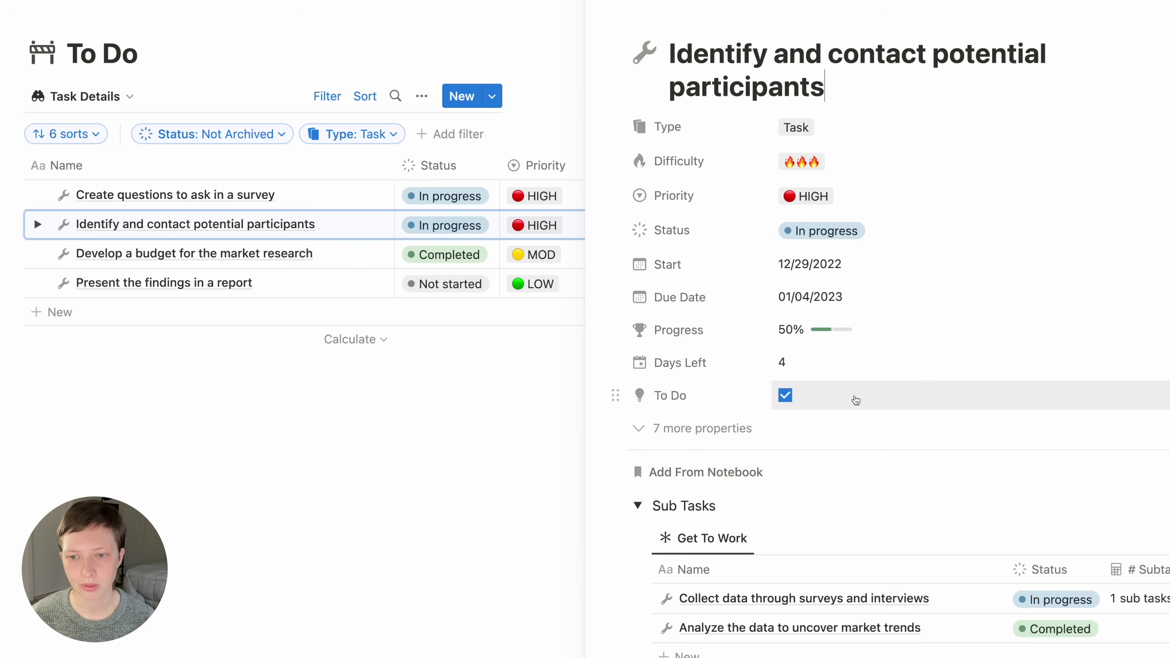
left_click(904, 406)
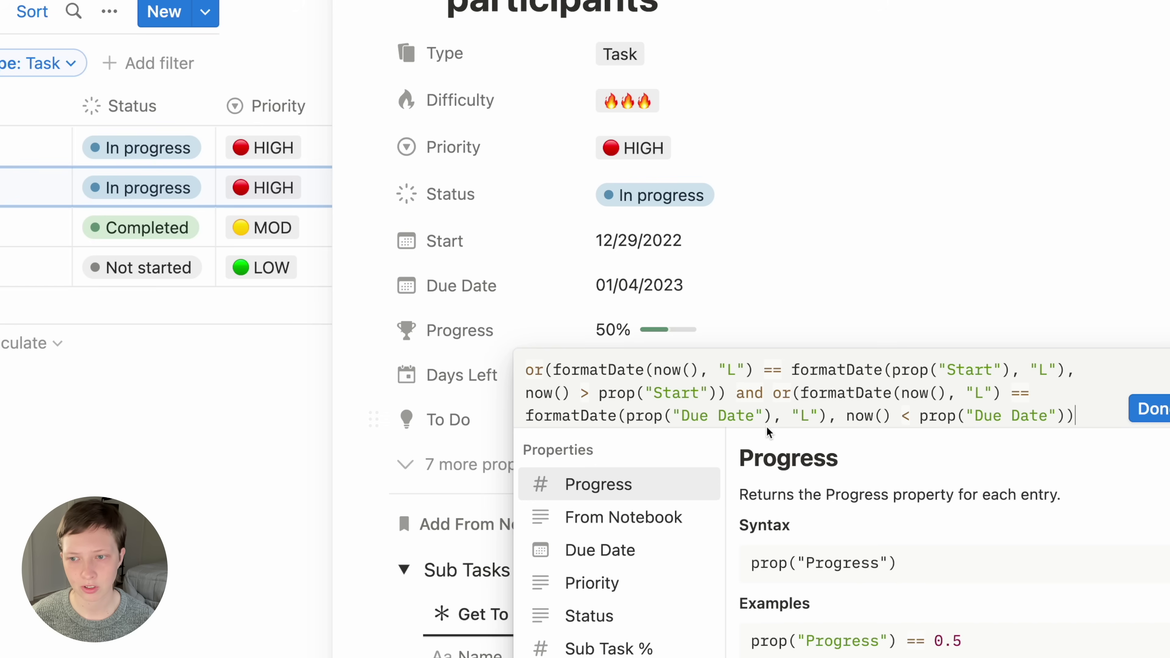
left_click(378, 399)
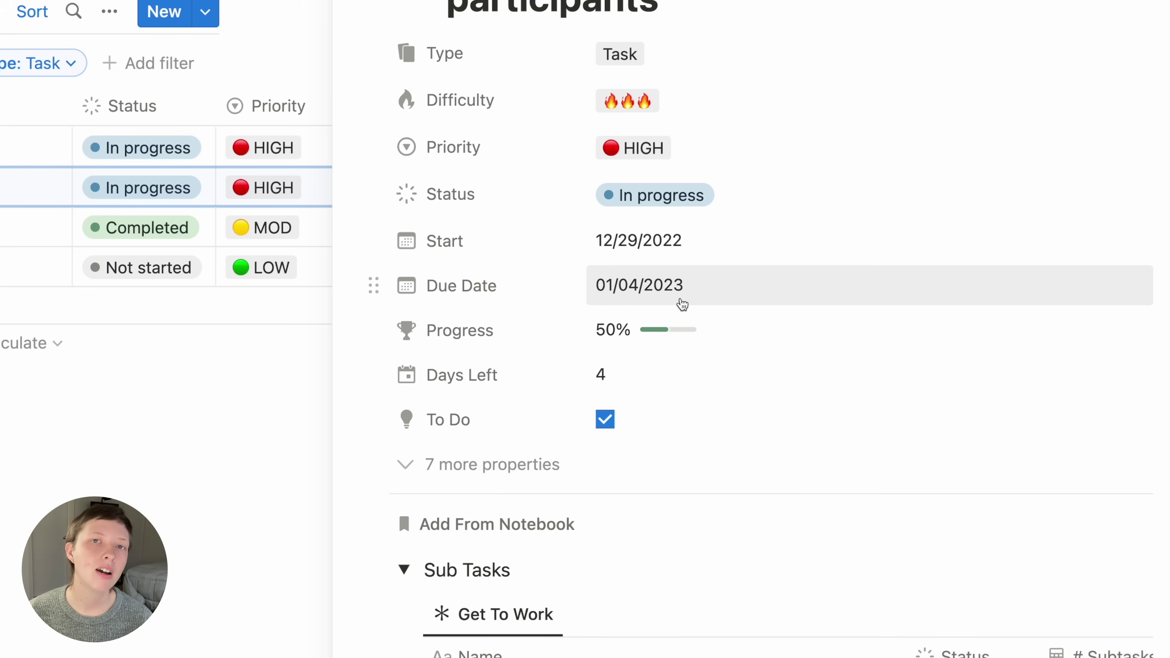
- Show the To Do page's tasks in the Timeline view
left_click(171, 97)
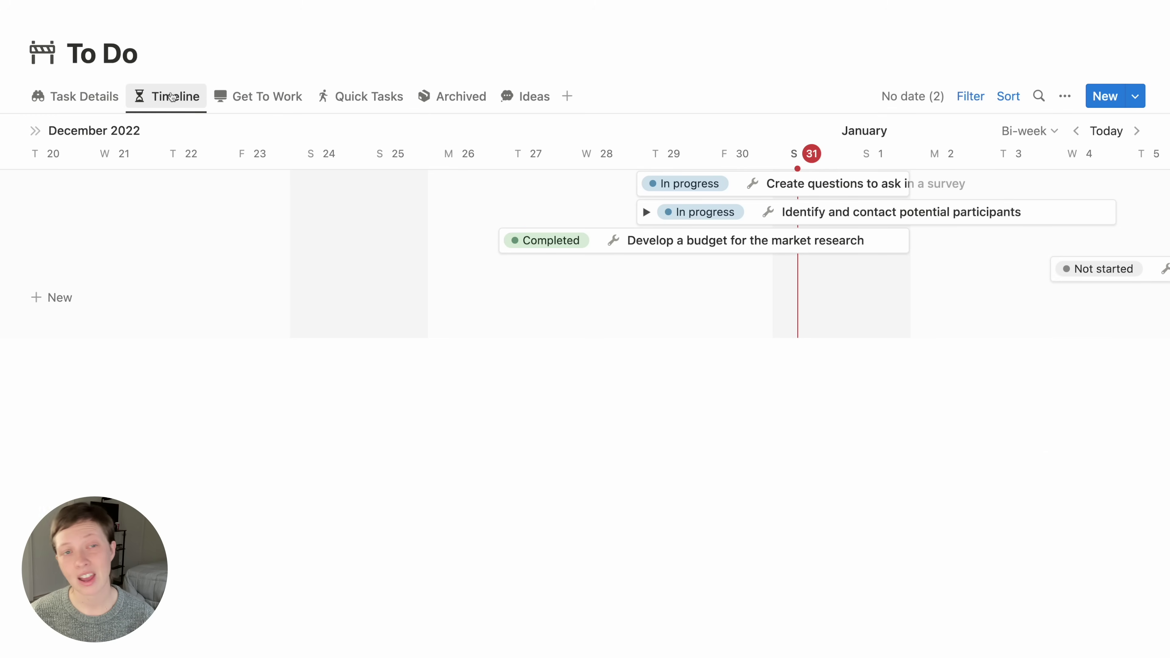
- Look over the task bars across late December and early January and view the Timeline's view options without changing them
scroll(418, 188, "right", 10)
scroll(418, 188, "left", 5)
scroll(417, 187, "right", 1)
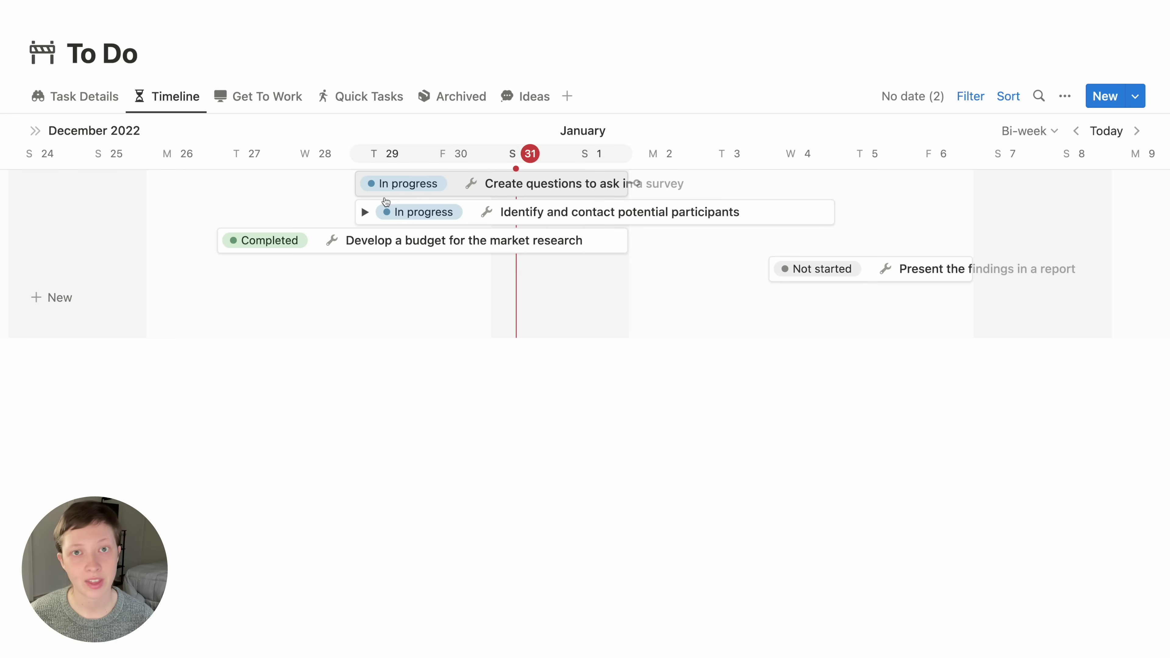
left_click(1061, 98)
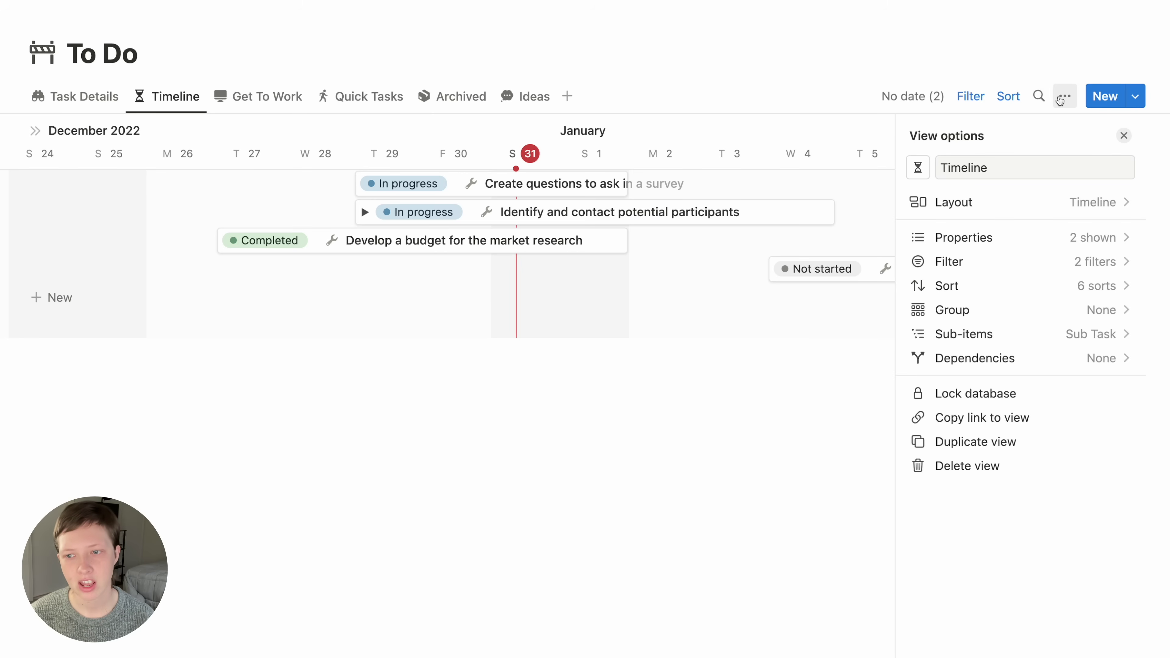
left_click(1061, 98)
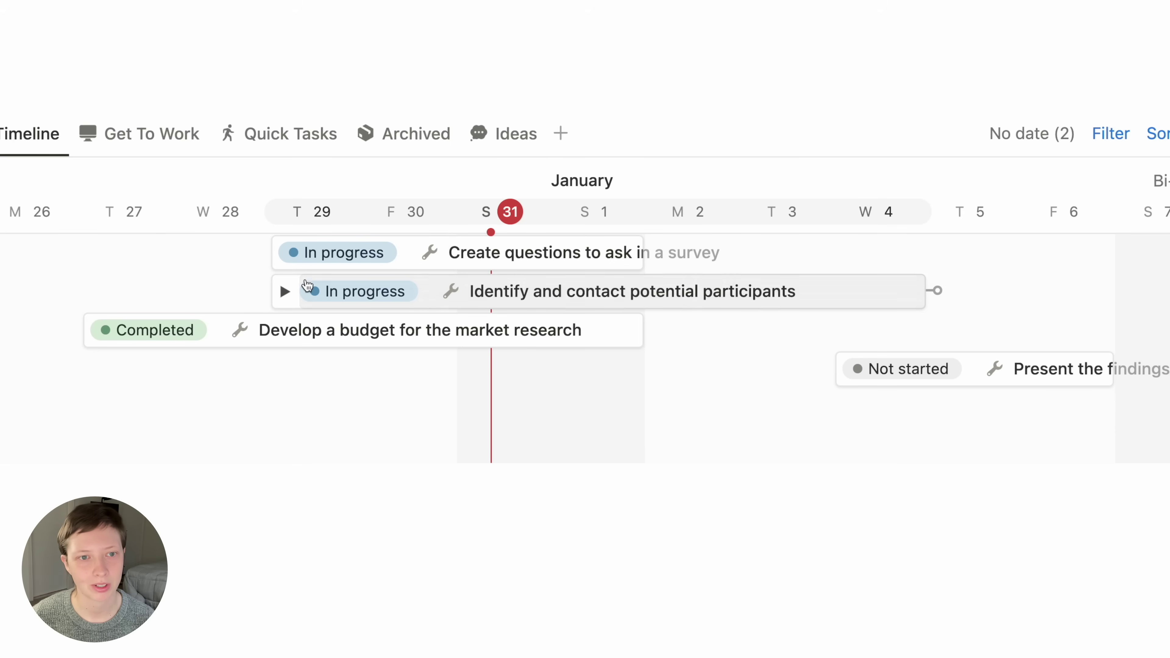
- Expand the sub-items of "Identify and contact potential participants" in the Timeline, including those under "Collect data through surveys and interviews"
left_click(285, 292)
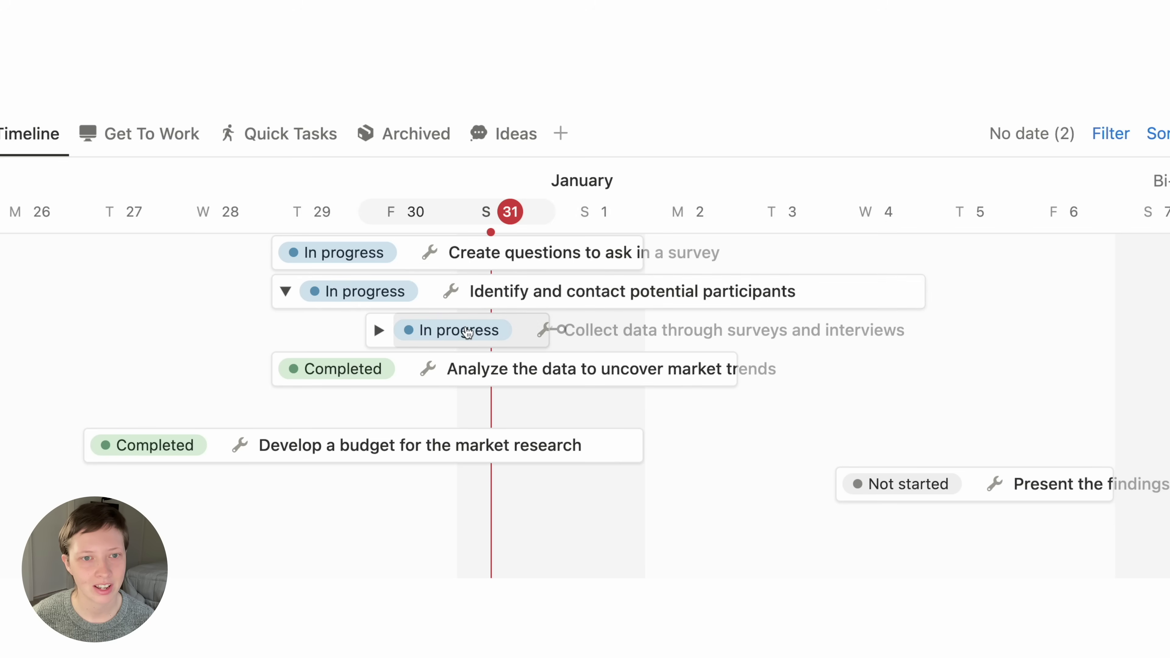
left_click(379, 330)
left_click(380, 330)
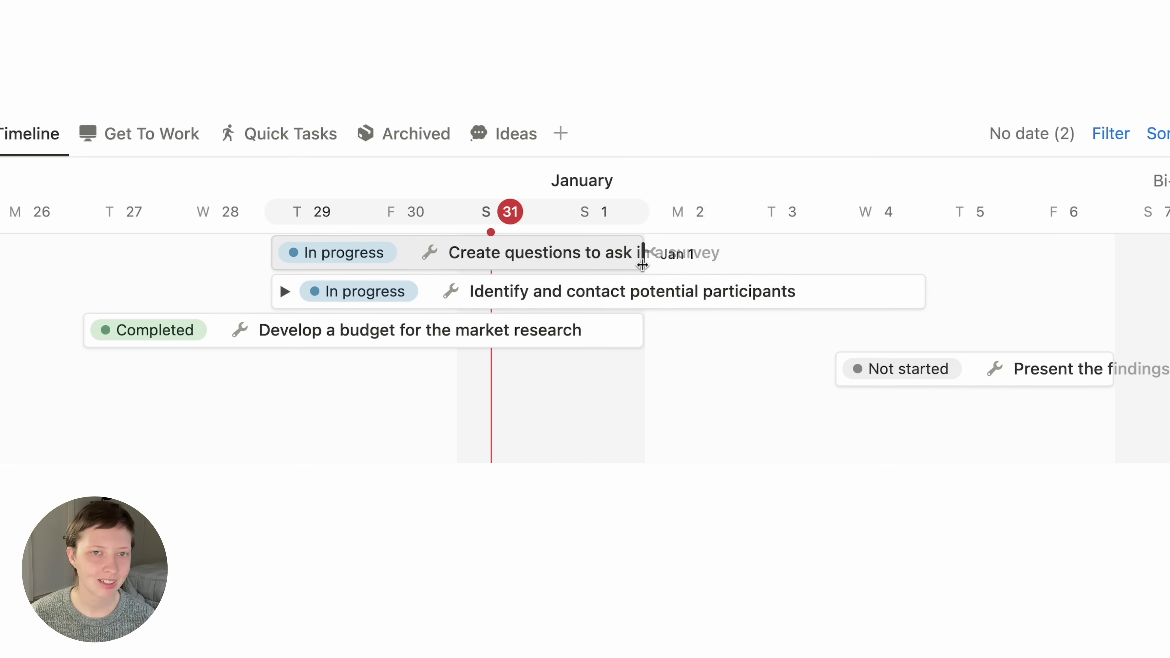
- Try extending the "Create questions to ask in a survey" bar so it ends on Jan 6
left_click_drag(643, 264, 1114, 260)
left_click_drag(673, 251, 1108, 249)
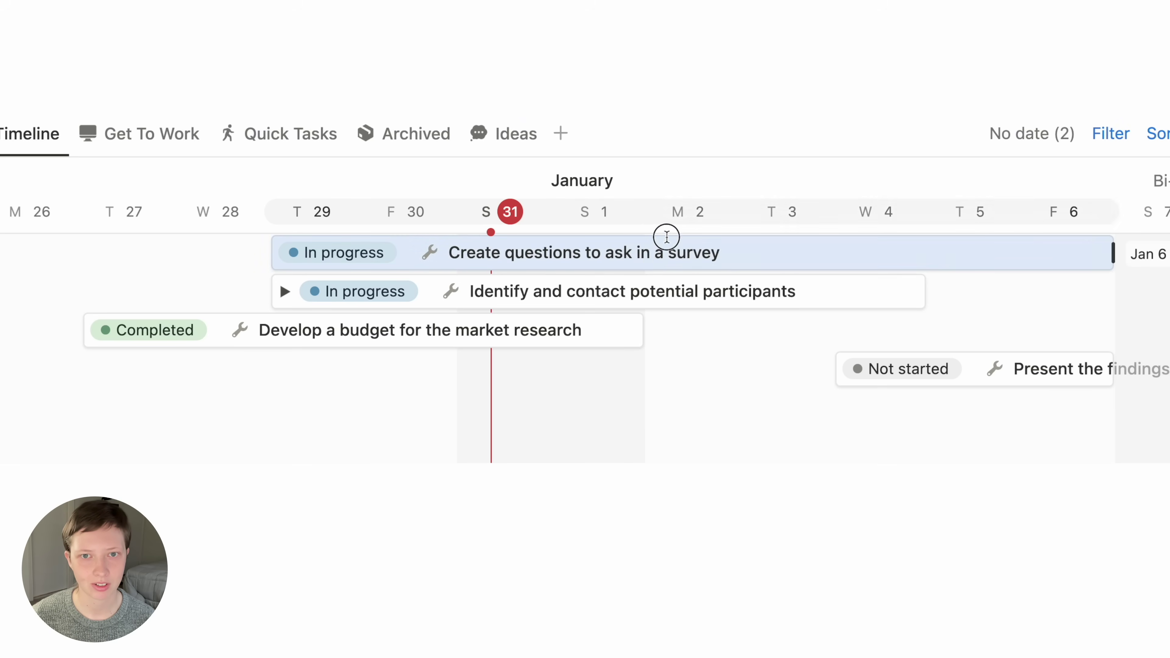
- Show the Get To Work view and examine its filter rules for the To Do and Overdue properties
left_click(152, 134)
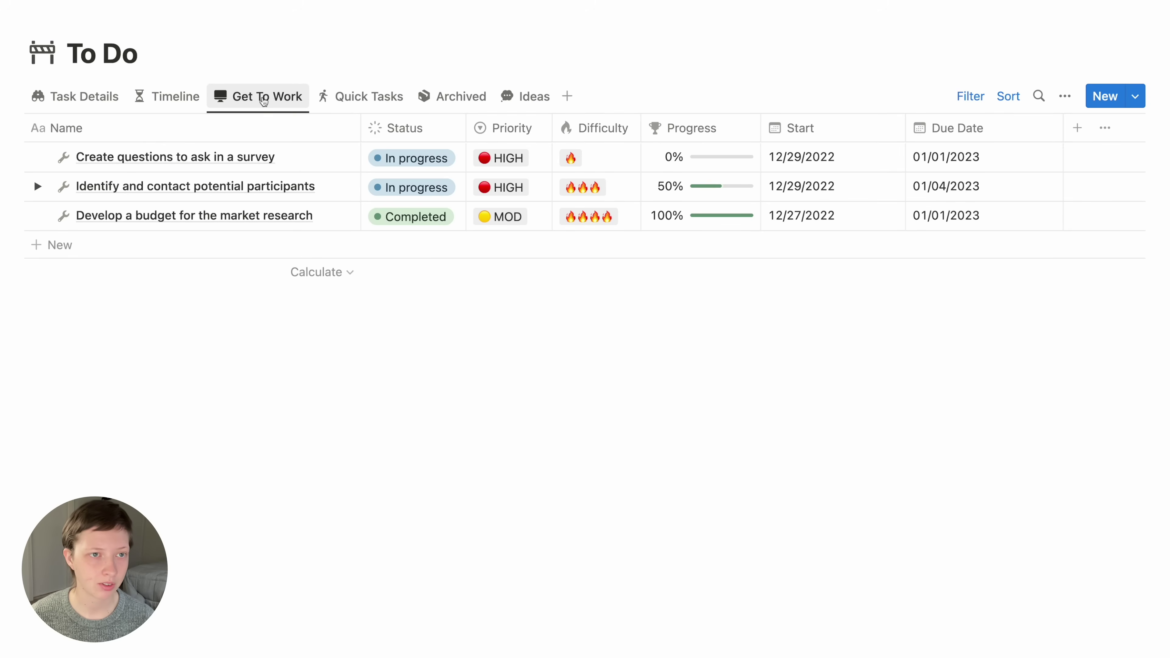
left_click(971, 98)
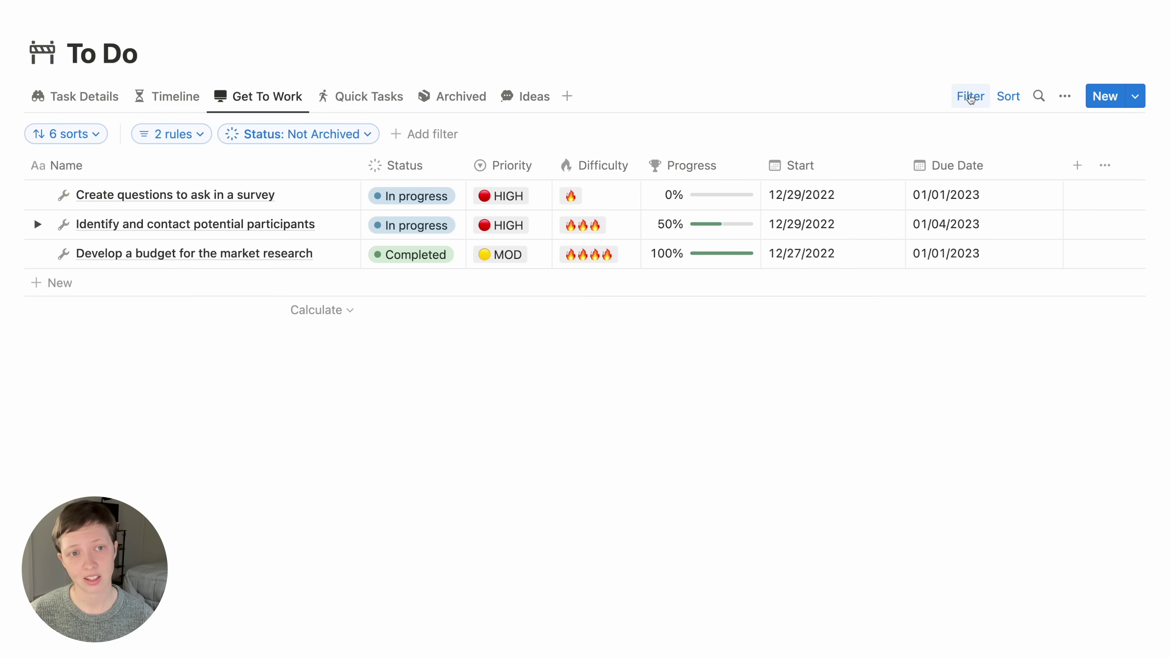
left_click(165, 145)
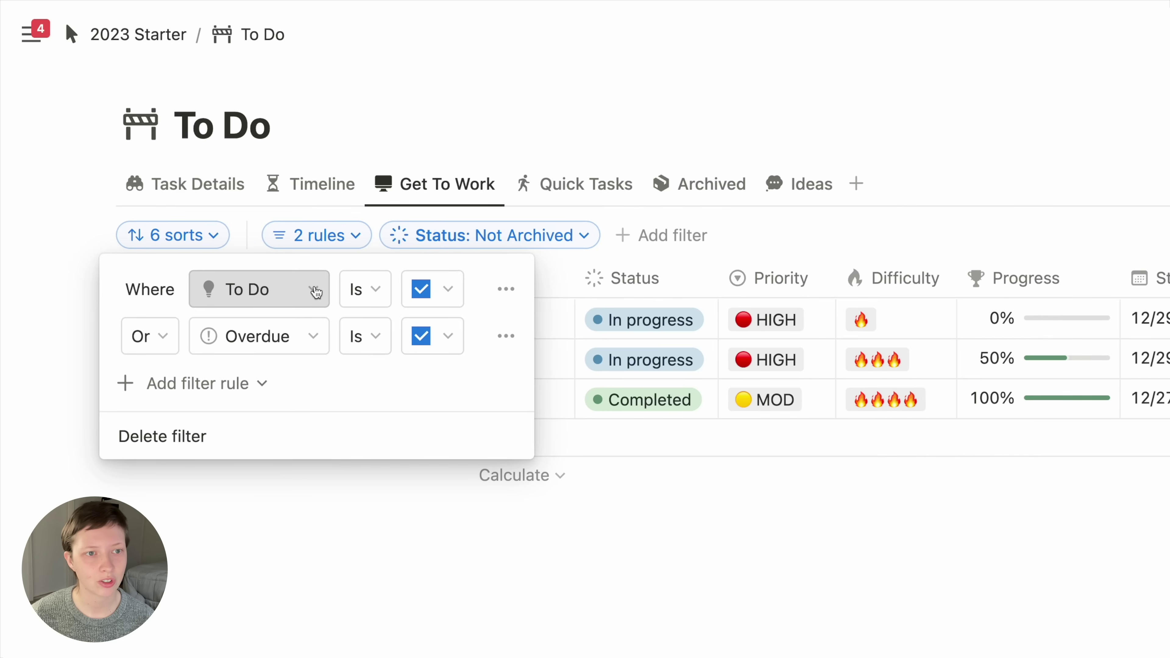
key("Escape")
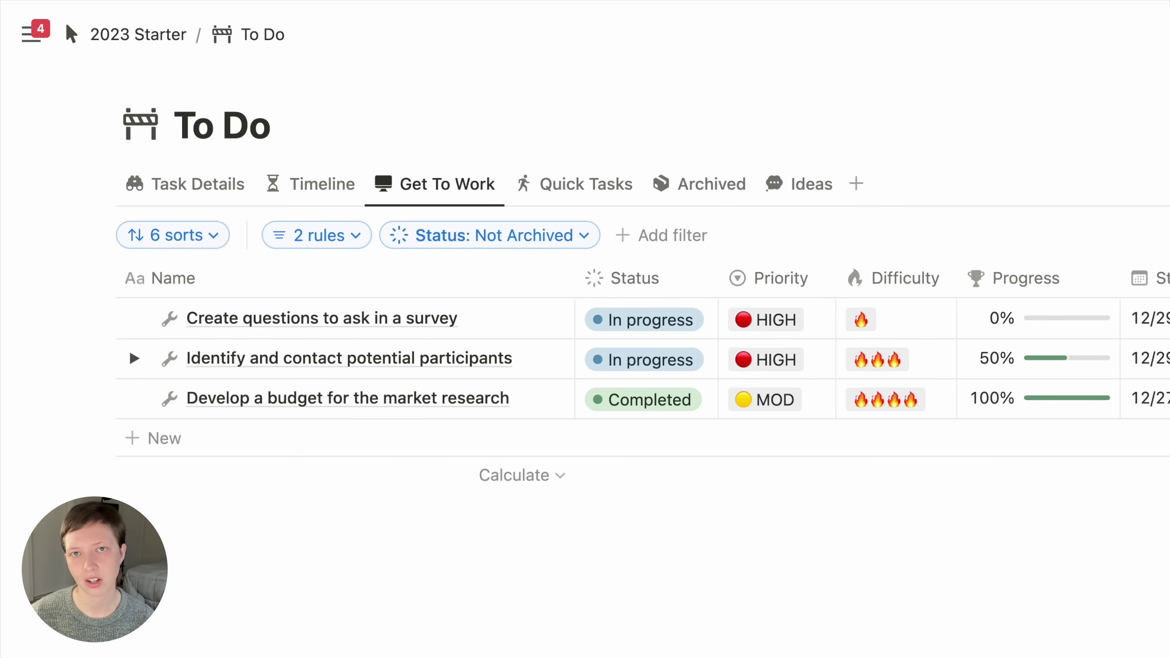
- Look through the Quick Tasks and Archived views and return to the Get To Work view
left_click(609, 196)
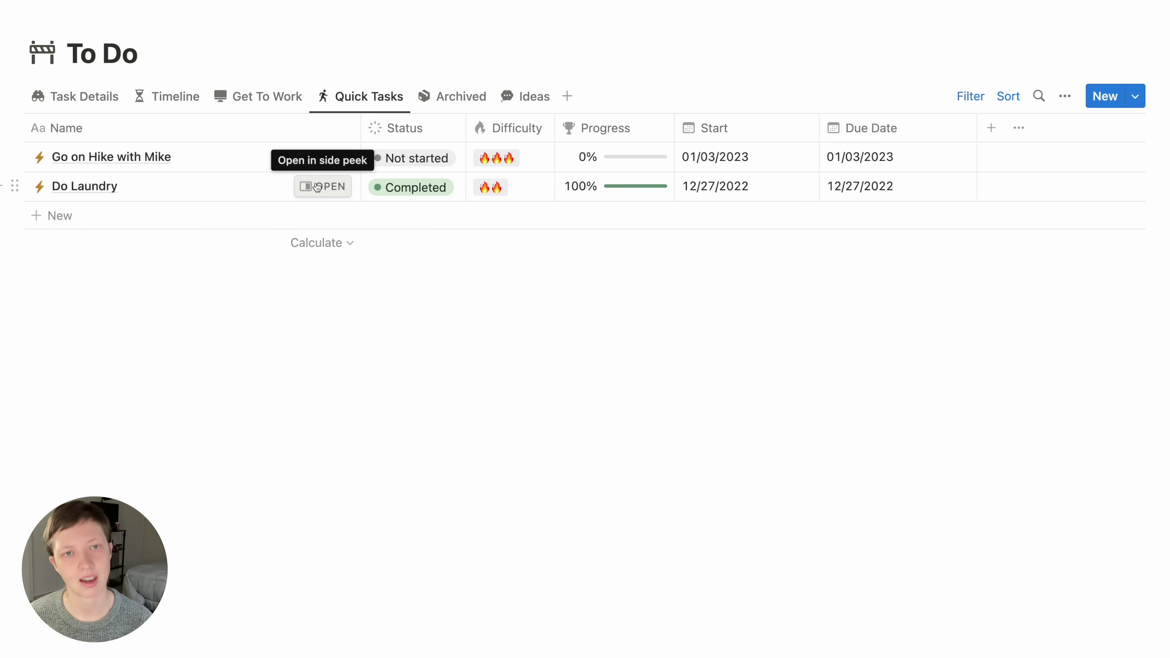
left_click(450, 99)
left_click(353, 102)
left_click(265, 101)
- Return to the Timeline view and examine its Status filter without changing the selection
left_click(174, 110)
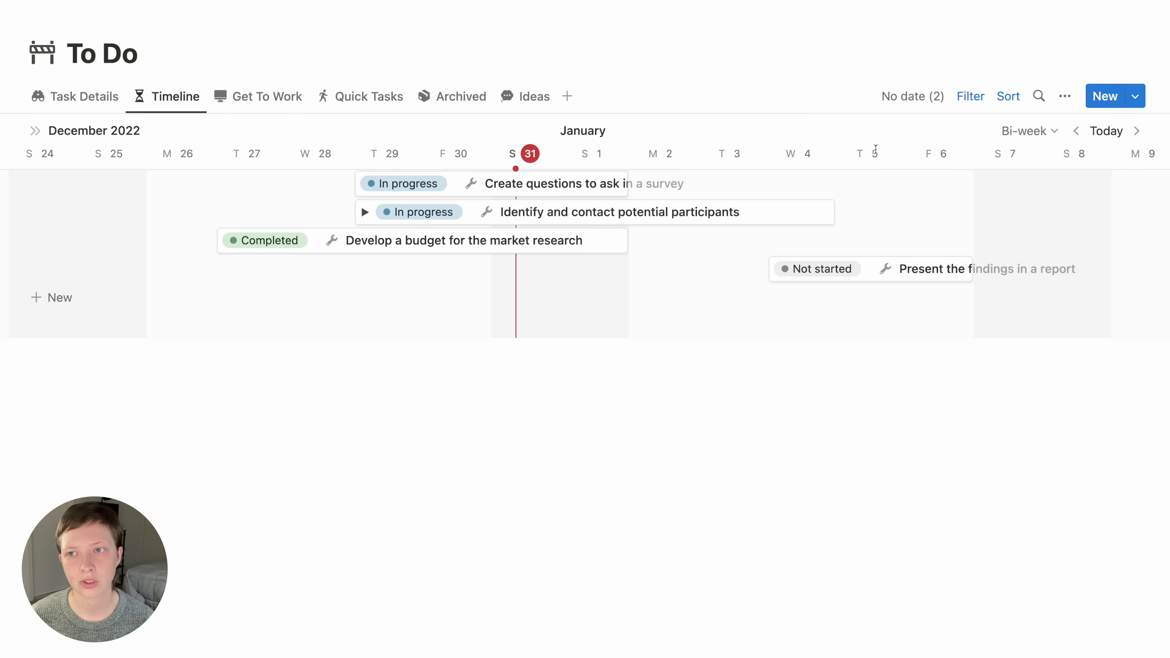
left_click(970, 97)
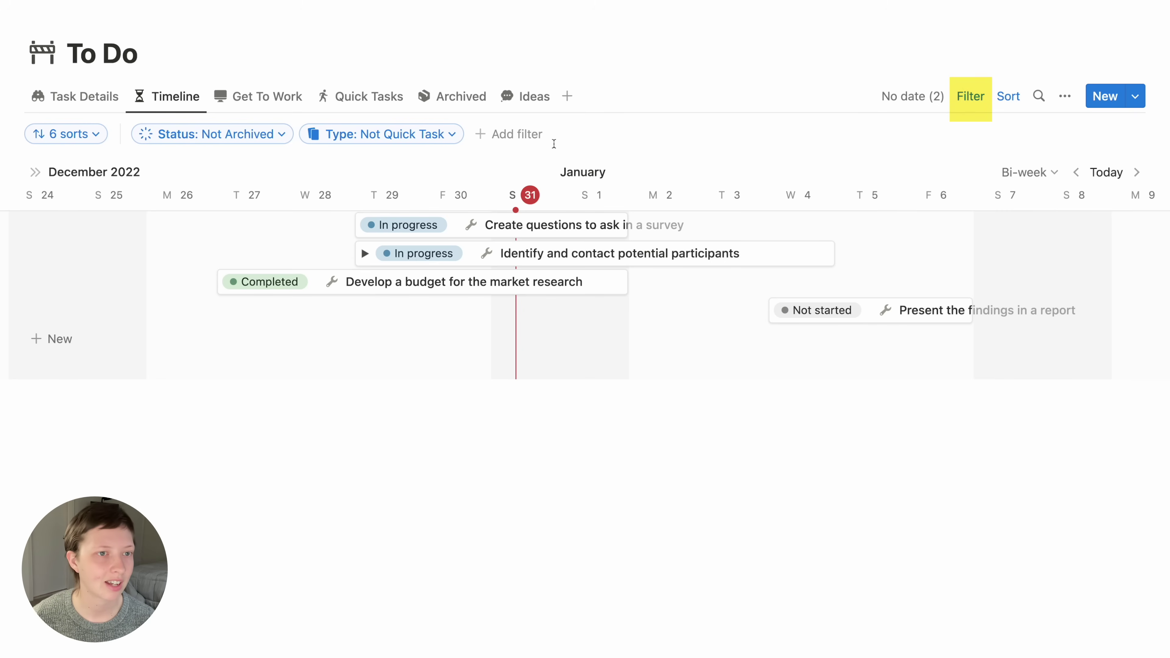
left_click(213, 135)
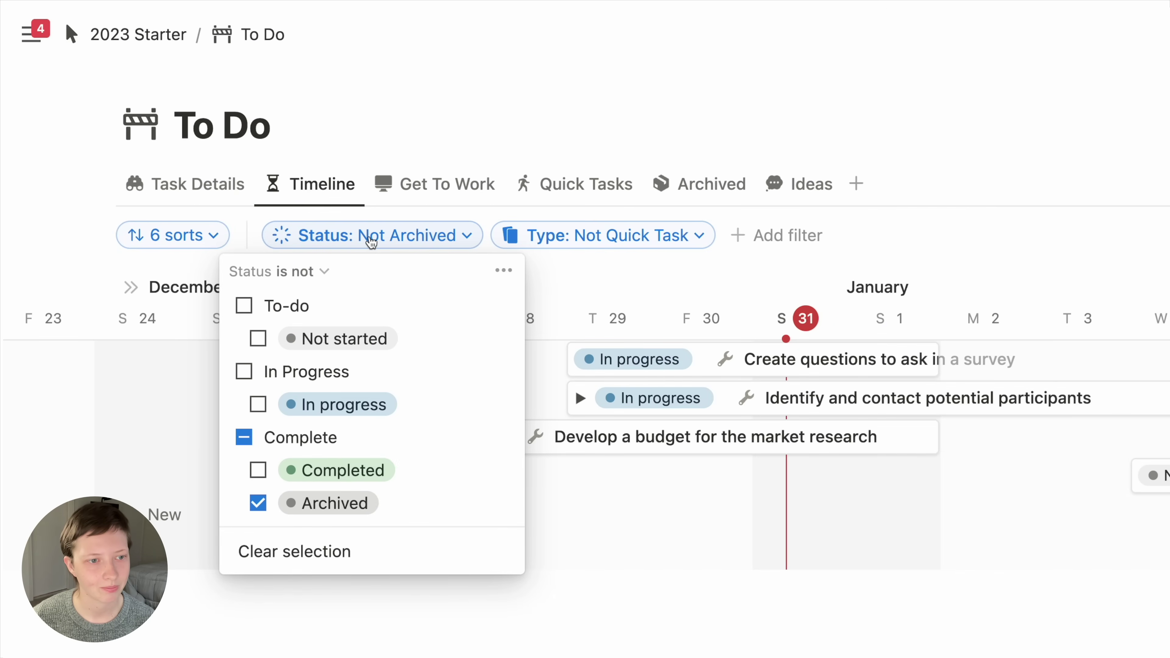
left_click(372, 242)
- Set "Develop a budget for the market research" to Archived in Task Details and view it in the Archived view
left_click(203, 186)
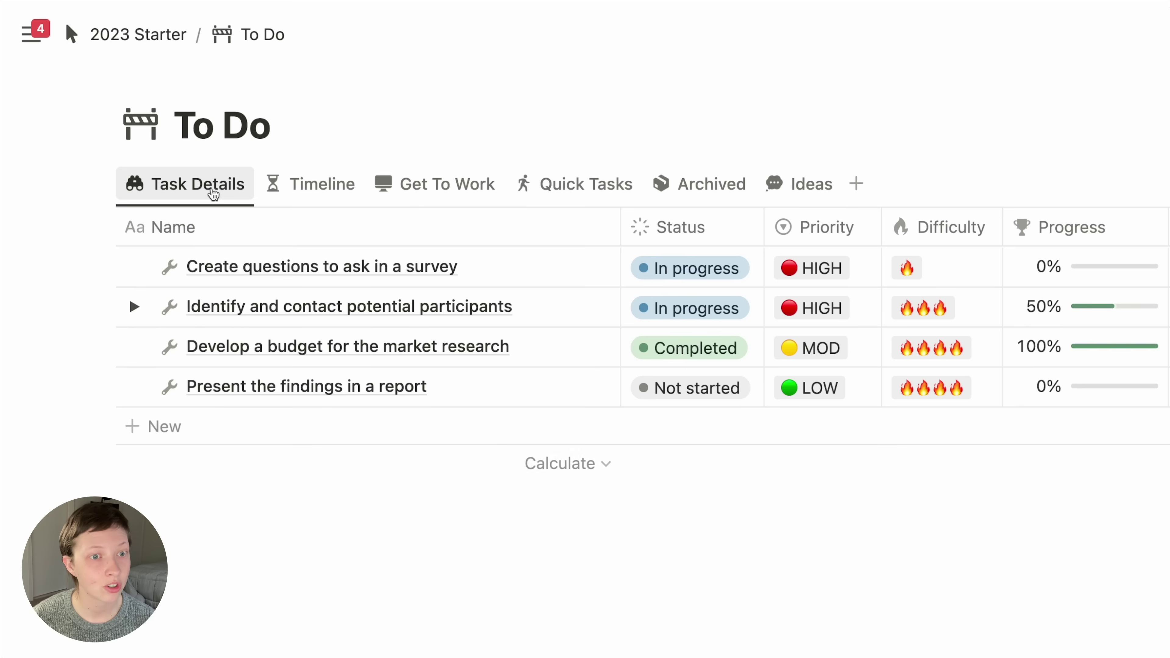
left_click(682, 348)
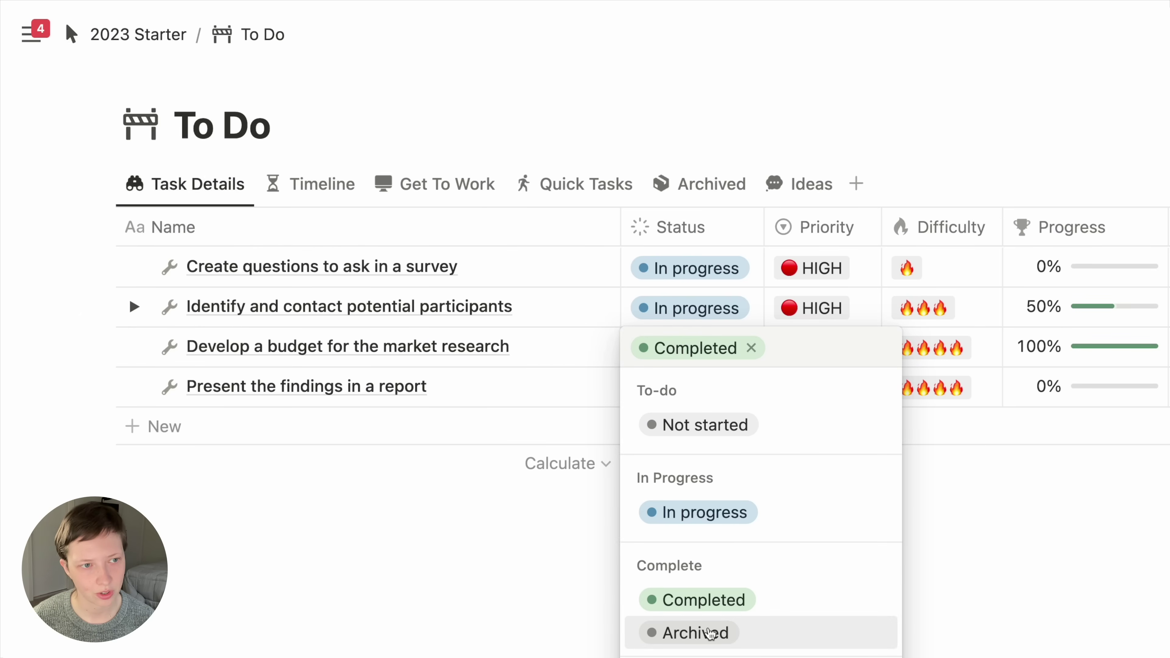
left_click(710, 634)
left_click(709, 628)
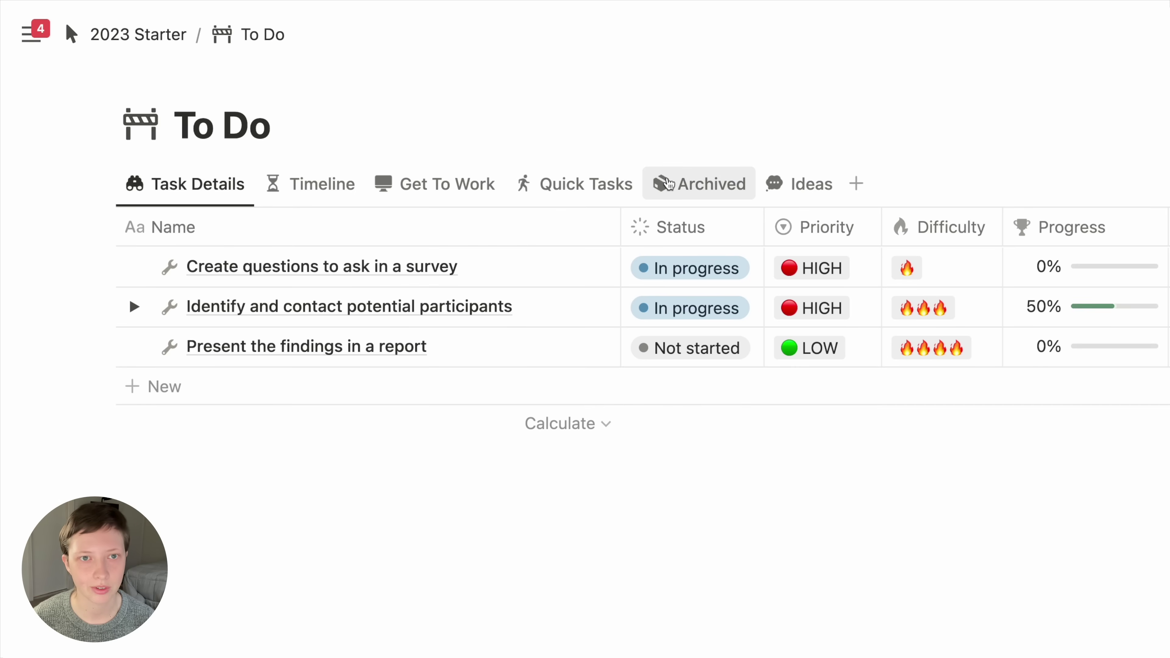
left_click(669, 184)
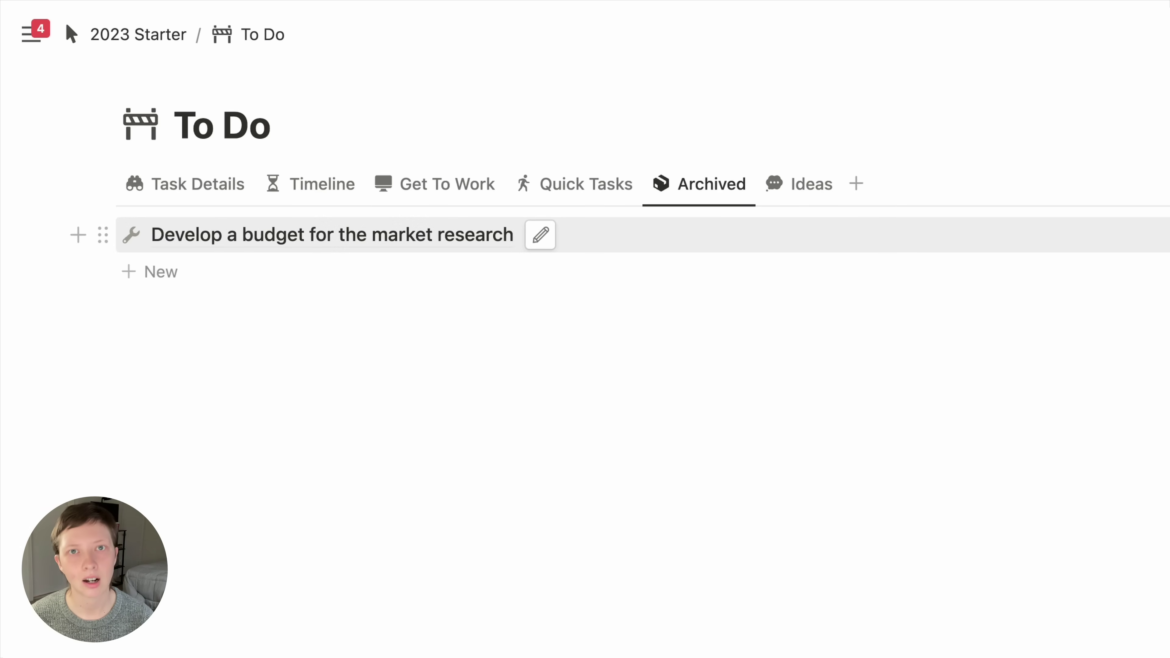
left_click(169, 185)
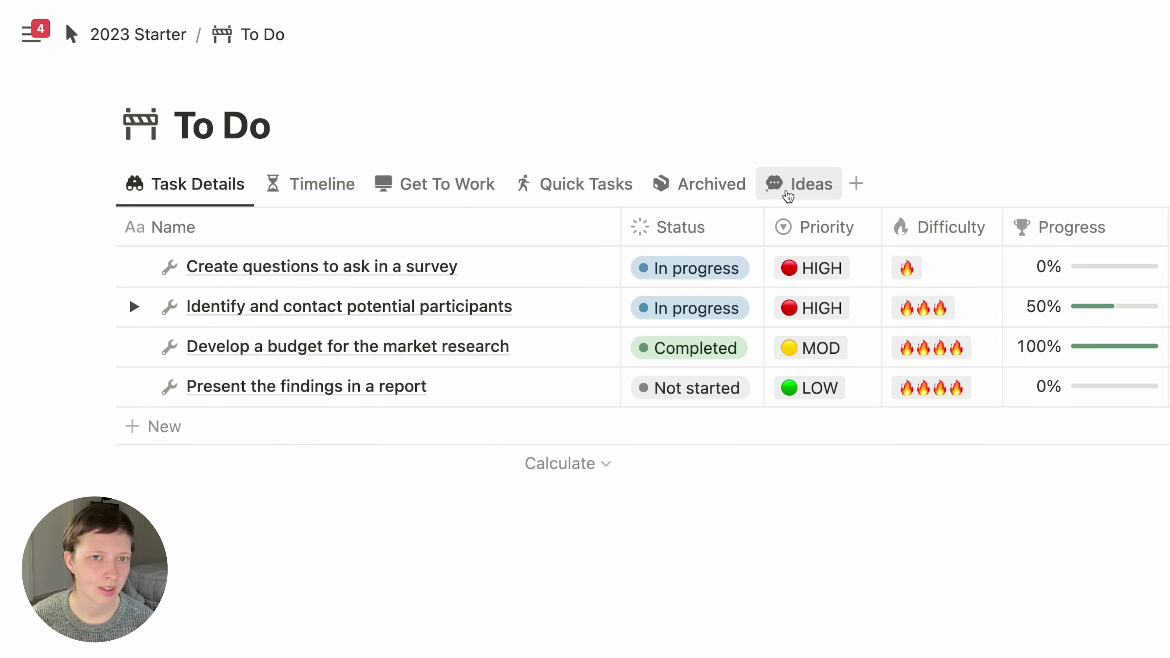
- Show the Ideas view and examine the filter rule on its Type property
left_click(787, 191)
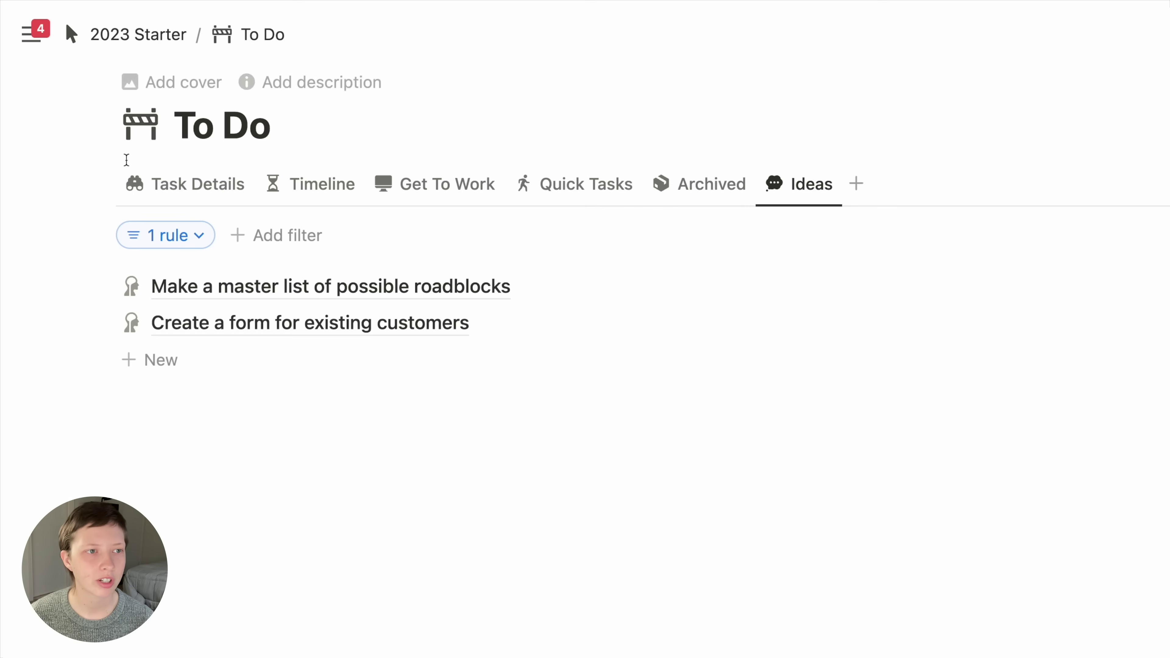
left_click(163, 244)
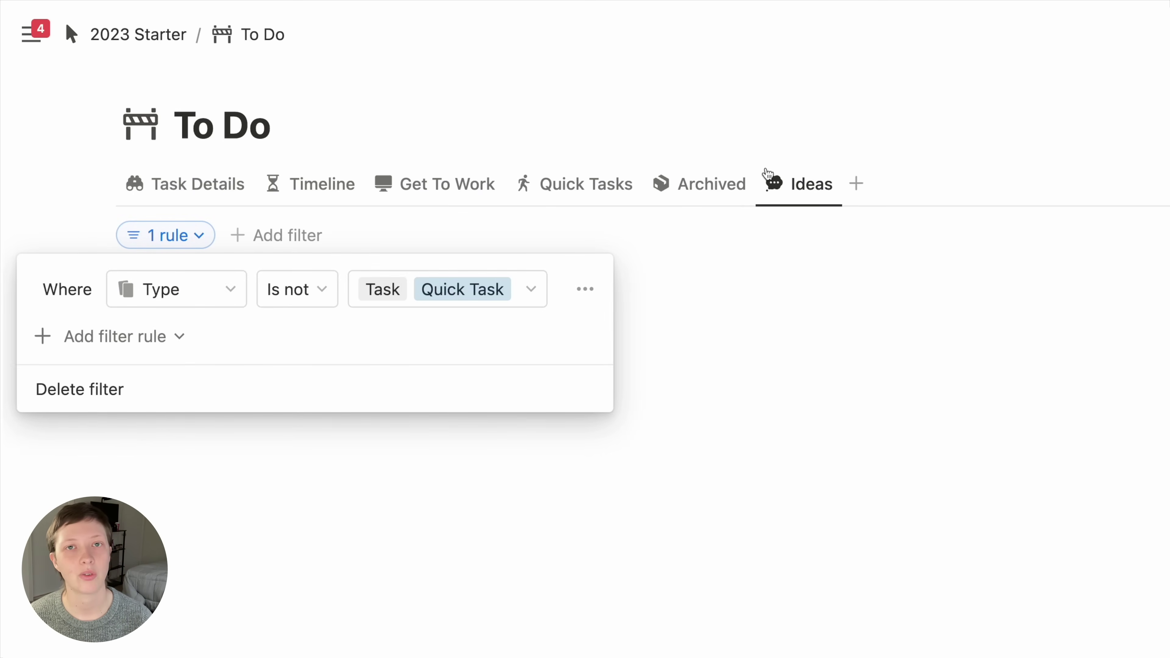
left_click(846, 123)
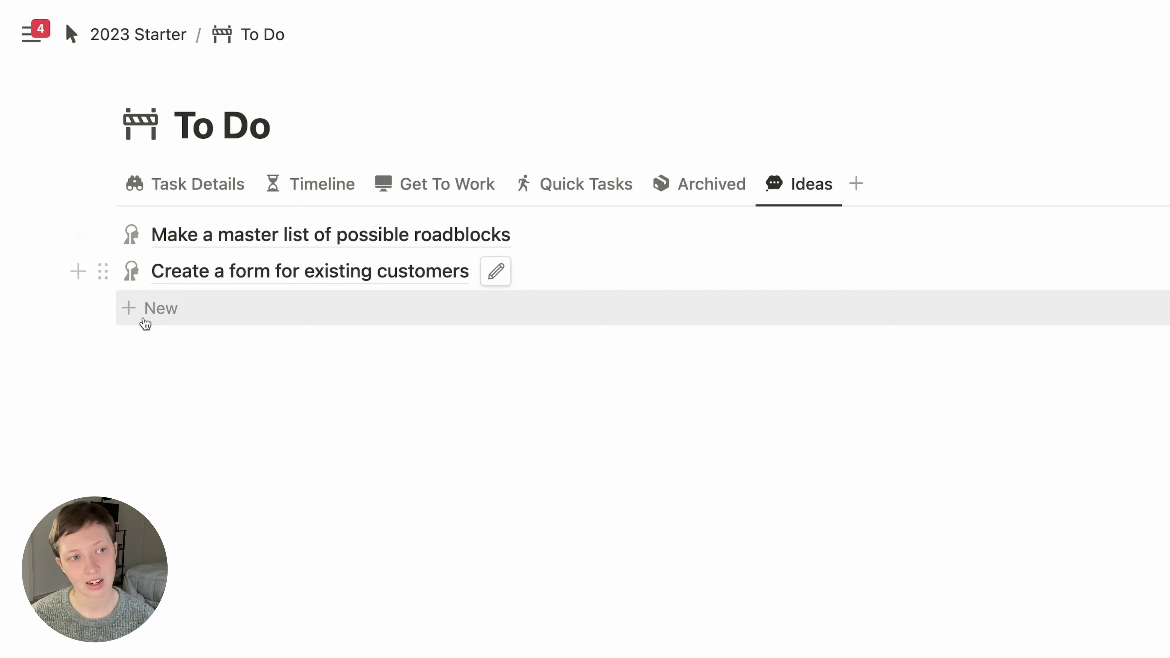
- Add an entry to the Ideas view and name it "Write a new idea here"
left_click(147, 315)
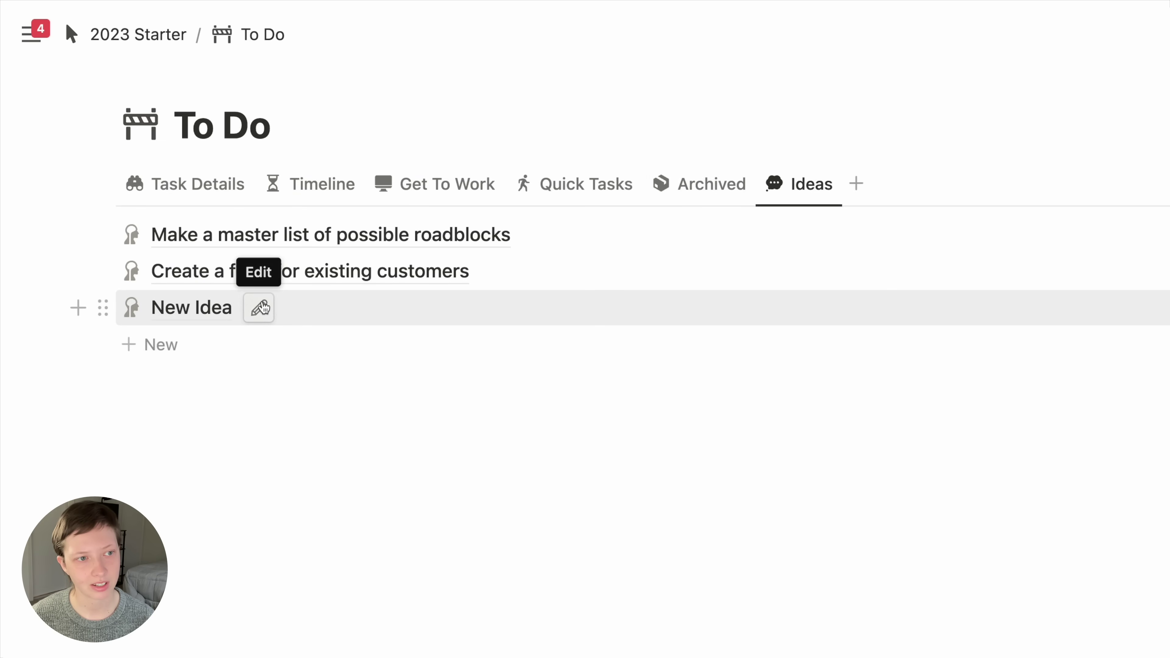
left_click(260, 308)
key("BackSpace")
key("BackSpace")
key("BackSpace")
key("BackSpace")
key("BackSpace")
key("BackSpace")
key("BackSpace")
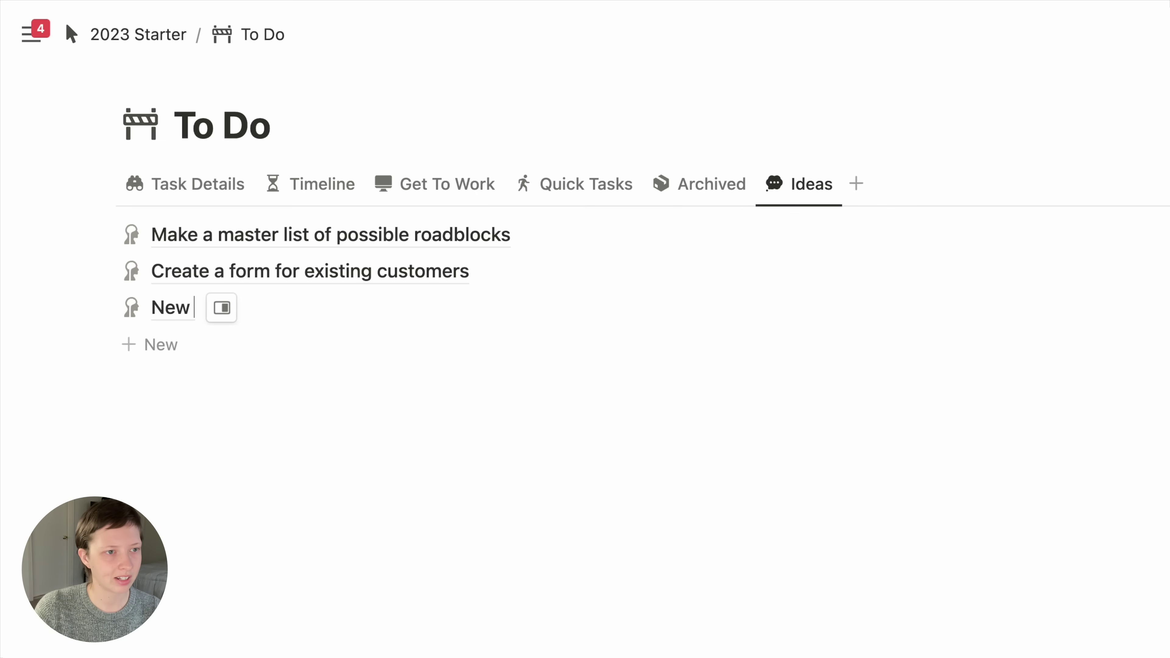
key("BackSpace")
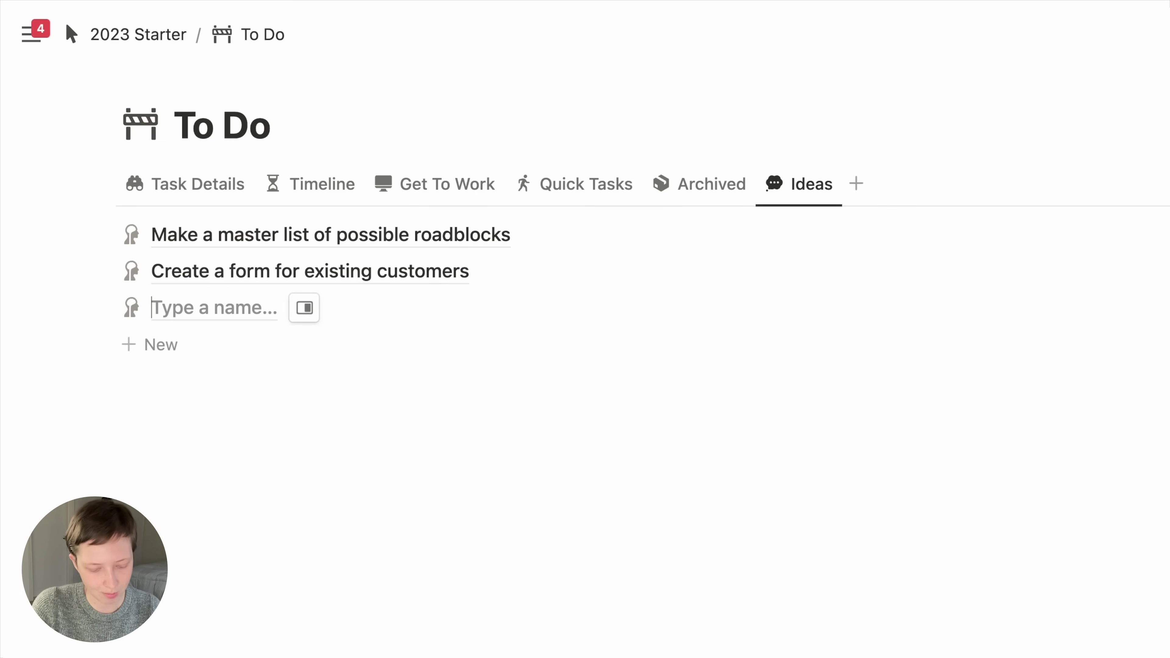
type("Write a new")
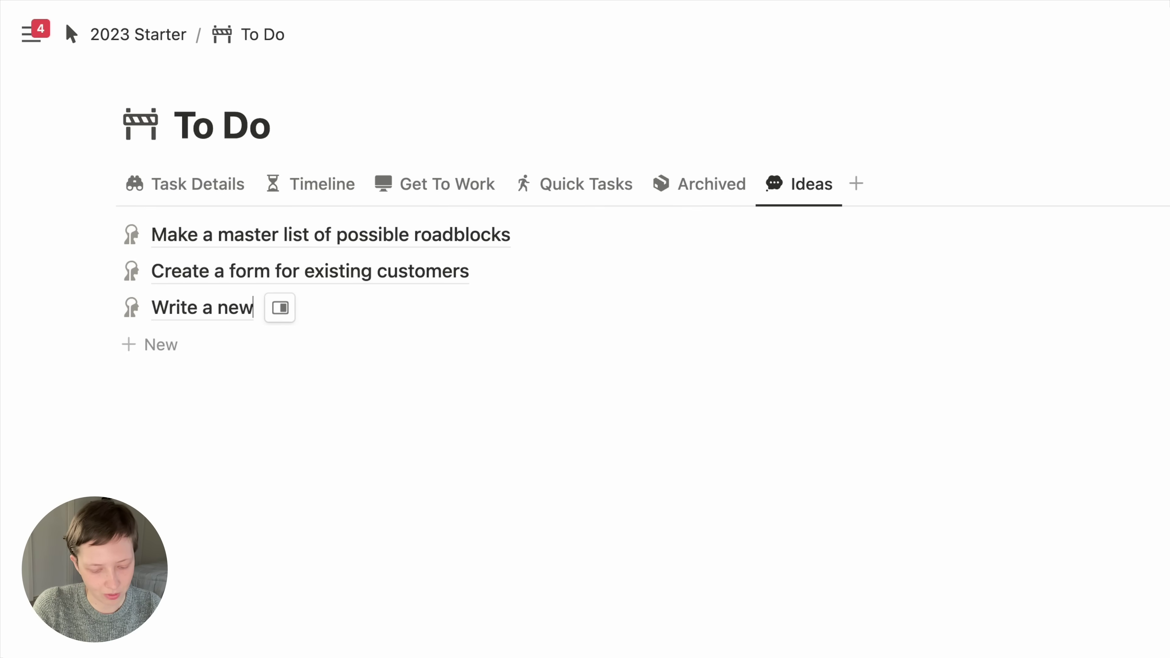
type(" idea here")
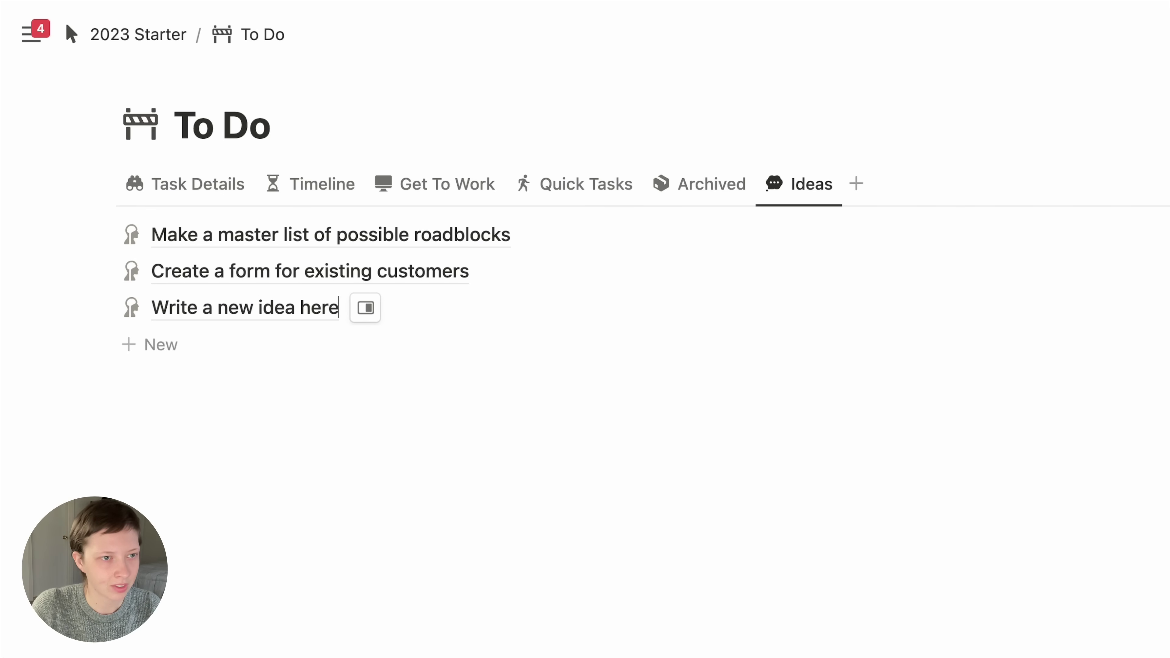
key("Return")
- Open the "Write a new idea here" entry in side peek and apply the New Task template to it
left_click(400, 318)
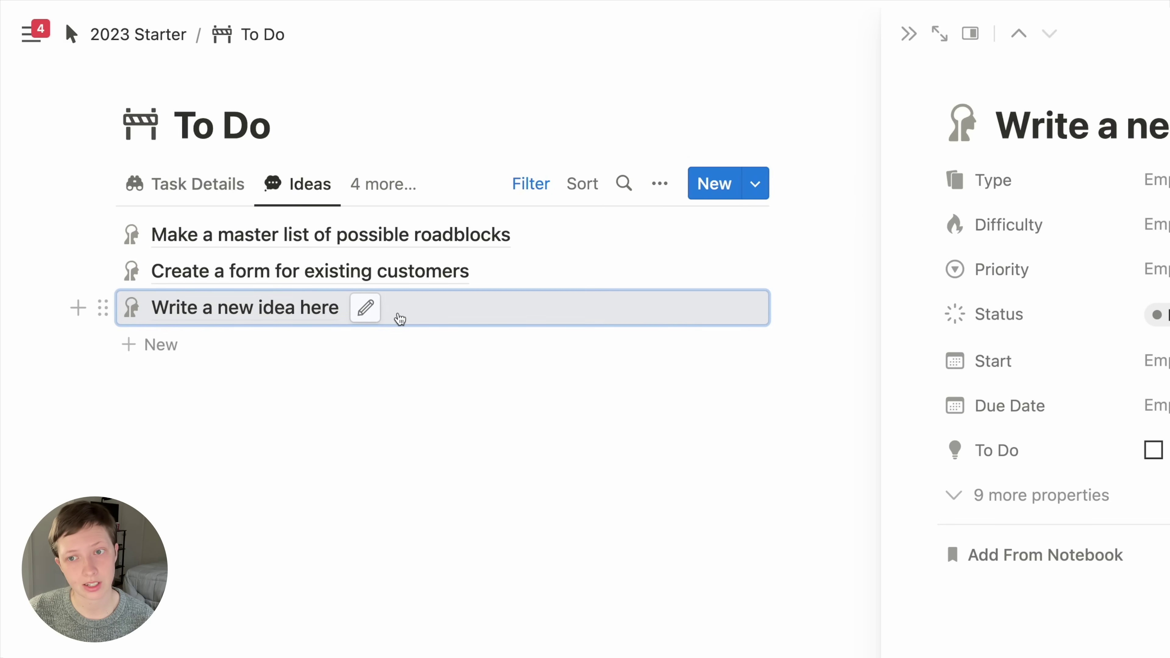
left_click(639, 472)
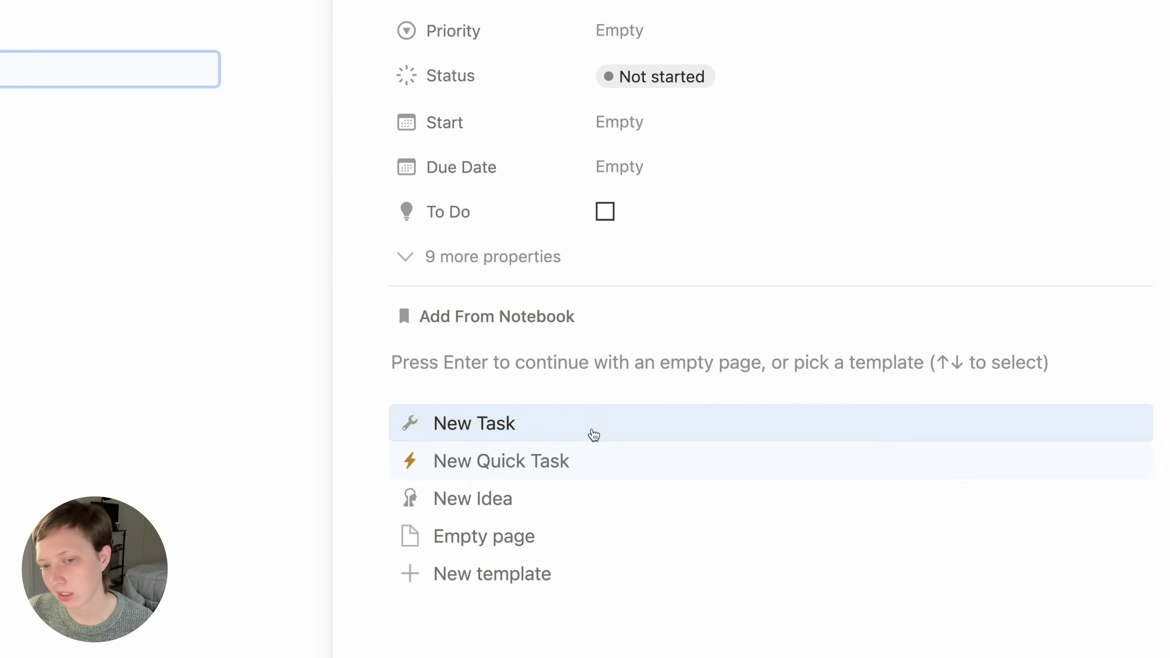
left_click(593, 434)
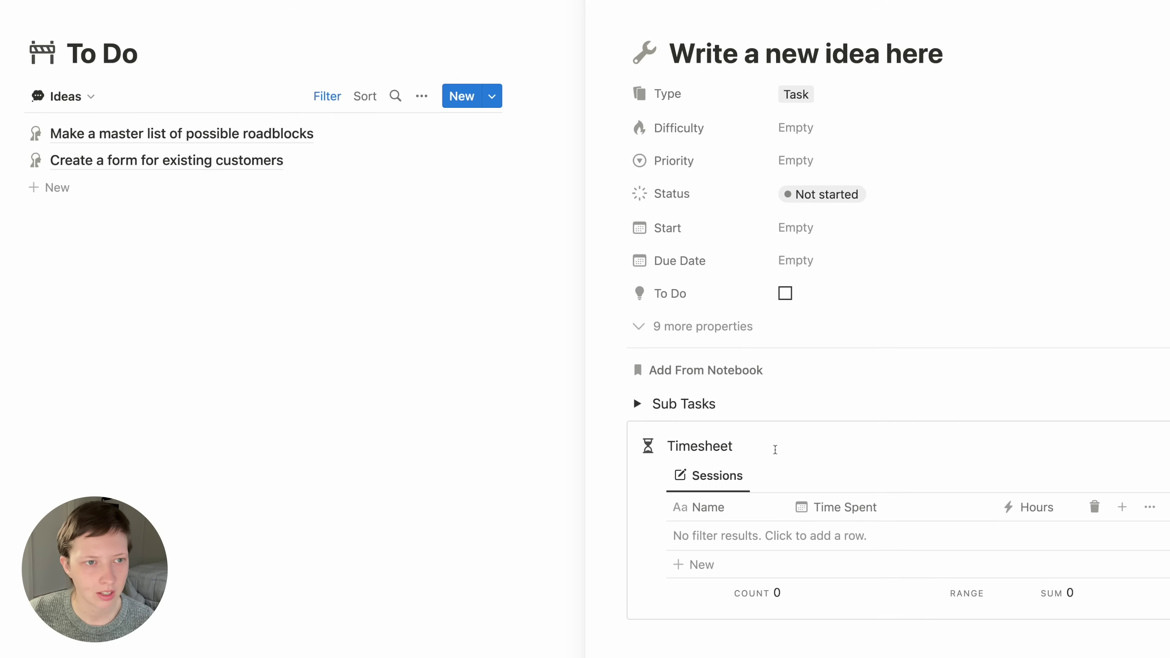
- Open the "Write a new idea here" task from the Task Details view as a full page and expand its Sub Tasks section
left_click(65, 96)
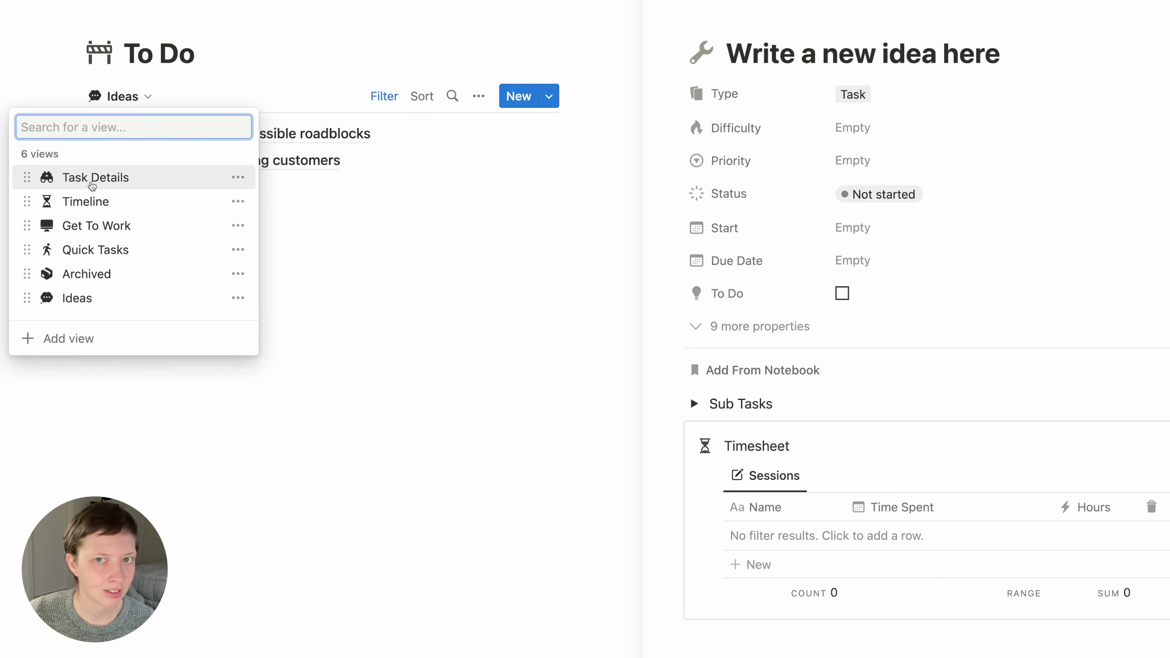
left_click(92, 179)
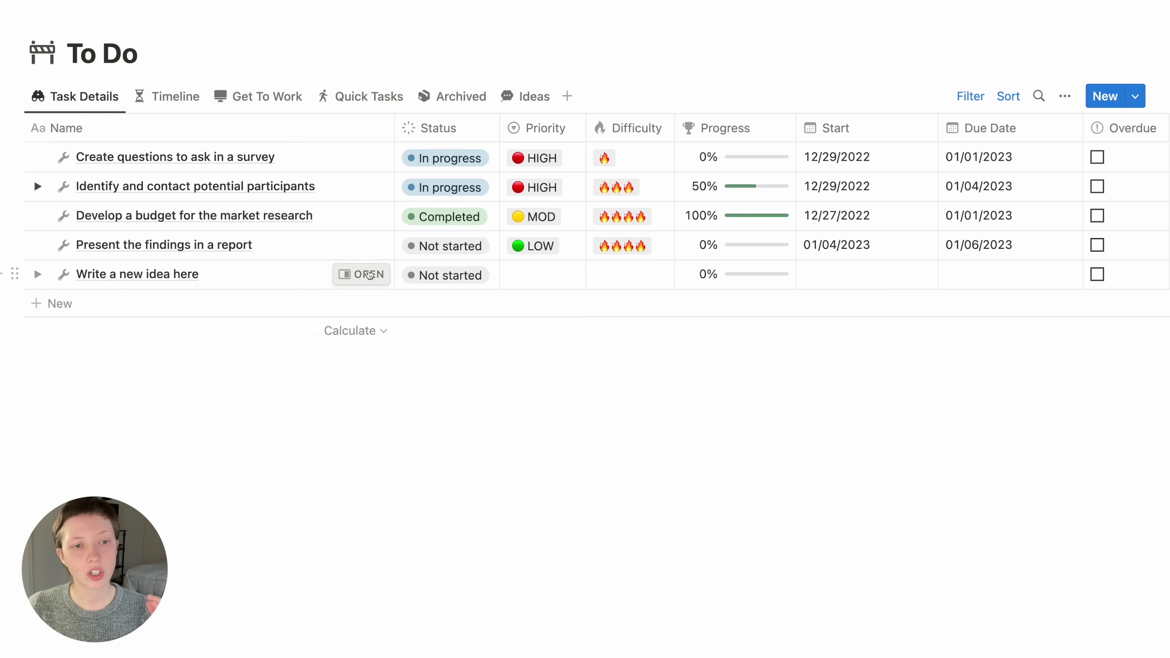
left_click(367, 274)
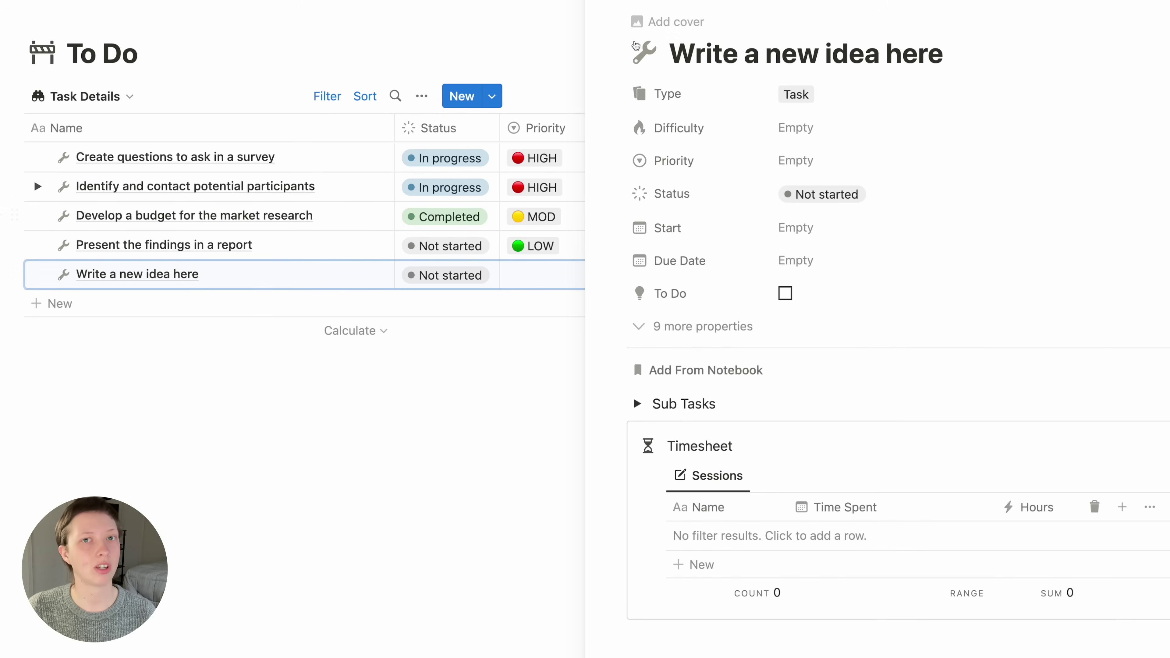
left_click(629, 1)
scroll(527, 306, "down", 6)
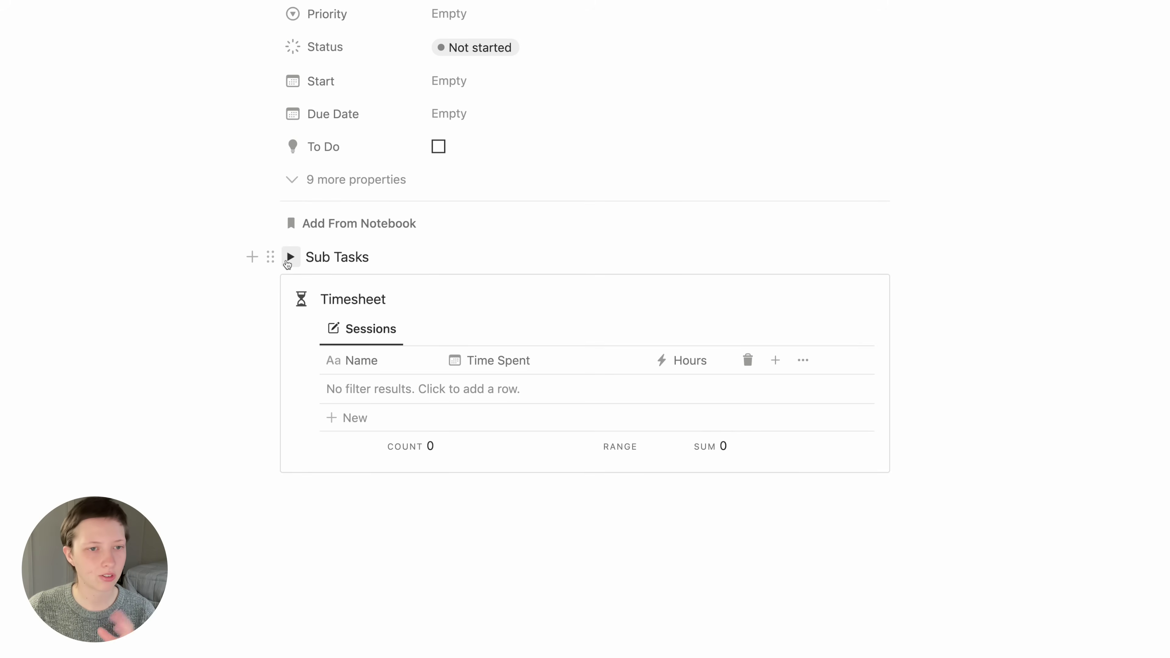
left_click(291, 257)
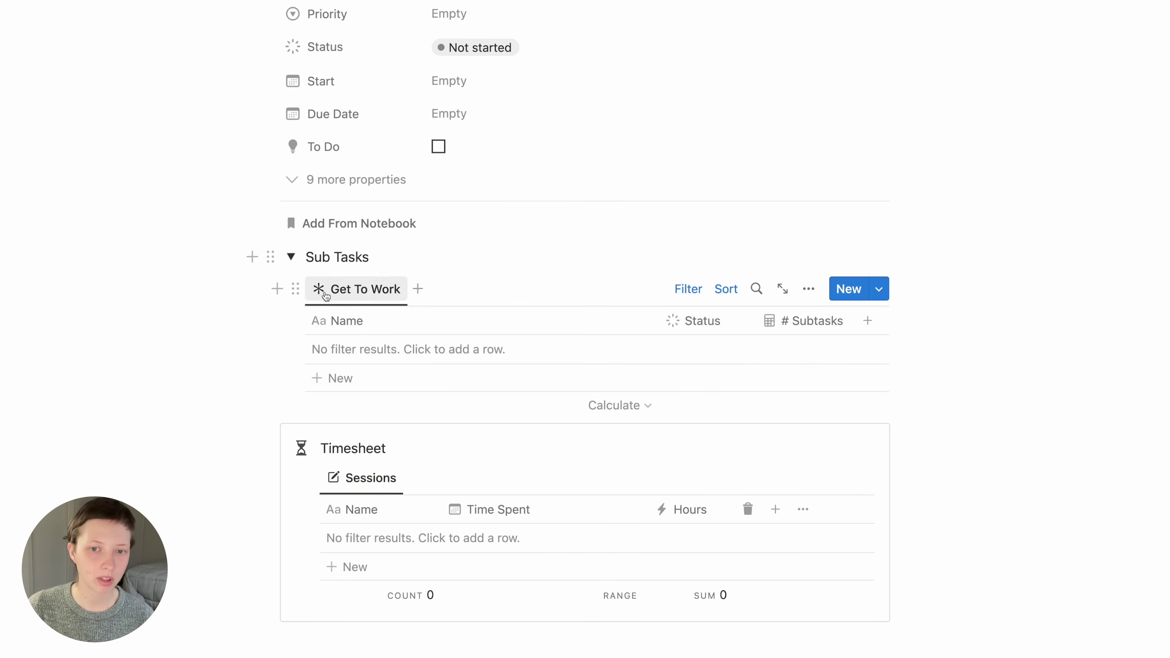
- Collapse the task's Sub Tasks section and add a work session to its Timesheet table
left_click(290, 257)
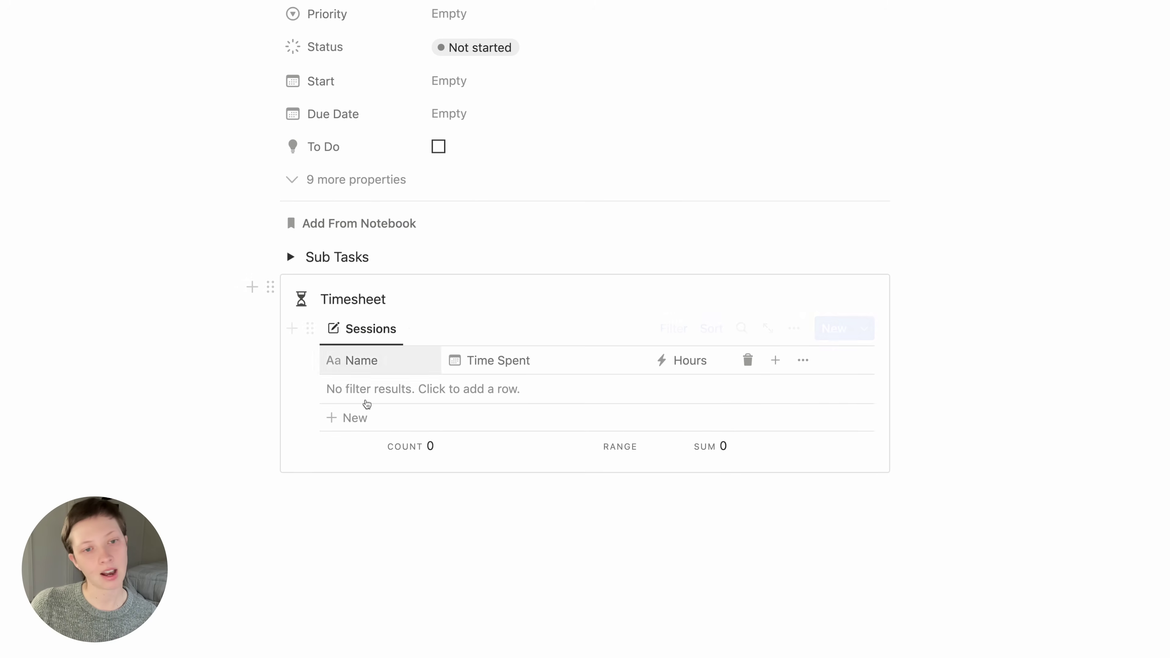
scroll(395, 397, "up", 1)
scroll(395, 396, "up", 6)
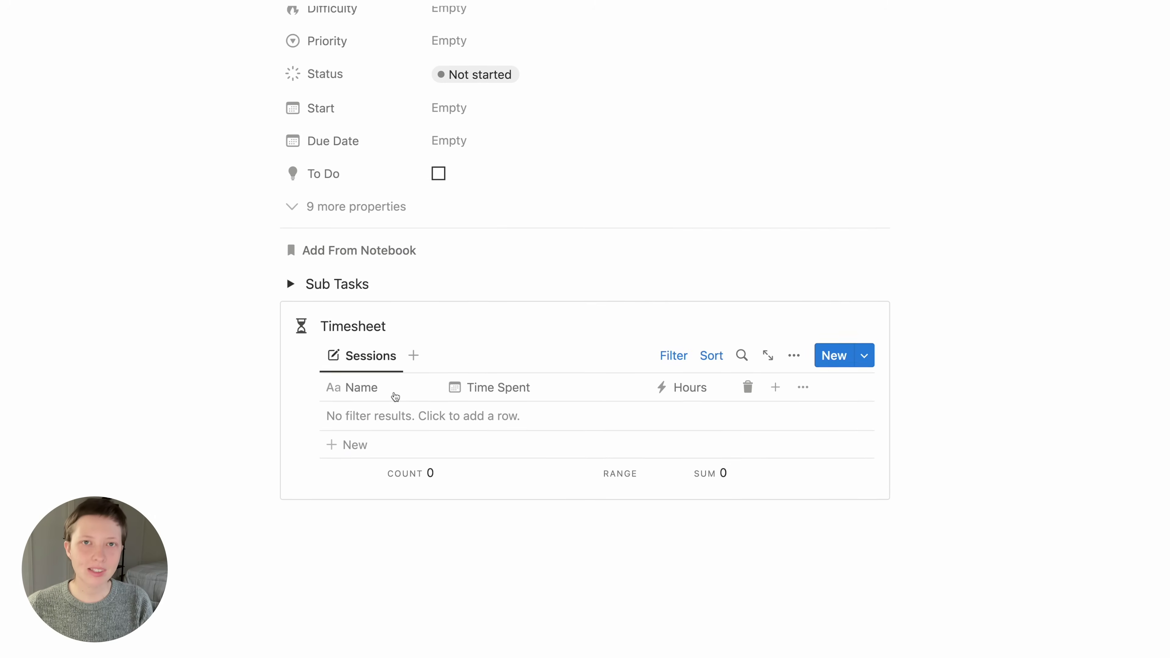
scroll(395, 397, "down", 6)
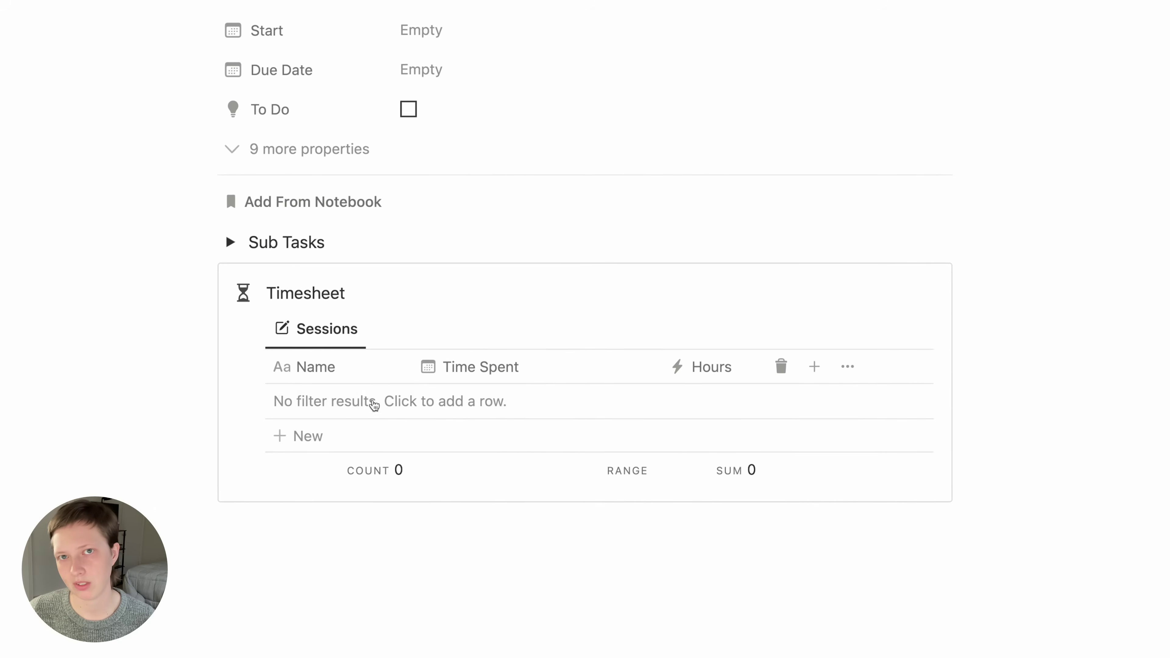
left_click(467, 422)
key("Escape")
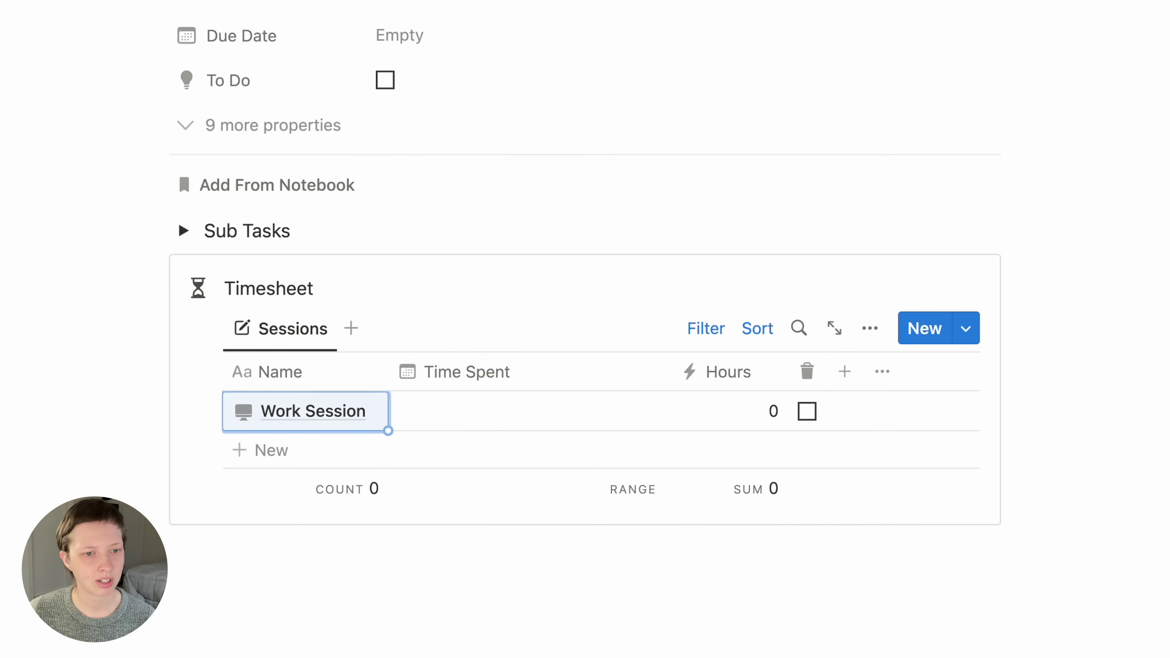
- Set the work session's Time Spent date to 12/31/2022 with an end date and times included
left_click(529, 415)
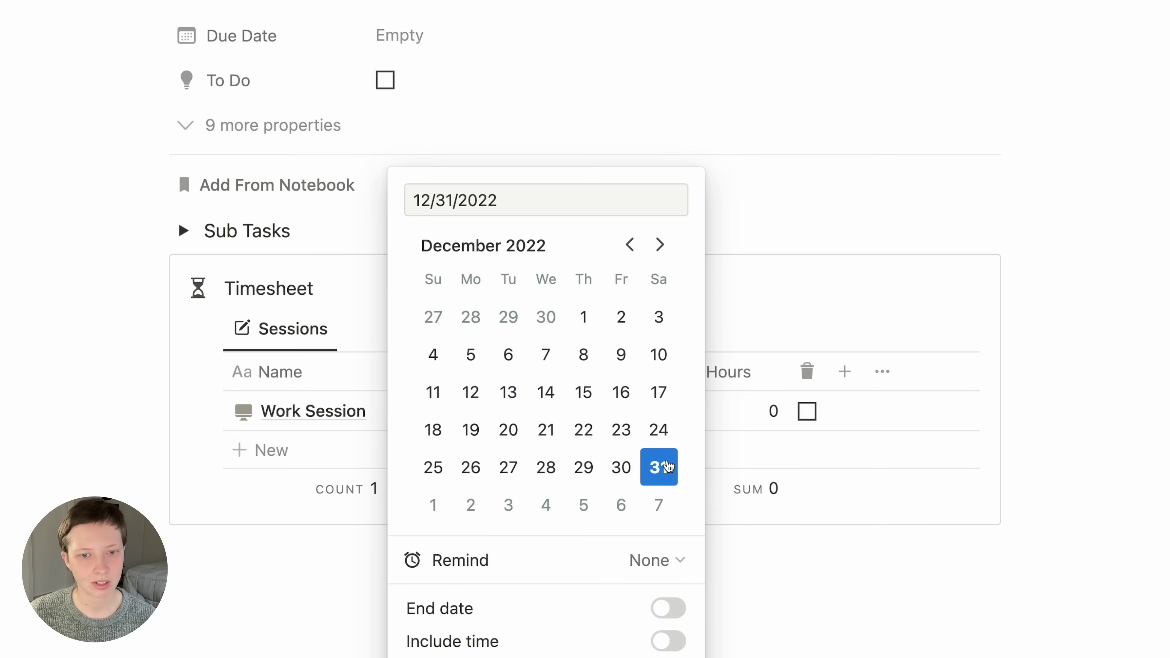
left_click(672, 612)
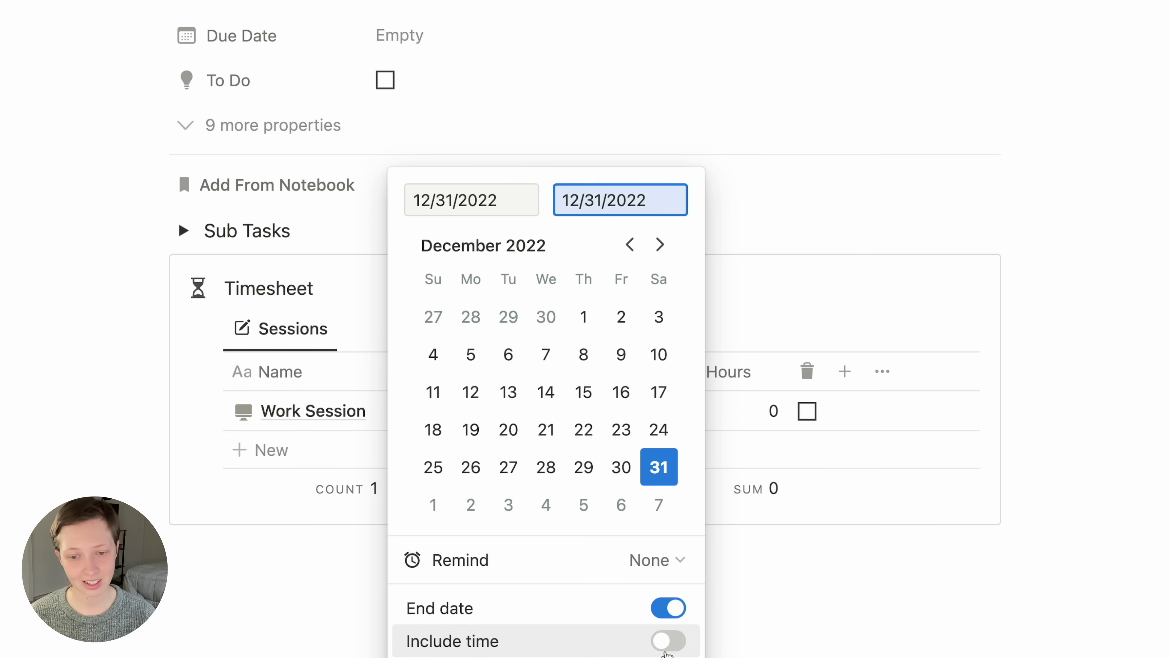
left_click(669, 641)
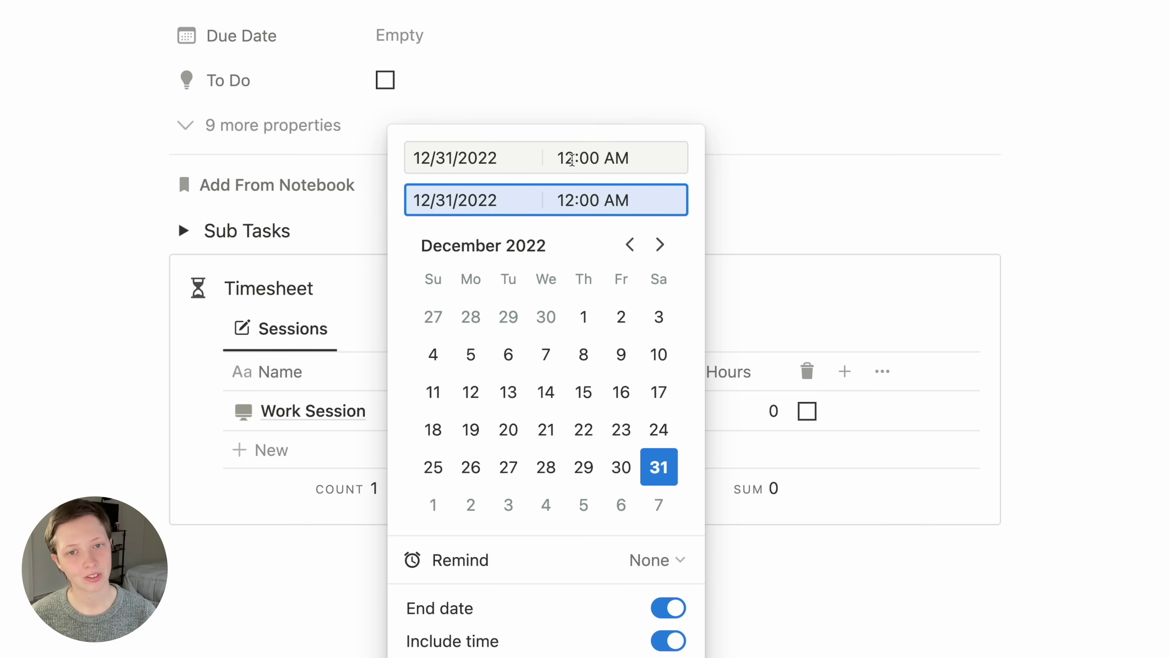
- Set the work session's start time to 8:00 AM and its end time to 9:00 AM
left_click(585, 164)
key("BackSpace")
key("BackSpace")
type("8")
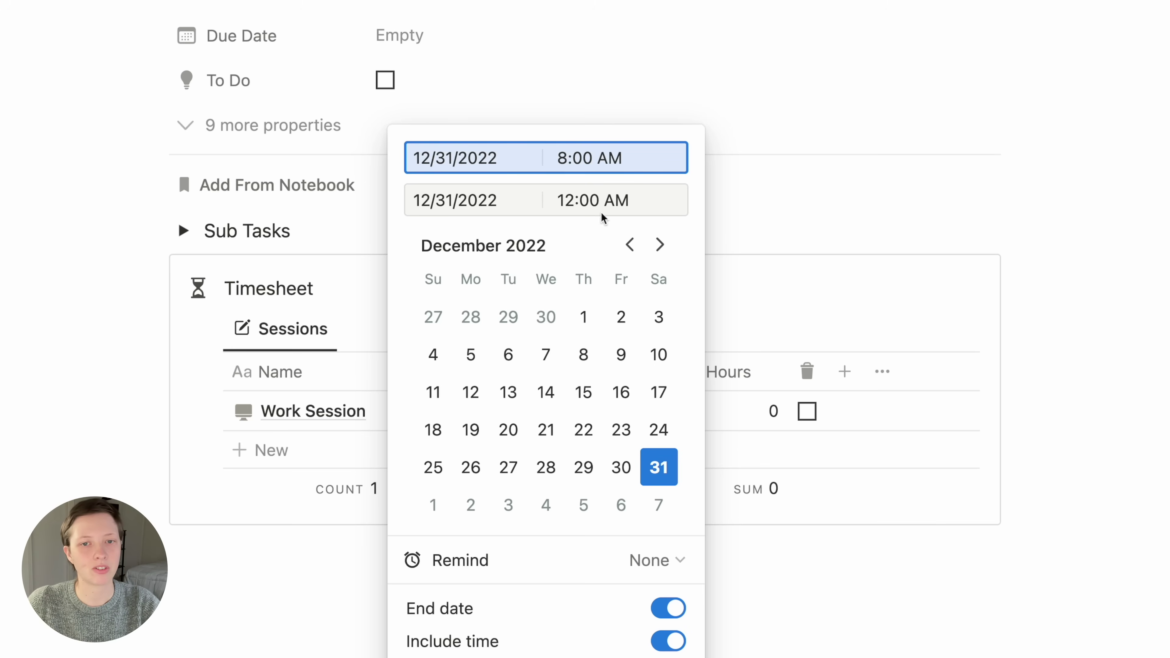
left_click(575, 203)
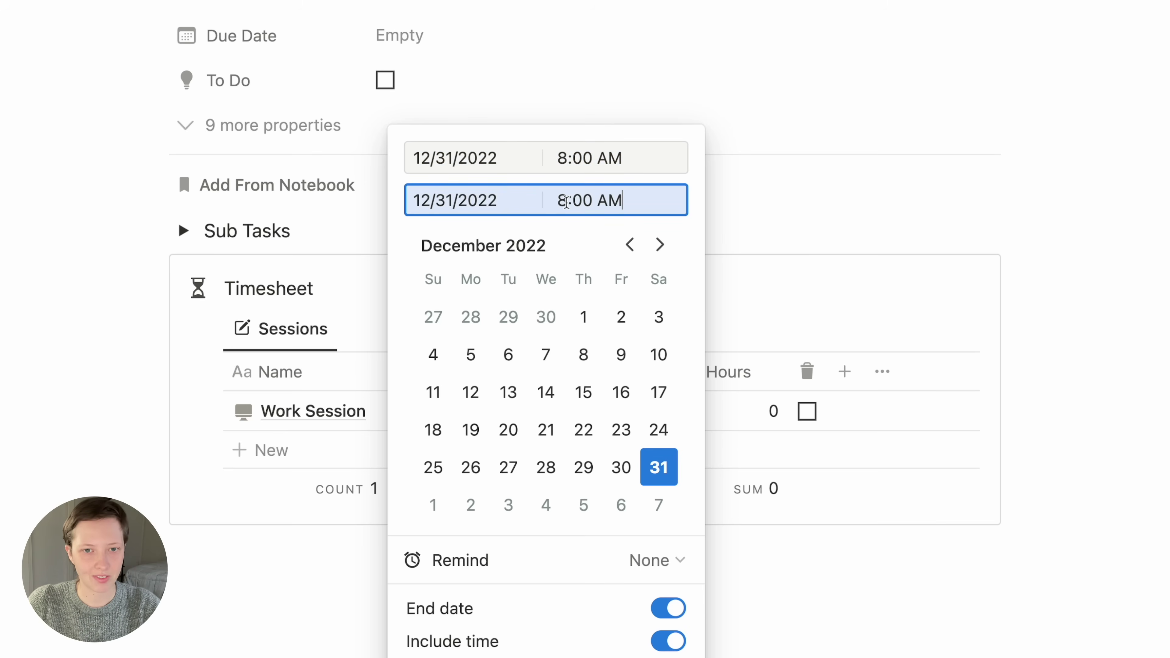
left_click(567, 202)
key("BackSpace")
type("9")
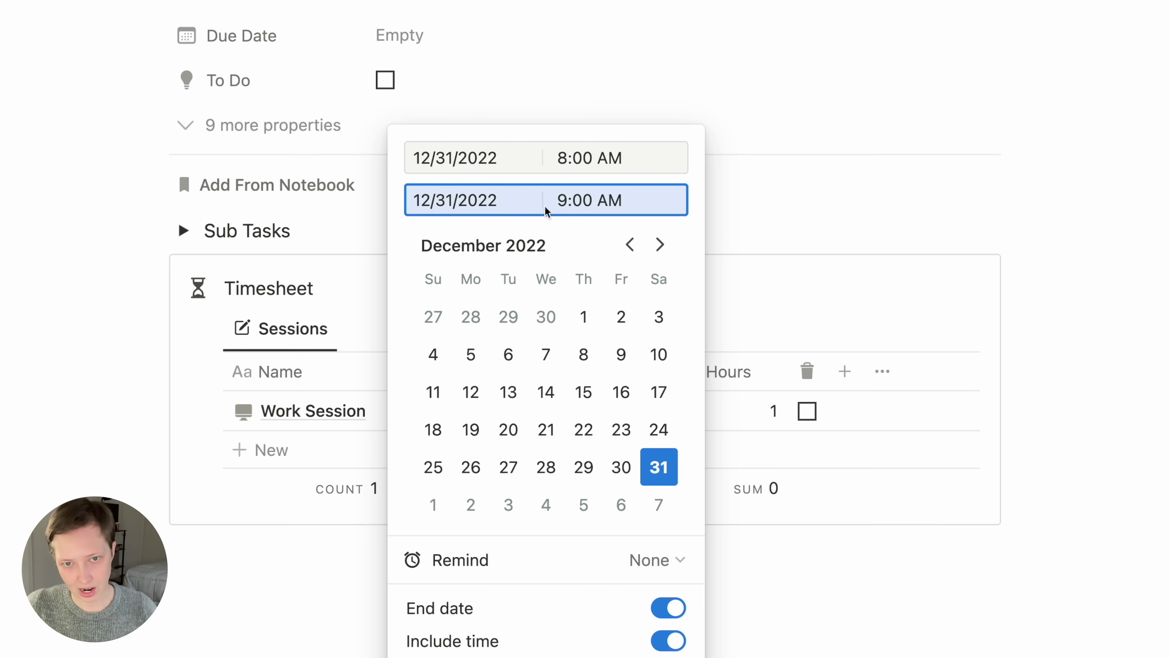
left_click(88, 346)
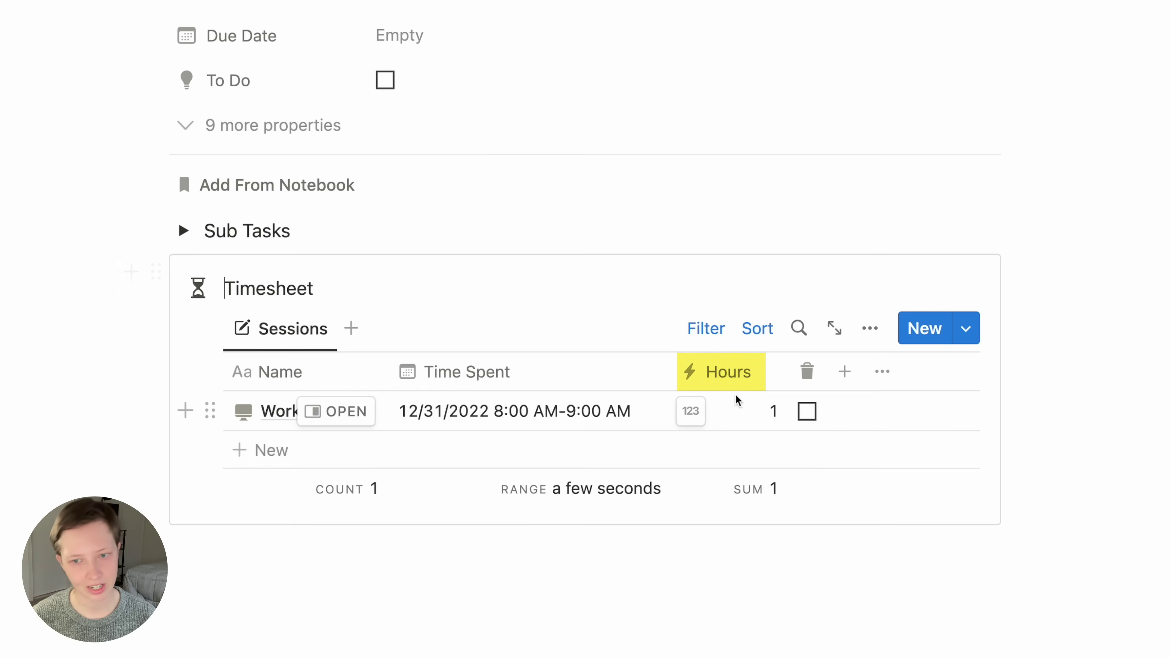
- Examine the formula behind the work session's Hours value
left_click(749, 409)
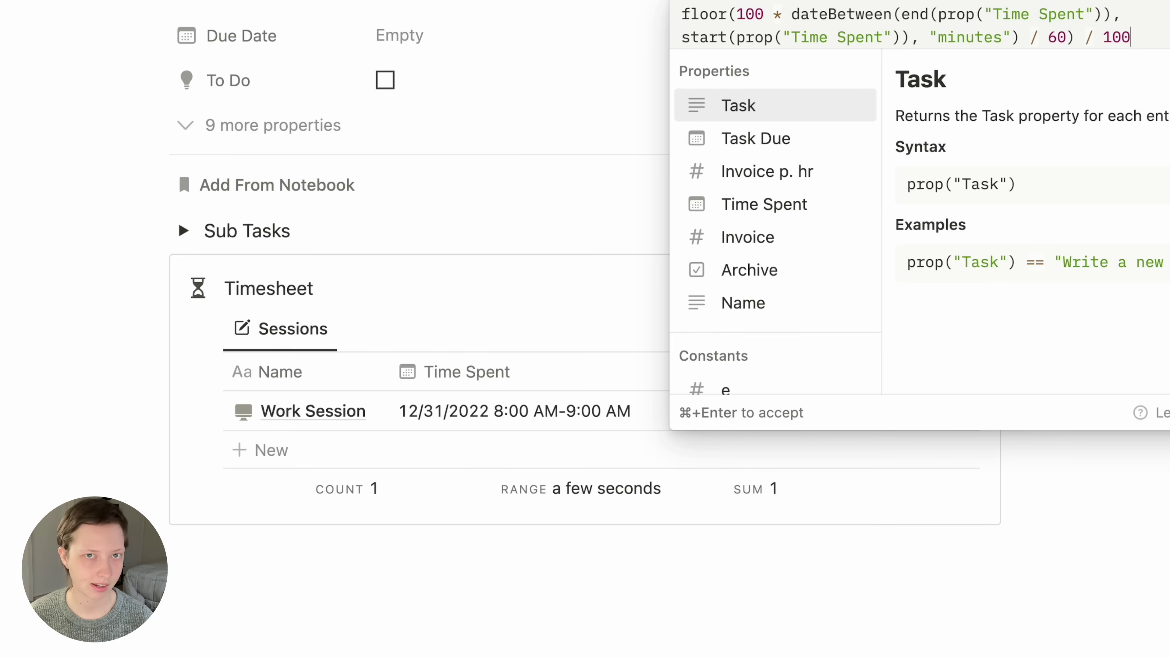
key("Escape")
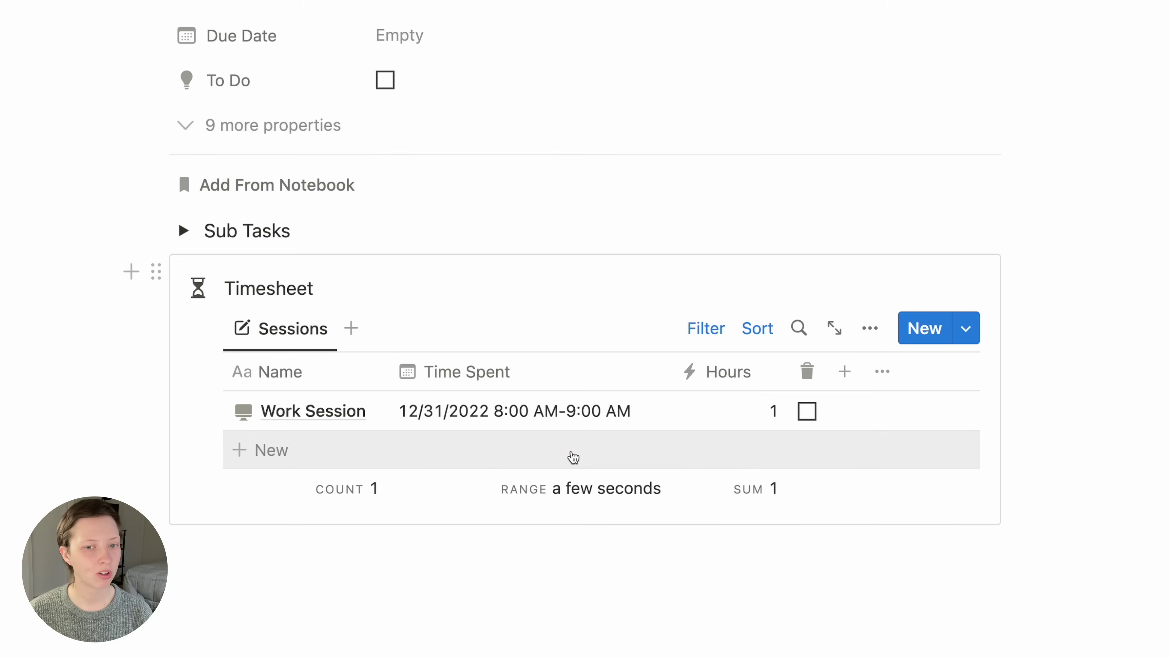
- Add and delete a second work session in the task's Timesheet, and archive the first session and undo it
left_click(544, 456)
key("Escape")
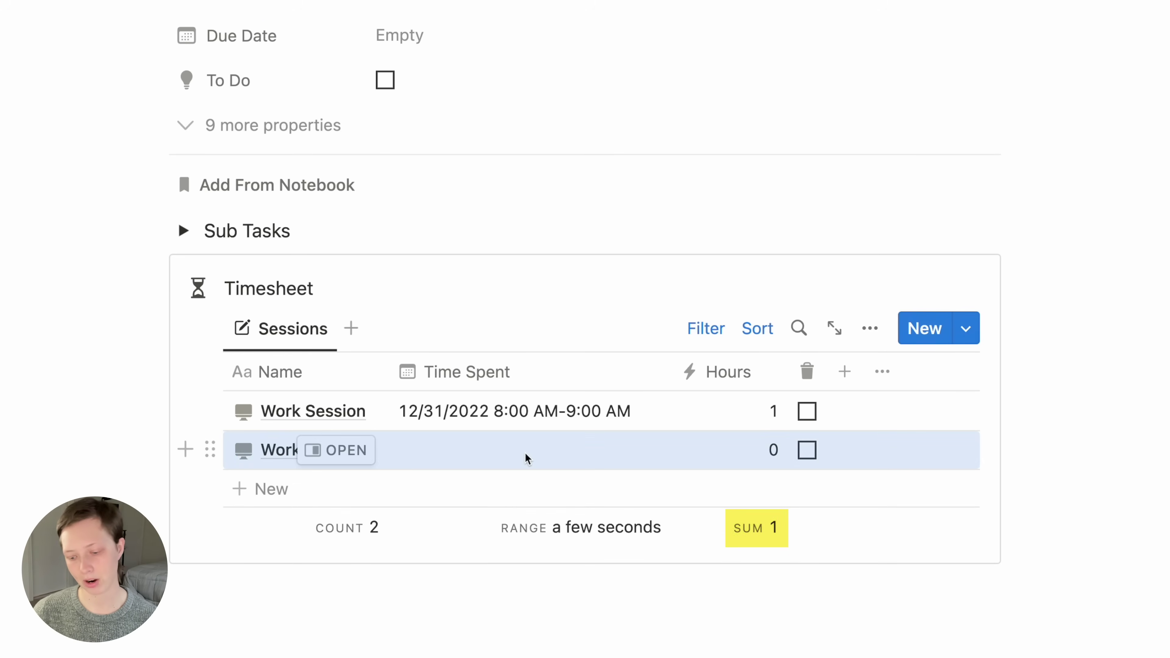
key("BackSpace")
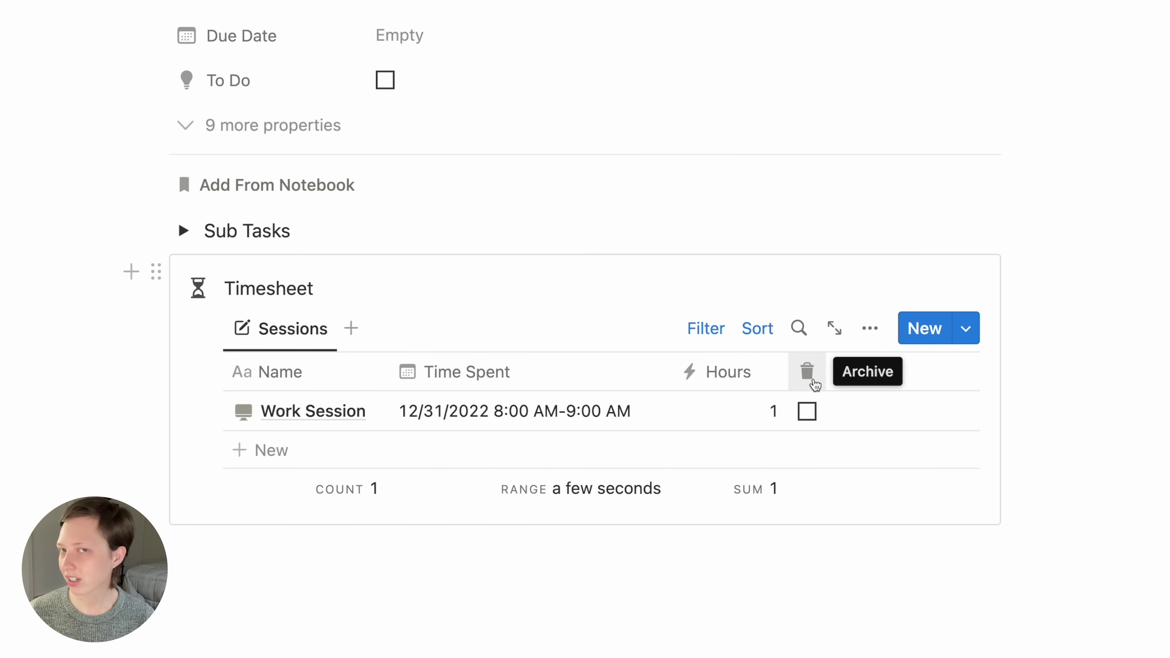
left_click(808, 411)
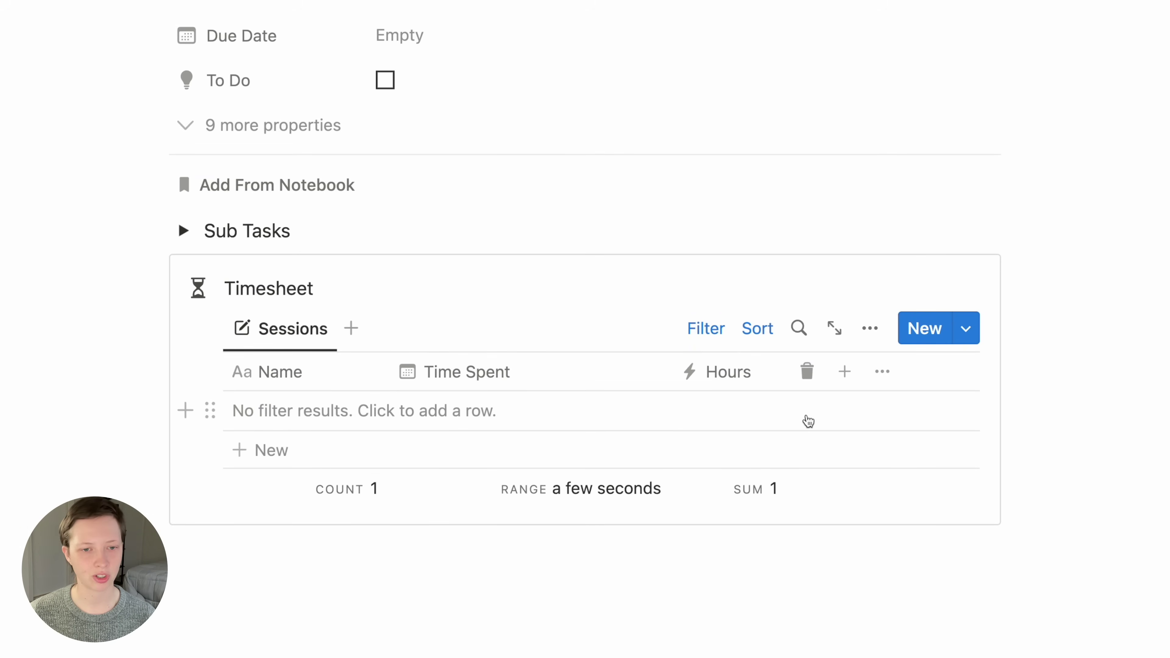
key("ctrl+z")
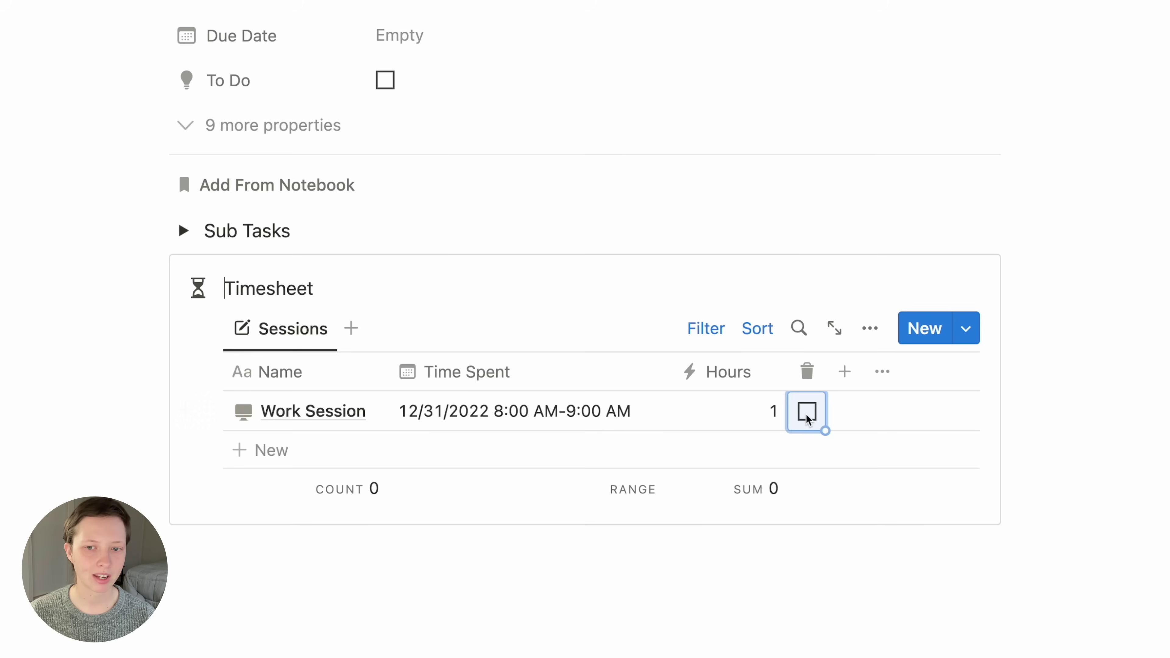
- Return to the 2023 Starter page and open the Timesheet page from its Productivity section
scroll(56, 370, "up", 10)
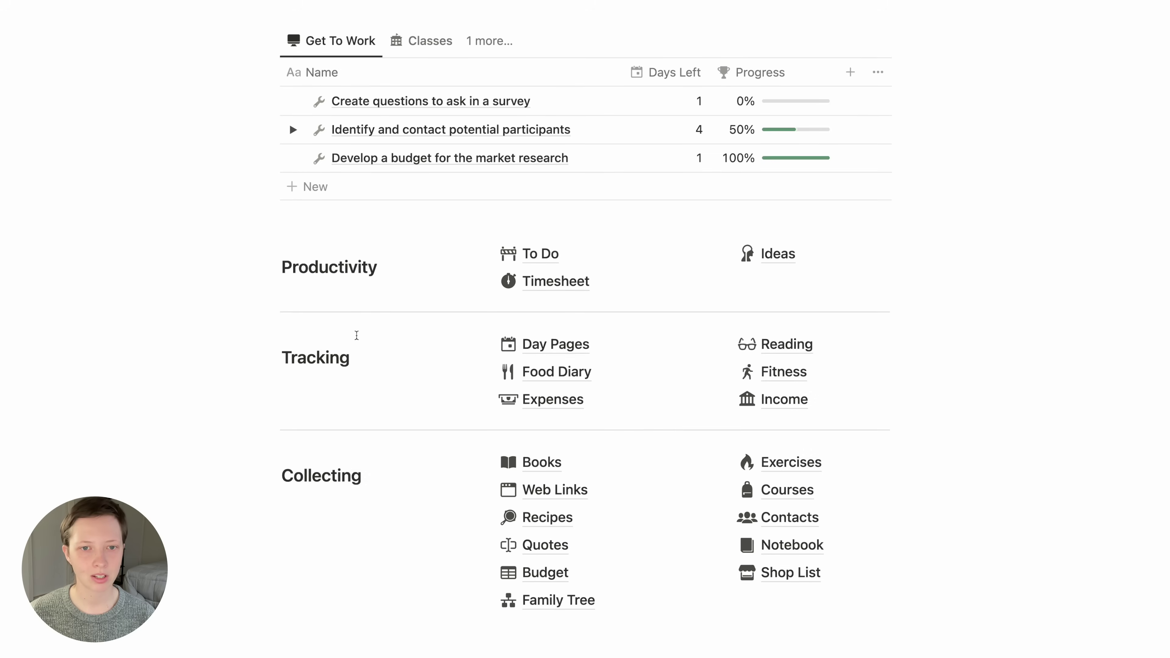
scroll(525, 295, "down", 1)
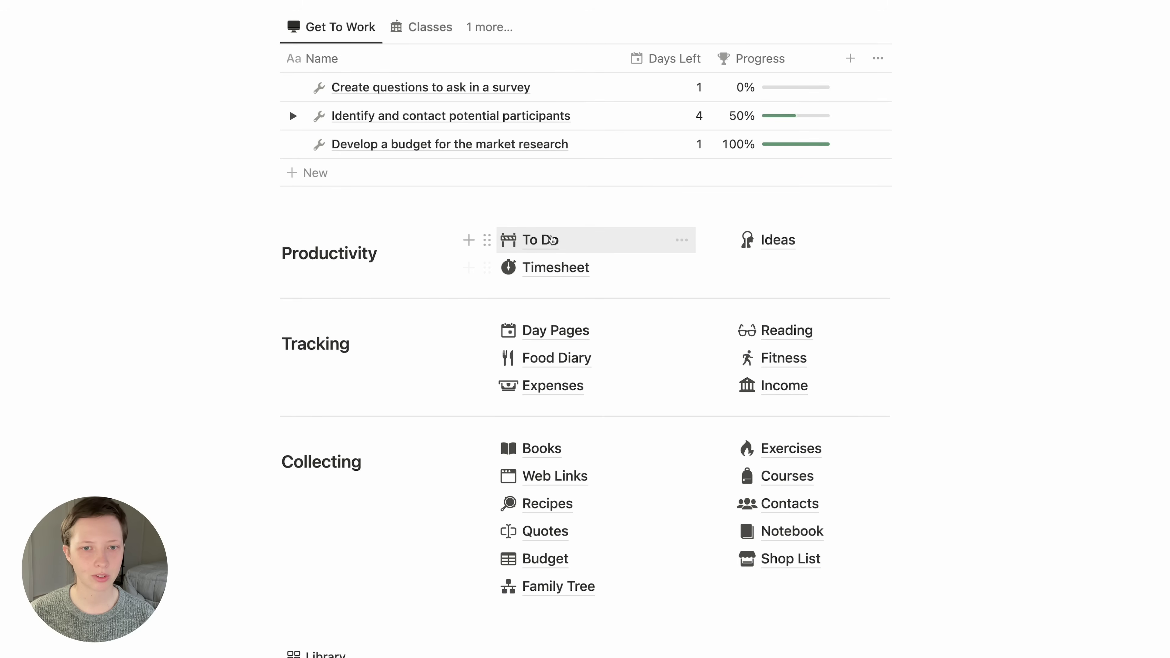
left_click(555, 269)
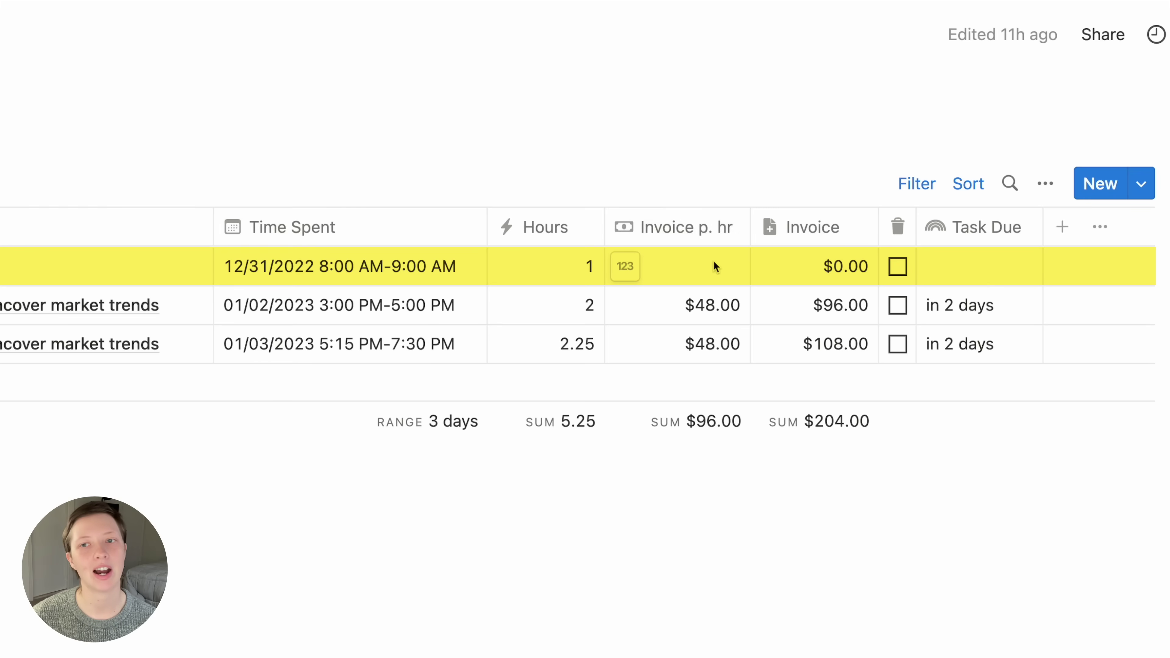
- Set the hourly invoice rate of the 12/31/2022 work session to $35 and inspect the formula of its Invoice property
left_click(710, 261)
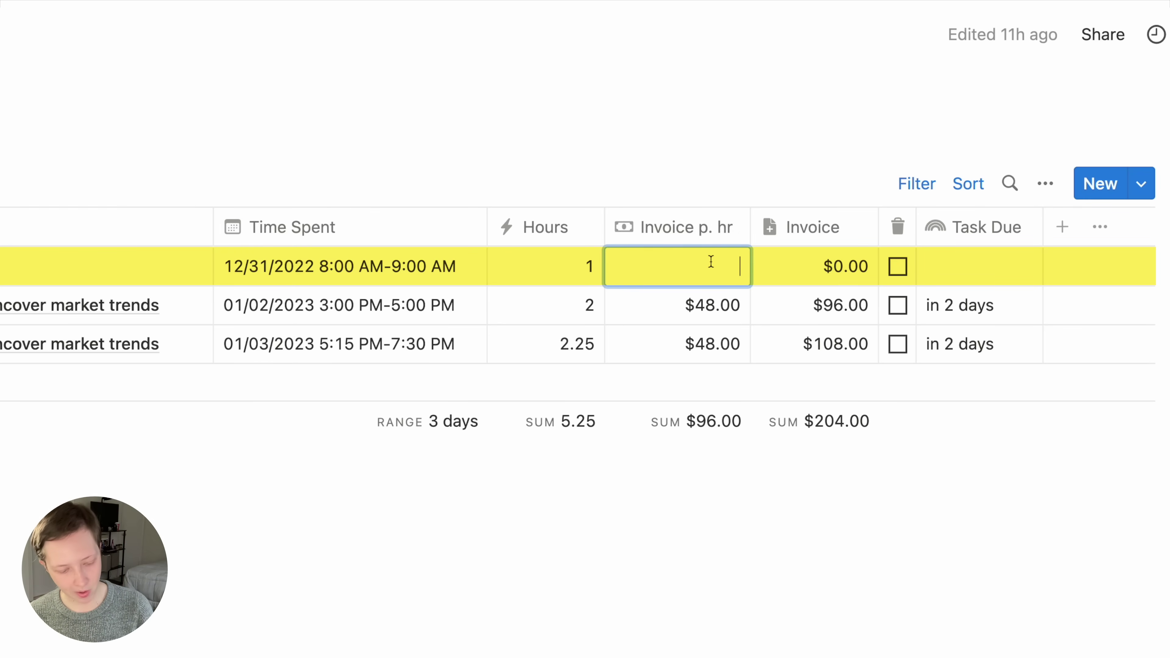
type("35")
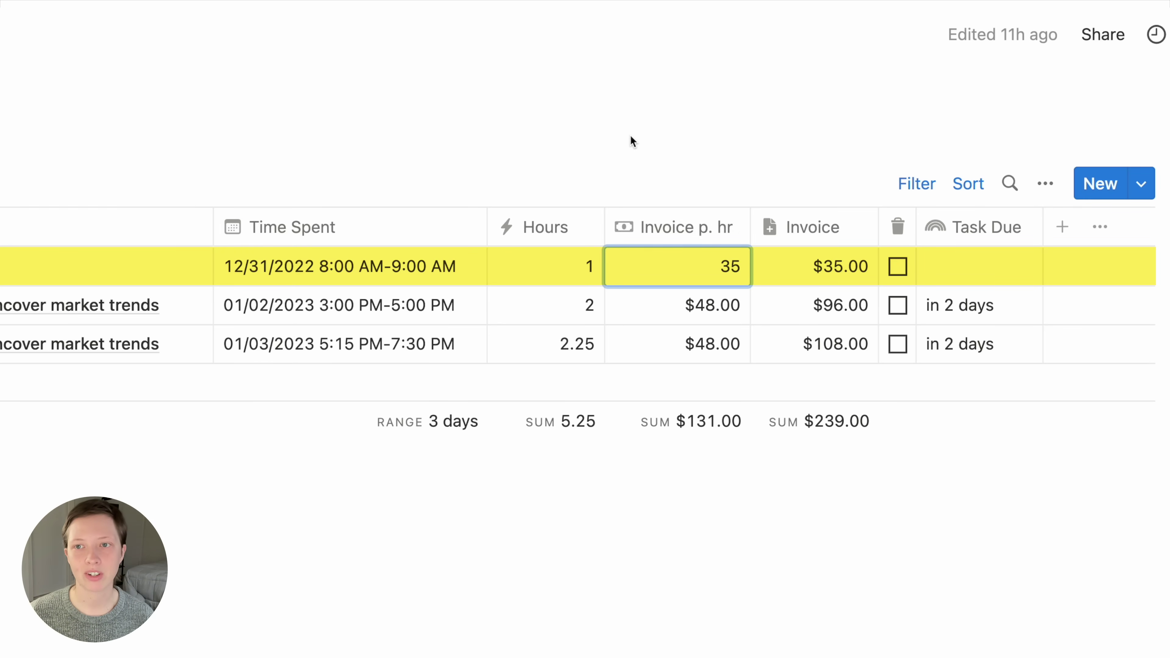
key("Return")
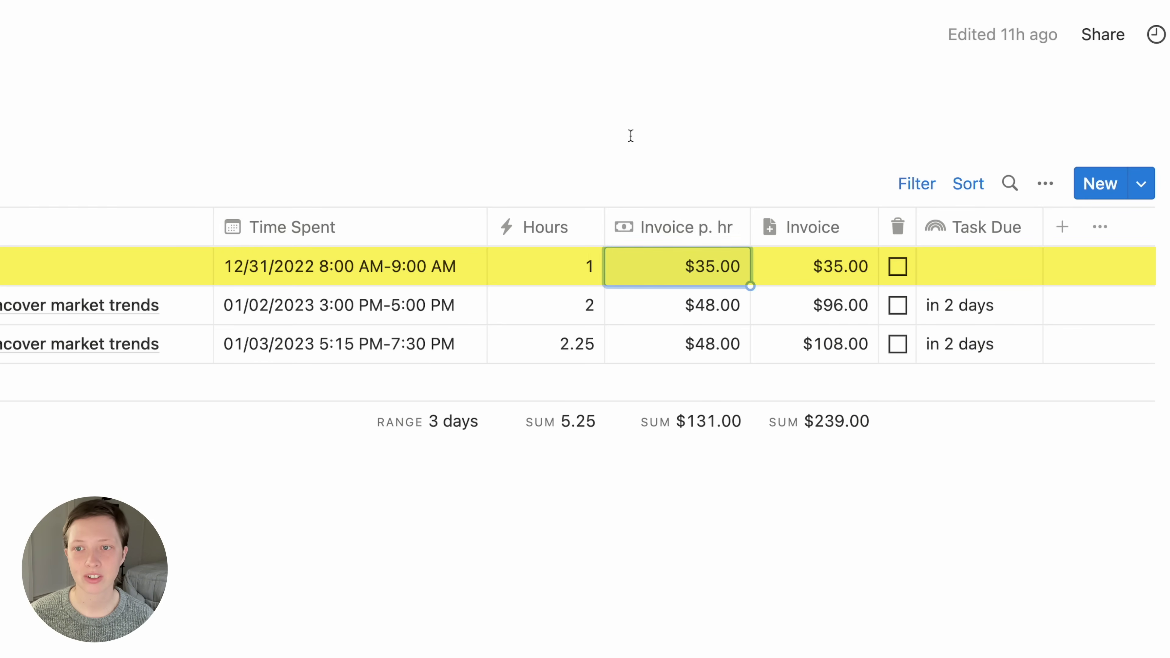
left_click(832, 271)
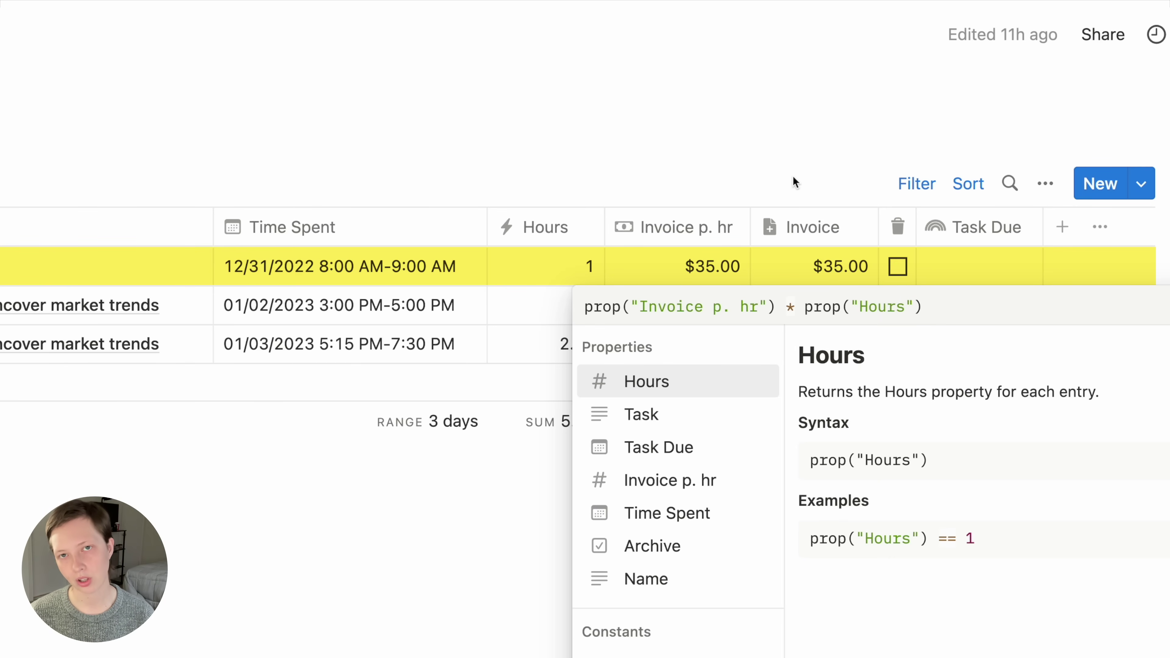
key("Escape")
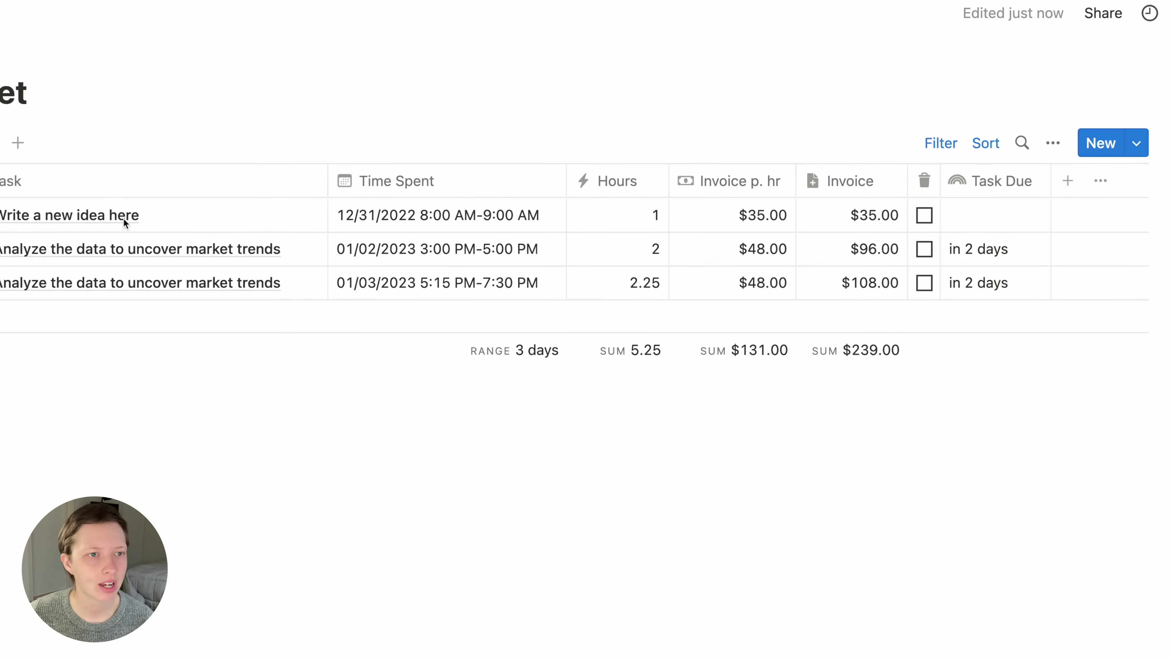
- Open the "Write a new idea here" task from its work session and set Start to 12/29/2022 and Due Date to 01/02/2023
left_click(124, 217)
left_click(259, 220)
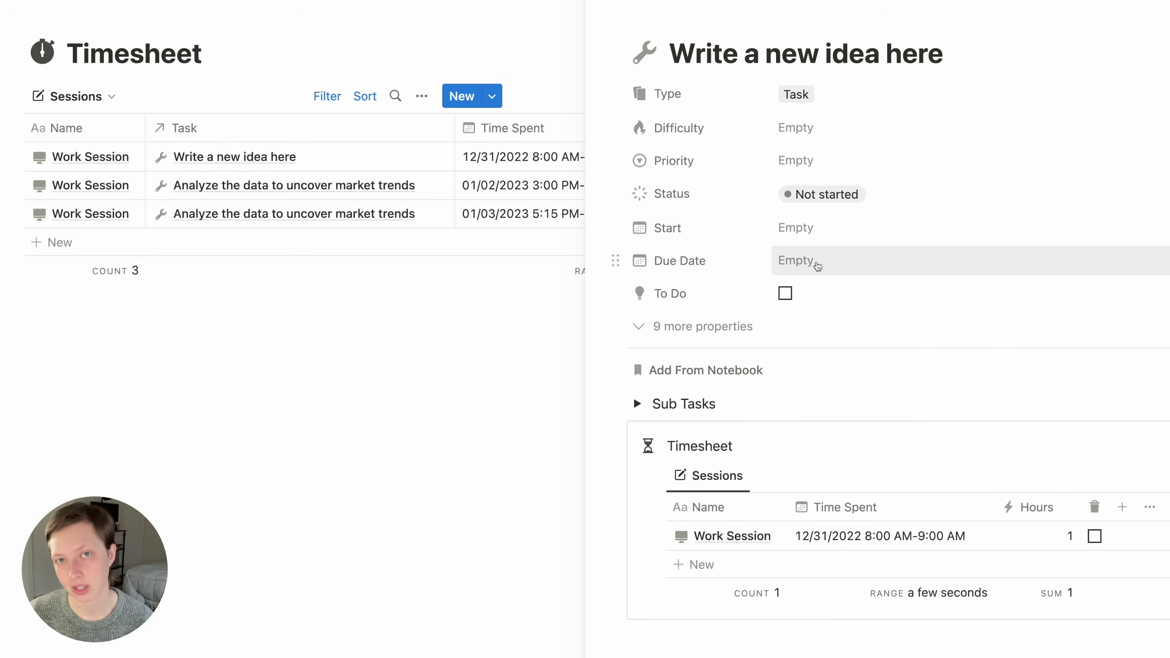
left_click(797, 231)
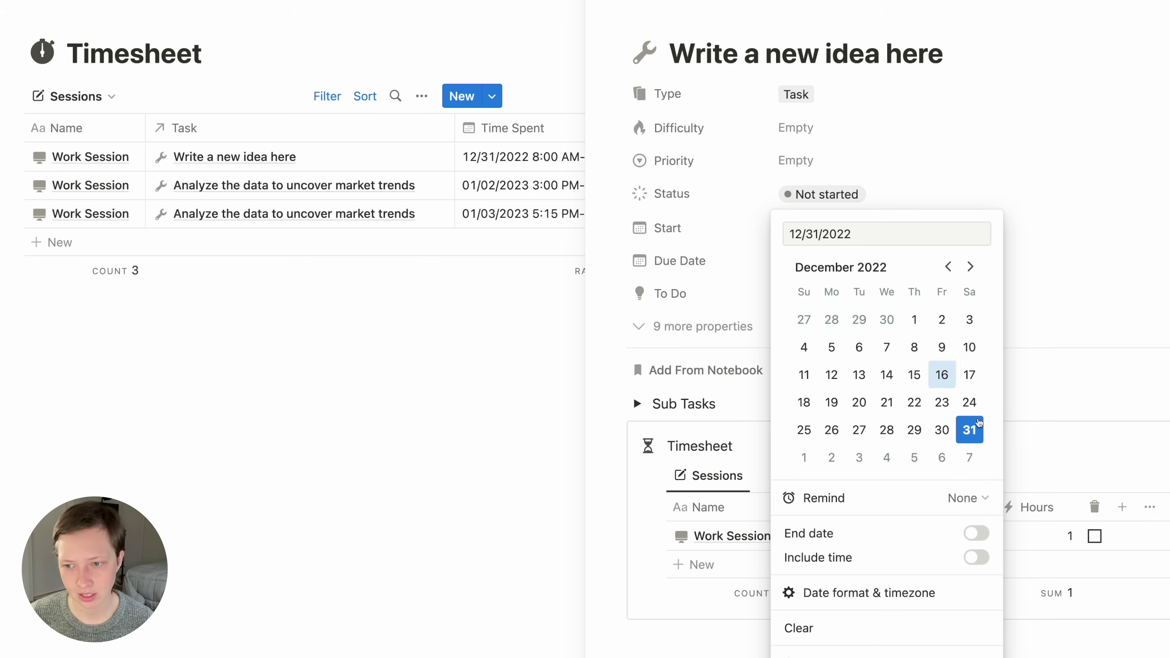
left_click(917, 433)
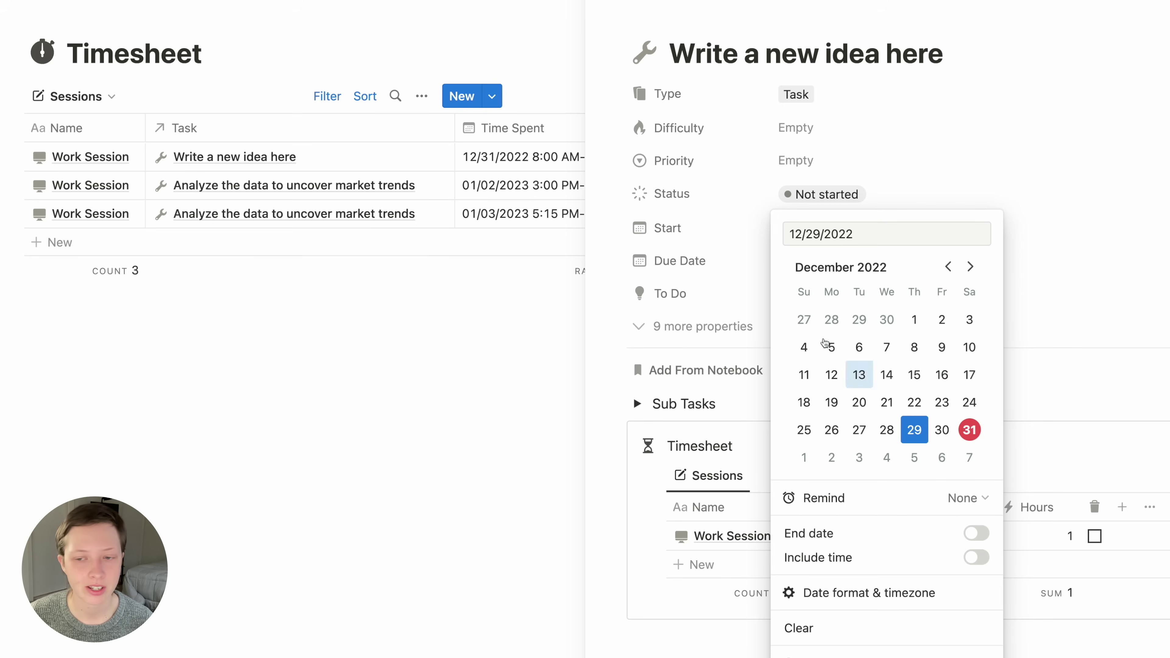
left_click(733, 266)
left_click(849, 265)
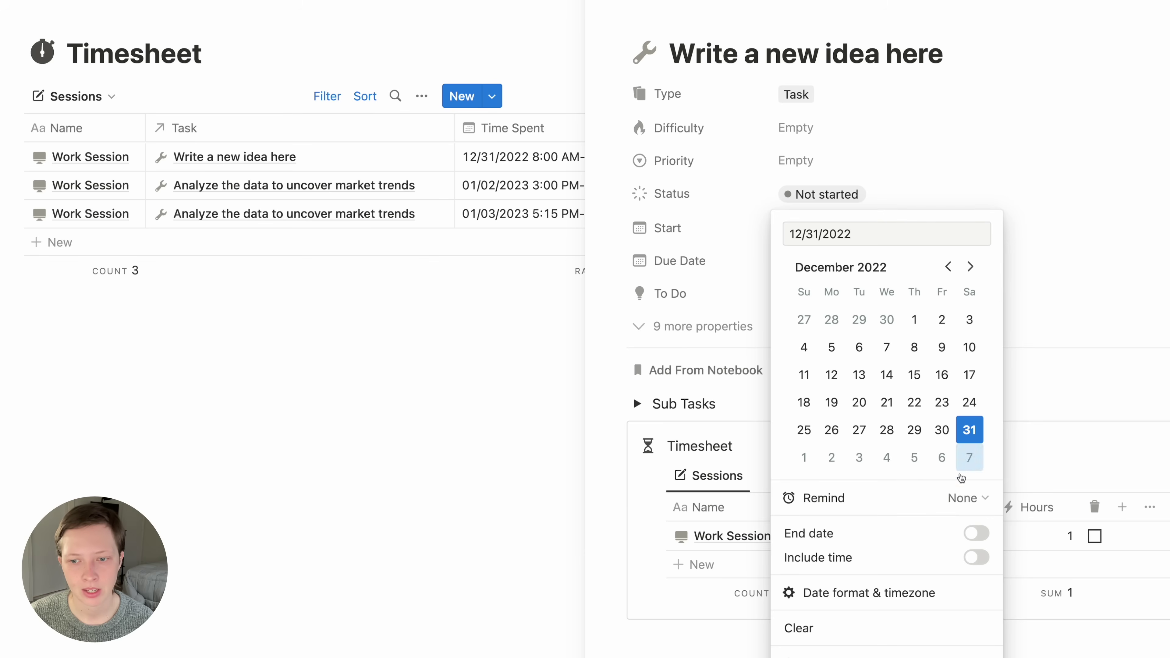
left_click(836, 461)
left_click(721, 314)
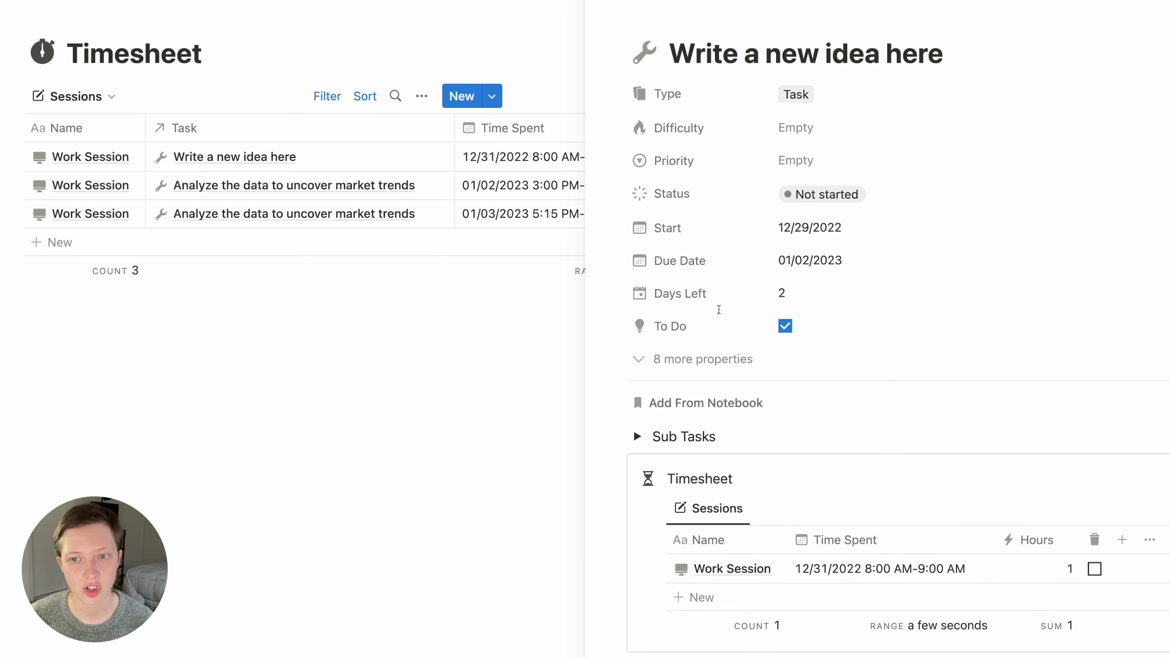
key("Escape")
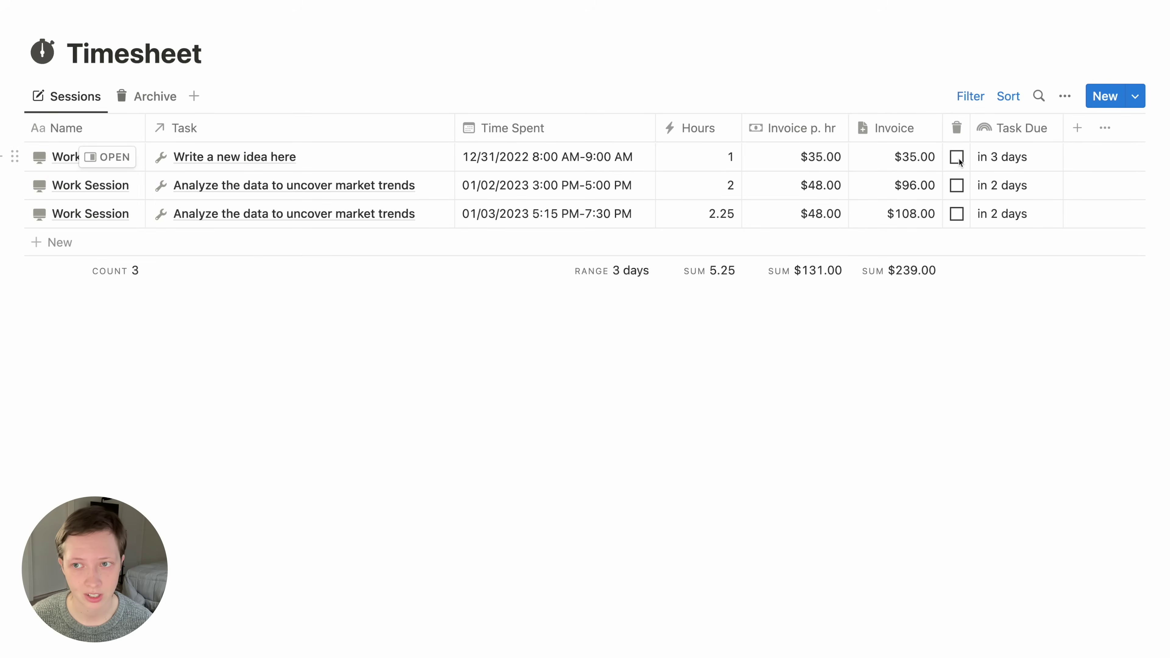
- Archive the 12/31/2022 work session and check the December 2022 group in the Timesheet's Archive view
left_click(958, 157)
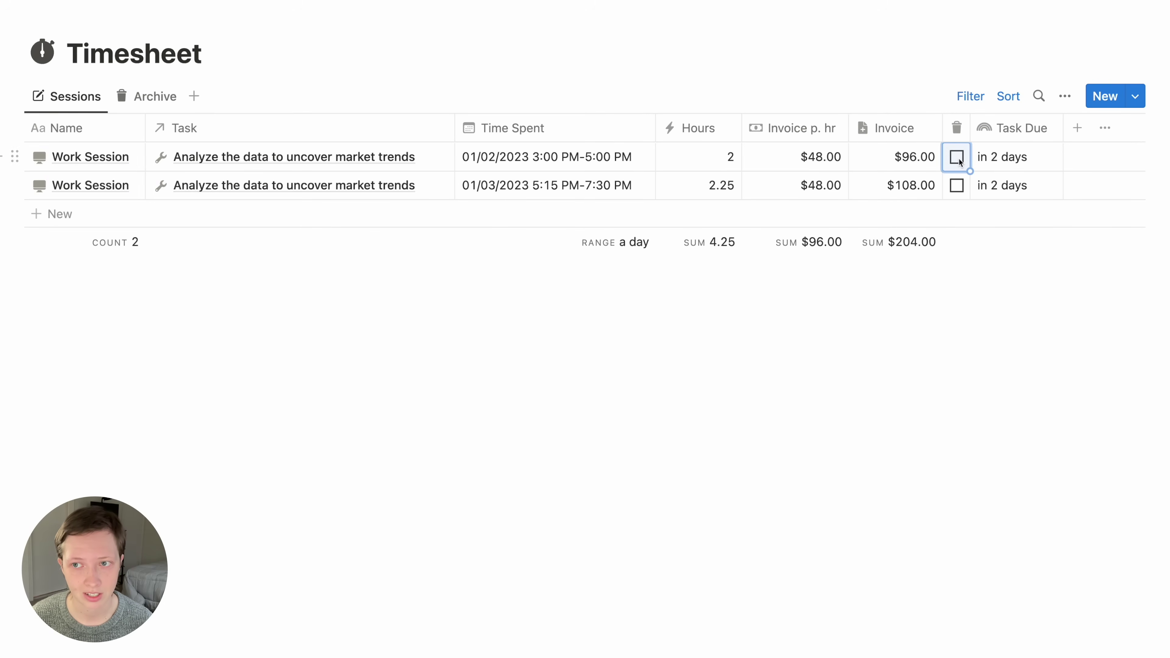
left_click(152, 96)
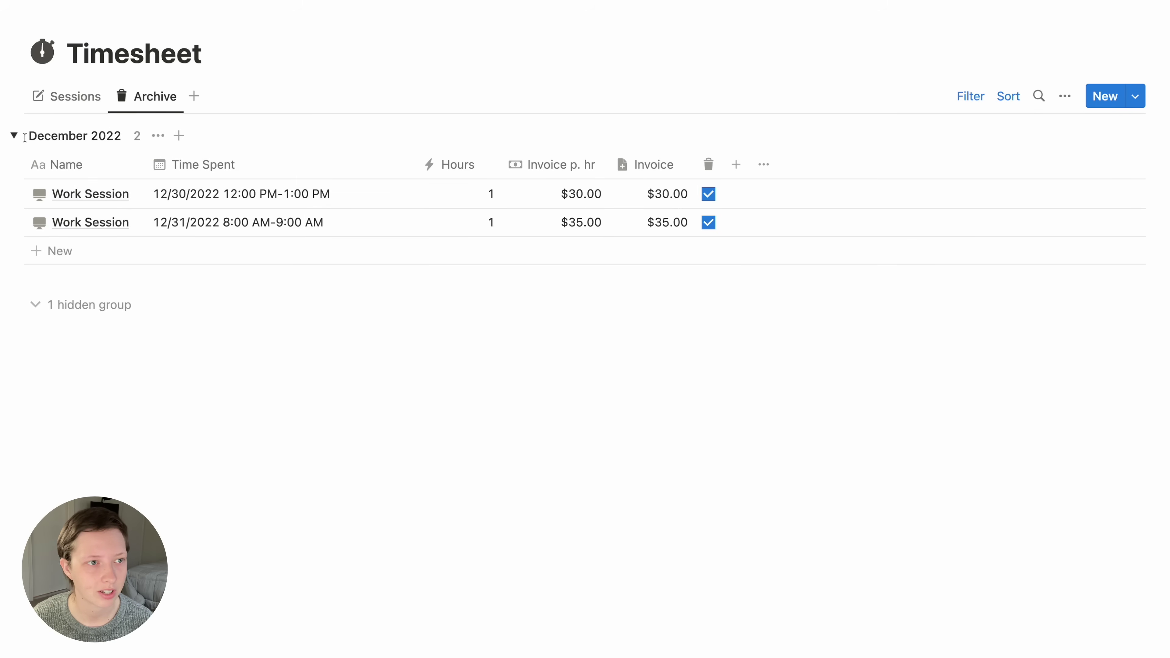
left_click(13, 135)
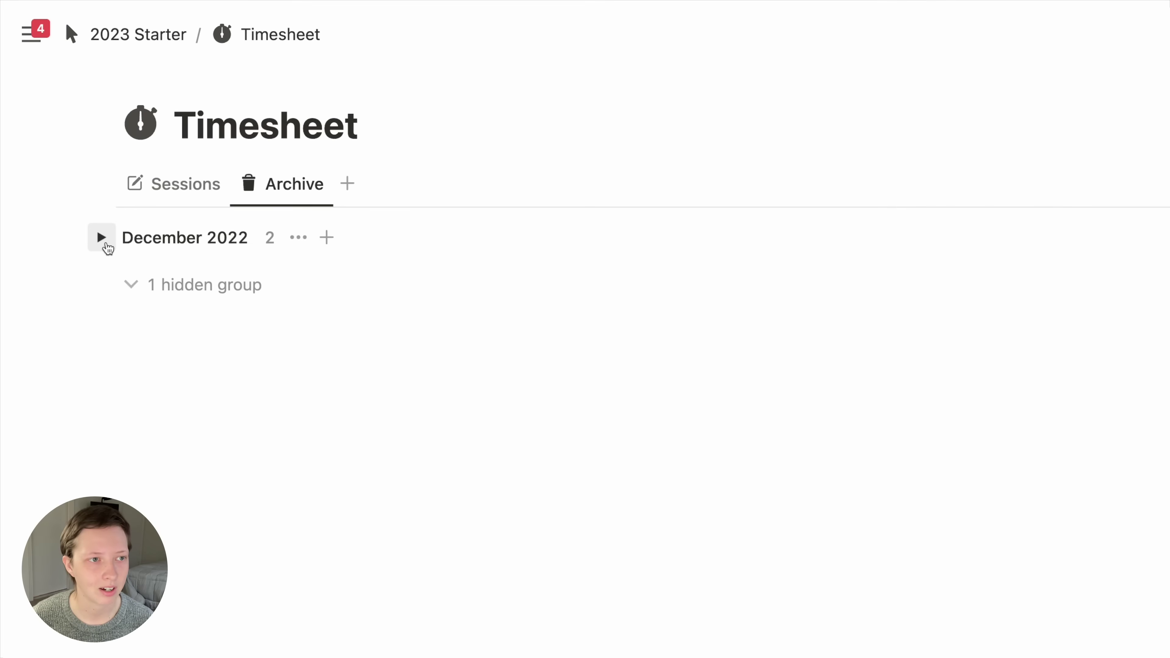
left_click(102, 239)
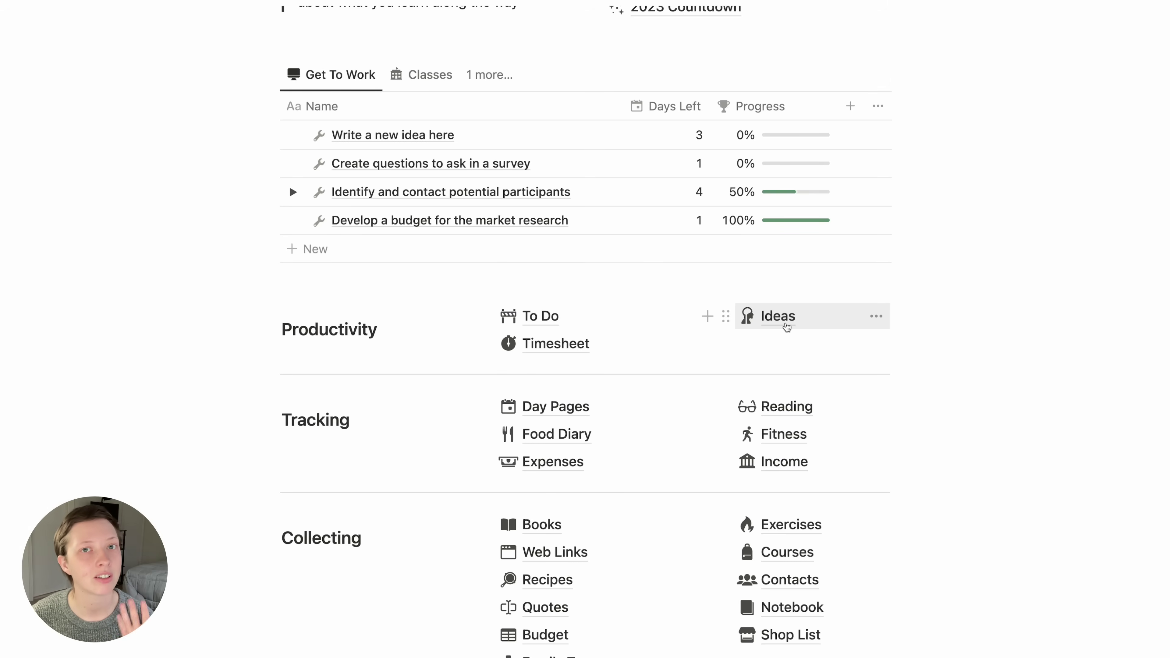
- Open the Ideas page from the Productivity section
left_click(822, 323)
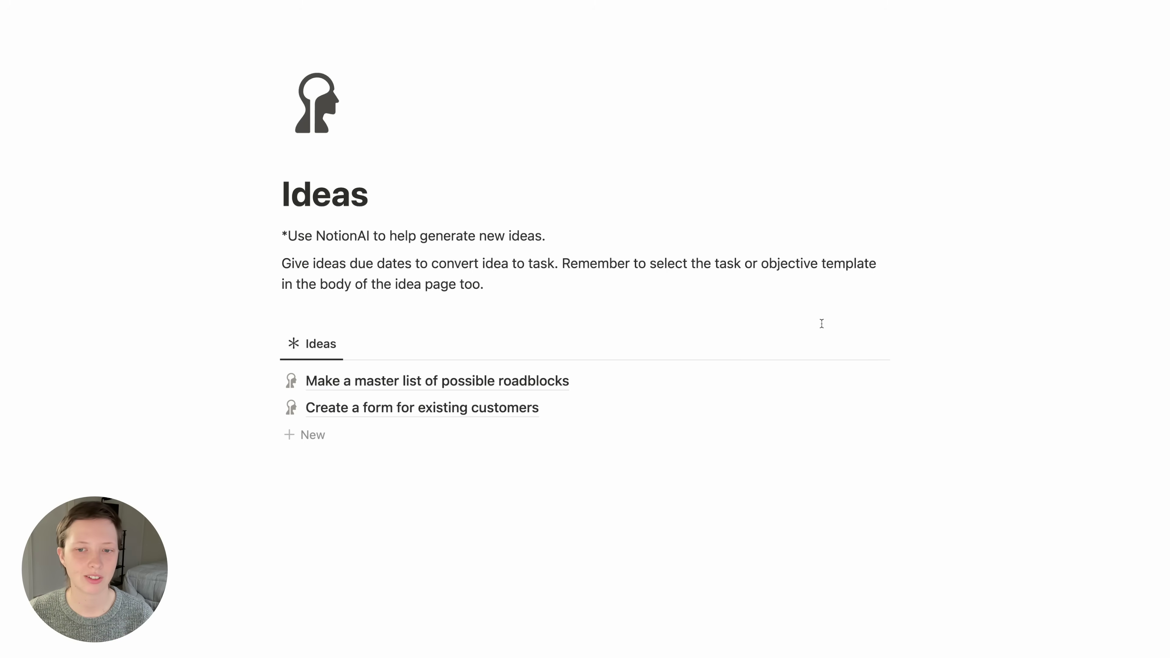
left_click(304, 445)
left_click_drag(230, 438, 332, 442)
key("BackSpace")
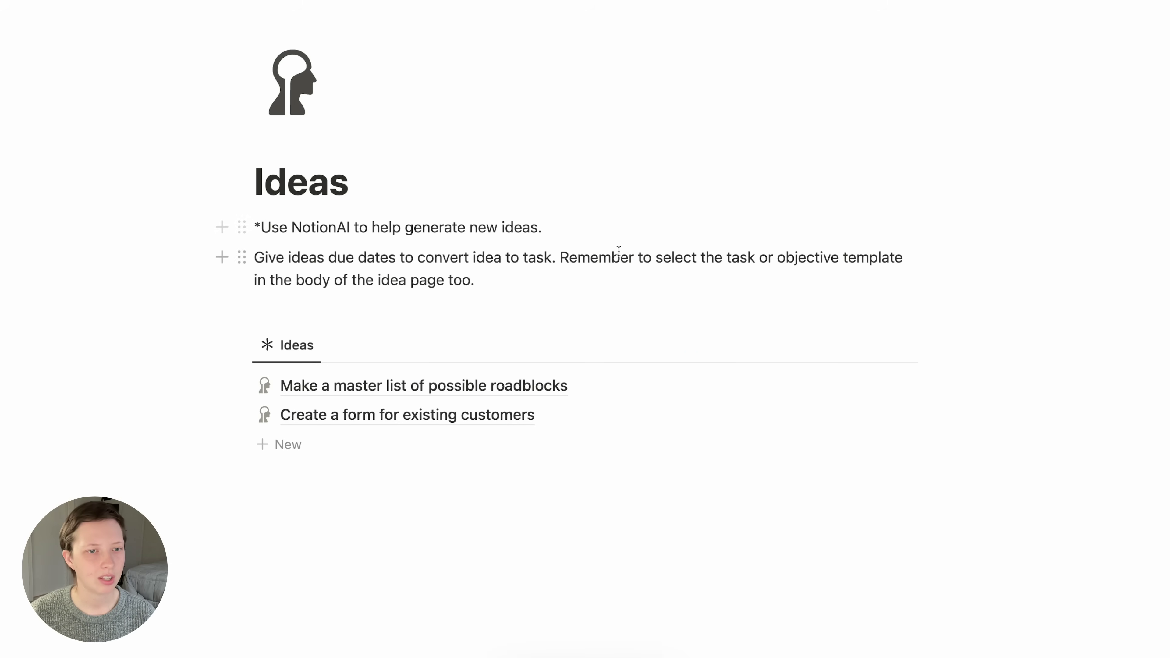
- Generate a bulleted list of Notion template ideas above the Ideas list with the AI Brainstorm ideas command
key("Return")
key("Return")
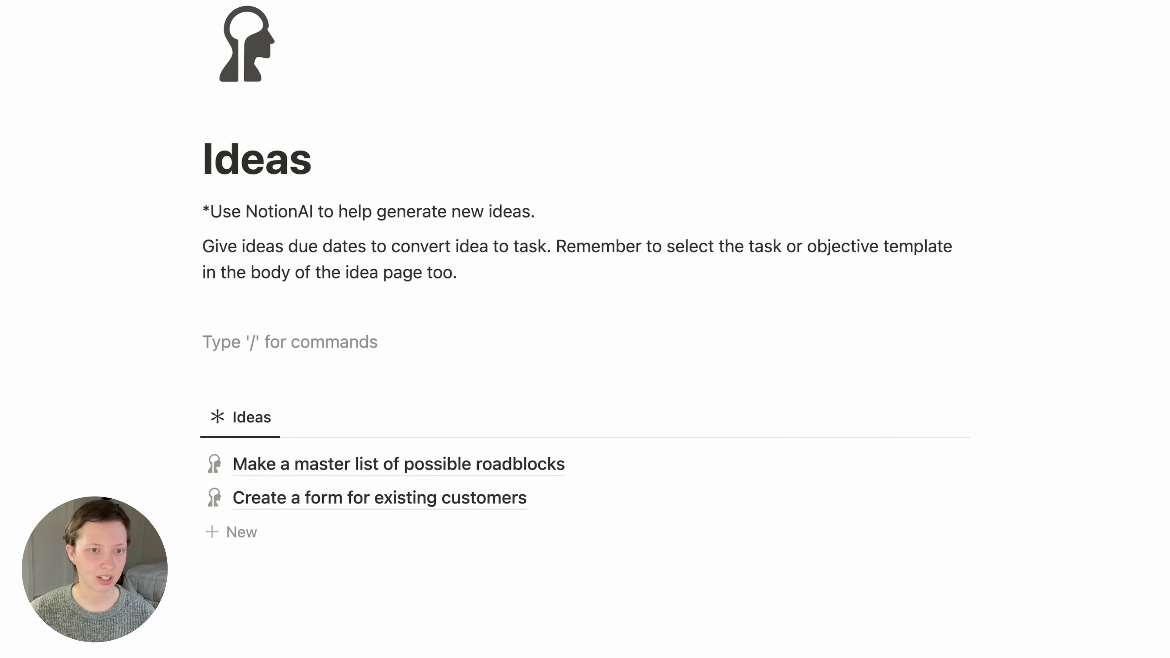
type("/")
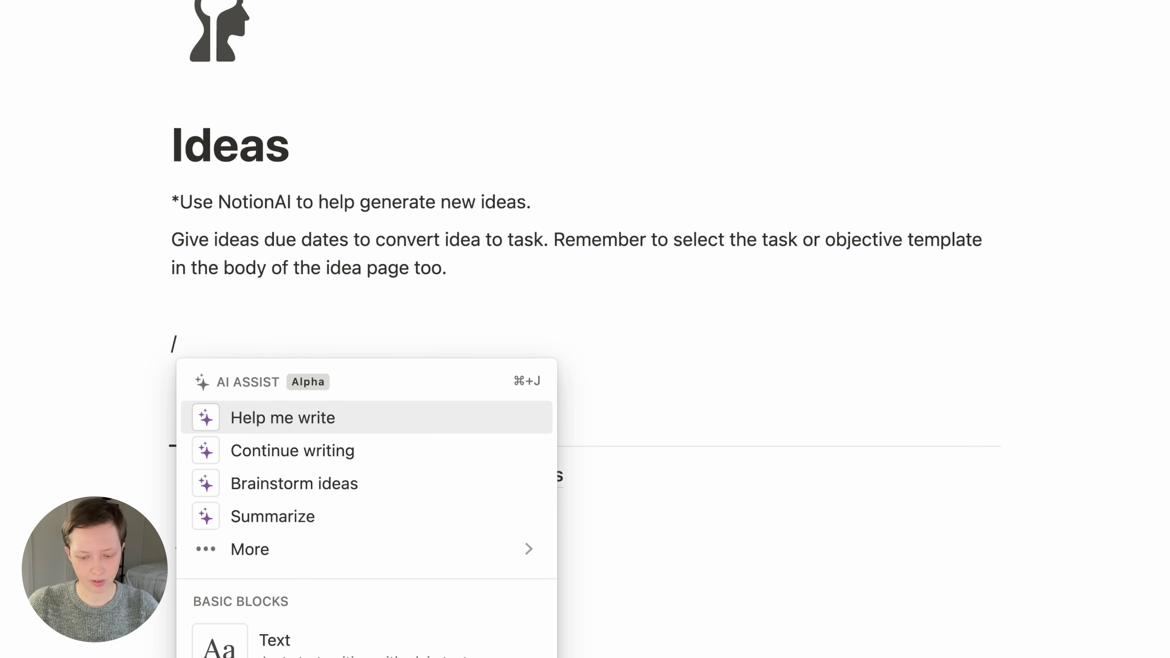
key("Down")
key("Down")
key("Return")
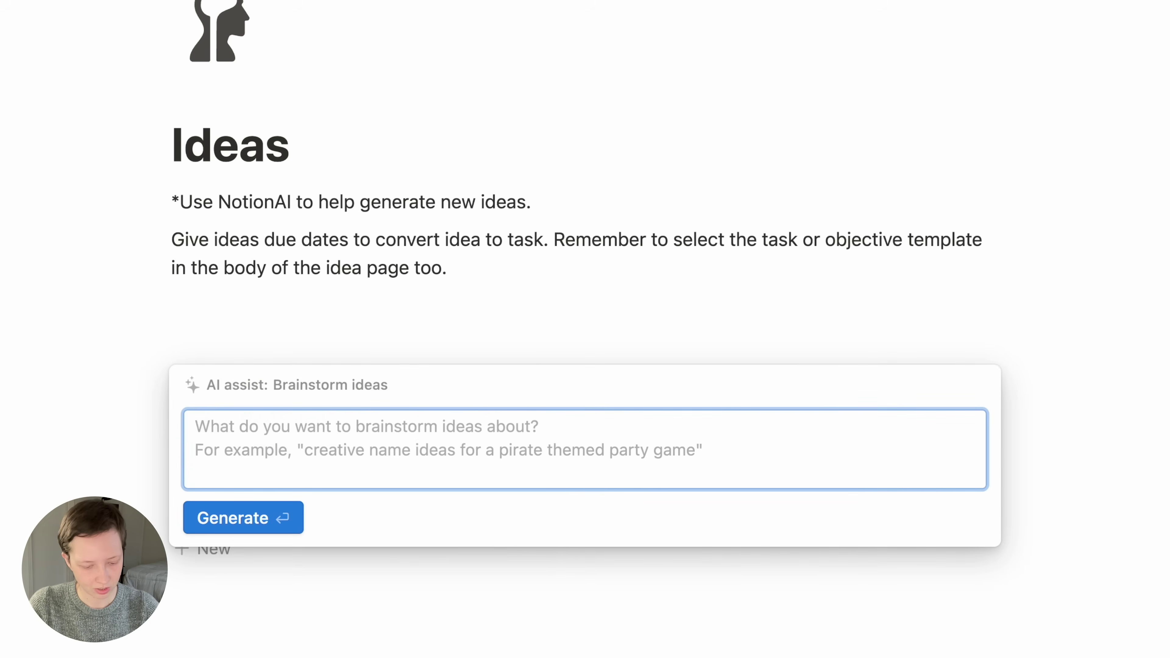
type("Brainstro Notion template ideas")
key("Return")
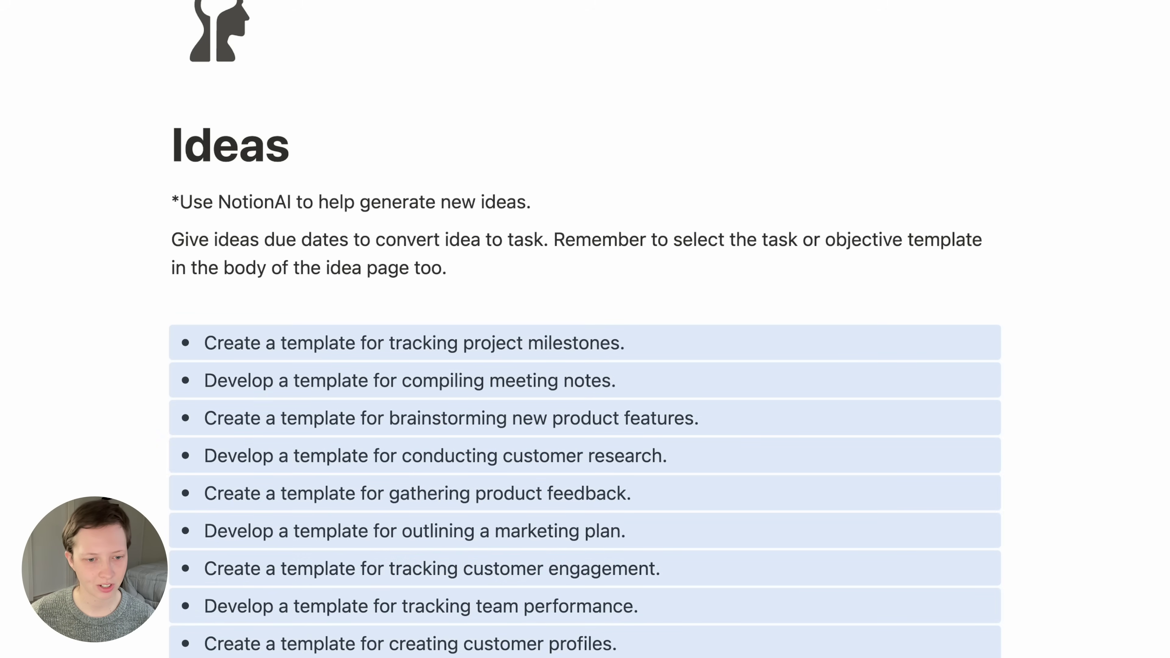
key("Escape")
- Move the bullet "Develop a template for outlining a marketing plan." into the Ideas list and apply the New Idea template to its page
scroll(585, 415, "down", 5)
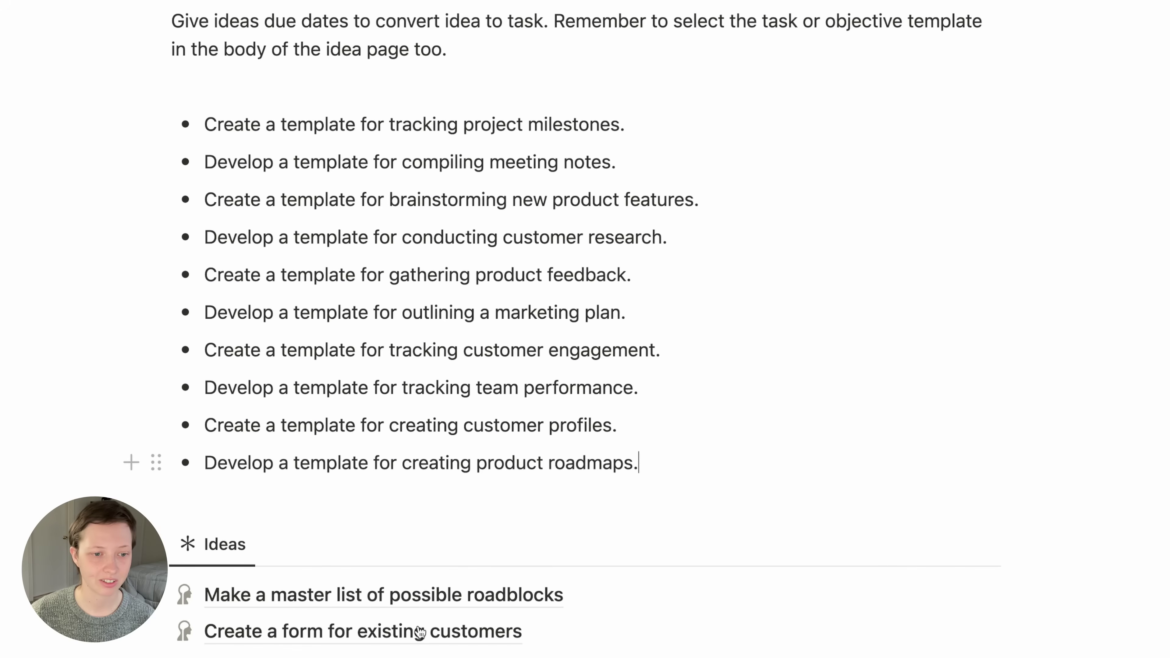
scroll(339, 304, "down", 1)
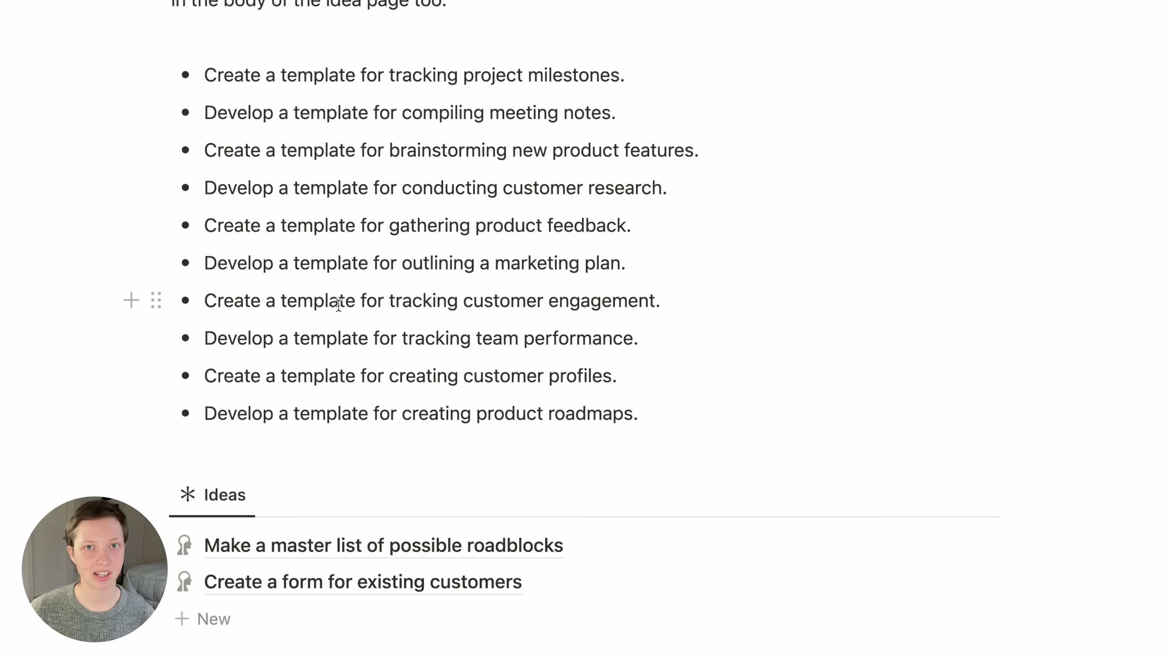
scroll(339, 304, "down", 1)
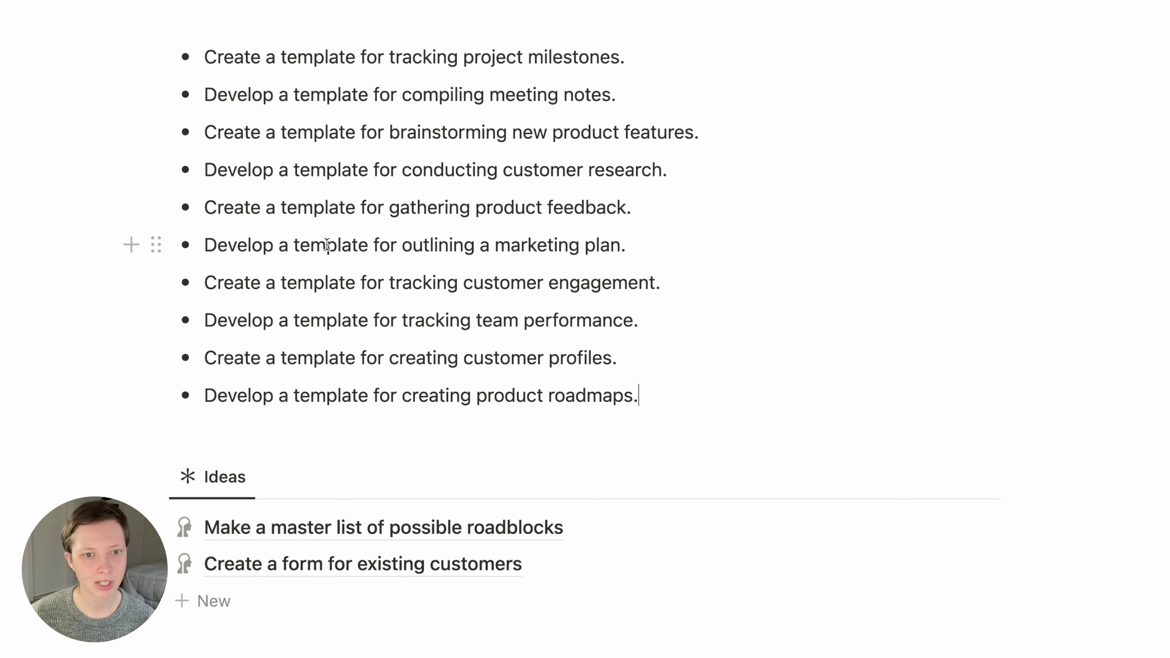
left_click_drag(156, 245, 305, 511)
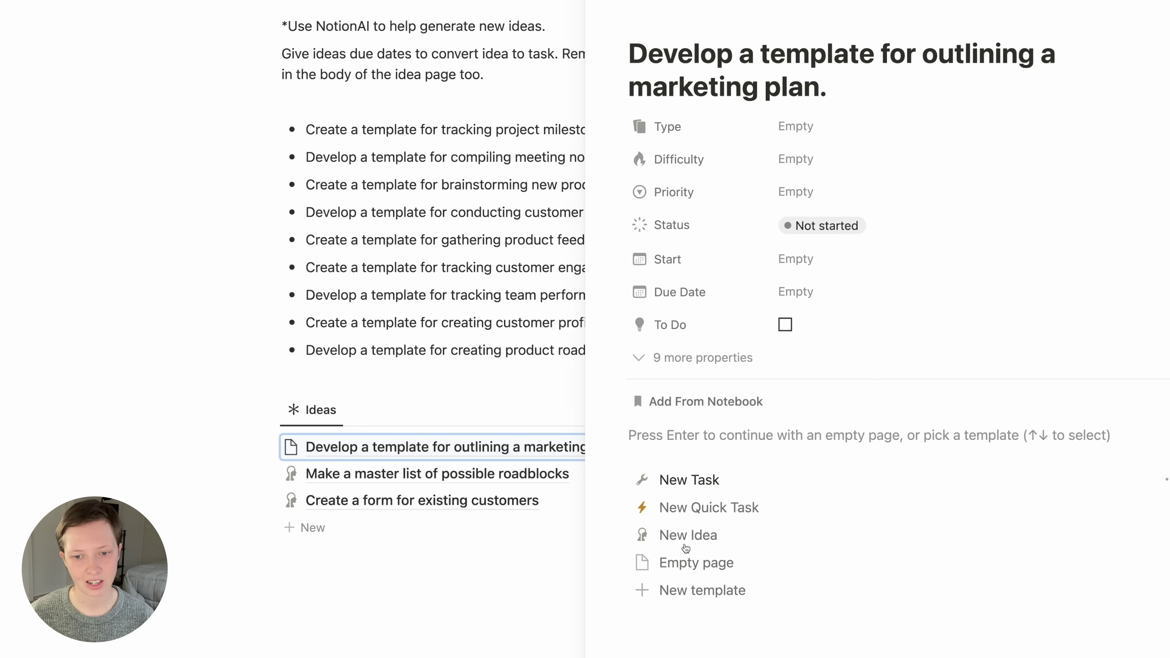
key("Down")
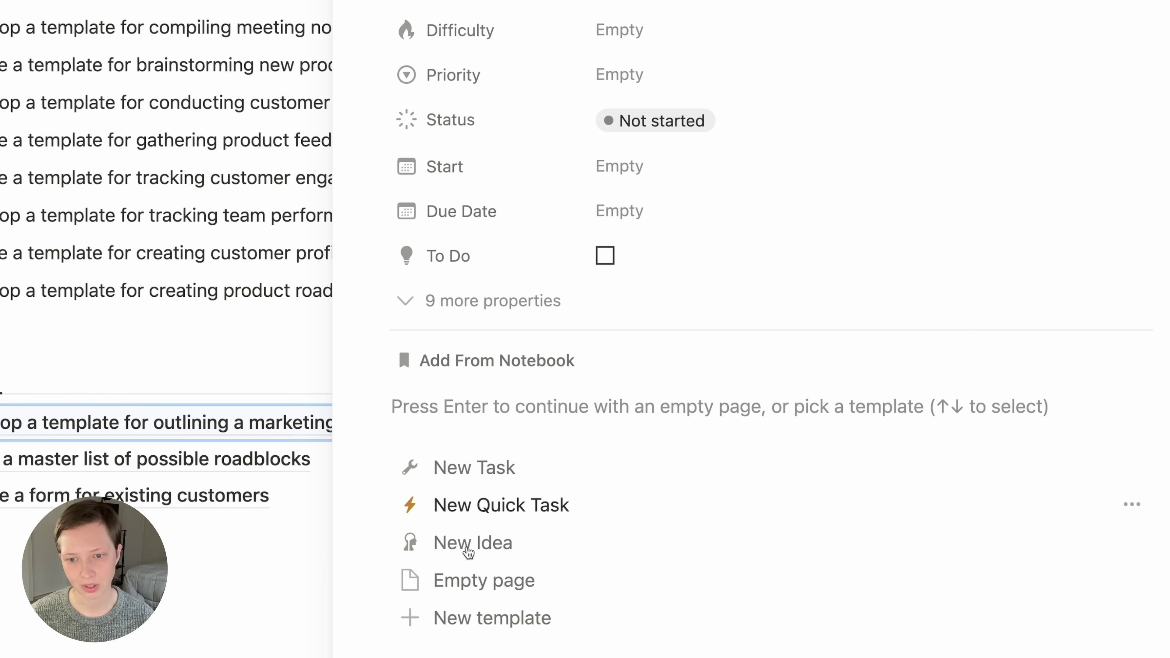
key("Return")
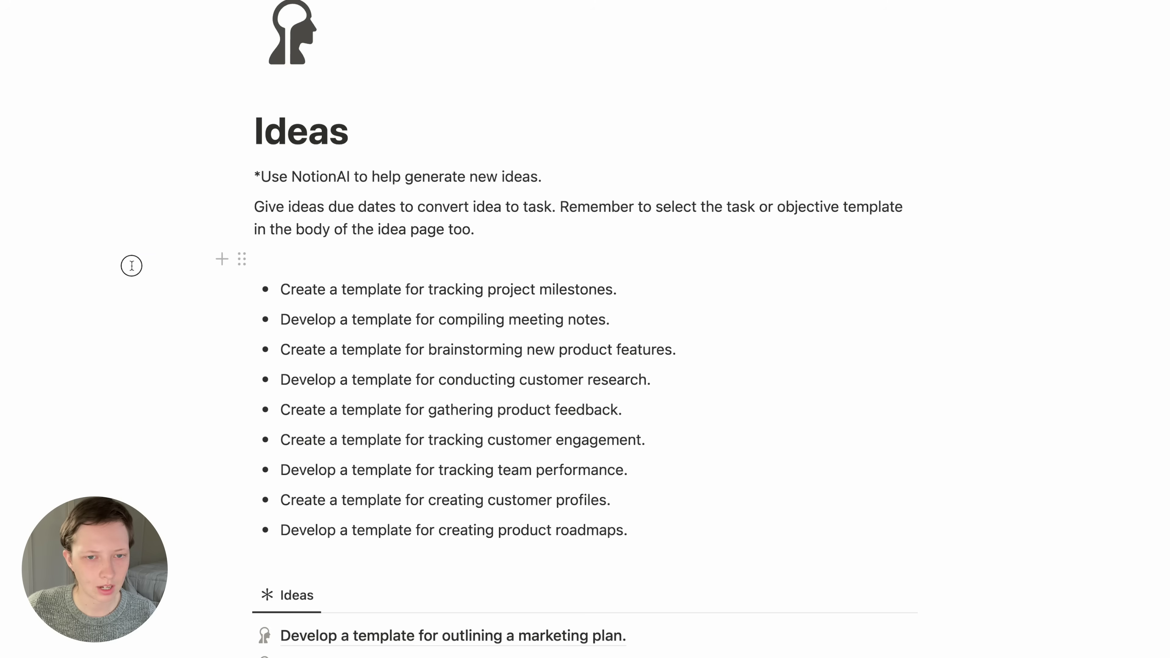
- Delete the remaining brainstormed bullets and the empty line above them from the Ideas page
left_click_drag(131, 266, 815, 530)
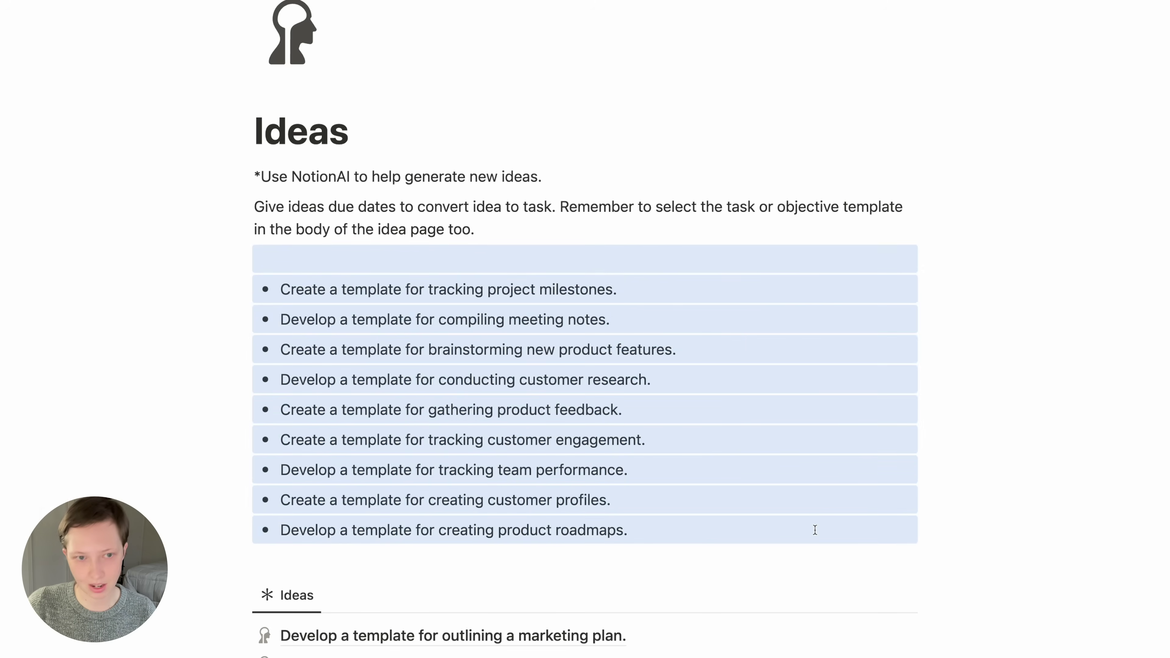
key("BackSpace")
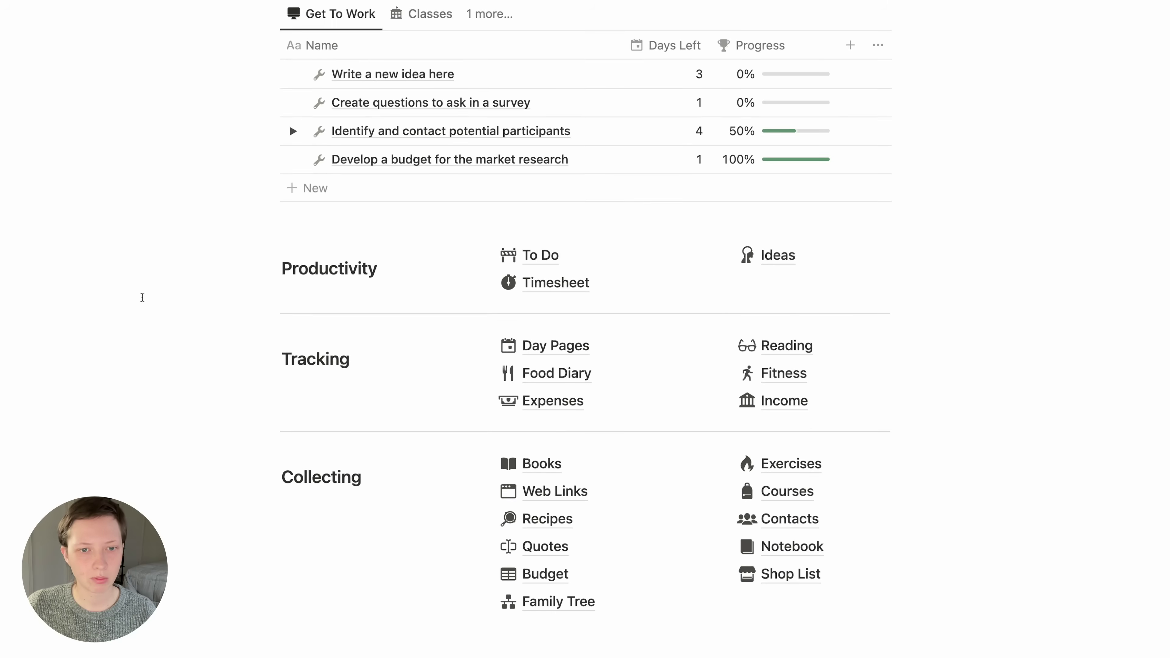
- Open the To Do page from the 2023 Starter page and copy the link to its Get To Work view
scroll(143, 297, "up", 4)
scroll(143, 297, "up", 2)
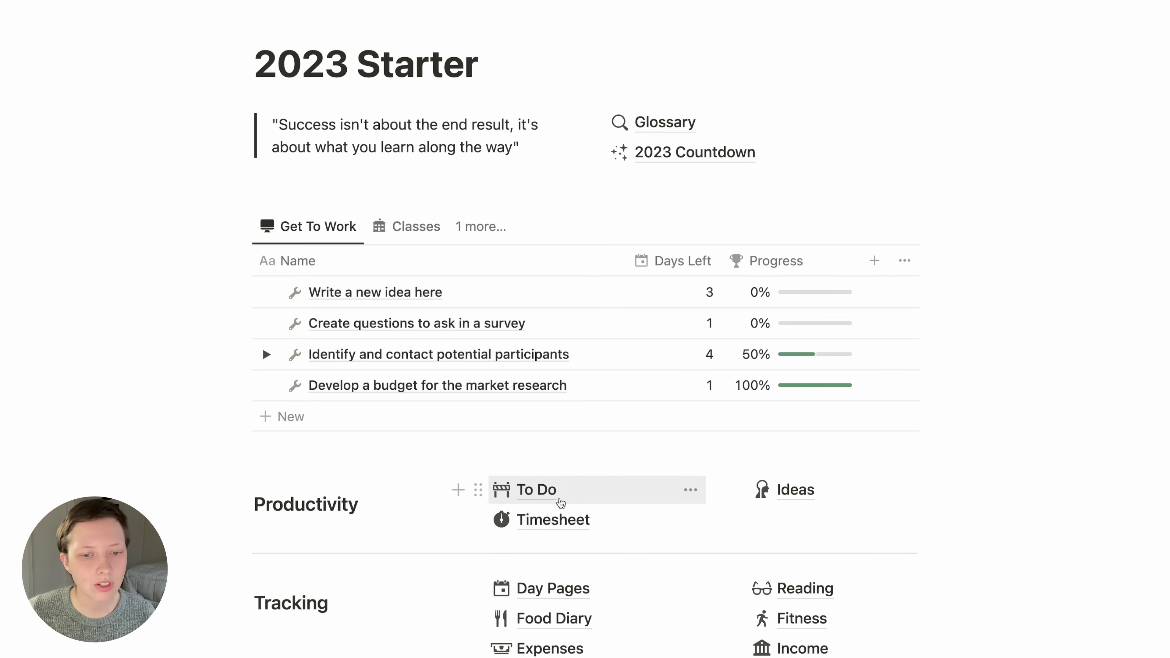
left_click(548, 490)
left_click(265, 102)
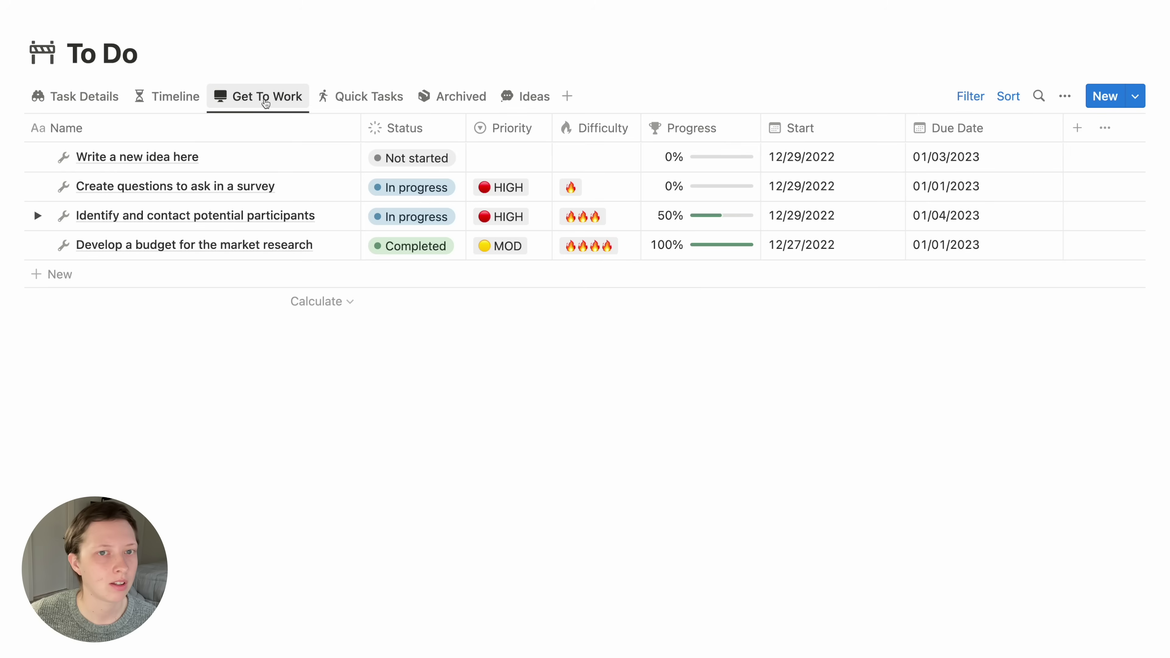
left_click(277, 100)
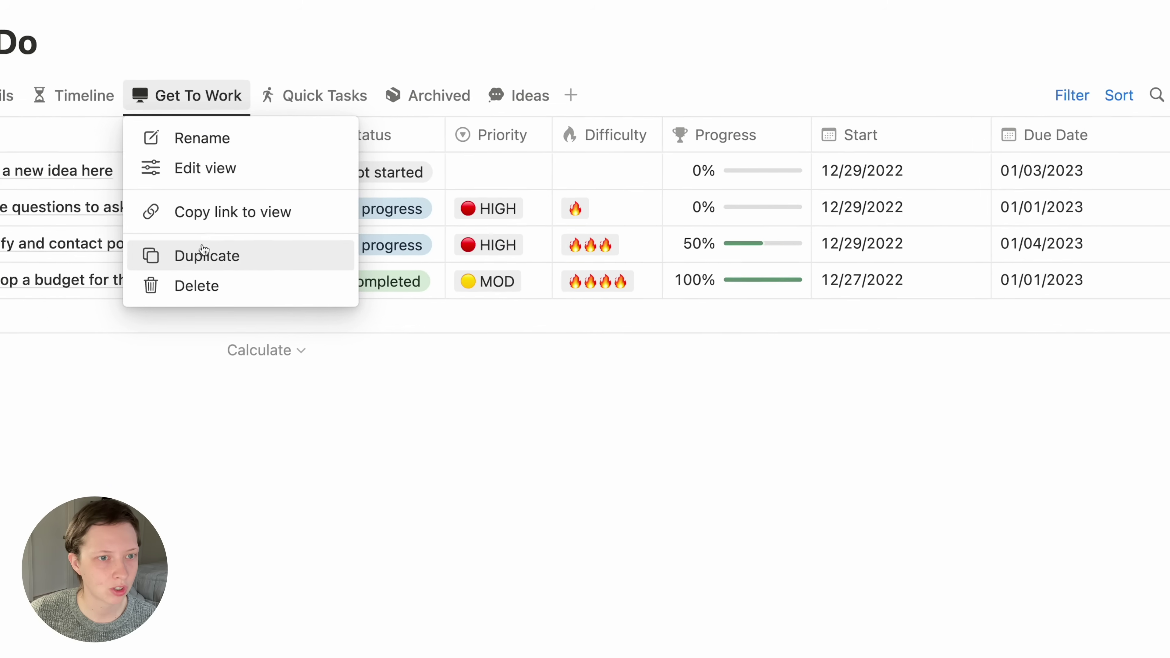
left_click(278, 196)
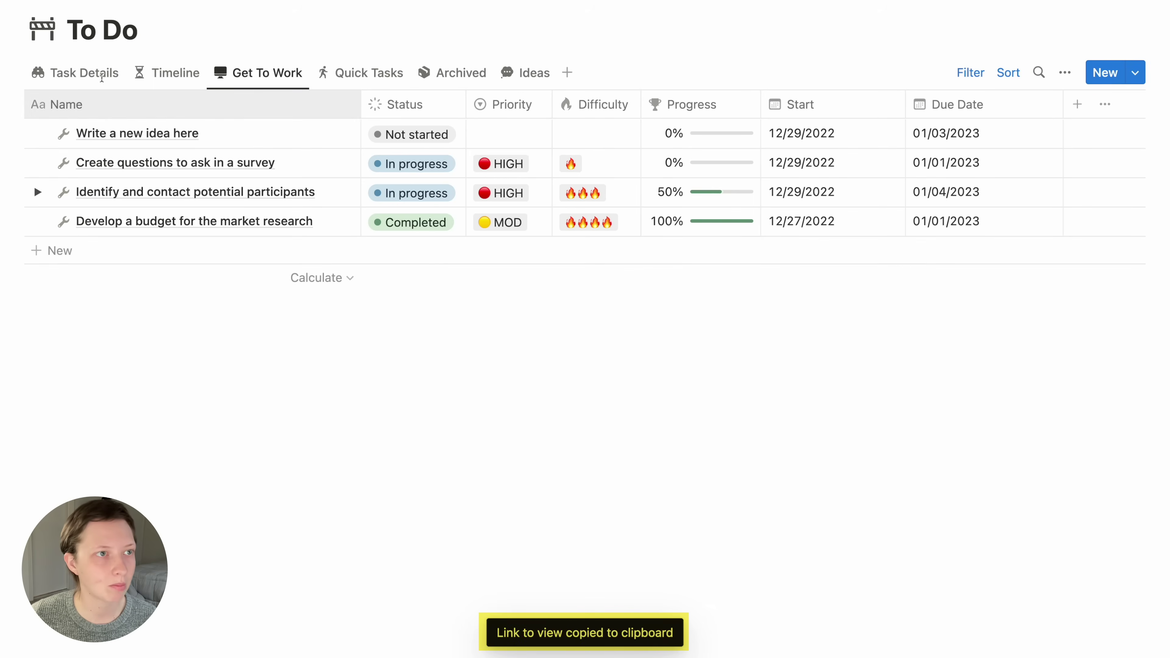
- Paste the link below the 2023 Starter quote as a linked database view copying Get To Work, and move it out to full page width
left_click(171, 1)
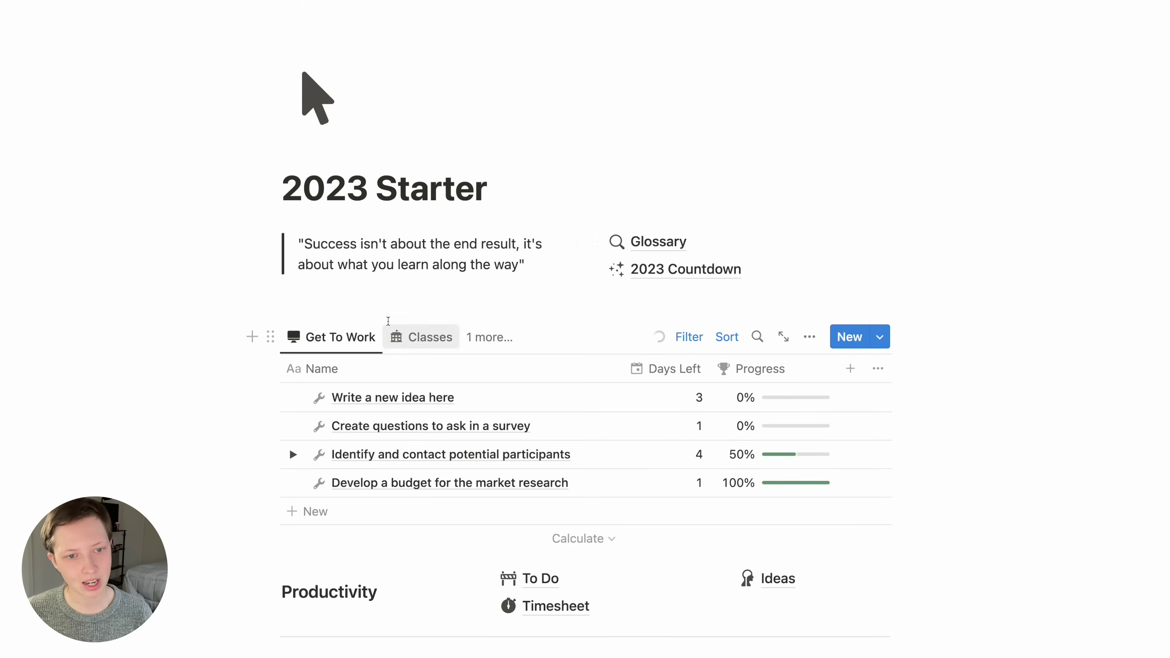
left_click(332, 313)
key("ctrl+v")
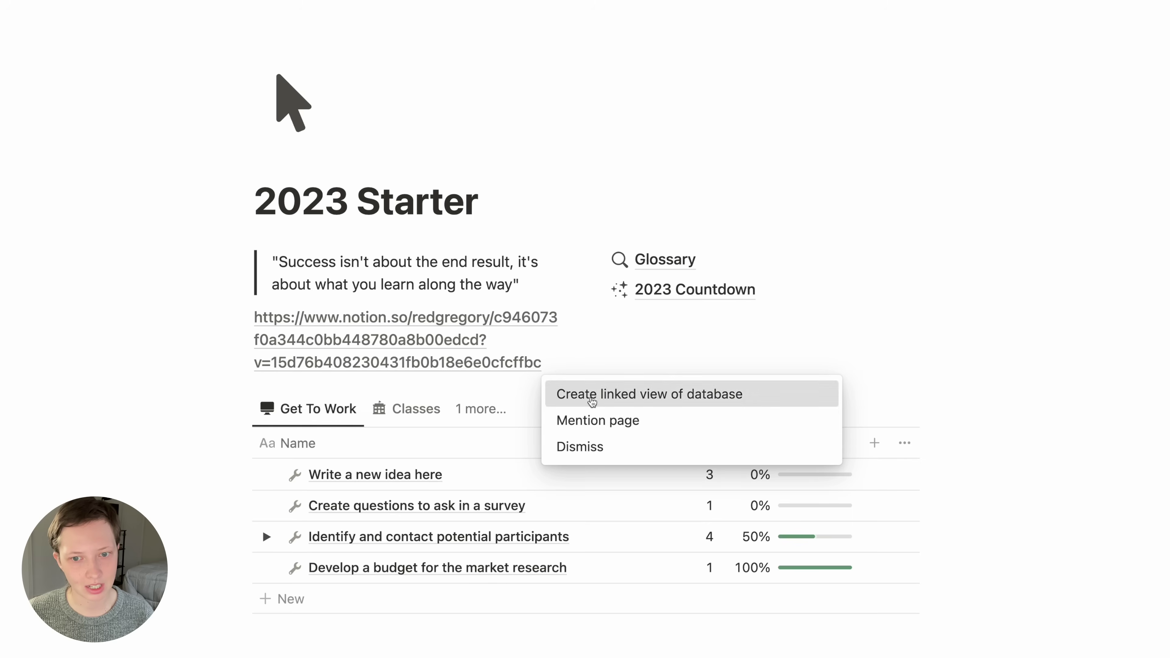
left_click(592, 402)
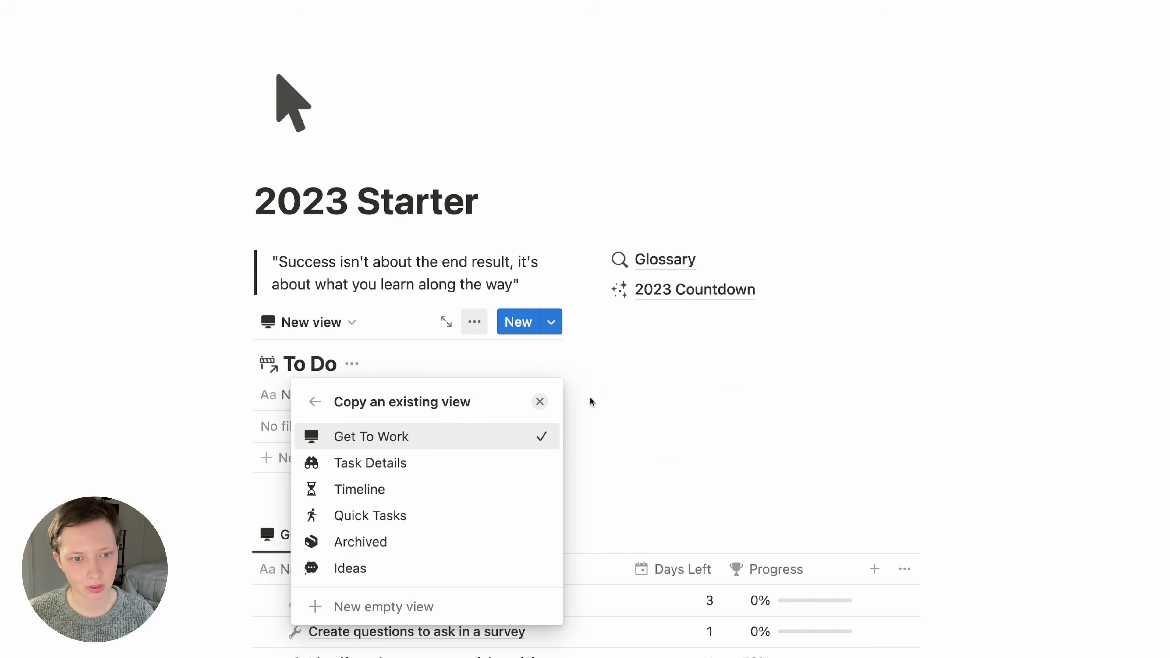
left_click(356, 443)
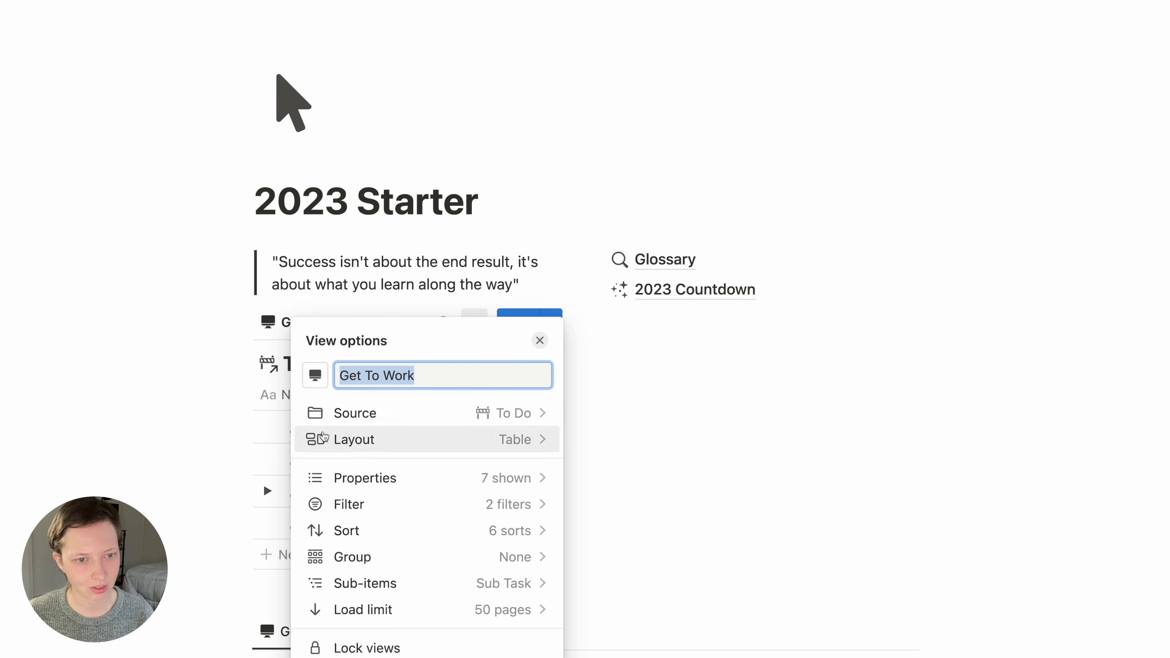
left_click(165, 392)
left_click_drag(245, 321, 297, 613)
left_click(145, 445)
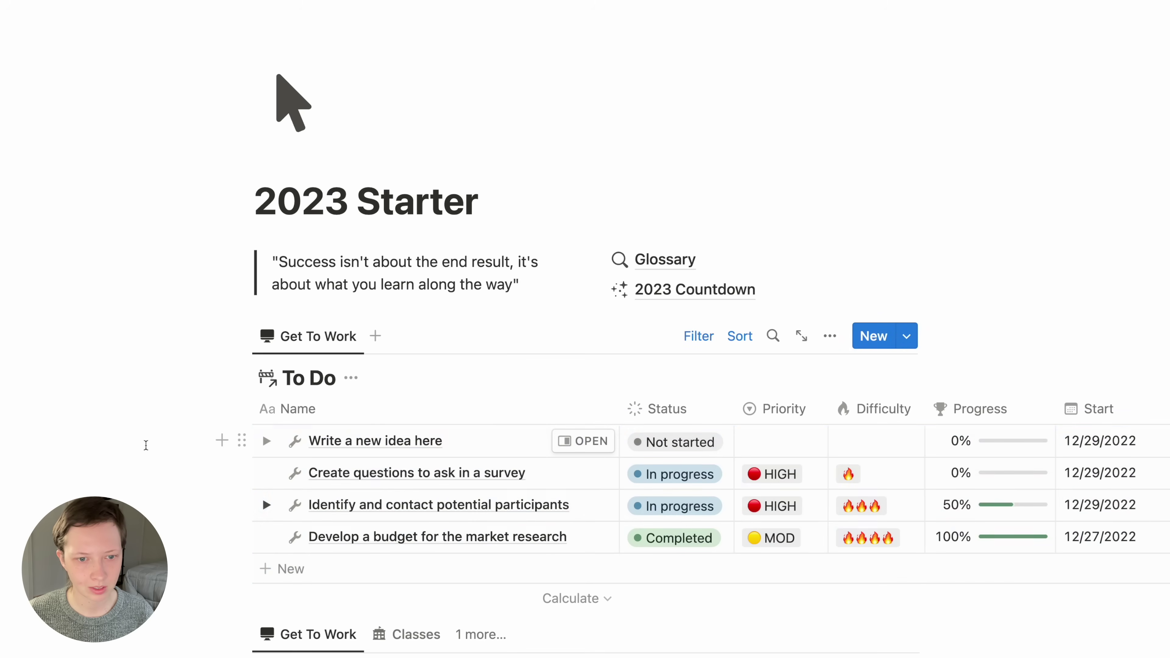
- Hide the Priority and Difficulty properties in the newly linked Get To Work view
scroll(494, 473, "down", 5)
left_click(774, 224)
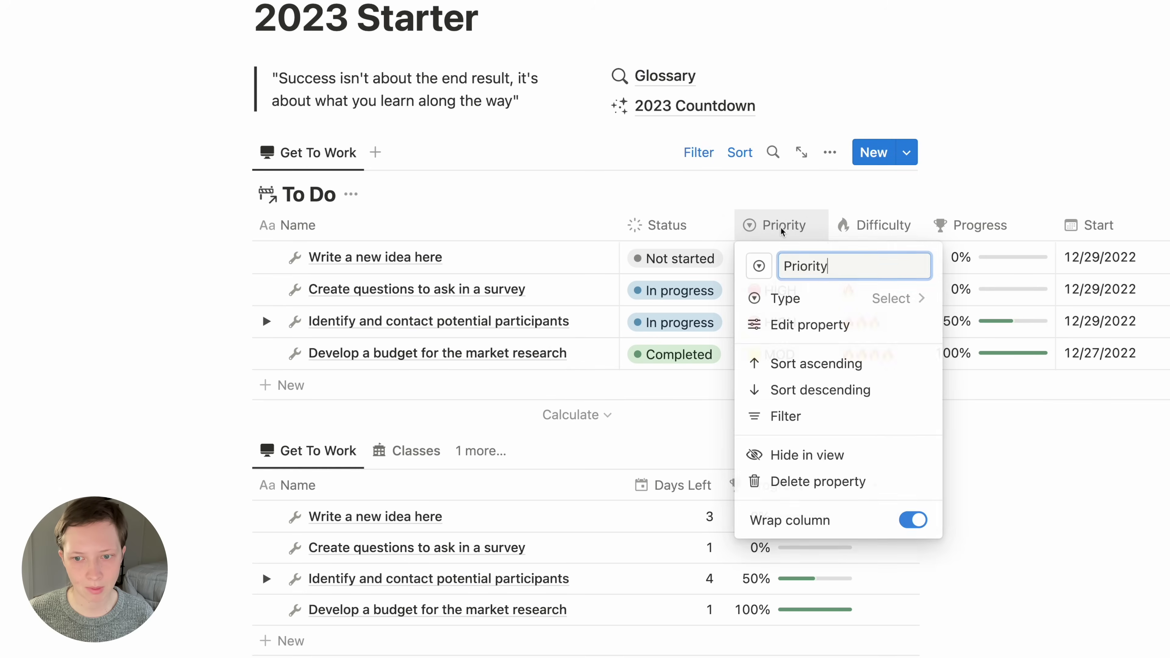
left_click(758, 453)
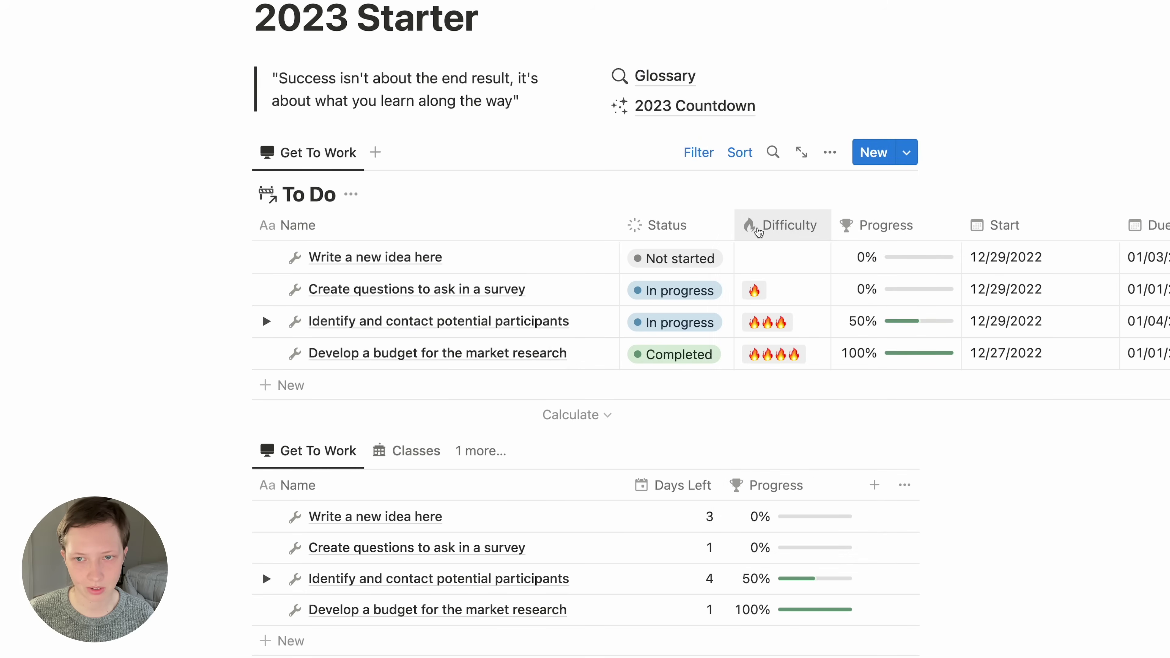
left_click(760, 225)
left_click(785, 465)
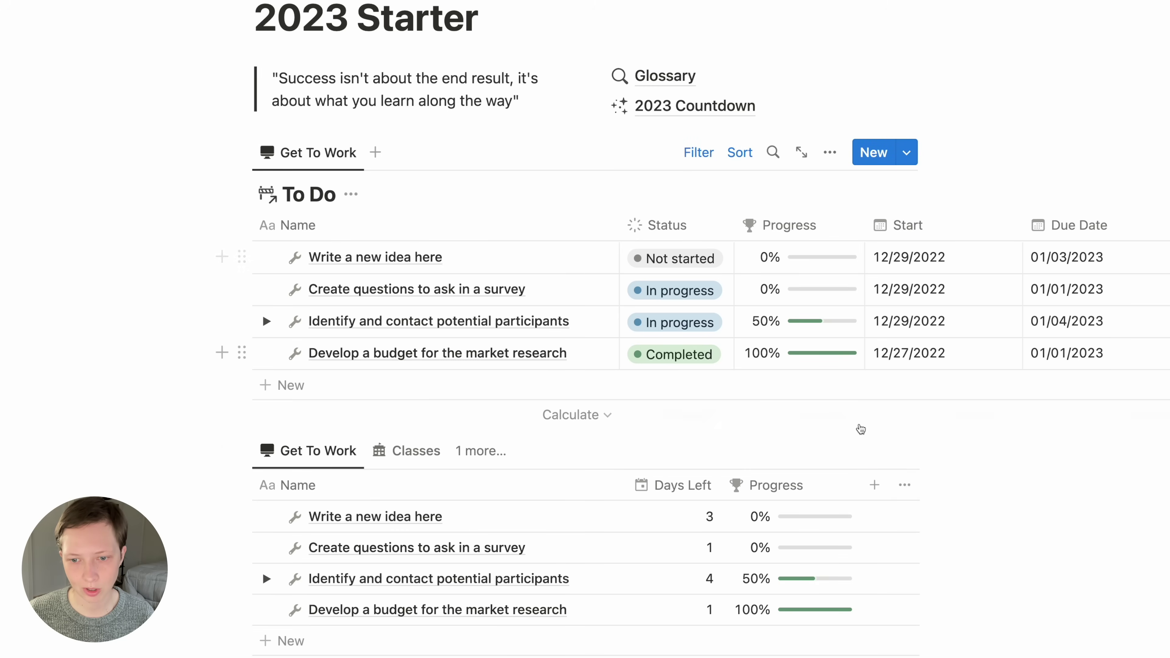
- Check the layout options of the original Get To Work view, including the database title and vertical lines settings
scroll(710, 575, "down", 3)
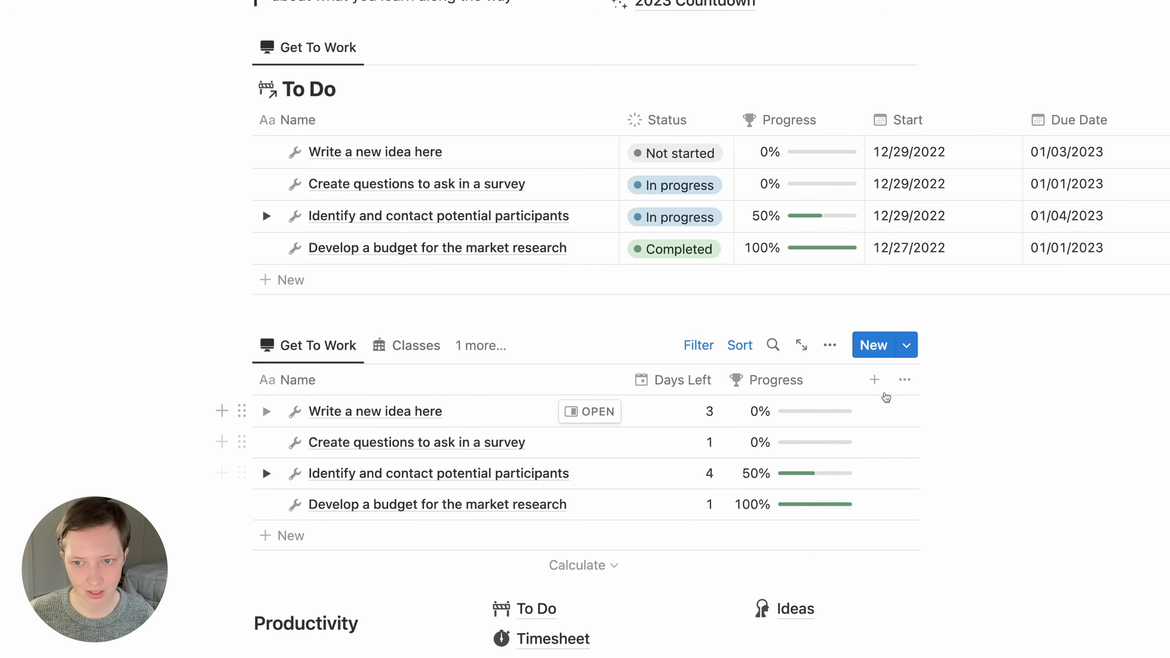
left_click(830, 344)
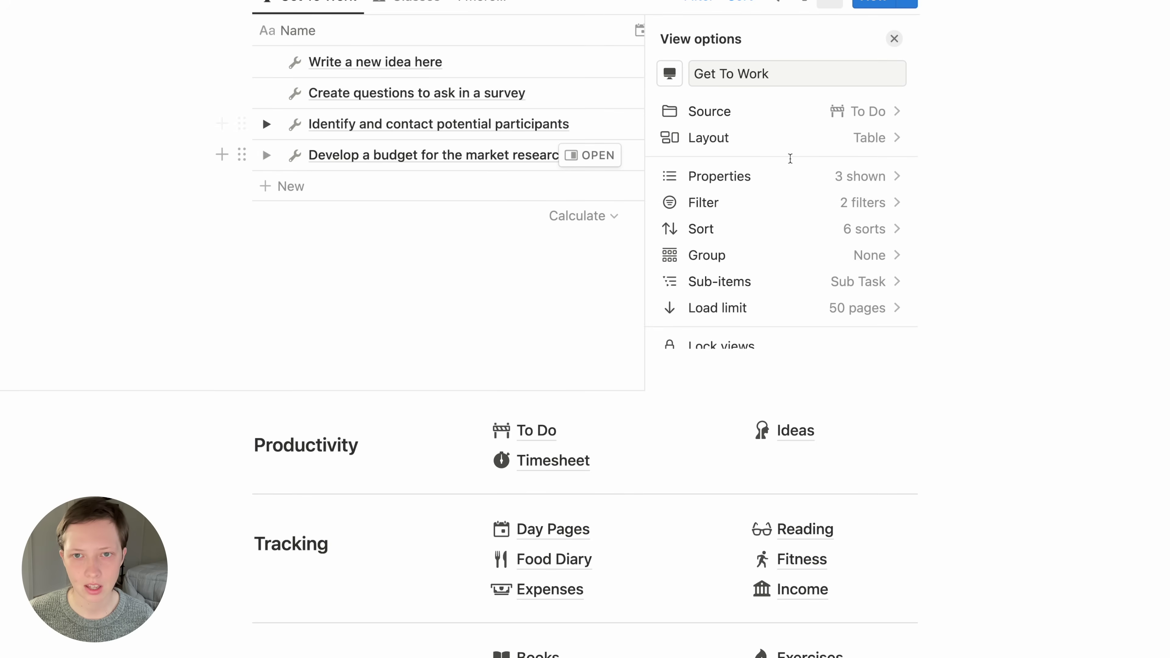
left_click(760, 149)
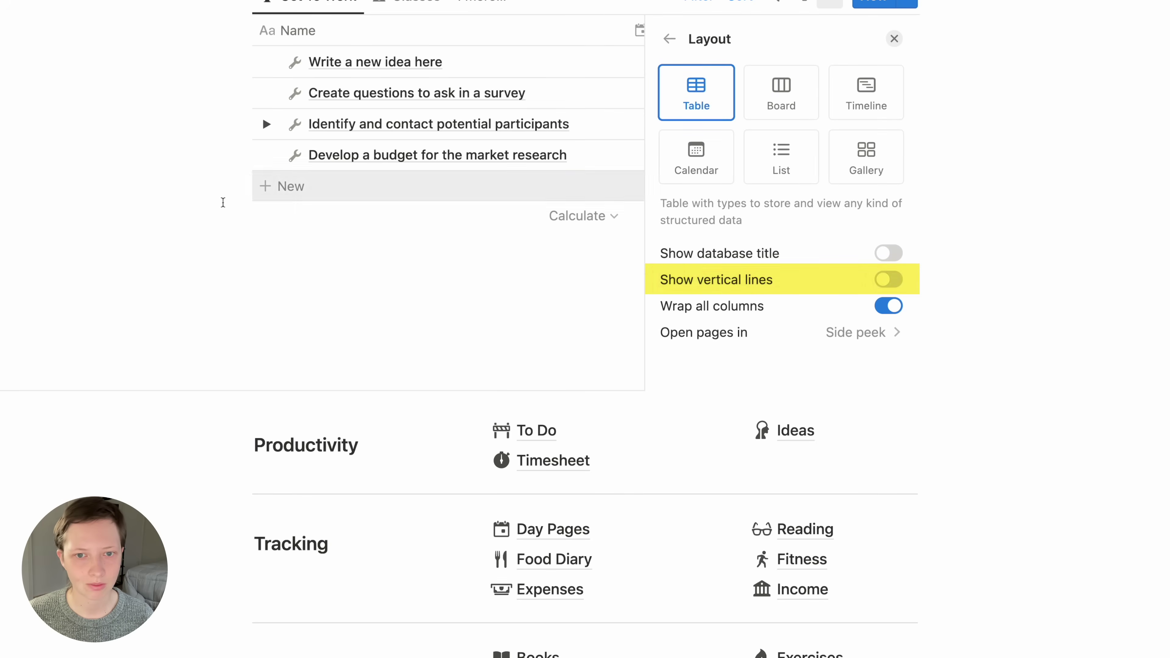
left_click(104, 256)
- Inspect the To Do and Overdue filter rules of the Get To Work view, and hide the filter bar again
scroll(104, 253, "up", 4)
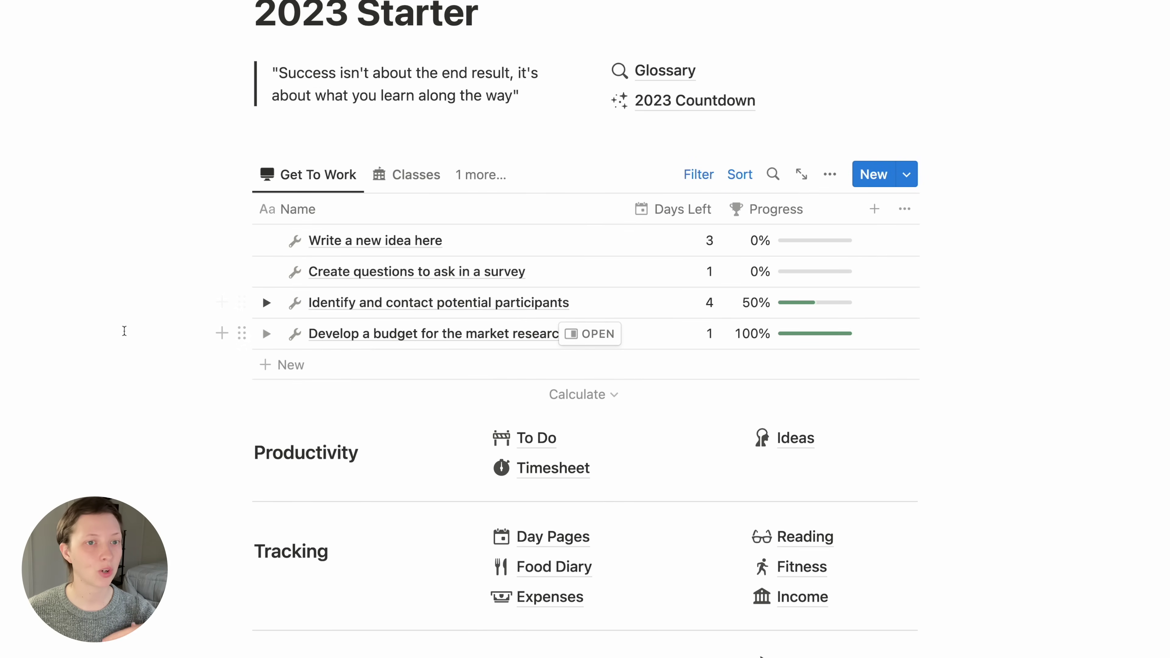
left_click(696, 175)
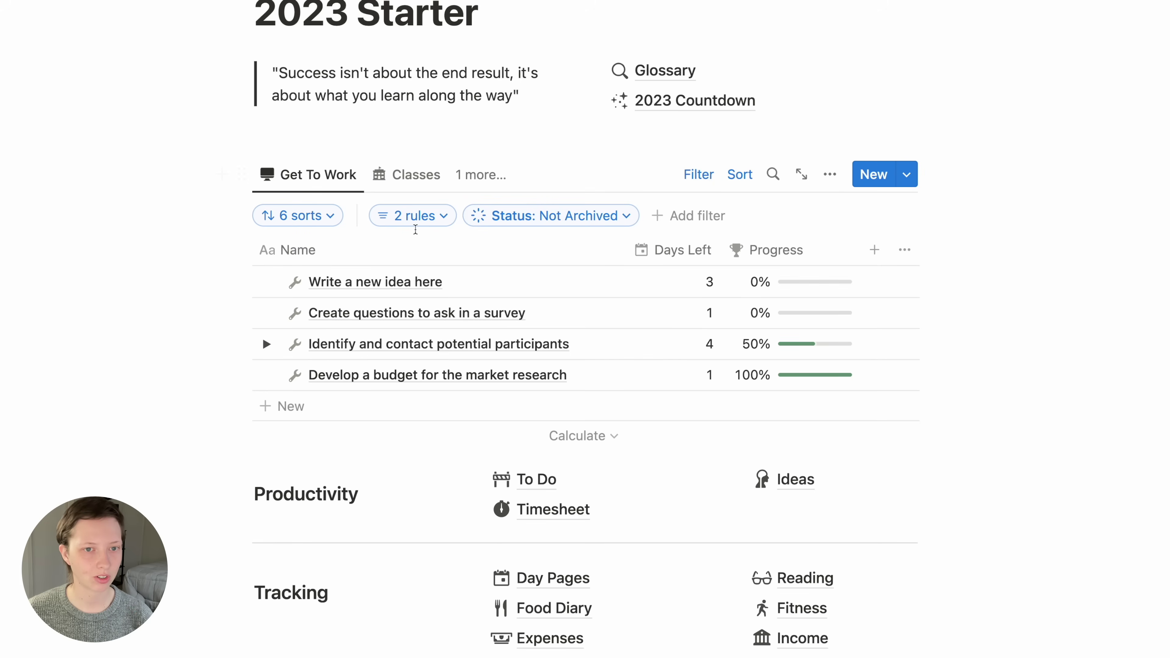
left_click(411, 223)
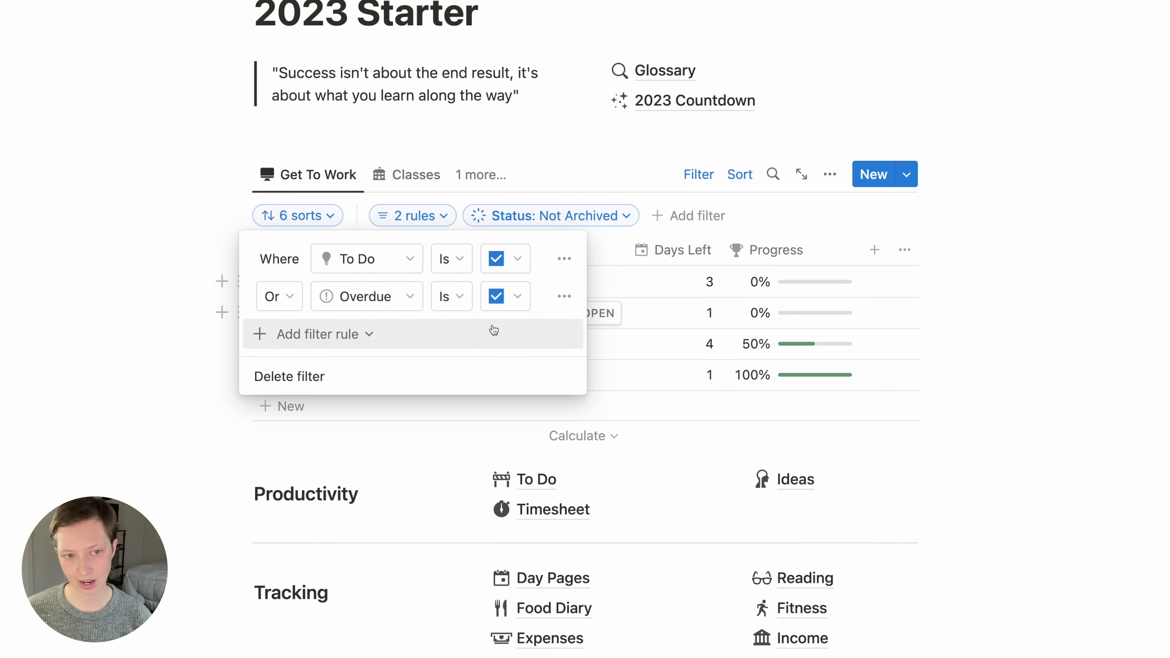
left_click(167, 285)
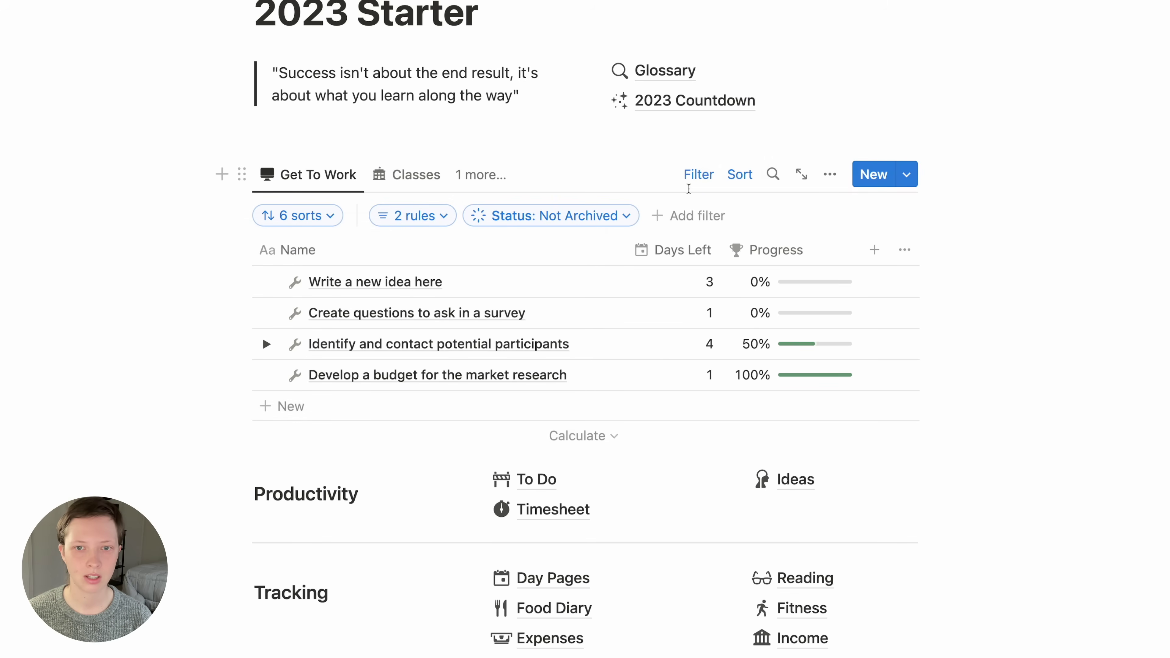
left_click(697, 178)
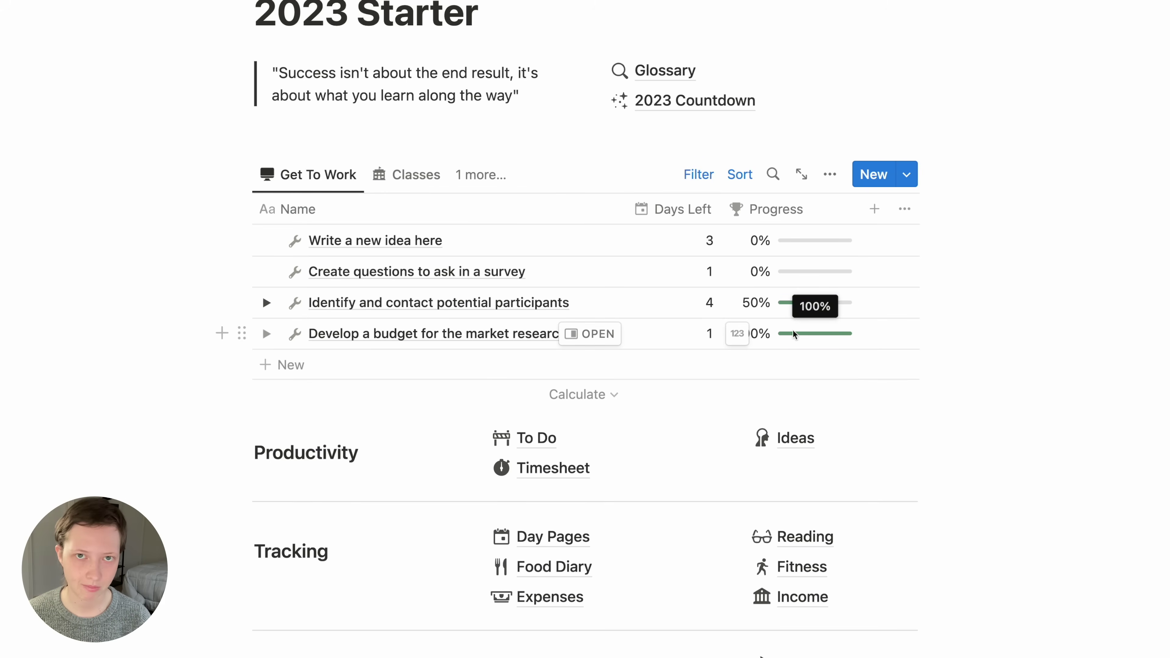
- Switch the home page task database from Get To Work to the Quick Tasks view
left_click(465, 171)
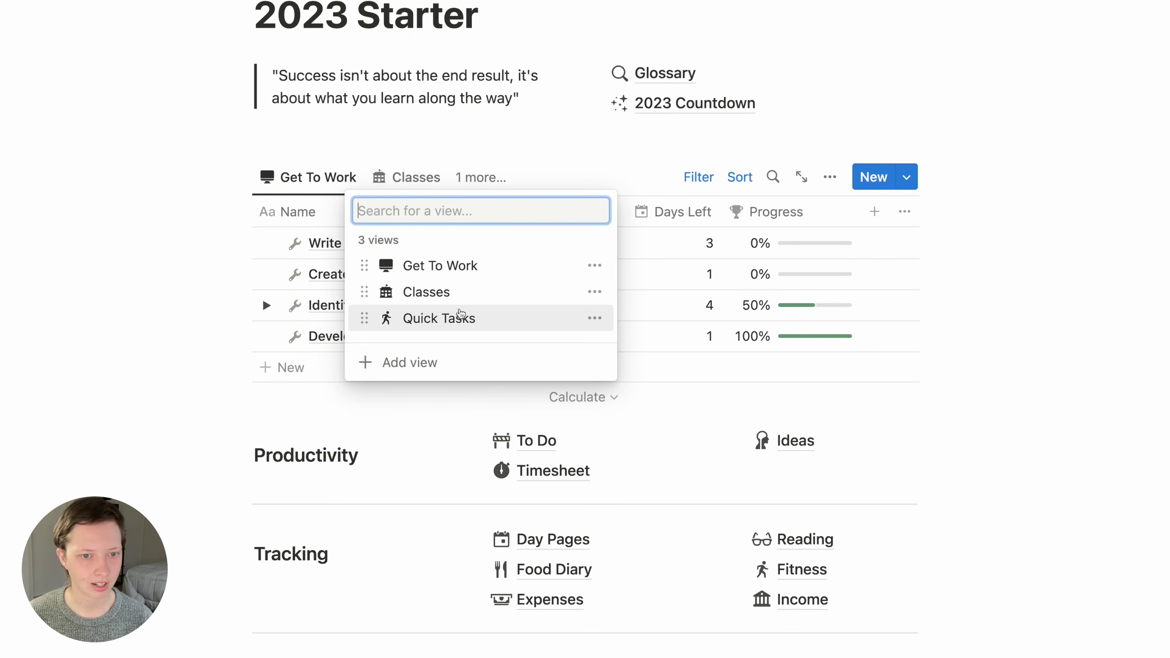
left_click(452, 327)
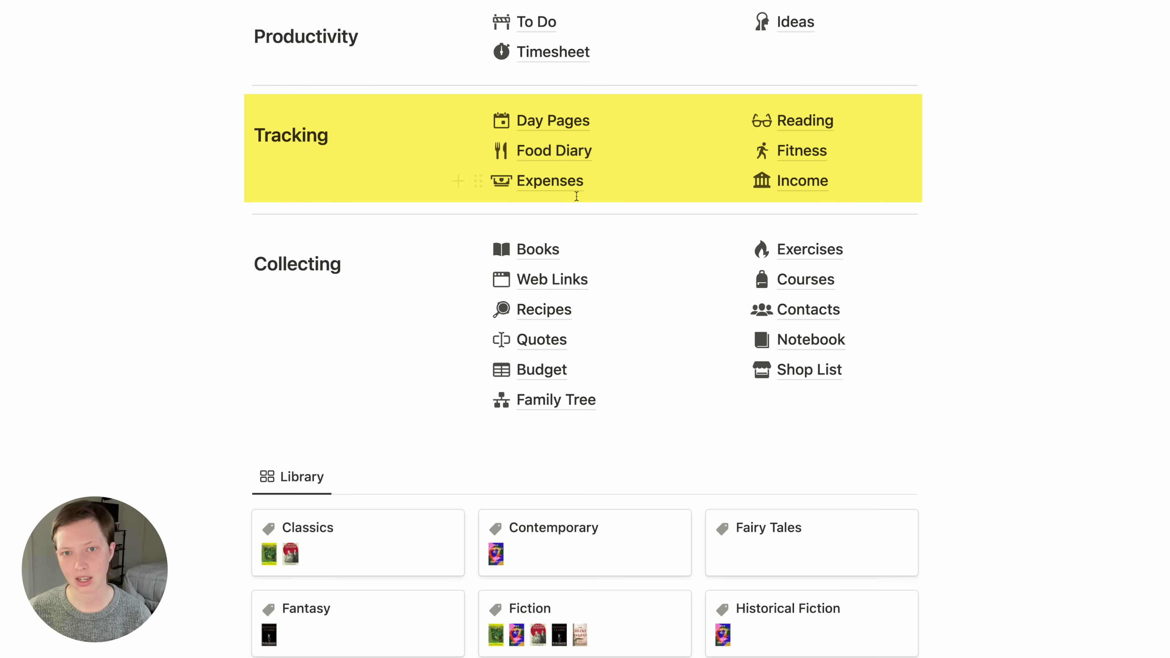
- Open the January page from the home page's Months gallery as a full page, and review its properties and daily tables
scroll(612, 197, "down", 10)
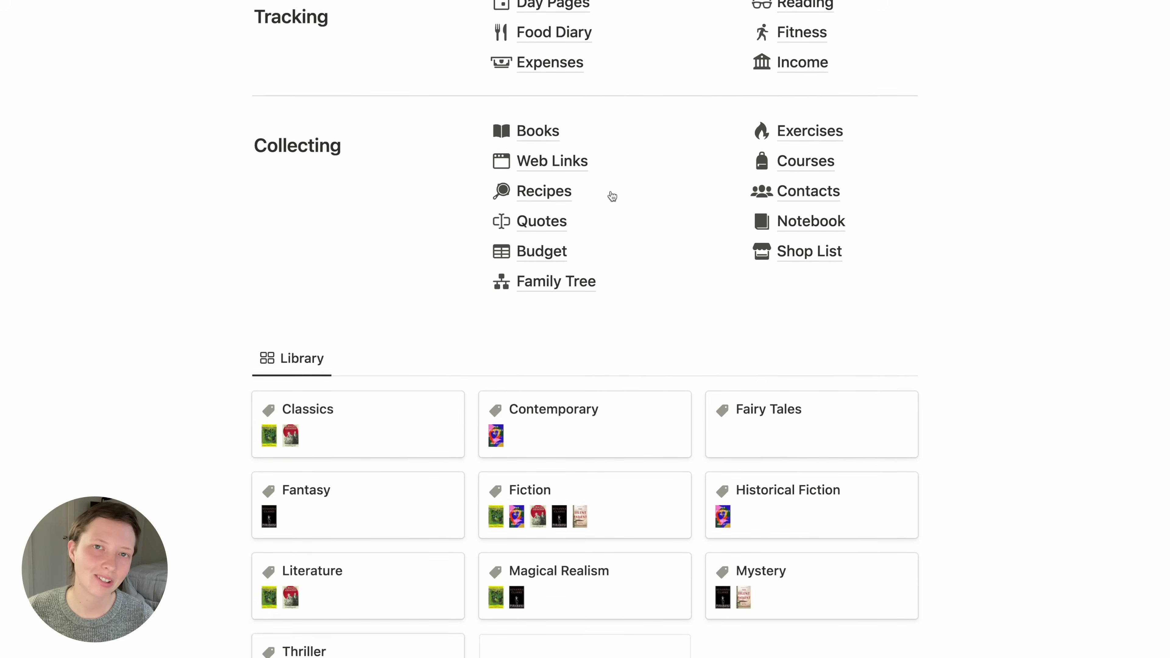
scroll(613, 197, "down", 15)
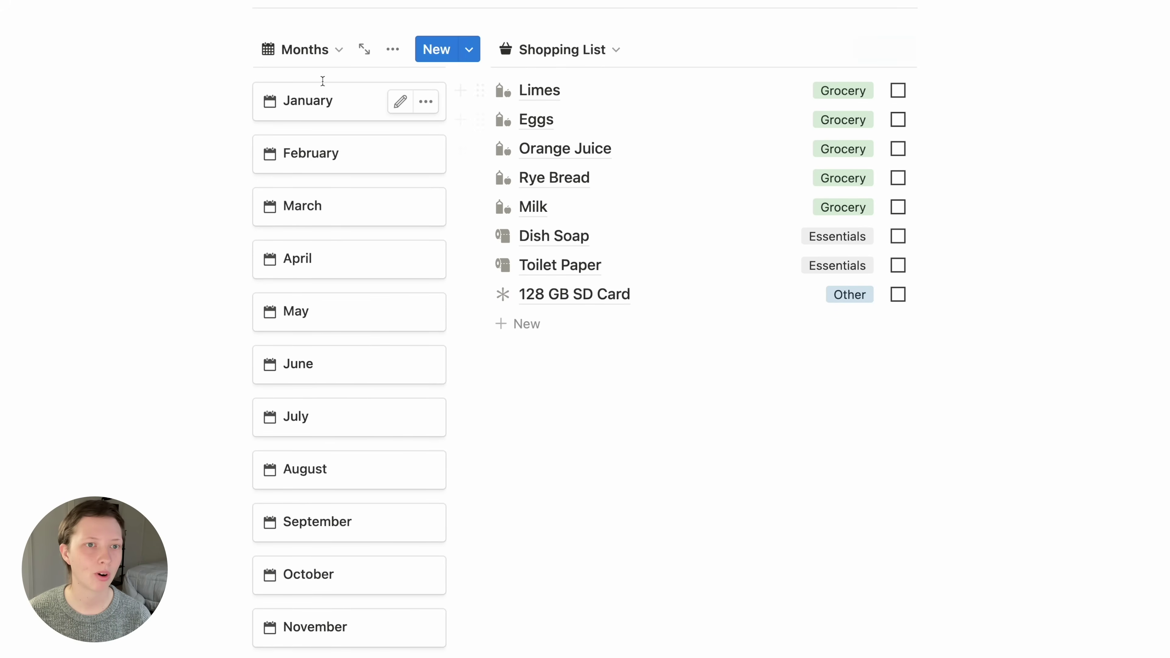
scroll(328, 318, "down", 1)
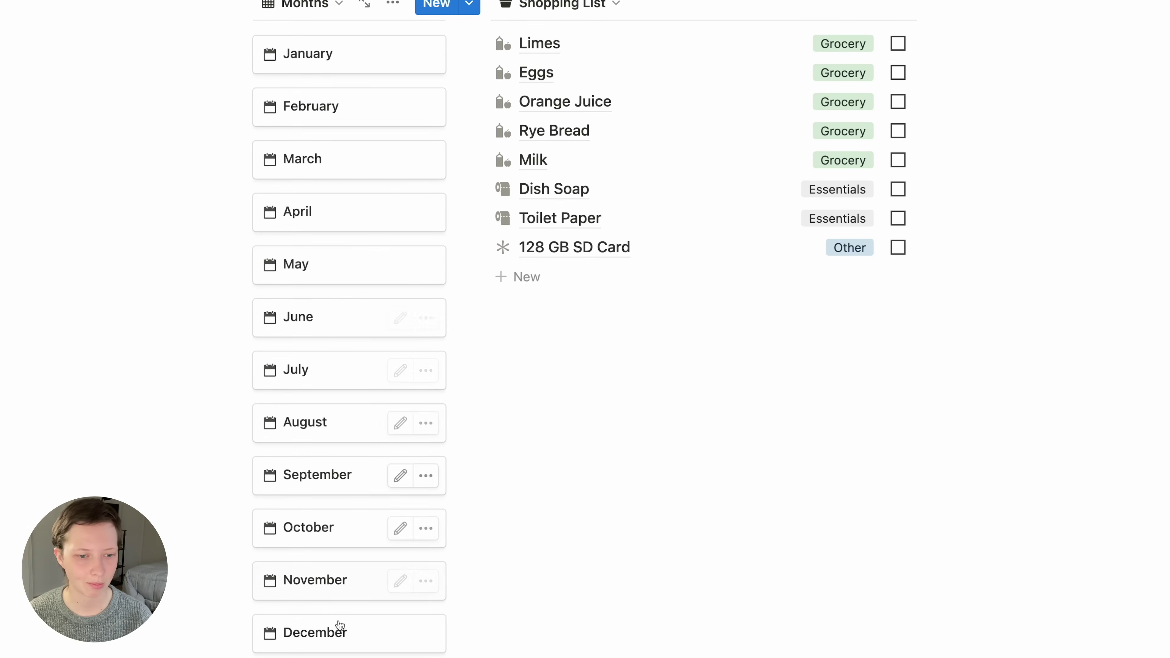
scroll(346, 640, "up", 1)
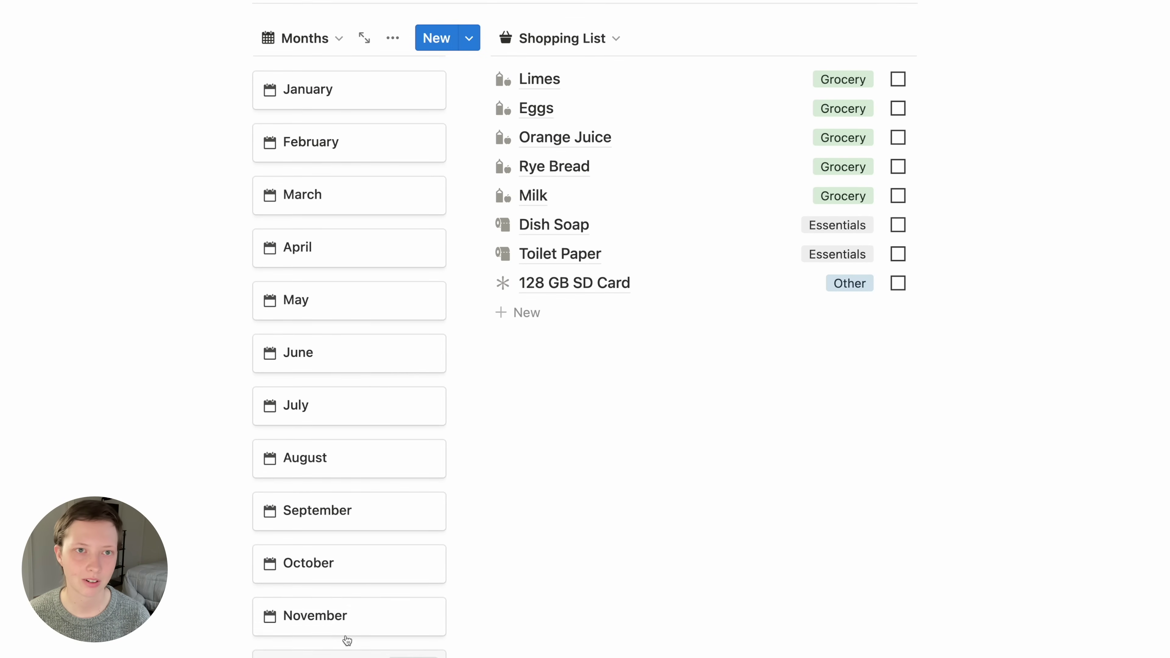
left_click(336, 89)
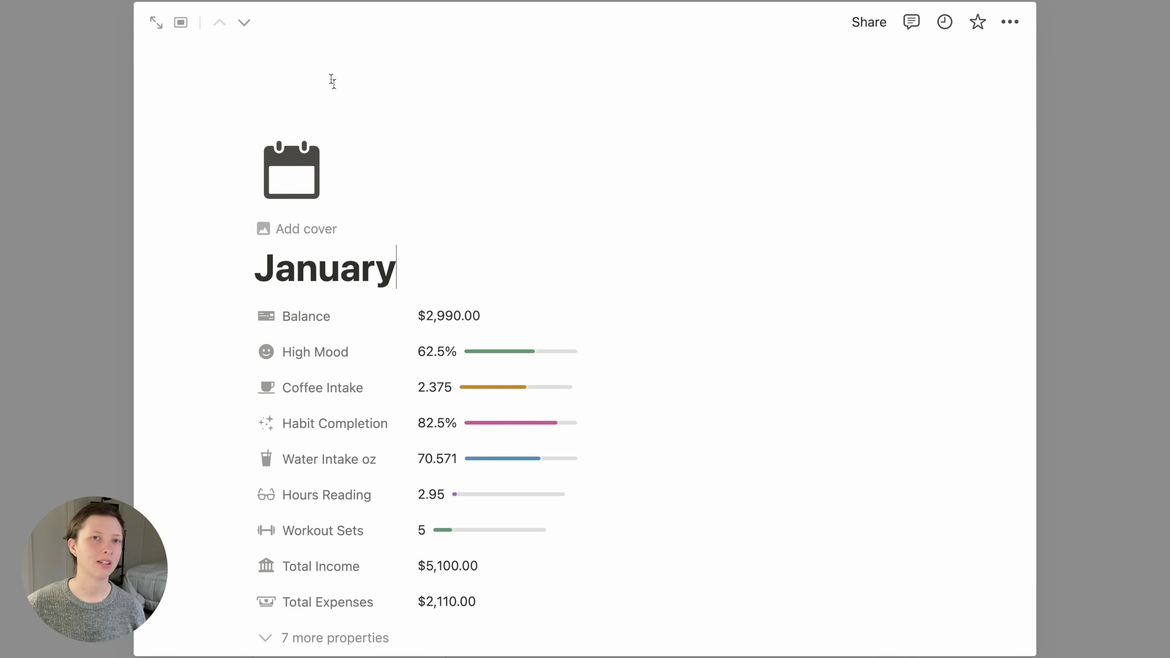
left_click(157, 22)
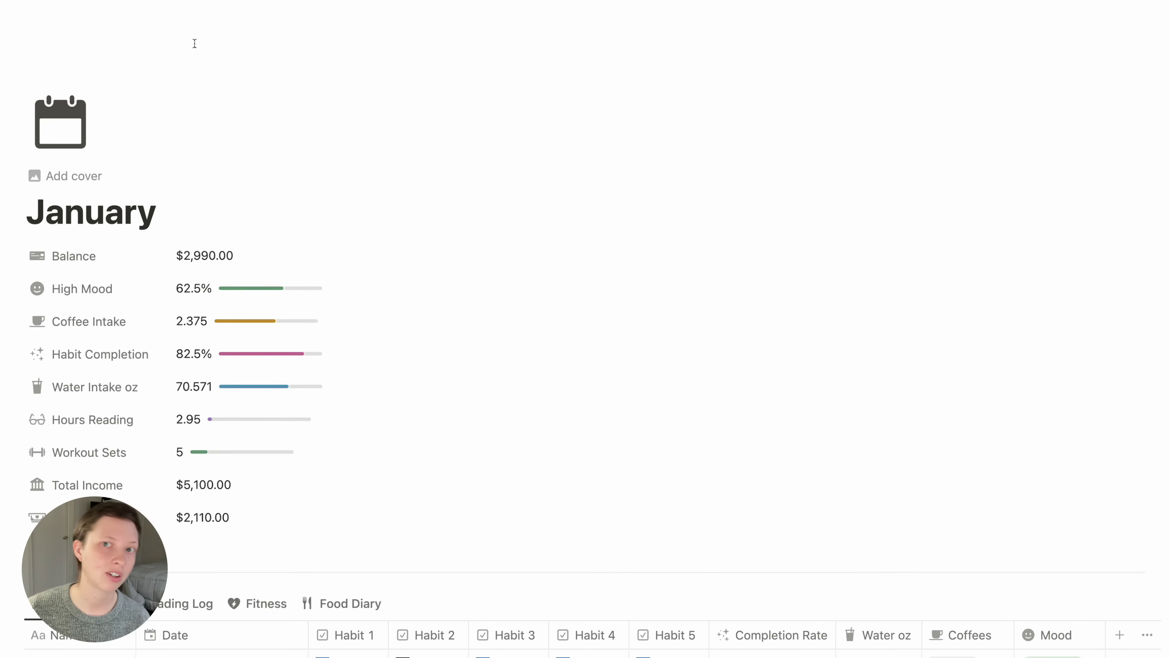
scroll(195, 43, "down", 5)
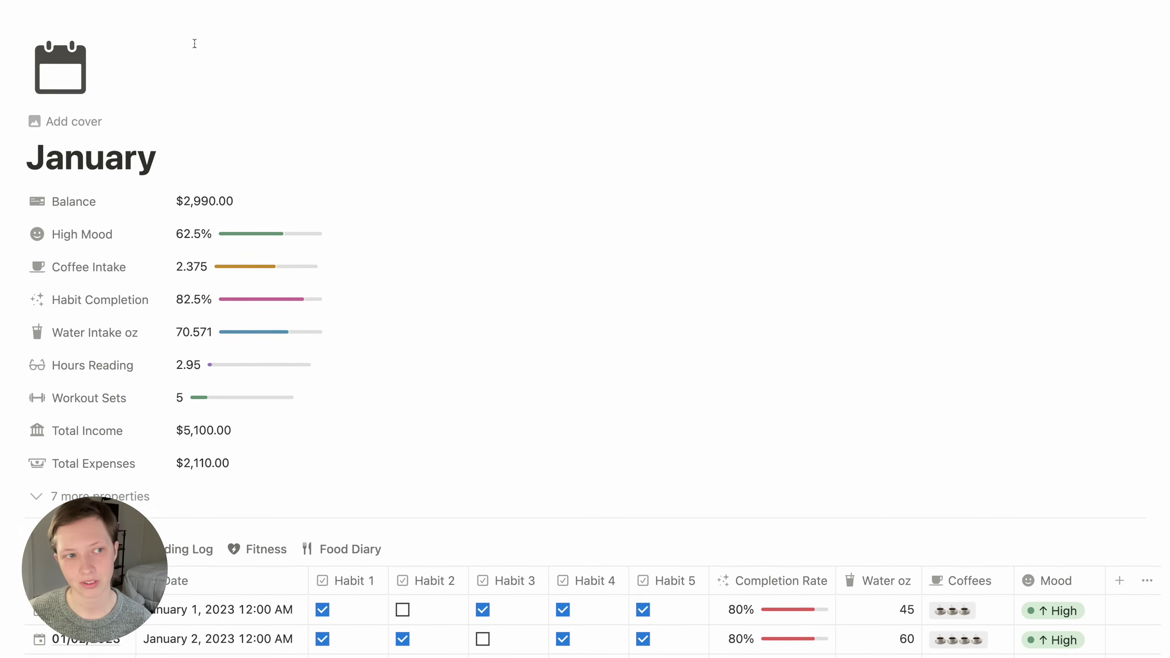
scroll(195, 44, "down", 7)
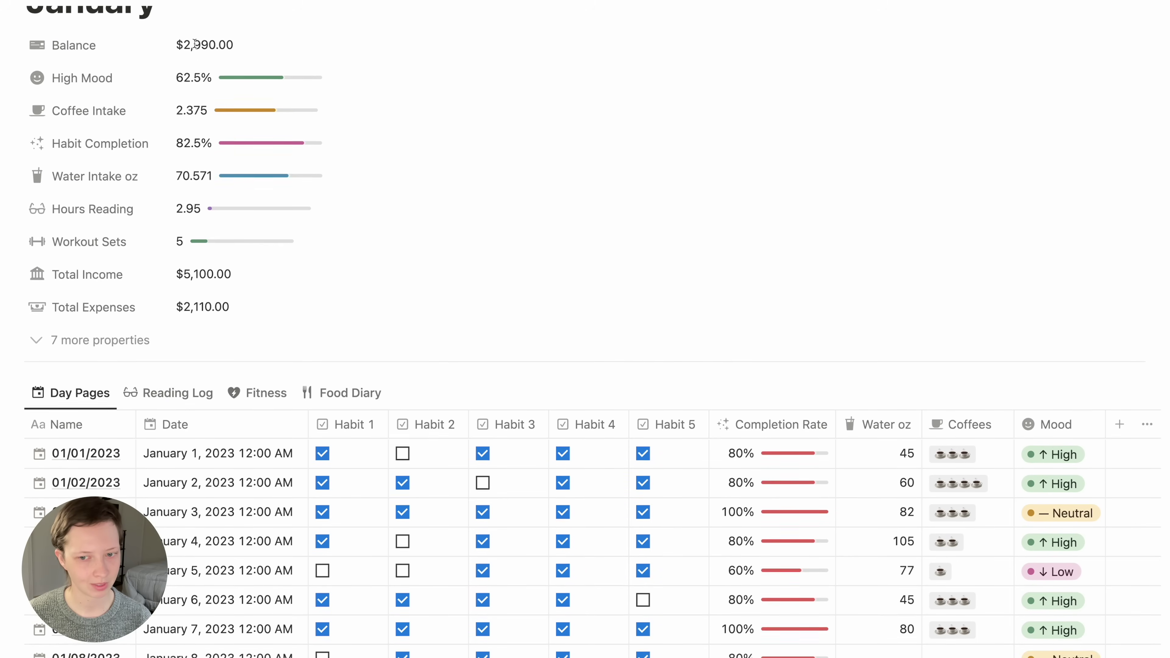
scroll(195, 46, "down", 10)
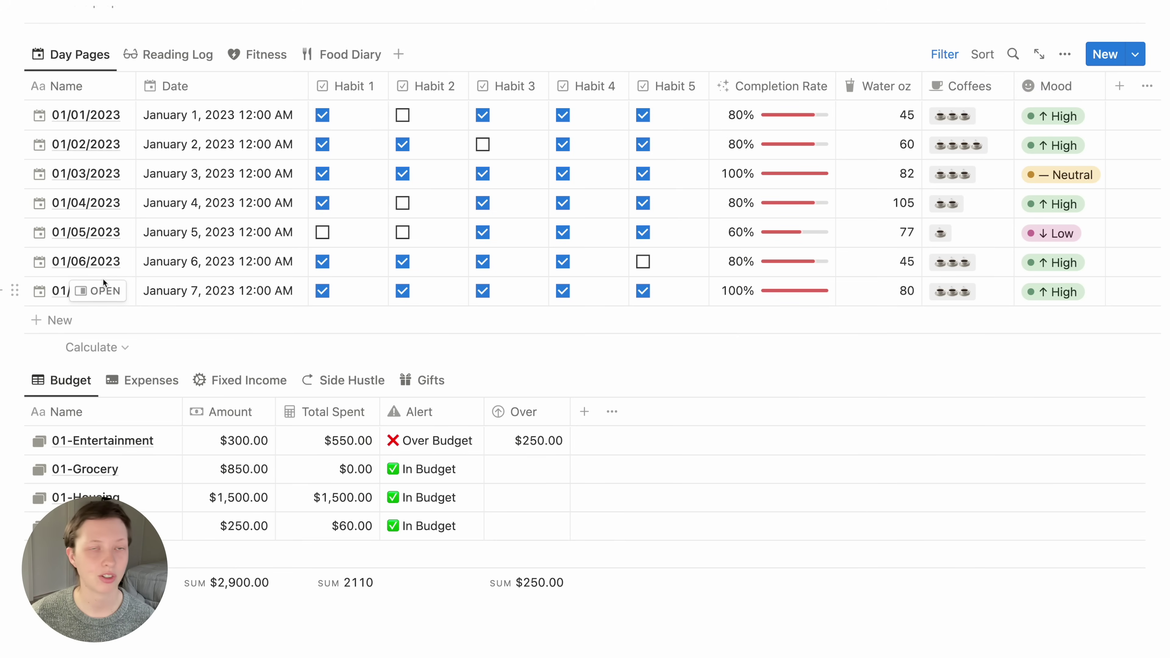
- View the Reading Log and Fitness tables on the January page, and return to Day Pages
left_click(173, 53)
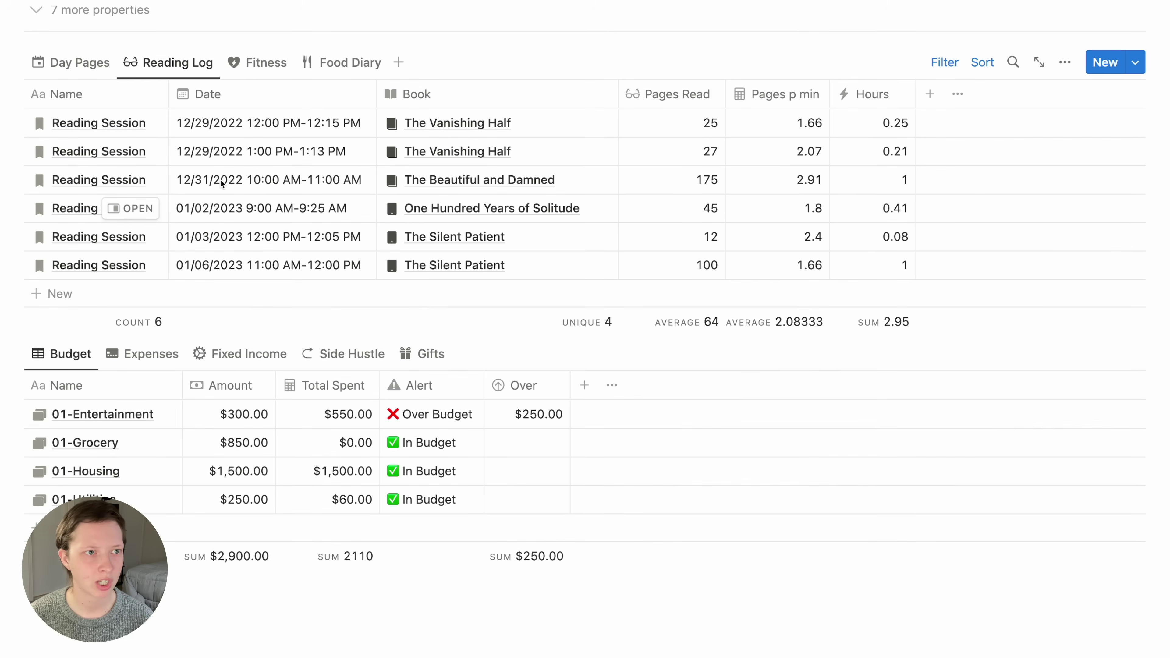
left_click(260, 64)
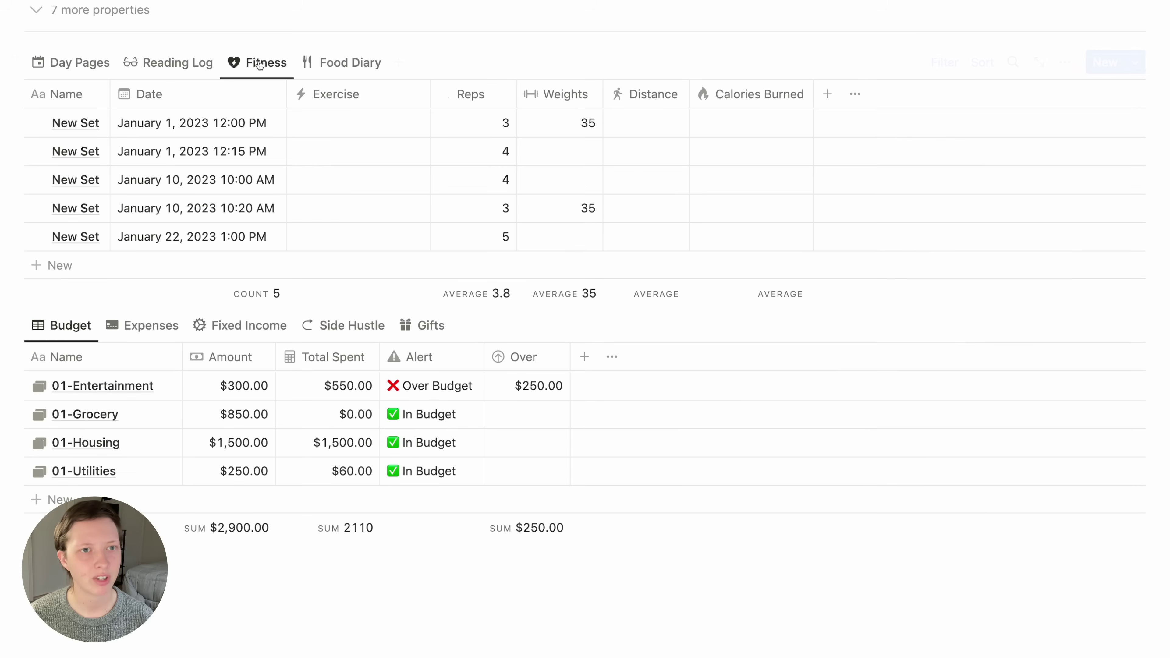
left_click(68, 69)
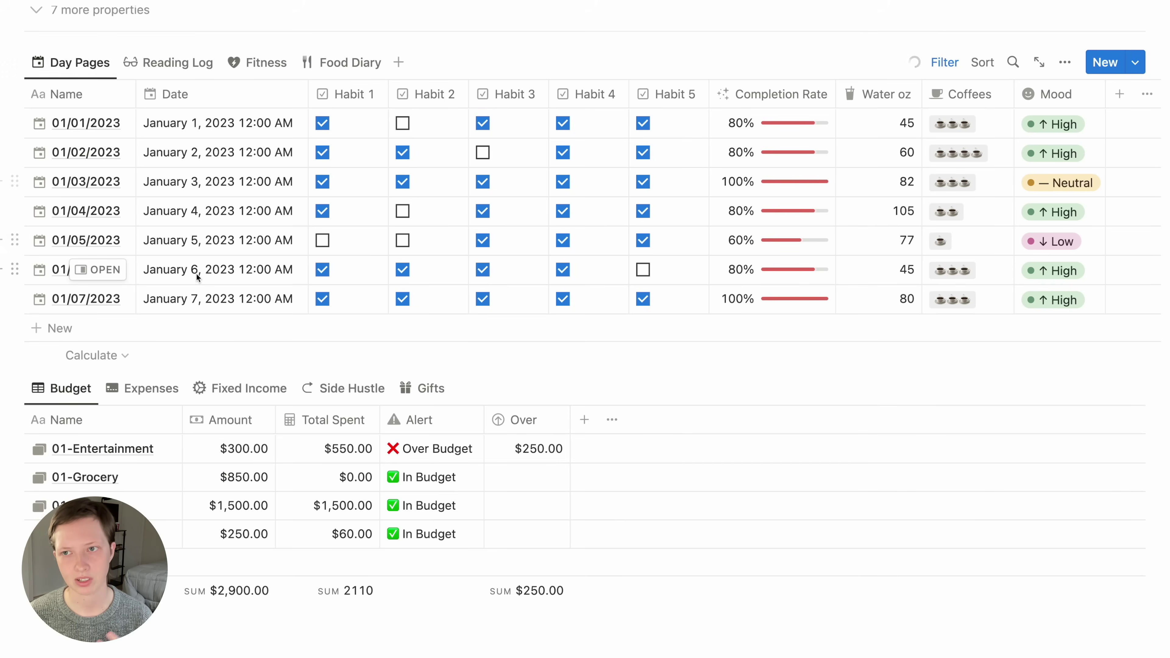
- Review January's Expenses, Fixed Income, Side Hustle and Gifts views, and return to the Budget view
scroll(196, 272, "down", 1)
scroll(197, 274, "down", 3)
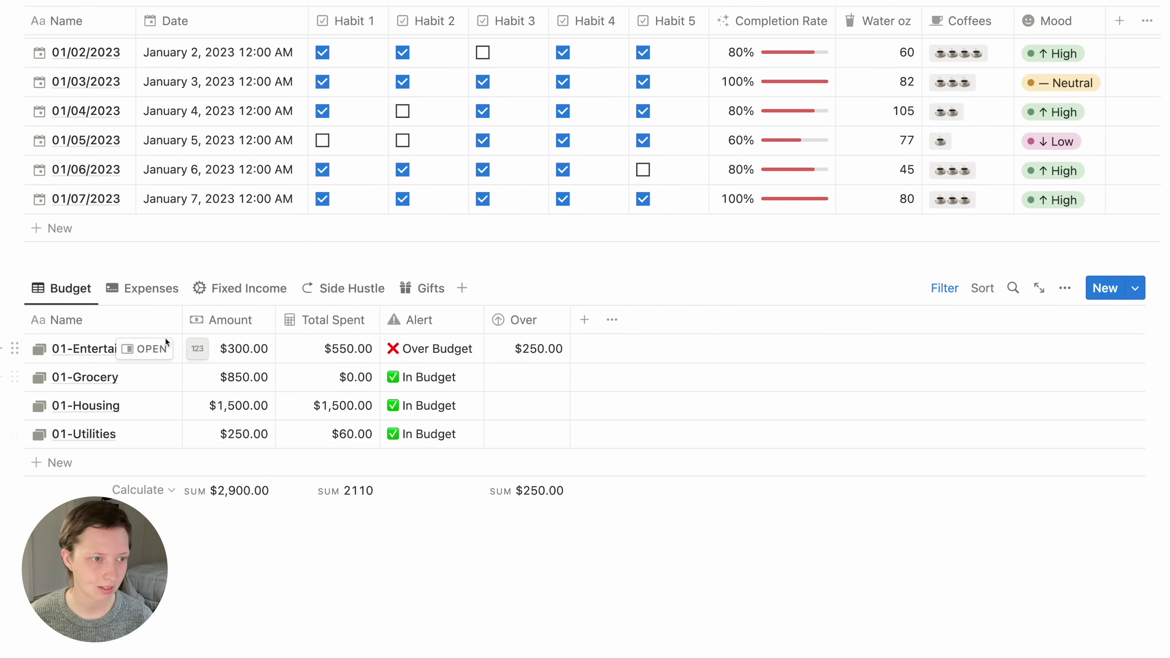
left_click(129, 288)
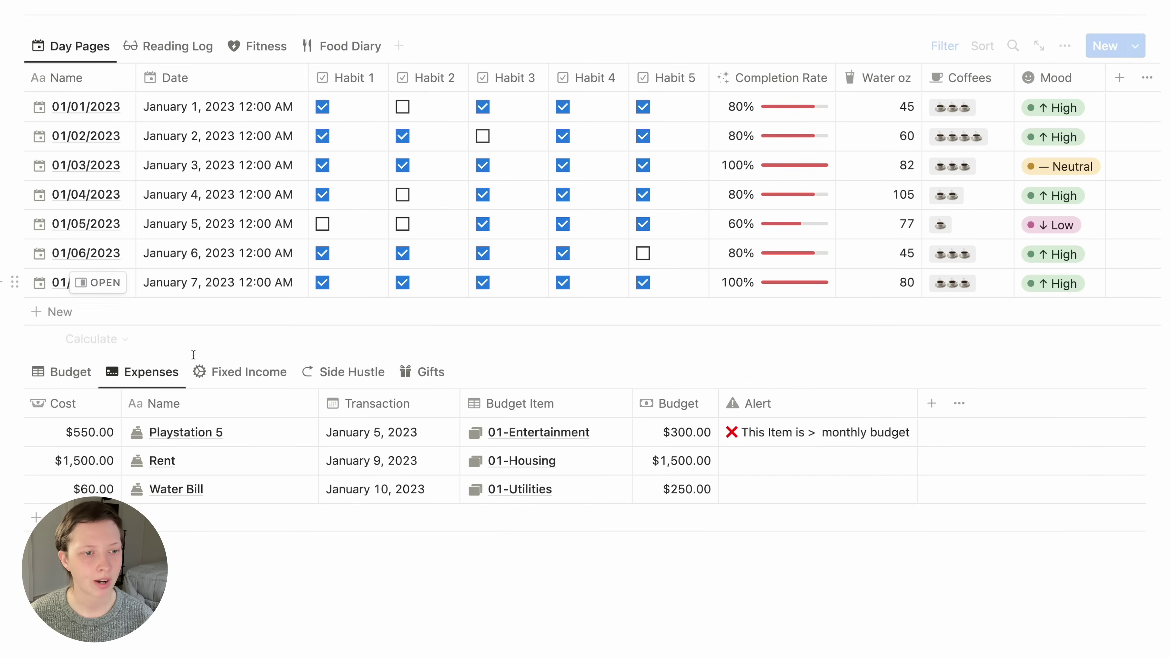
left_click(243, 374)
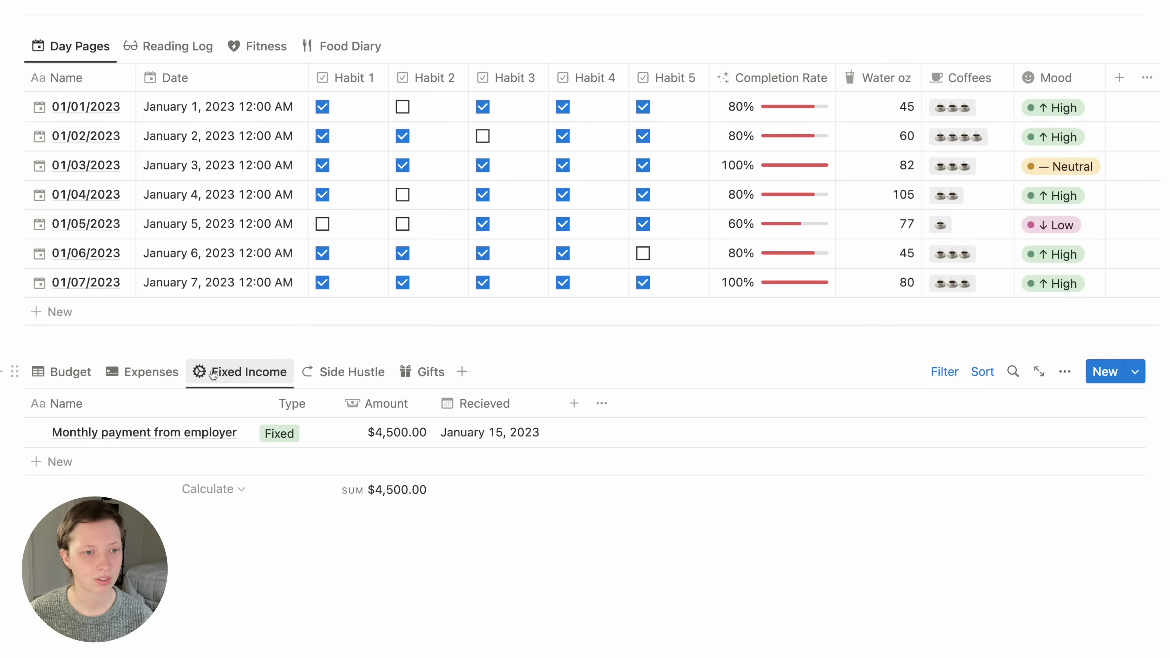
left_click(343, 373)
left_click(420, 376)
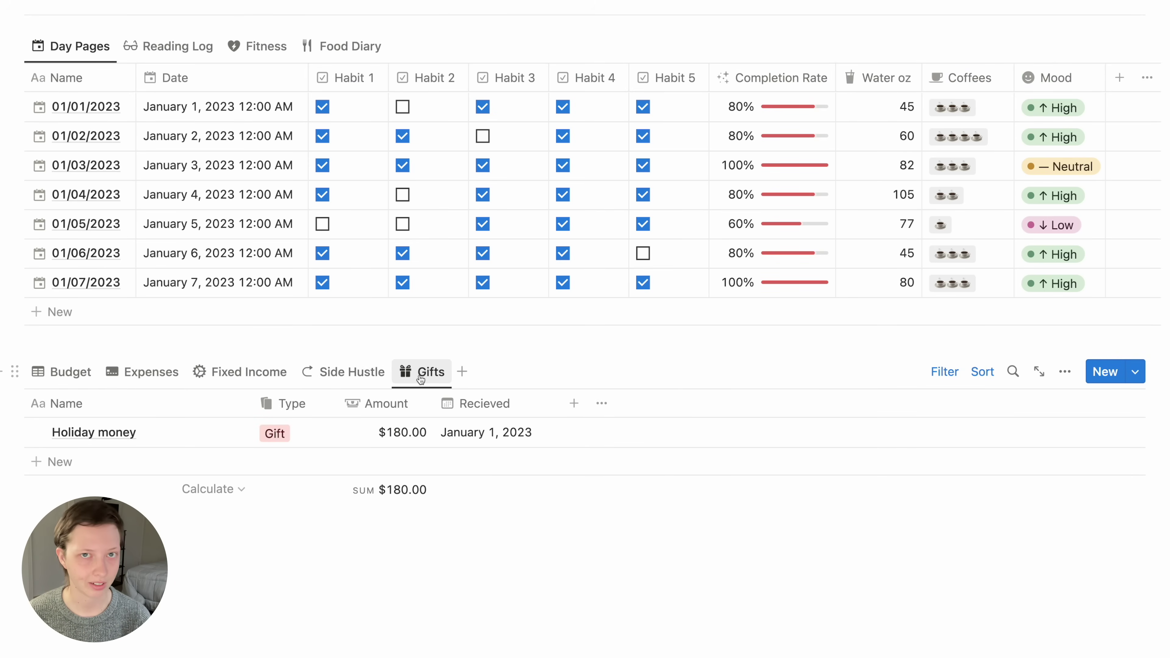
left_click(62, 376)
scroll(62, 376, "up", 10)
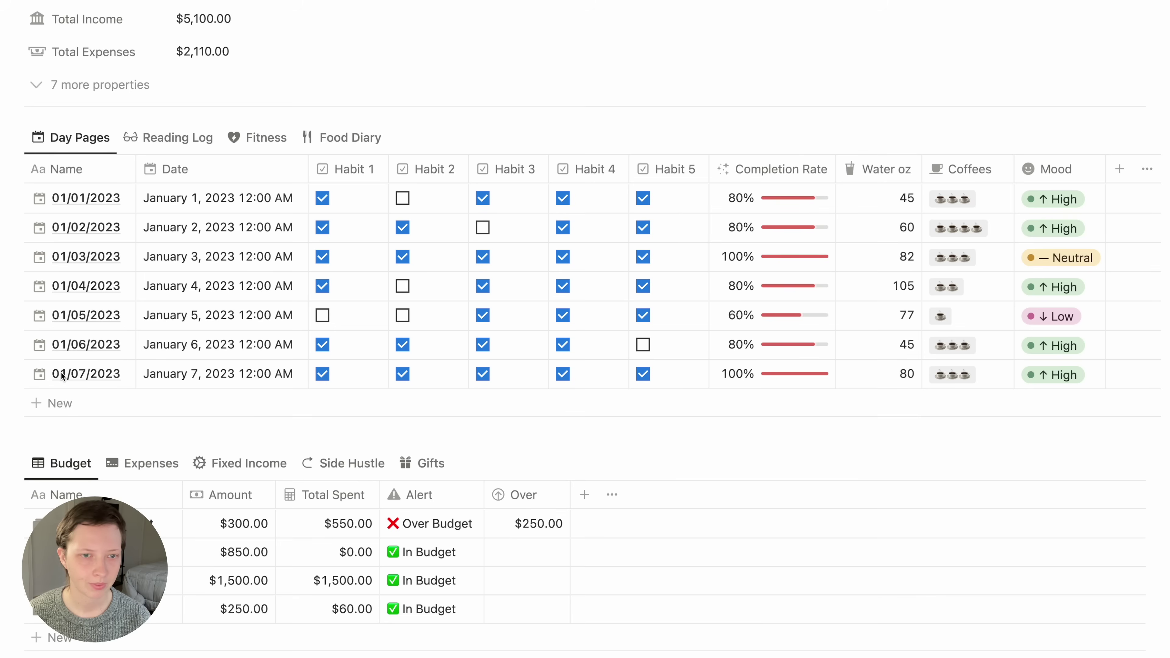
scroll(62, 372, "up", 3)
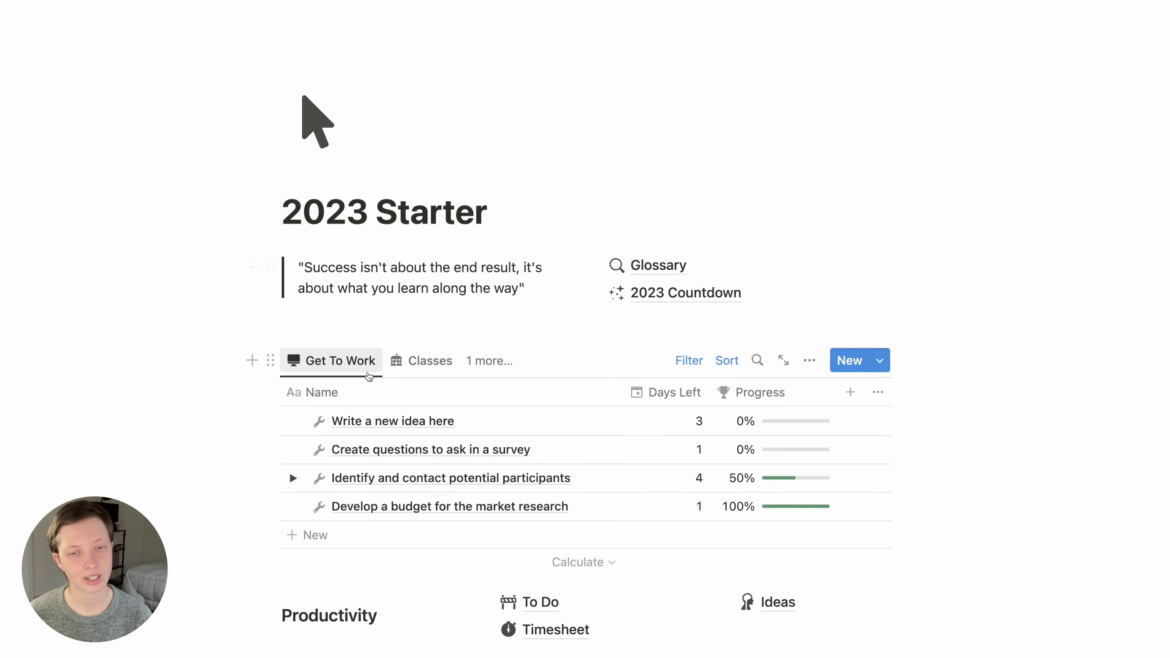
- Open the Day Pages tracker from the home page and compare its February, March and January views
scroll(369, 376, "down", 10)
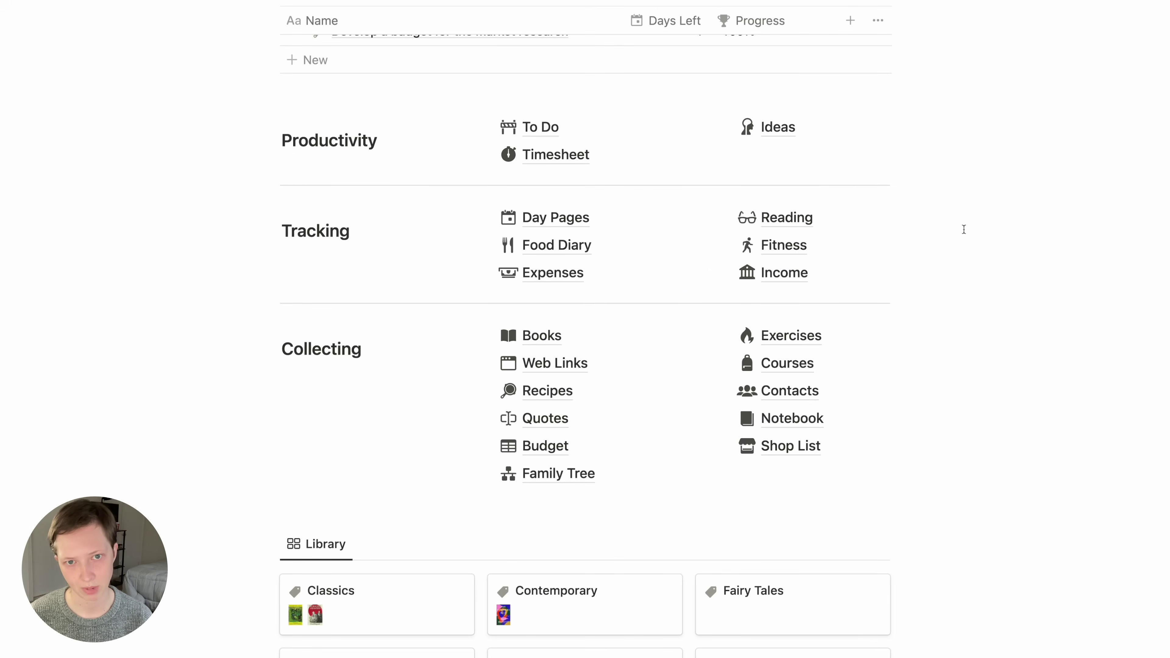
left_click(558, 217)
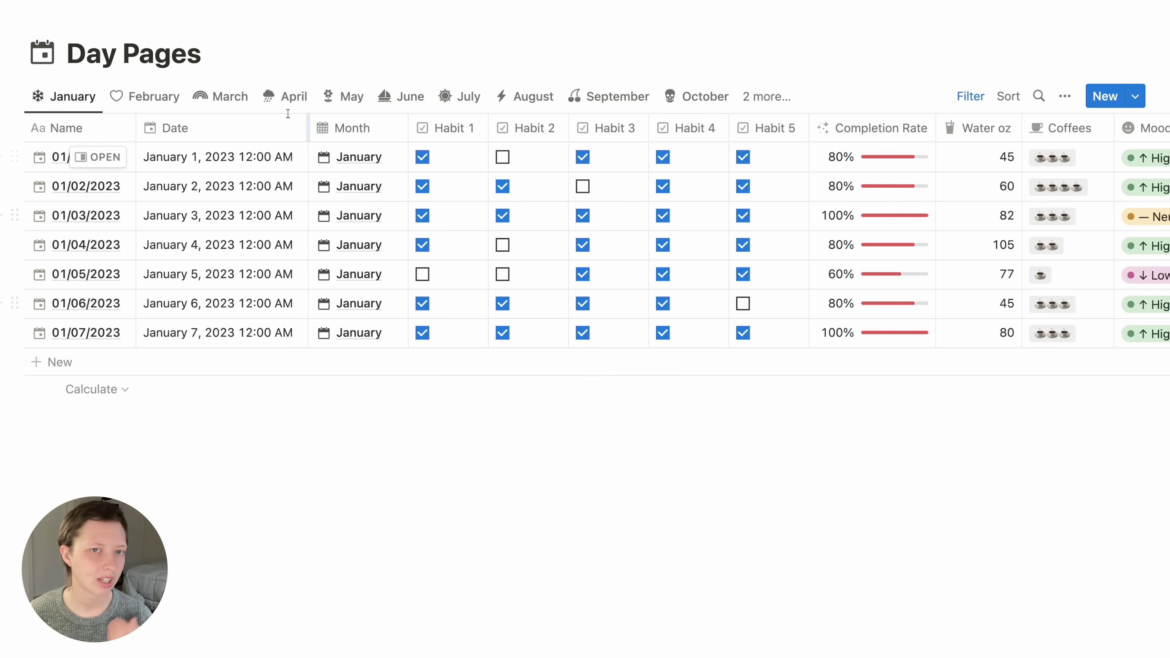
left_click(139, 101)
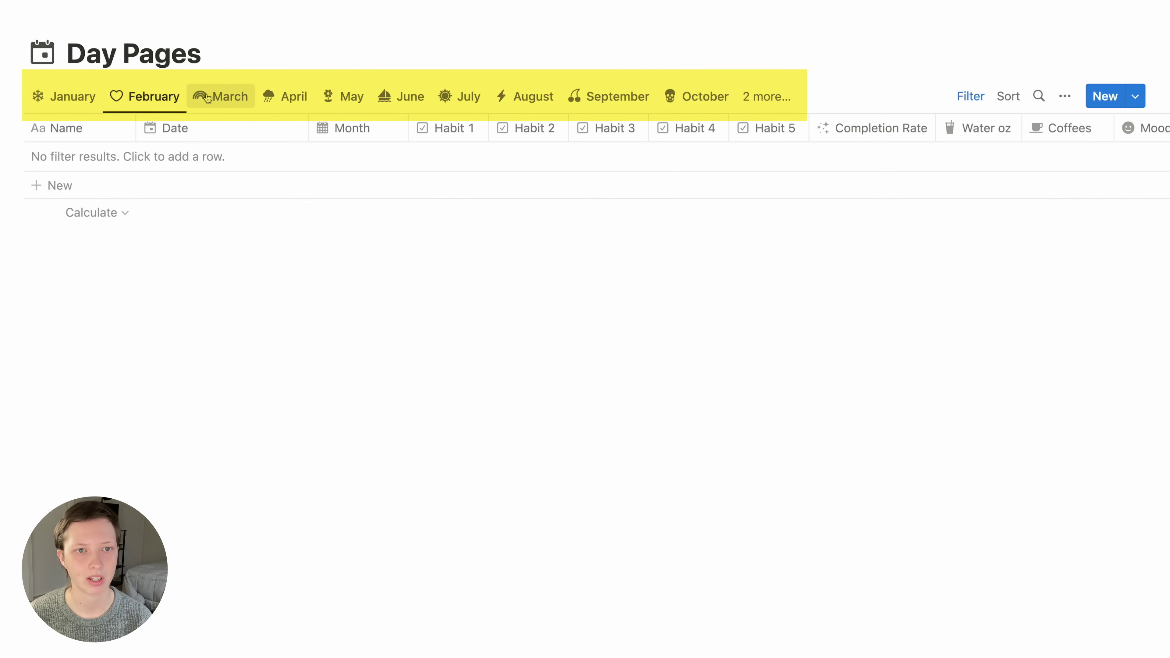
left_click(217, 98)
left_click(91, 104)
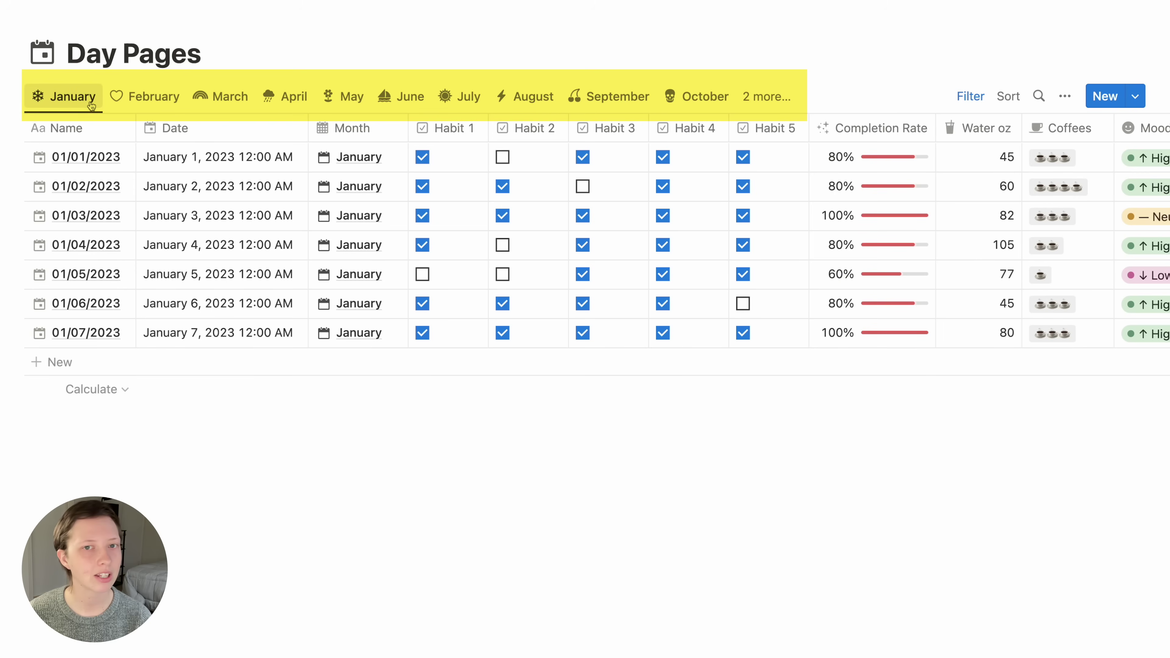
- Show the filter rules of the January Day Pages view and check the Month property's settings
left_click(960, 98)
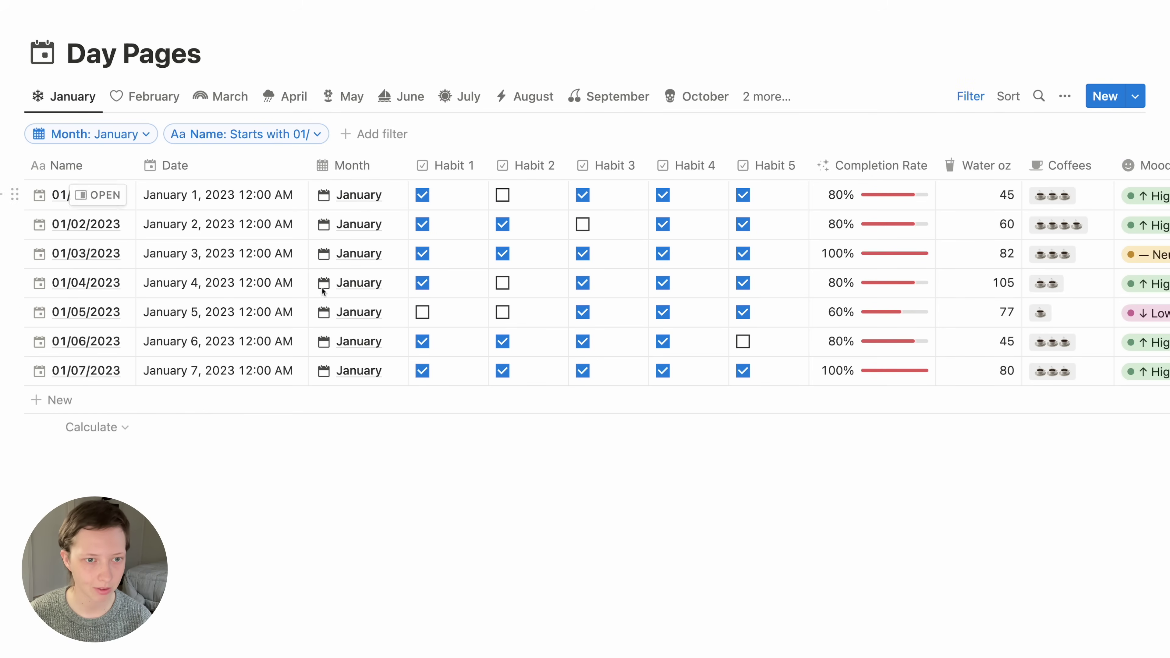
left_click(371, 170)
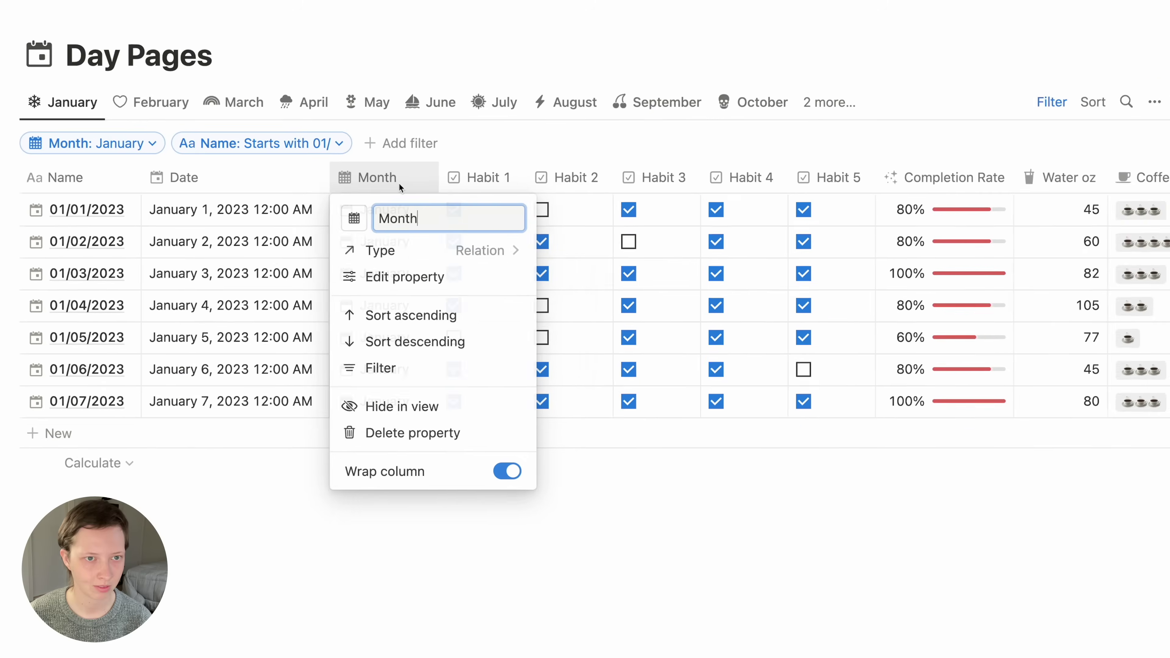
left_click(457, 318)
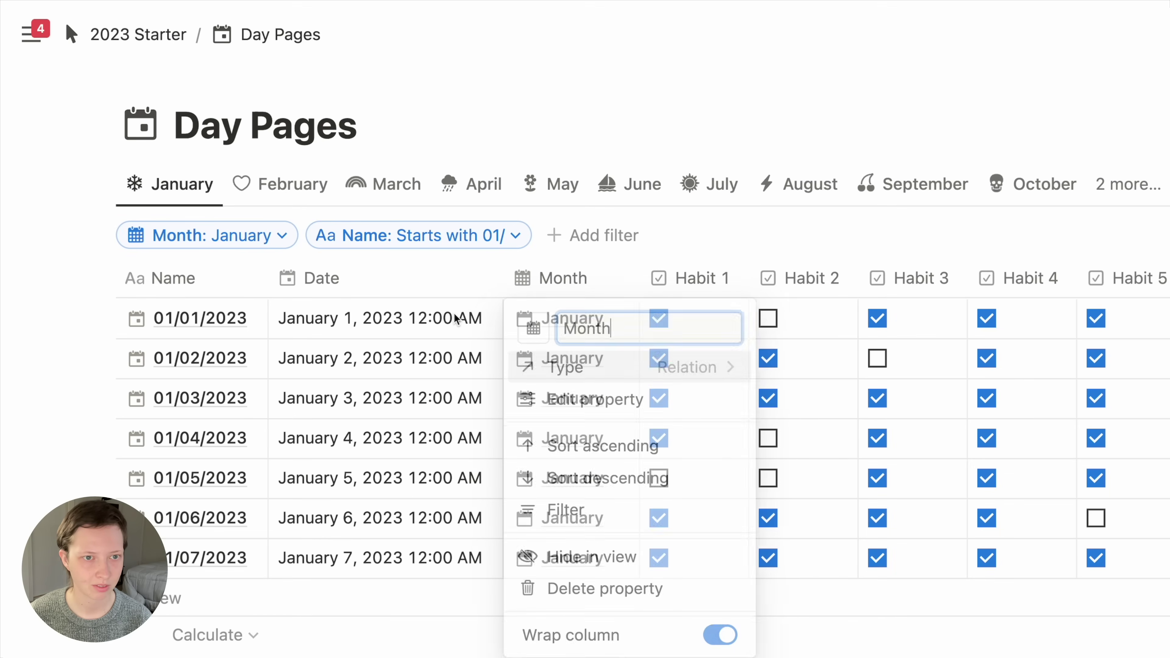
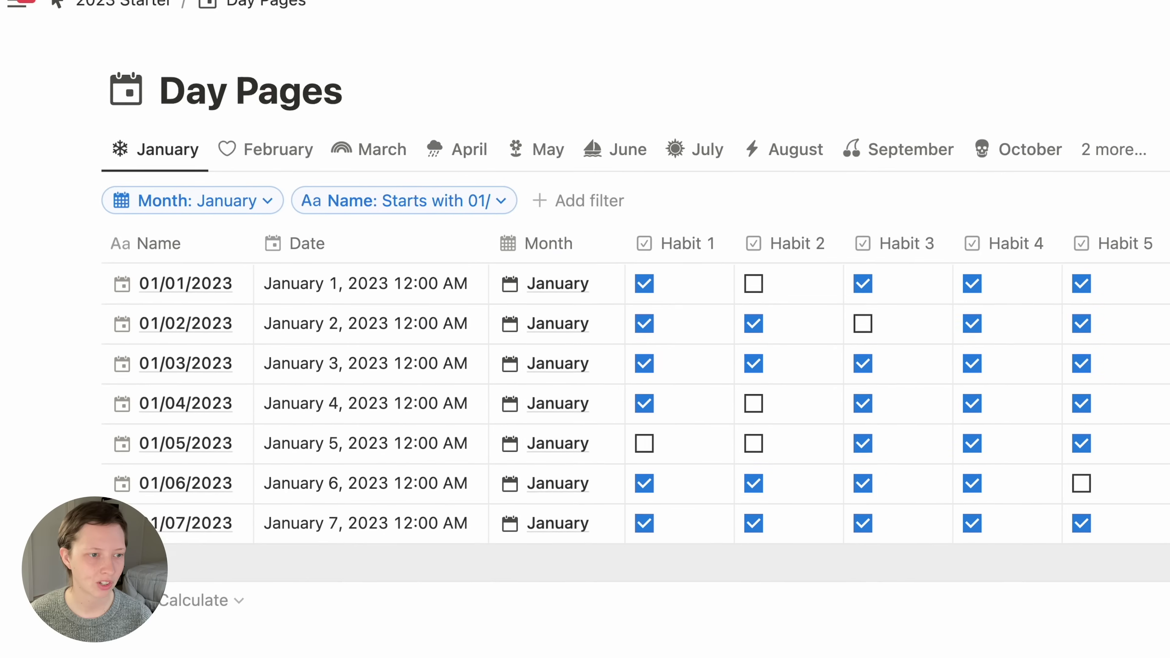
- Add a new entry named 01/08/2023 to the January view of Day Pages
left_click(161, 580)
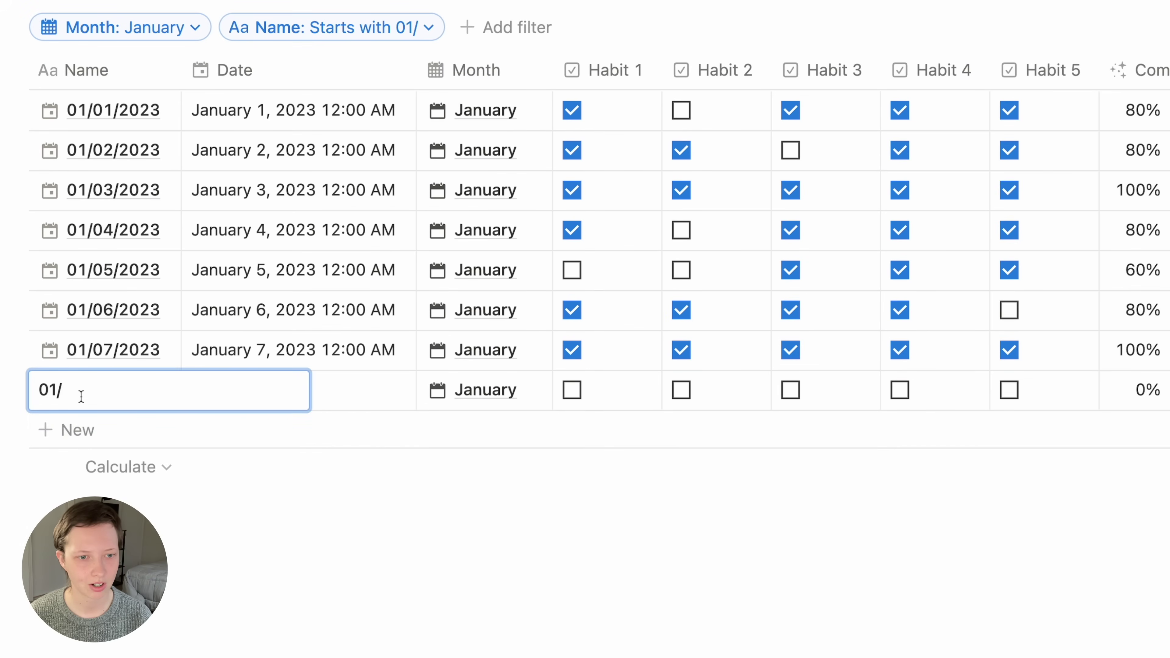
key("Escape")
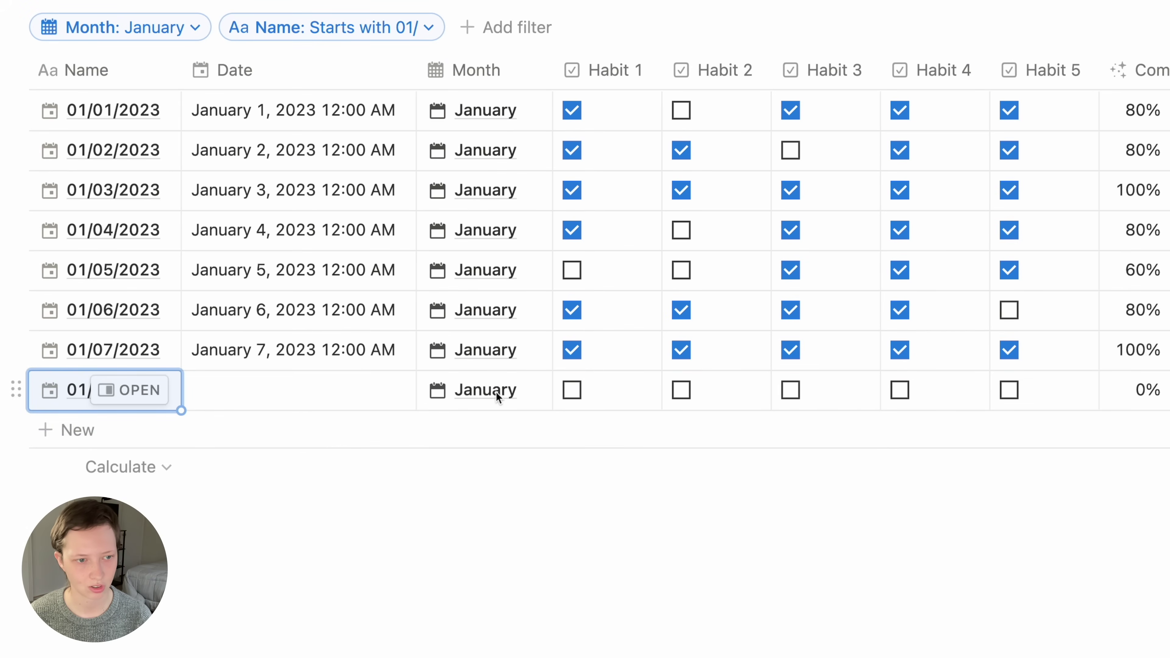
left_click(73, 391)
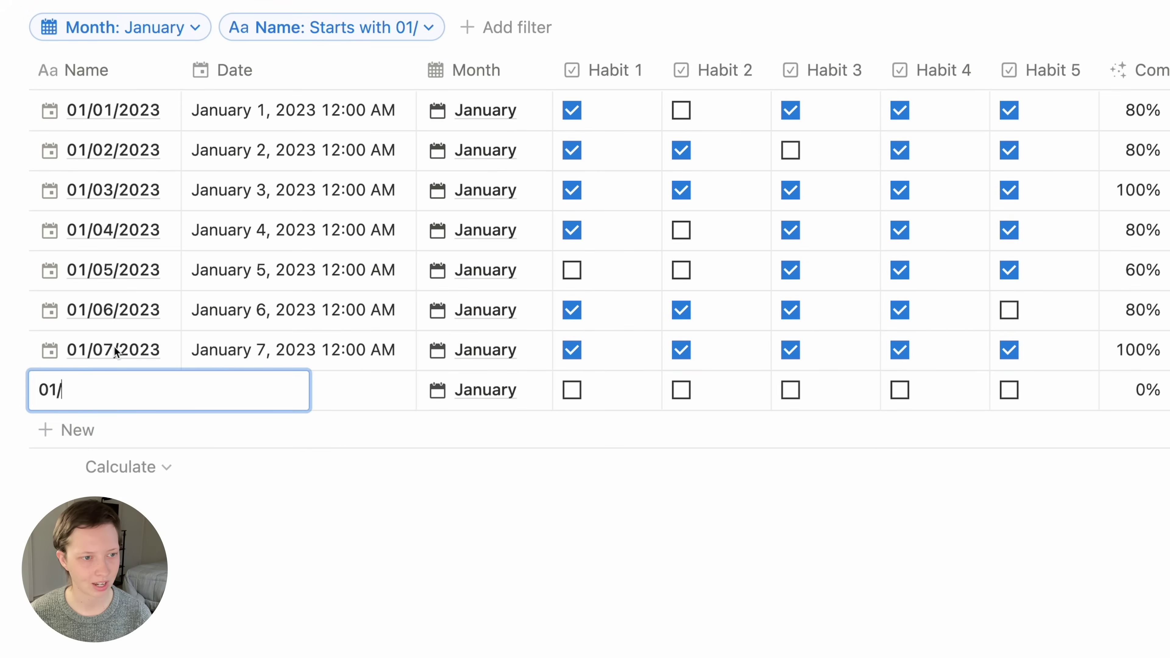
type("08/2023")
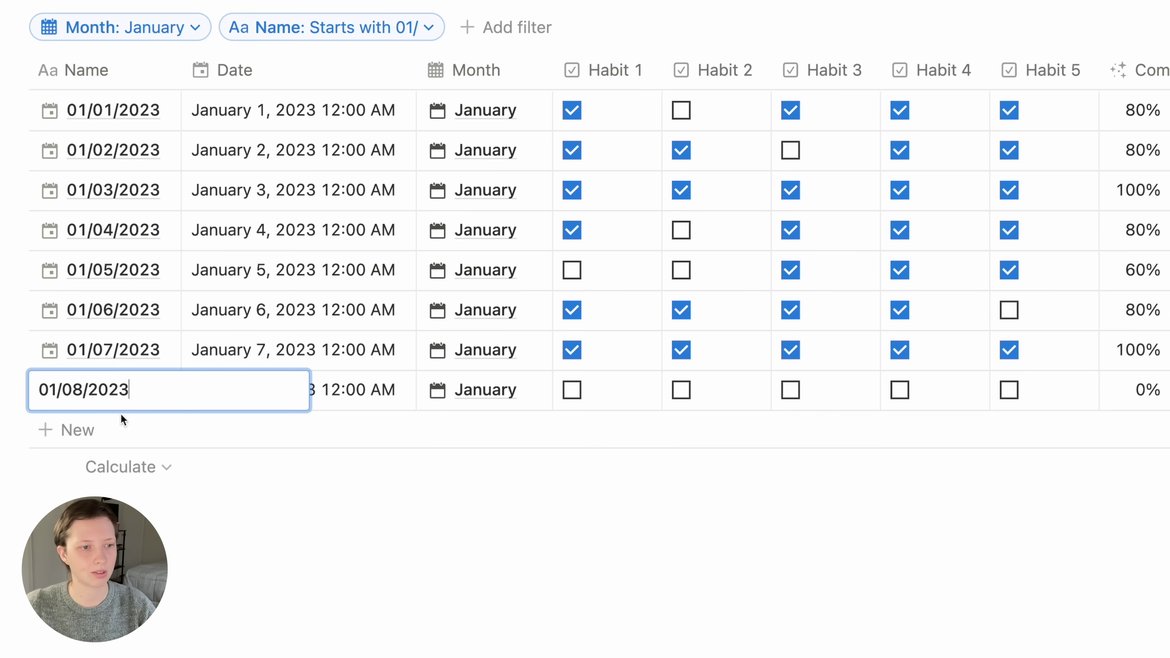
left_click(247, 604)
left_click(247, 605)
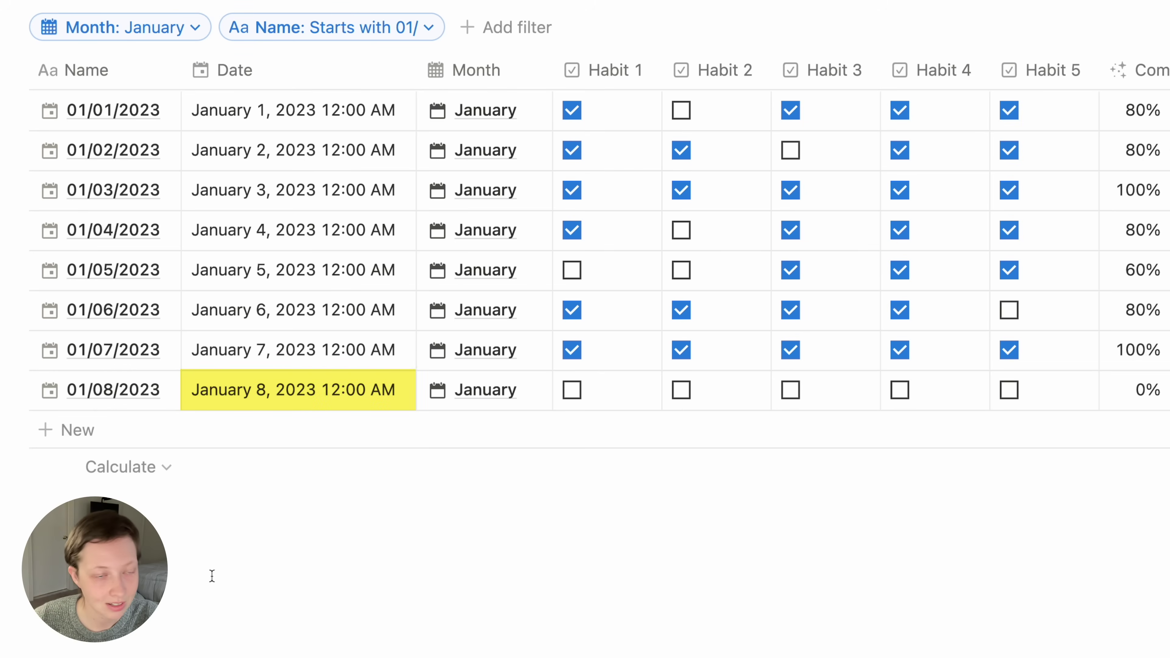
- Check the date of the 01/08/2023 entry, and mark its Habit 1 and Habit 2 as completed
left_click(256, 391)
left_click(260, 604)
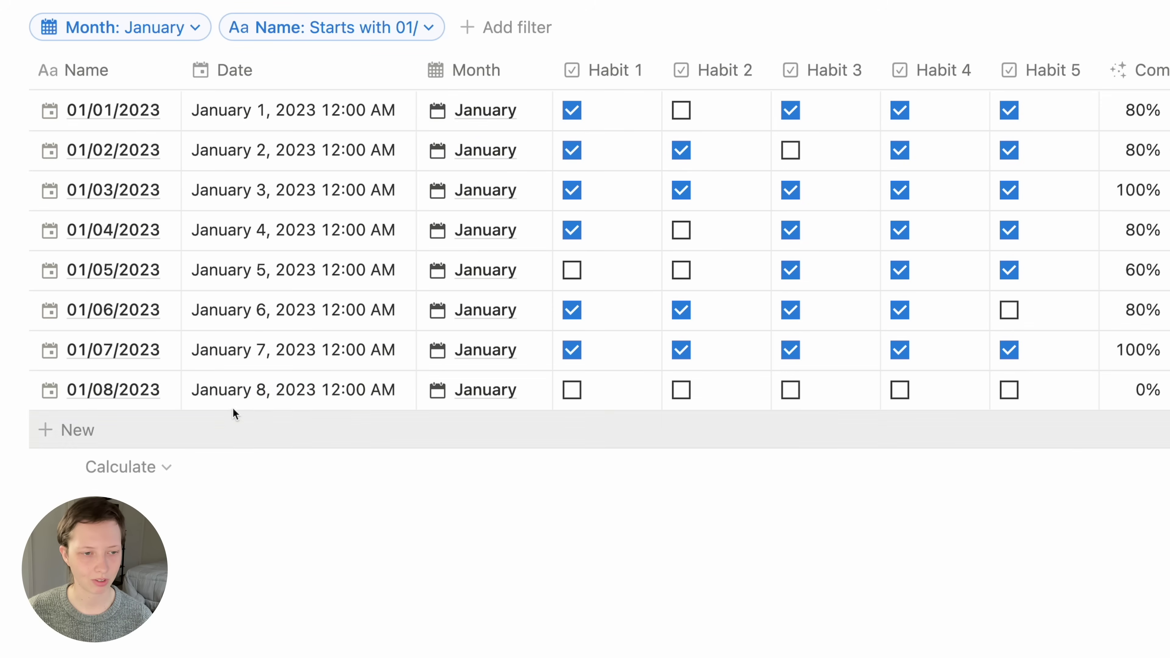
left_click(572, 390)
left_click(712, 398)
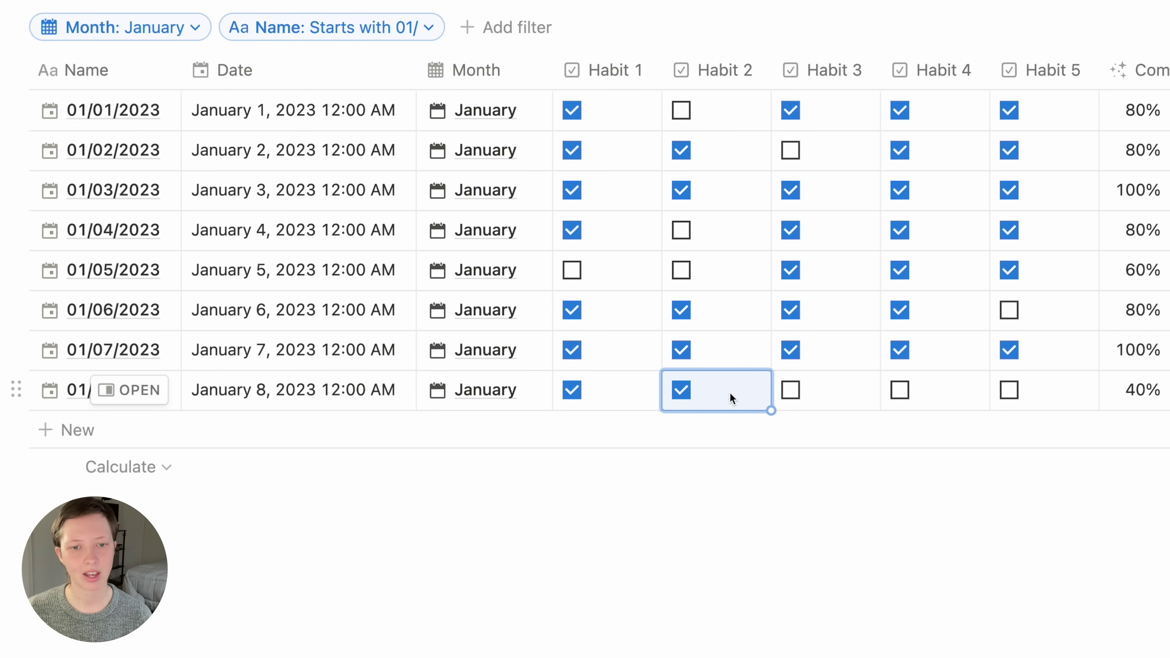
- Mark Habit 3, Habit 4 and Habit 5 as completed for the 01/08/2023 entry
left_click(785, 392)
scroll(737, 392, "right", 5)
left_click(700, 389)
left_click(821, 390)
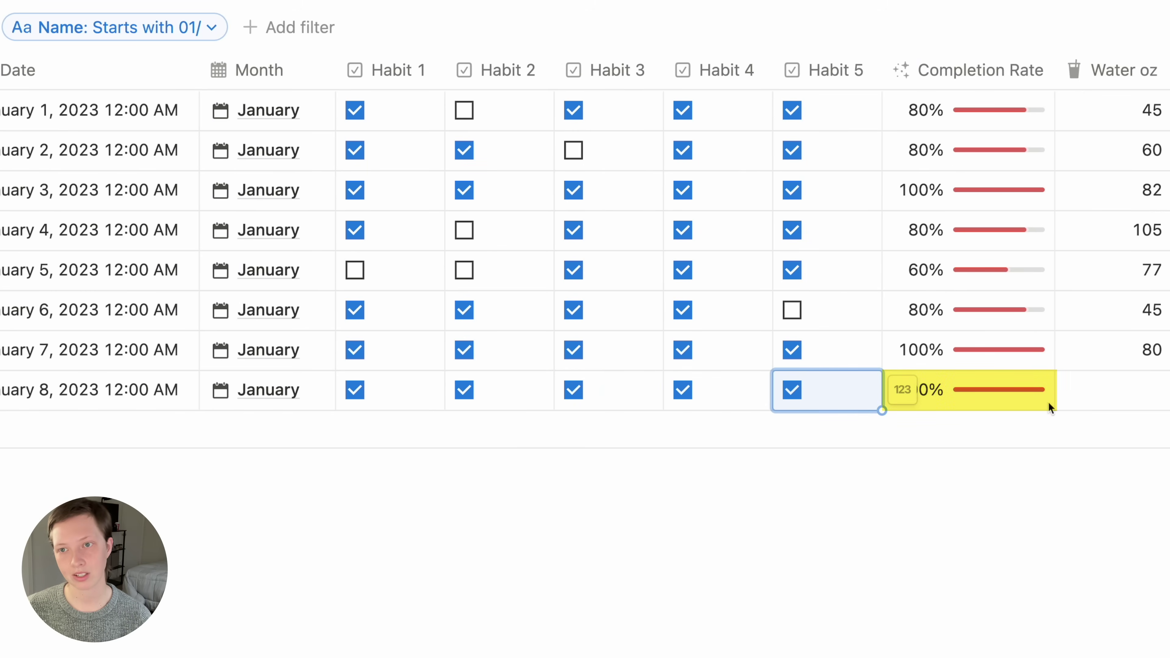
- Fill in the 01/08/2023 entry with 100 oz of water, three coffees and a High mood
left_click(1076, 396)
left_click(708, 505)
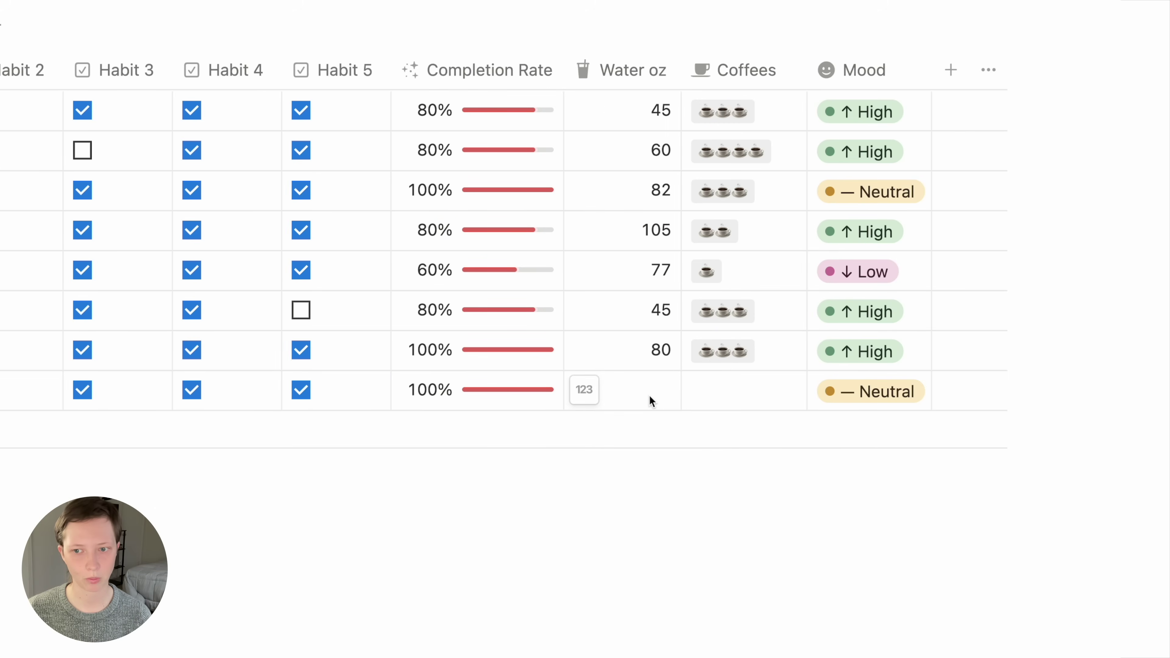
left_click(650, 400)
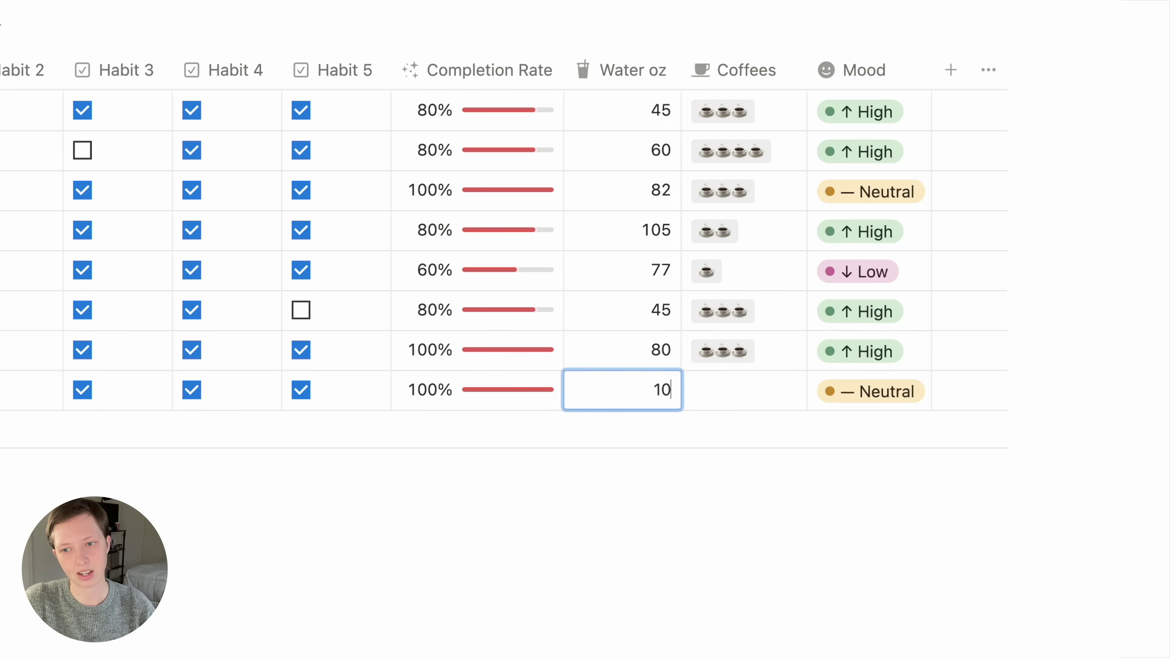
key("Tab")
key("Return")
key("Down")
key("Down")
key("Return")
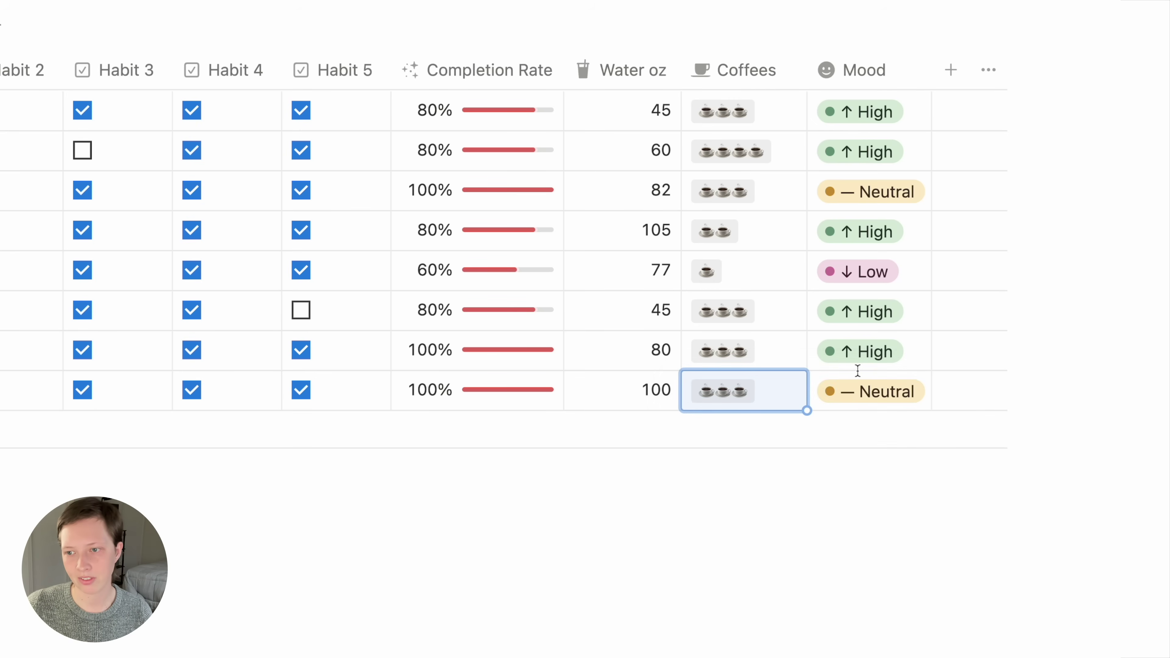
left_click(857, 393)
left_click(867, 464)
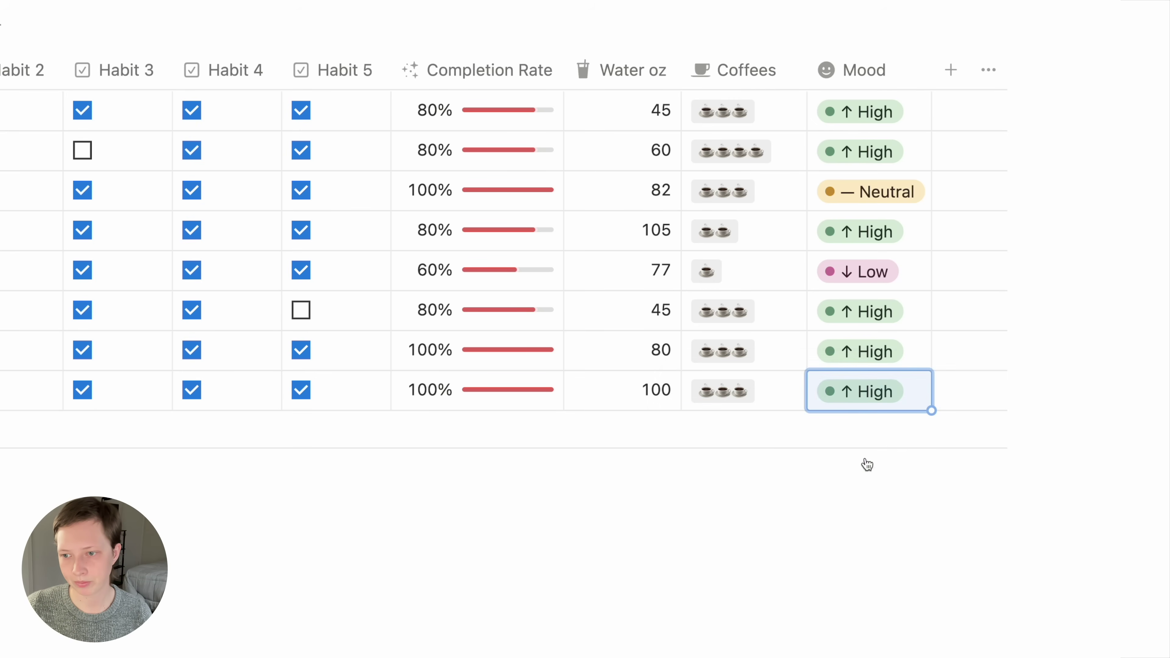
- Open the New Day template of Day Pages for editing and look through its contents
scroll(643, 503, "up", 2)
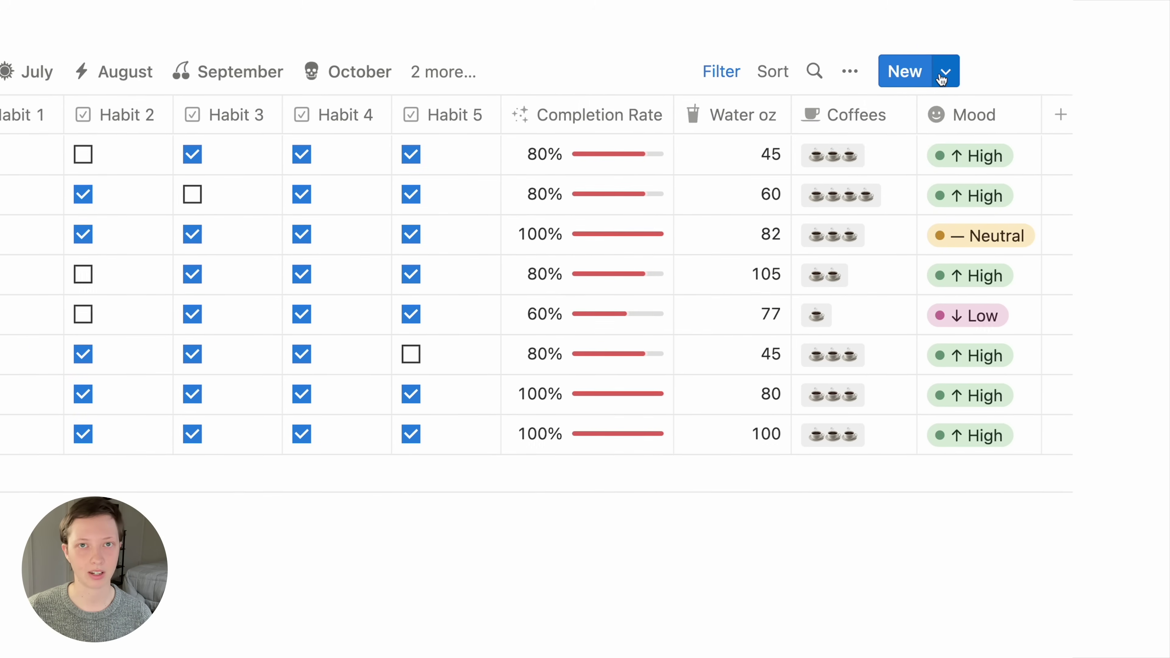
left_click(1056, 83)
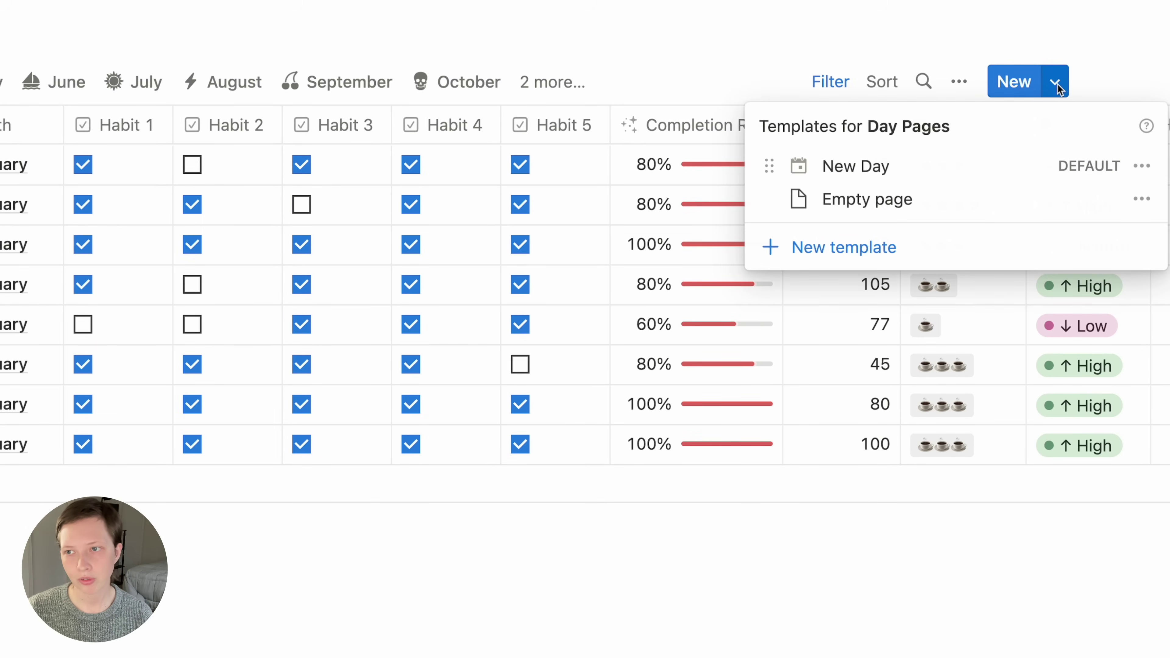
left_click(1142, 166)
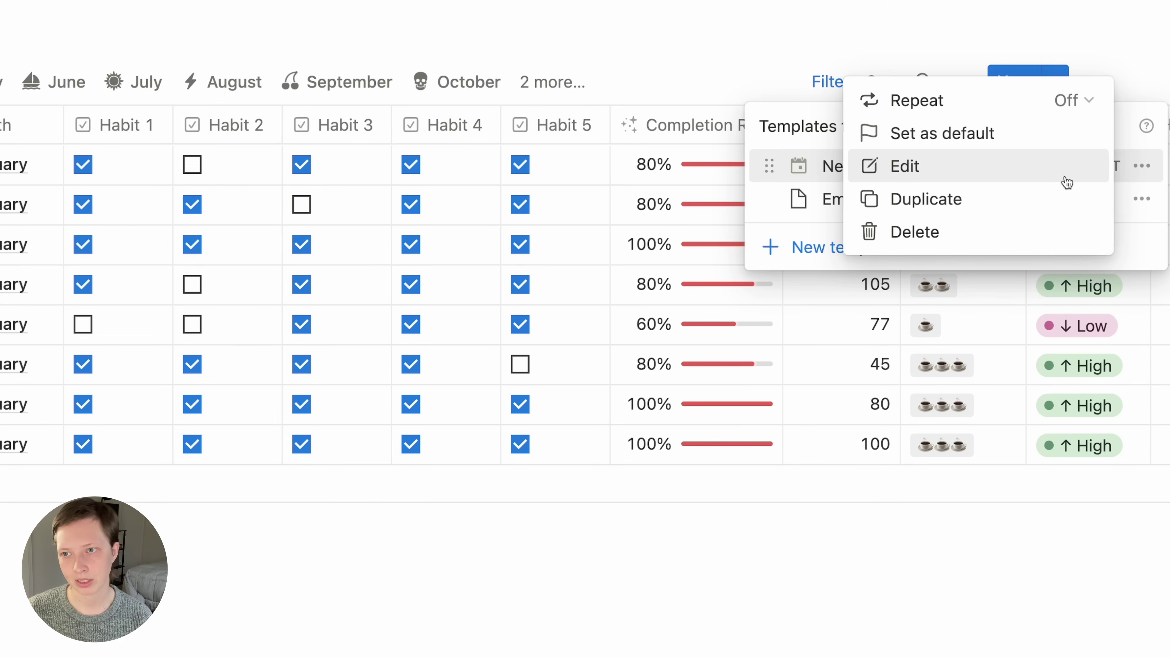
left_click(990, 180)
scroll(528, 378, "down", 6)
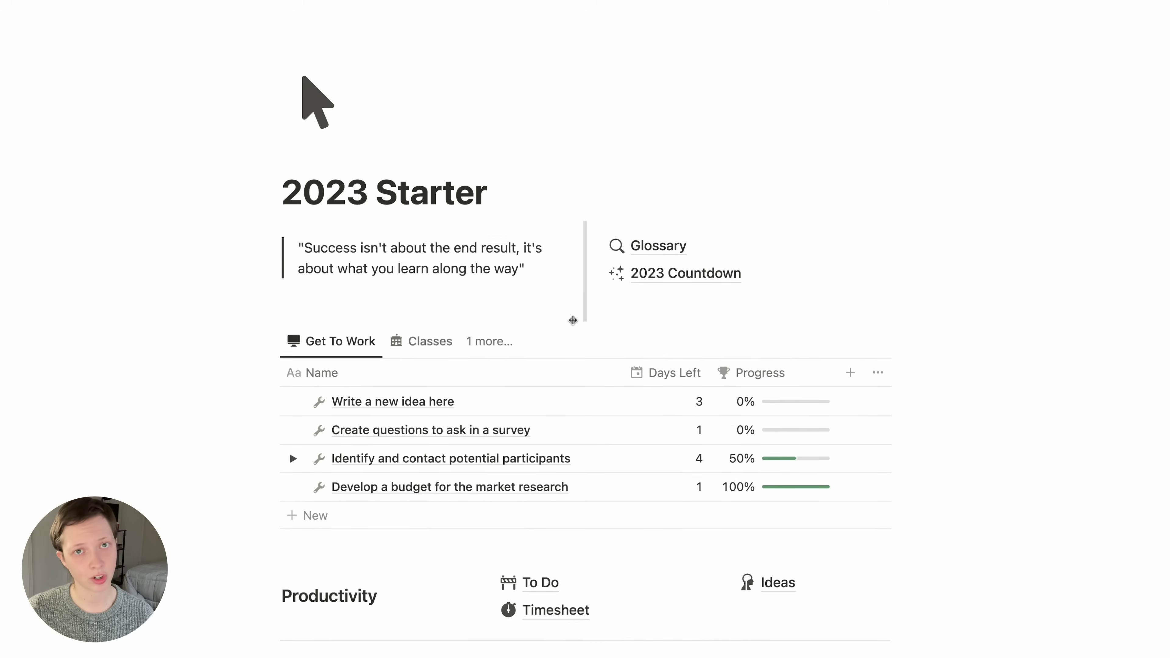
- Open the Reading tracker from the home page and add a new Reading Session entry to its January view
scroll(573, 320, "down", 9)
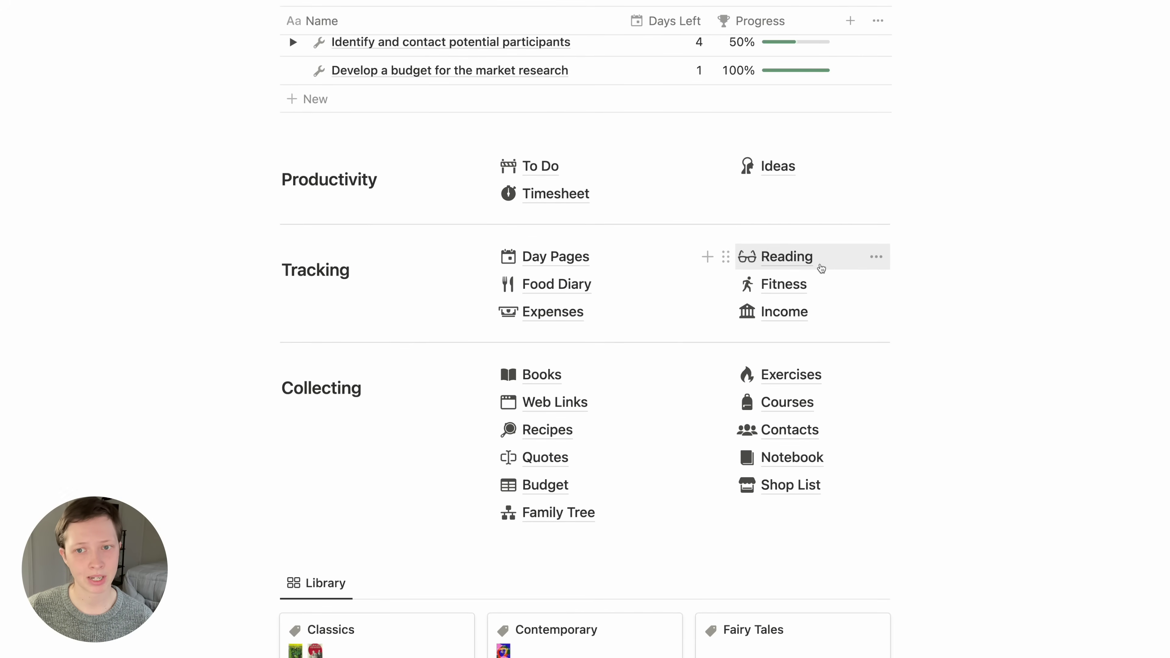
left_click(821, 269)
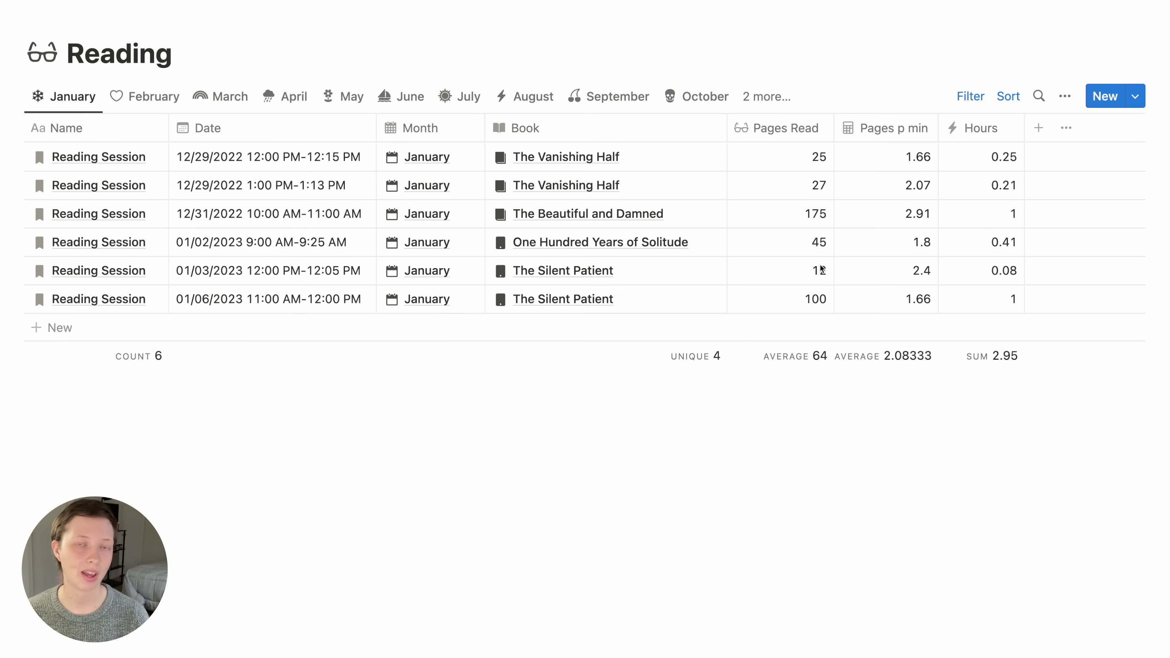
left_click(135, 328)
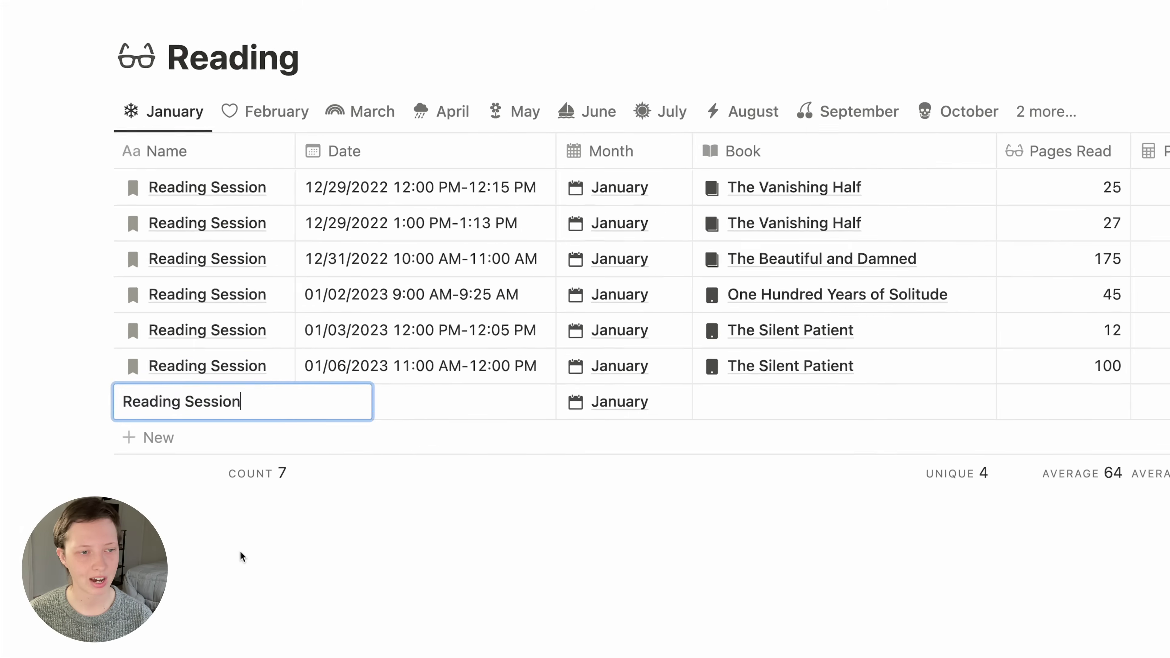
left_click(127, 449)
left_click(387, 614)
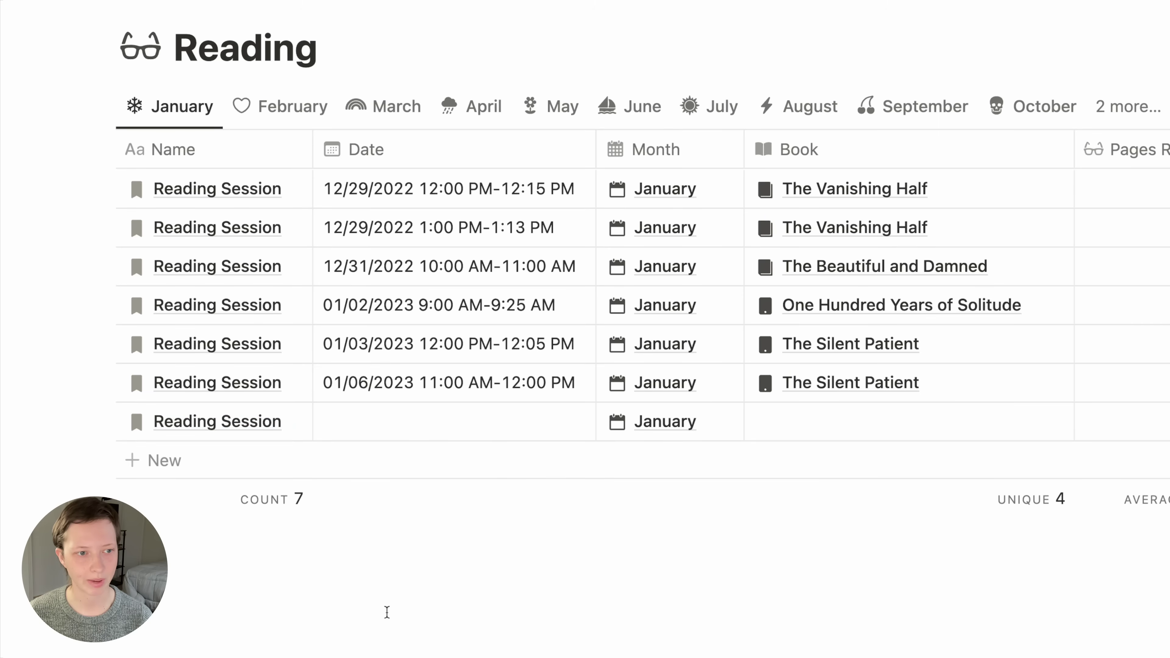
- Set the new reading session's date to 12/31/2022 with an end date and times from 12:00 PM to 2:00 PM
left_click(367, 431)
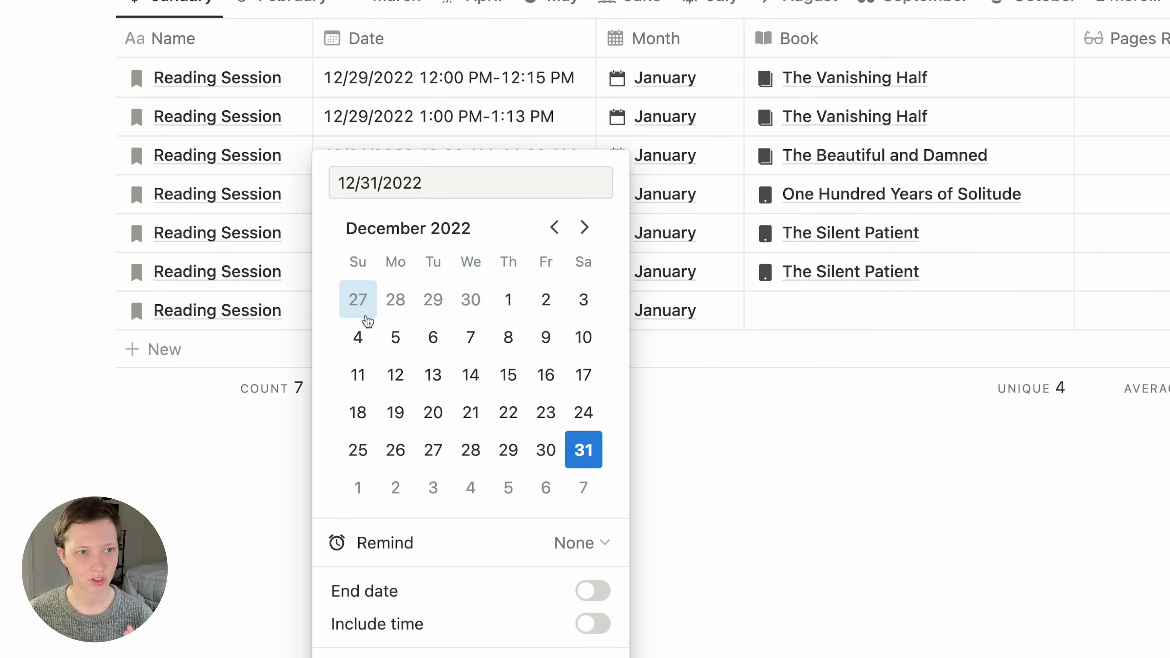
left_click(593, 585)
left_click(599, 622)
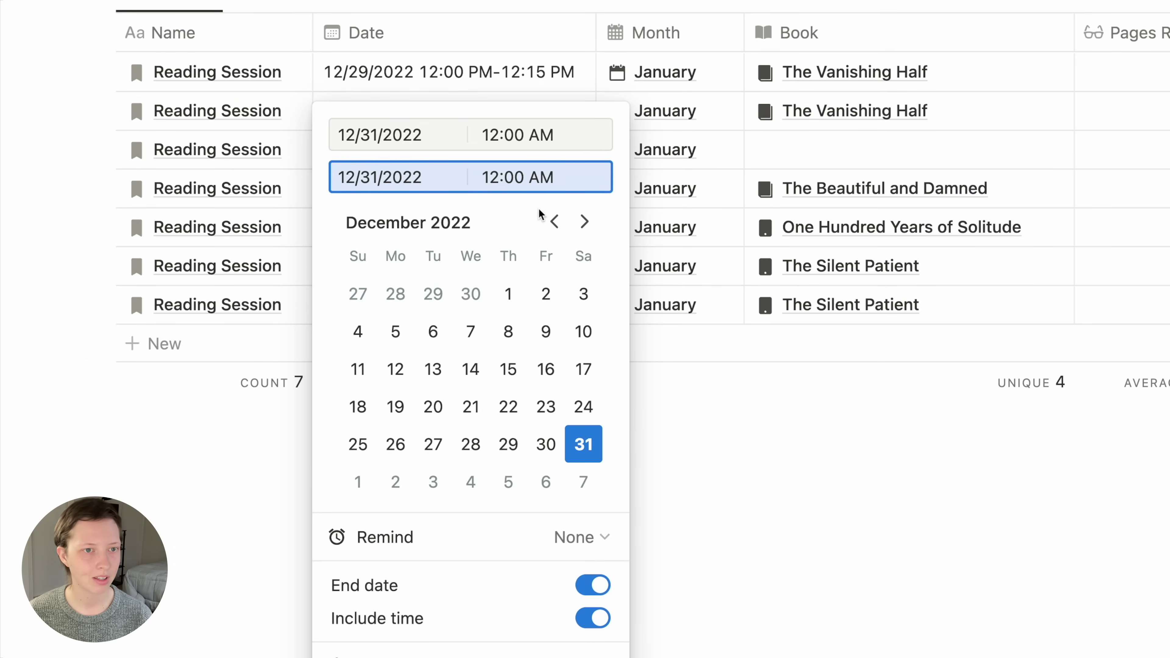
left_click(498, 136)
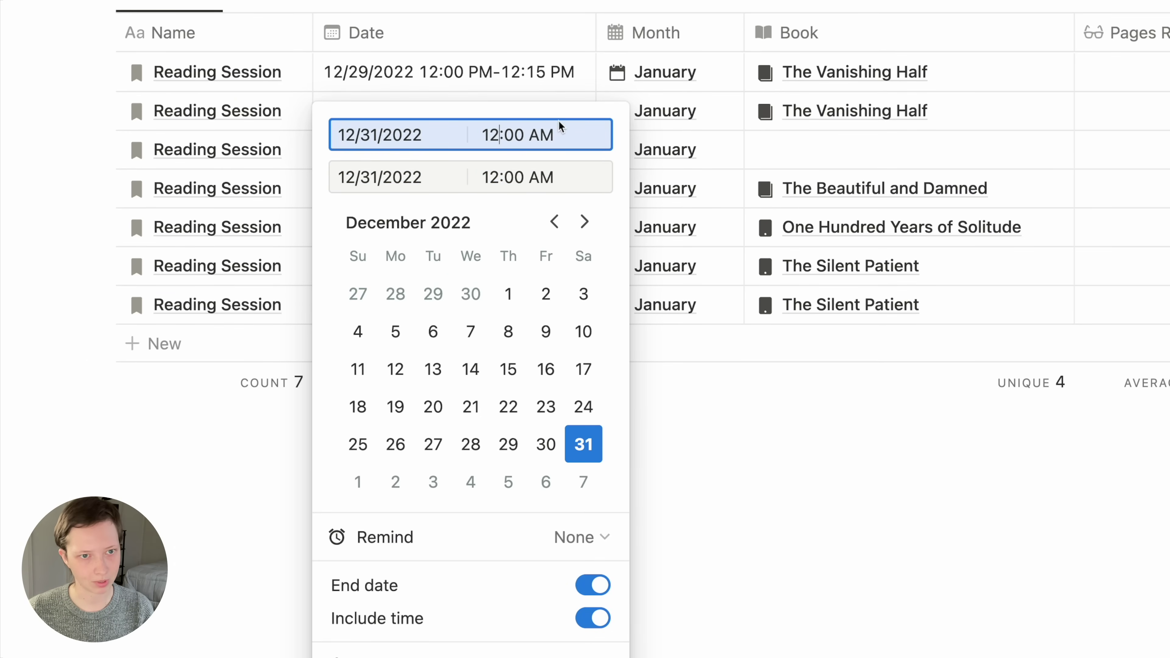
key("BackSpace")
type("P")
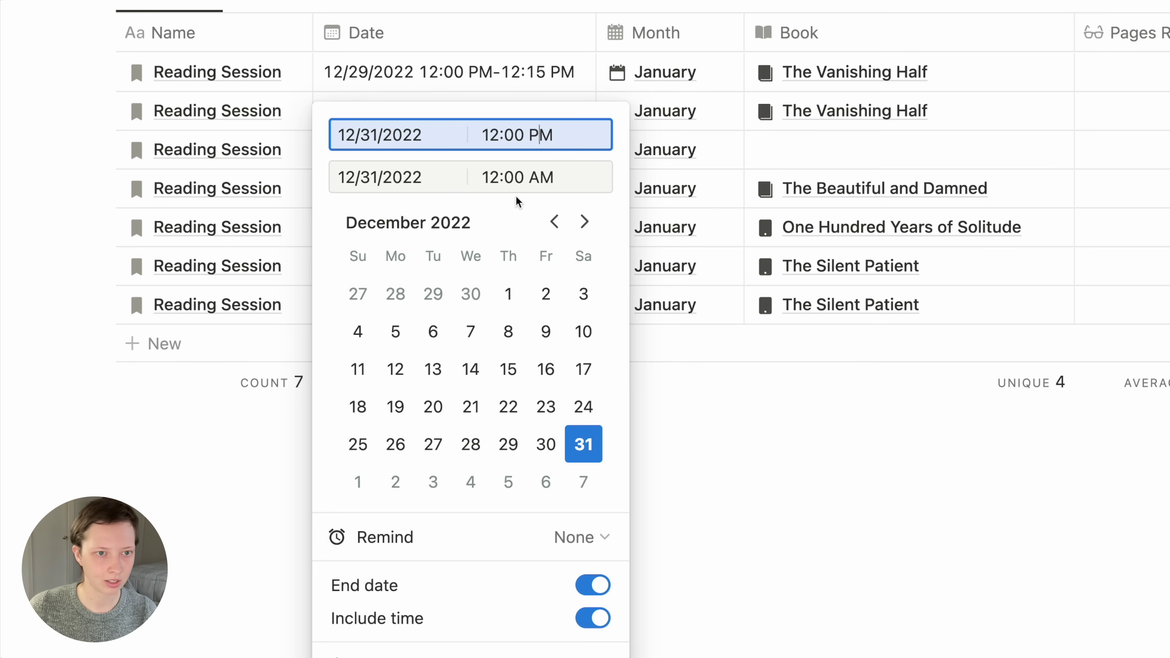
left_click(496, 179)
key("BackSpace")
key("BackSpace")
type("2")
left_click(864, 580)
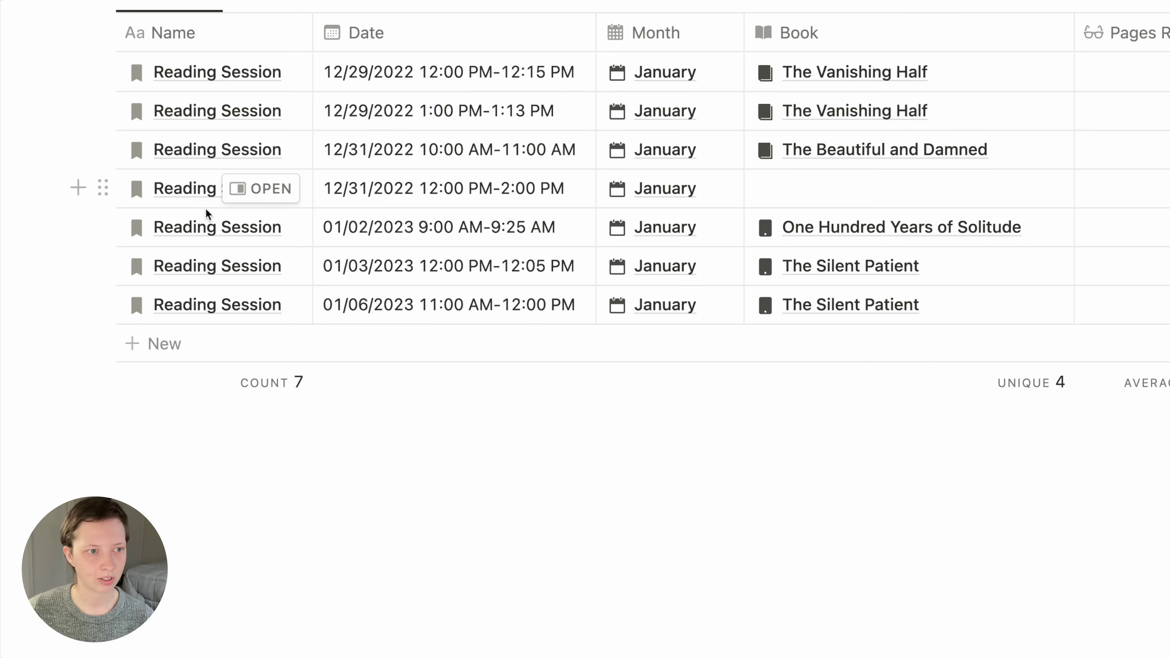
- Link the new reading session to the book The Beautiful and Damned
scroll(698, 387, "up", 5)
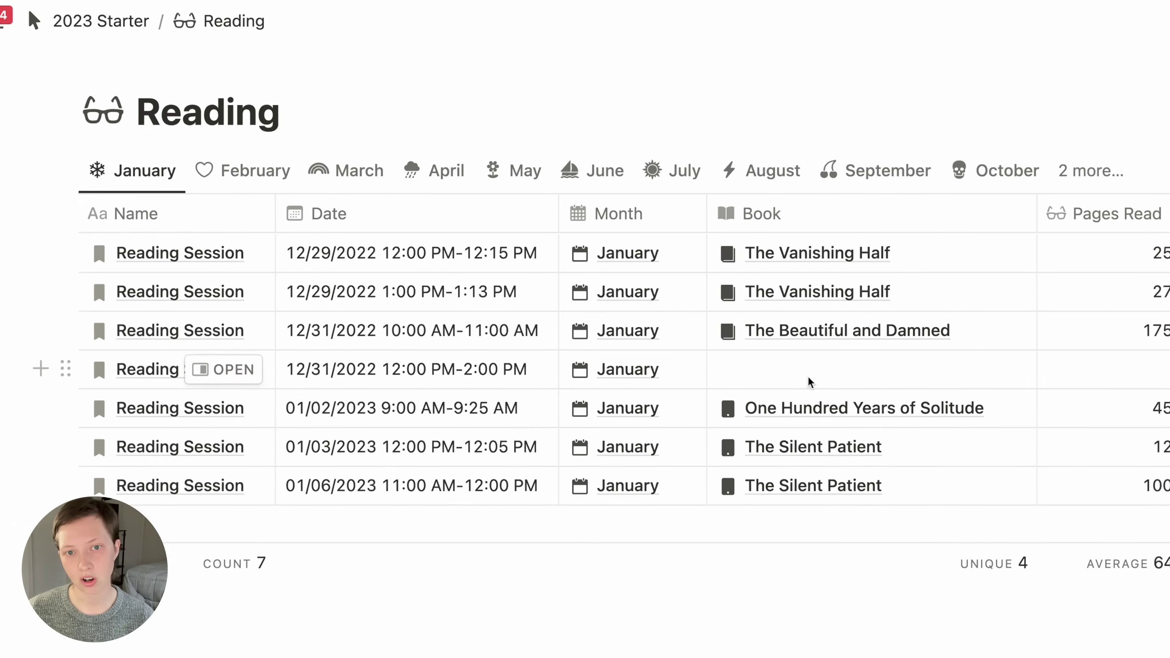
left_click(788, 373)
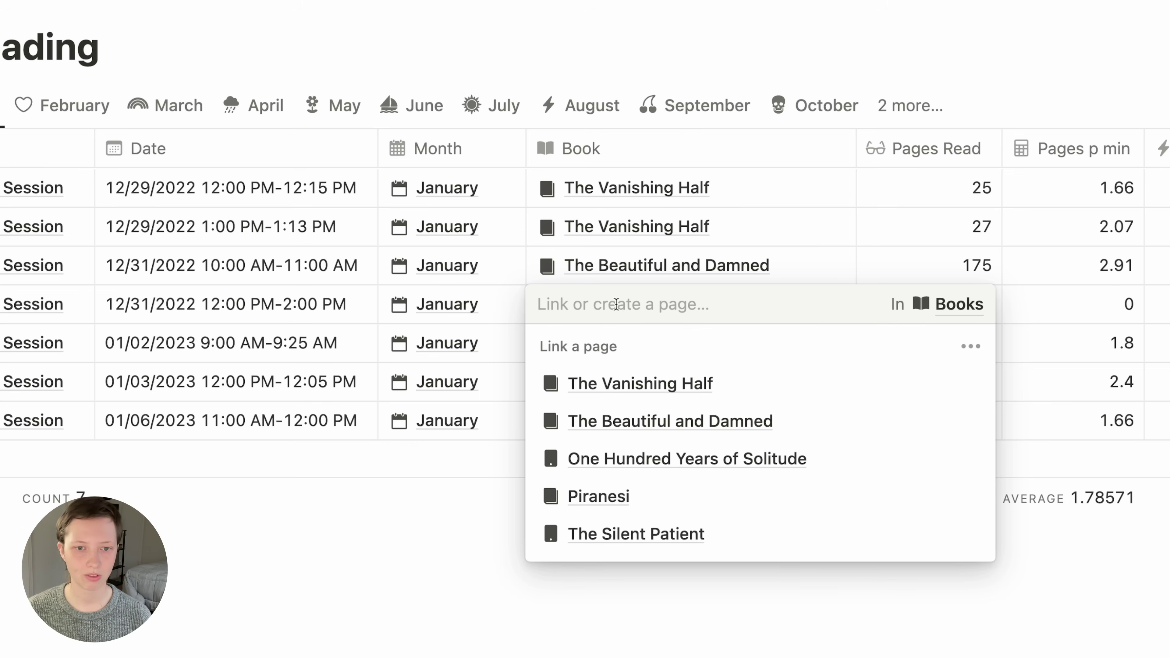
left_click(658, 424)
left_click(367, 543)
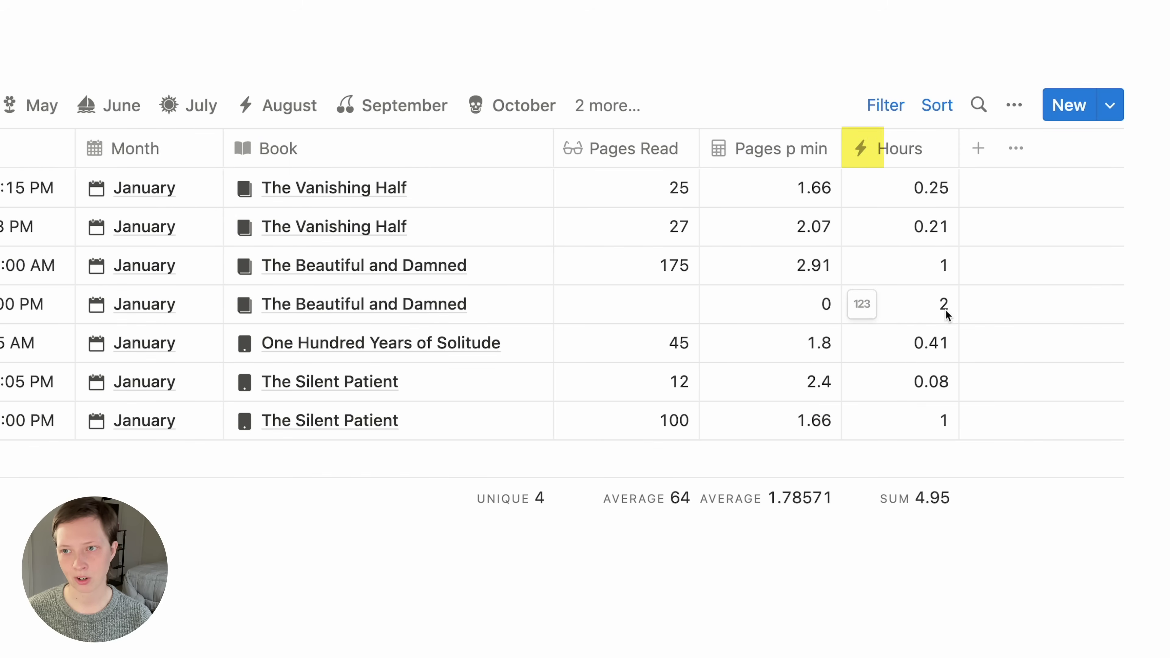
- Set the pages read for the new reading session to 180 and check its pages per minute
left_click(658, 313)
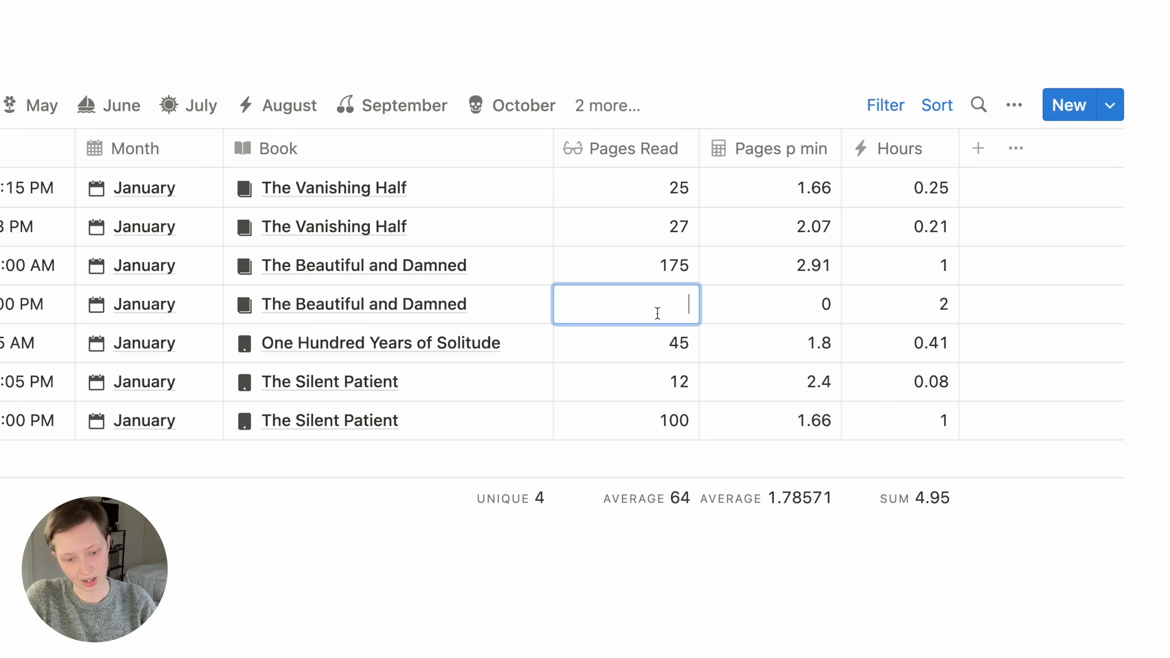
key("Return")
type("80")
key("Return")
key("Escape")
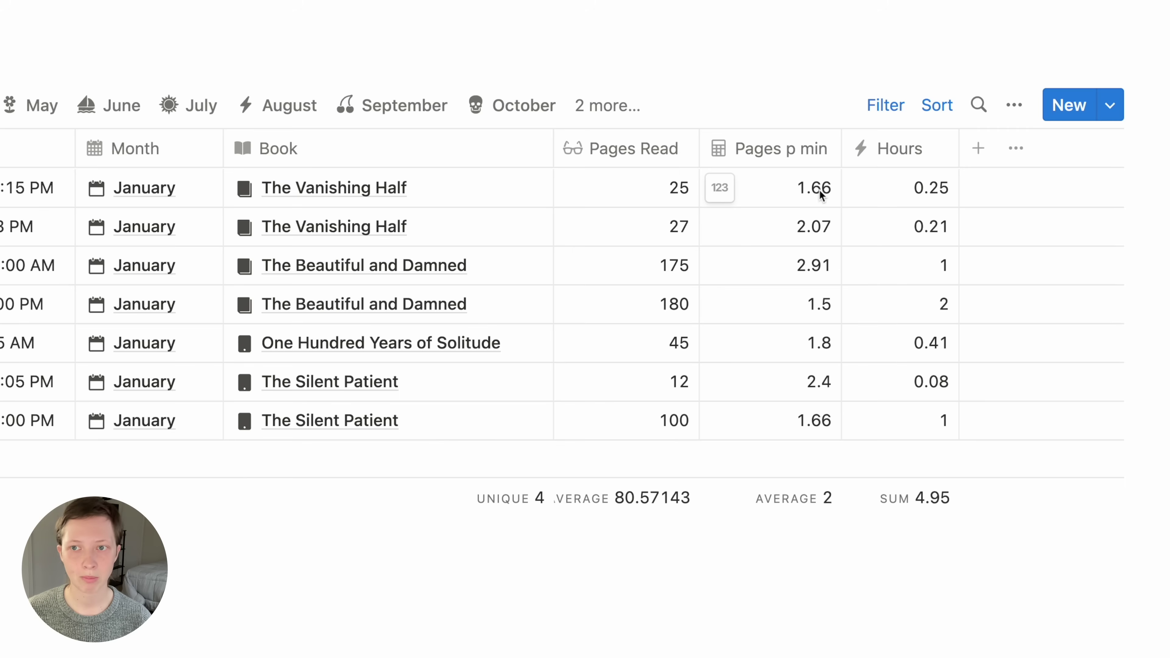
left_click(803, 321)
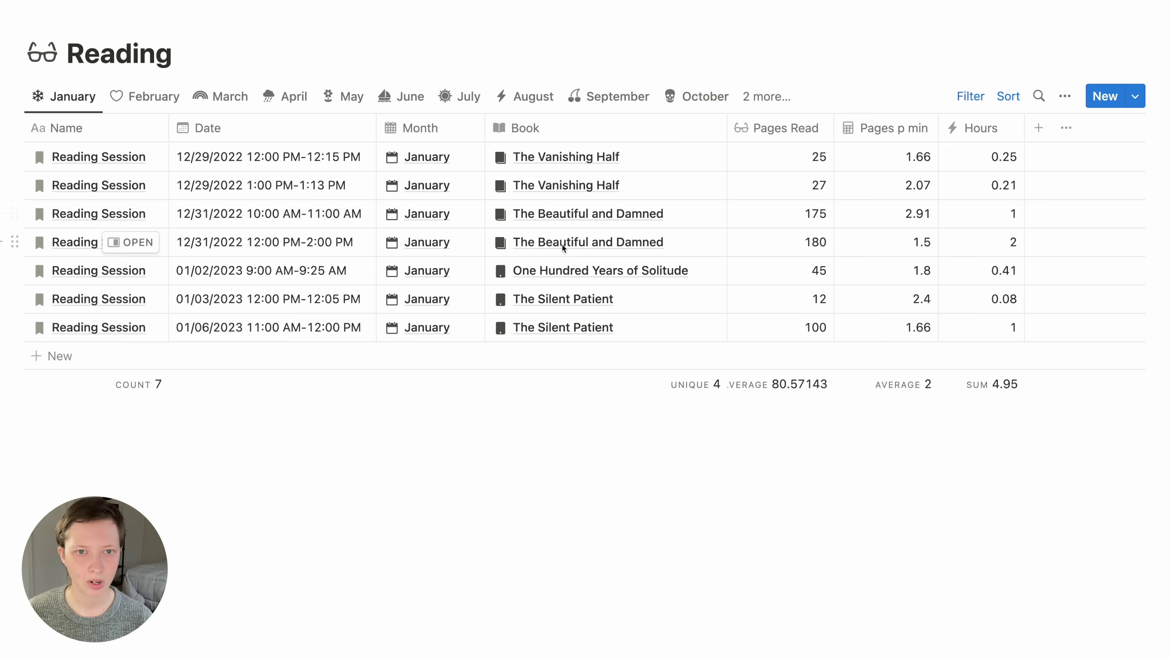
- Open the linked book The Beautiful and Damned as a full page and review its properties, quotes and reading sessions
left_click(526, 248)
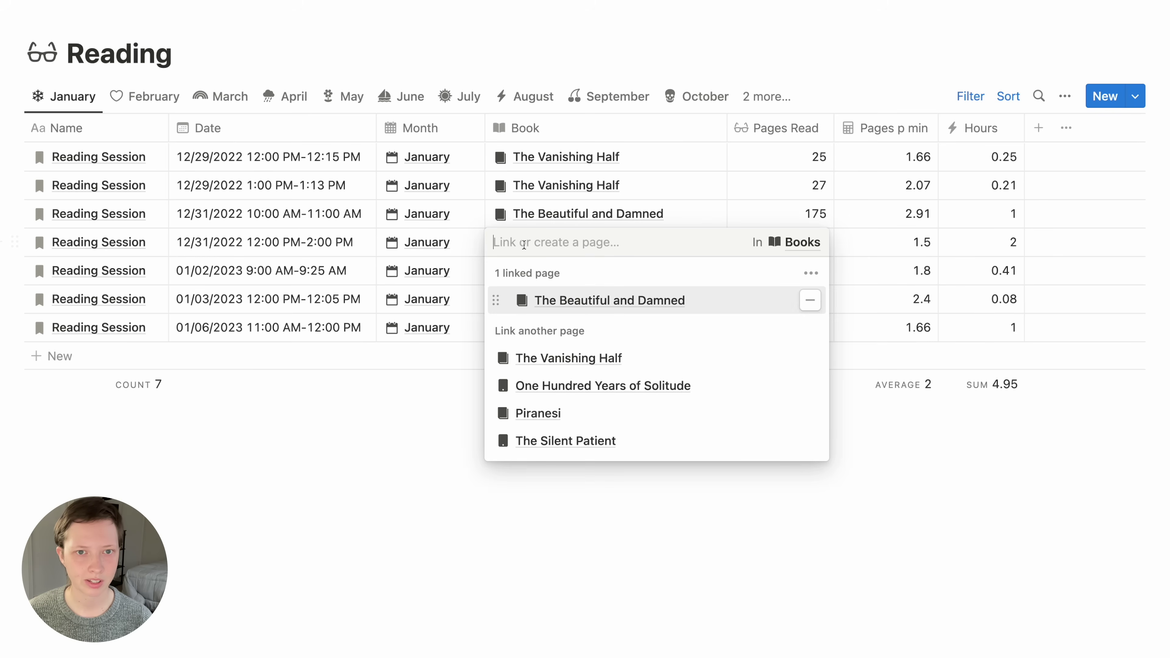
left_click(562, 300)
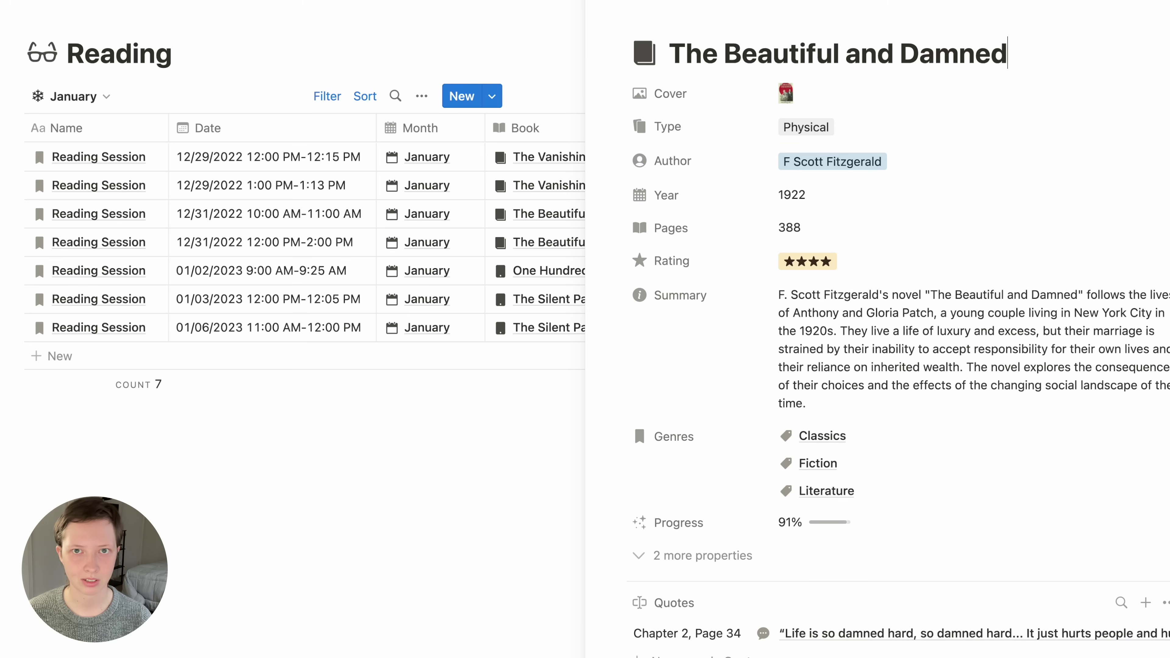
left_click(628, 1)
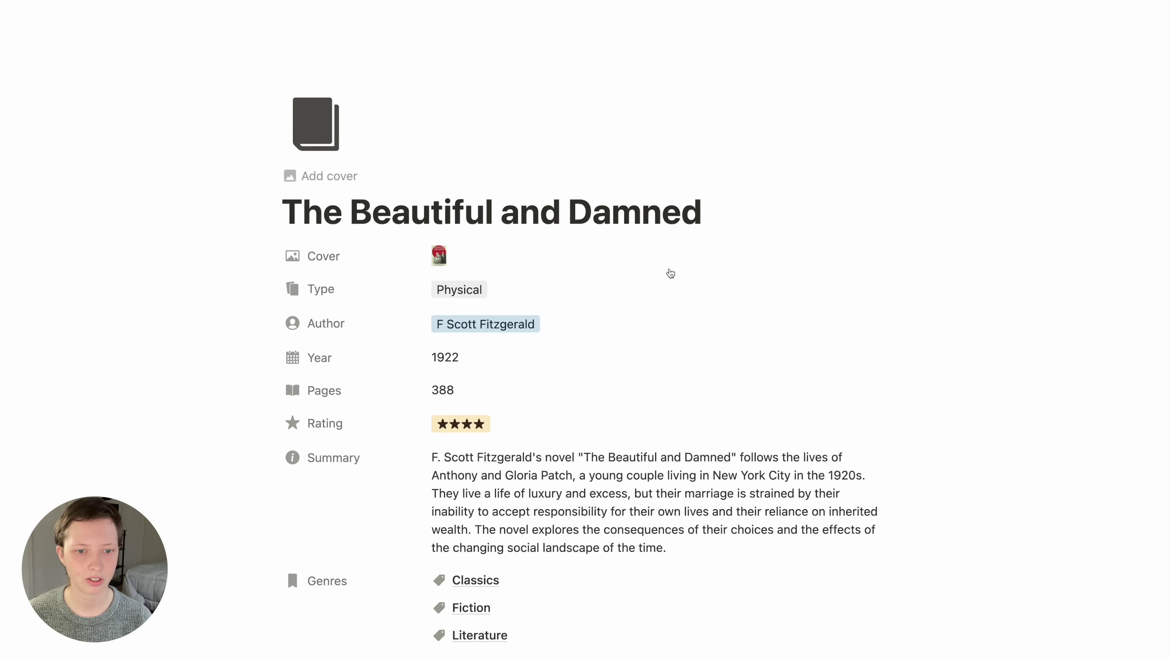
scroll(676, 299, "down", 4)
scroll(680, 300, "down", 5)
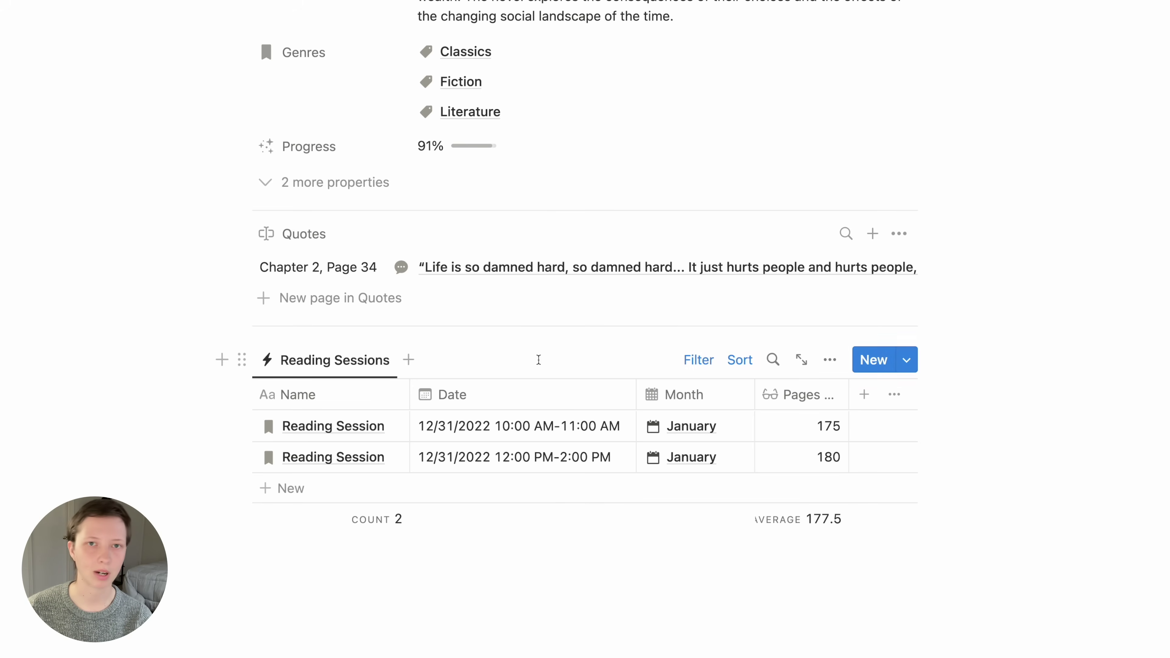
scroll(538, 359, "up", 1)
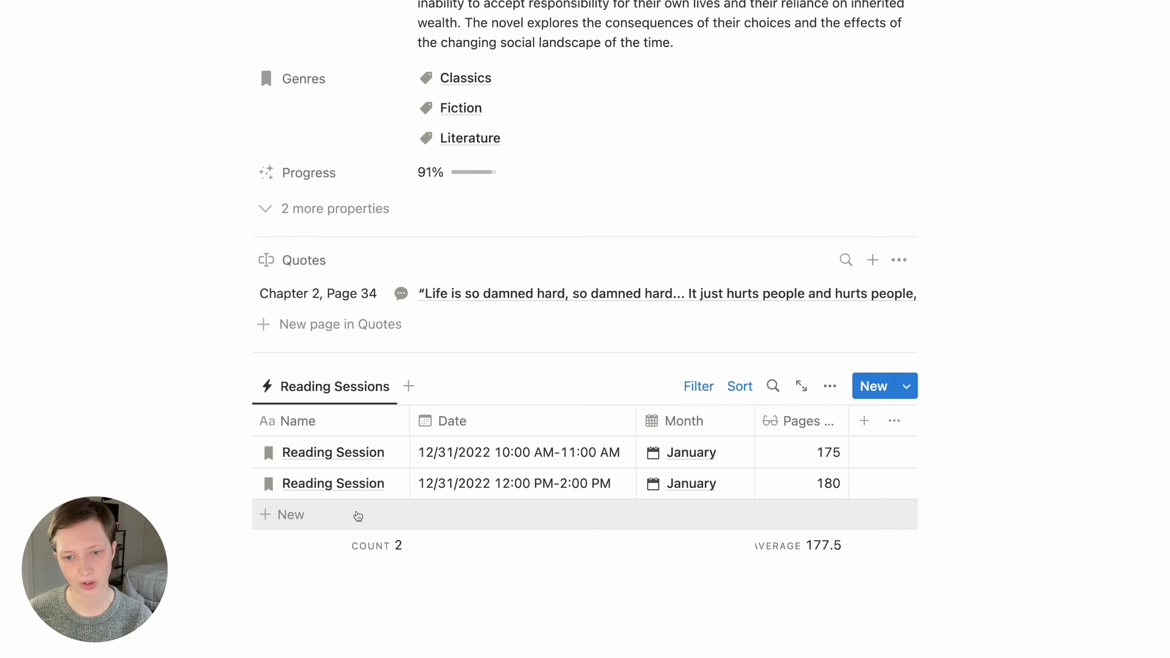
scroll(358, 516, "up", 15)
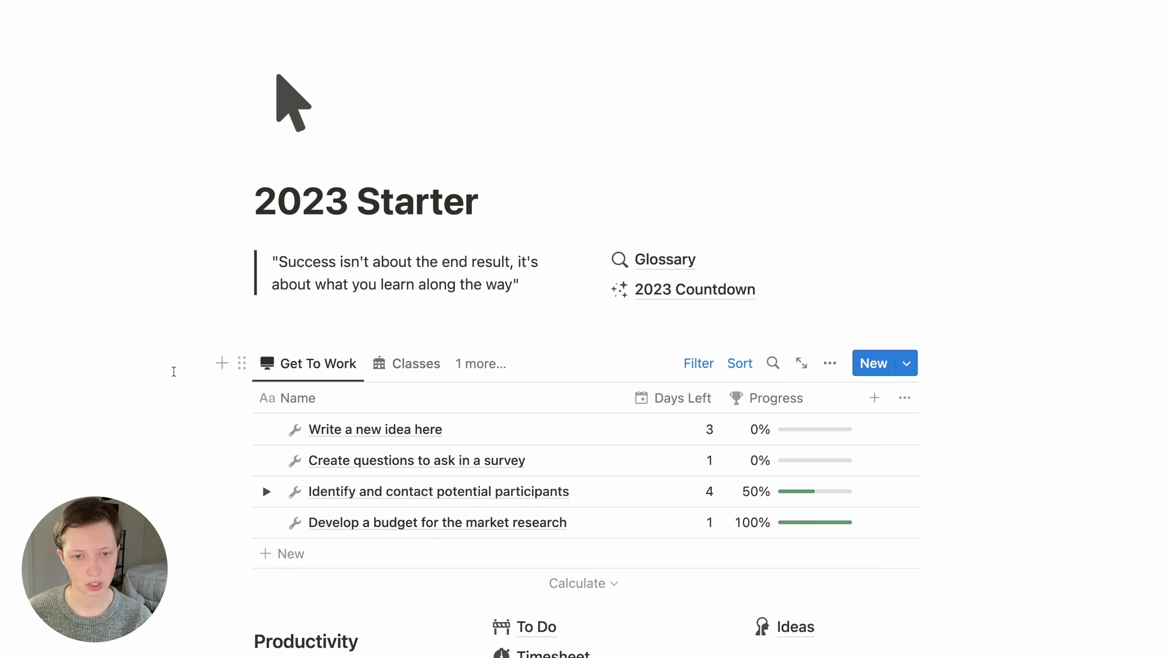
- Open the Books collection from the home page and compare its Physical, Digital, Genres and Ratings views
scroll(174, 371, "down", 8)
scroll(174, 372, "down", 3)
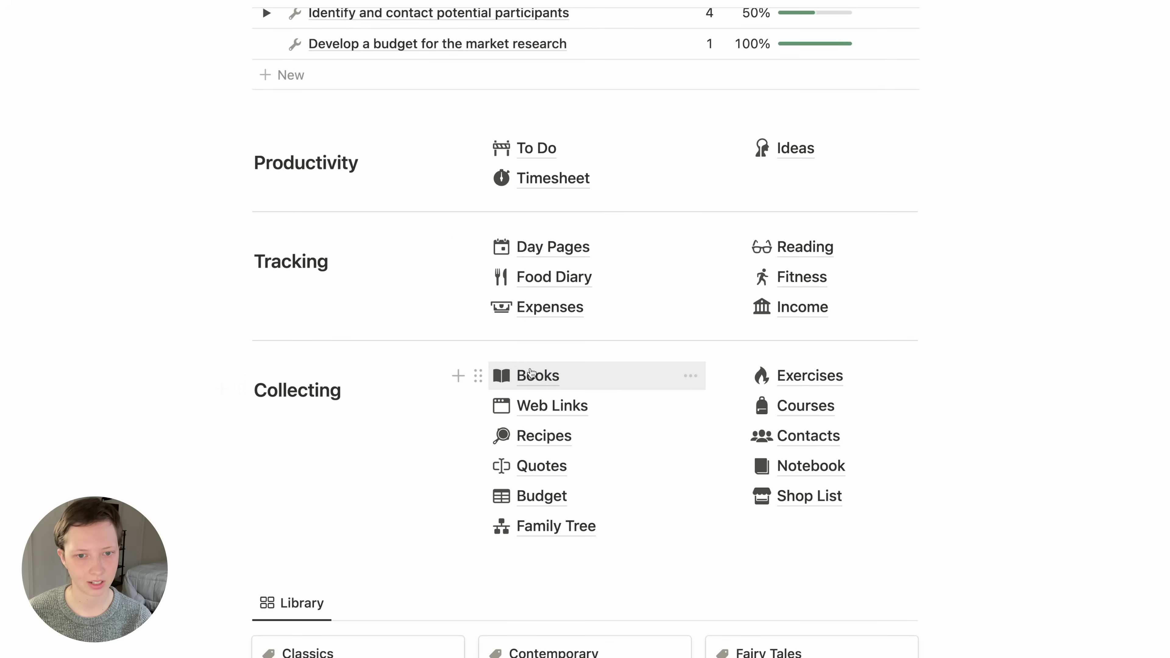
left_click(547, 378)
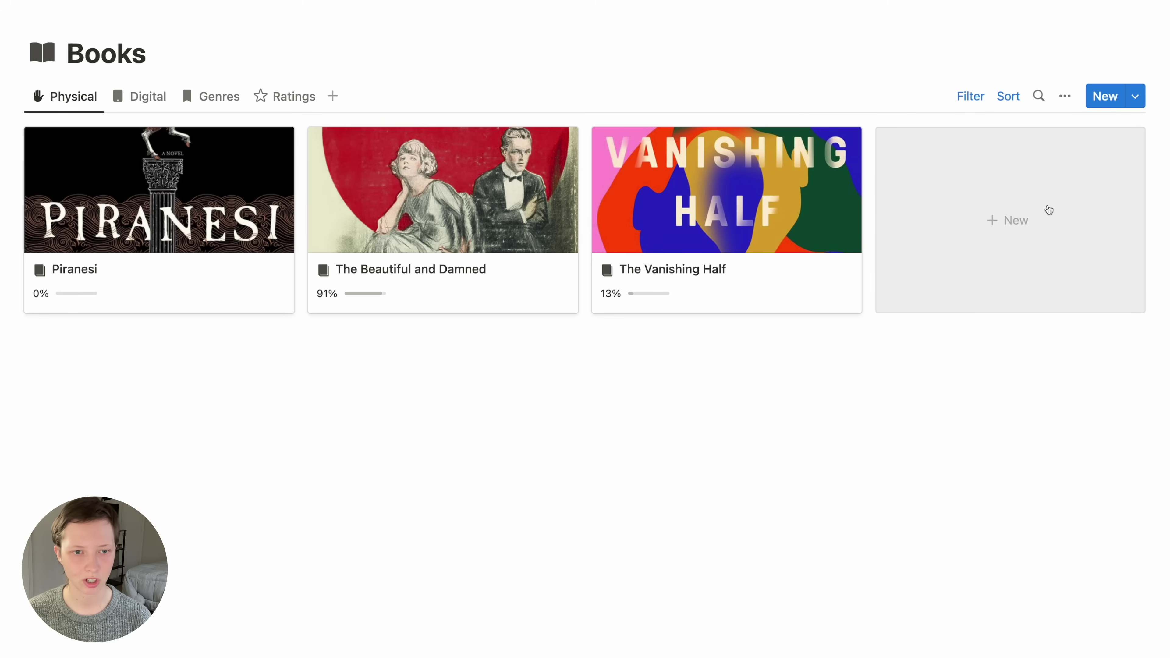
left_click(139, 102)
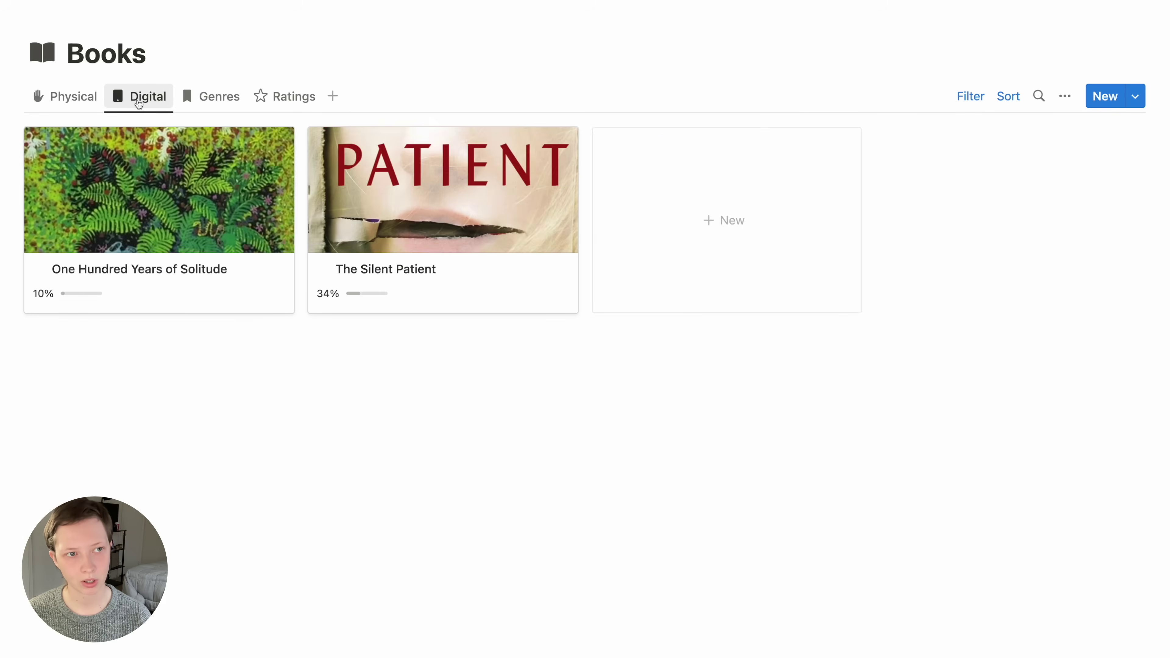
left_click(234, 102)
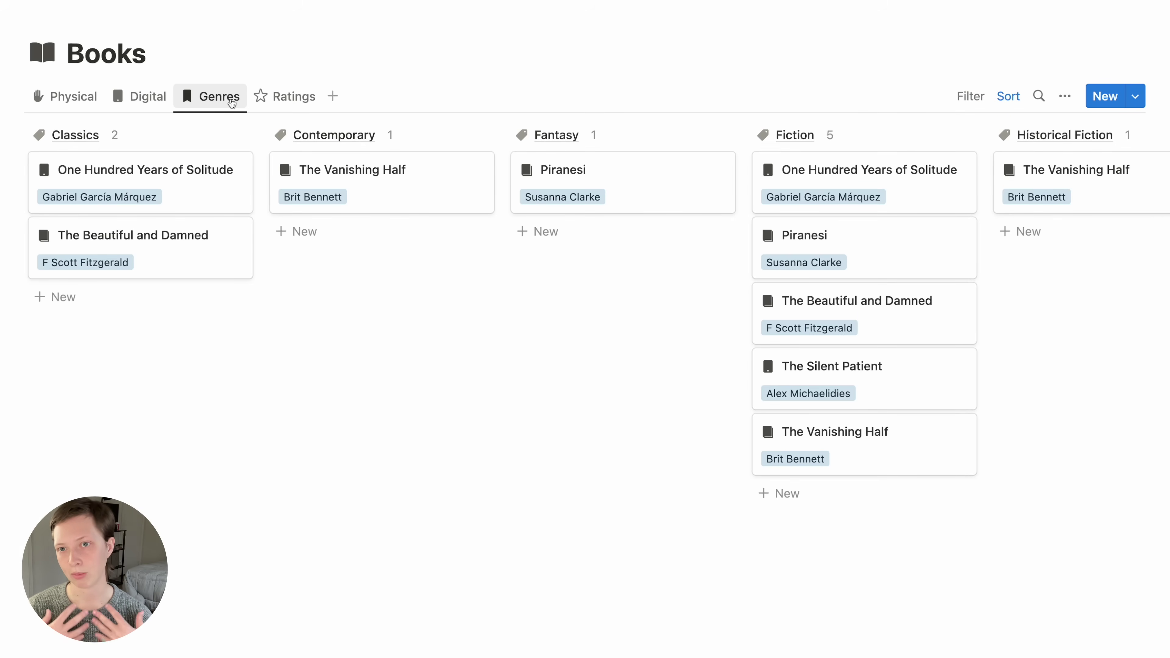
left_click(293, 97)
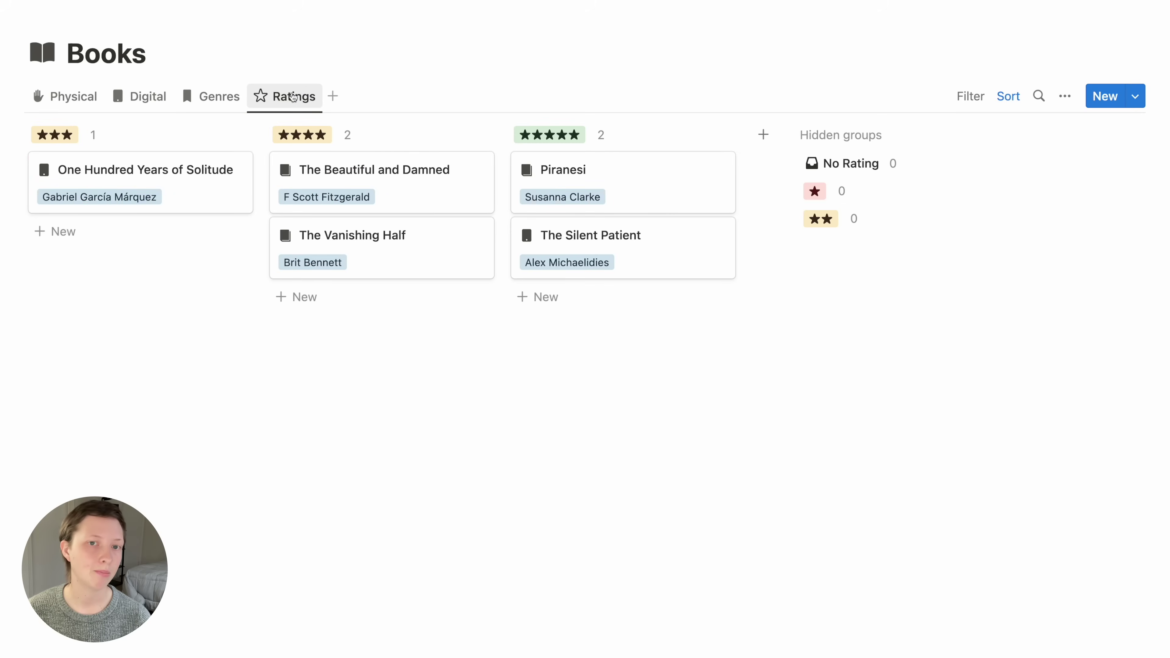
- Open The Beautiful and Damned from the Physical view of Books as a full page and view its cover image
left_click(40, 95)
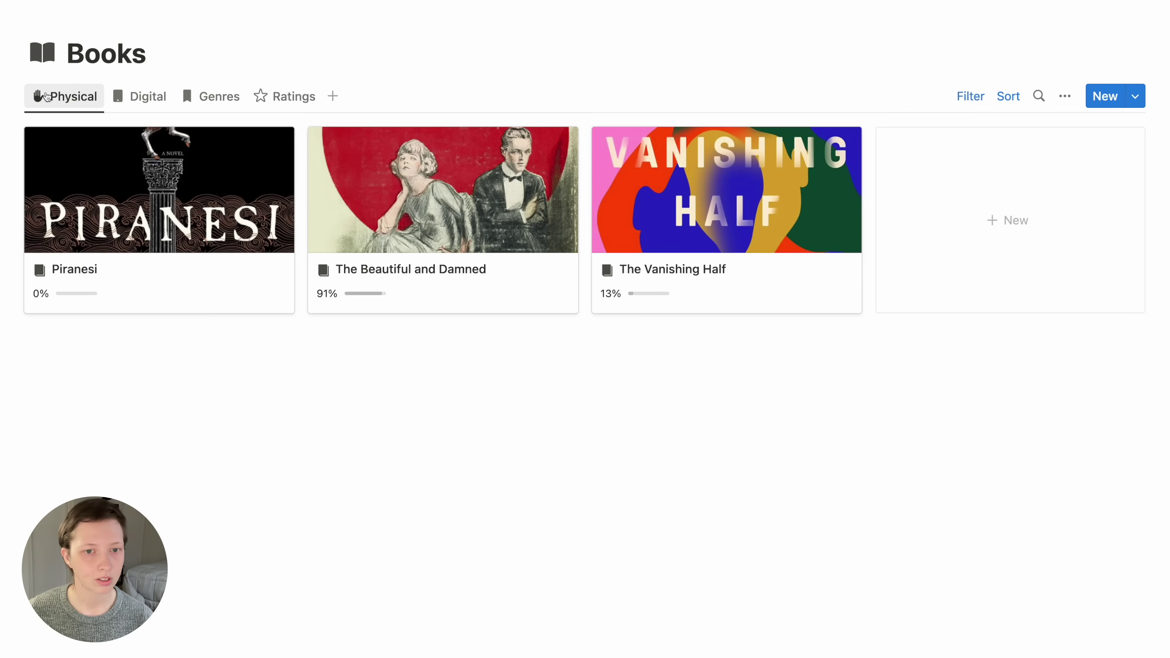
left_click(412, 279)
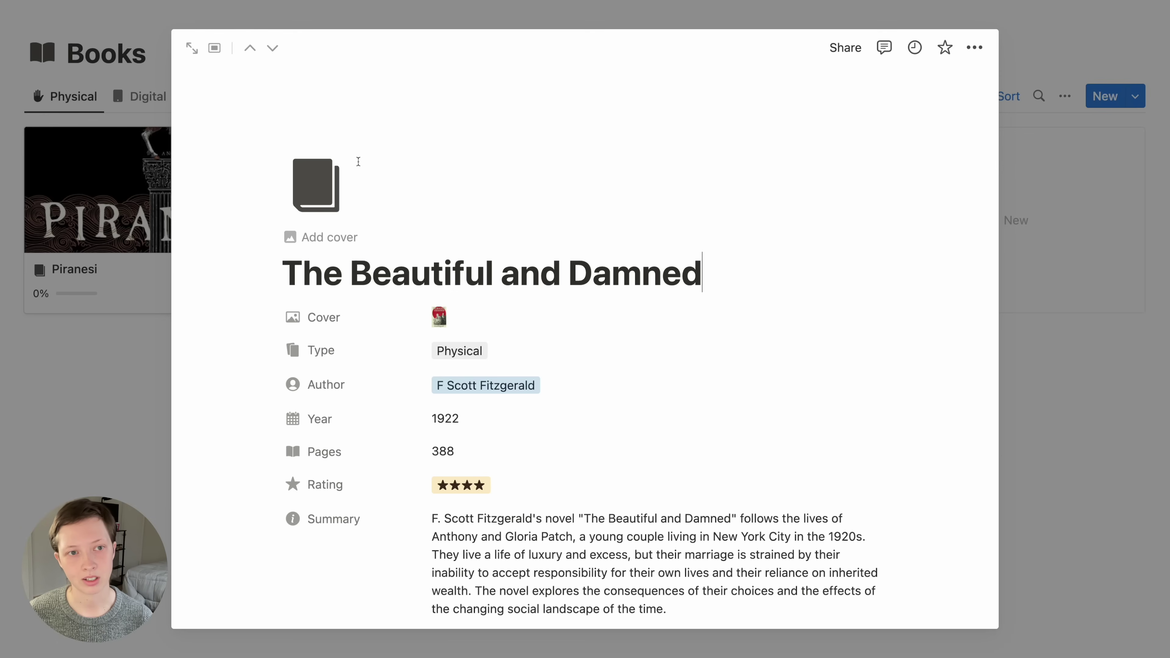
left_click(192, 47)
scroll(169, 262, "down", 3)
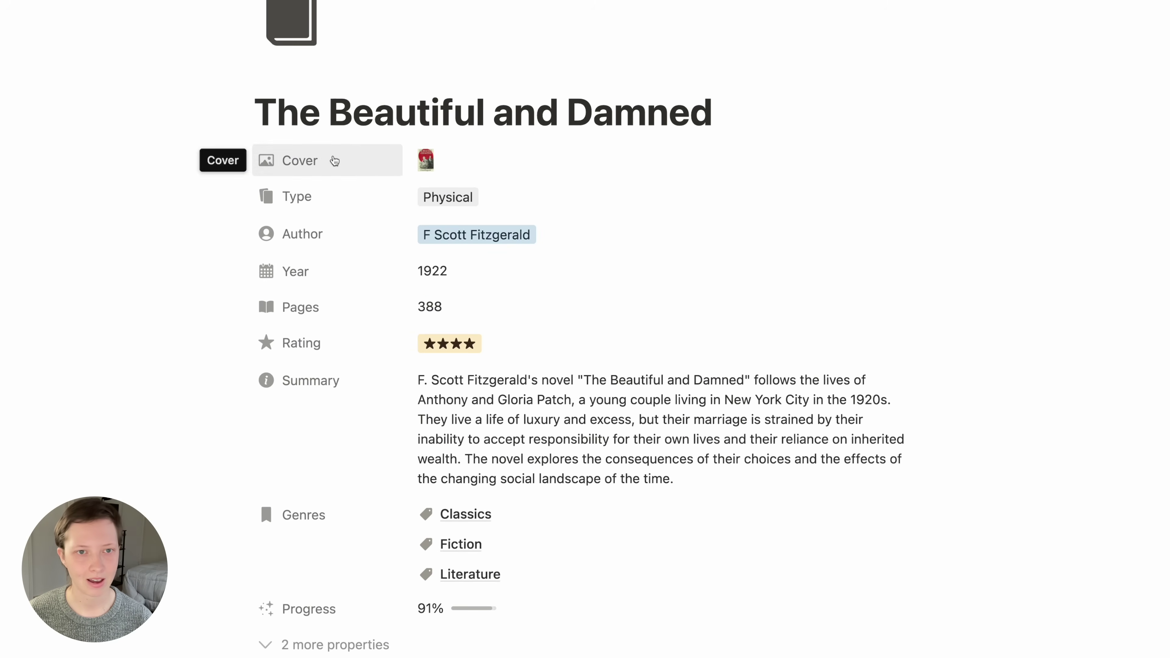
left_click(478, 159)
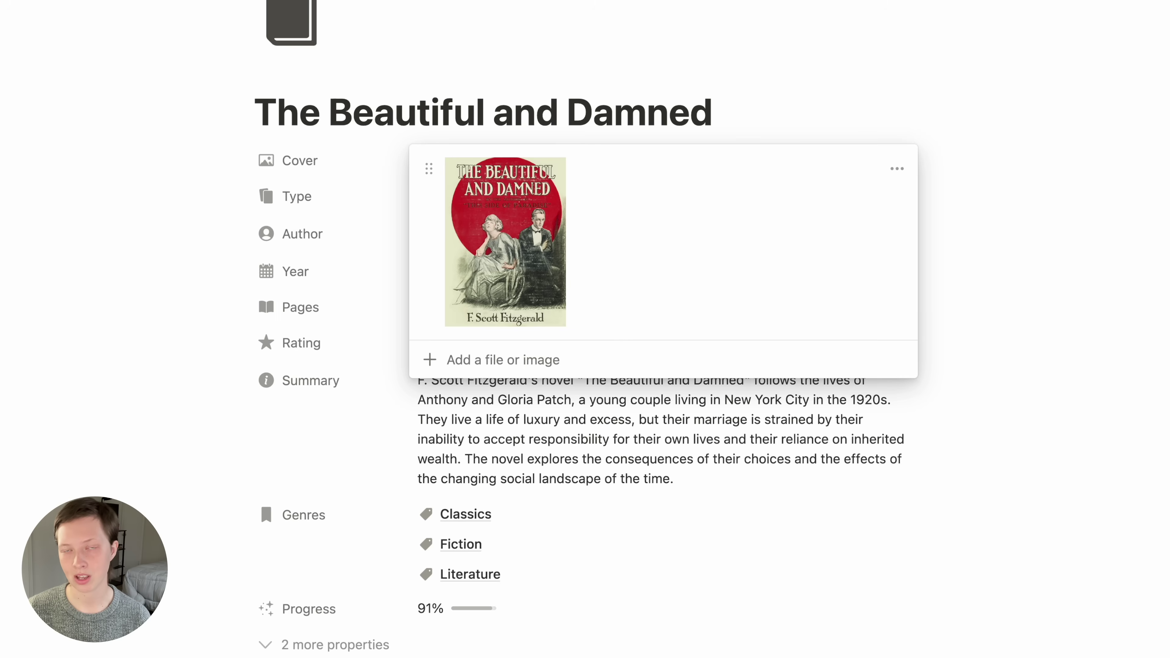
left_click(883, 58)
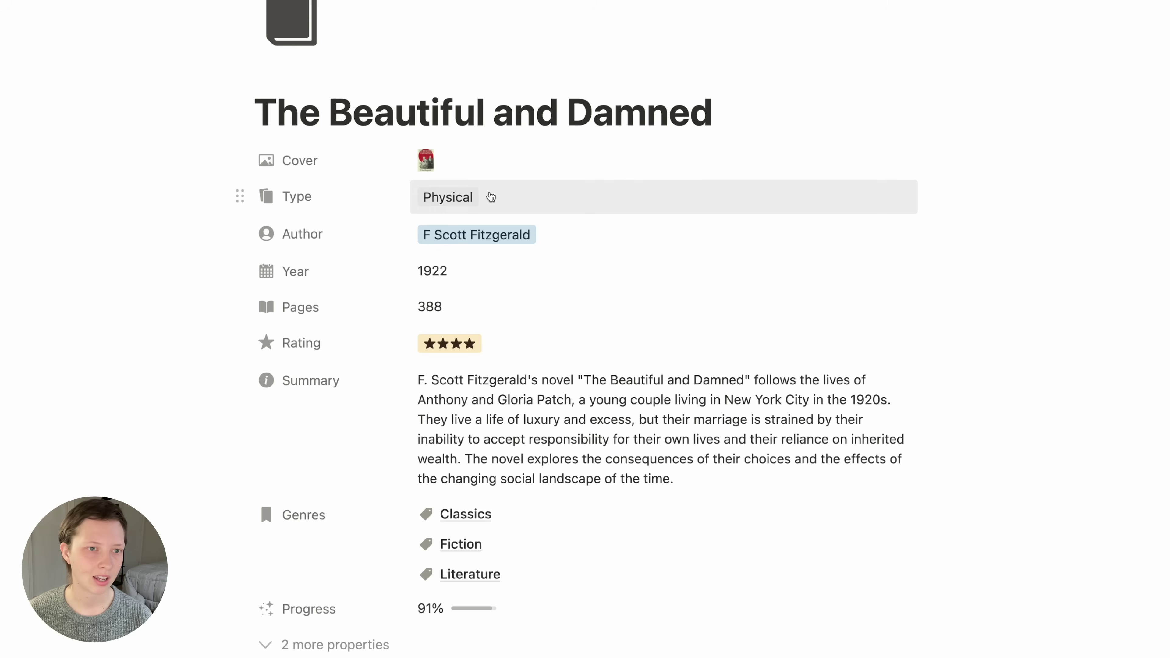
- Review the book's Type, Author and Rating properties, viewing the available options without changing the selections
left_click(490, 196)
left_click(210, 260)
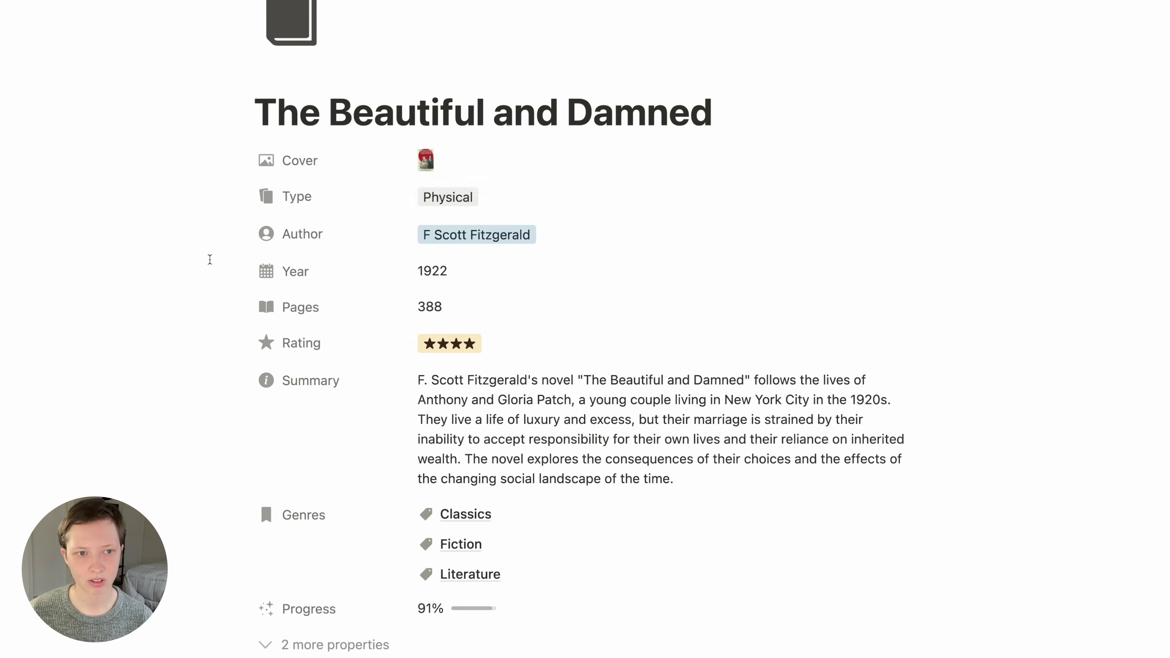
left_click(548, 238)
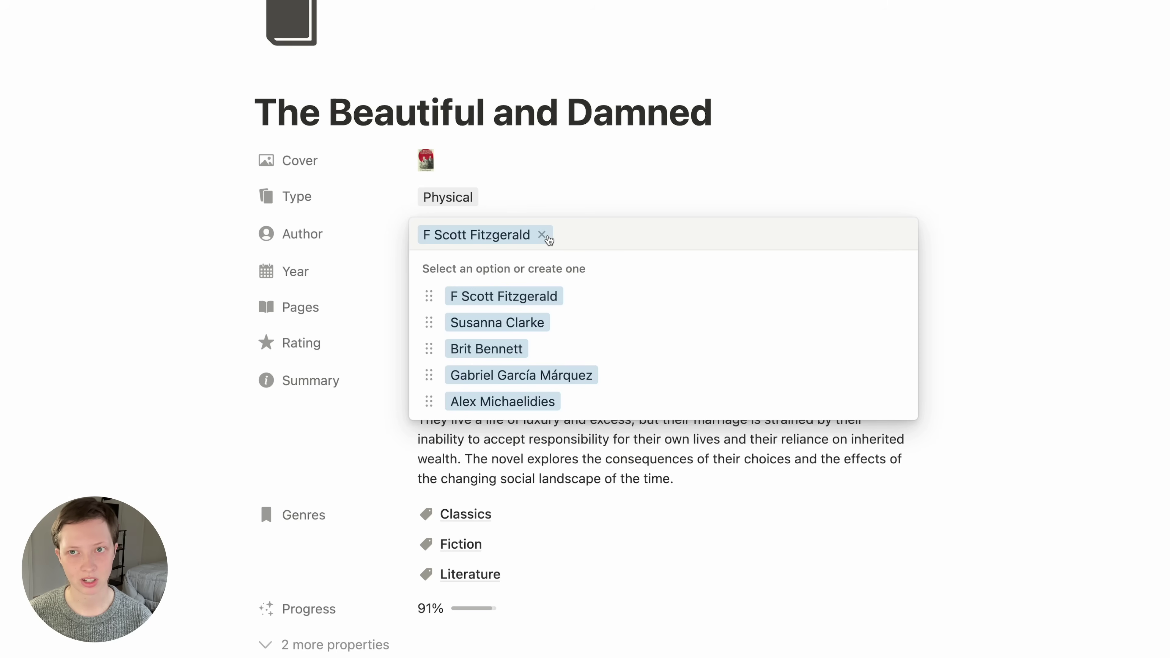
left_click(596, 204)
scroll(596, 204, "down", 4)
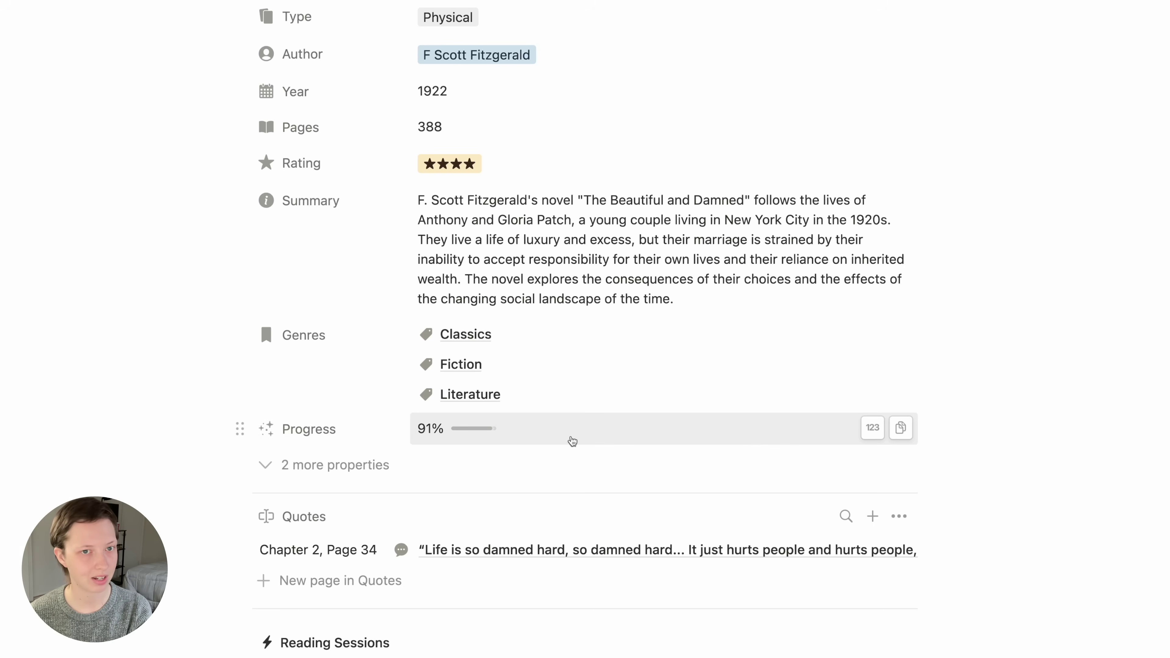
left_click(494, 178)
left_click(188, 171)
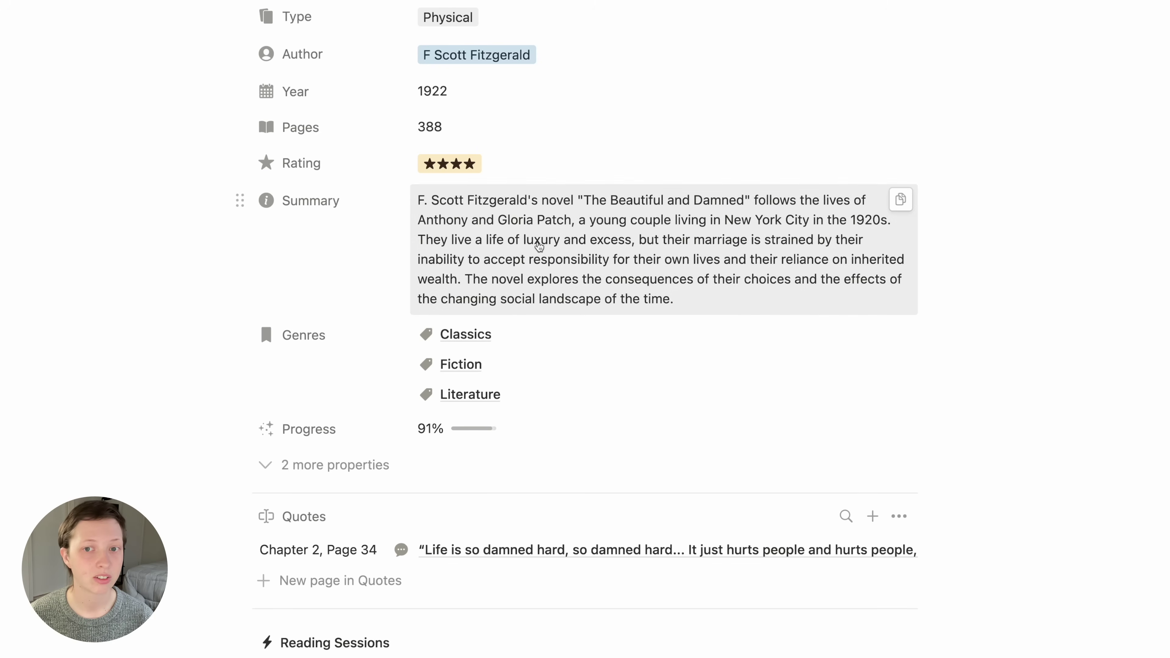
- Expand the book's two hidden properties and examine the Progress formula alongside the Pages and Pages Read properties
scroll(451, 376, "down", 1)
scroll(452, 376, "down", 3)
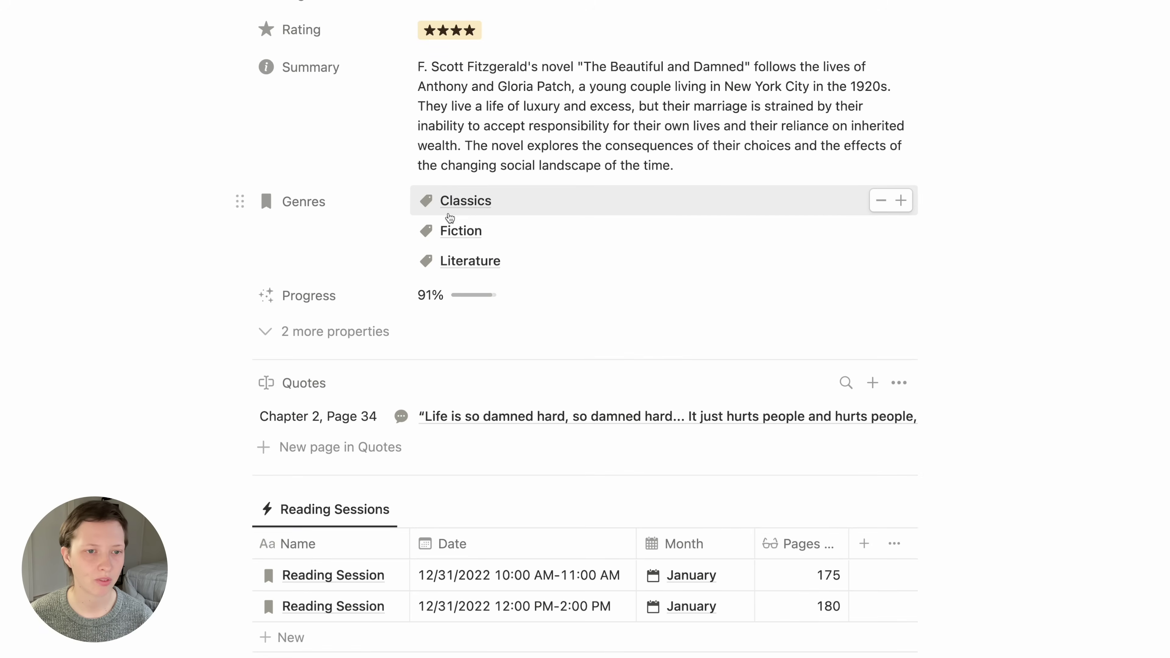
scroll(461, 314, "up", 1)
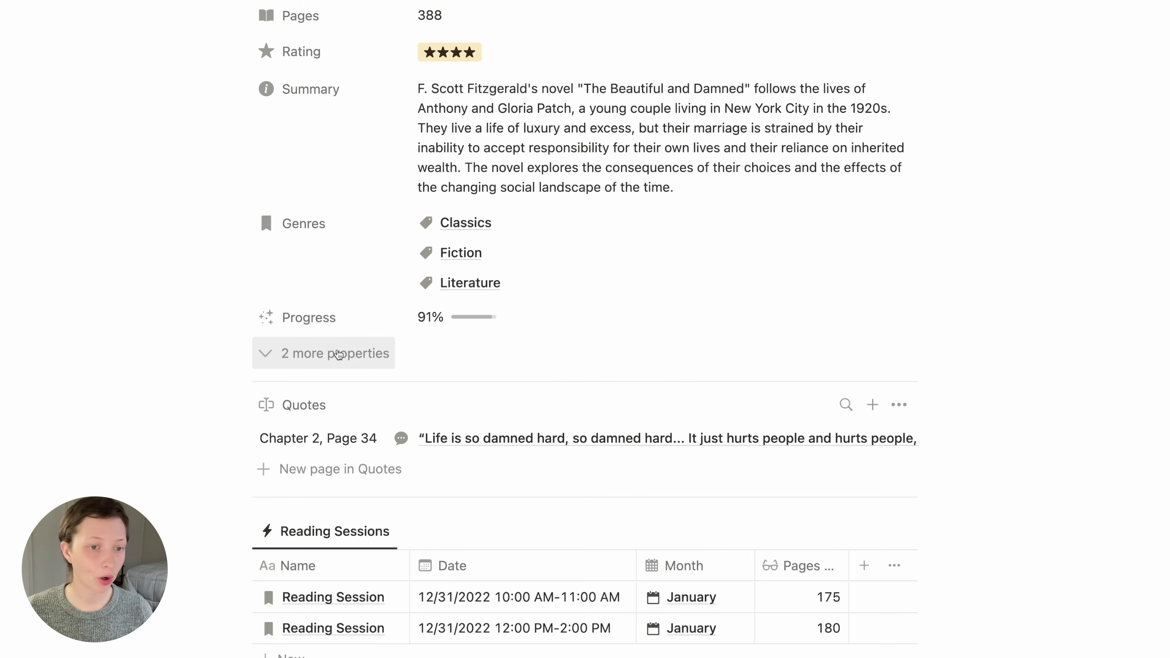
left_click(332, 351)
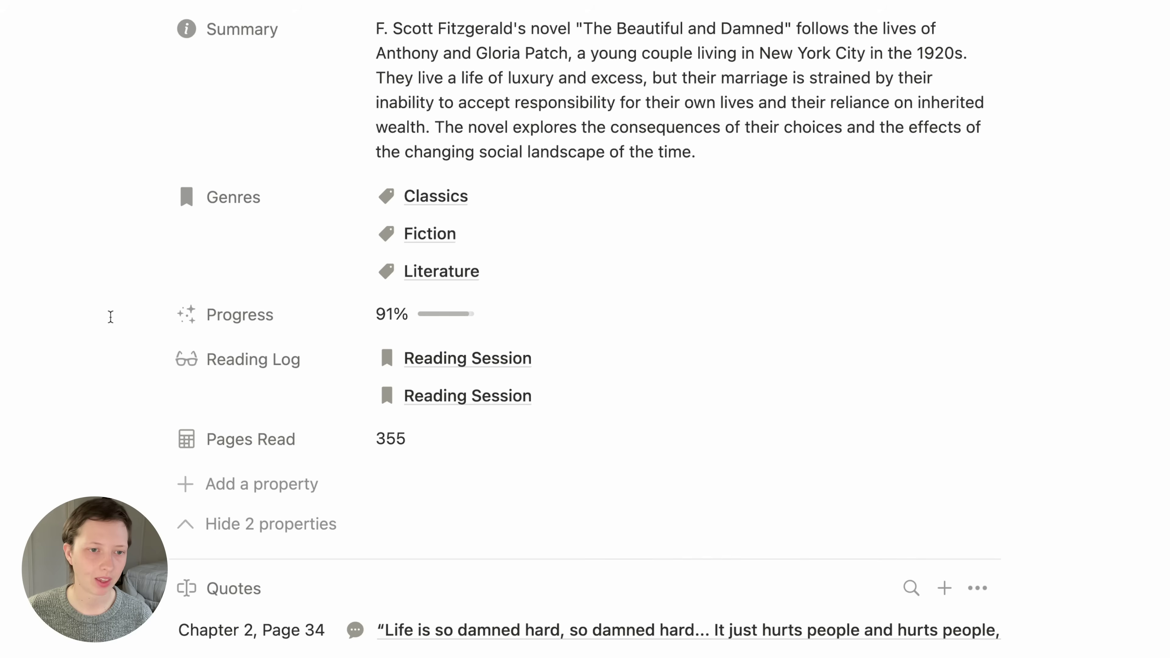
left_click(459, 324)
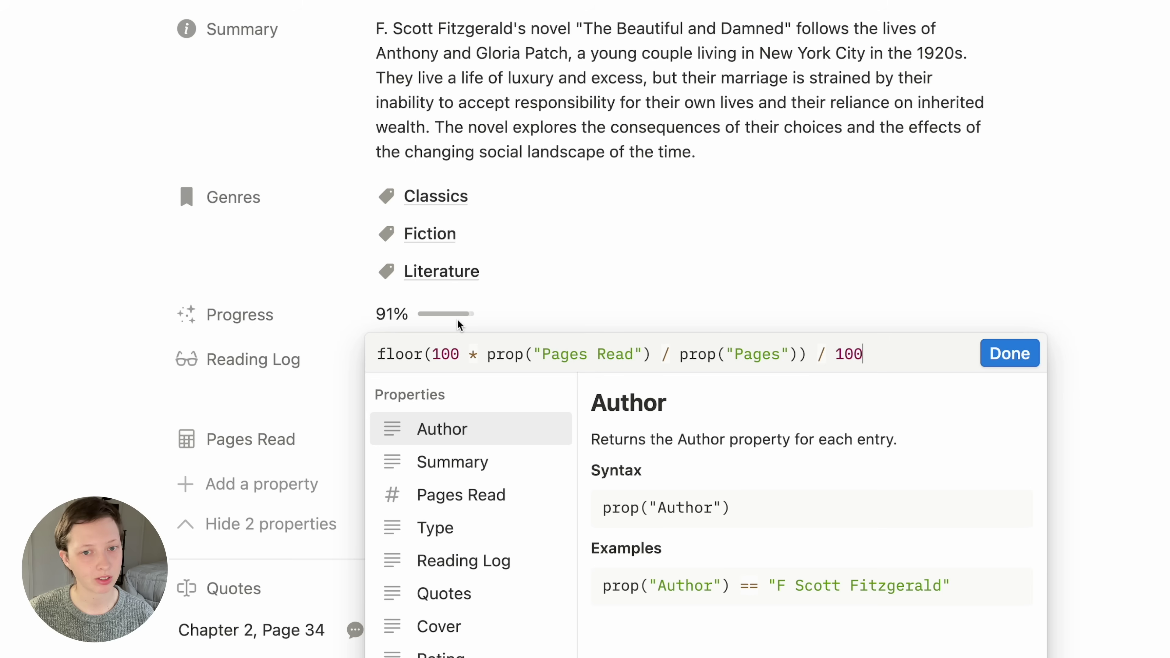
left_click(57, 329)
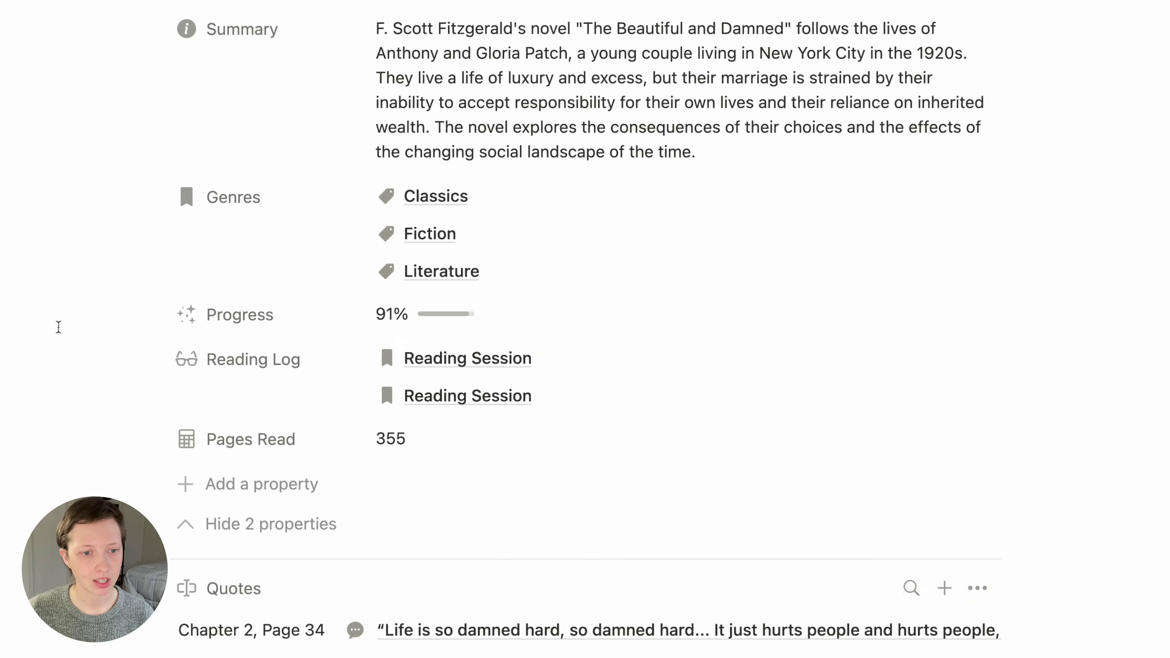
scroll(259, 450, "up", 3)
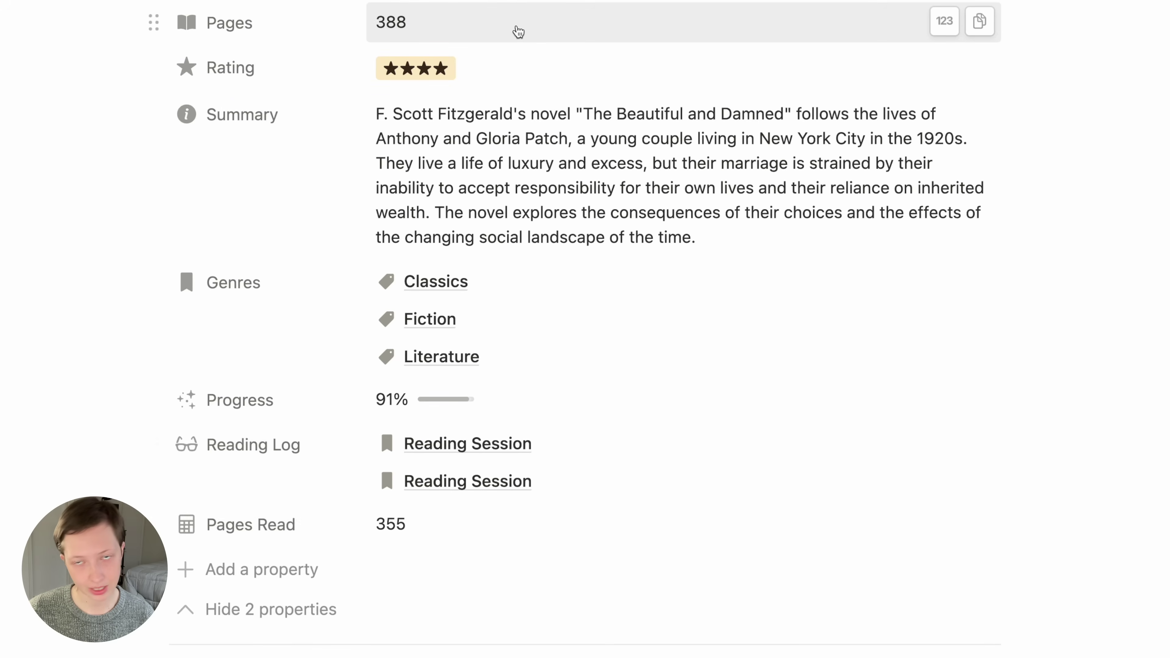
scroll(450, 444, "down", 3)
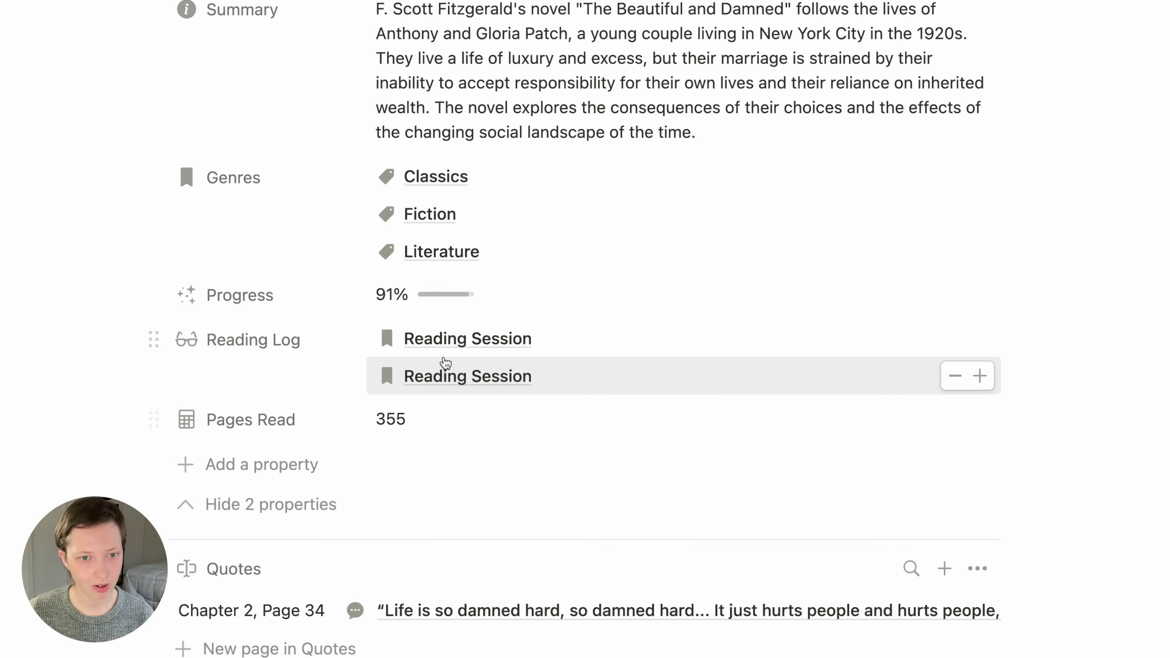
- Inspect the Reading Log property's settings to see how it relates books to the Reading database
left_click(265, 344)
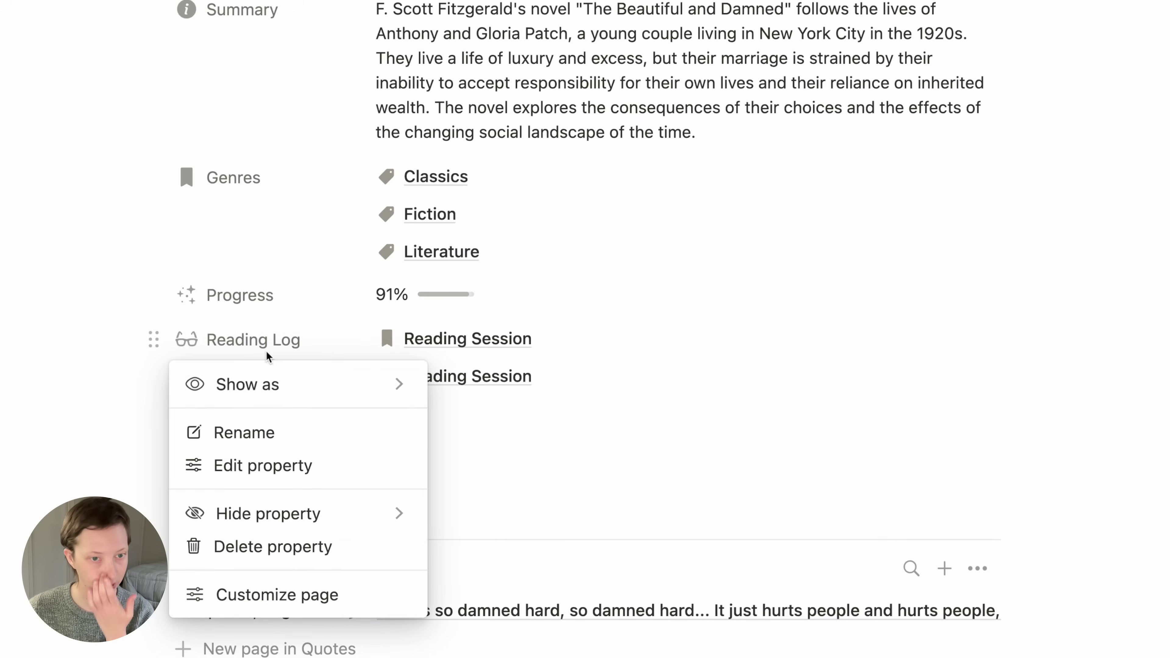
left_click(267, 465)
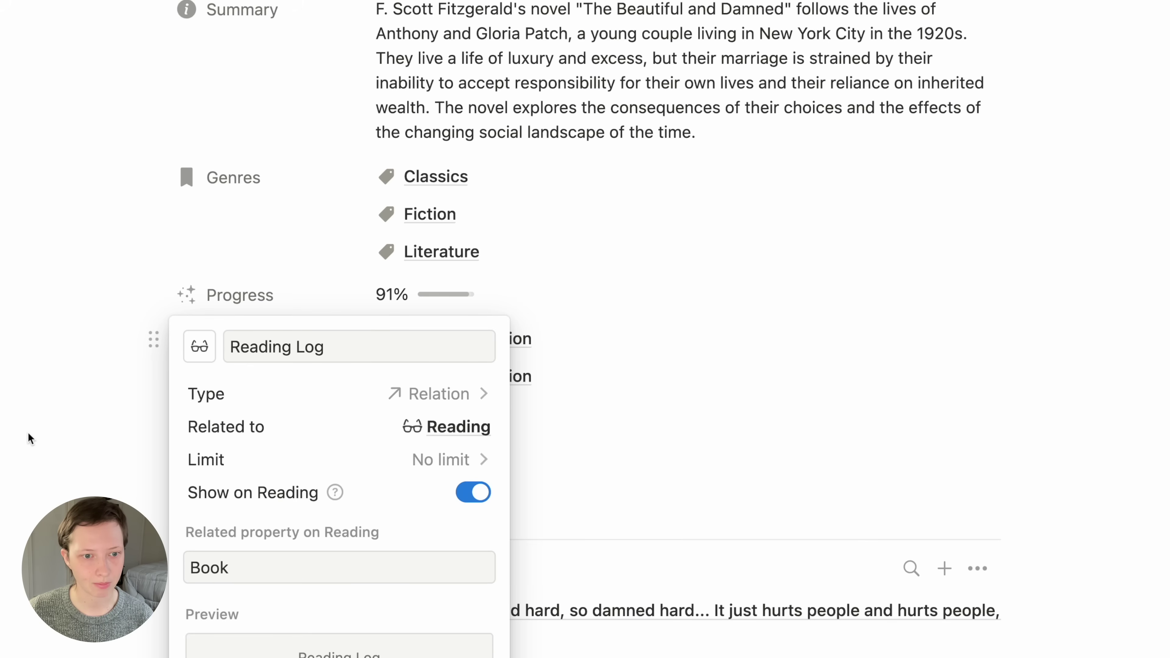
left_click(48, 348)
- Inspect the Pages Read rollup's settings, checking its relation, property and calculation options without changing them
left_click(260, 433)
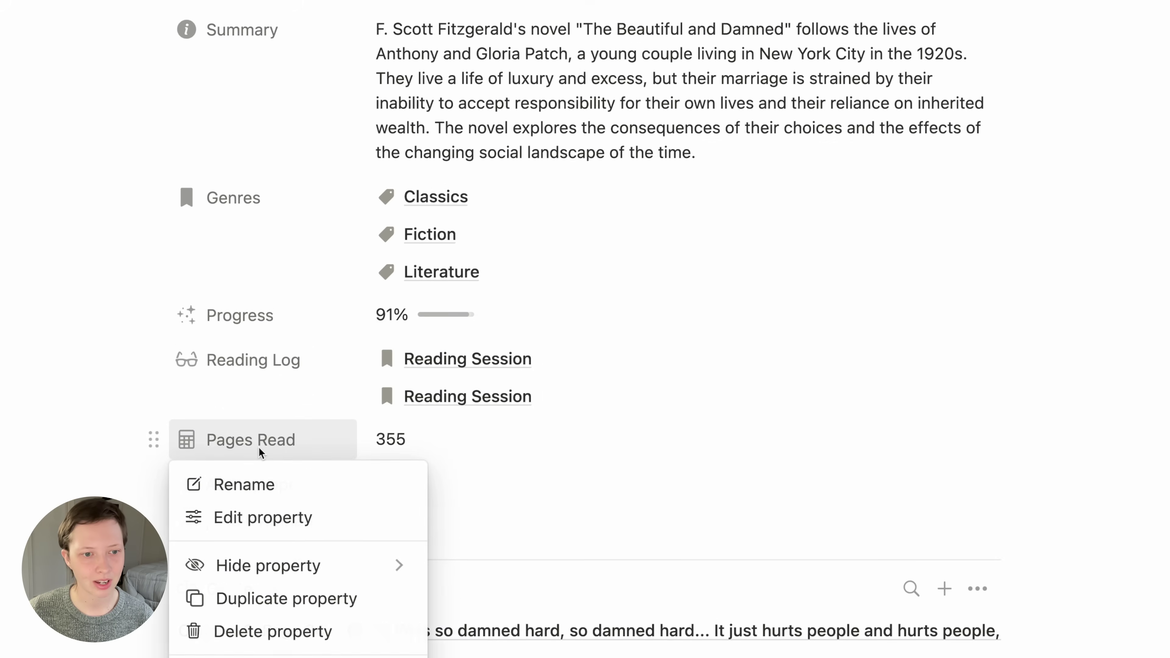
left_click(264, 497)
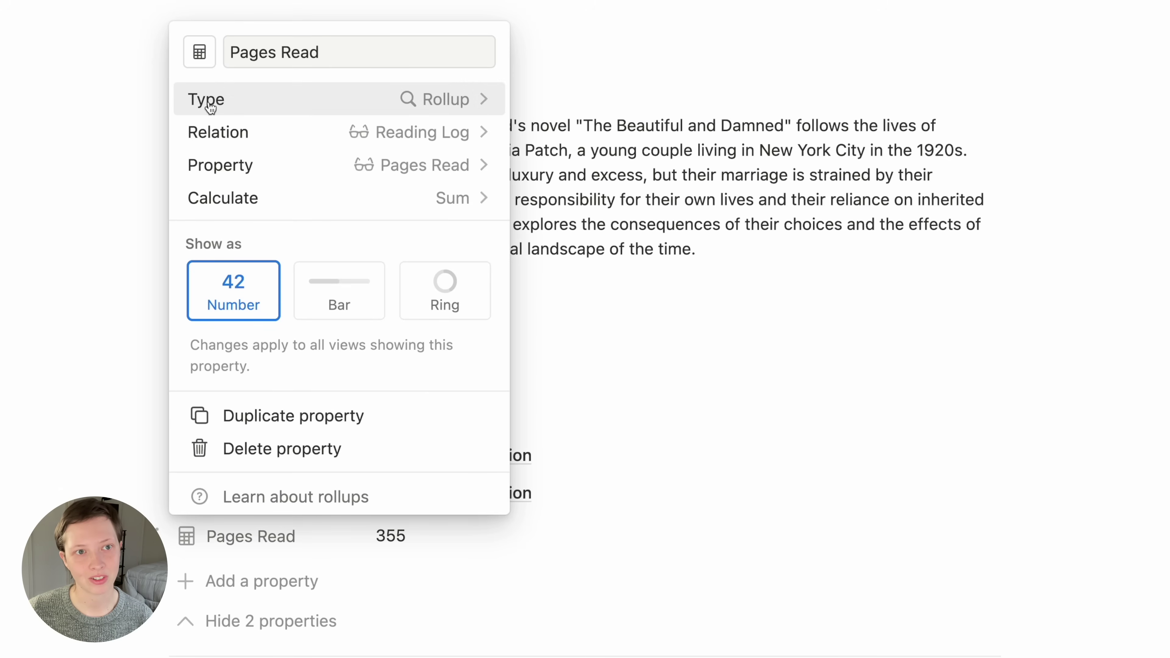
left_click(220, 142)
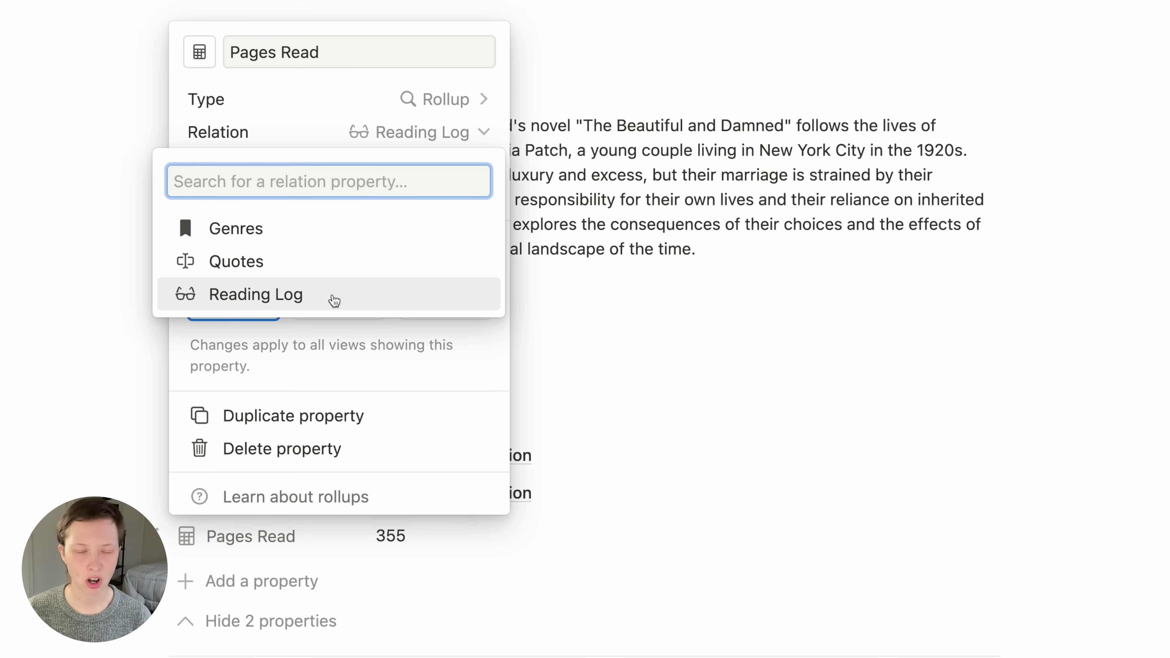
left_click(76, 288)
left_click(458, 167)
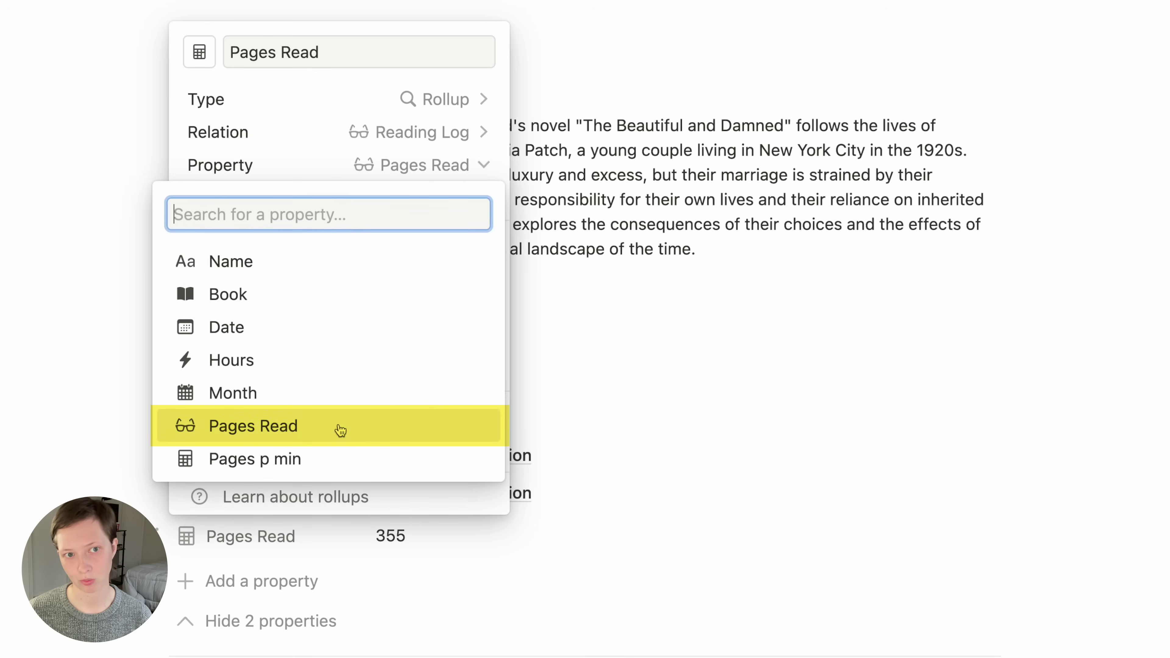
left_click(315, 137)
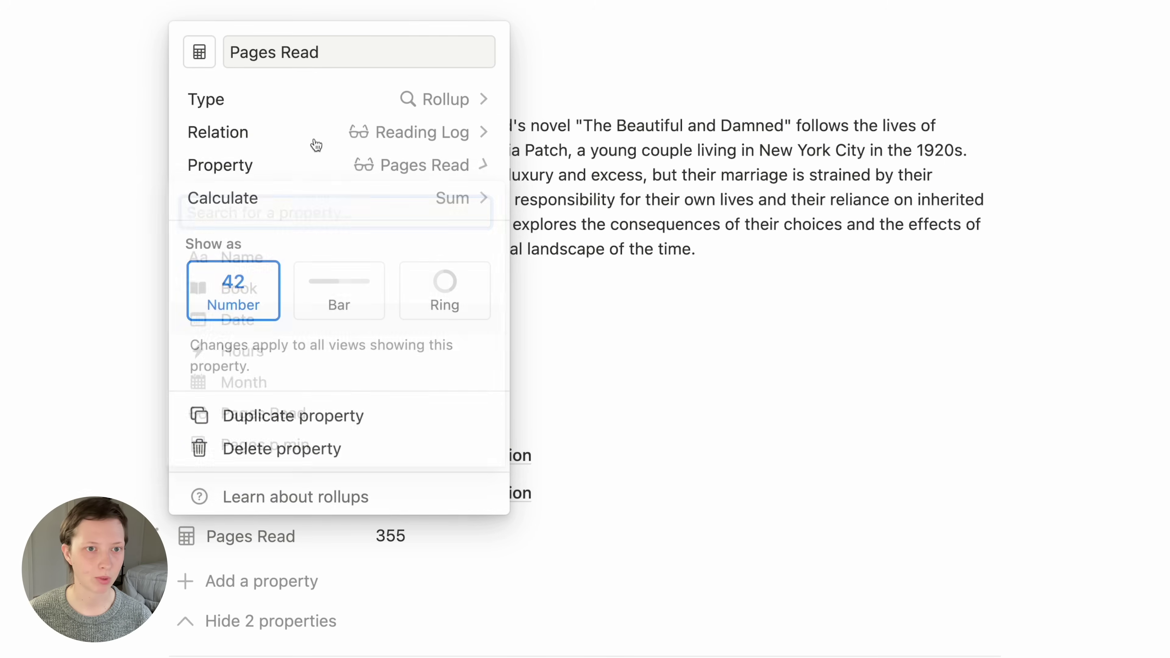
left_click(457, 207)
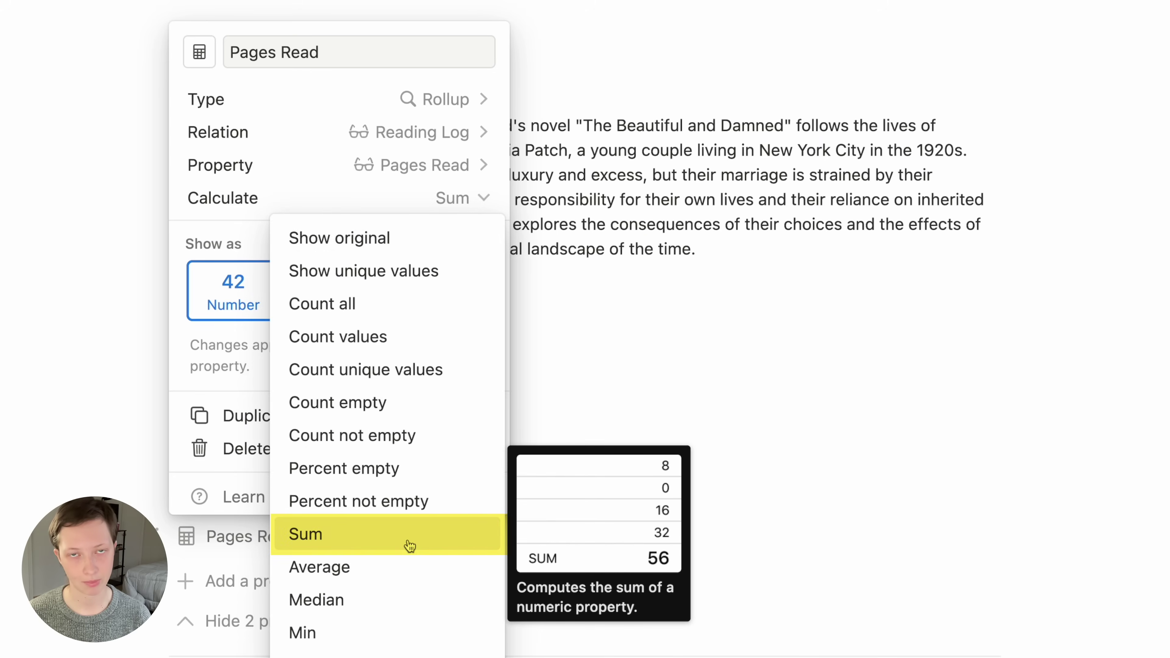
left_click(214, 199)
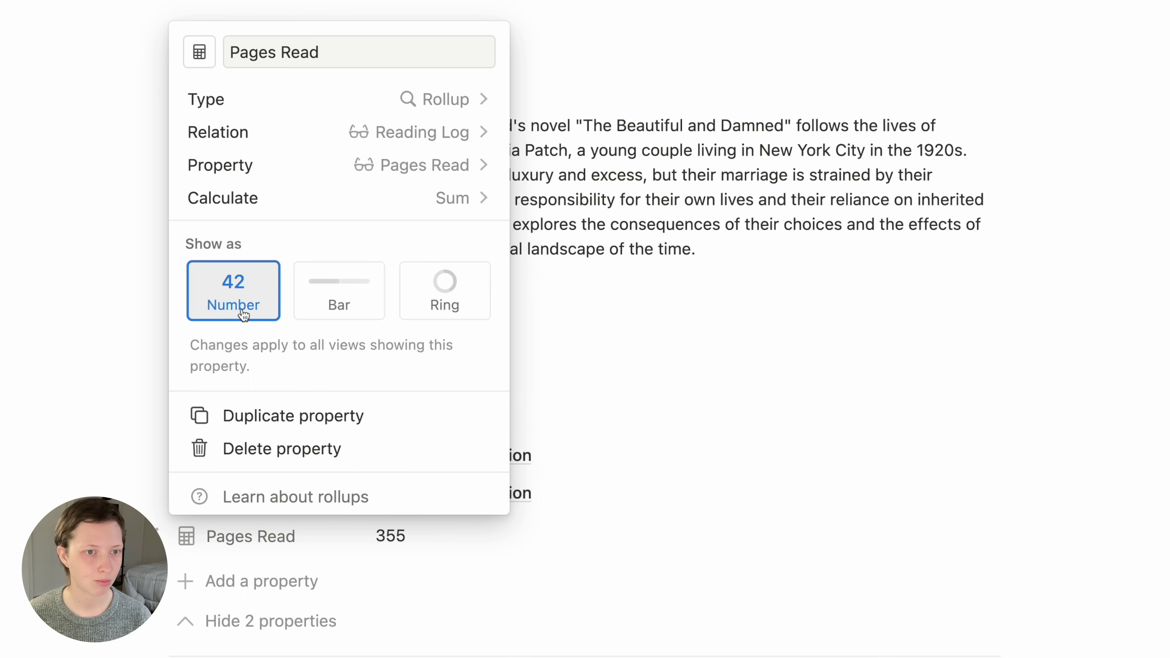
left_click(87, 302)
- Collapse the extra properties and view the Progress formula again, then close it unchanged
scroll(413, 546, "up", 1)
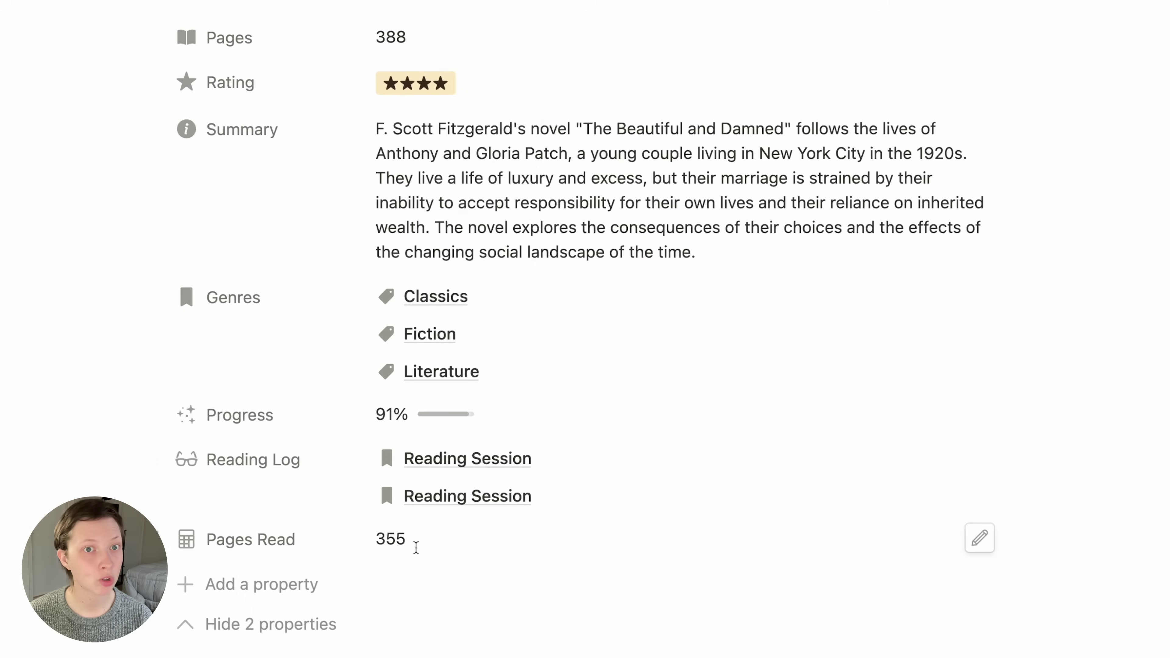
left_click(507, 469)
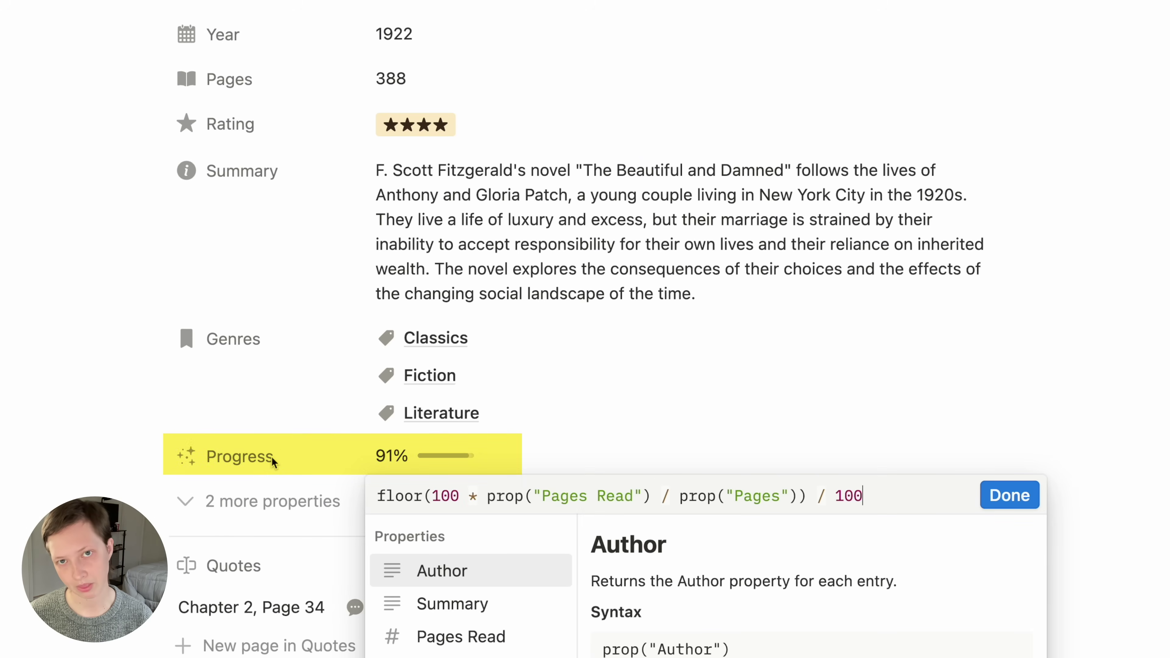
key("Escape")
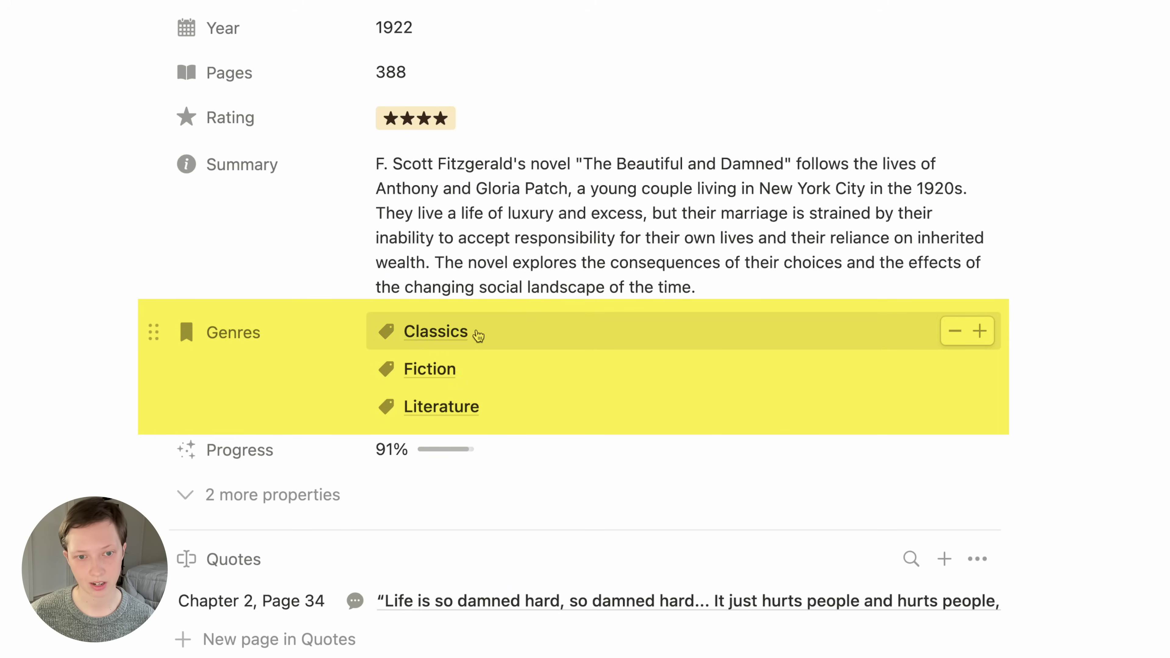
- Create a Glossary page named New Genre, link it to the book's Genres, and open it as a full page
scroll(980, 318, "down", 1)
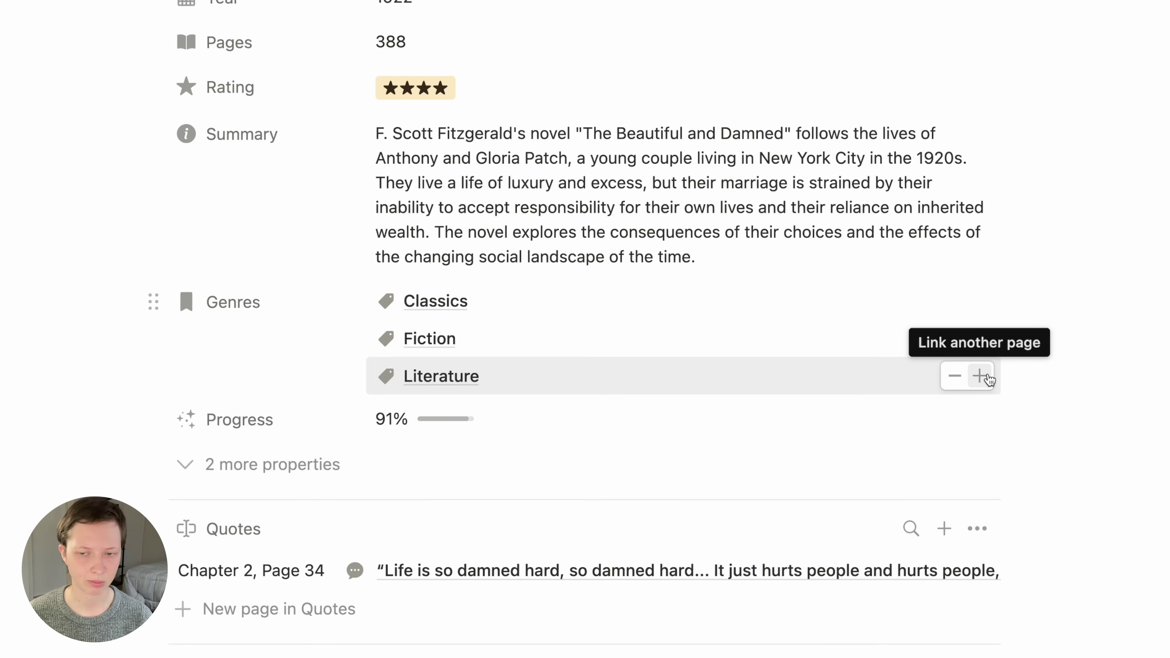
left_click(984, 378)
scroll(680, 538, "down", 5)
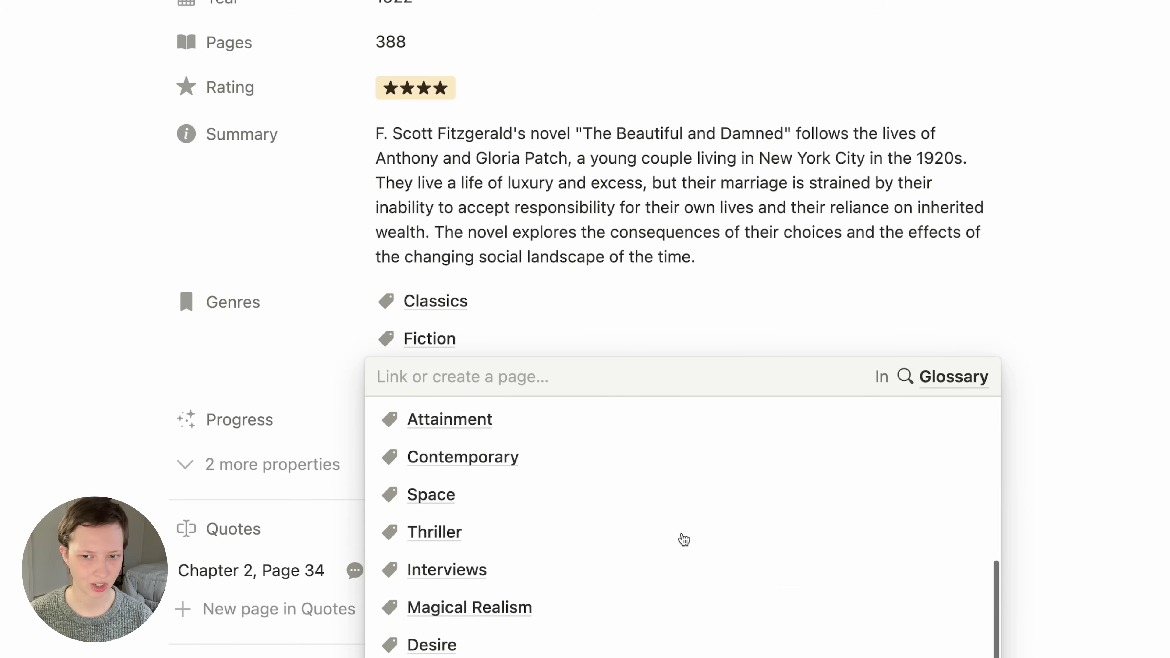
scroll(684, 539, "up", 6)
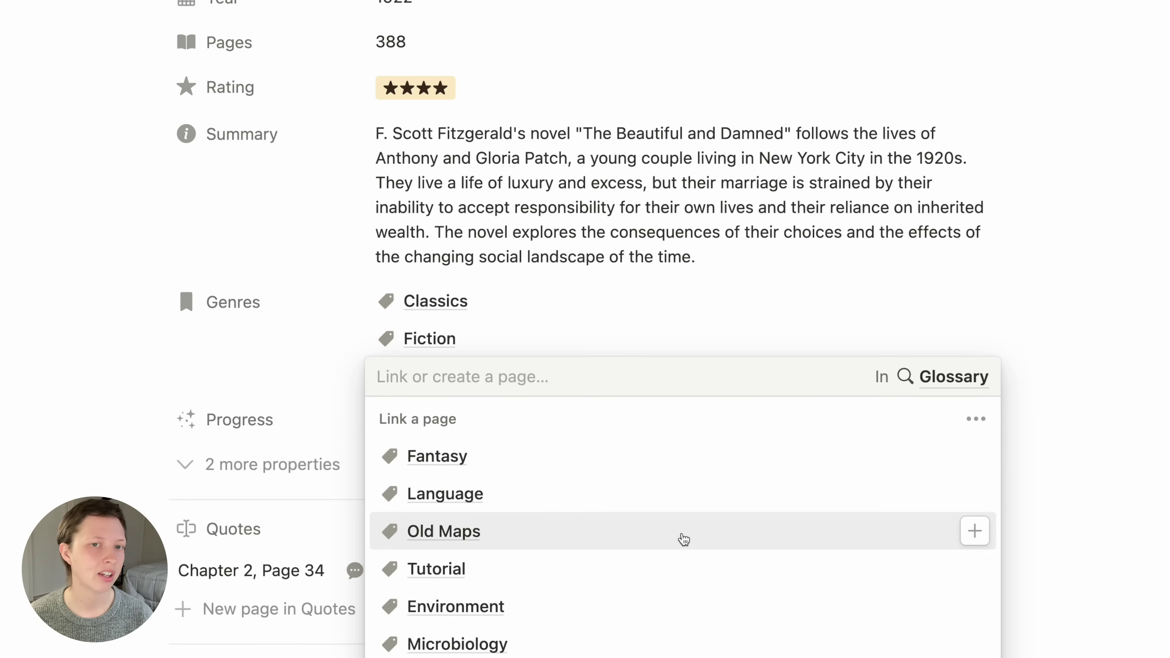
type("New Genre")
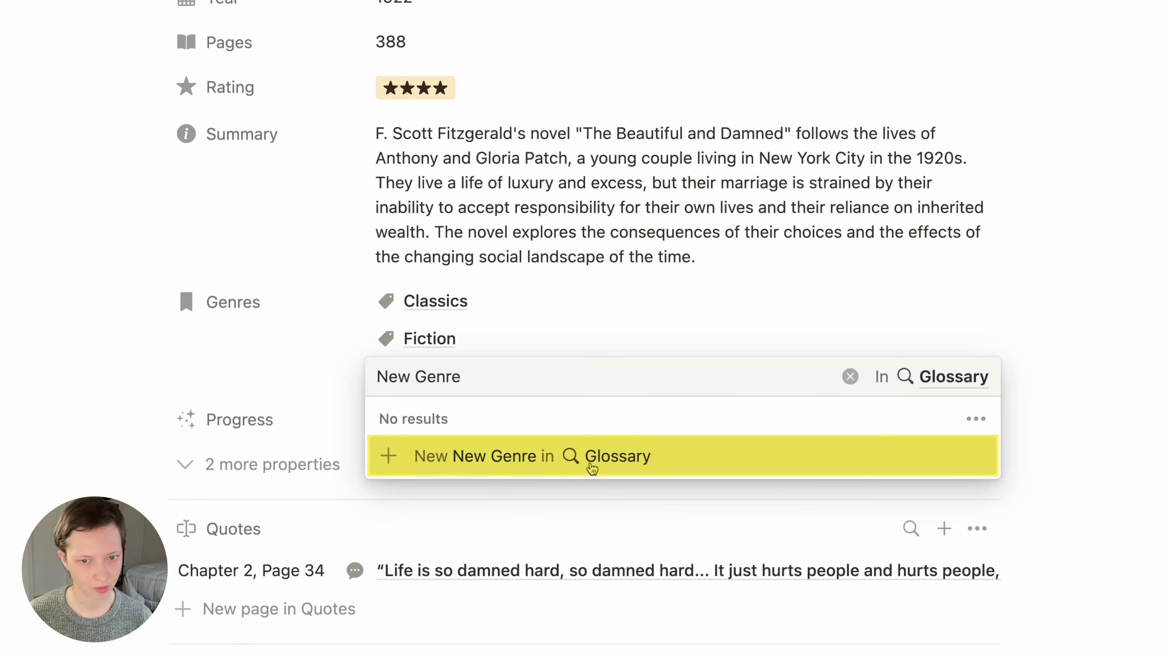
left_click(661, 467)
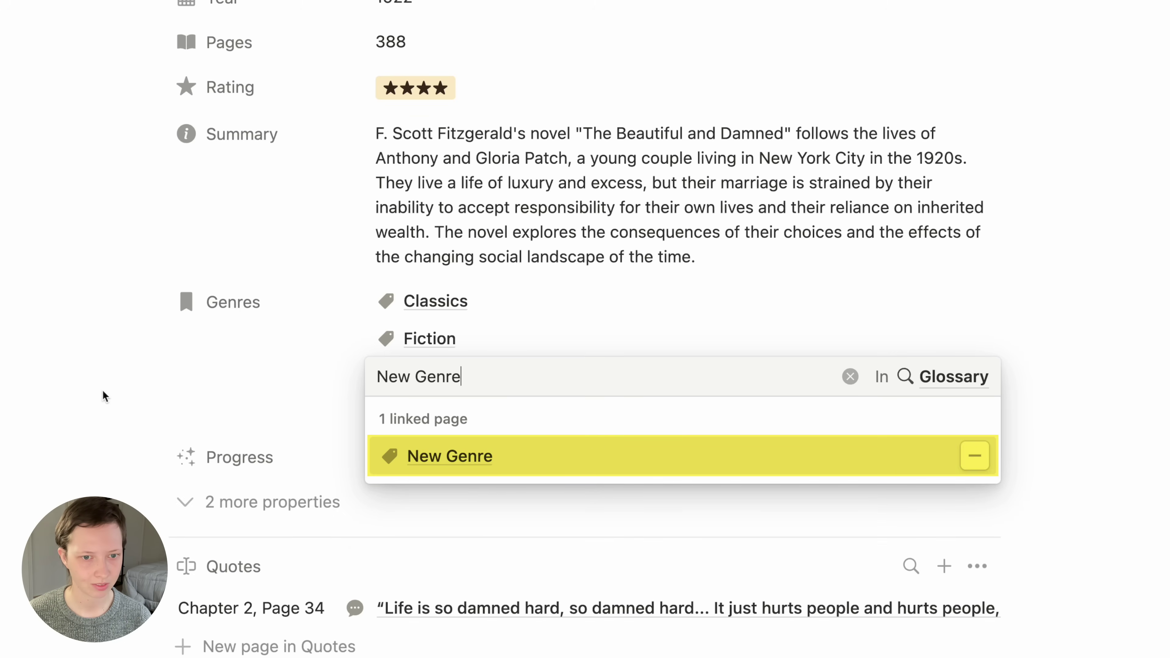
left_click(105, 396)
left_click(484, 395)
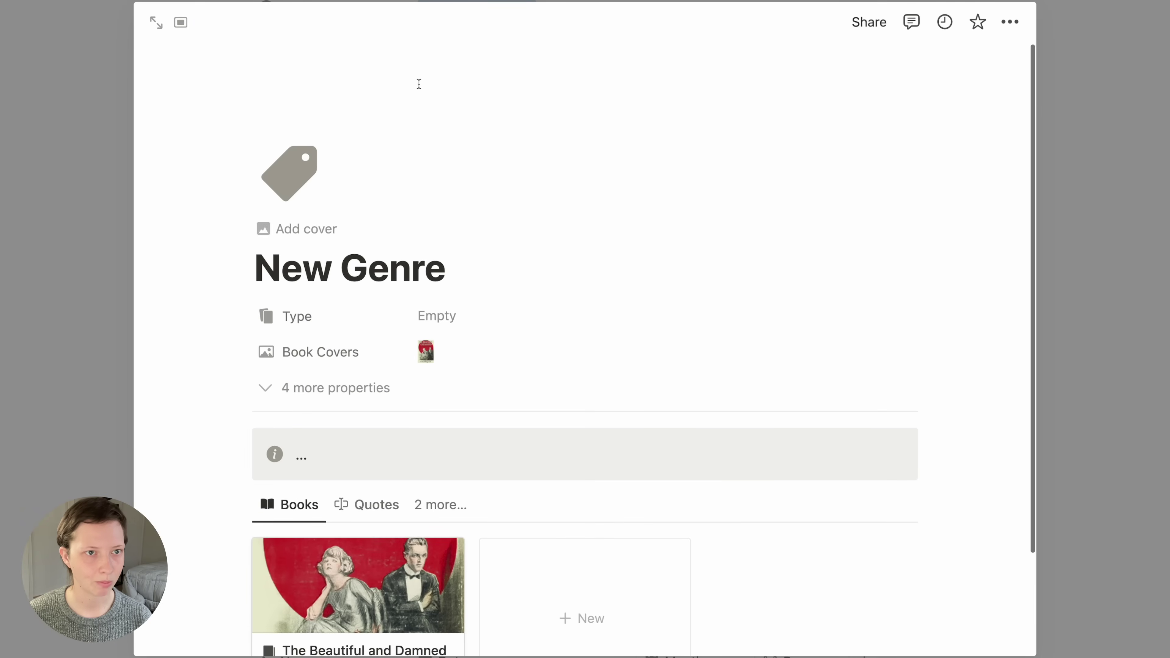
left_click(157, 22)
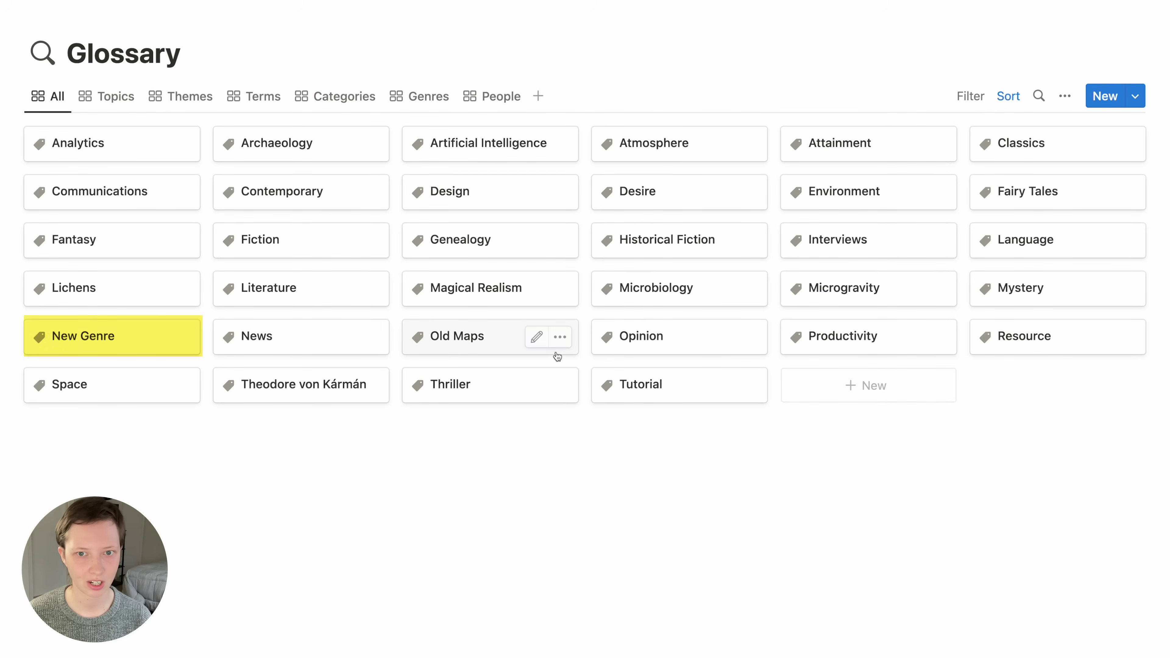
- Set the New Genre page's Type to Genre and switch the Glossary to its Genres view
left_click(110, 351)
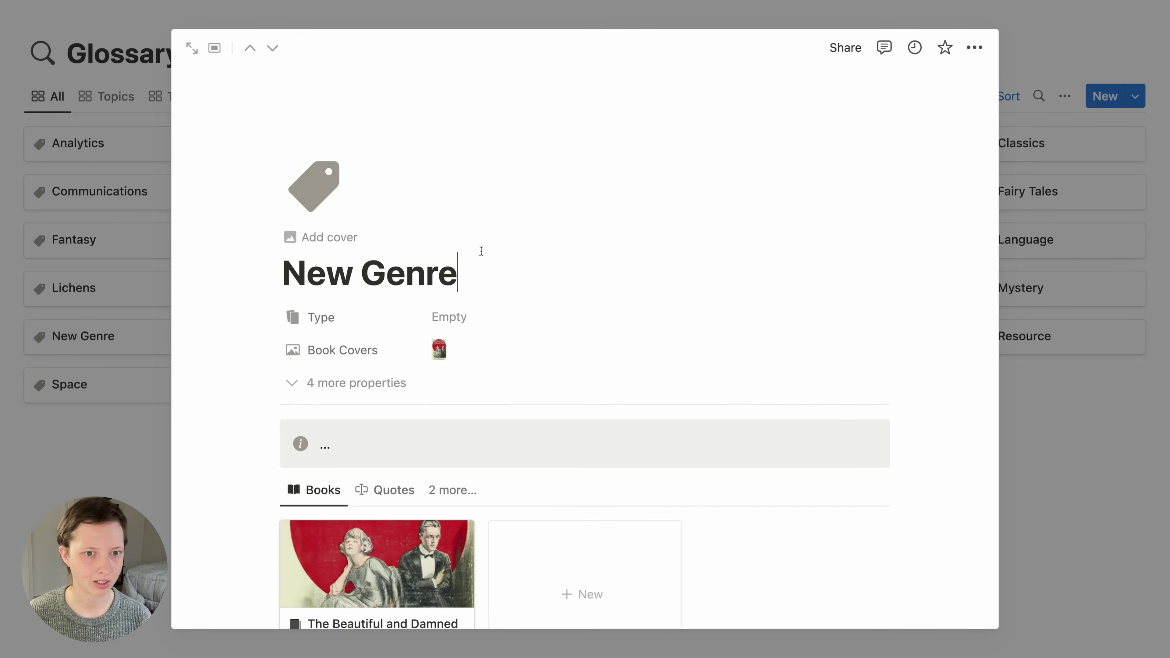
left_click(443, 318)
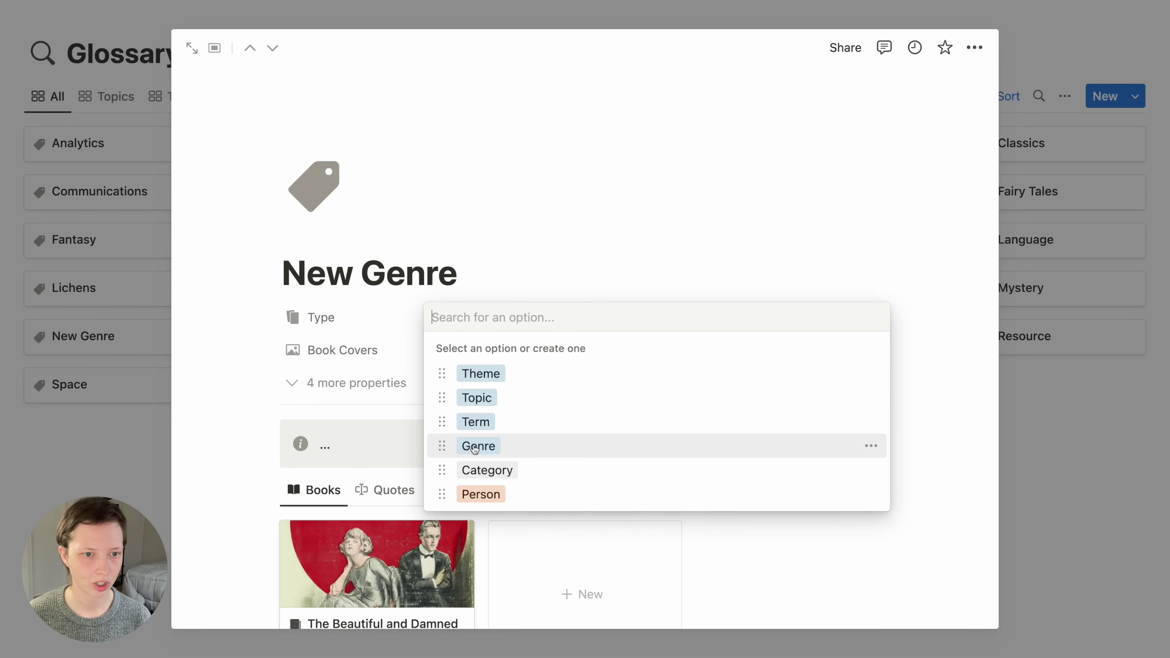
left_click(475, 446)
left_click(97, 357)
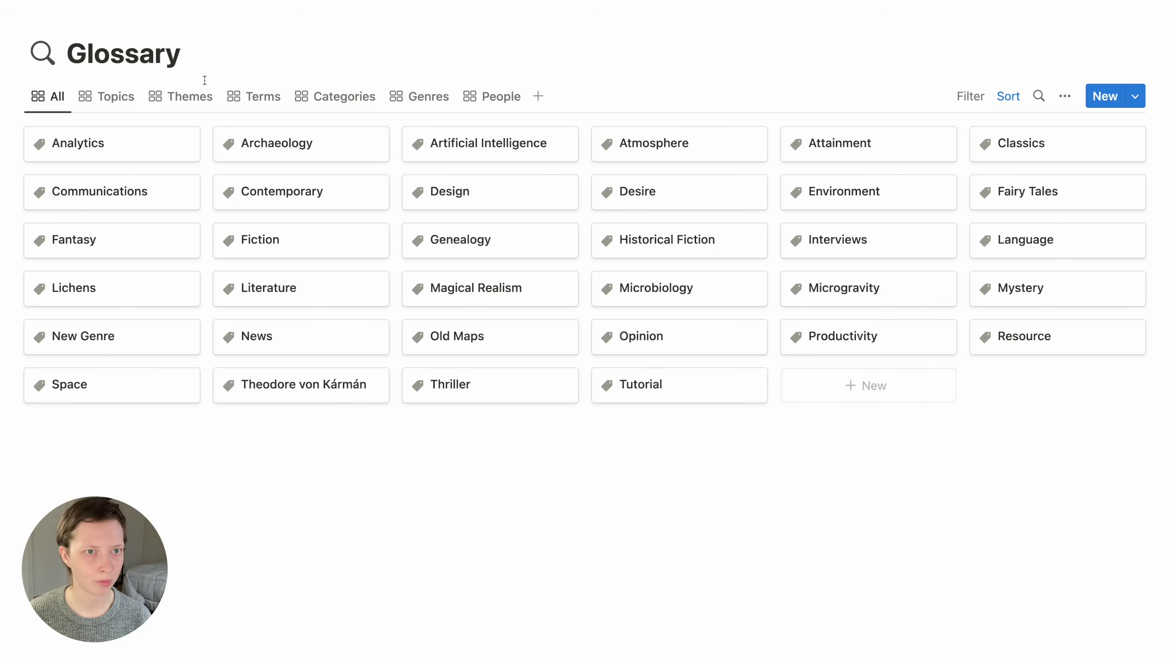
left_click(449, 95)
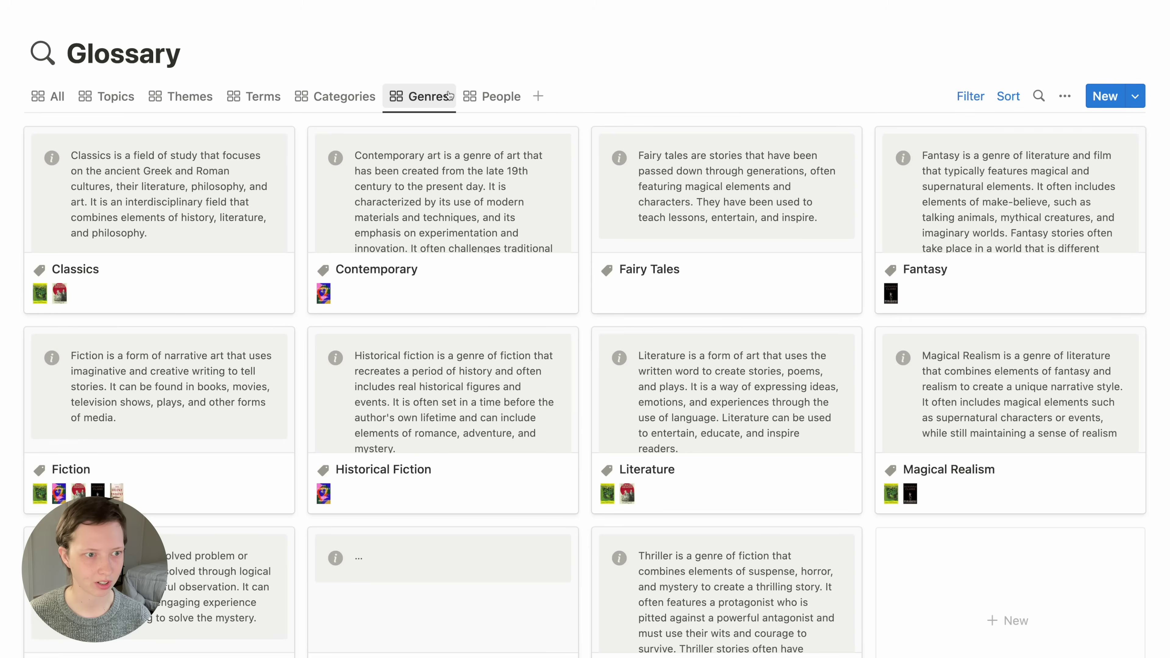
scroll(450, 97, "down", 3)
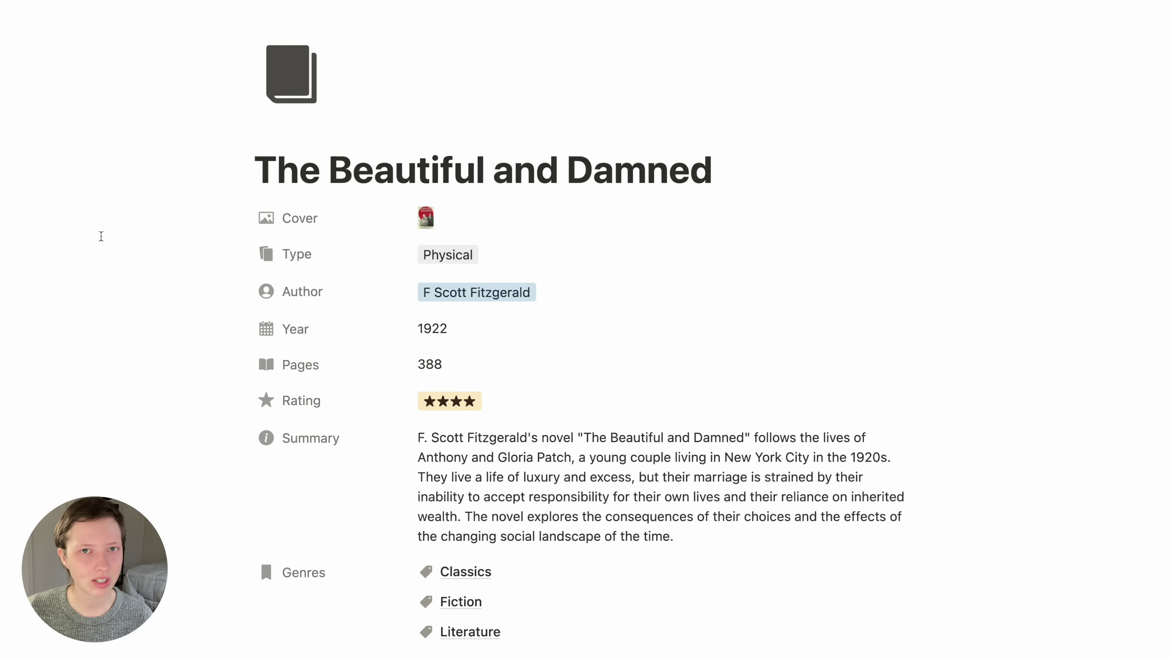
- Open the saved quote from The Beautiful and Damned's Quotes section and examine its book, location and glossary properties without changing them
scroll(101, 236, "down", 10)
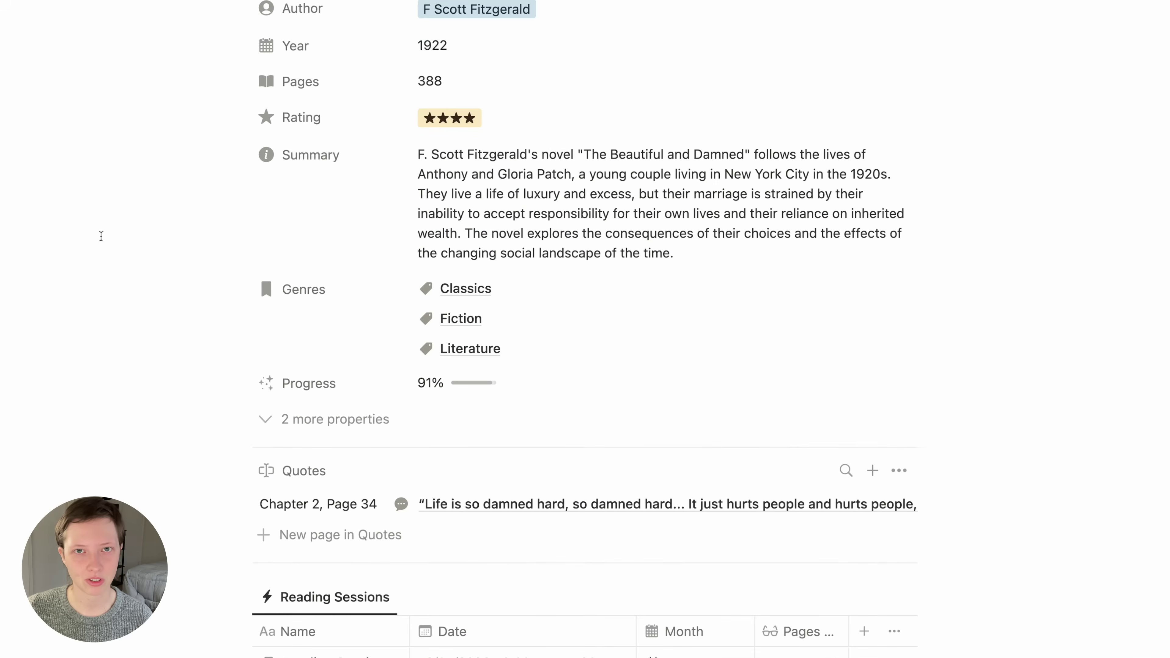
scroll(101, 236, "down", 4)
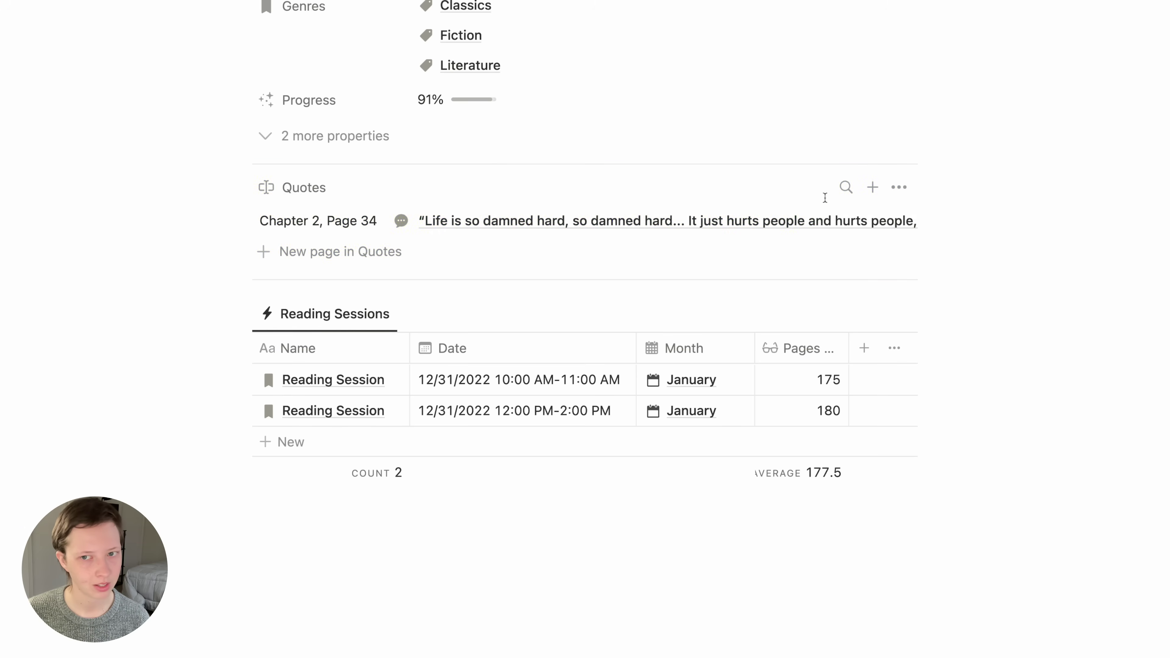
left_click(853, 222)
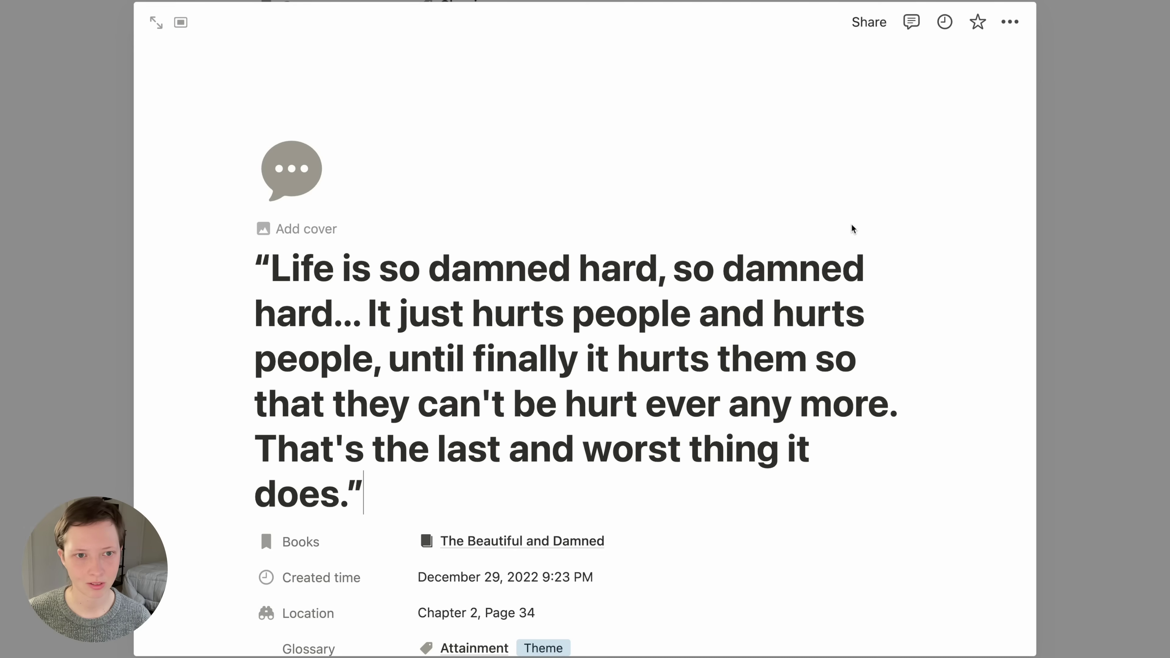
scroll(309, 225, "down", 2)
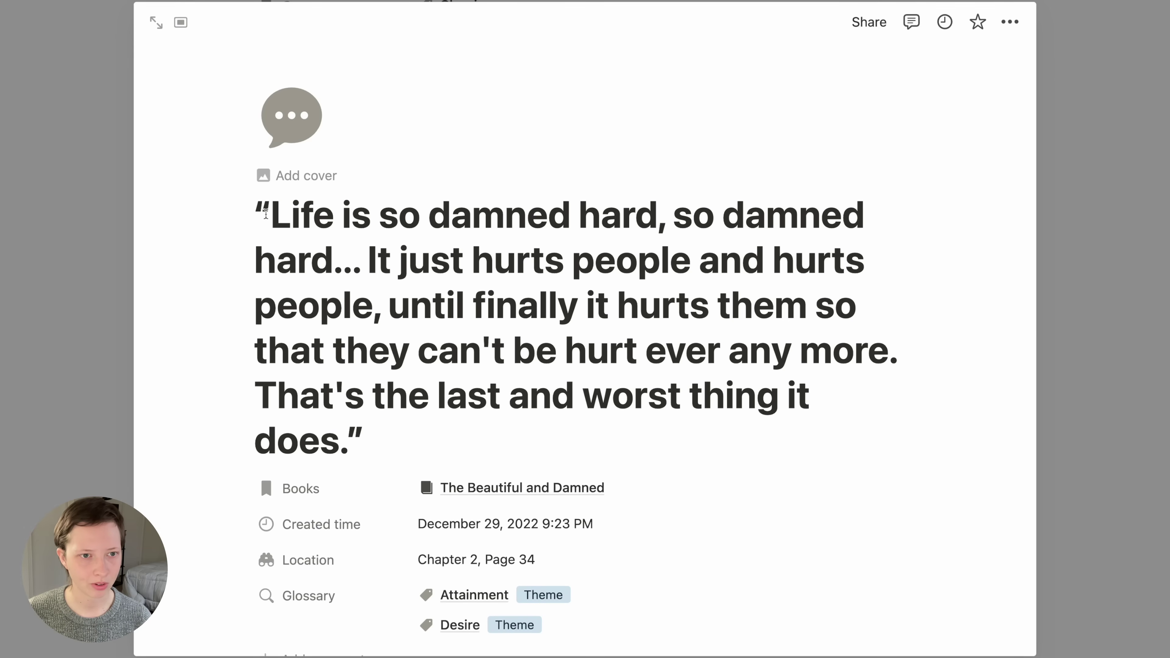
scroll(341, 409, "down", 10)
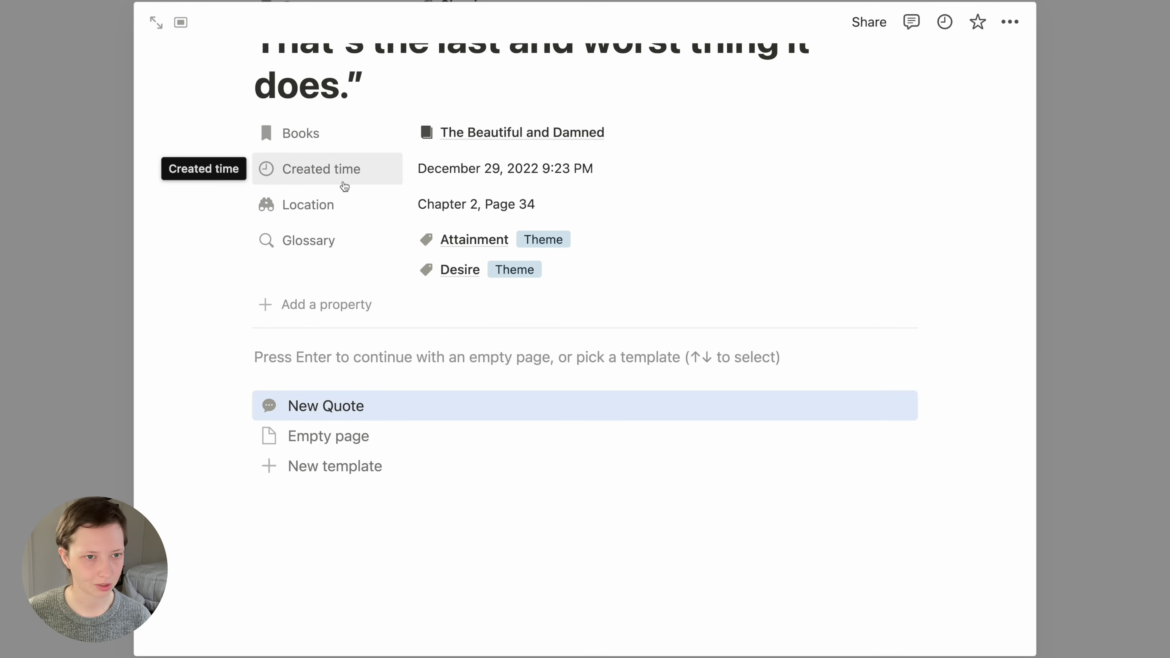
left_click(518, 215)
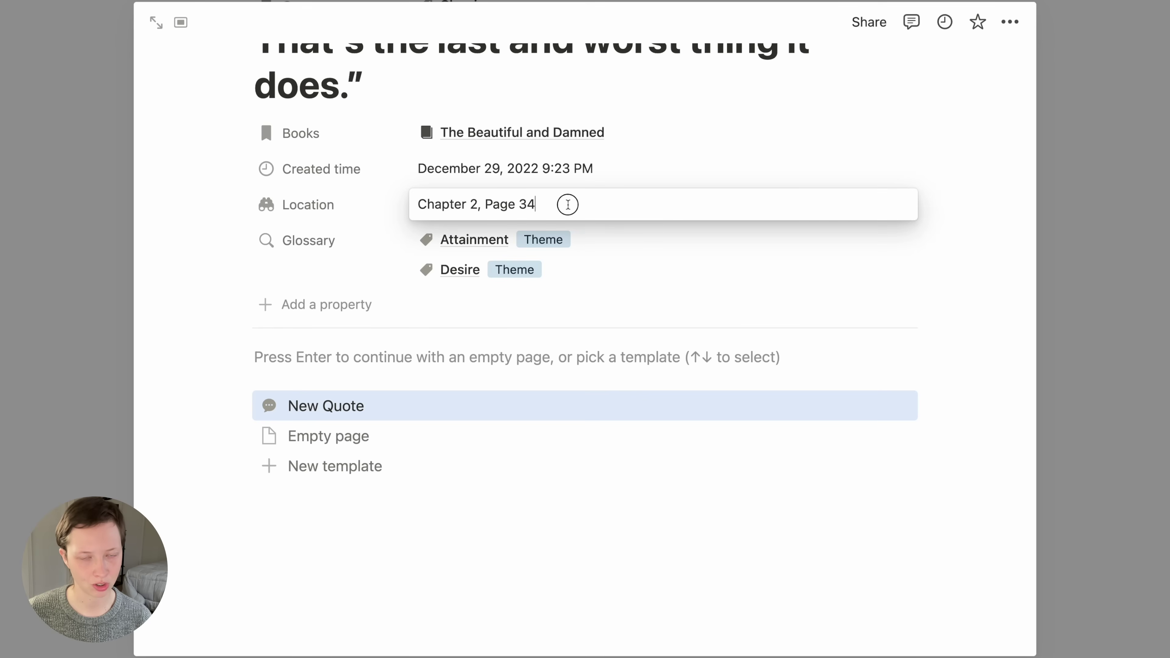
left_click_drag(568, 204, 387, 205)
left_click(341, 205)
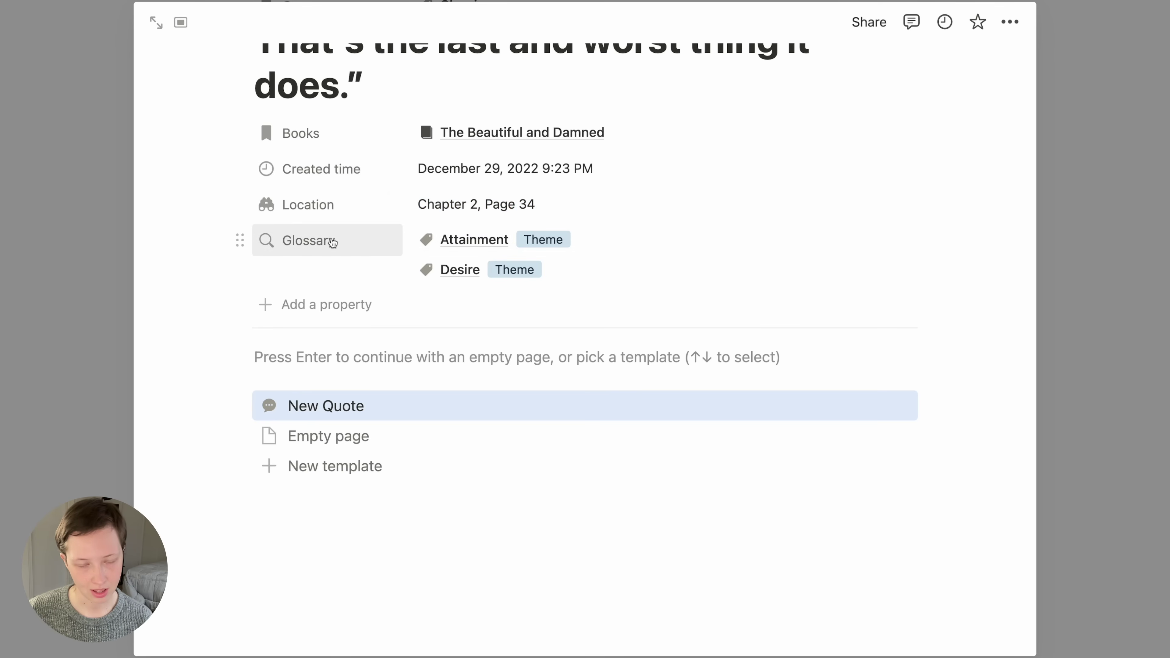
scroll(333, 242, "up", 5)
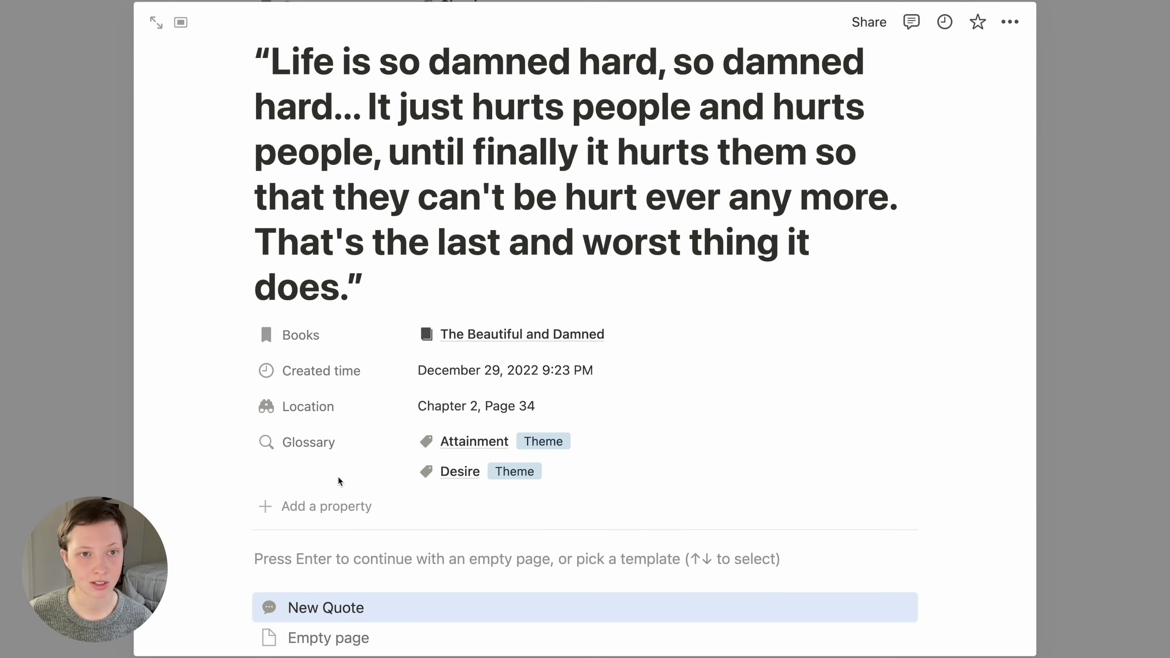
scroll(338, 476, "up", 3)
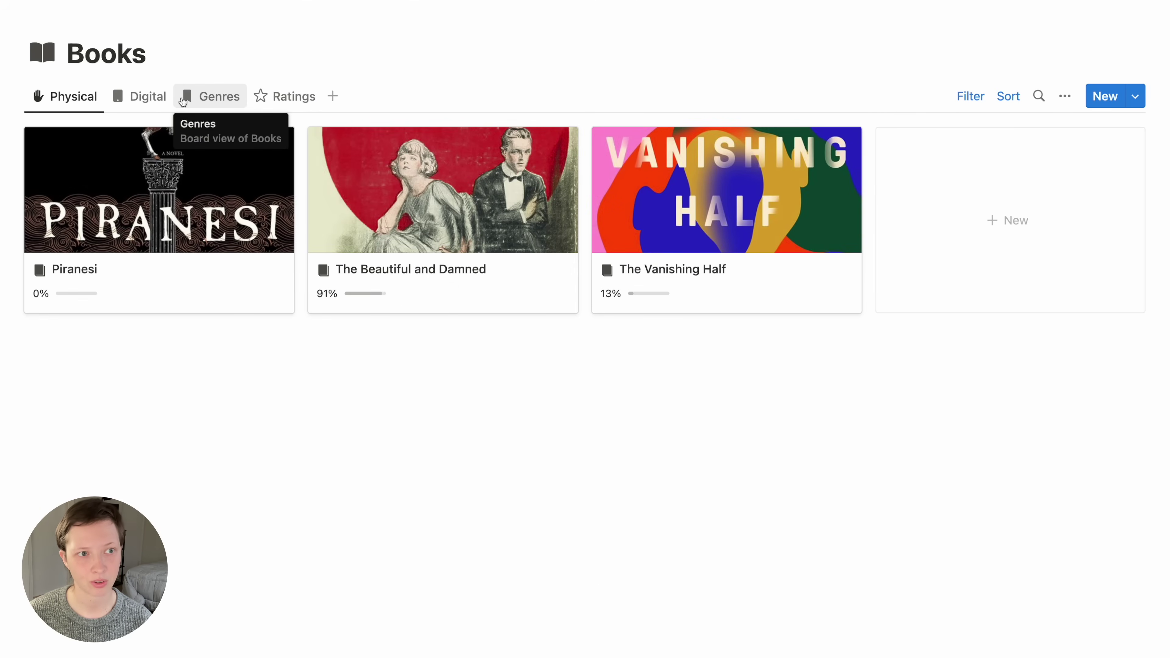
- Inspect the grouping settings of the Books collection's Genres board, then view the Ratings board and return to the Physical view
left_click(205, 100)
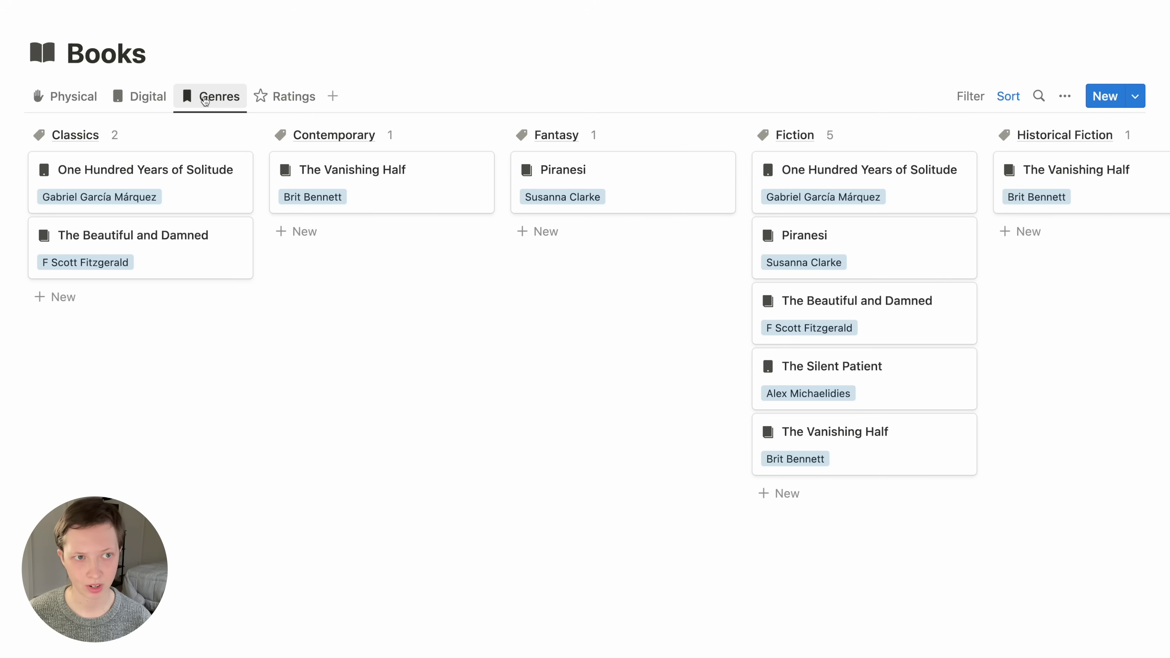
left_click(1066, 99)
left_click(986, 203)
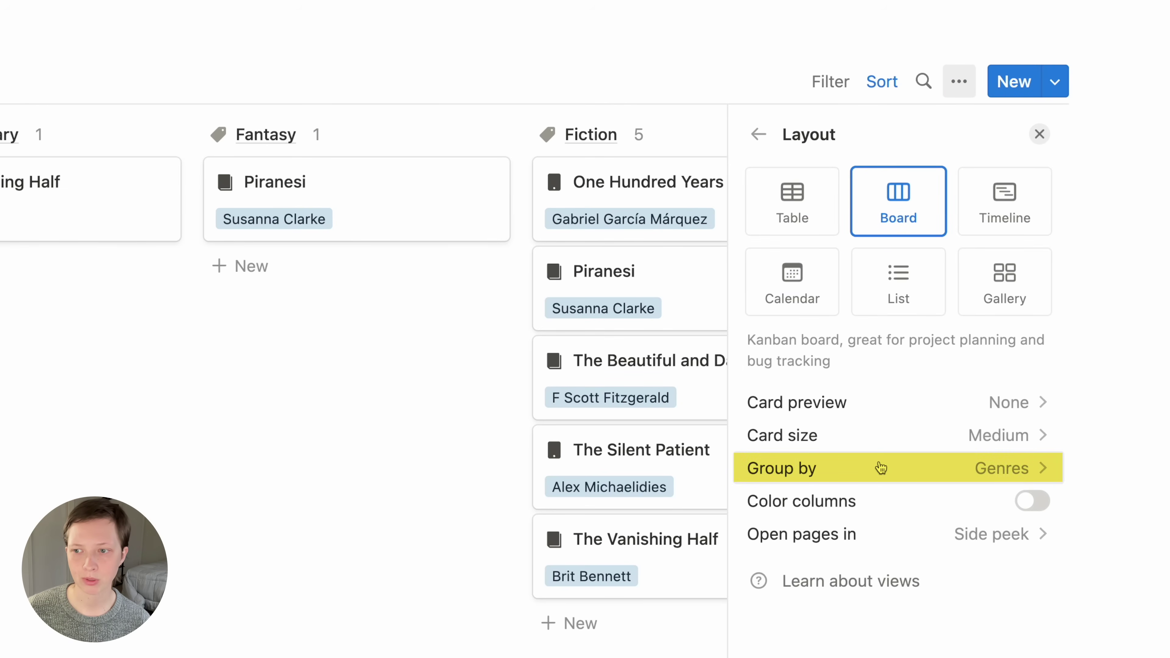
left_click(1022, 484)
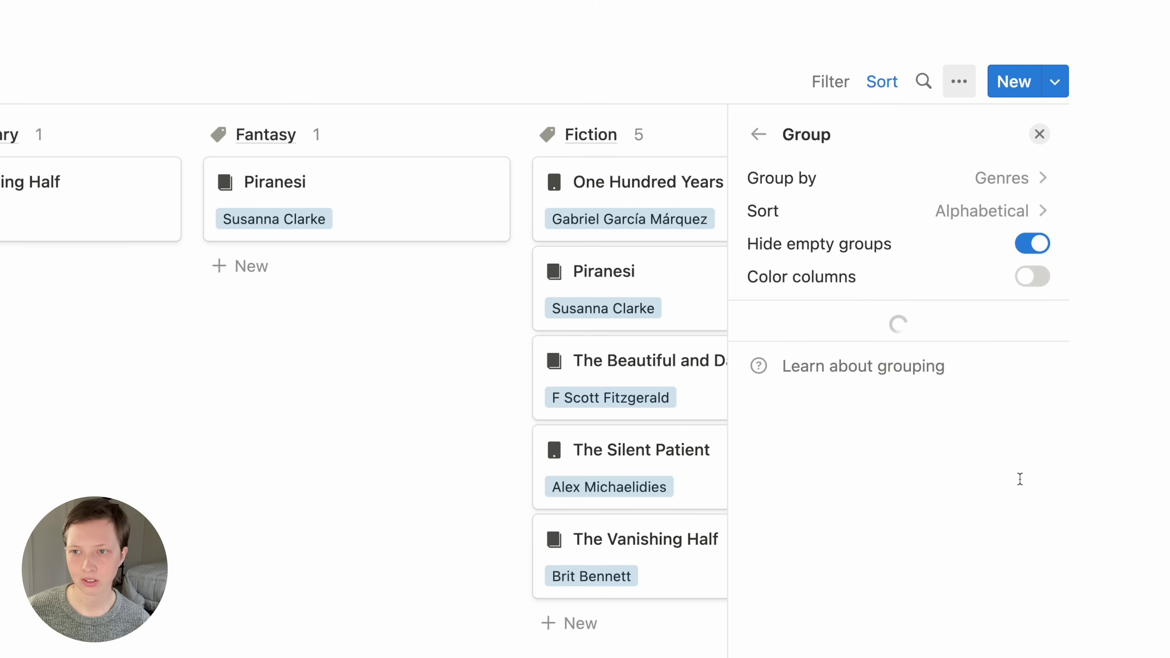
left_click(1024, 182)
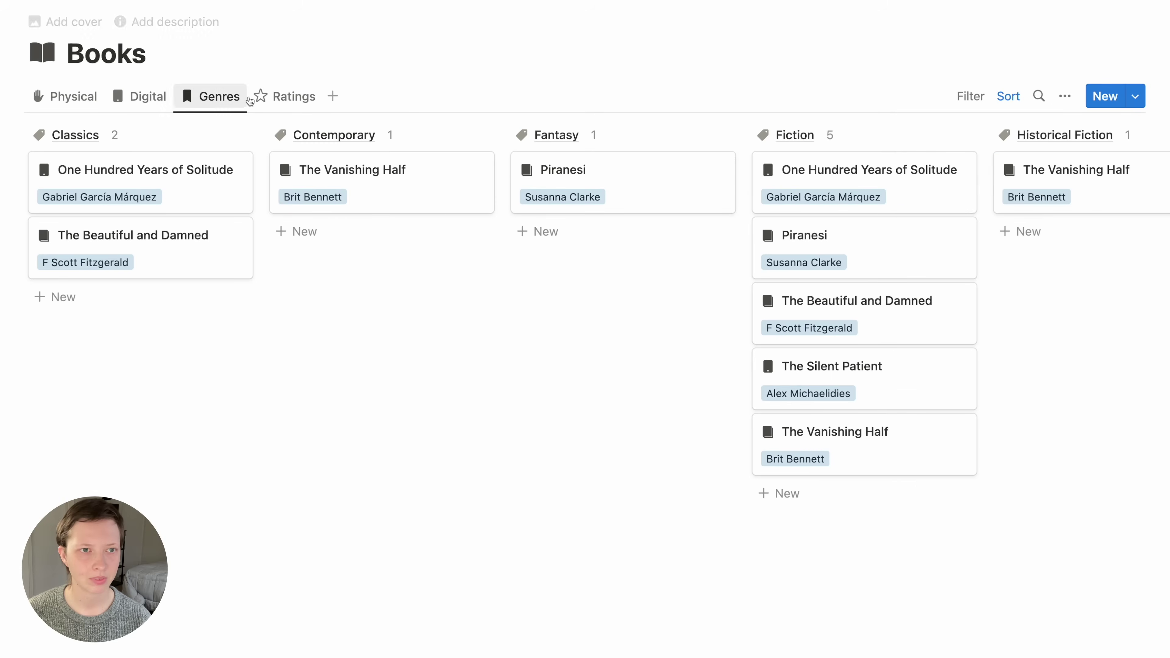
left_click(278, 101)
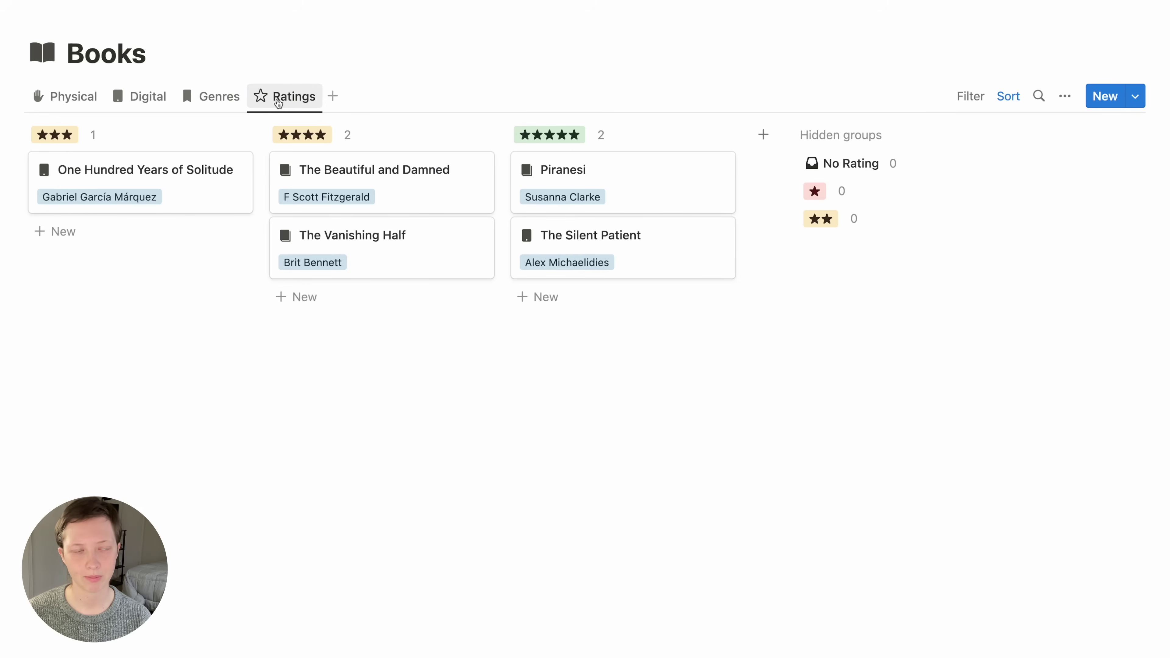
left_click(70, 98)
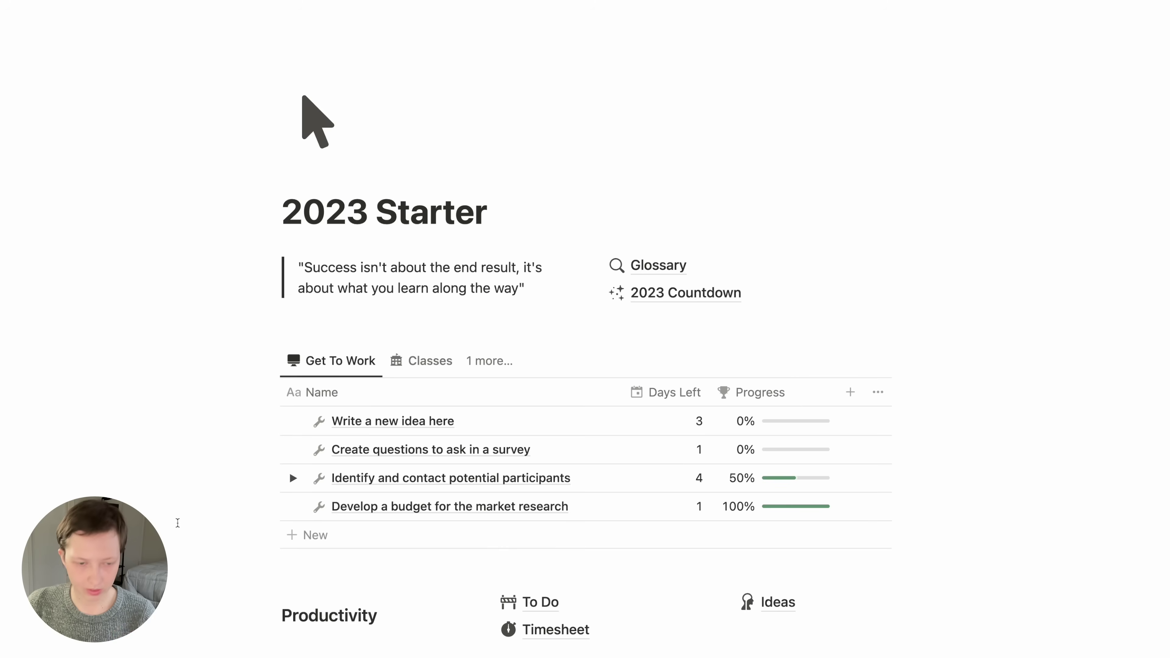
- Open the Food Diary from the 2023 Starter page, check its February view and return to January
scroll(177, 522, "down", 5)
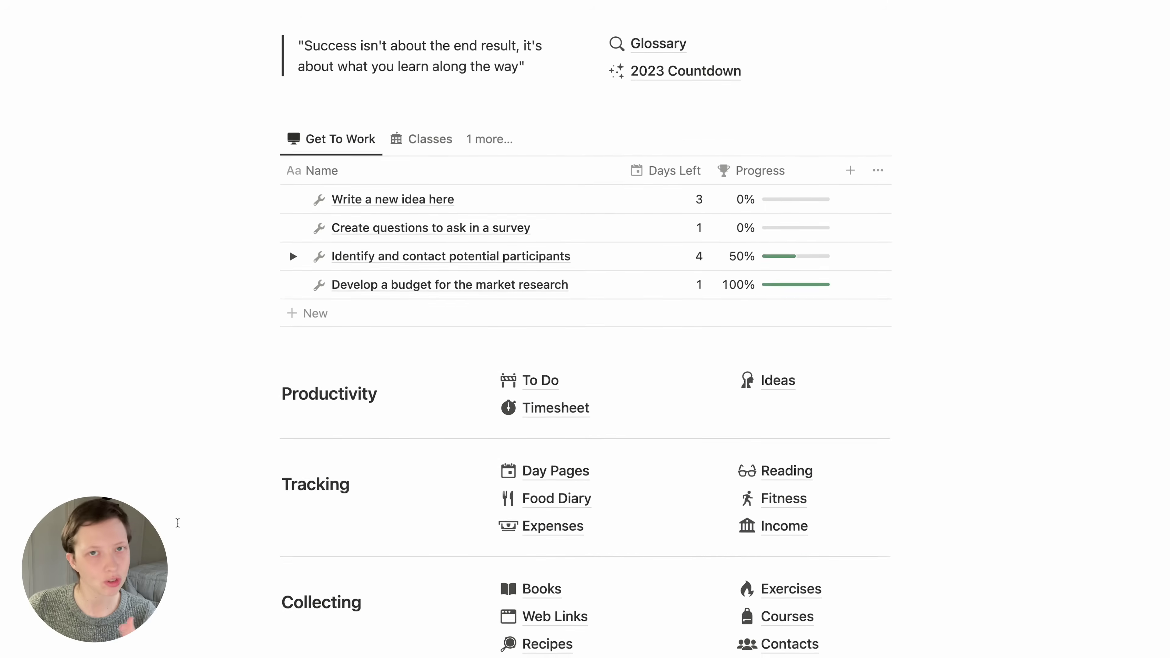
scroll(178, 522, "down", 4)
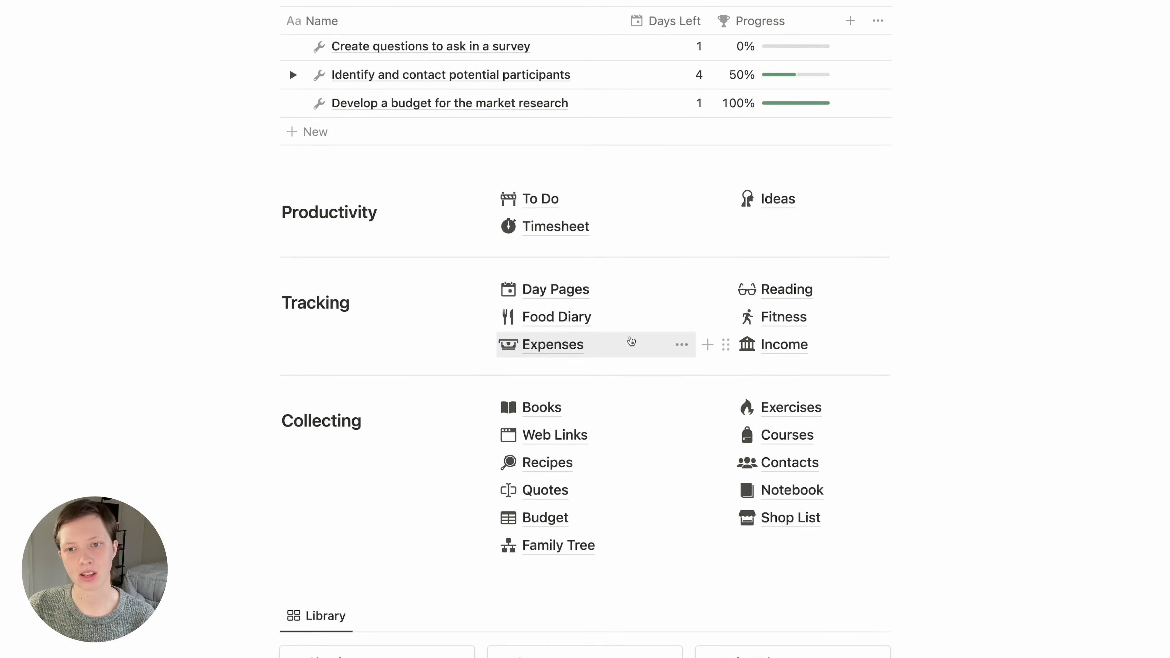
left_click(604, 326)
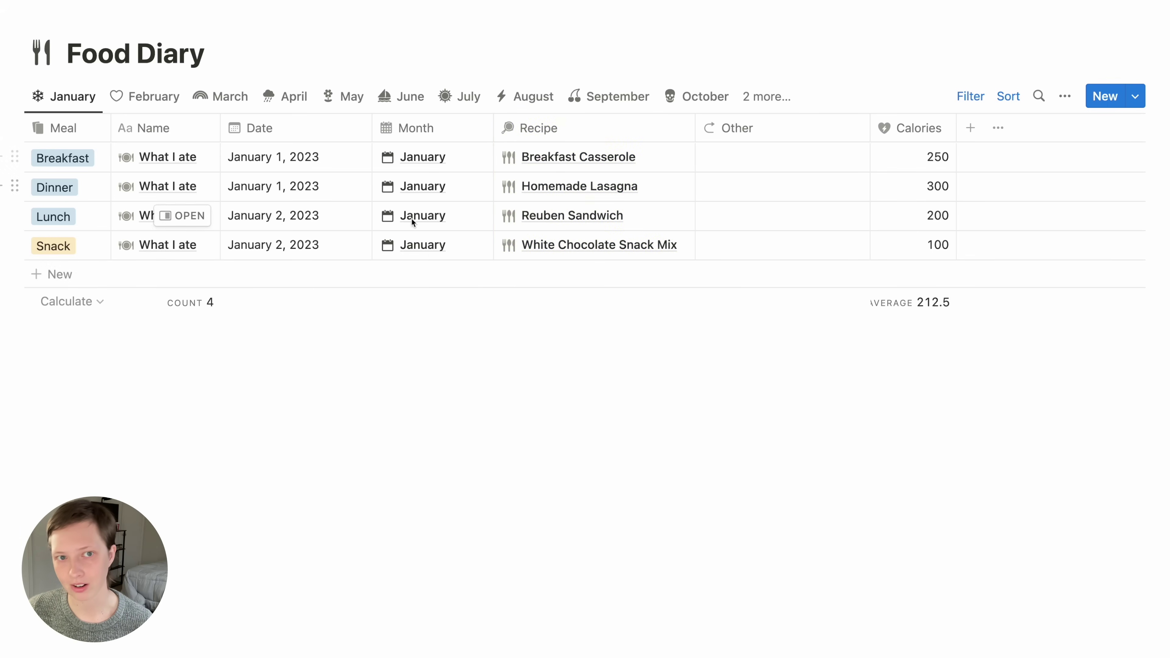
left_click(156, 104)
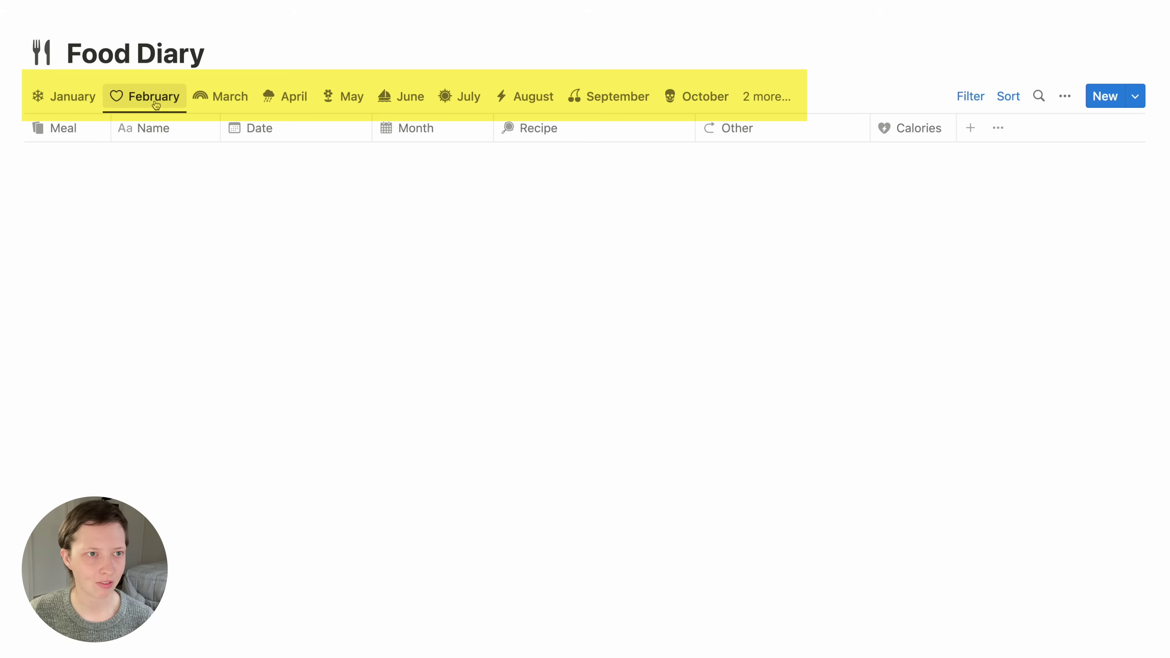
left_click(84, 104)
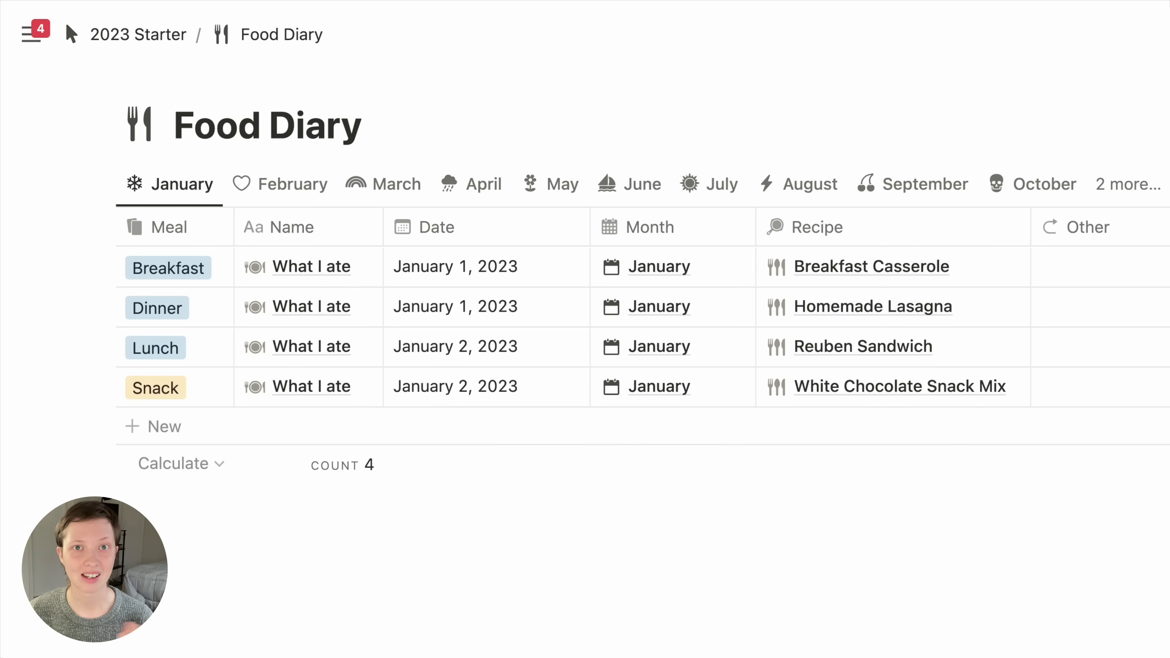
- Show the filters and sort of the Food Diary's January view and add a new entry to it
left_click(1168, 184)
left_click(498, 241)
left_click(496, 241)
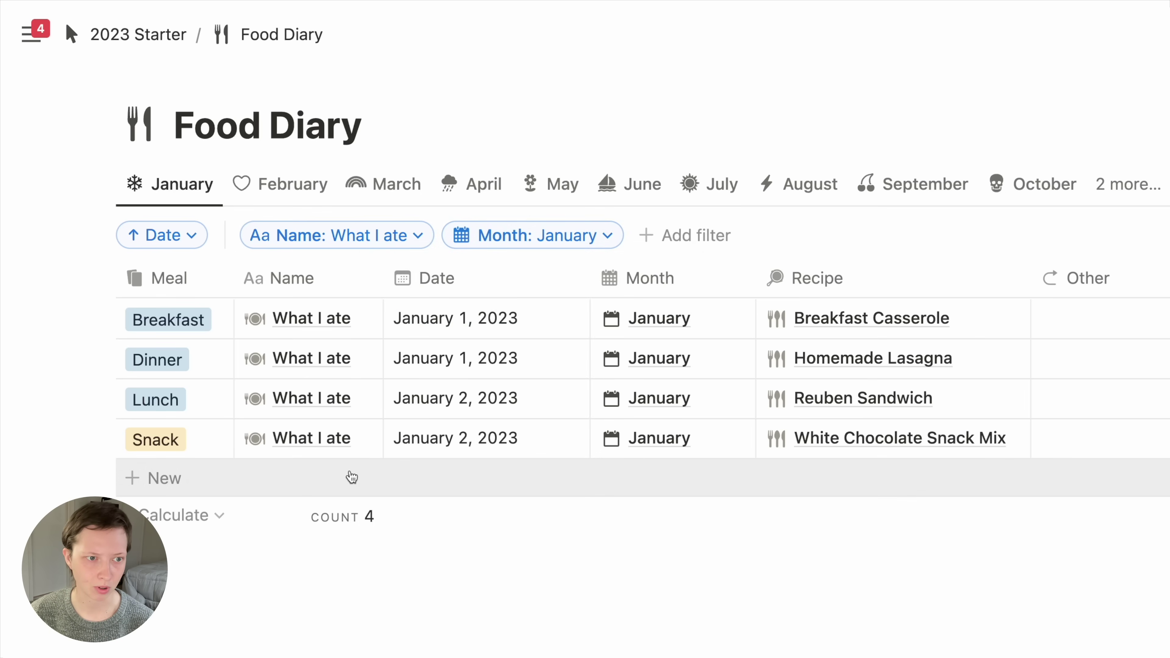
left_click(351, 477)
left_click(338, 655)
left_click(335, 655)
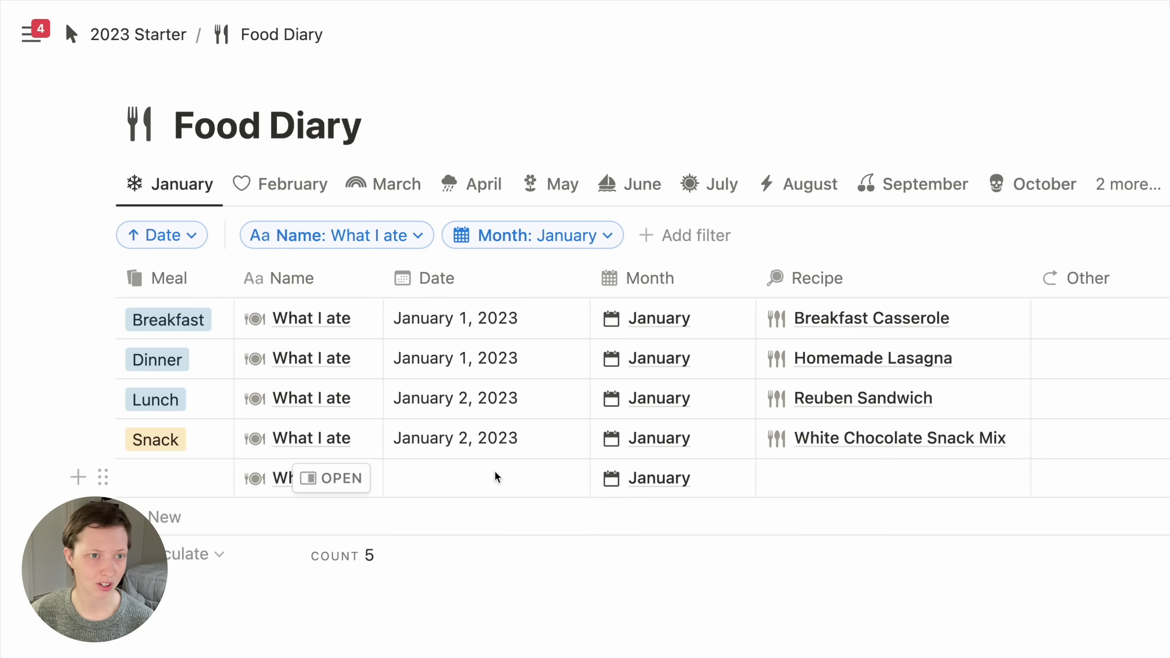
- View the meal options and the Other field of the blank entry in the January Food Diary
left_click(203, 480)
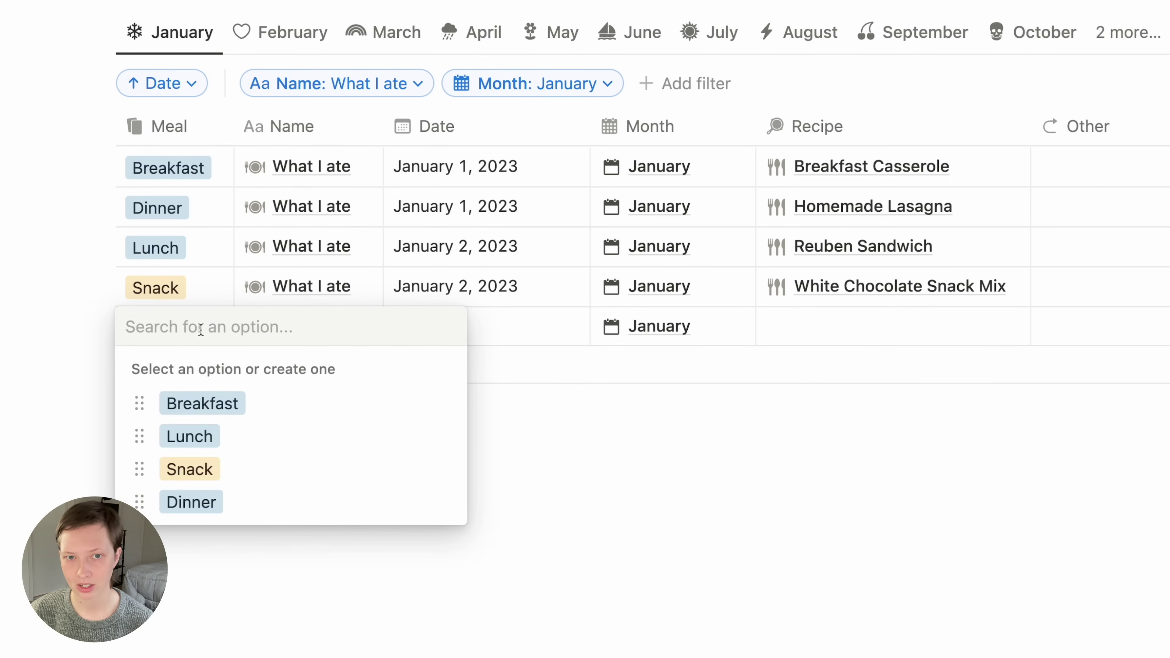
key("Escape")
left_click(1113, 319)
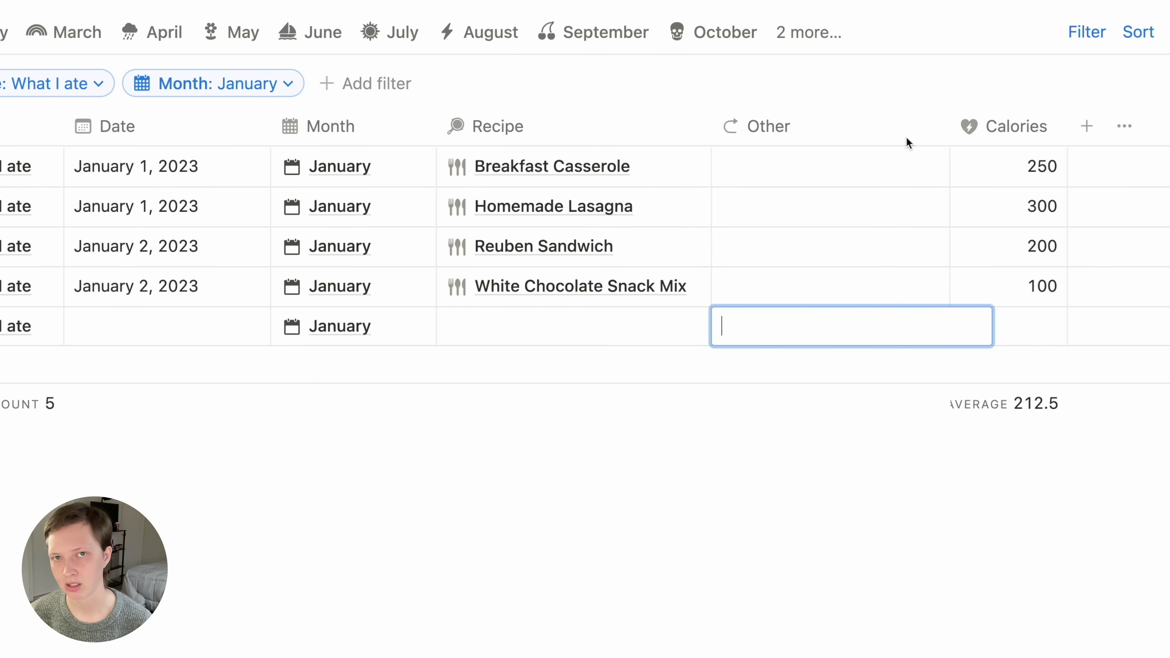
- Delete the blank entry from the January Food Diary and hide the filter bar
left_click(832, 432)
left_click(1155, 321)
key("Delete")
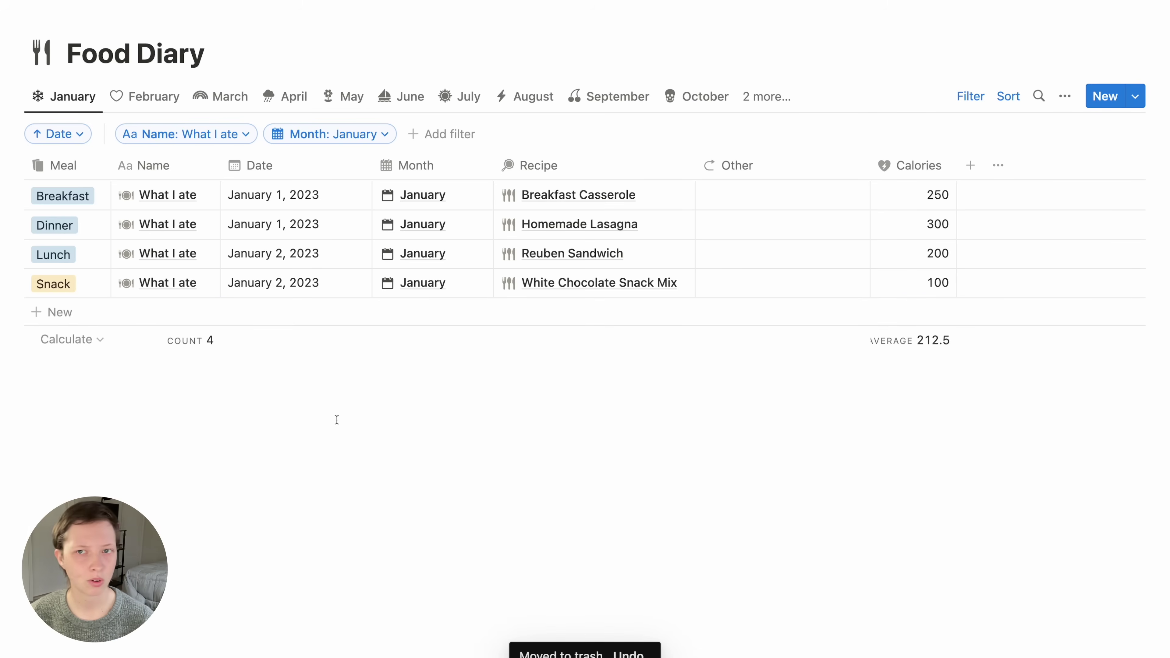
left_click(971, 96)
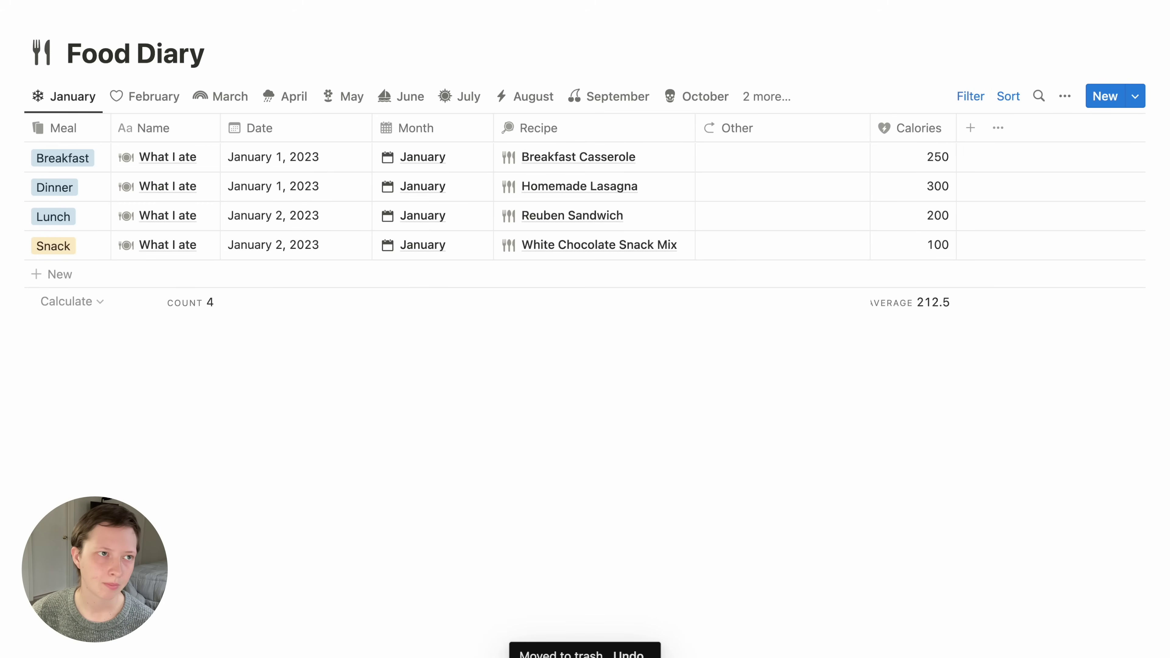
- Return to the 2023 Starter page and open the Recipes collection
key("super+[")
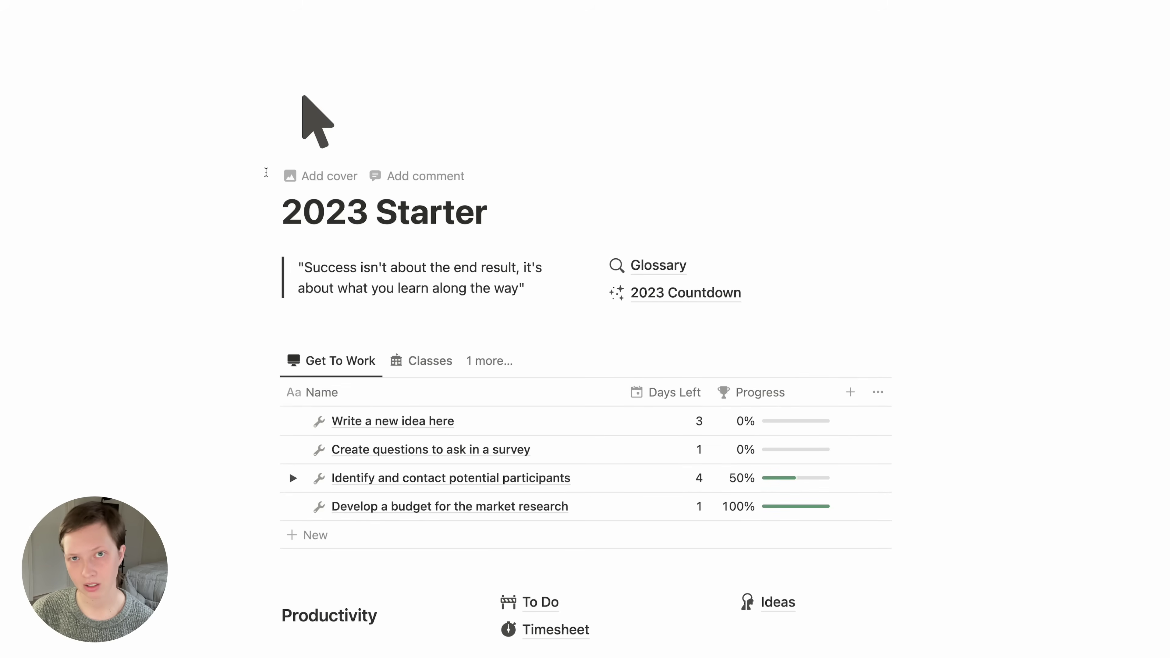
scroll(131, 324, "down", 10)
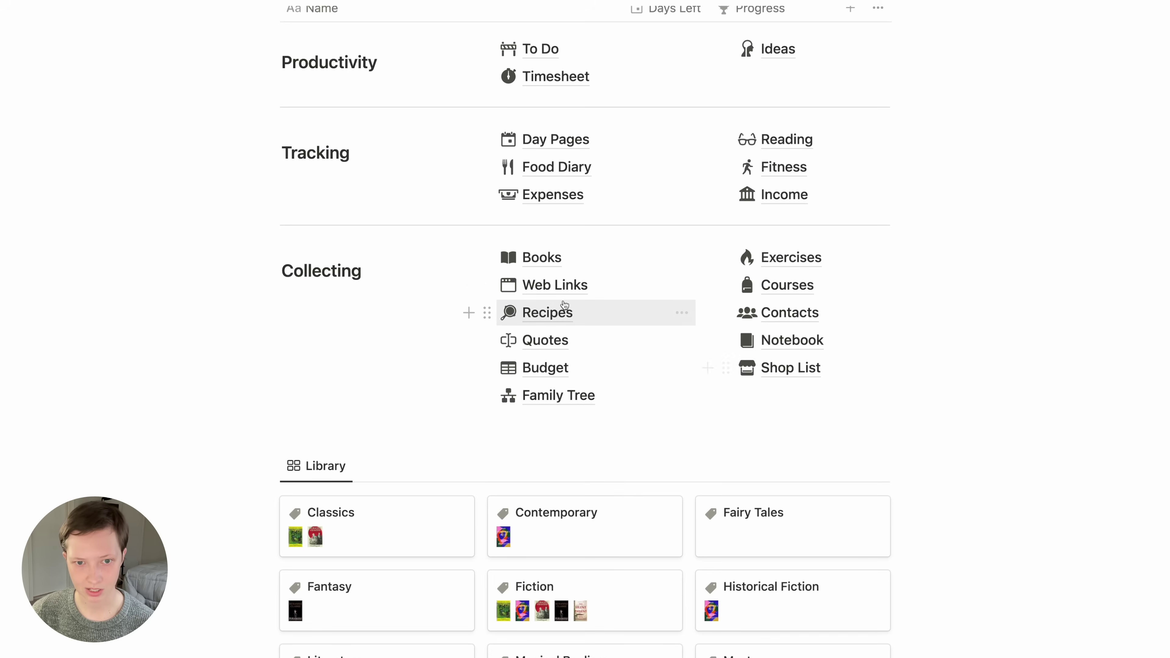
left_click(539, 318)
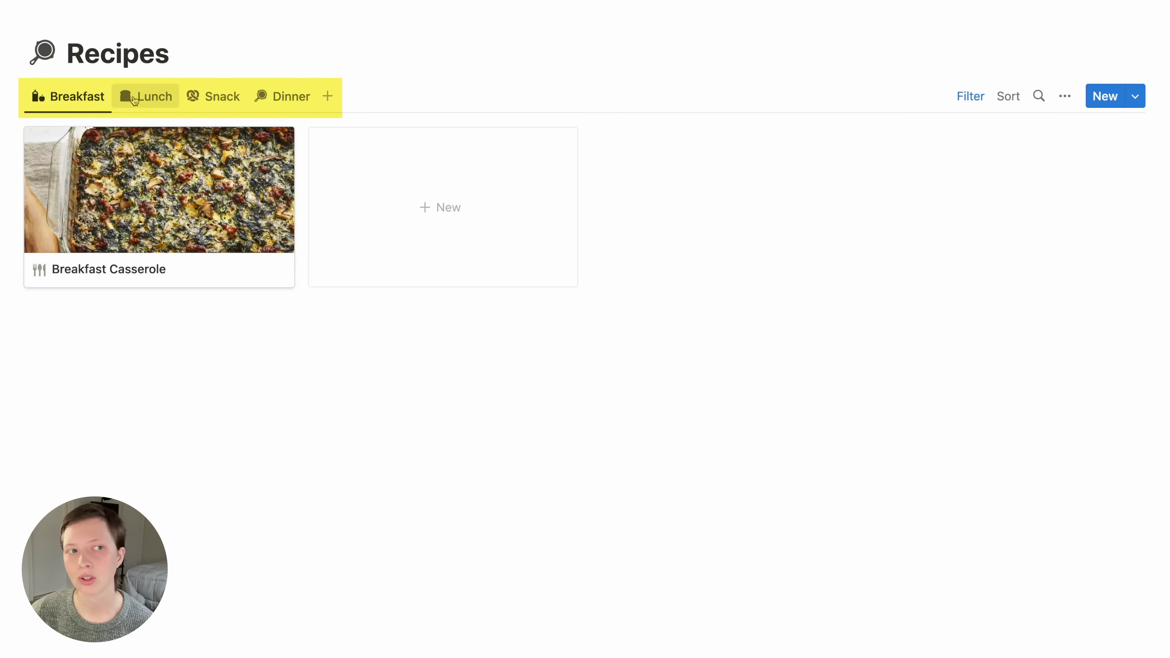
- View the recipes filed under Lunch, Dinner and Snack
left_click(135, 99)
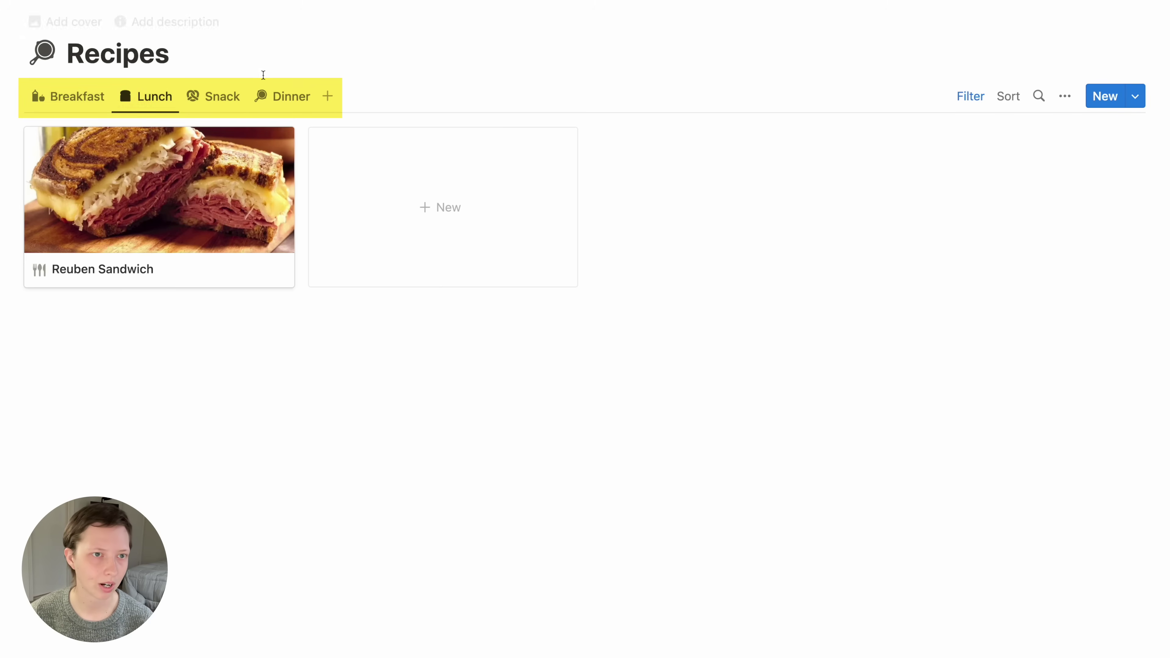
left_click(285, 96)
left_click(217, 96)
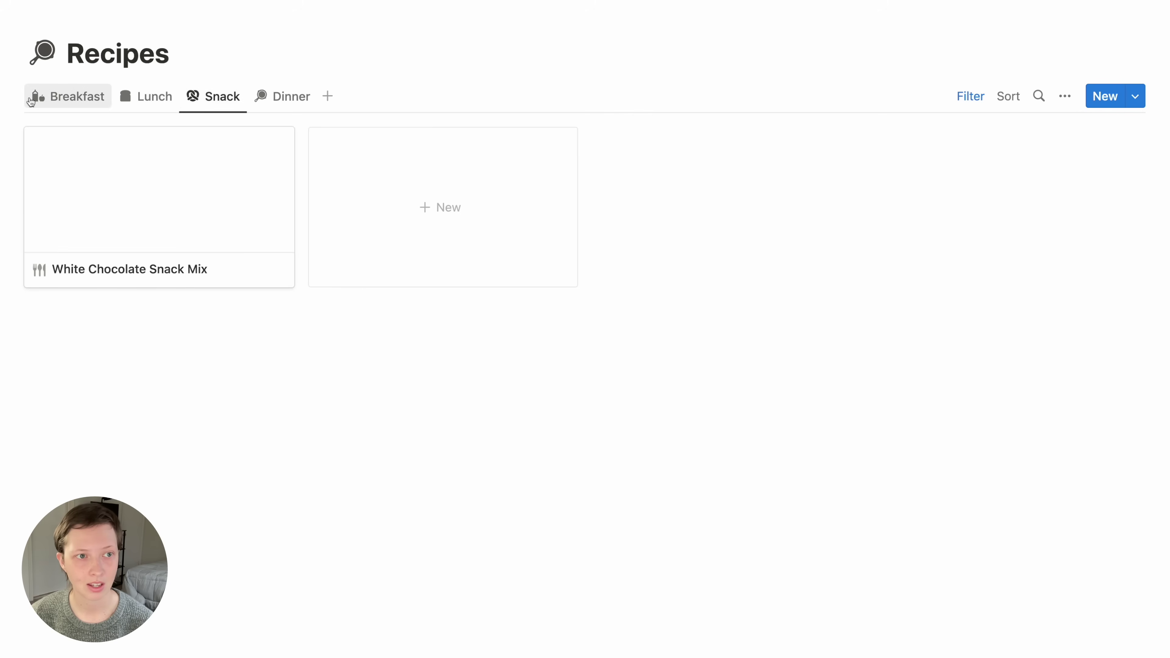
- Switch to the Breakfast recipes and open the Breakfast Casserole recipe at its properties
left_click(31, 100)
left_click(125, 196)
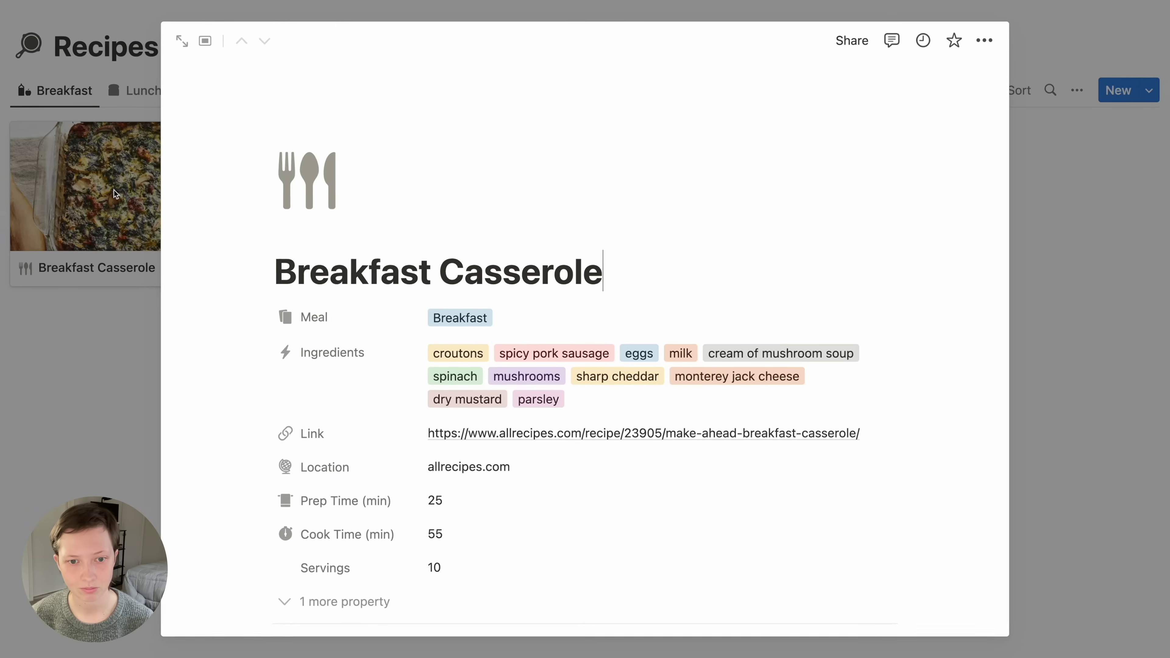
scroll(481, 347, "down", 5)
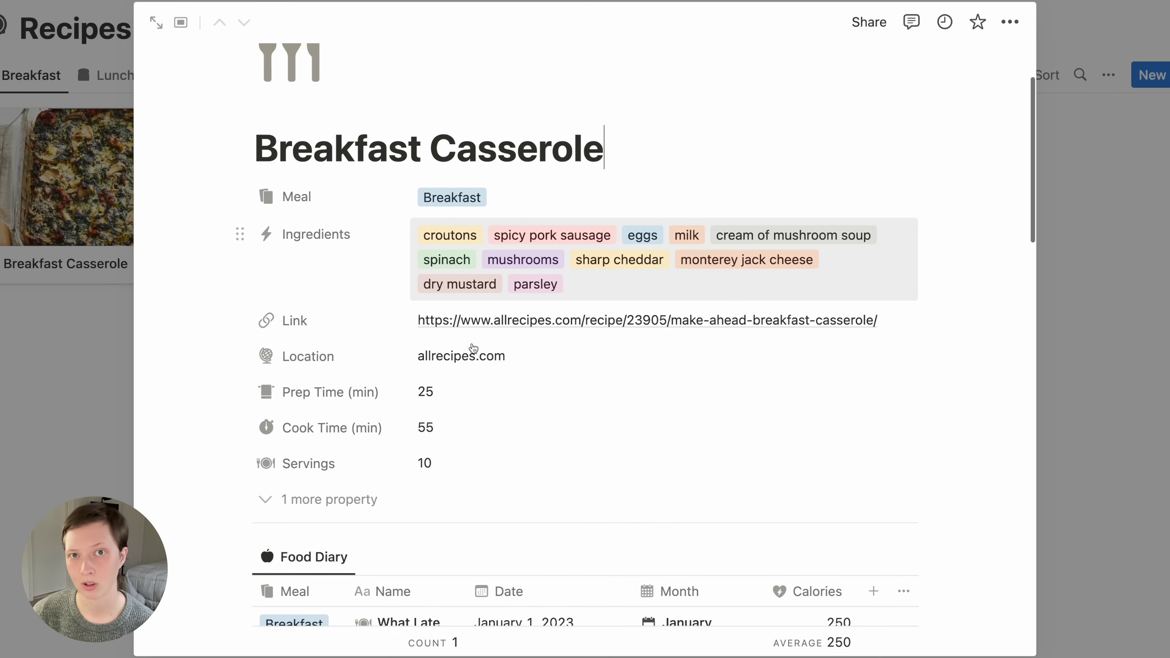
scroll(473, 348, "down", 2)
- Inspect the recipe's Meal options, Ingredients tags and the formula behind its Location property, leaving each as it is
left_click(451, 129)
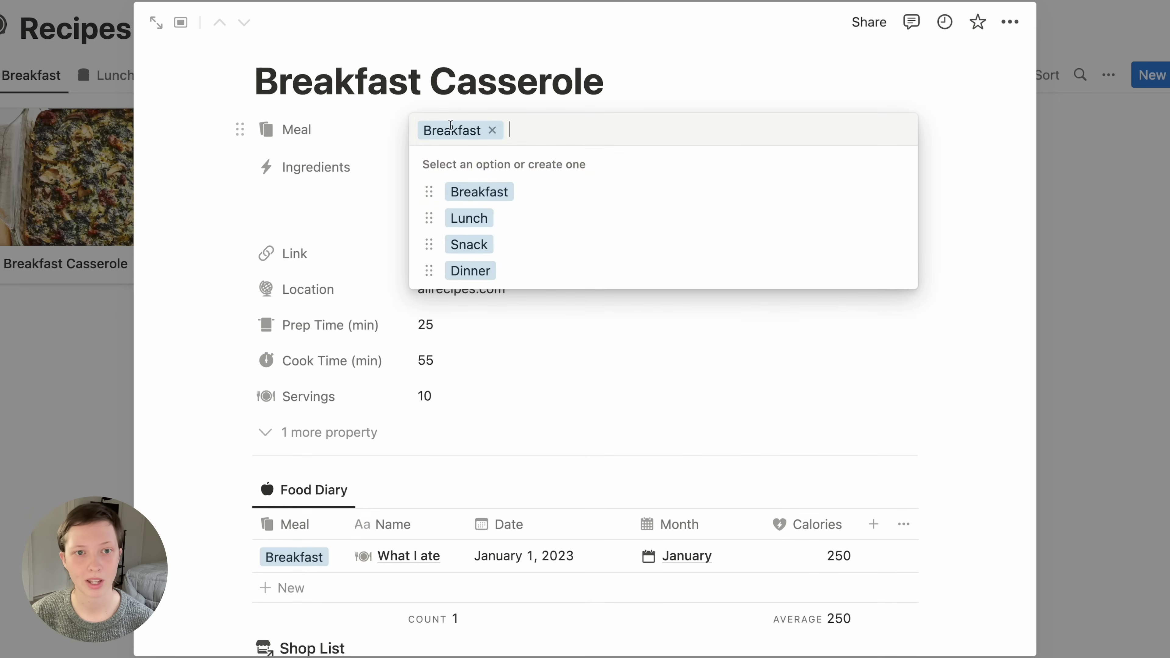
left_click(385, 125)
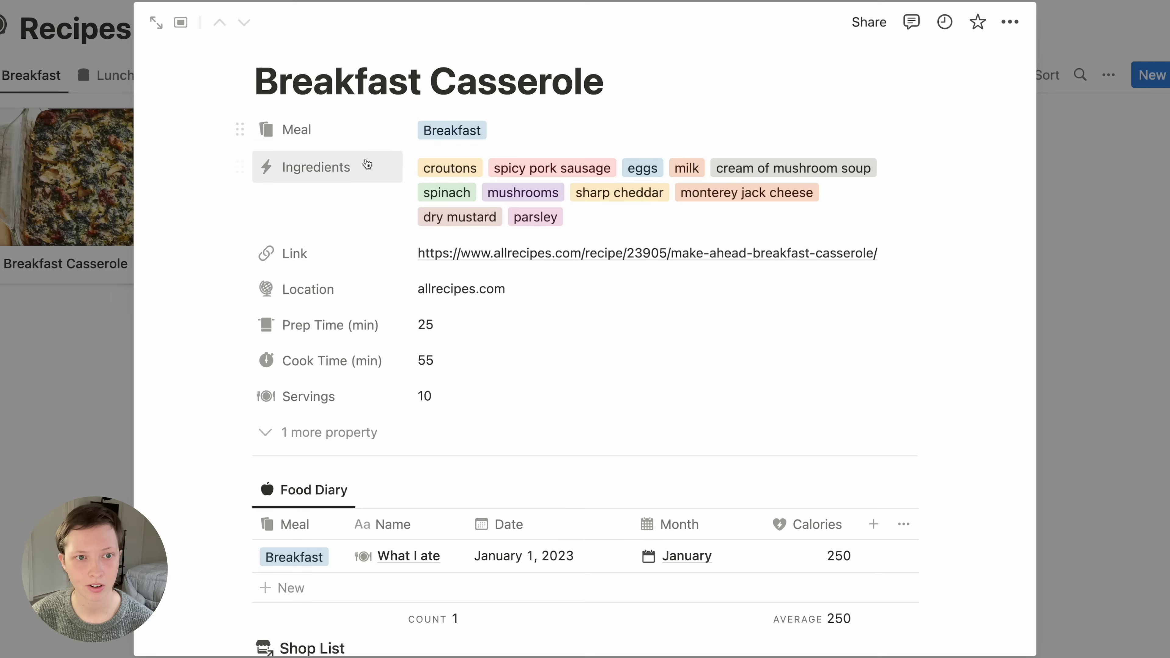
left_click(516, 195)
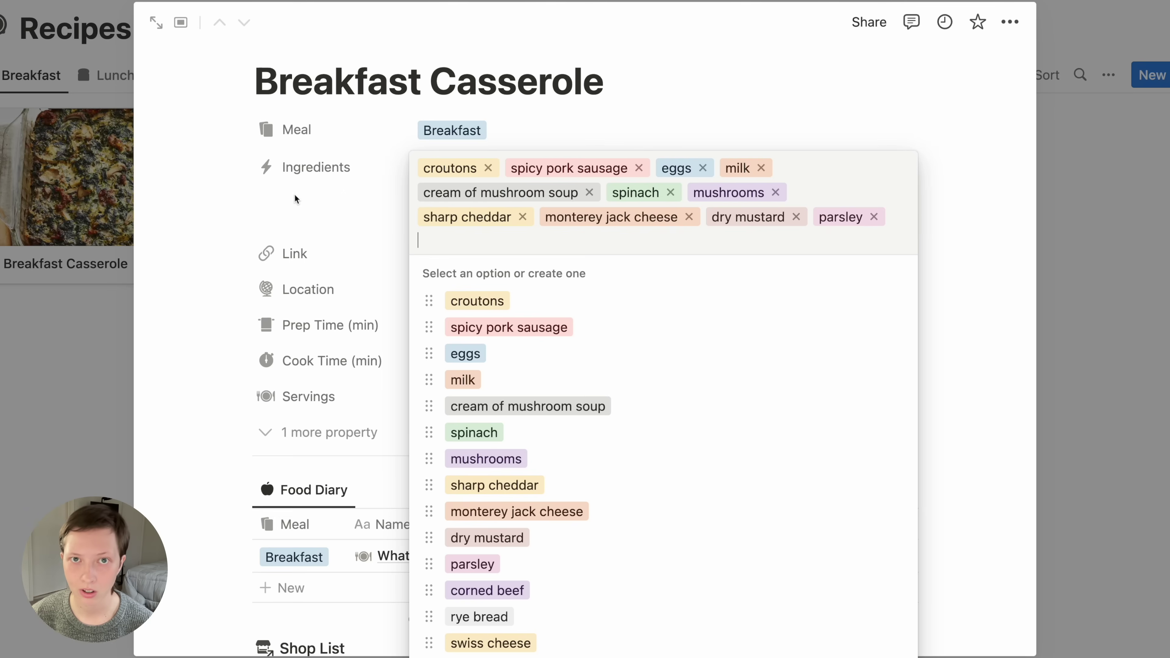
left_click(295, 195)
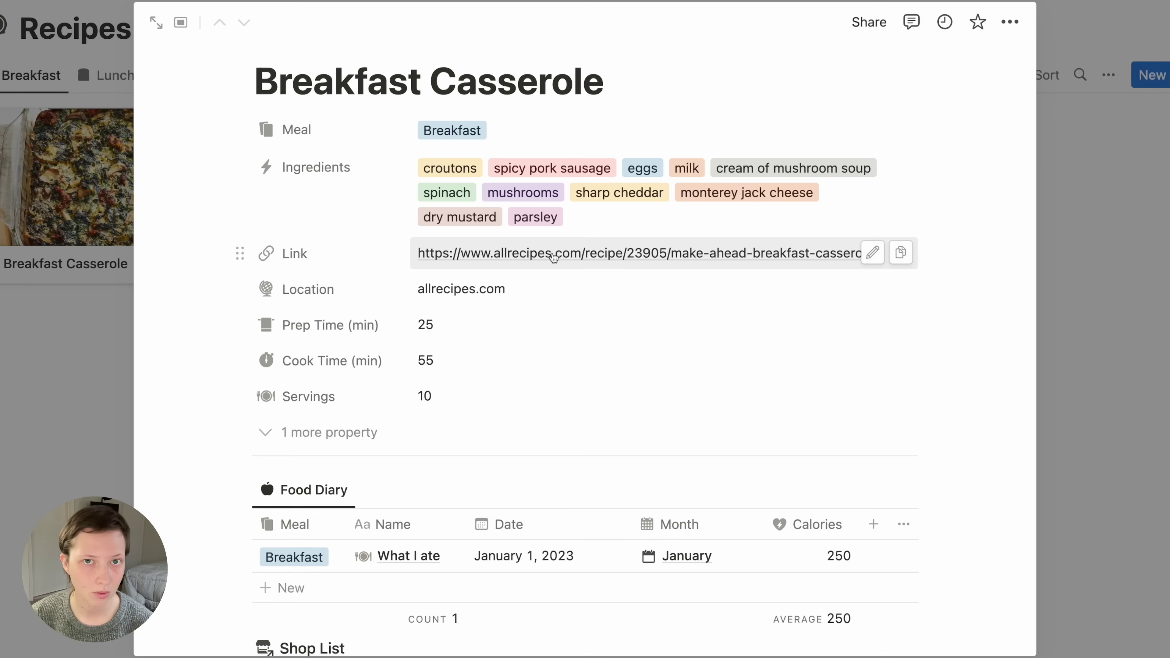
left_click(468, 301)
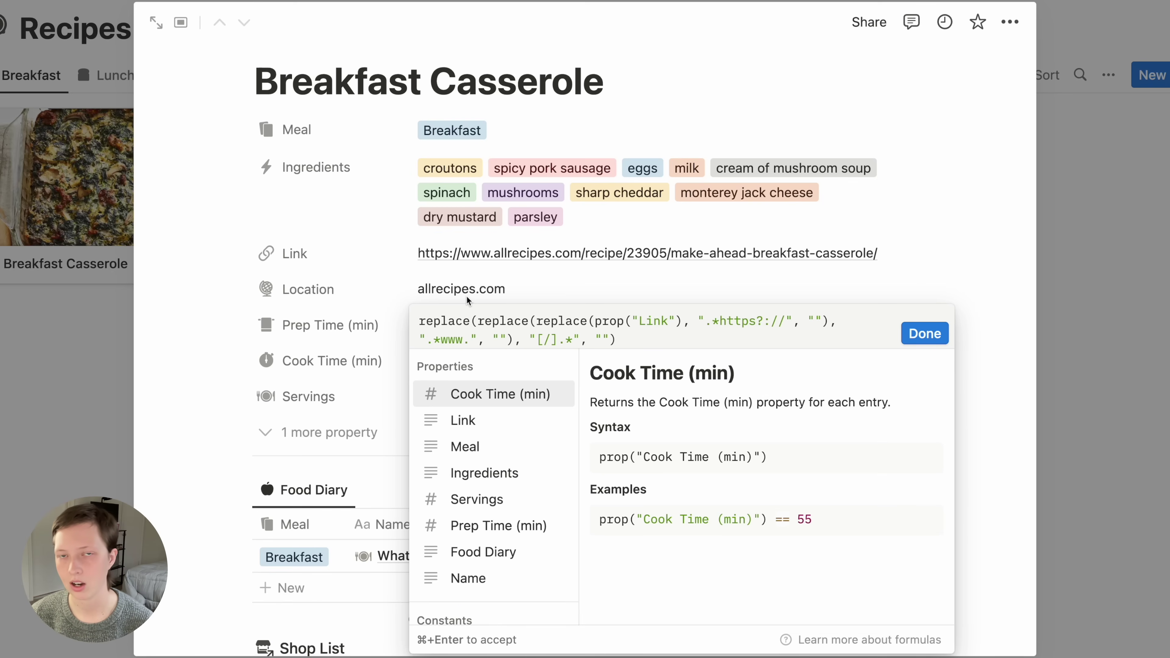
left_click(418, 296)
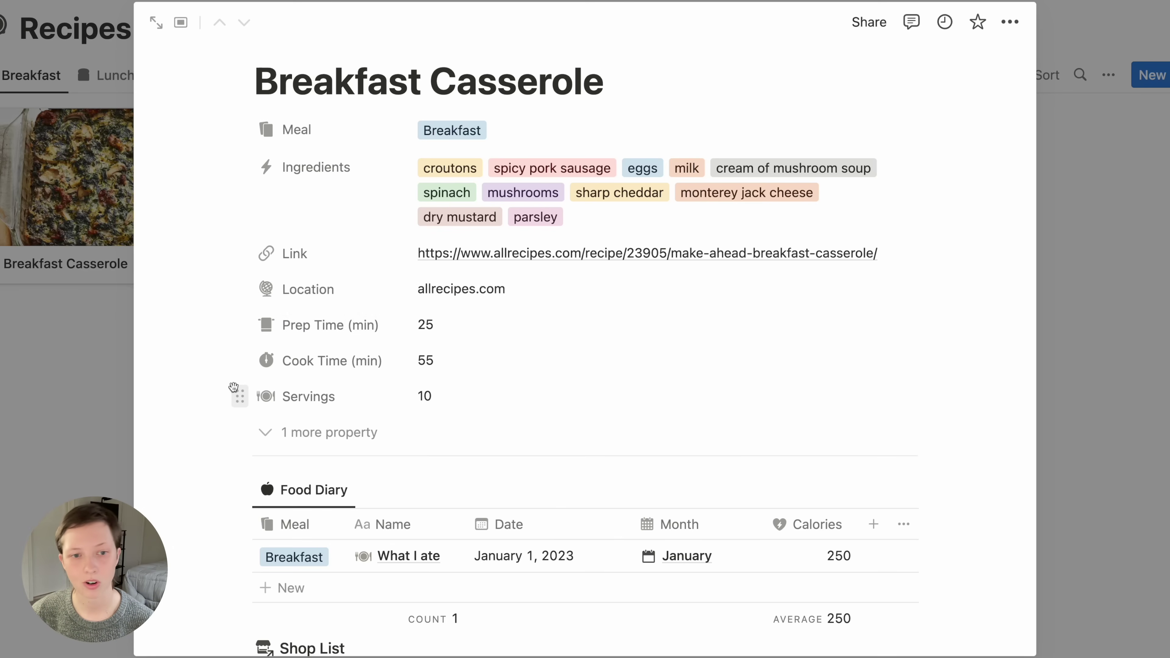
- Examine the Breakfast Casserole page's properties and its linked Food Diary table
scroll(233, 386, "down", 7)
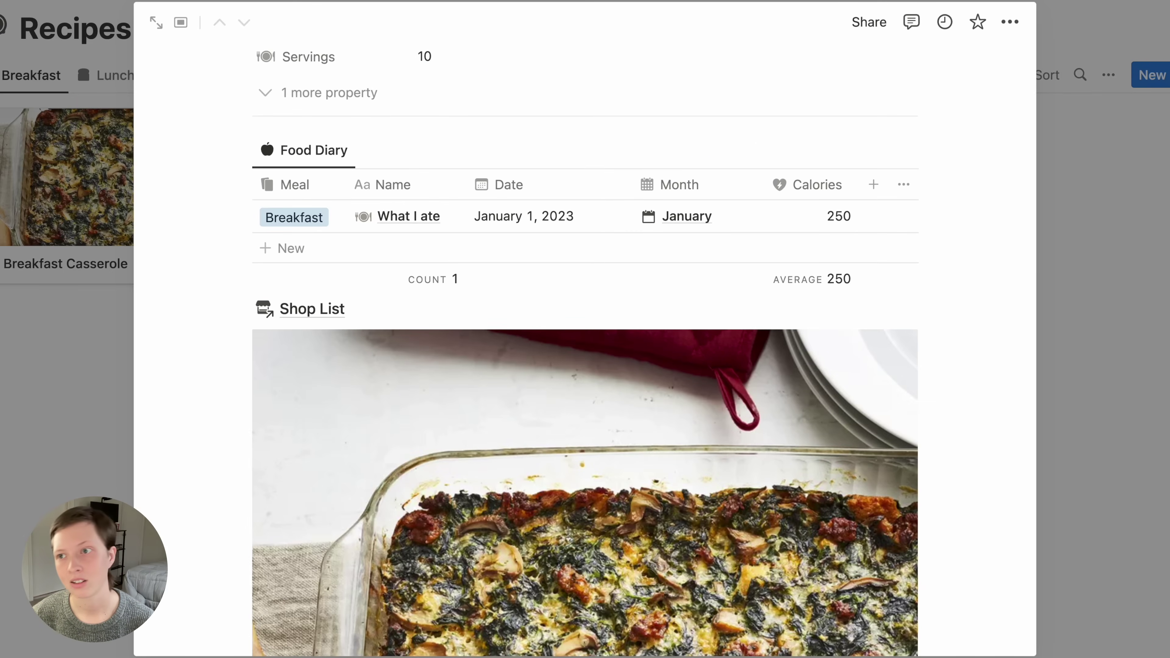
left_click(1139, 35)
left_click(1169, 75)
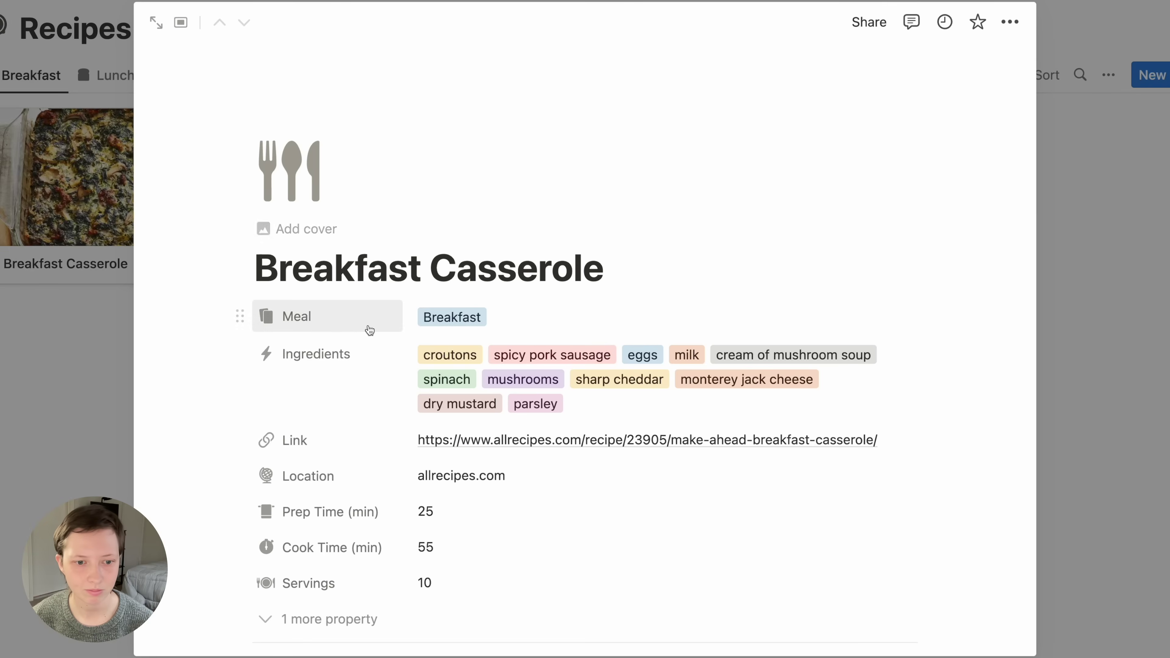
scroll(367, 326, "down", 10)
scroll(369, 325, "down", 5)
scroll(369, 329, "up", 5)
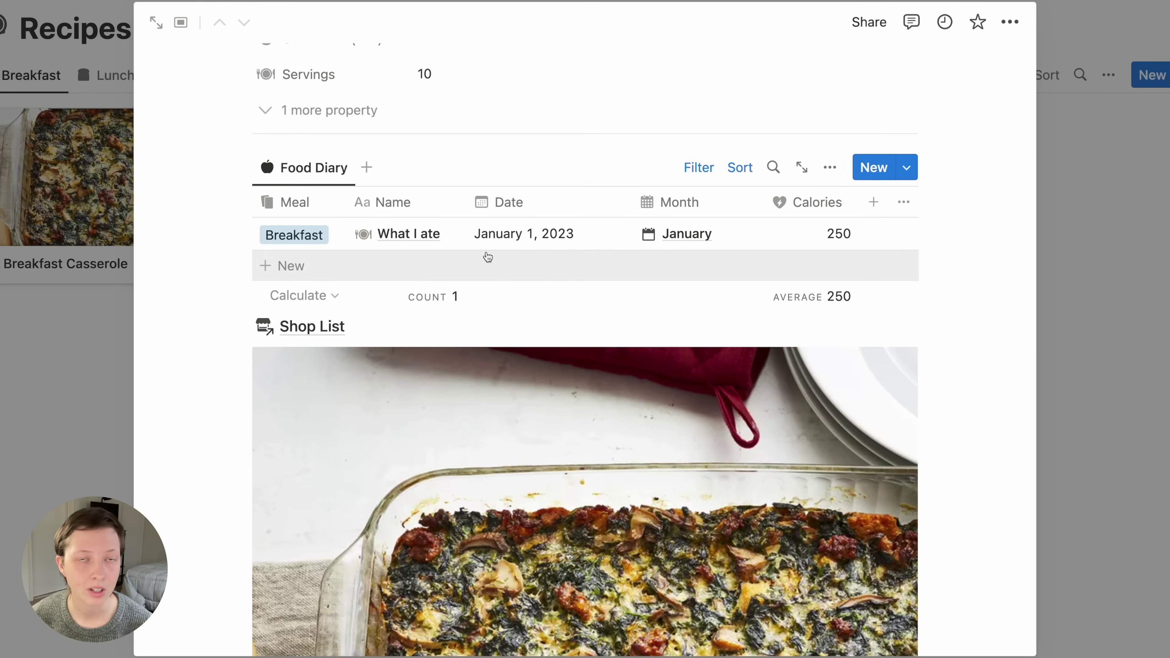
scroll(488, 257, "up", 2)
scroll(553, 429, "down", 1)
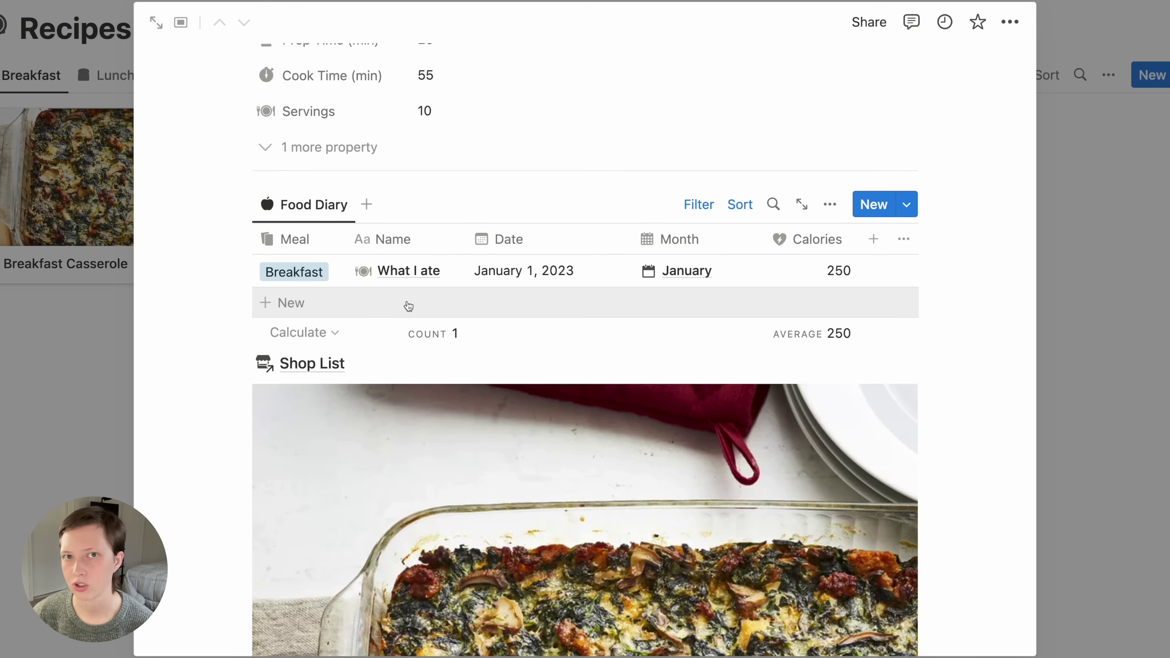
- Read through the Ingredients and Directions sections of the Breakfast Casserole recipe
scroll(408, 305, "down", 6)
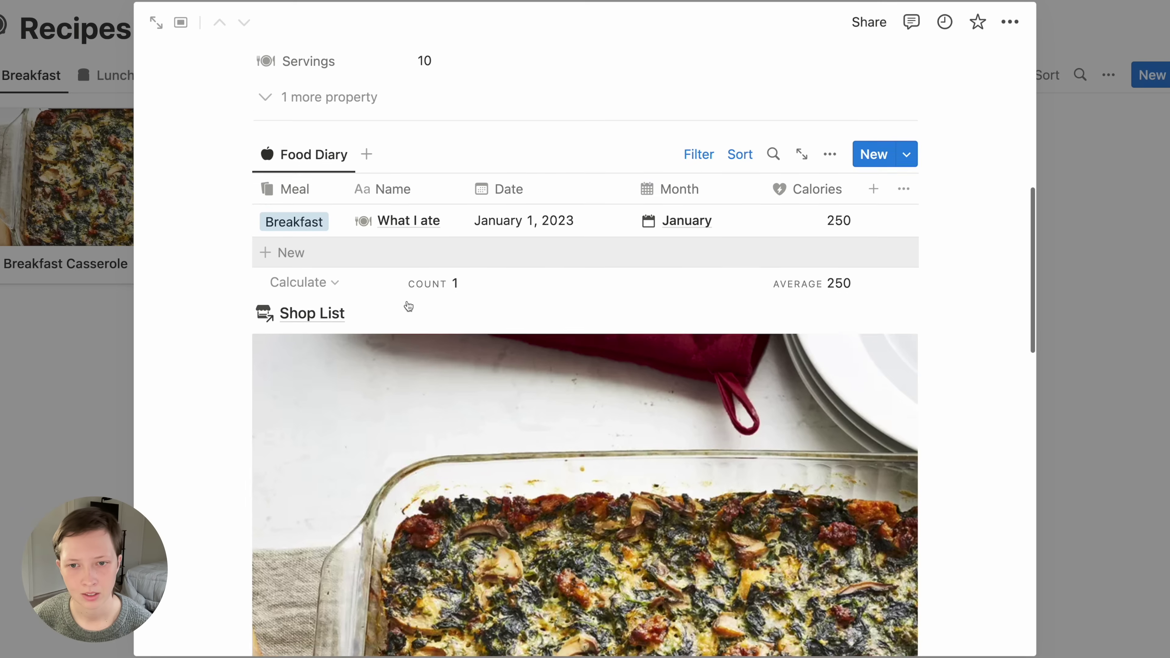
scroll(408, 305, "down", 20)
scroll(408, 303, "up", 8)
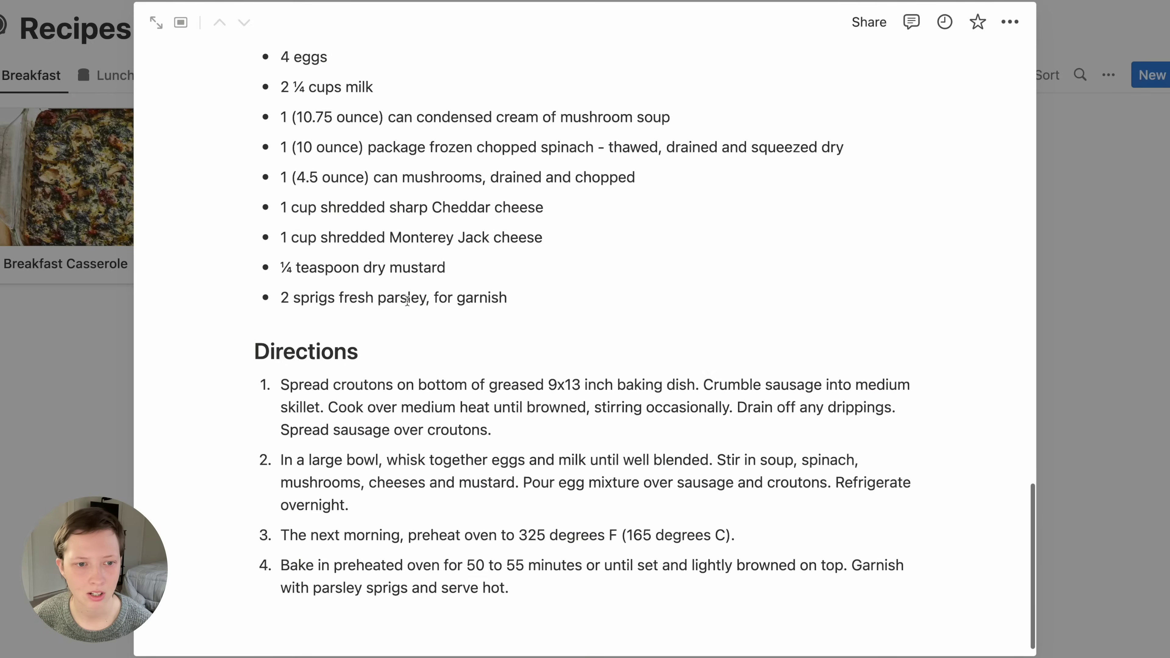
scroll(407, 301, "up", 5)
scroll(407, 301, "down", 8)
scroll(407, 301, "down", 3)
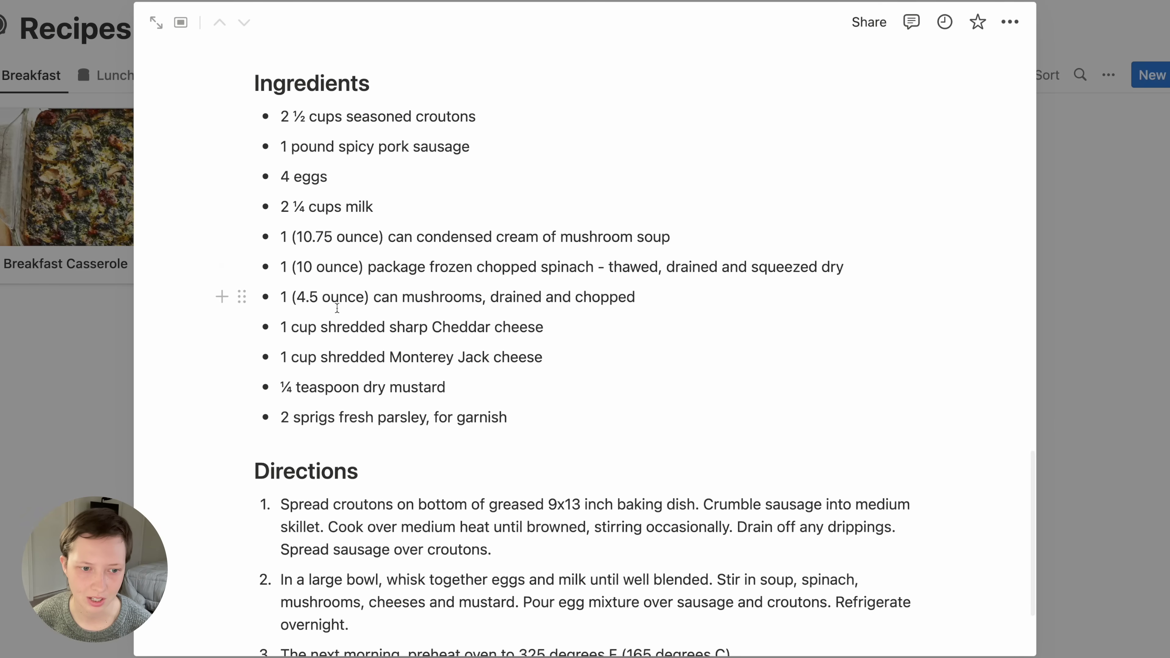
- Open the Shop List linked below the recipe's Food Diary table
scroll(339, 313, "up", 12)
scroll(338, 313, "up", 10)
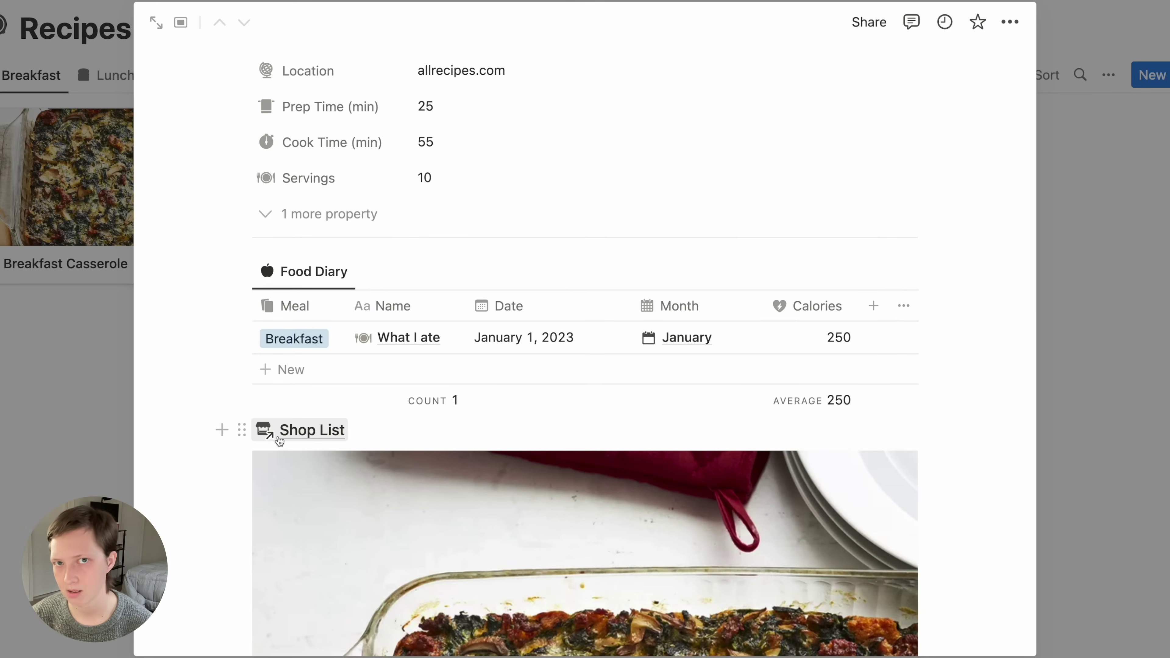
left_click(279, 440)
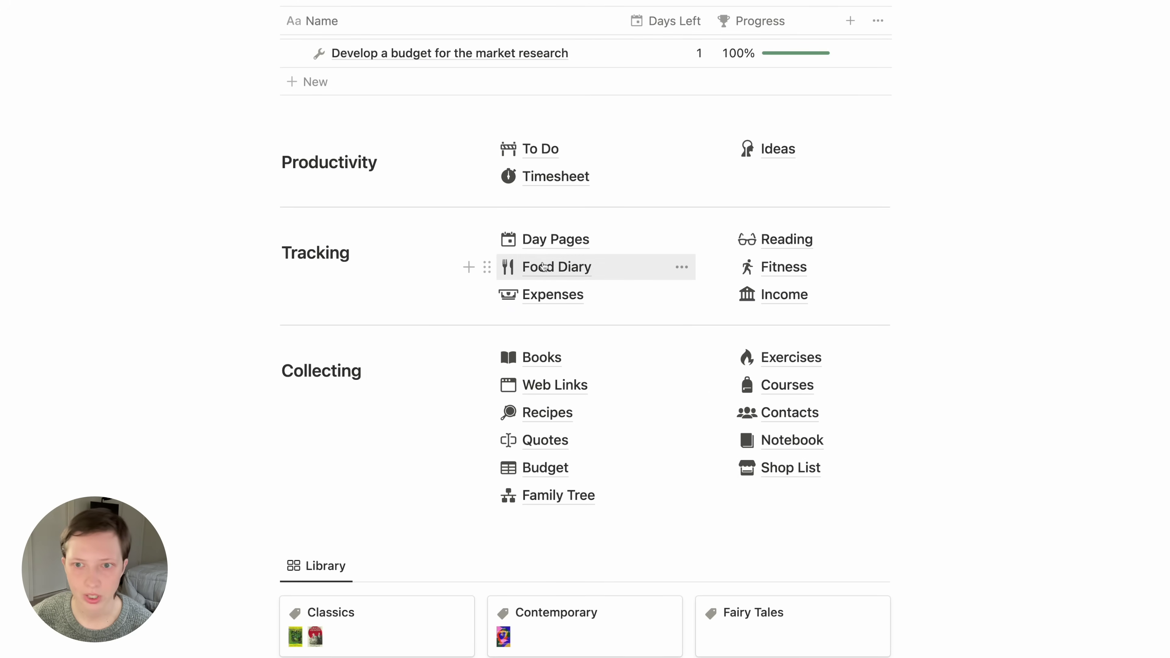
- Open the Fitness tracker from the 2023 Starter page and add a new set to the January table
left_click(850, 276)
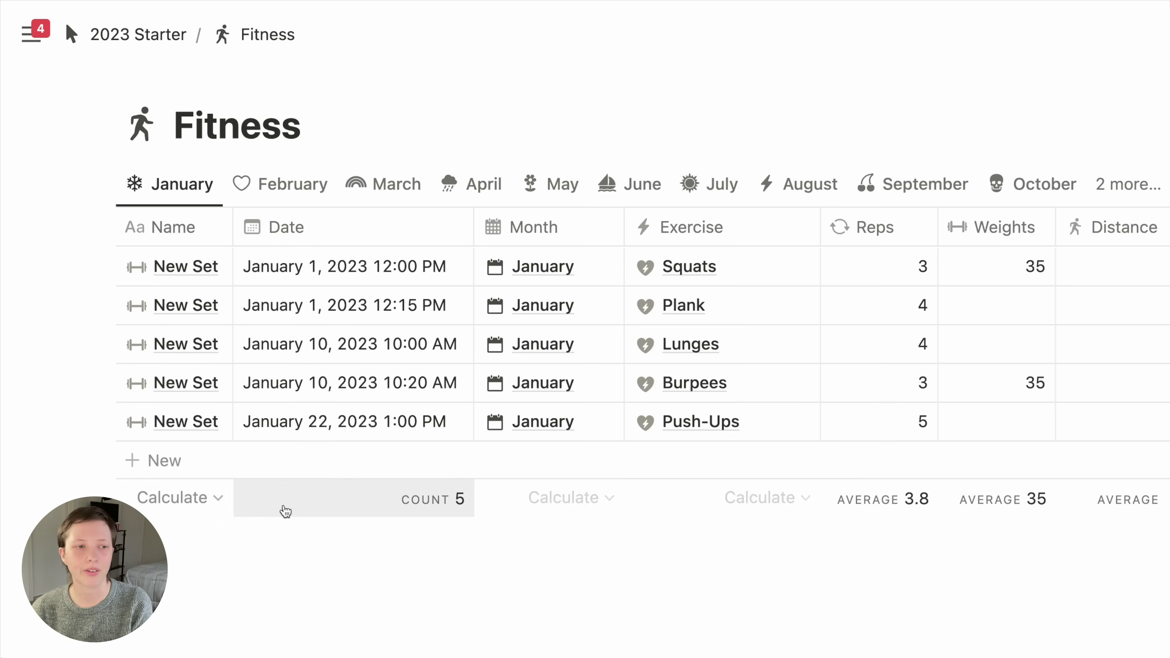
left_click(221, 469)
left_click(257, 621)
left_click(258, 620)
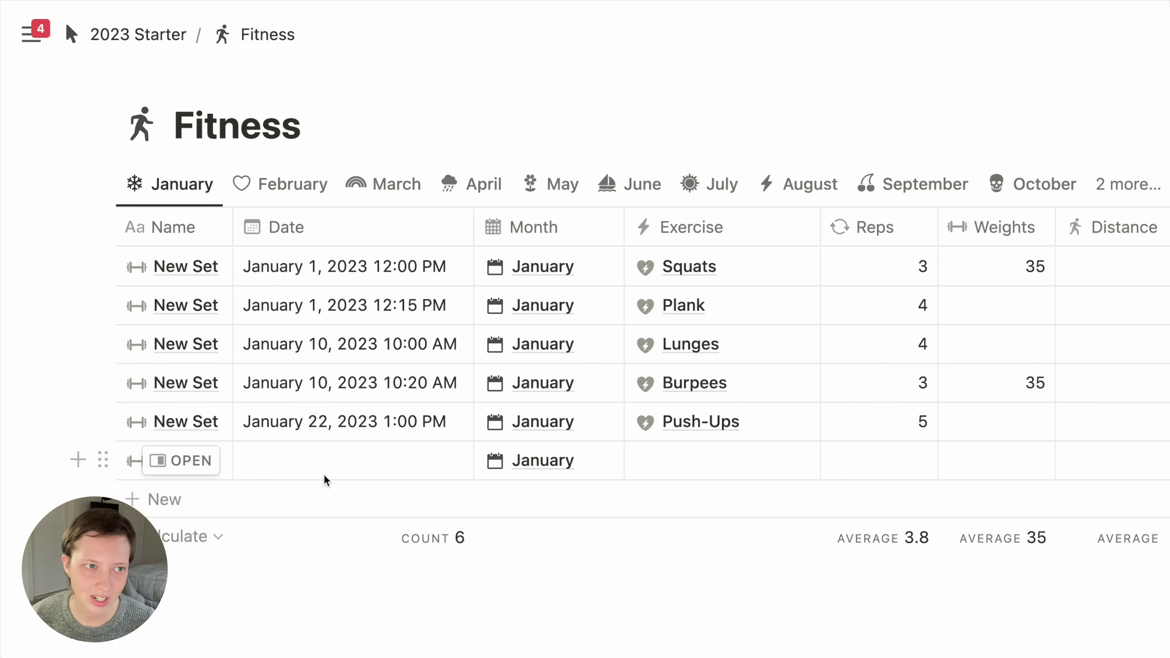
- View the new set's date picker and the exercises that can be linked to it, without choosing any
left_click(307, 471)
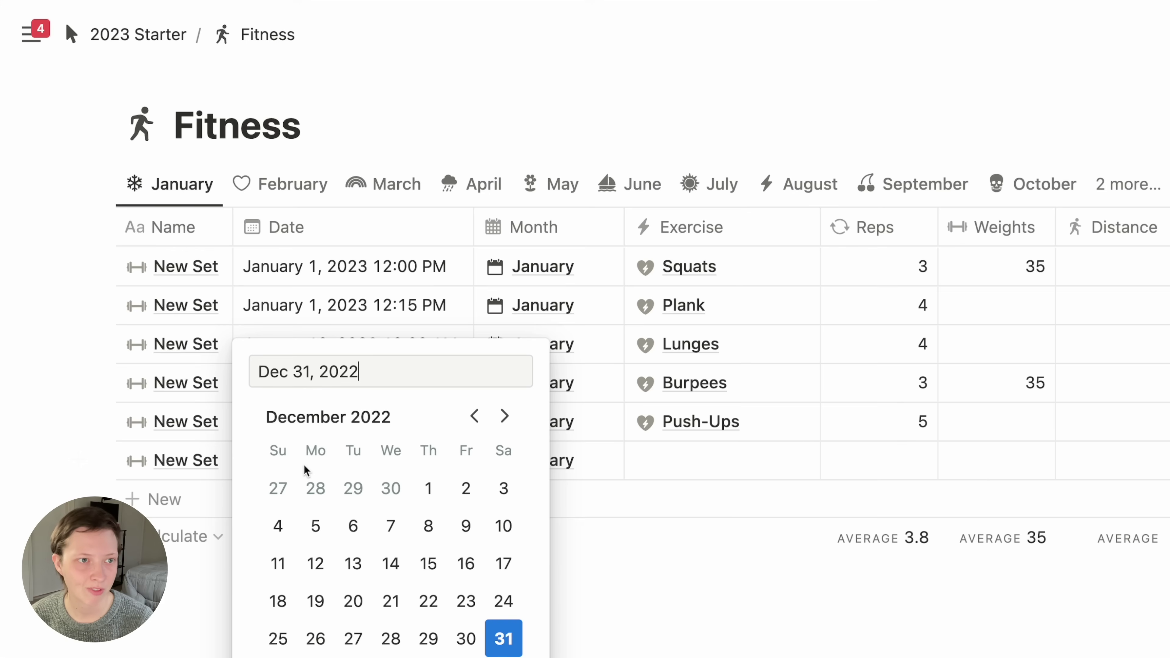
left_click(191, 592)
left_click(191, 591)
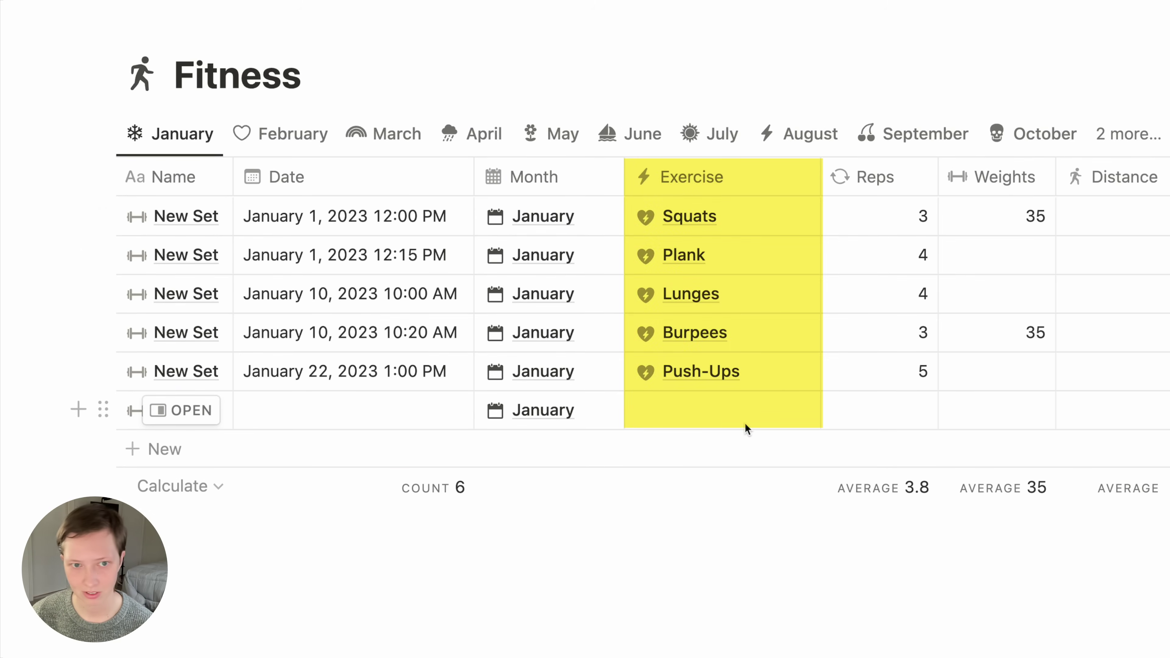
left_click(741, 412)
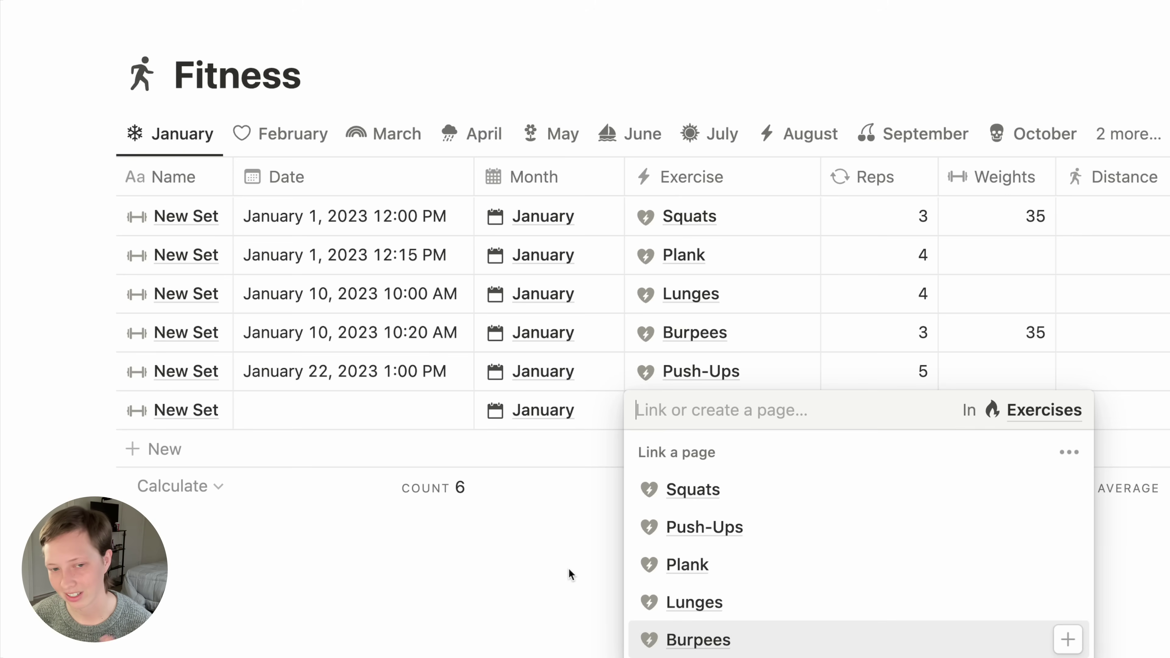
key("Escape")
key("Right")
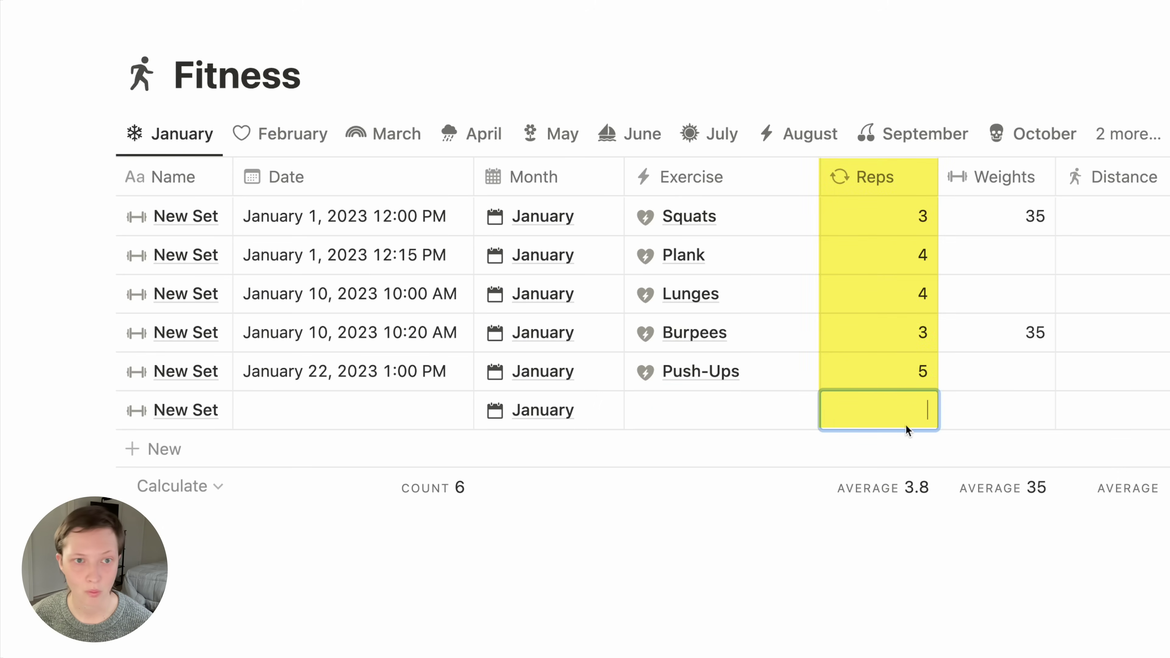
- Check the new set's Distance field, and delete the blank set from the January Fitness table
scroll(1139, 418, "right", 5)
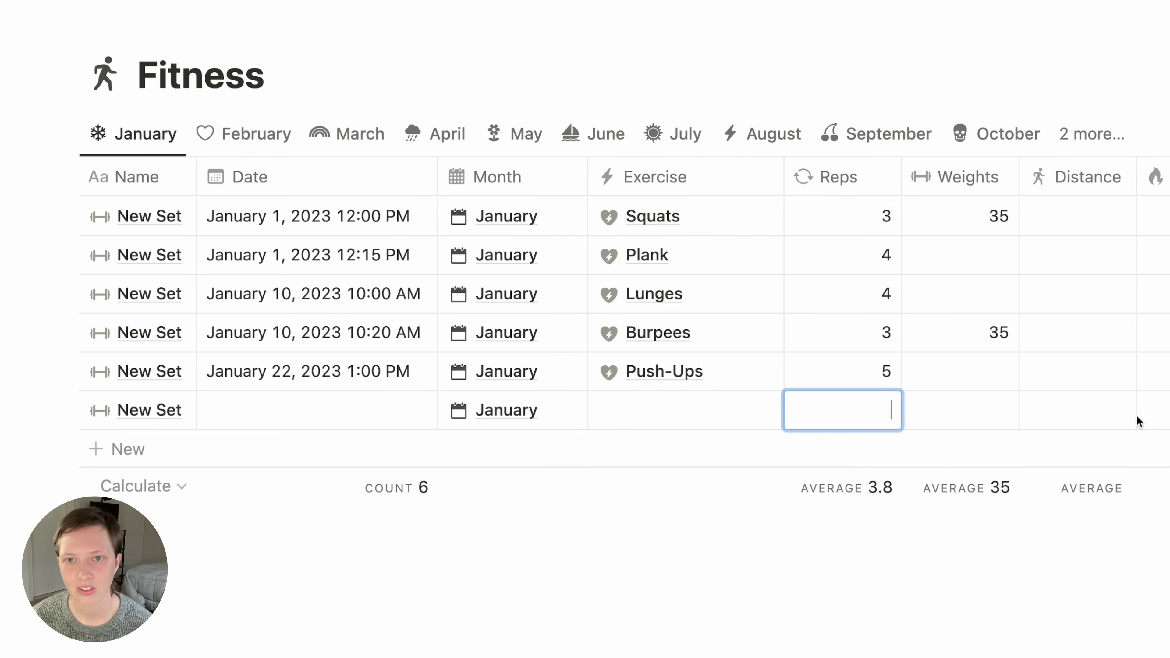
left_click(915, 408)
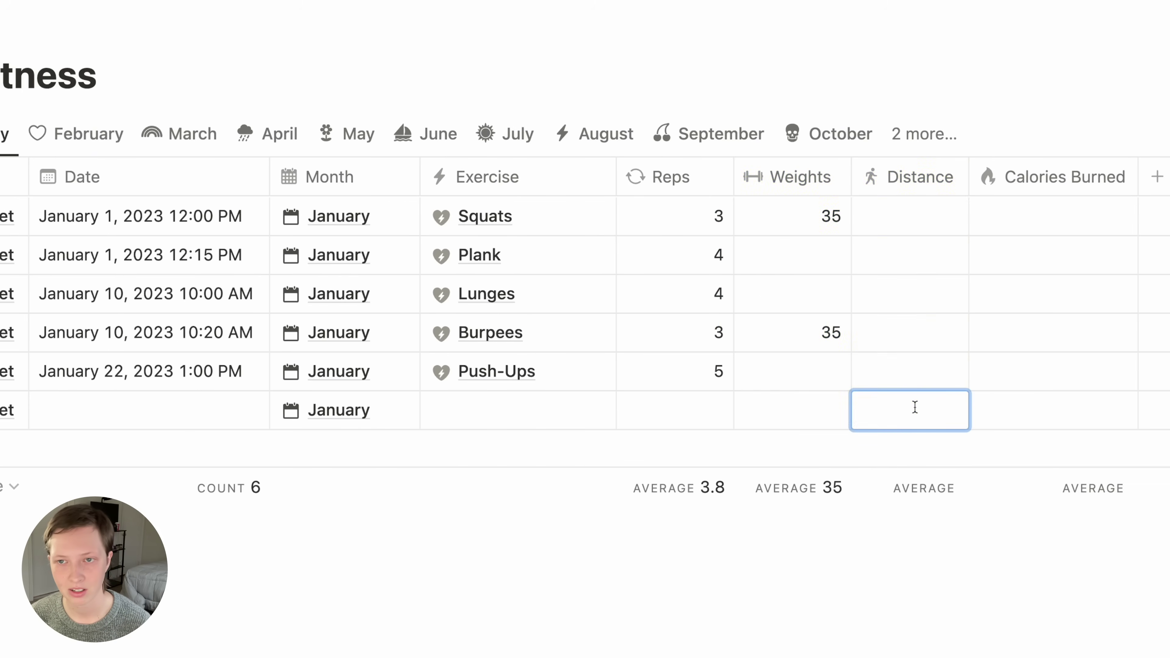
key("Escape")
left_click(1112, 420)
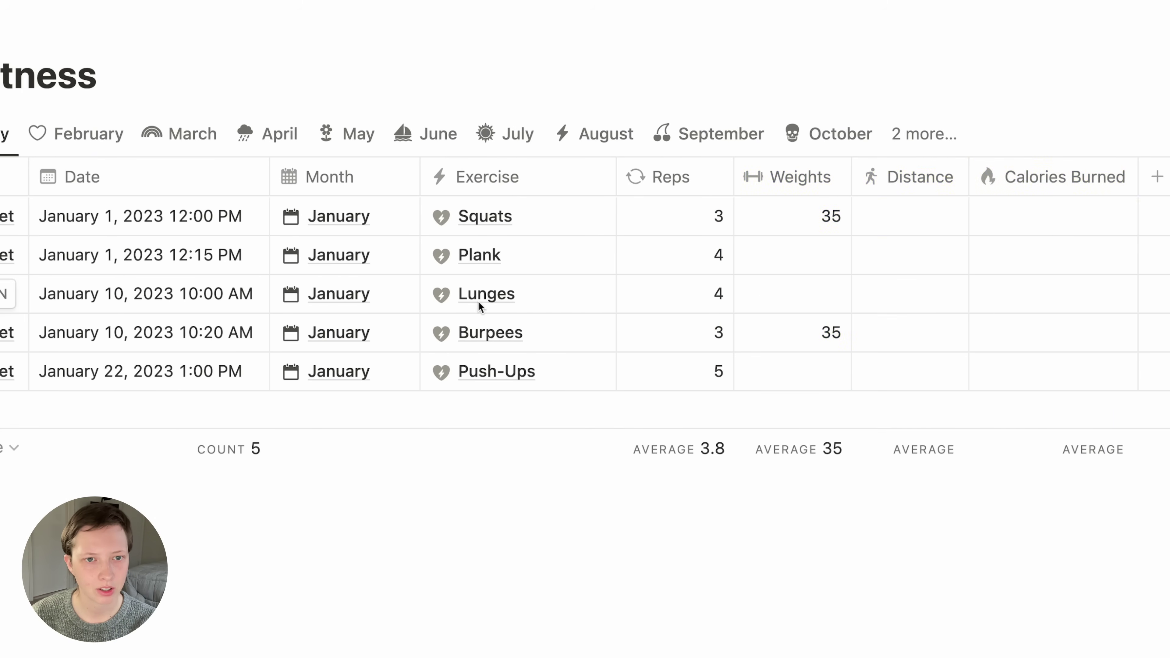
- Open the Lunges exercise linked to the January set as a full page and view its properties and sets
left_click(480, 306)
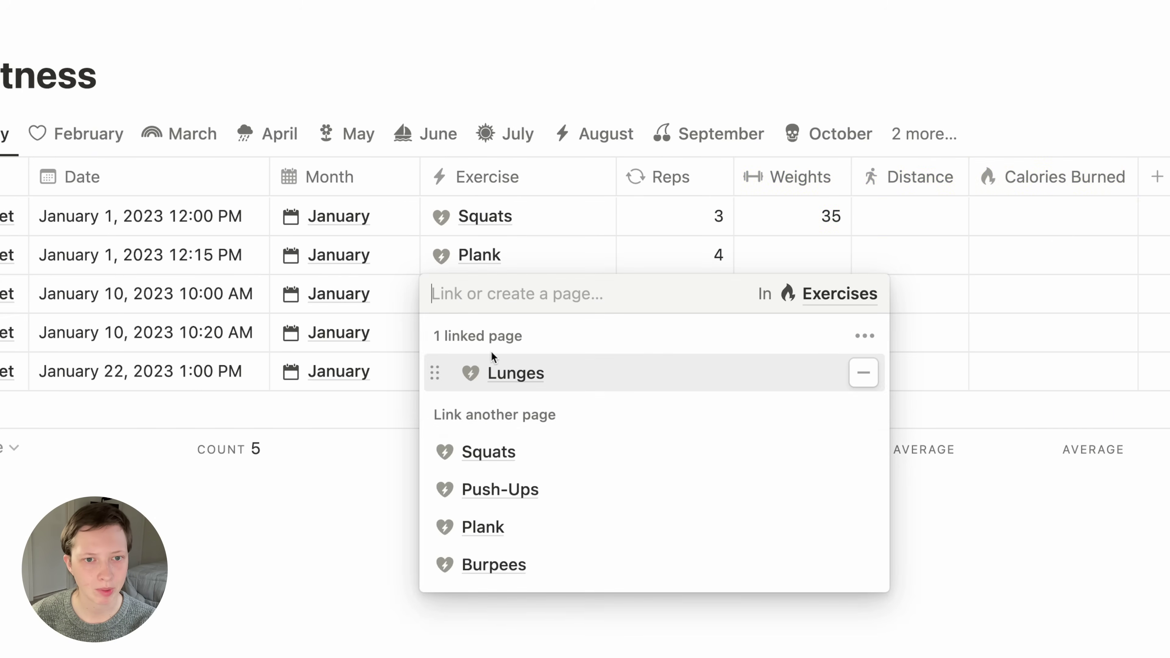
left_click(491, 370)
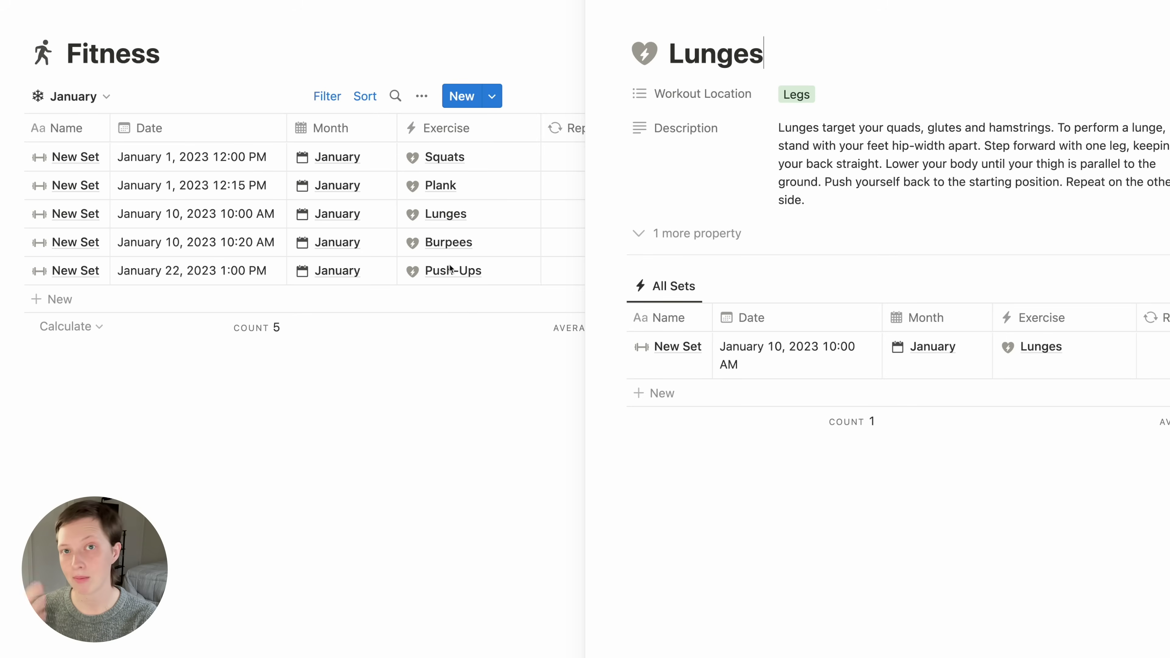
left_click(641, 2)
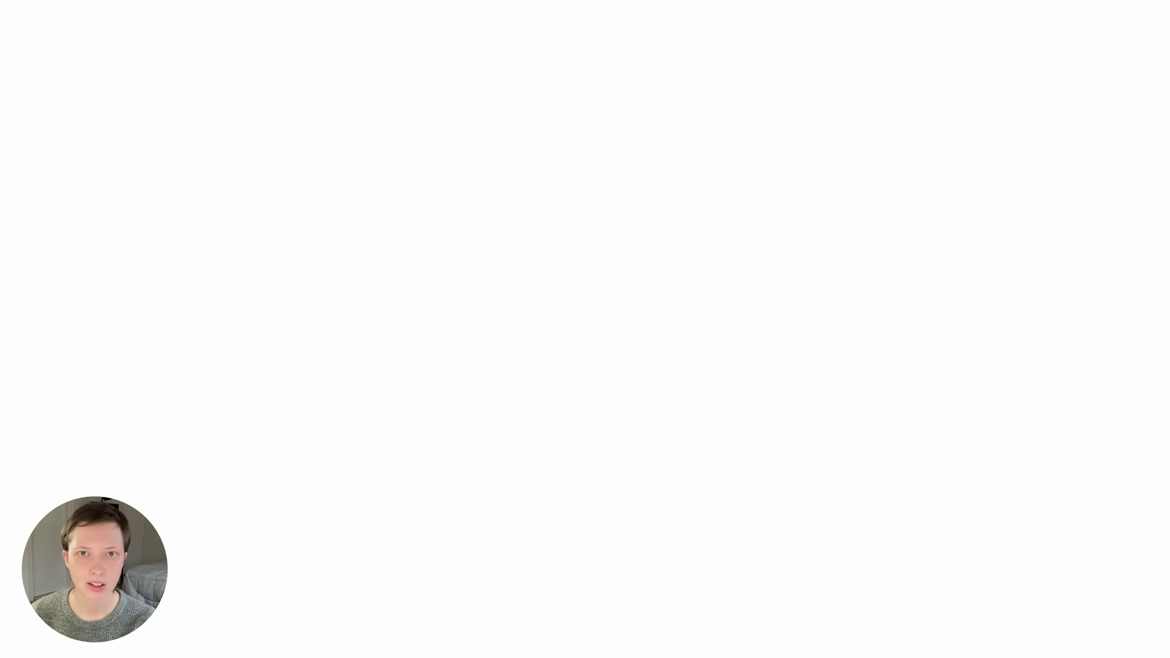
scroll(374, 247, "down", 1)
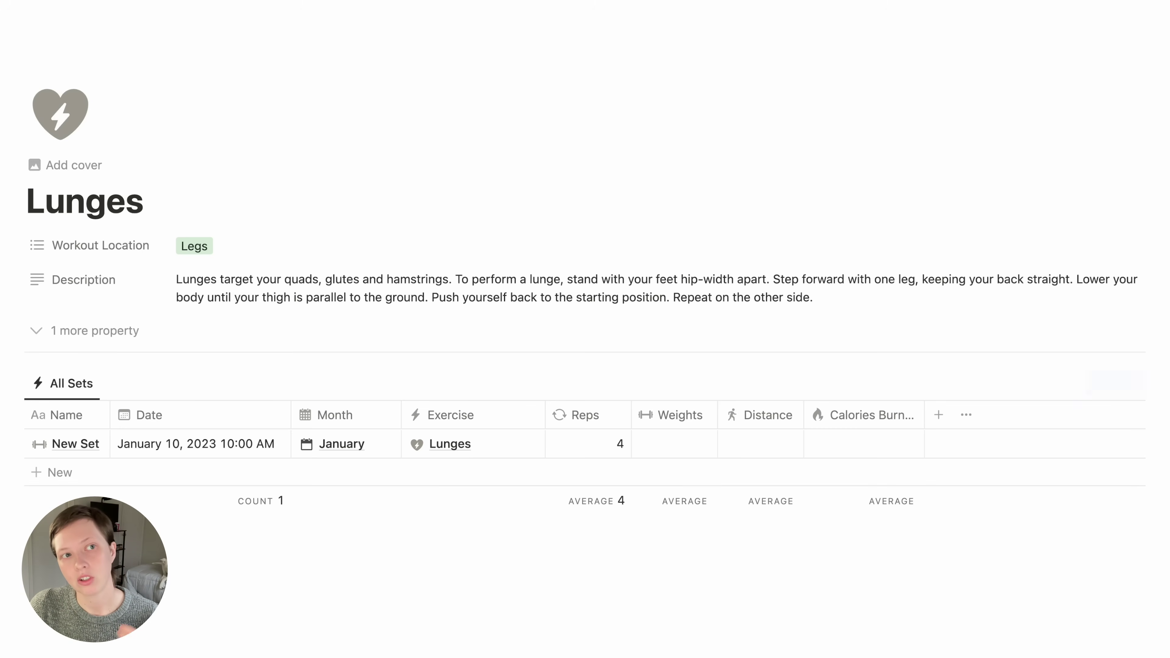
- Open the Exercises database and check the Workout Location property of the Push-Ups exercise in the Chest group
left_click(436, 2)
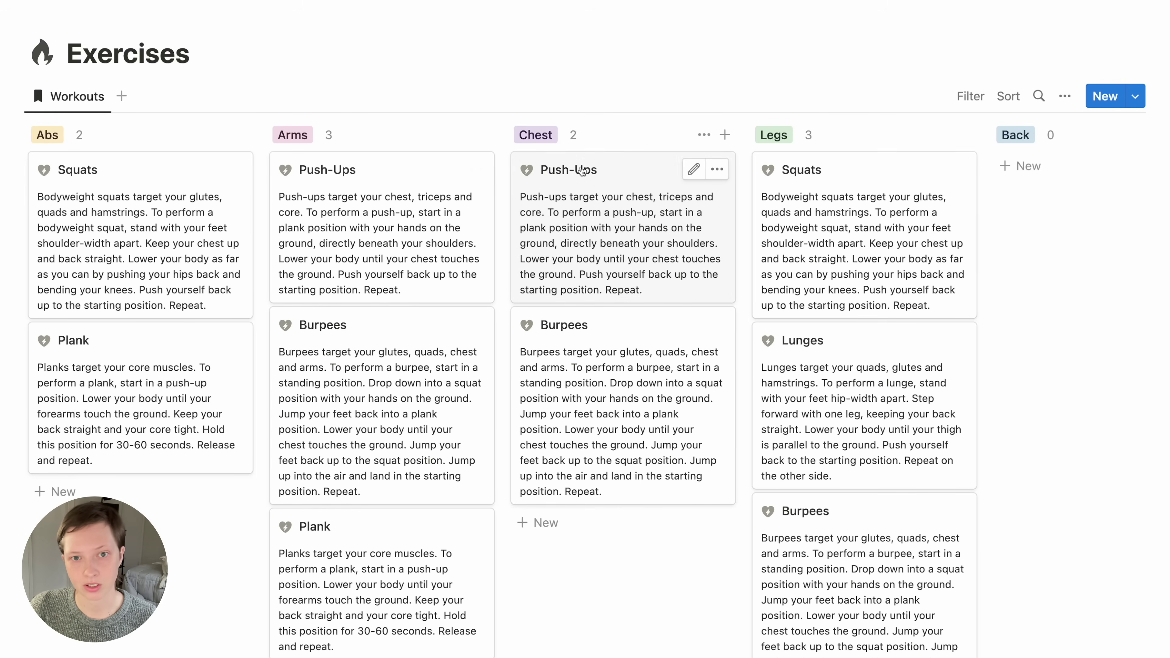
left_click(581, 171)
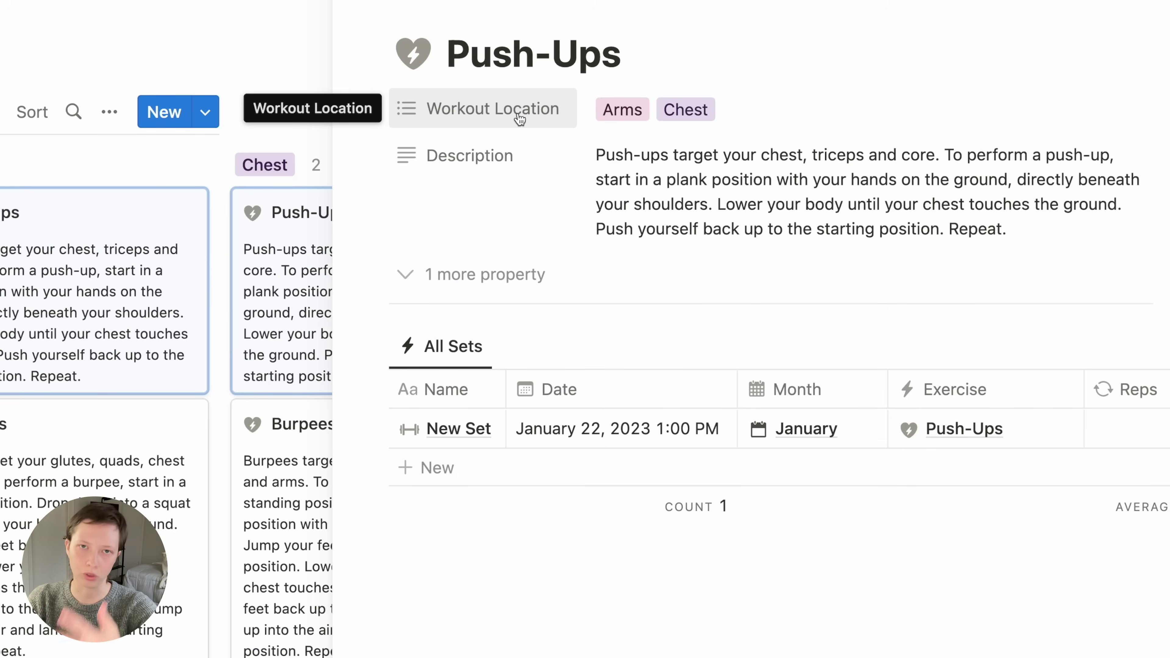
key("Escape")
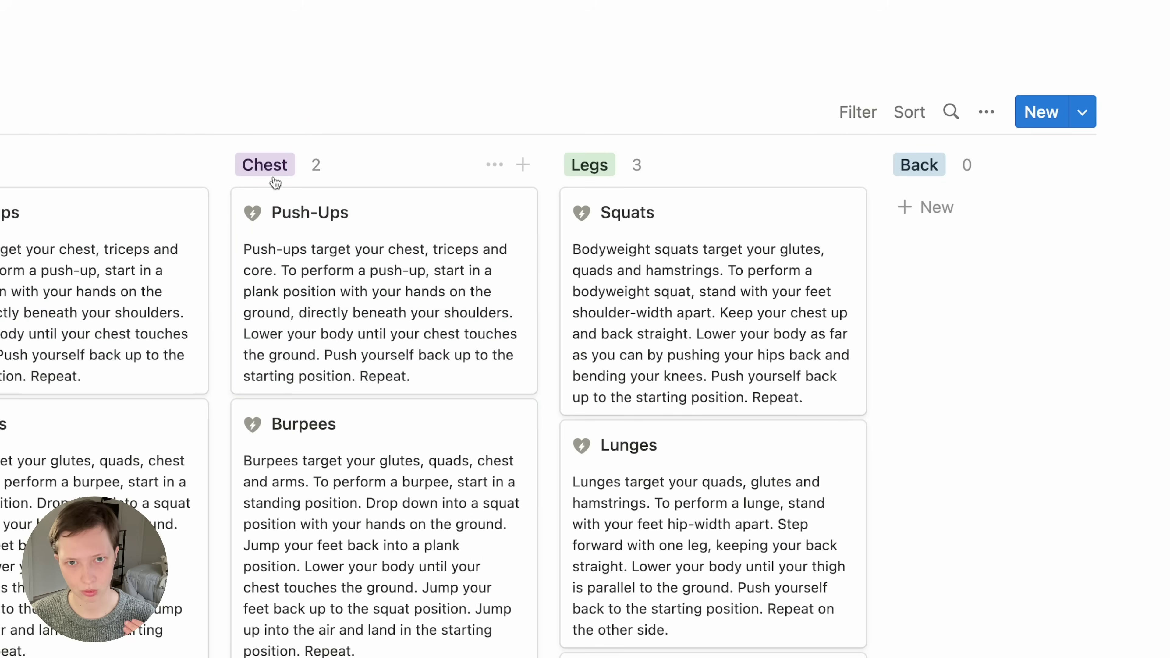
- View the Exercises board's layout and its Group by property options without changing the grouping
left_click(986, 112)
left_click(922, 255)
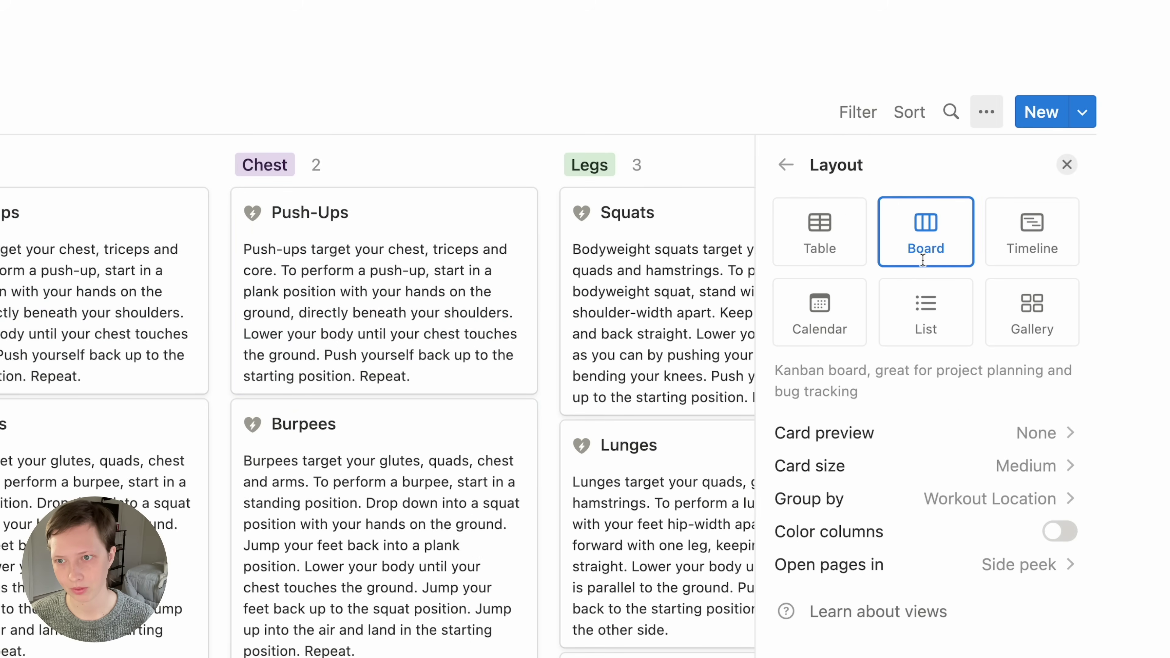
left_click(860, 499)
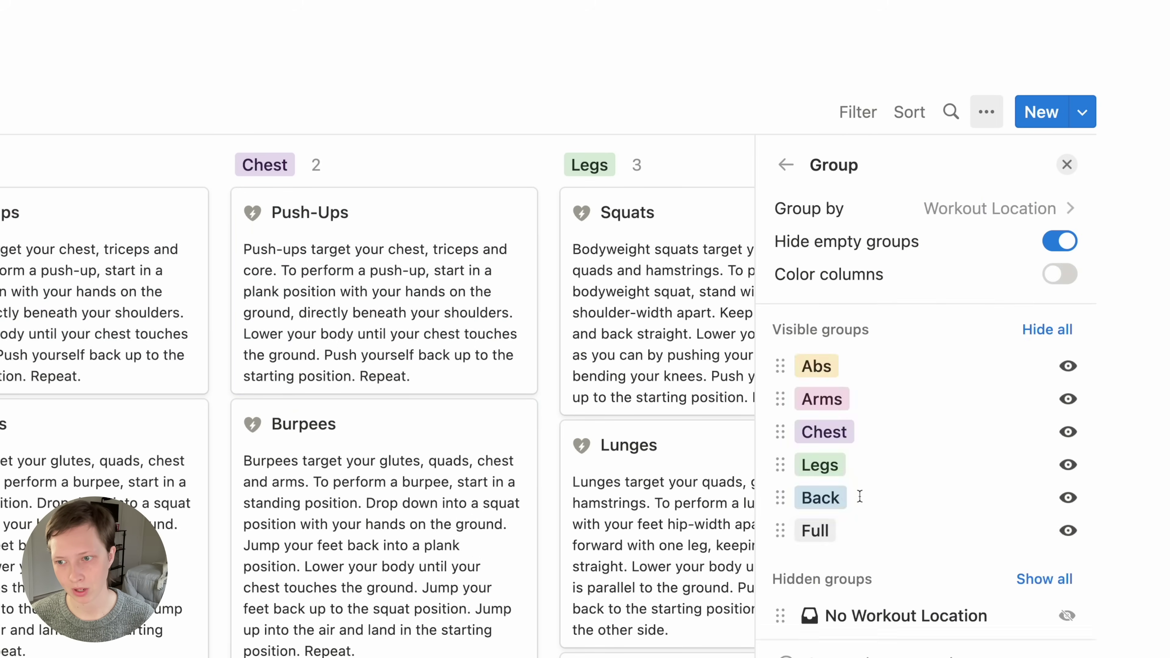
left_click(948, 207)
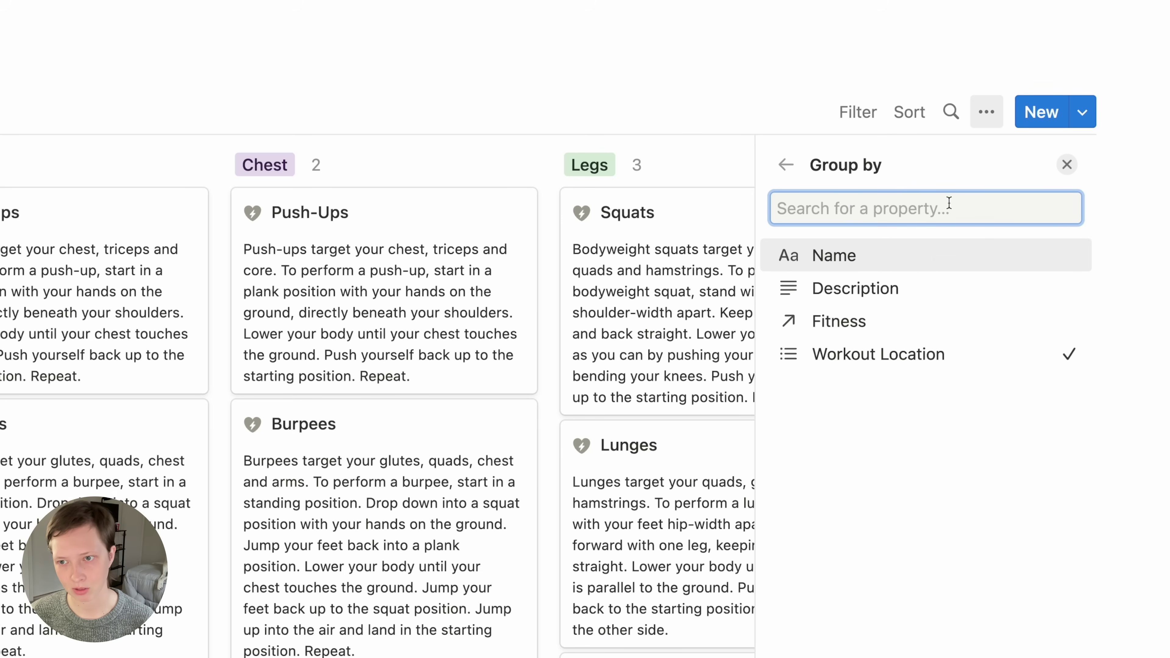
left_click(583, 111)
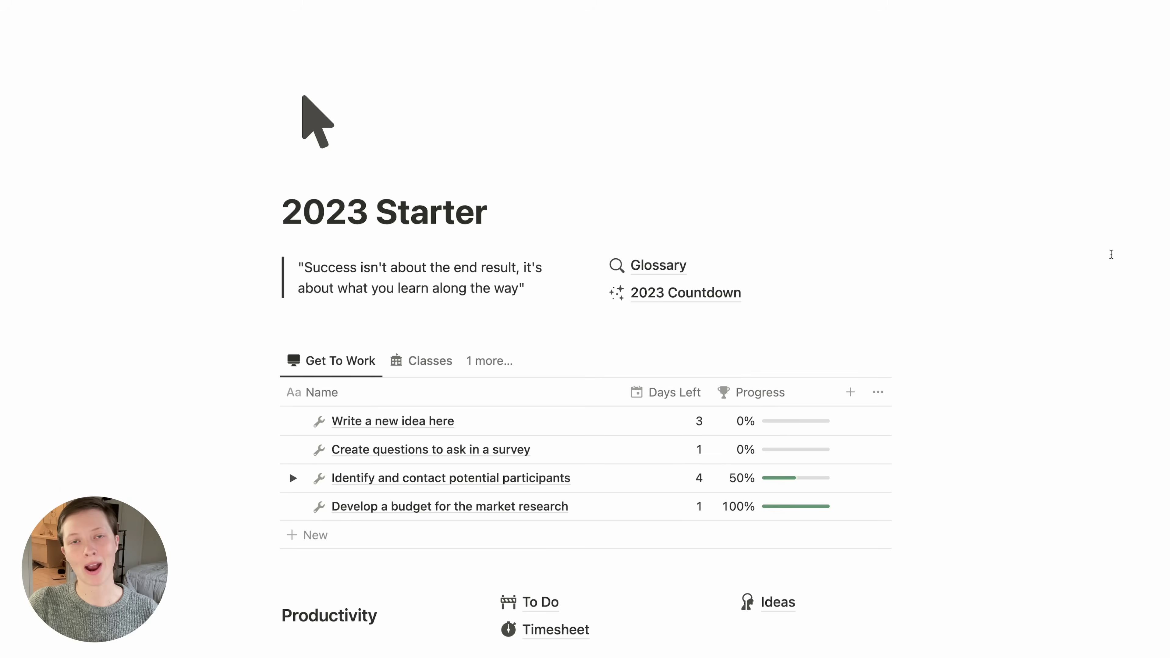
- Open the Budget database from the Collecting section of the 2023 Starter page
scroll(1112, 254, "down", 5)
scroll(1111, 254, "down", 8)
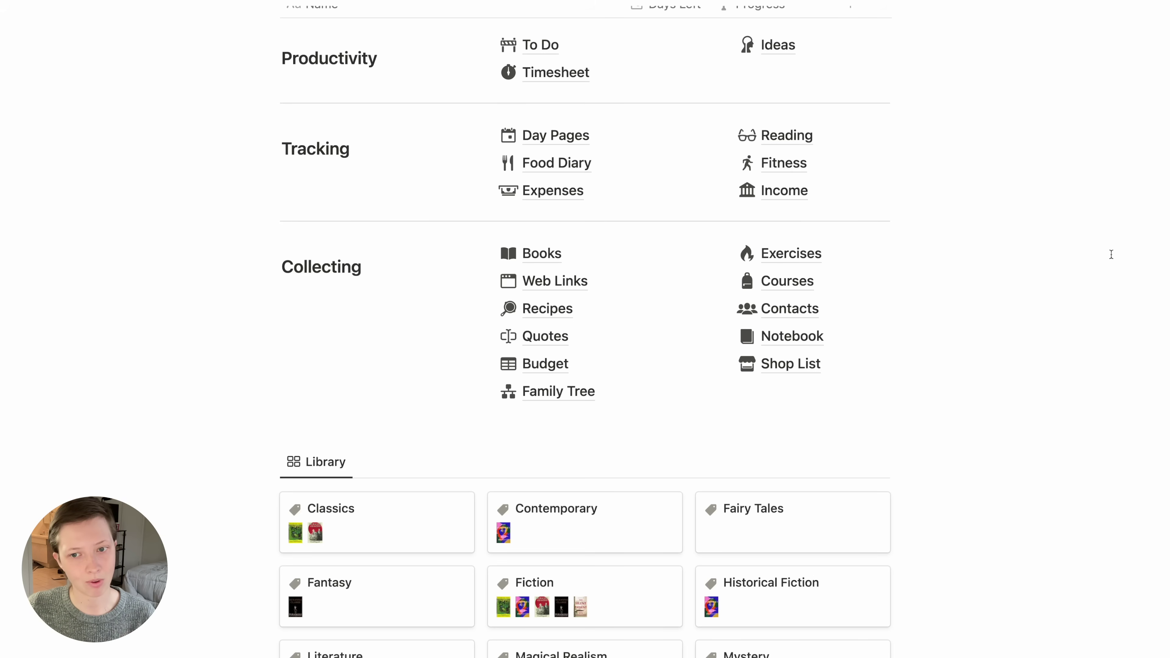
left_click(568, 372)
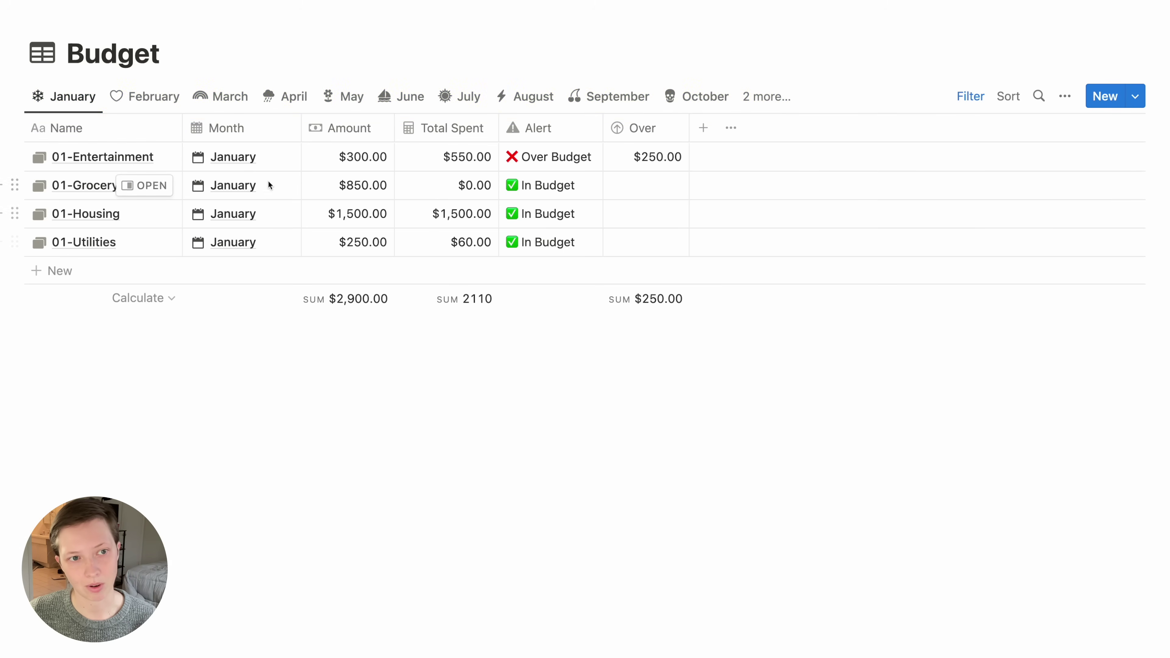
- Check the 01-Entertainment item's name, and try adding a January budget item with the 01- prefix before discarding it
left_click(72, 160)
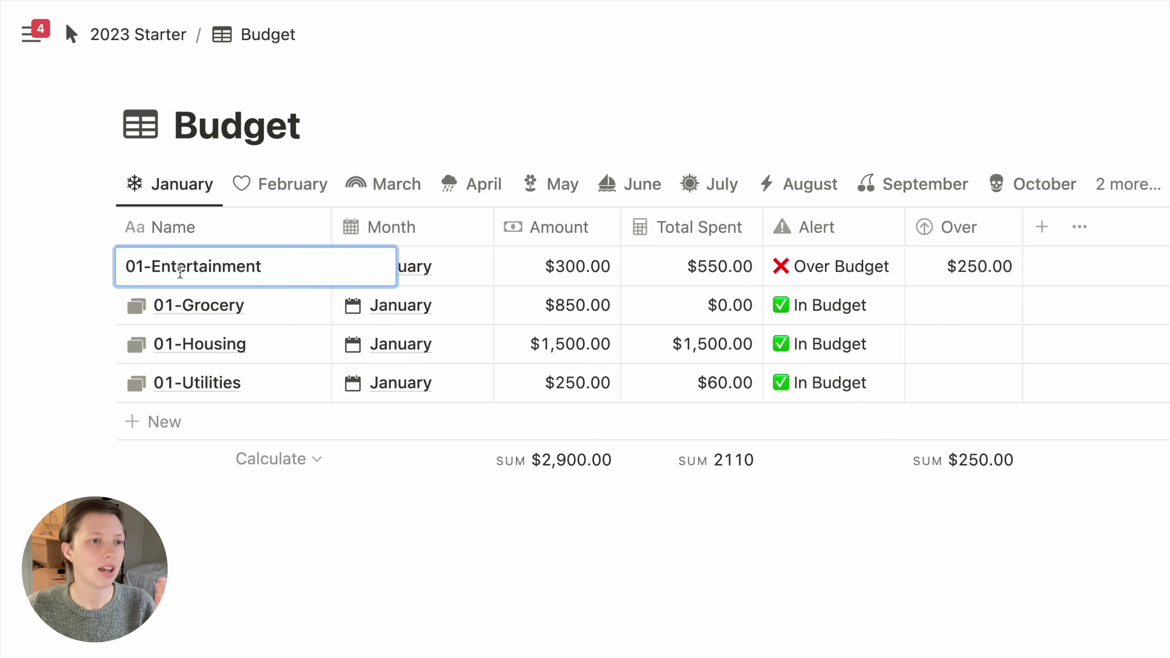
key("Escape")
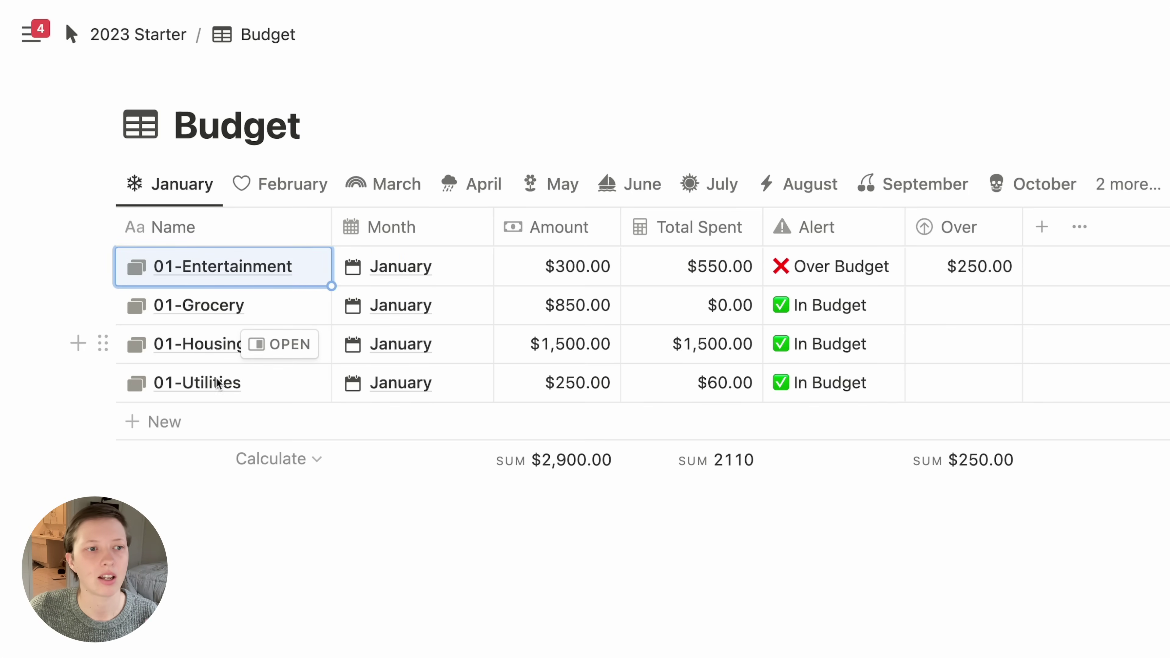
left_click(229, 416)
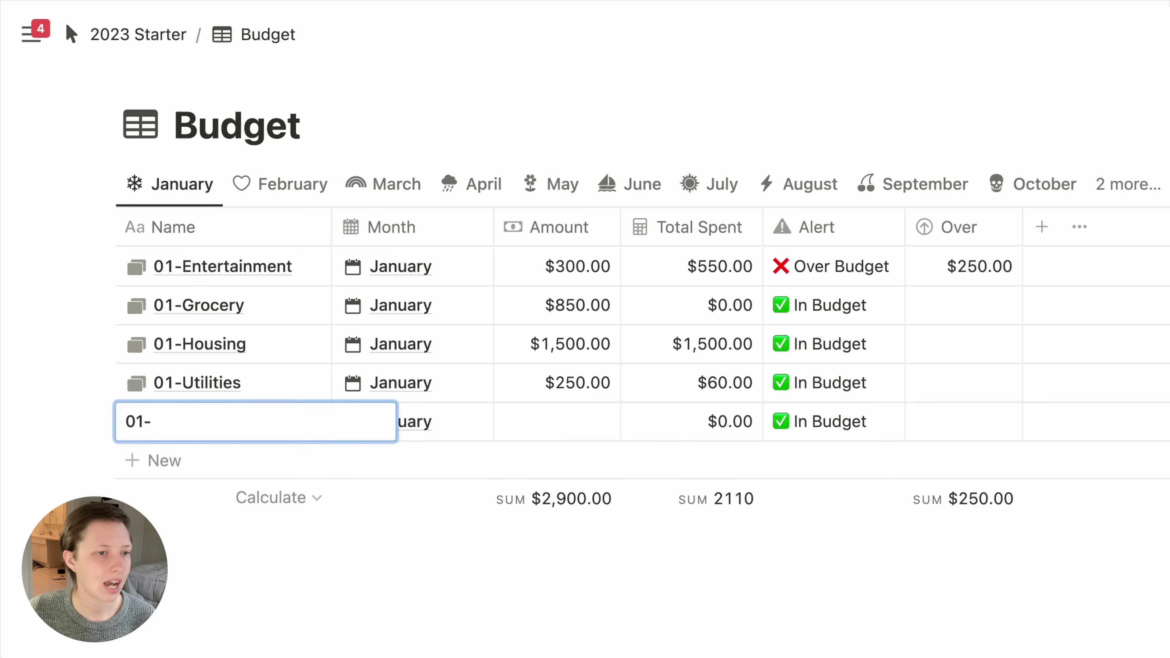
key("Escape")
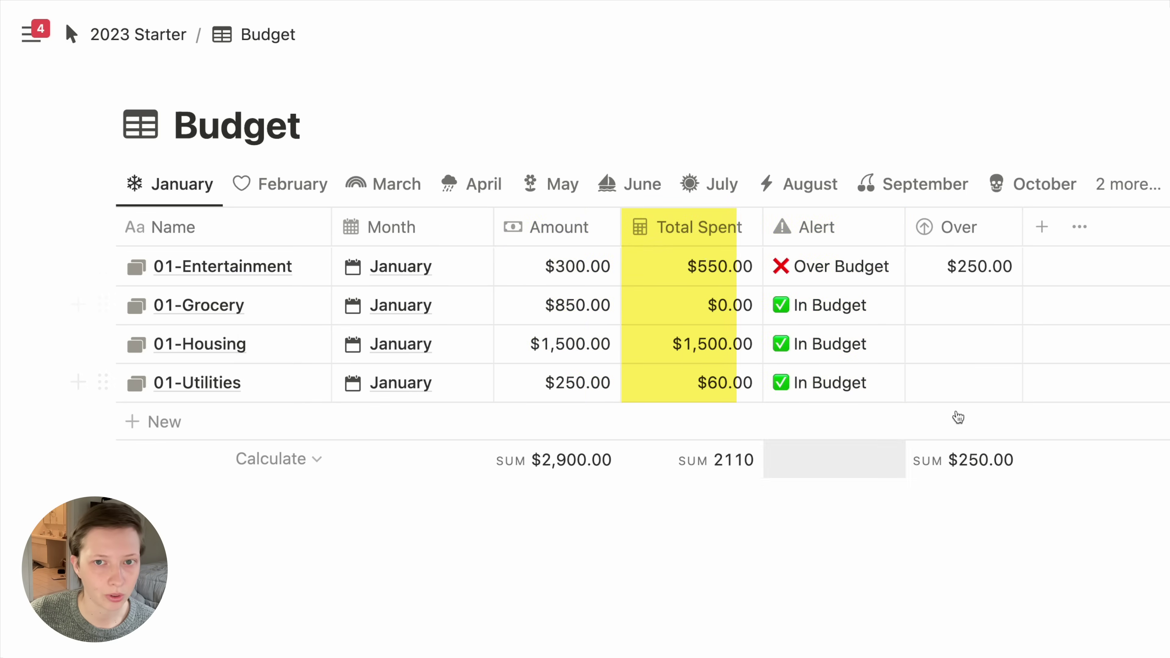
- View the 01-Entertainment item's Amount field and the rollup settings behind its Total Spent property
left_click(532, 273)
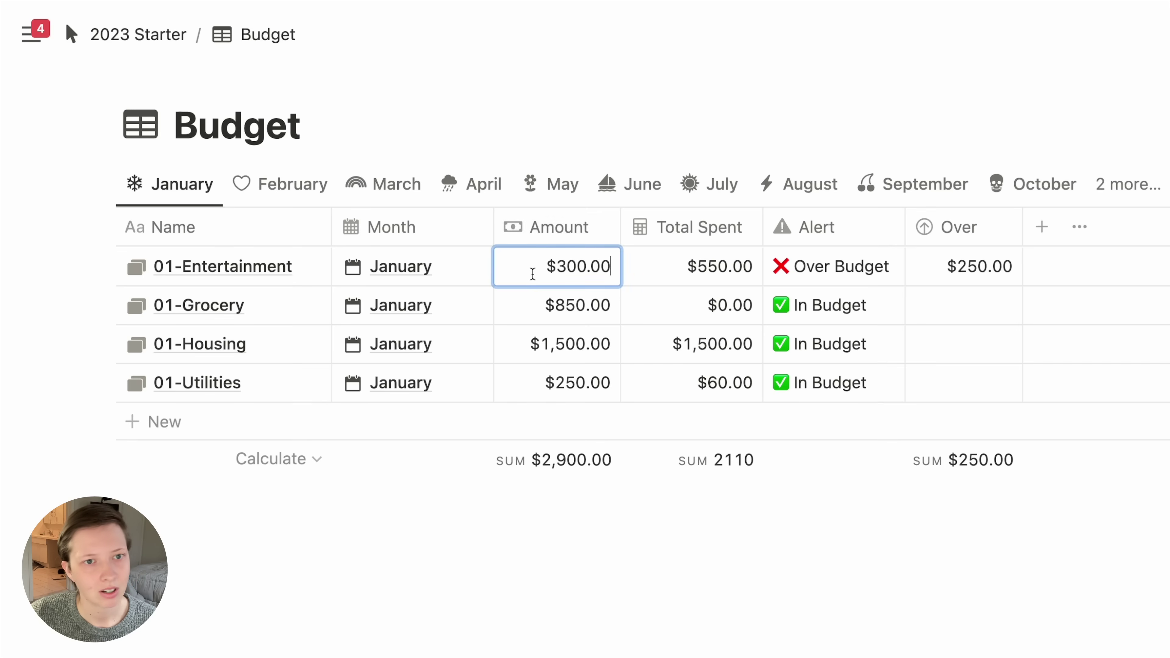
left_click(572, 559)
left_click(572, 560)
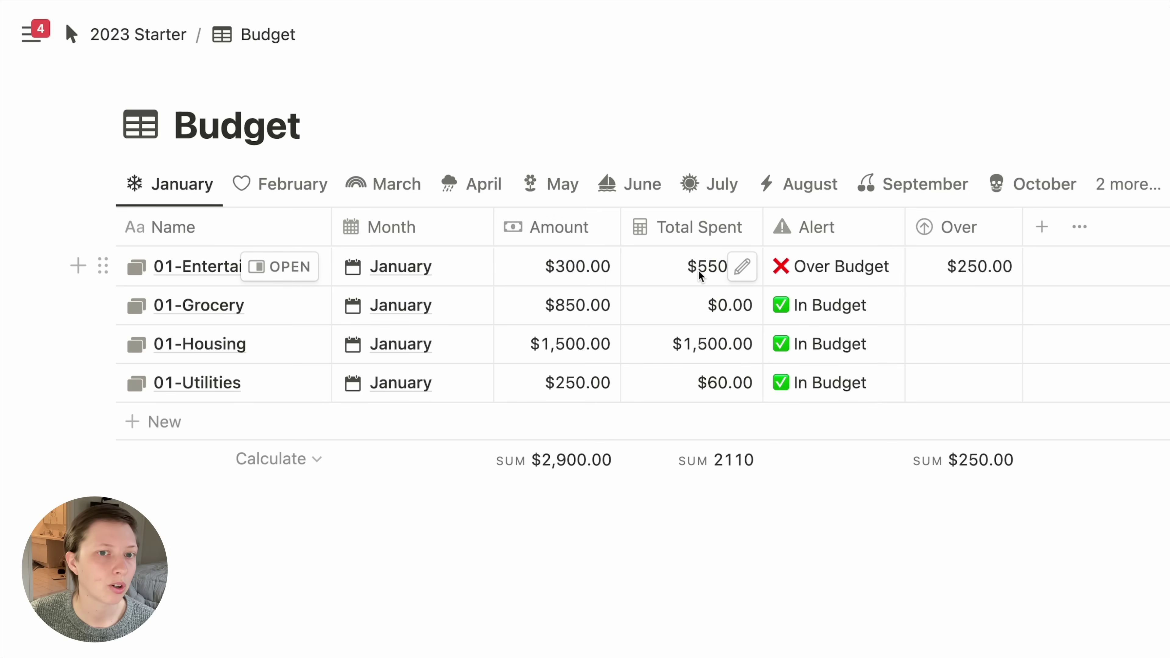
left_click(742, 266)
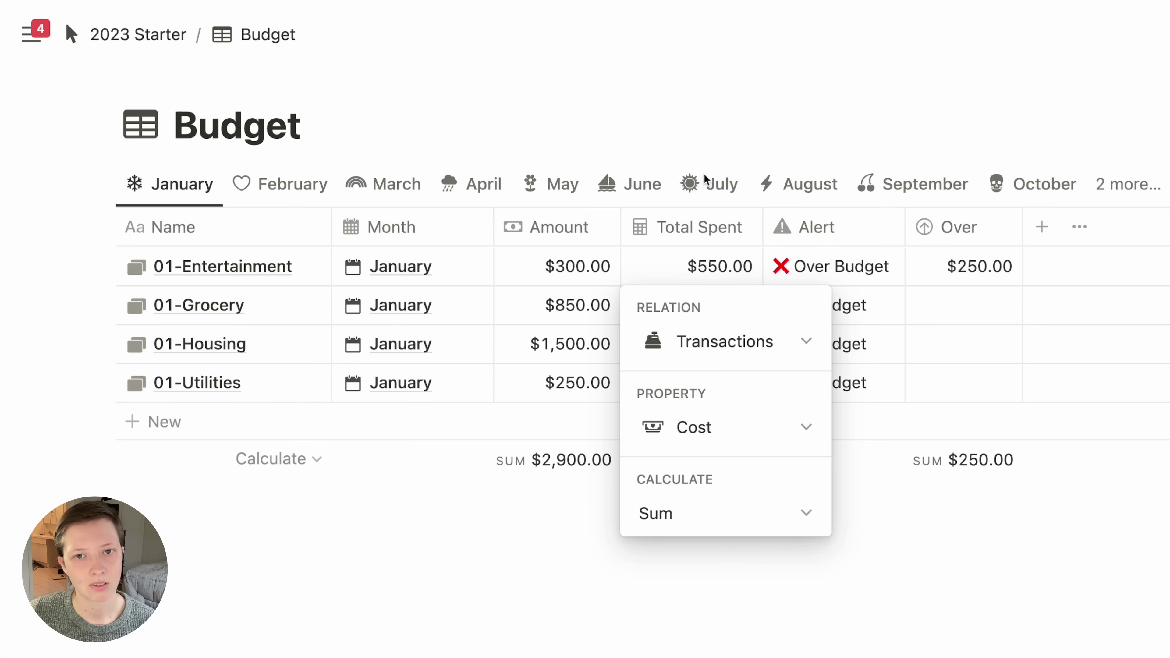
key("Escape")
key("Escape")
- Open the Expenses tracker from the Tracking section of the 2023 Starter page
left_click(108, 35)
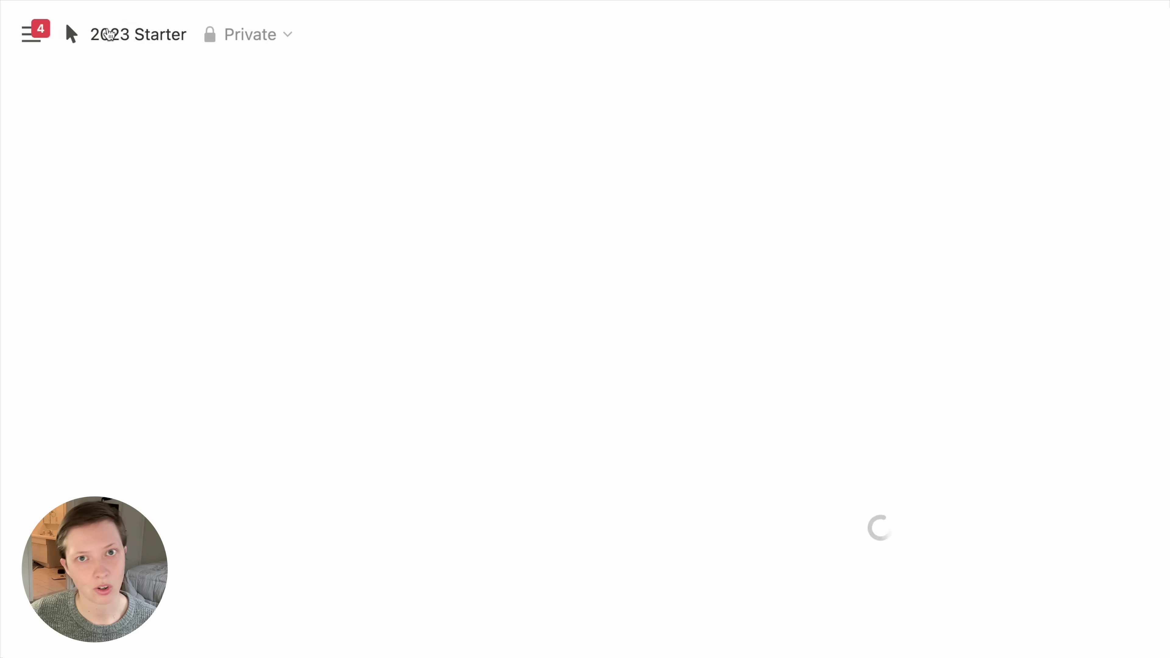
scroll(366, 413, "down", 10)
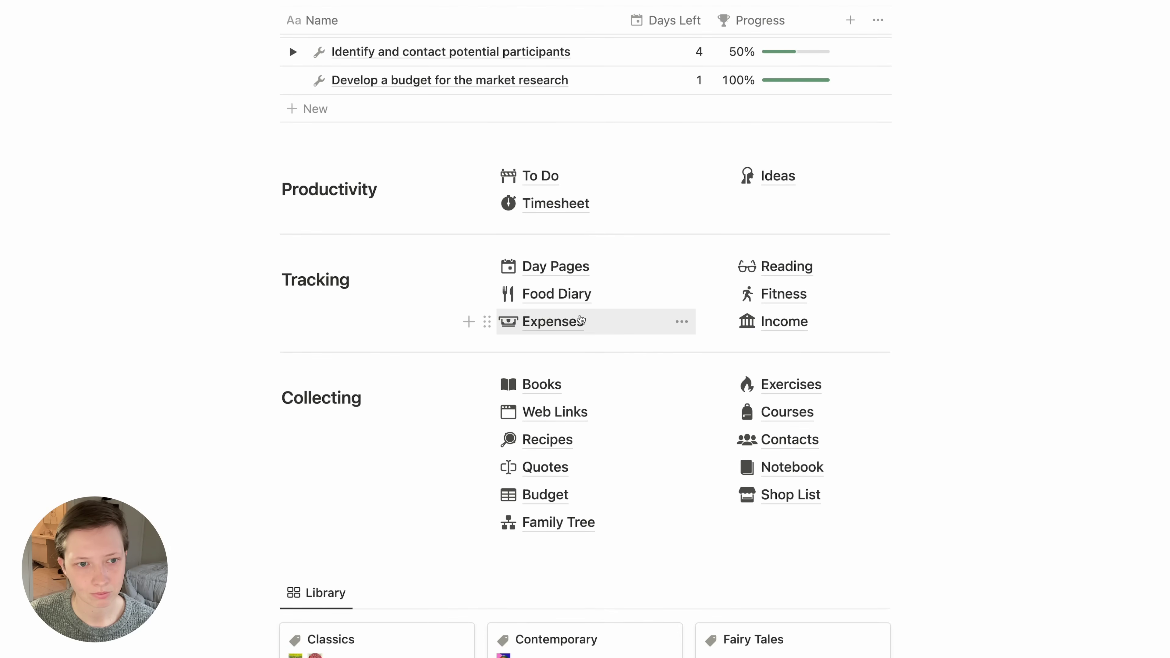
left_click(582, 320)
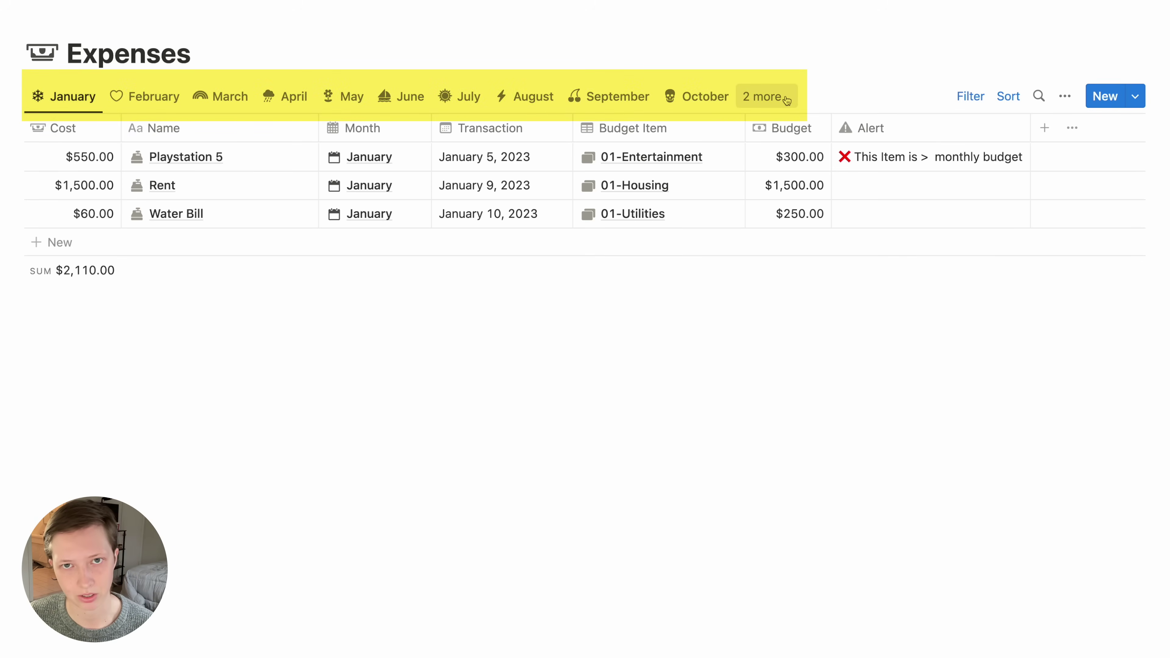
- Add a new expense named New Spend to the January table and select its name text
left_click(253, 253)
type("New Spend")
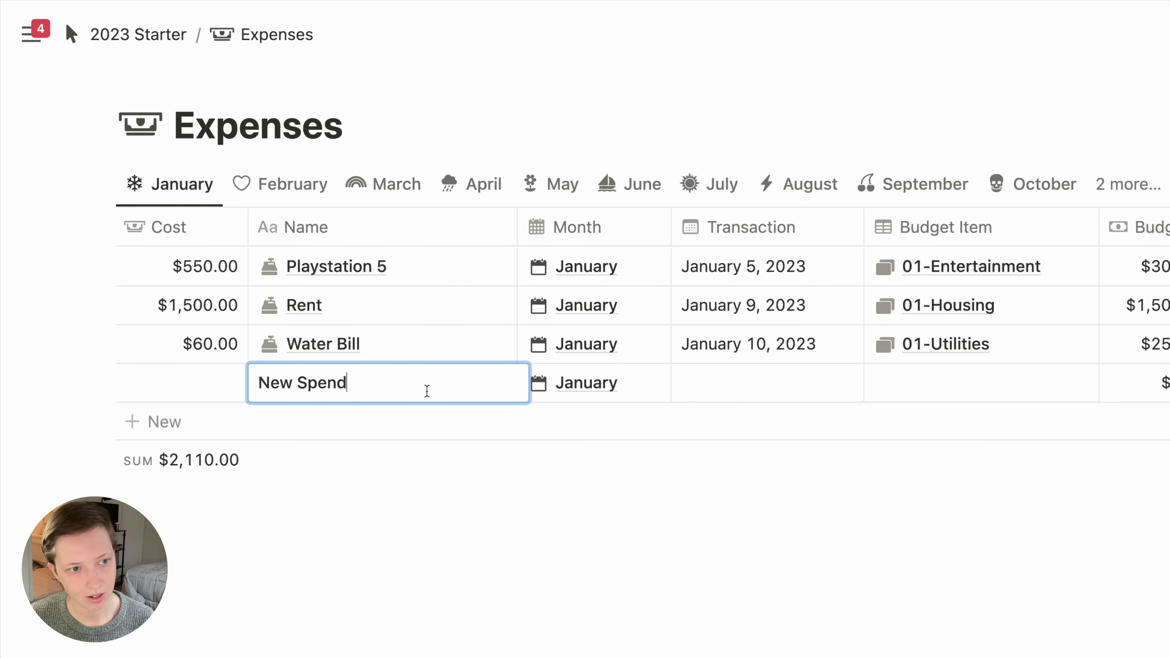
left_click(363, 561)
double_click(326, 384)
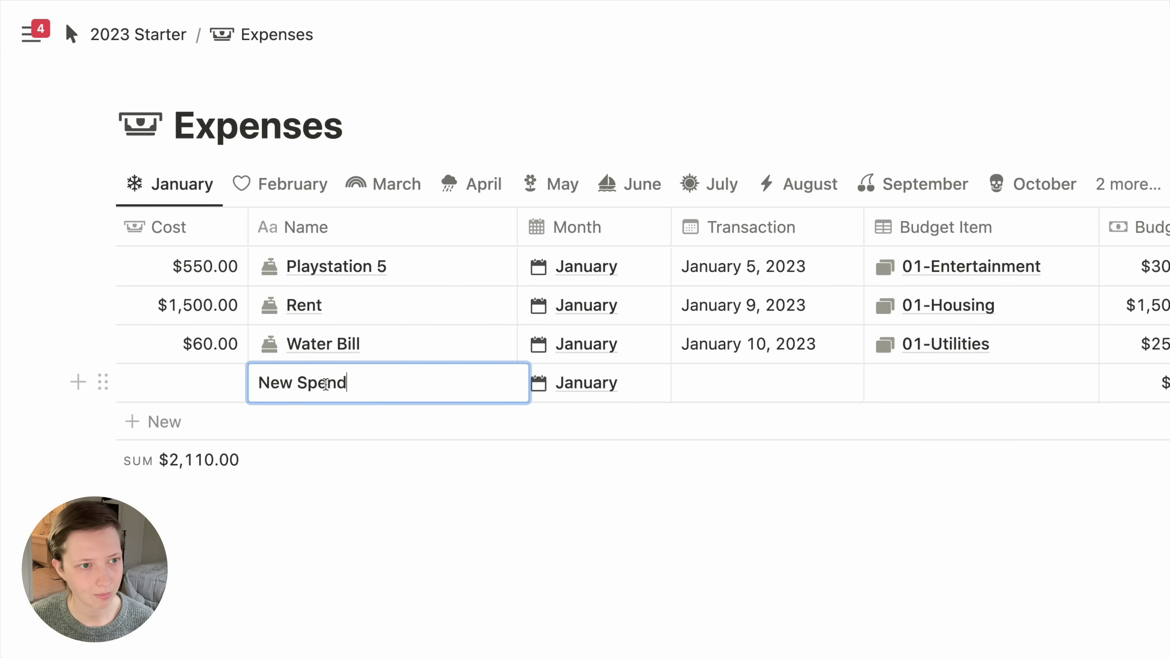
triple_click(326, 384)
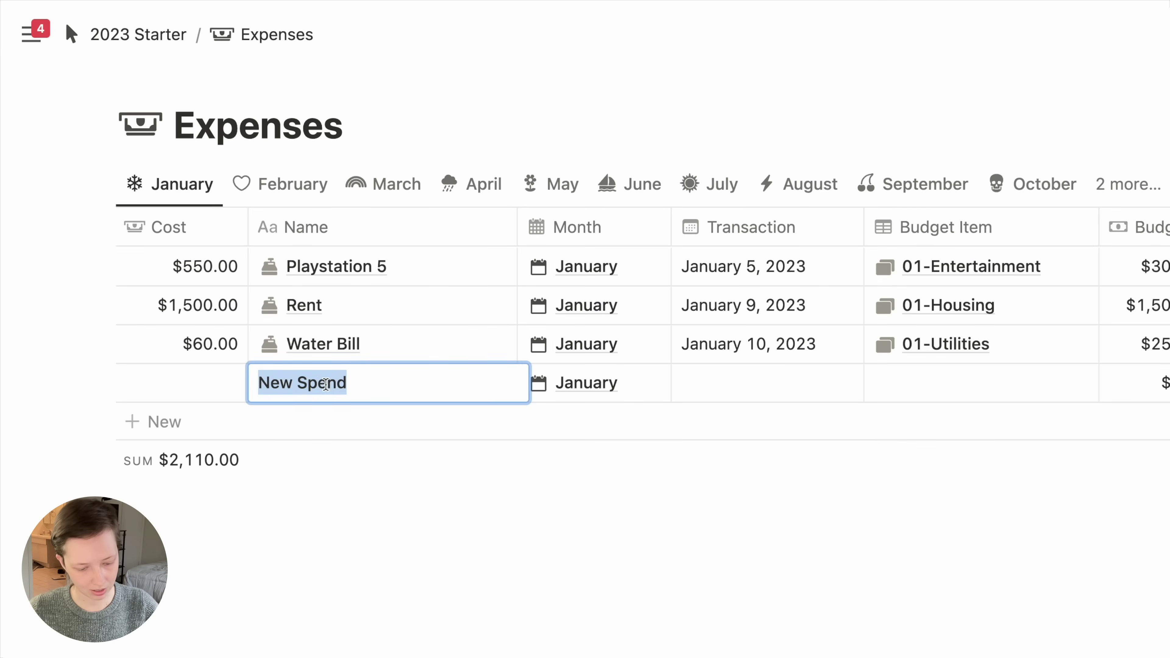
- Delete the New Spend row from the January Expenses table
left_click(682, 554)
left_click_drag(718, 498, 719, 385)
key("Delete")
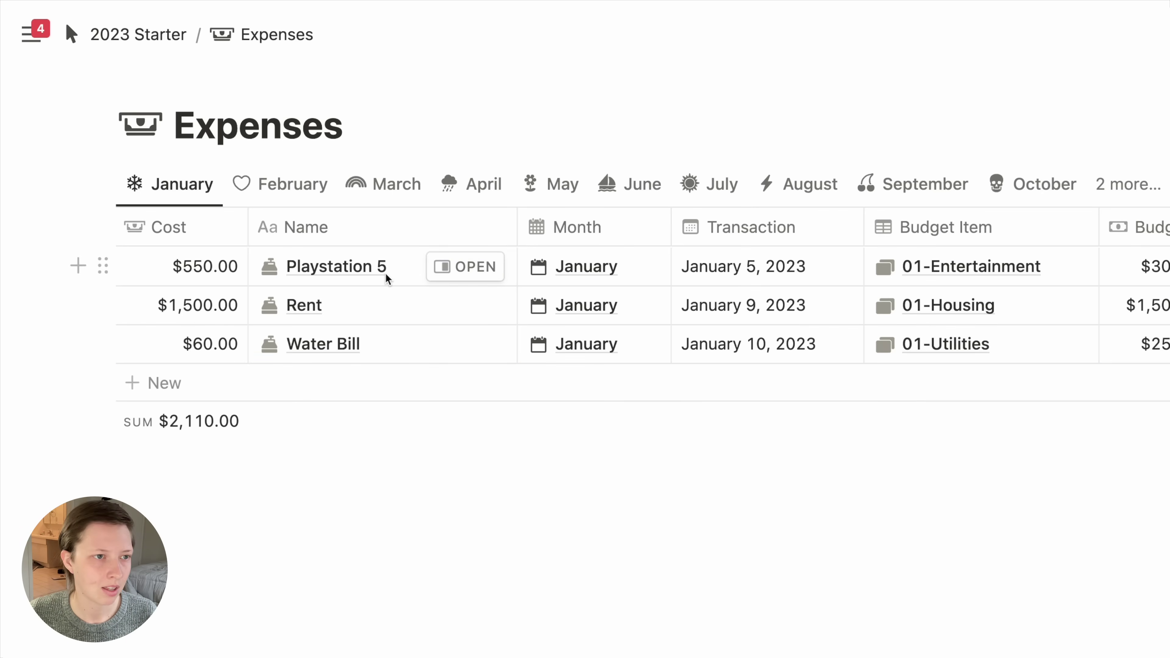
- View the Playstation 5 expense's Transaction date and the budget items that can be linked to it
left_click(817, 271)
key("Escape")
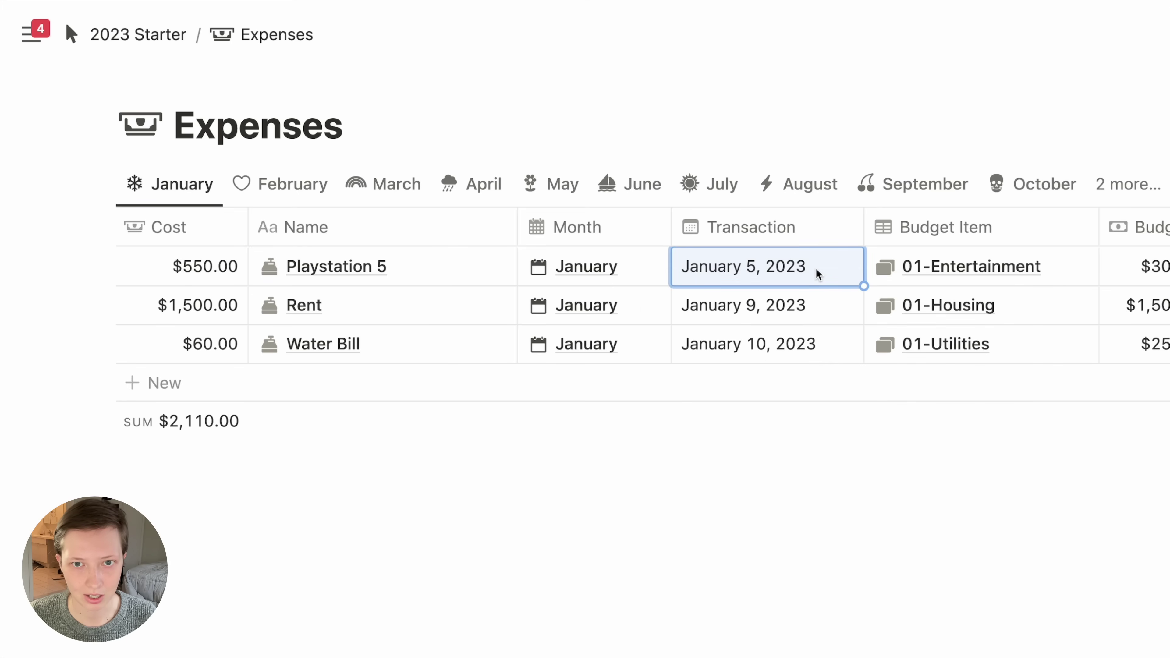
left_click(1074, 272)
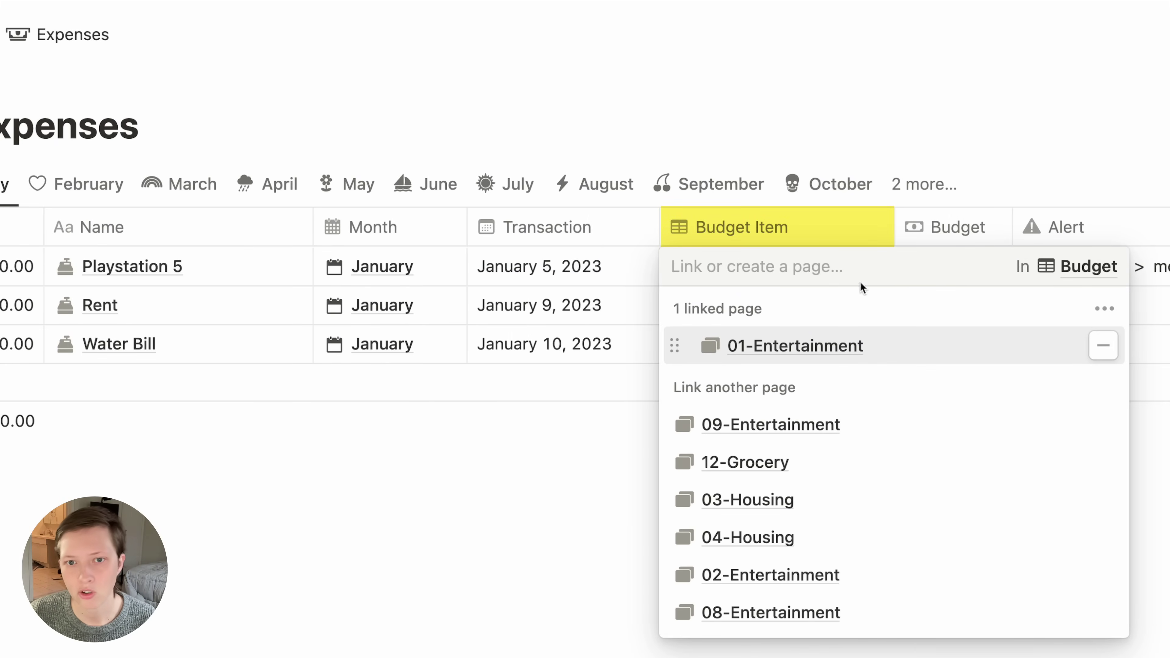
key("Escape")
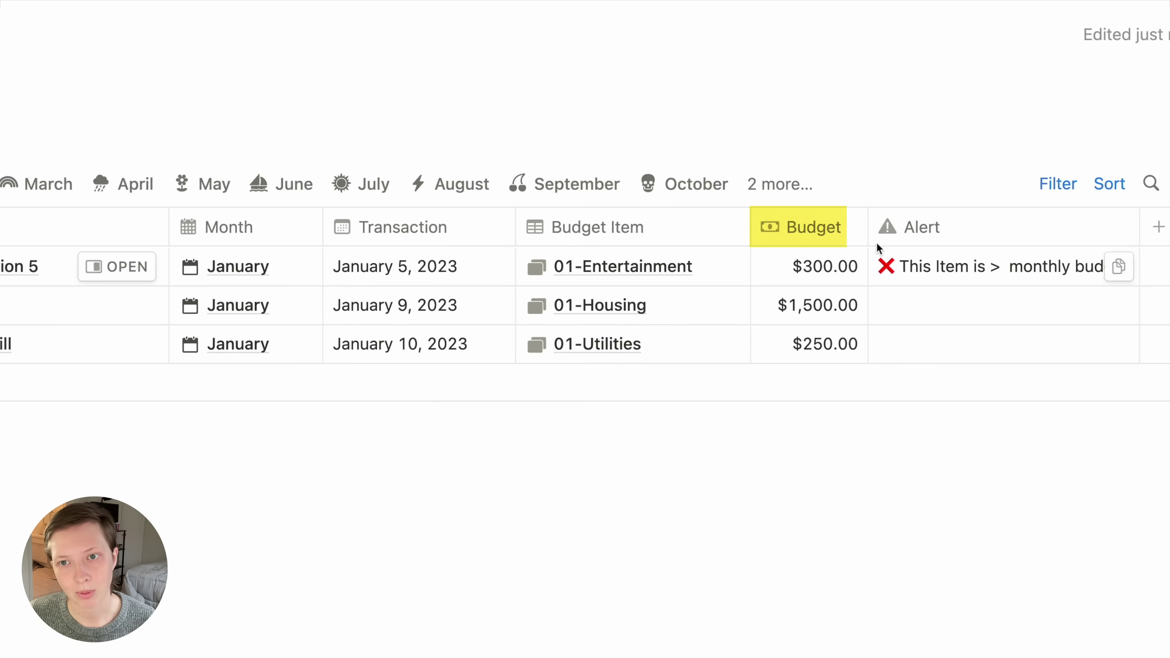
- Inspect the Playstation 5 expense's Budget rollup settings, keeping Amount as the property taken from Budget Item
left_click(847, 266)
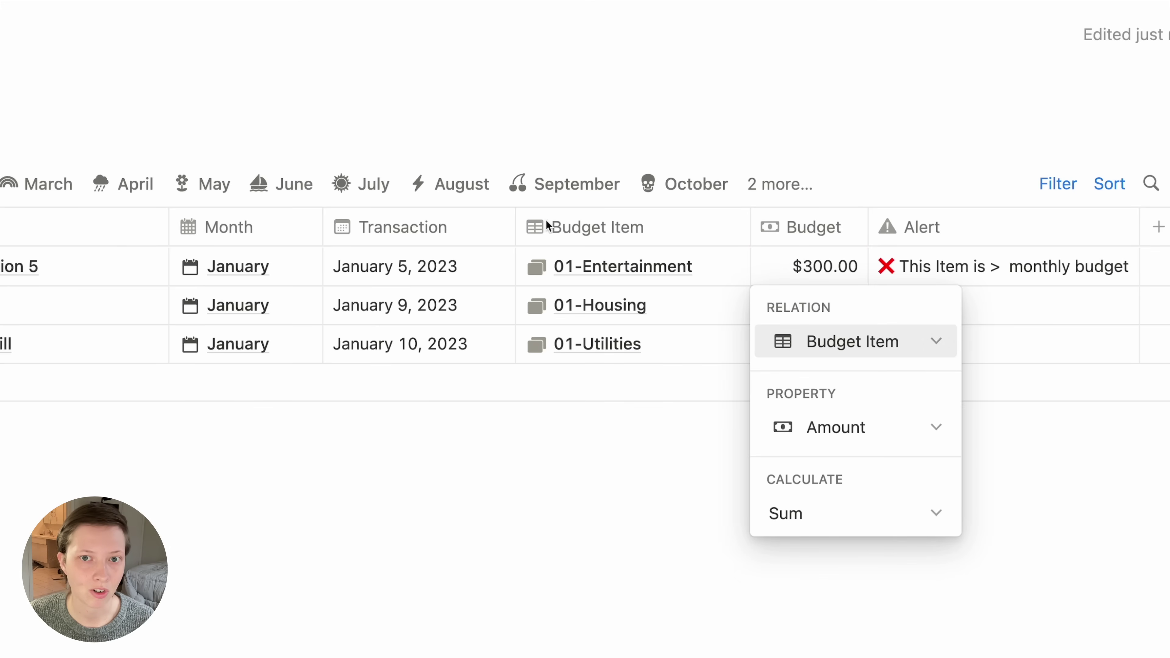
left_click(826, 443)
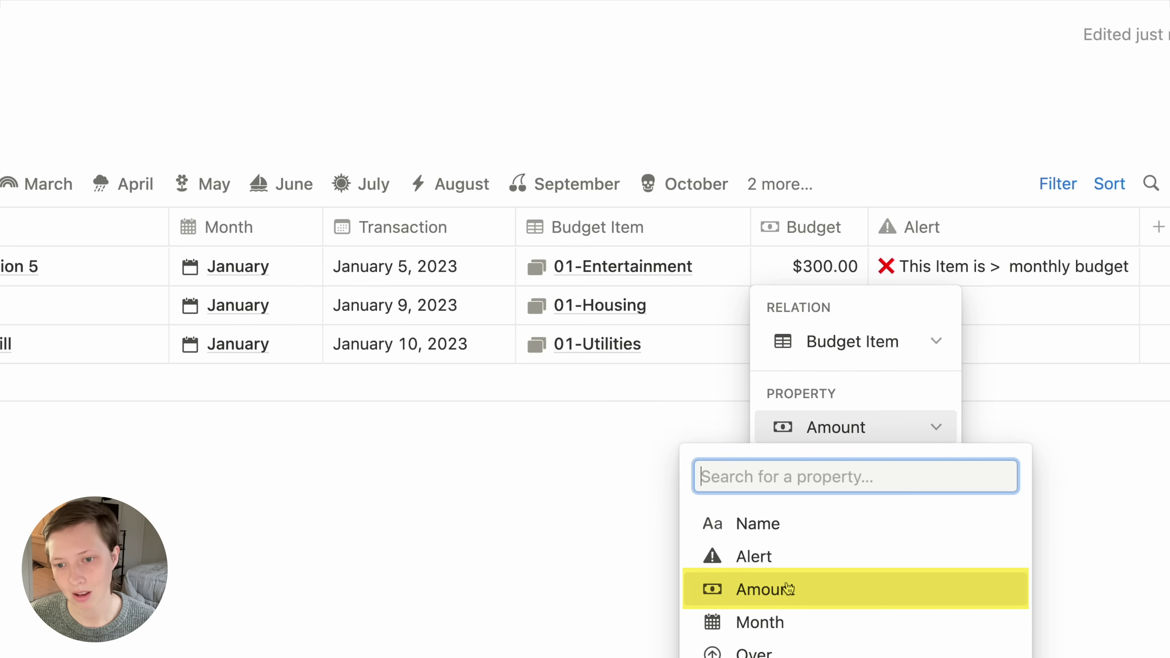
left_click(789, 589)
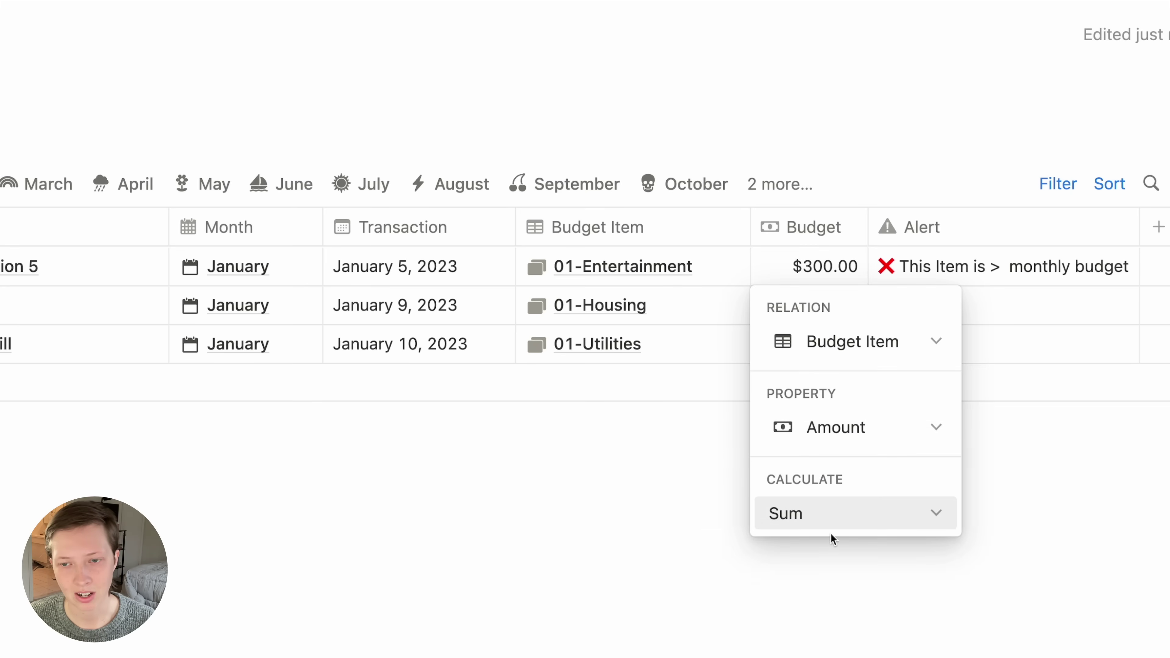
left_click(666, 515)
- Open the Budget database from the 2023 Starter page and view January's 01-Entertainment item in a side page
scroll(841, 316, "right", 5)
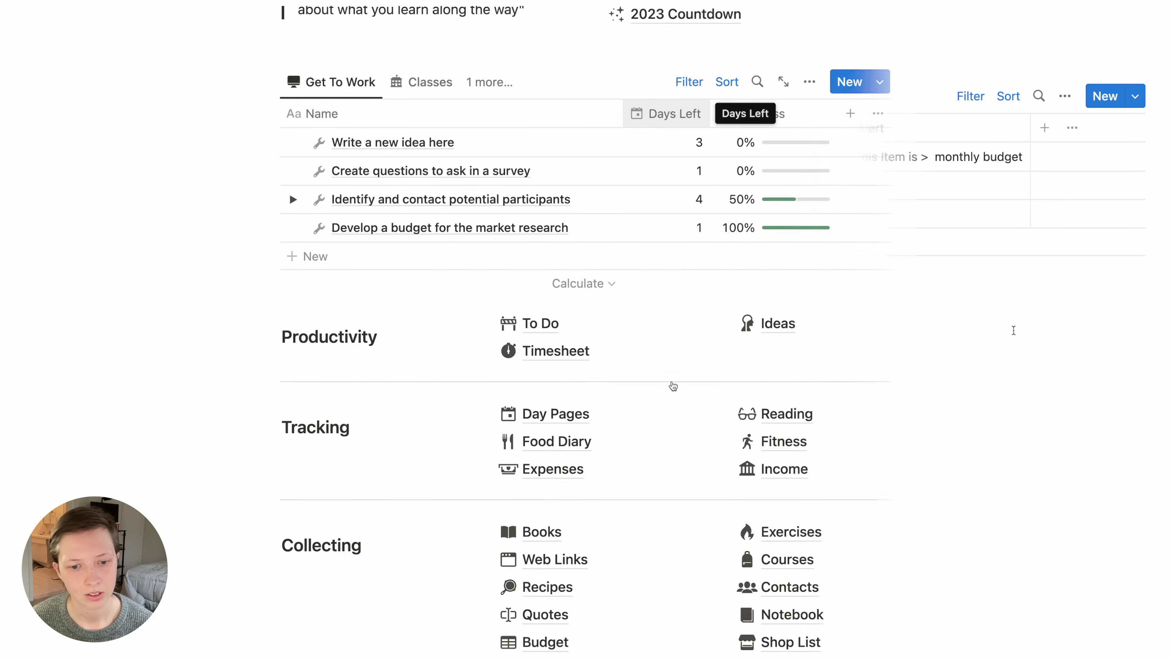
scroll(671, 384, "down", 5)
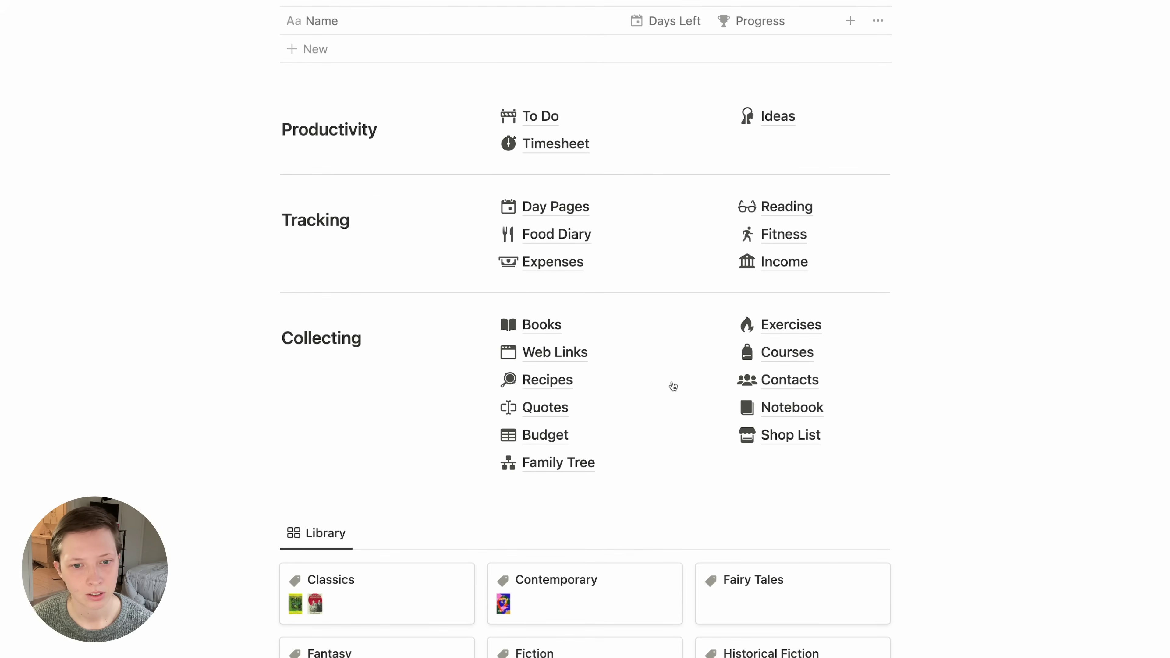
left_click(588, 439)
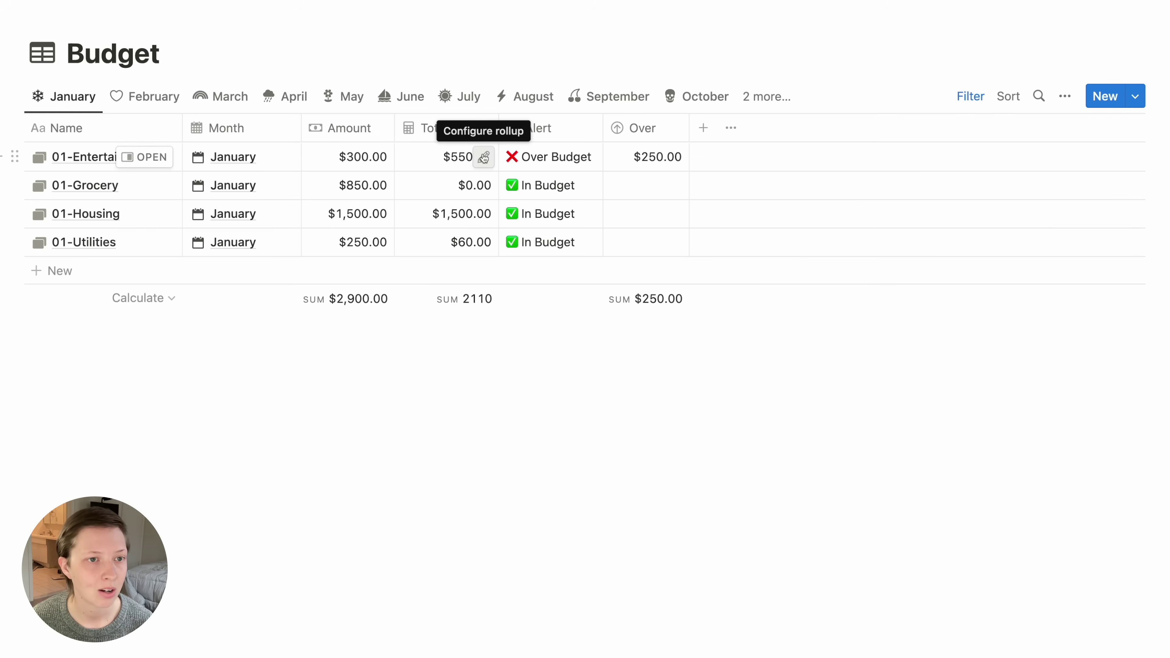
left_click(115, 160)
key("Escape")
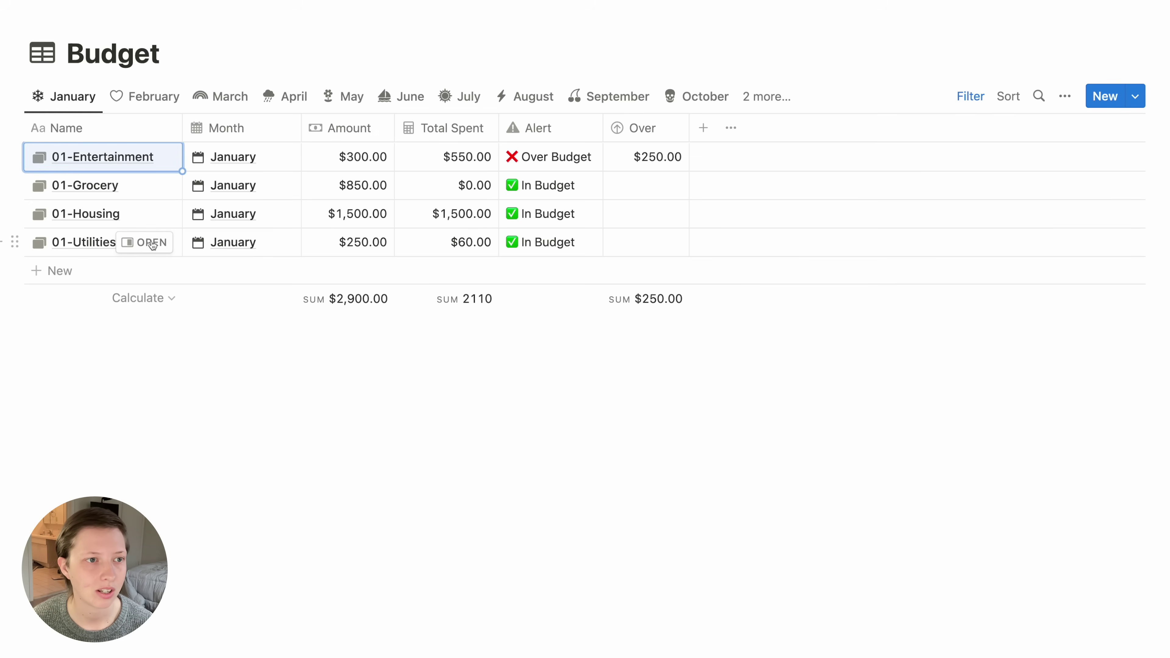
left_click(155, 158)
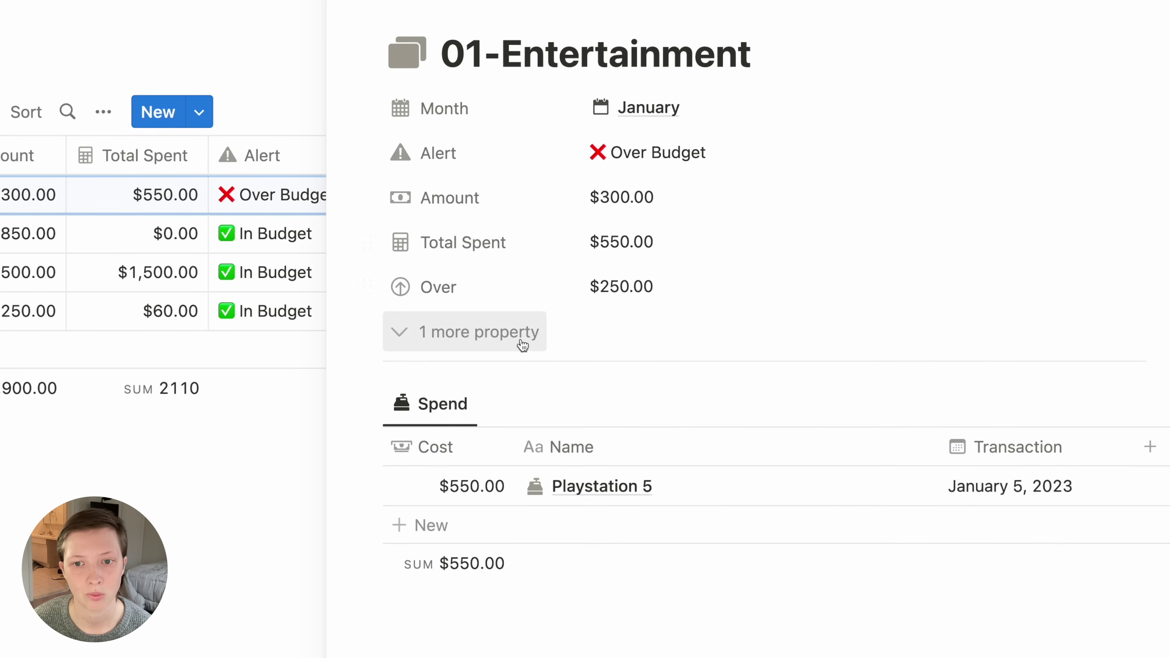
- Reveal the hidden Transactions property of 01-Entertainment and inspect its relation settings
left_click(523, 344)
left_click(460, 339)
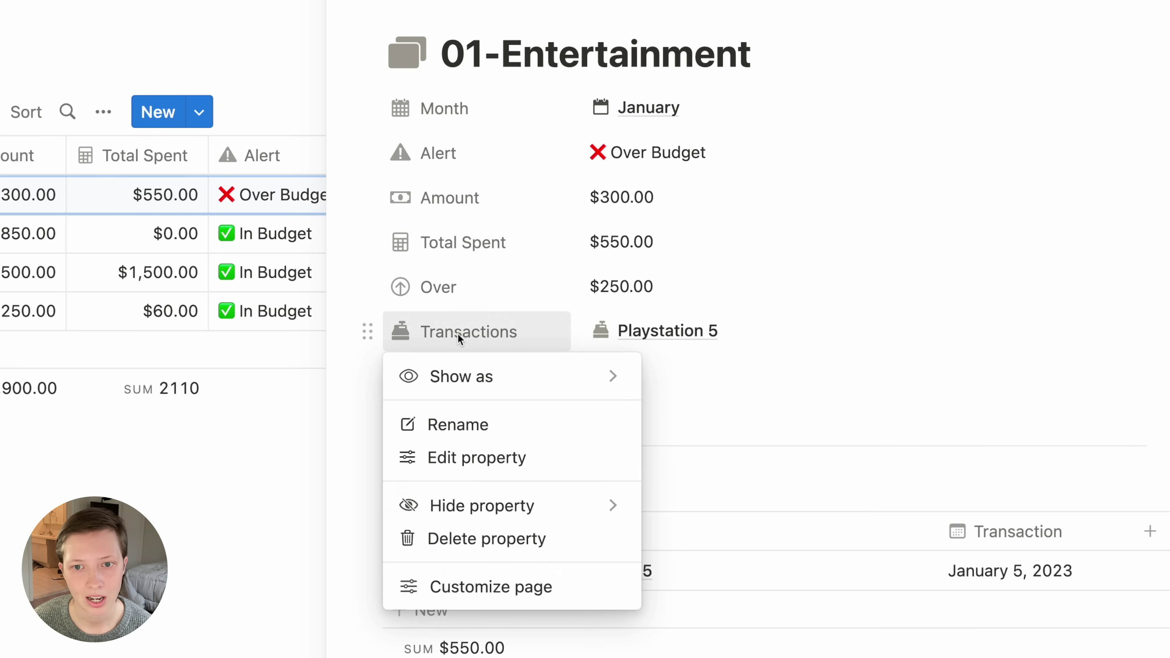
left_click(459, 459)
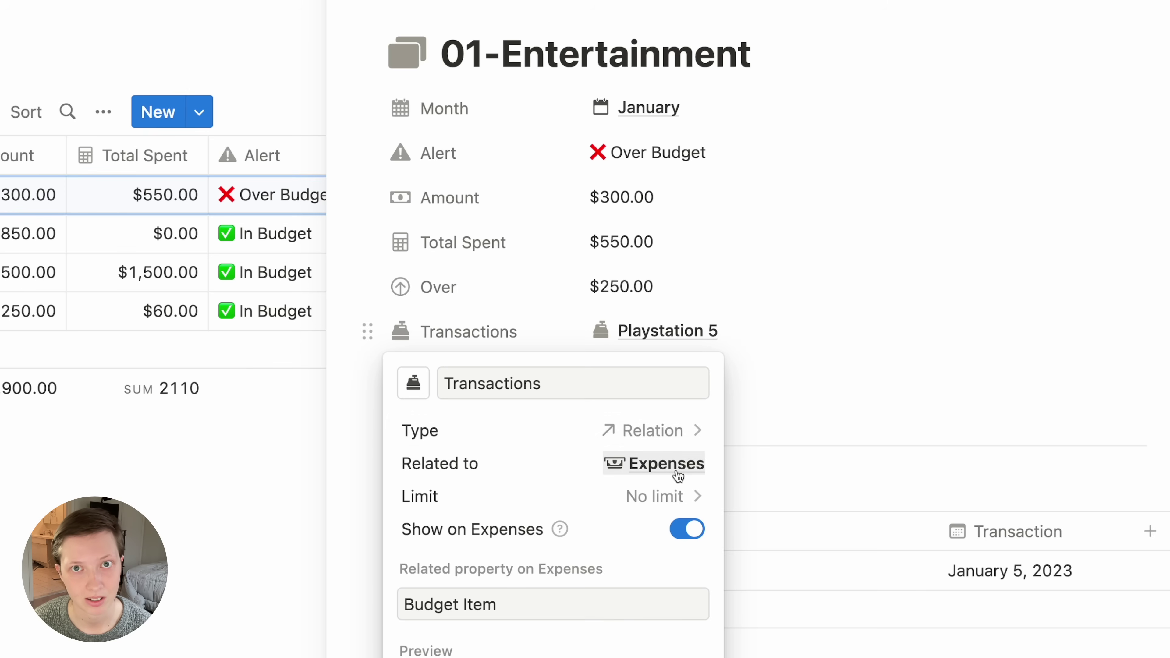
left_click(497, 293)
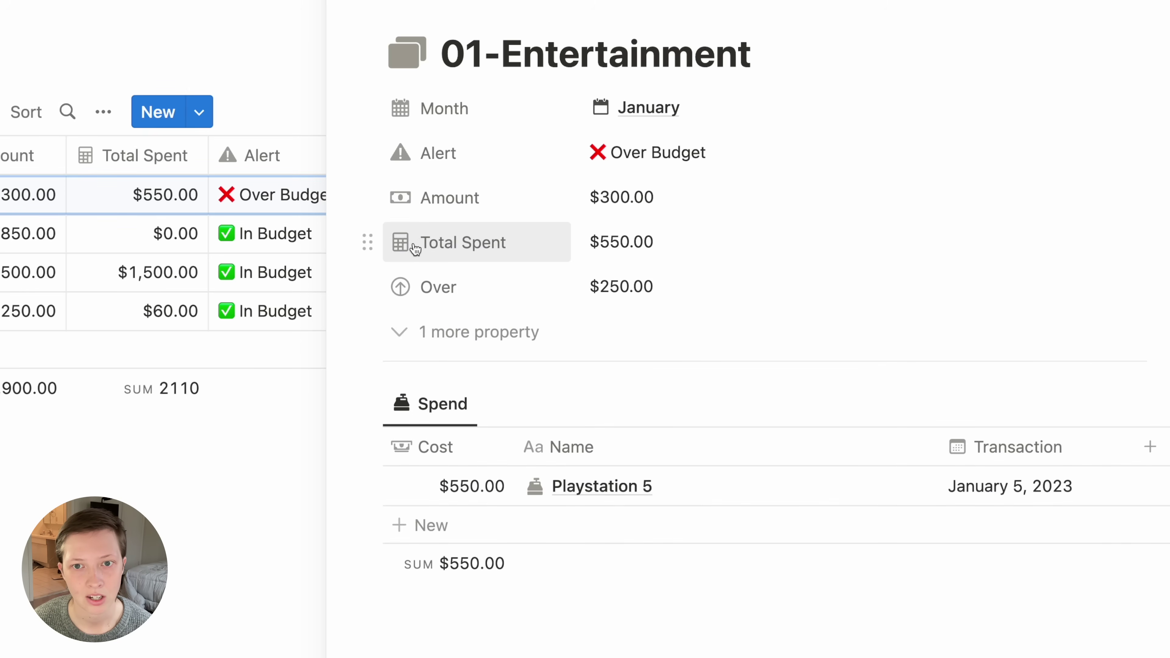
- Inspect the Total Spent rollup settings of 01-Entertainment, including the property and calculation options, without changing them
left_click(425, 252)
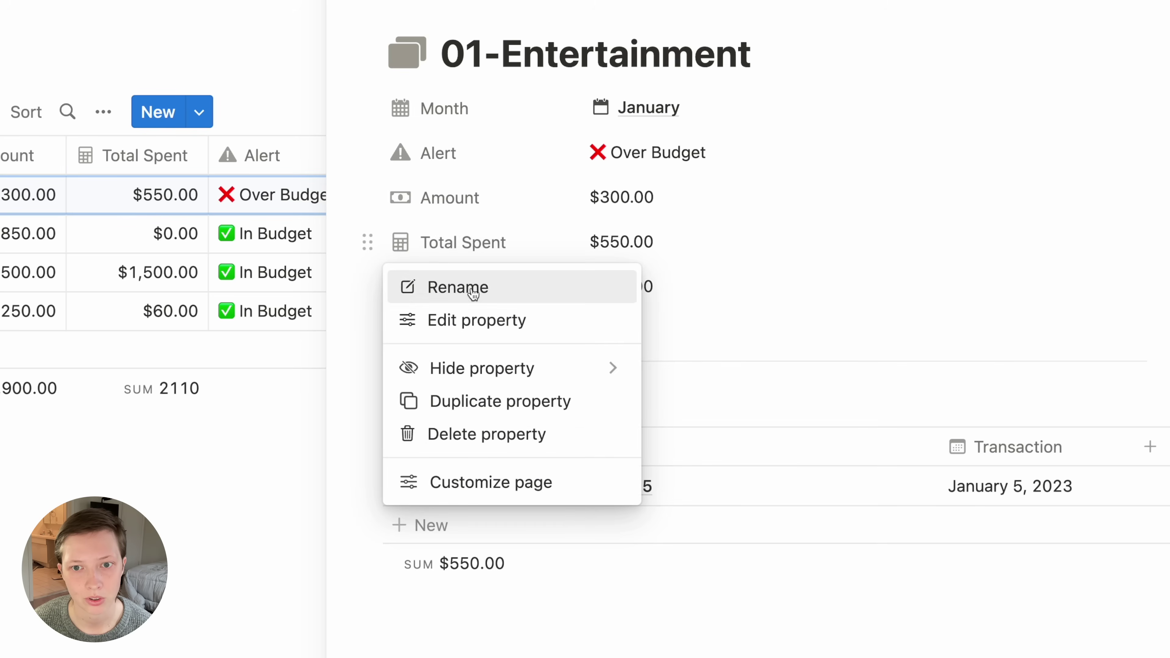
left_click(451, 319)
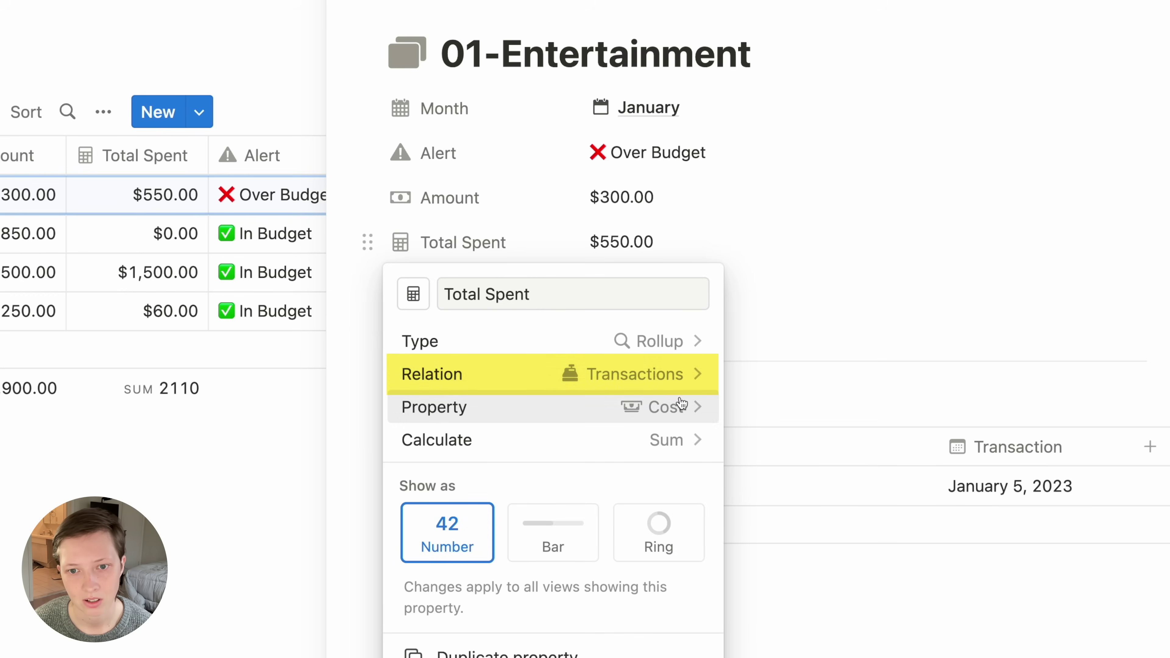
left_click(677, 408)
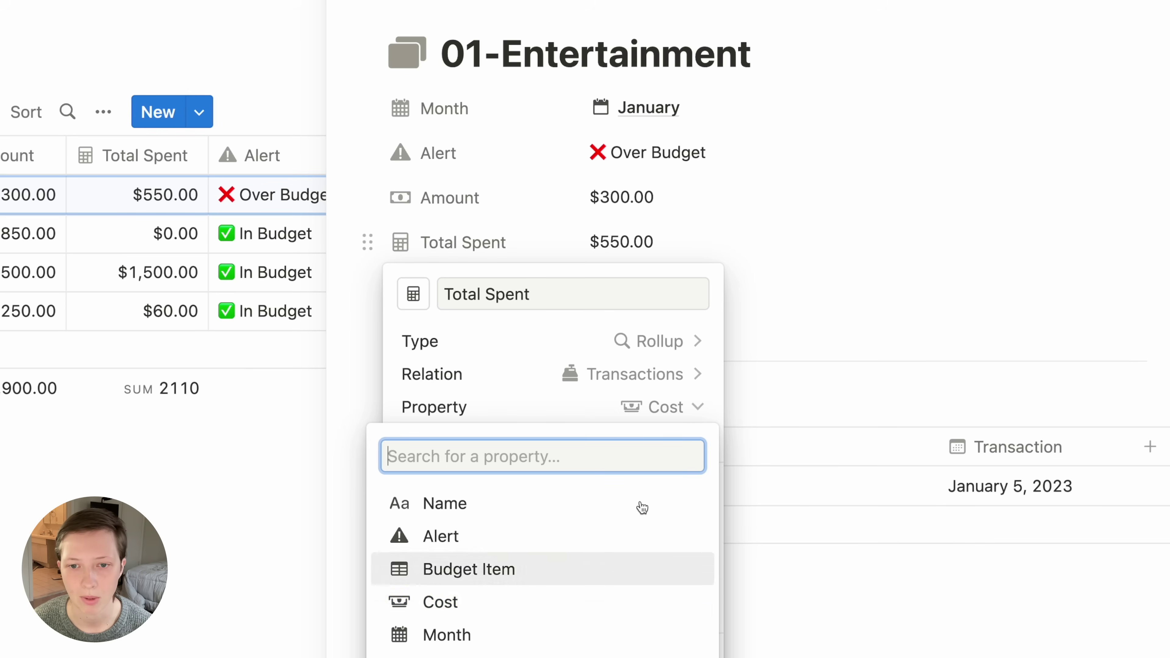
left_click(635, 401)
left_click(632, 445)
scroll(635, 444, "down", 3)
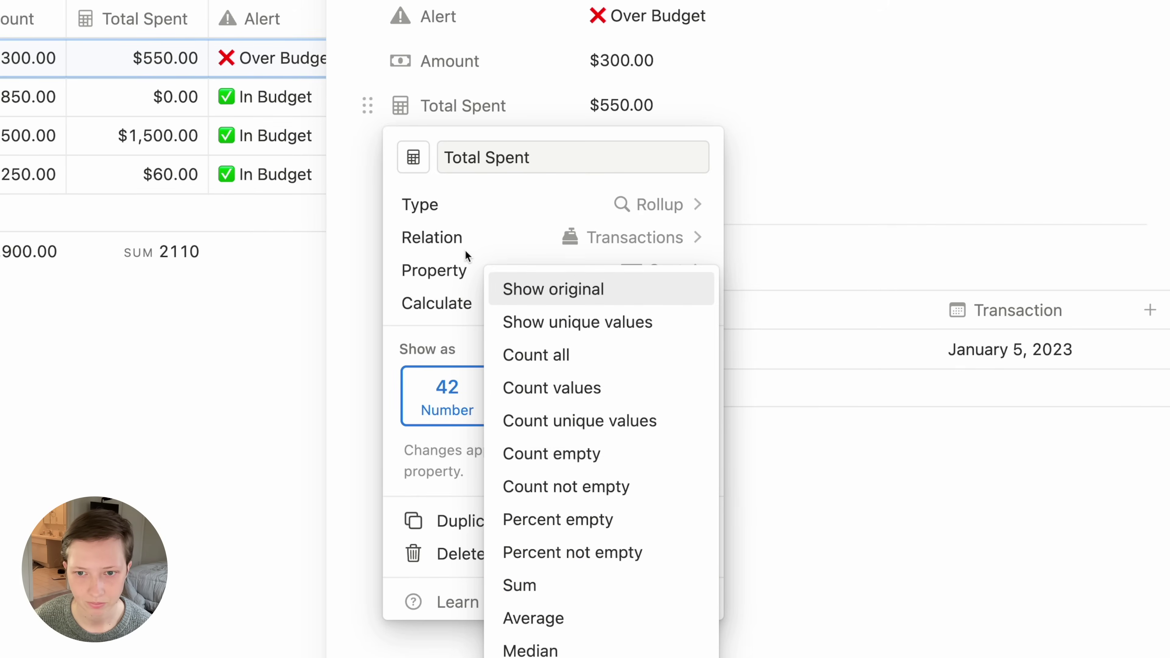
scroll(465, 250, "up", 3)
left_click(356, 337)
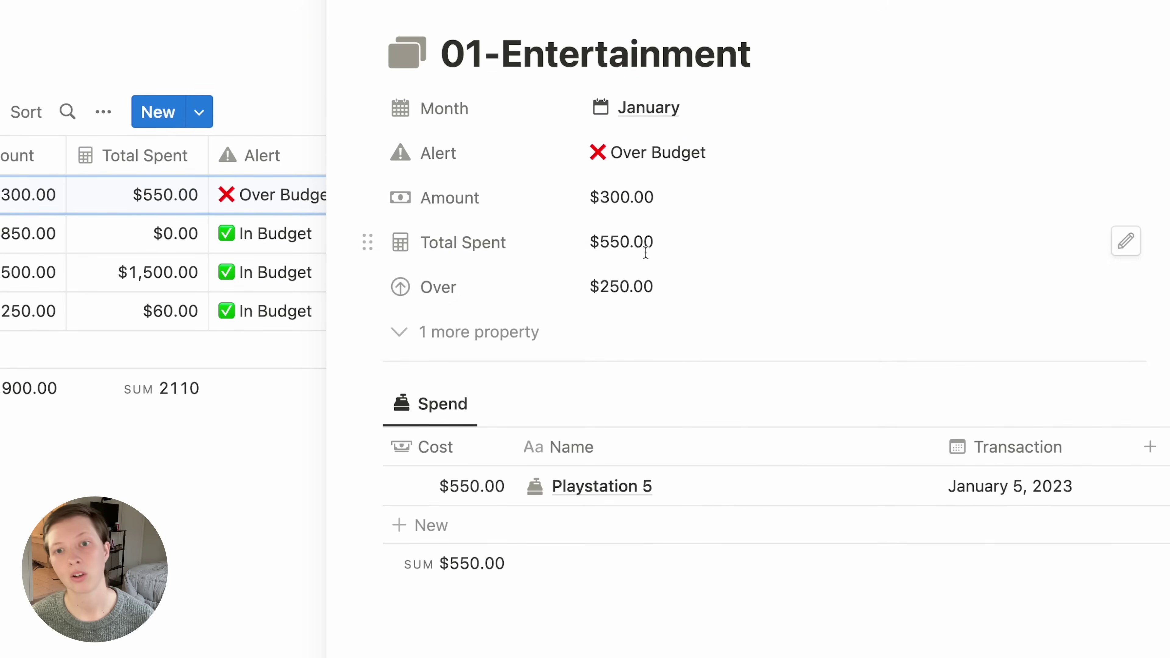
- Examine the Amount field and Alert formula of 01-Entertainment, and the Over formula in the January budget table
left_click(619, 202)
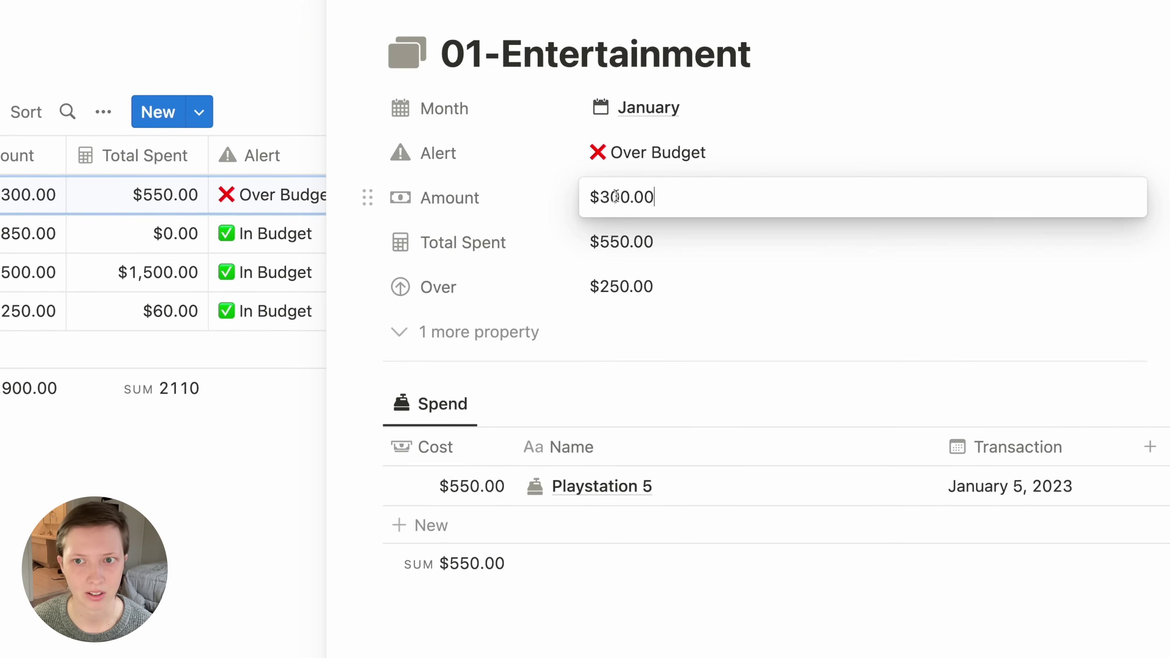
left_click(632, 262)
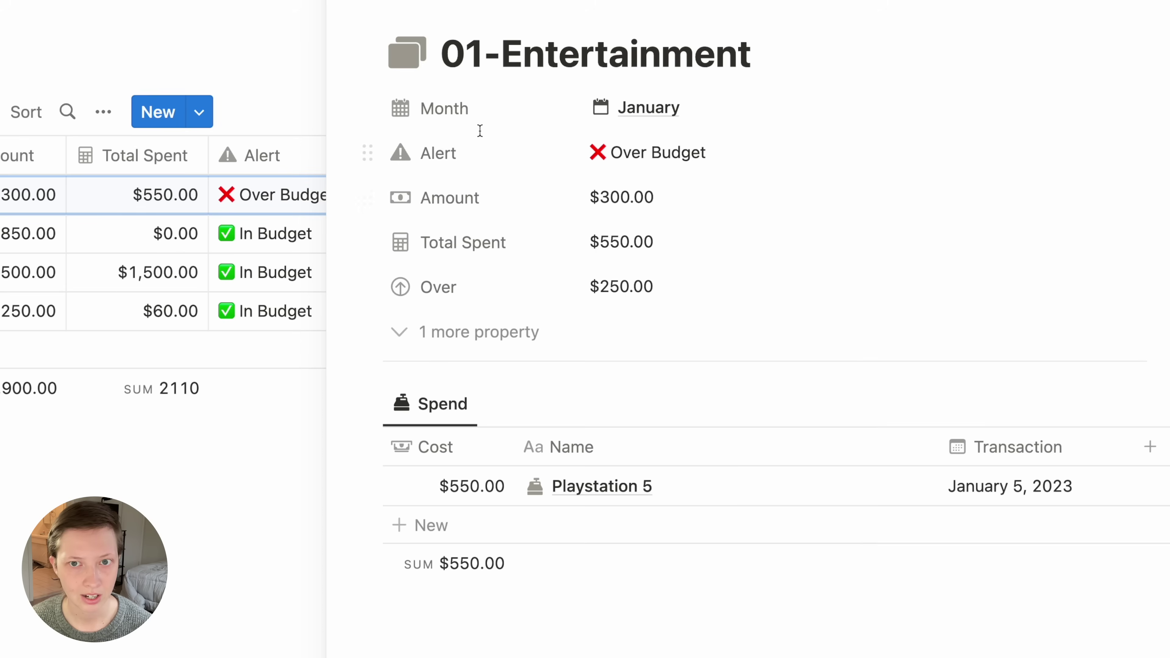
left_click(699, 160)
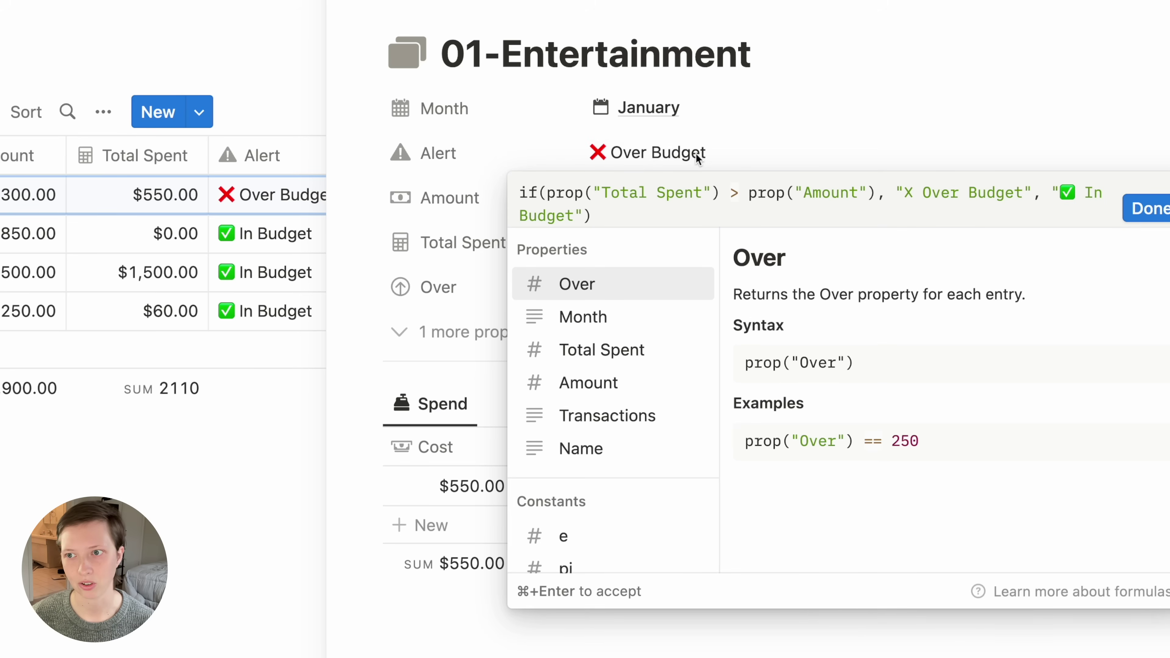
key("Escape")
key("Escape")
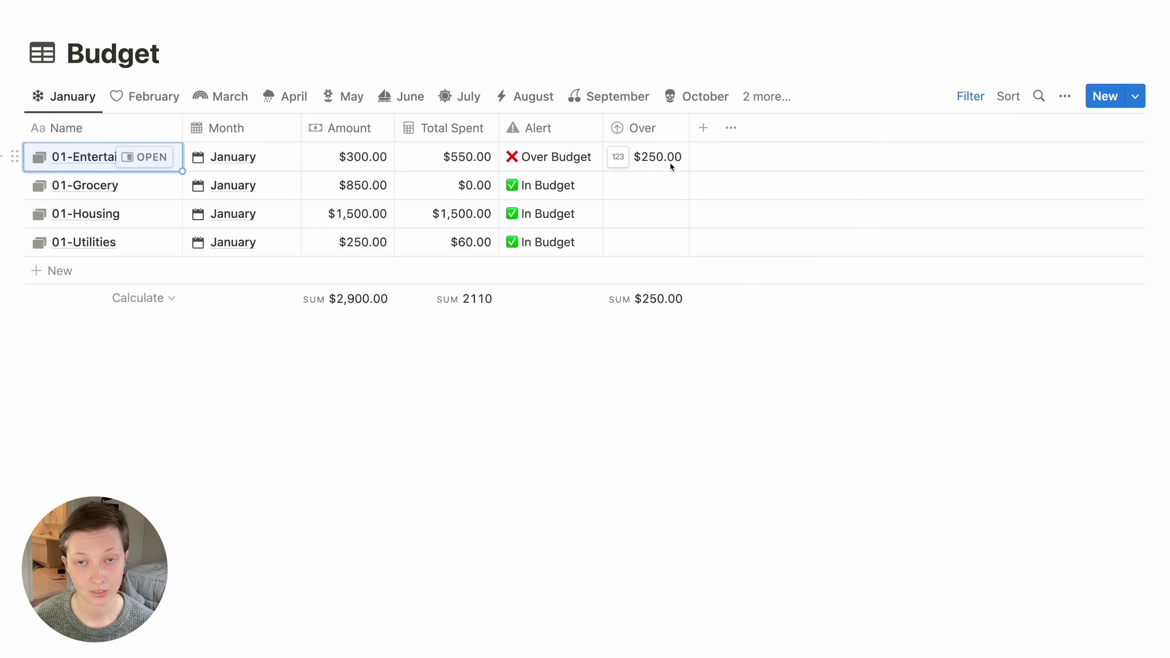
left_click(671, 163)
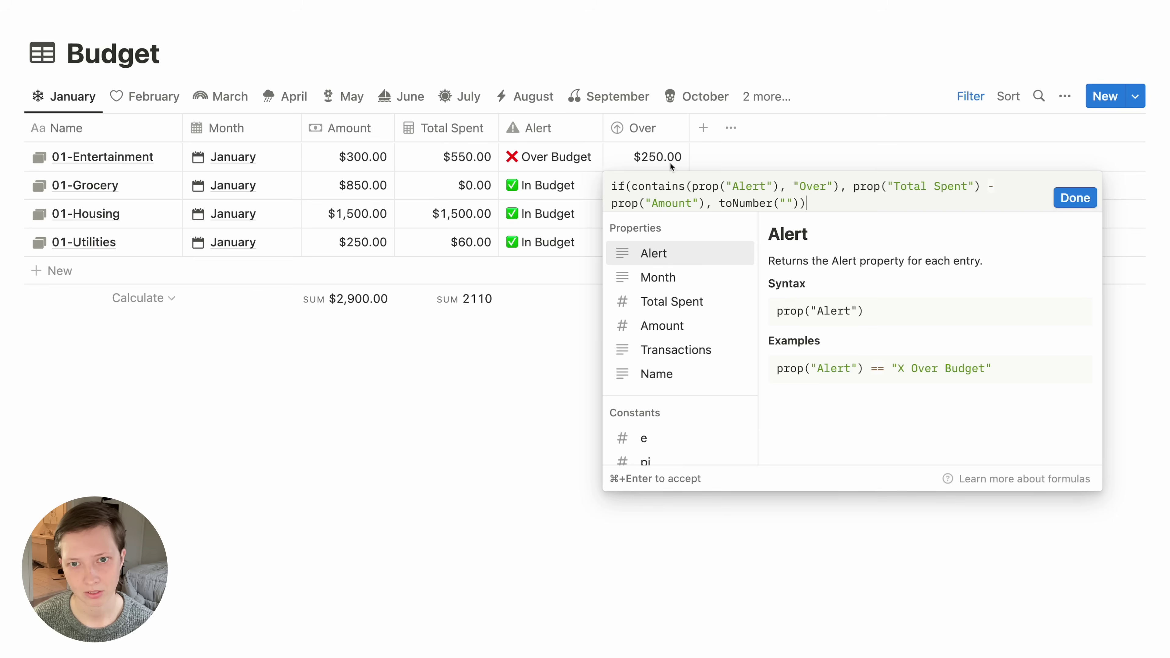
key("Escape")
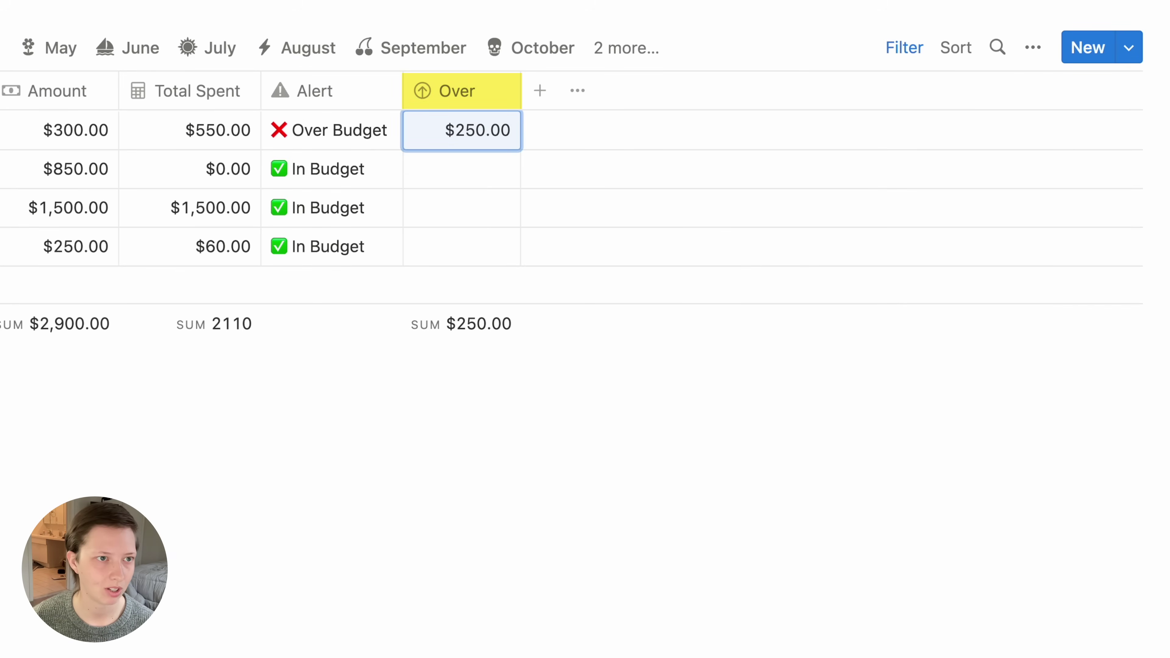
- Compare the January and February budget views and open the 02-Entertainment Amount cell for editing
left_click(170, 89)
left_click(67, 125)
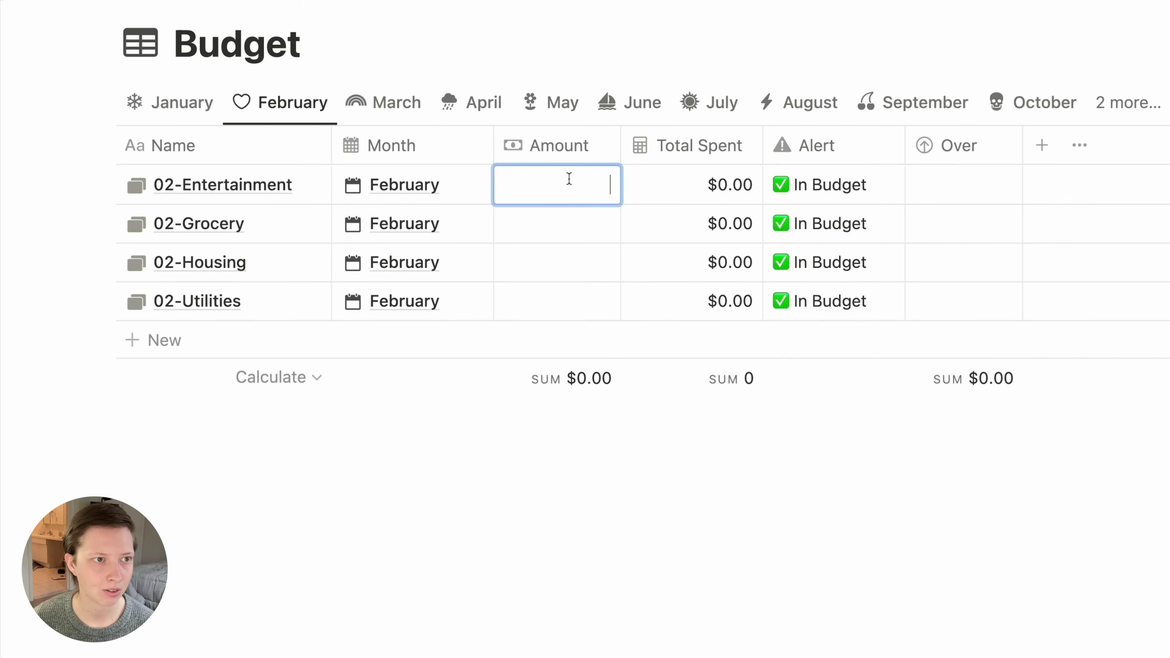
left_click(158, 100)
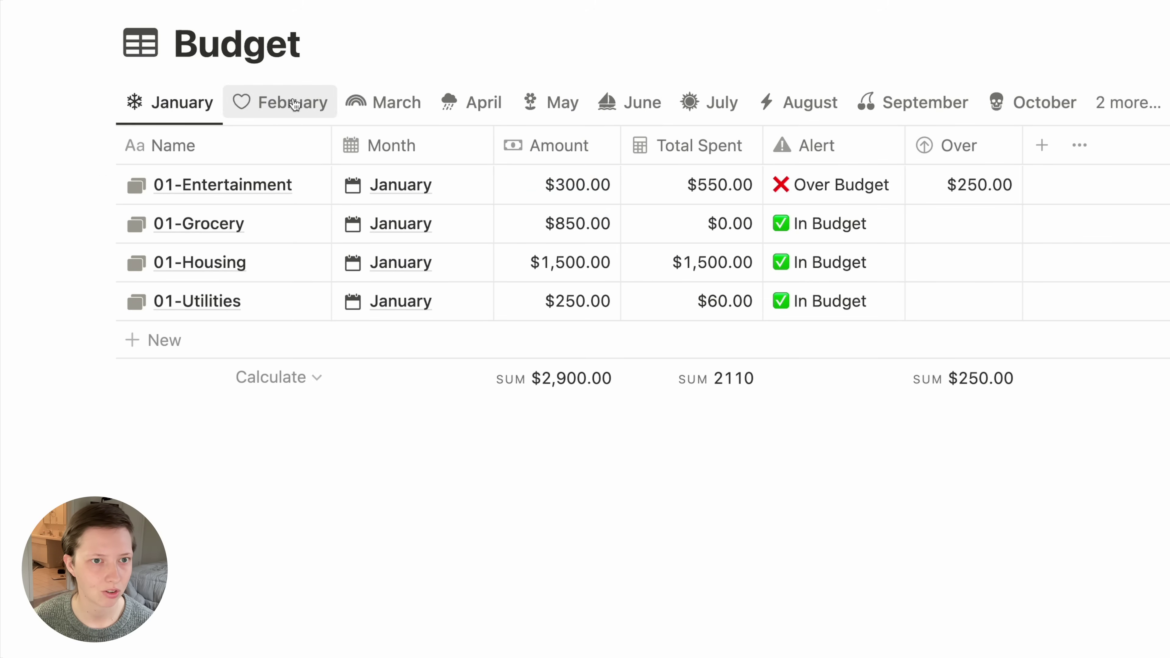
left_click(290, 102)
left_click(592, 187)
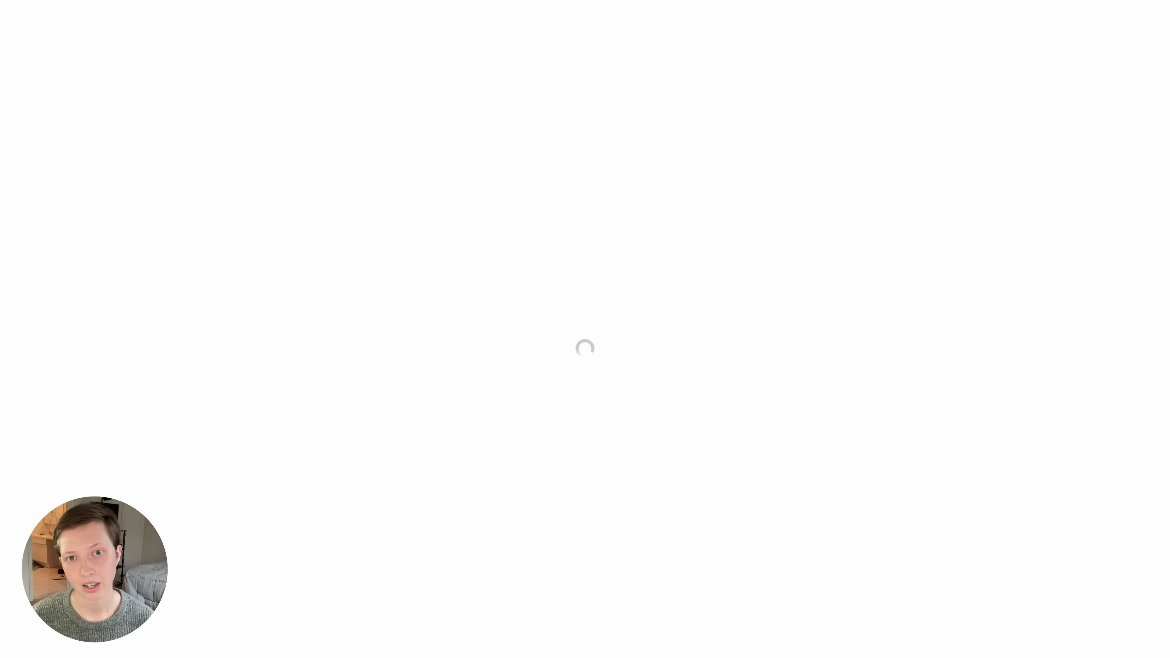
- Open the Income database from the 2023 Starter page and look through its Fixed Income, Side Hustle and Gifts views
scroll(640, 230, "down", 10)
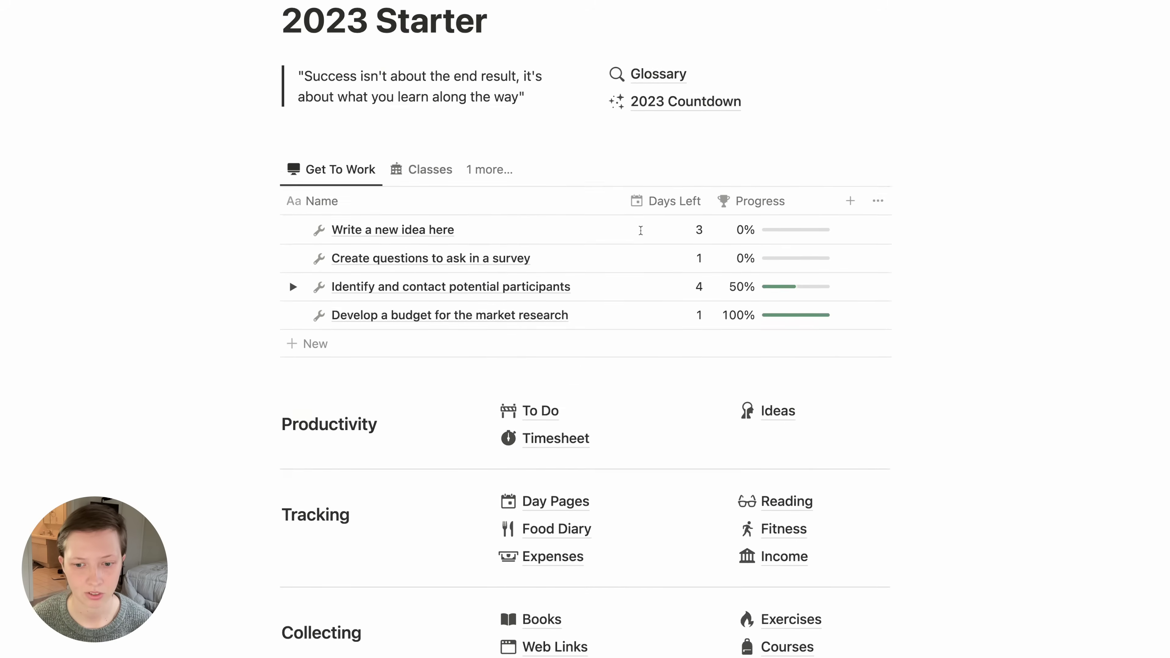
left_click(828, 268)
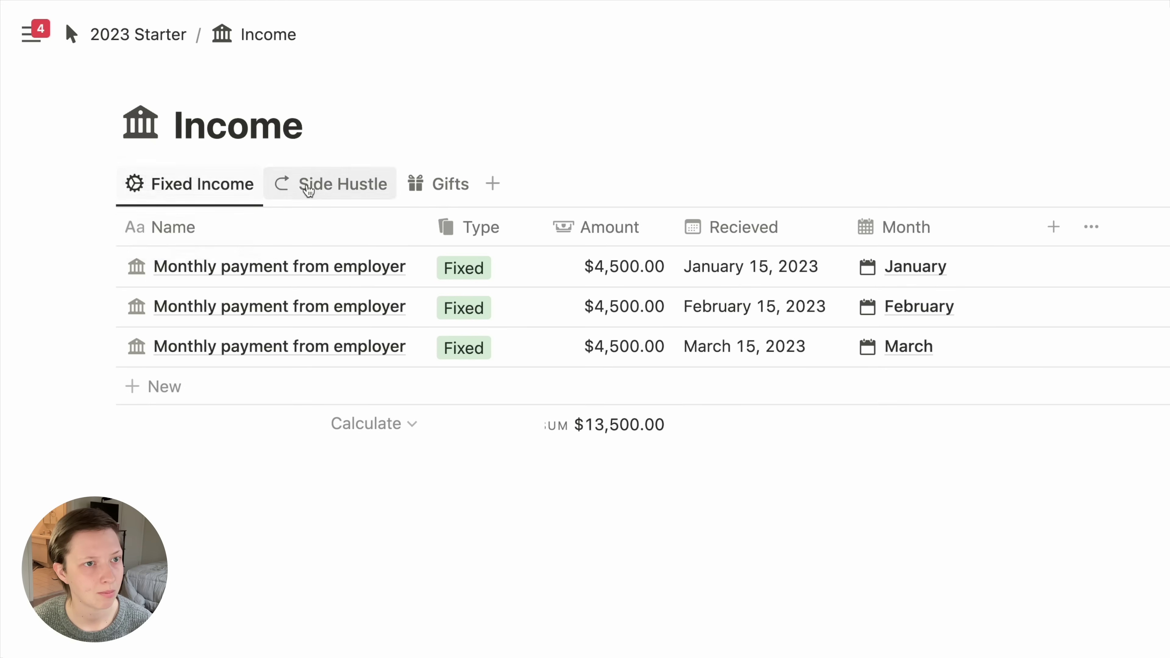
left_click(320, 189)
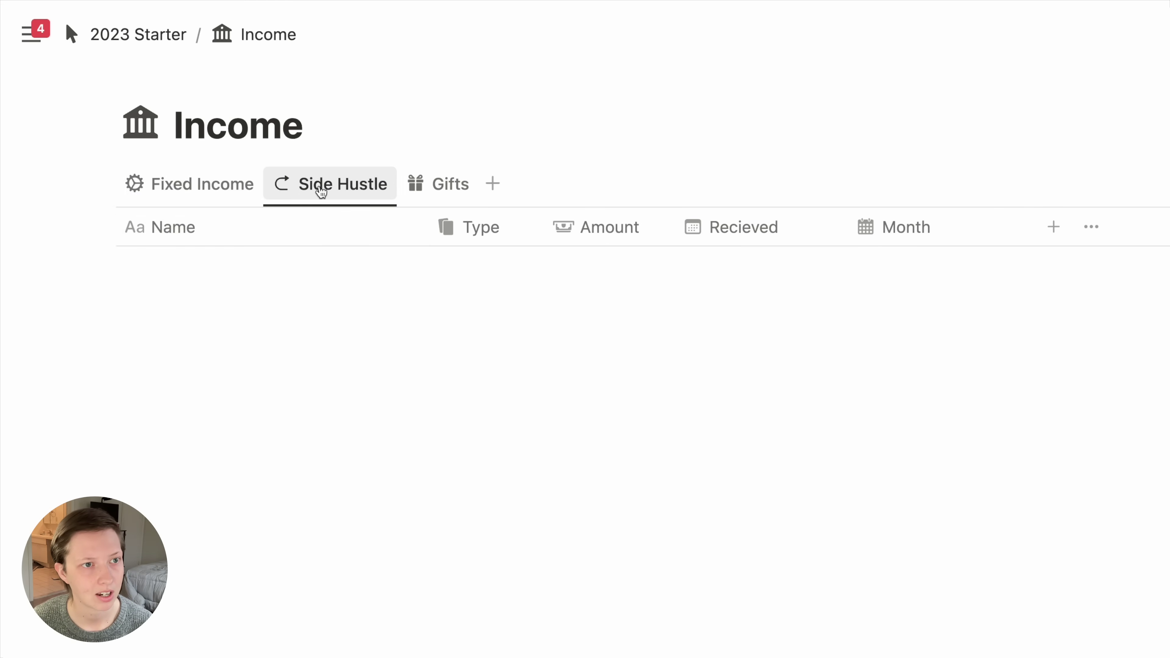
left_click(447, 189)
left_click(152, 193)
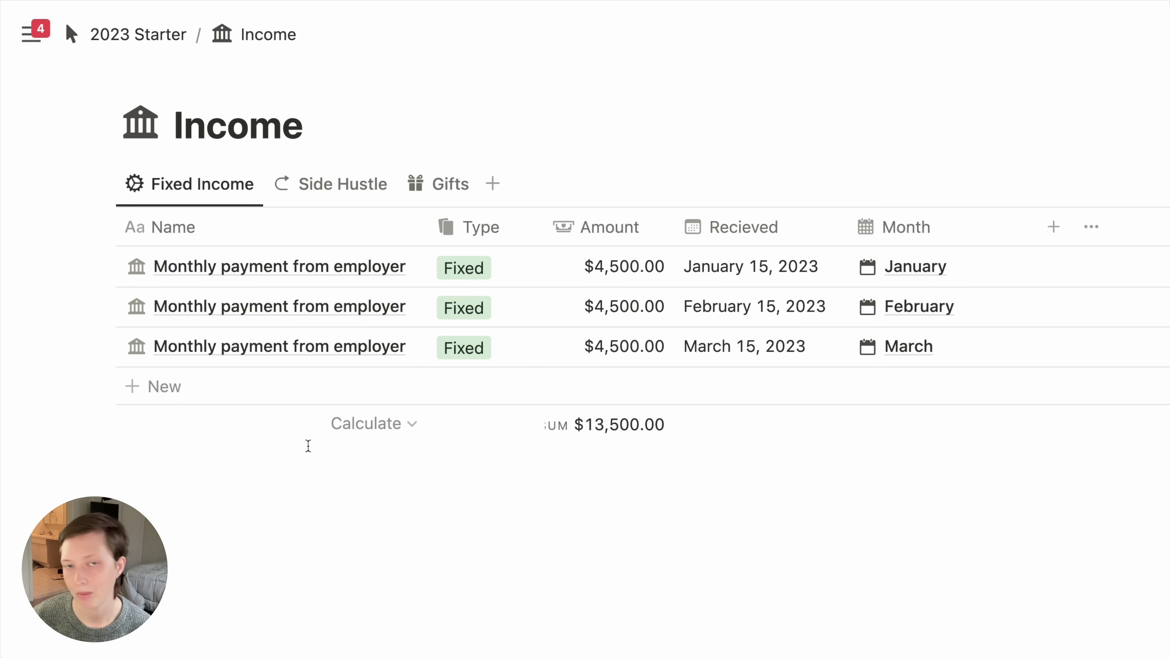
- Check the Type options, Amount cell and linkable Month pages of January's monthly employer payment
left_click(463, 267)
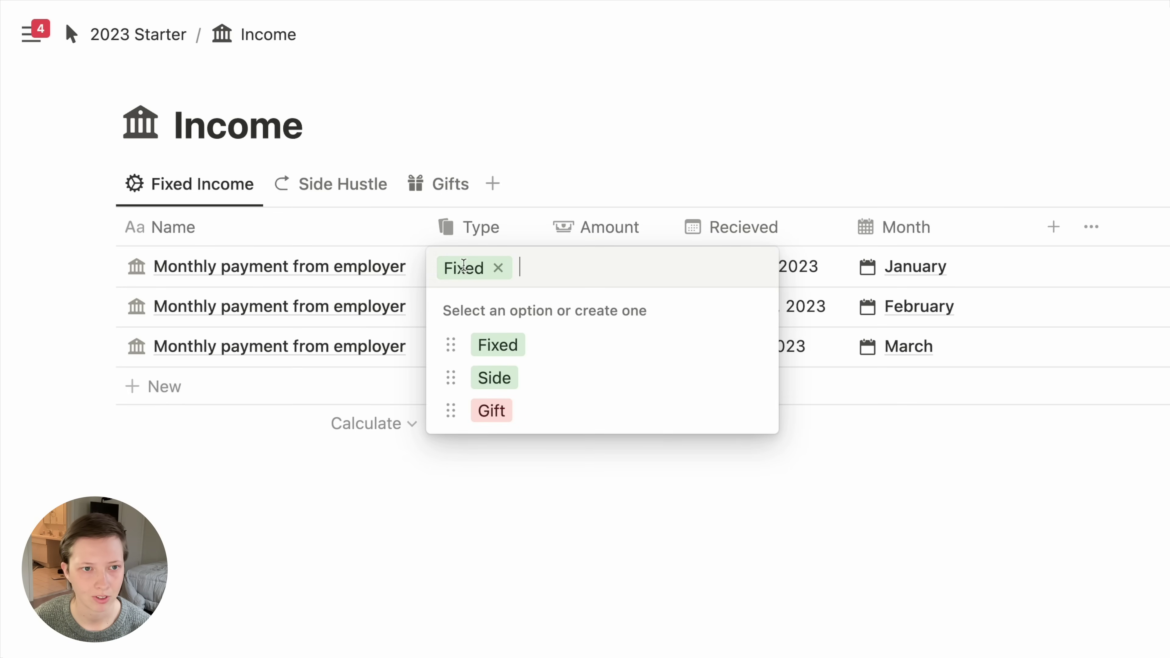
left_click(567, 183)
left_click(616, 271)
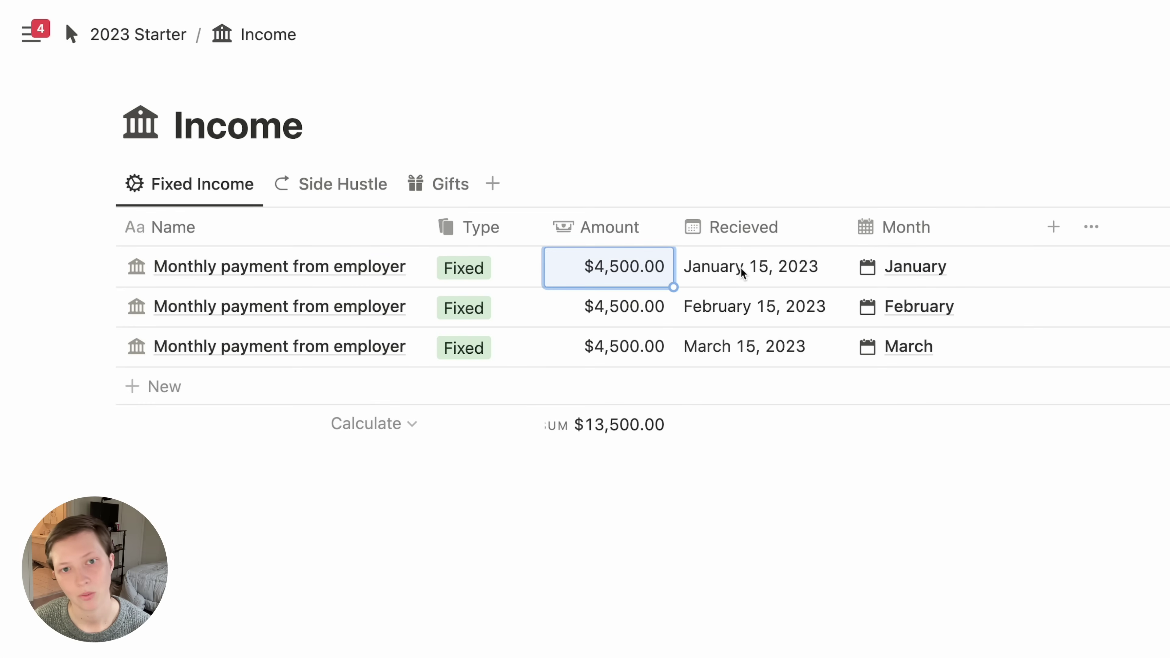
left_click(961, 265)
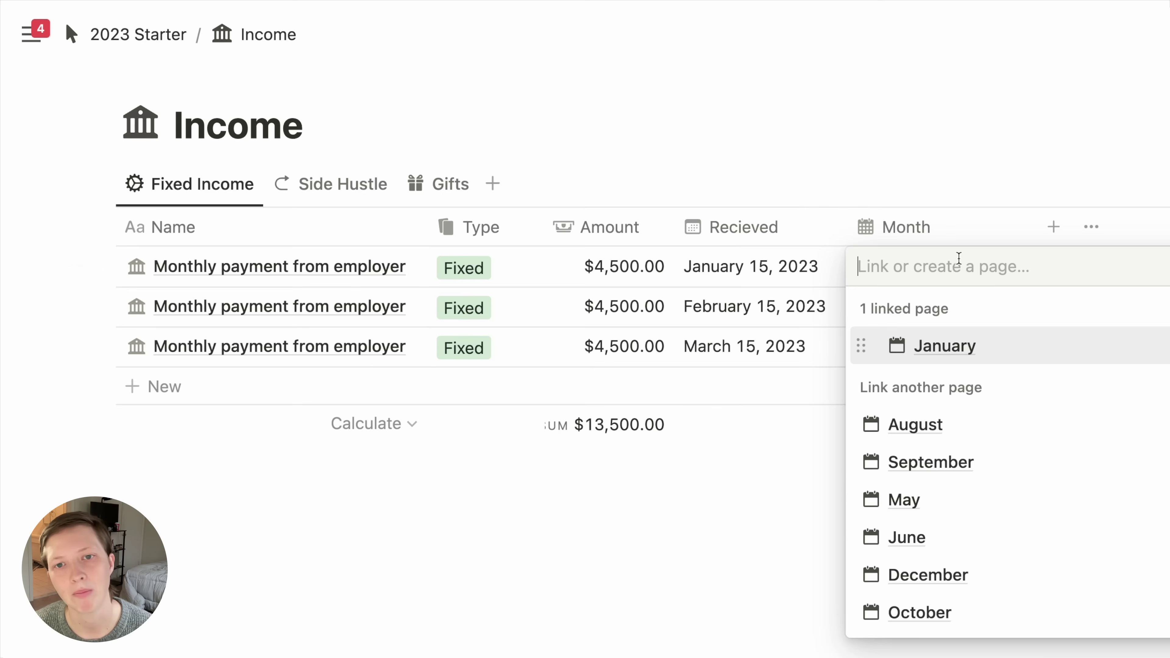
left_click(852, 159)
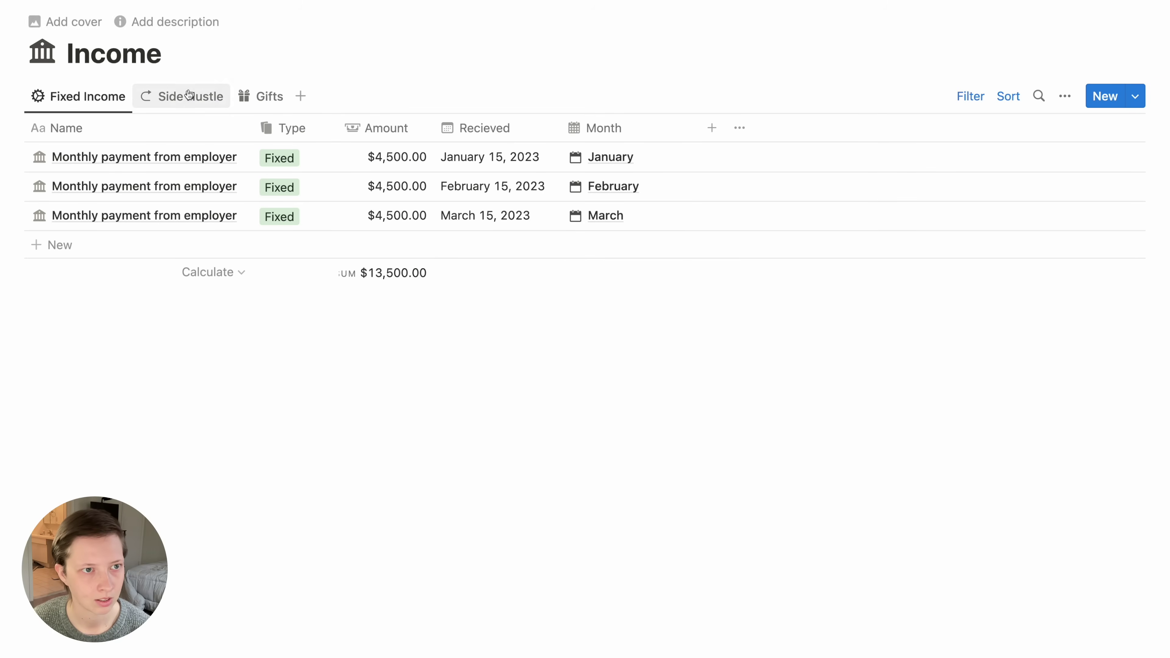
- View the Side Hustle and Gifts income entries and check the Type cell of the Holiday money entry
left_click(178, 96)
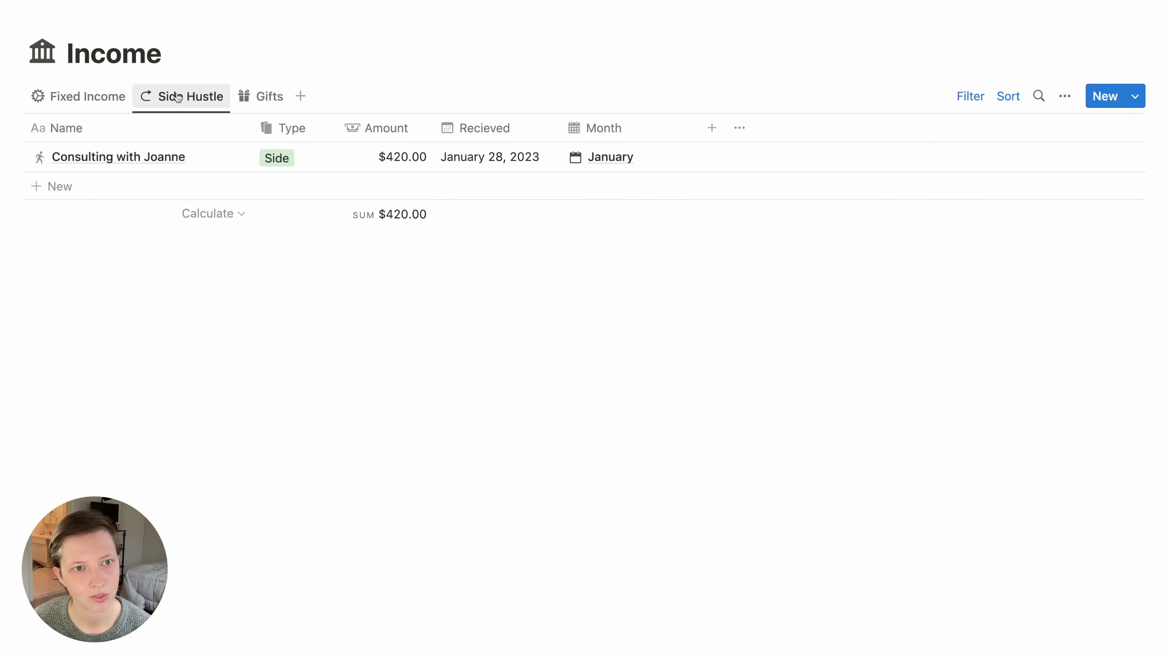
left_click(253, 101)
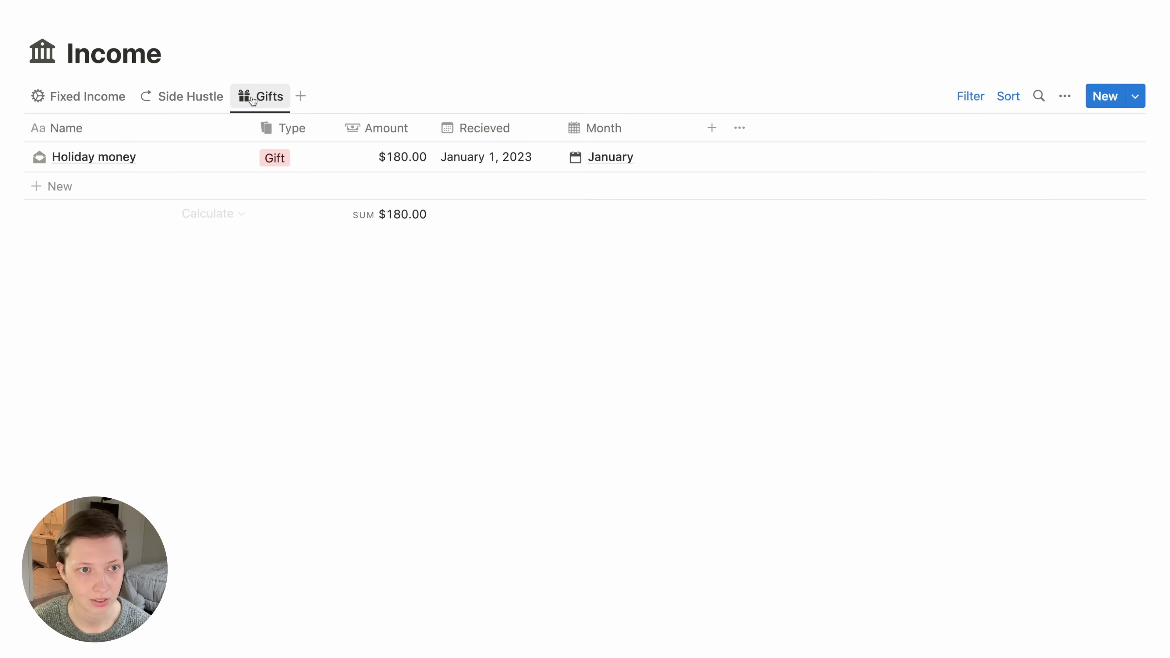
left_click(287, 164)
key("Escape")
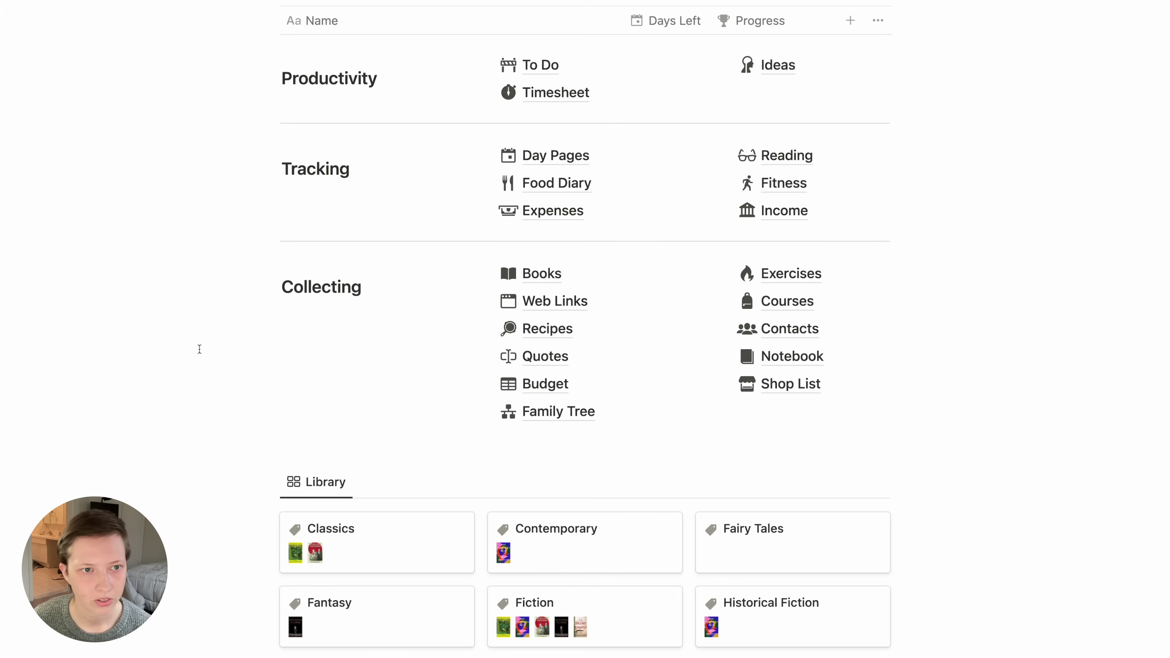
- Find the Months list on the 2023 Starter page and open the January page
scroll(230, 314, "down", 2)
scroll(229, 315, "down", 15)
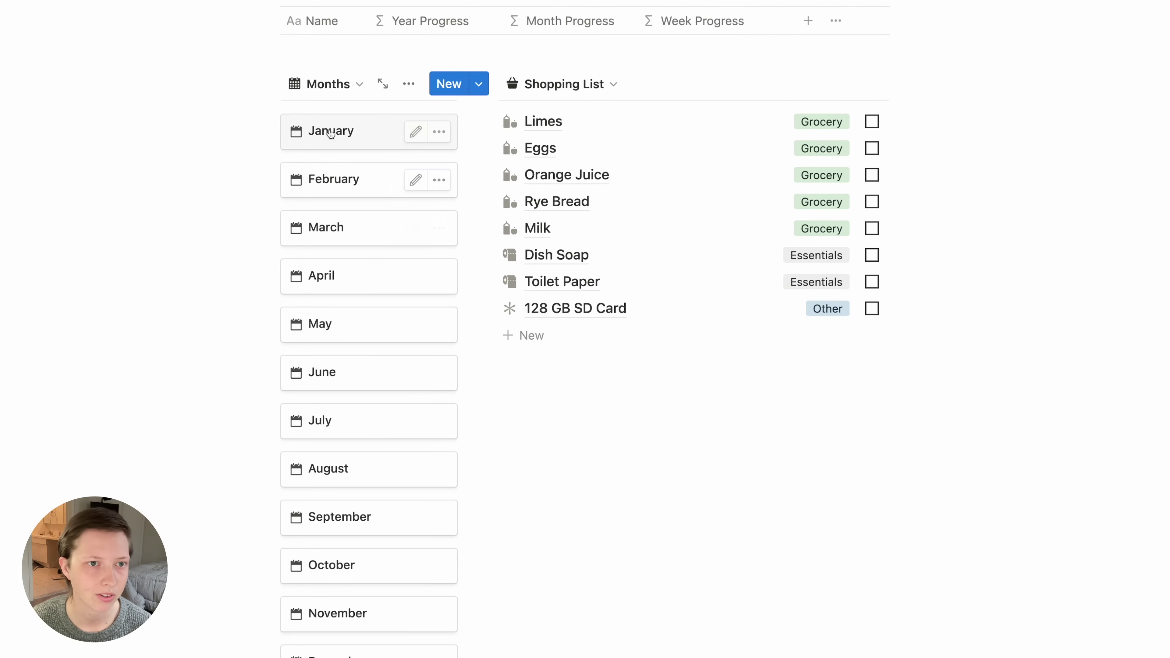
left_click(329, 132)
left_click(192, 48)
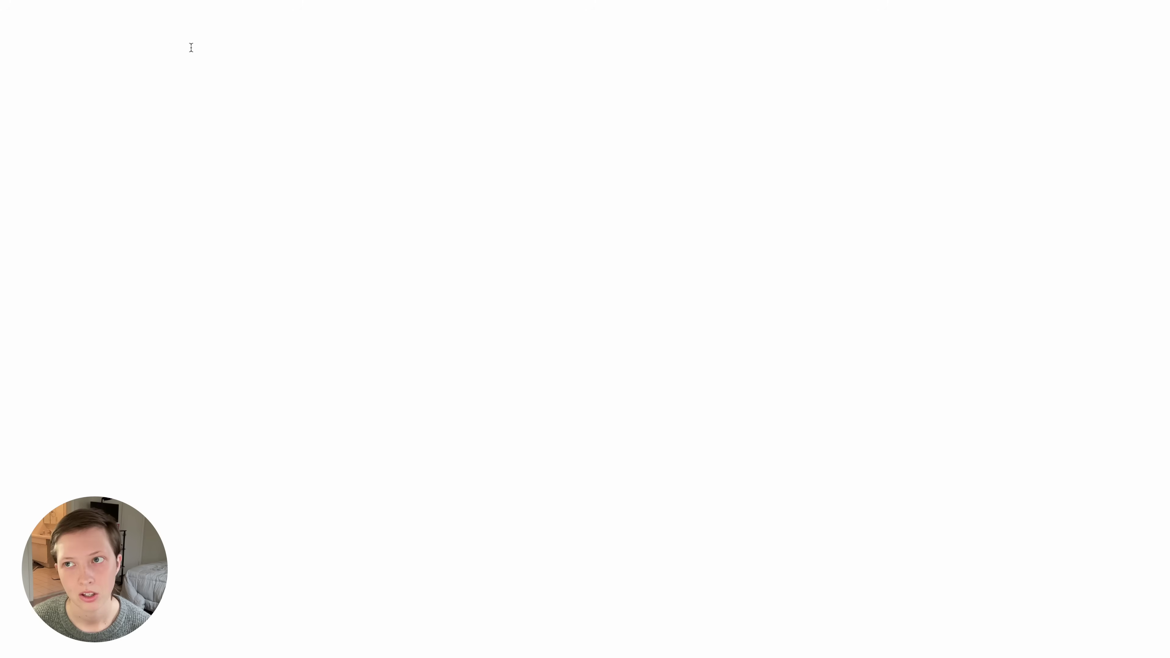
- Look through the Reading Log, Fitness and Food Diary views on the January page and return to Day Pages
scroll(335, 367, "down", 10)
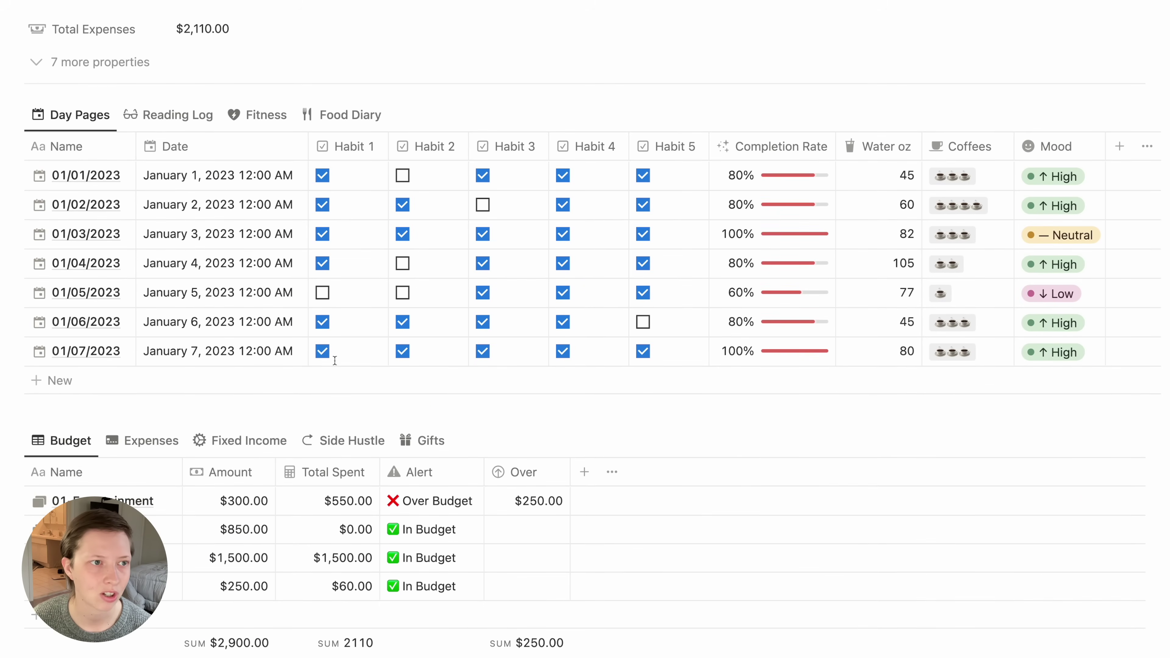
left_click(155, 121)
left_click(236, 121)
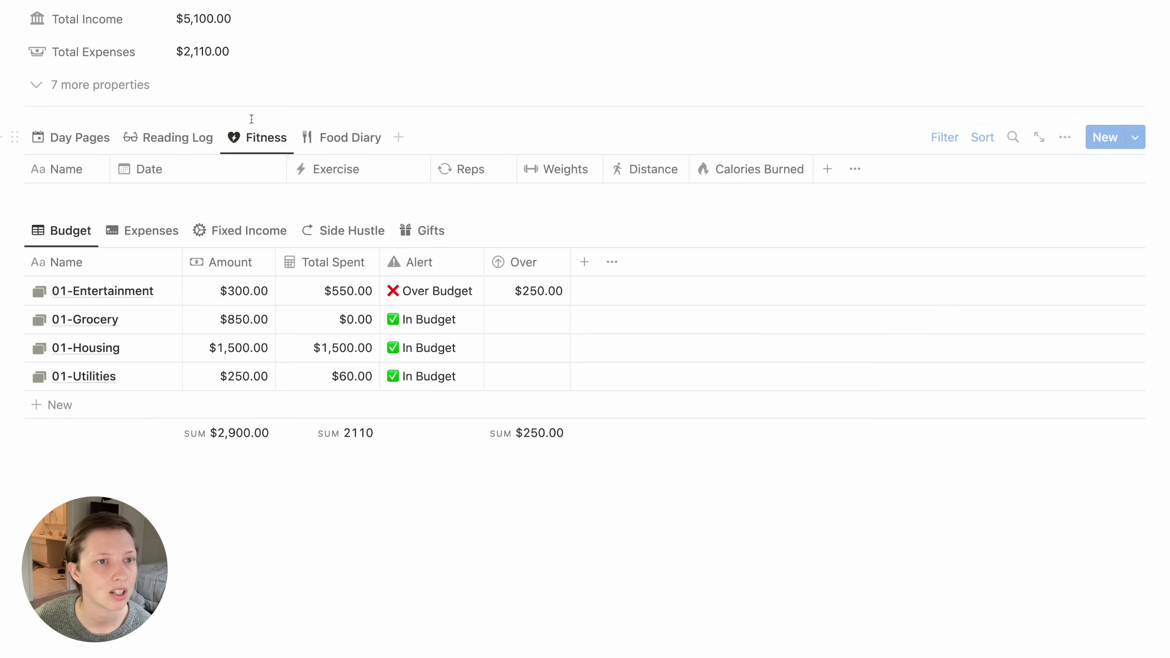
left_click(336, 123)
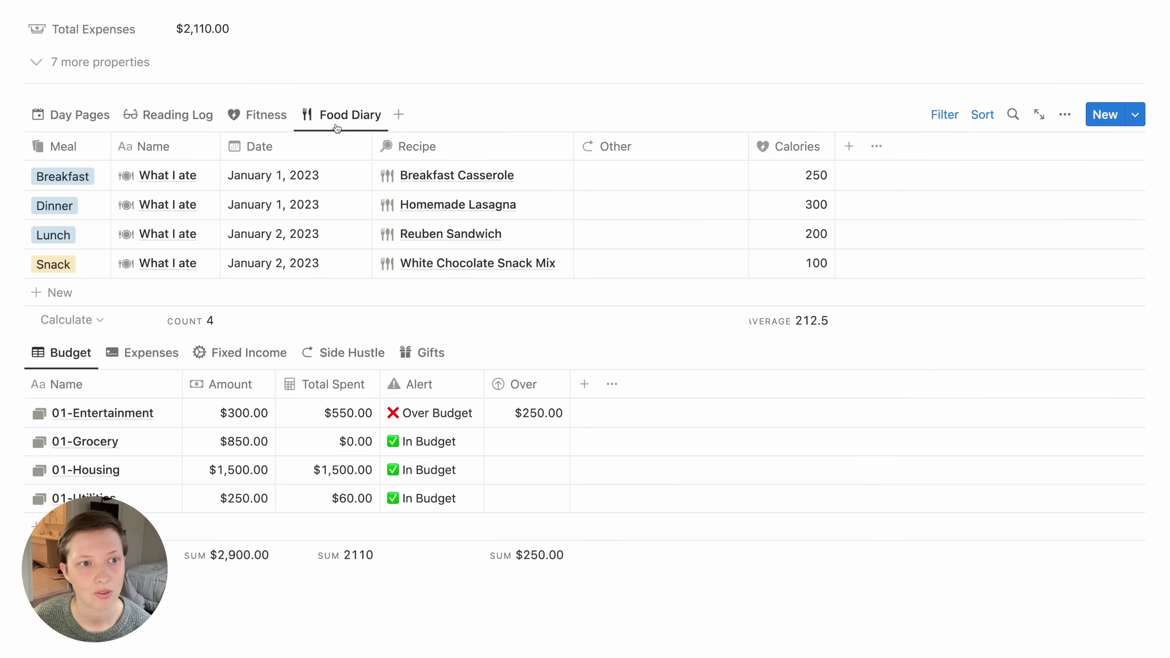
left_click(91, 117)
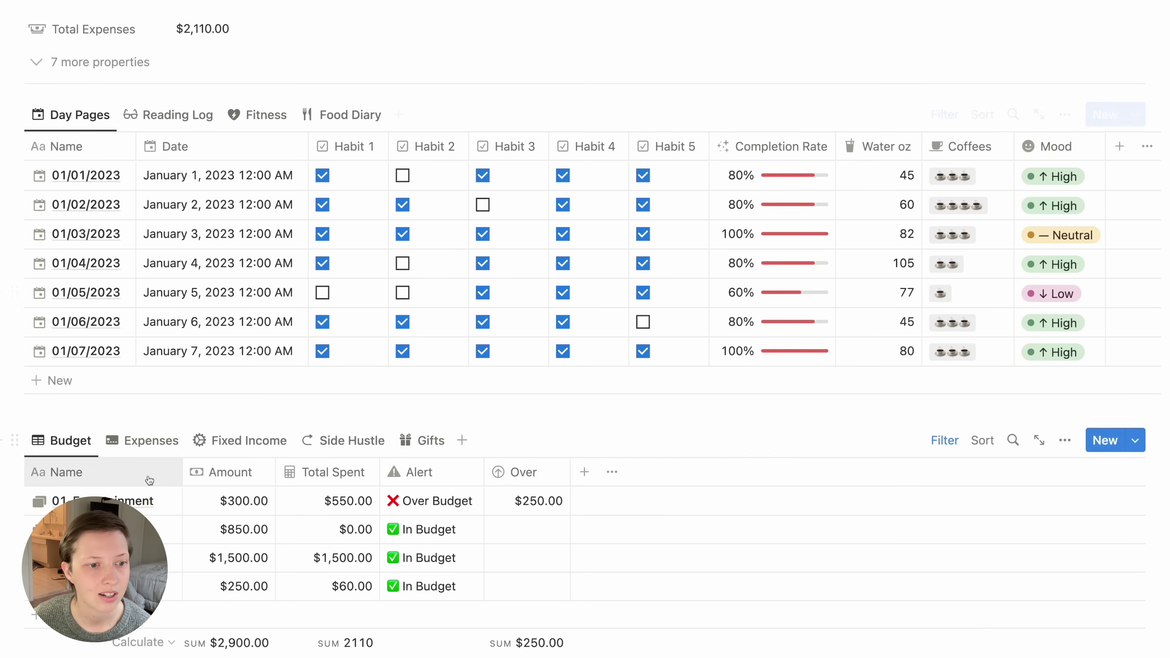
- Examine the January page's Budget table, Day Pages table and summary properties from Balance to Total Expenses
scroll(411, 185, "down", 5)
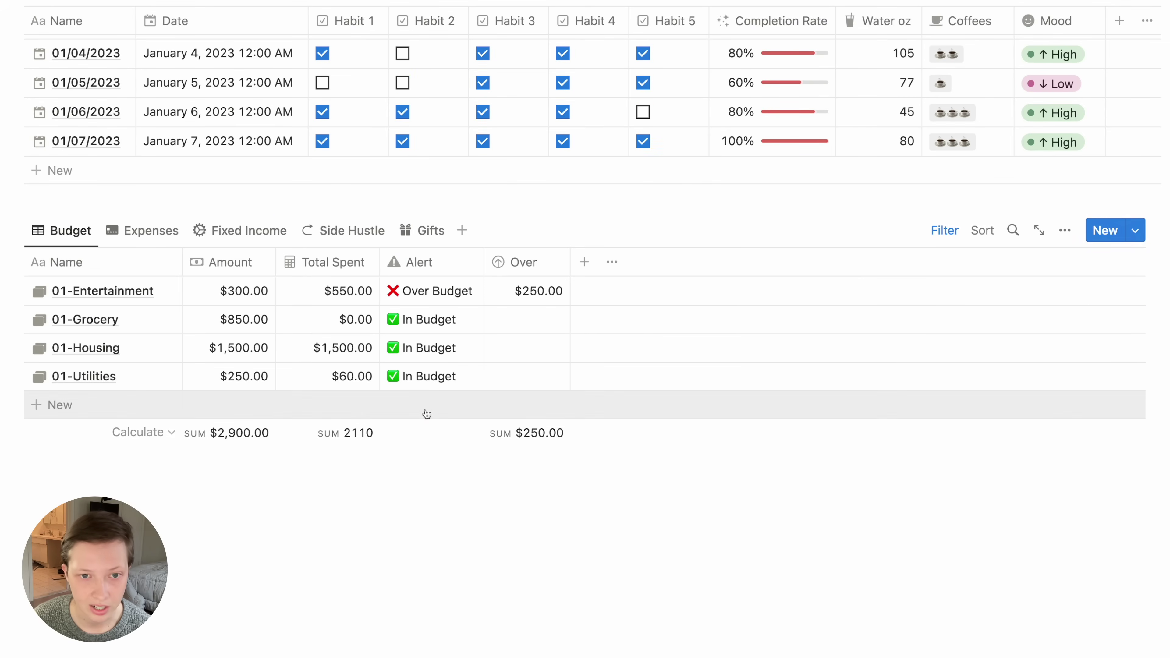
scroll(60, 352, "up", 4)
scroll(60, 353, "down", 1)
scroll(60, 350, "up", 12)
scroll(59, 348, "down", 2)
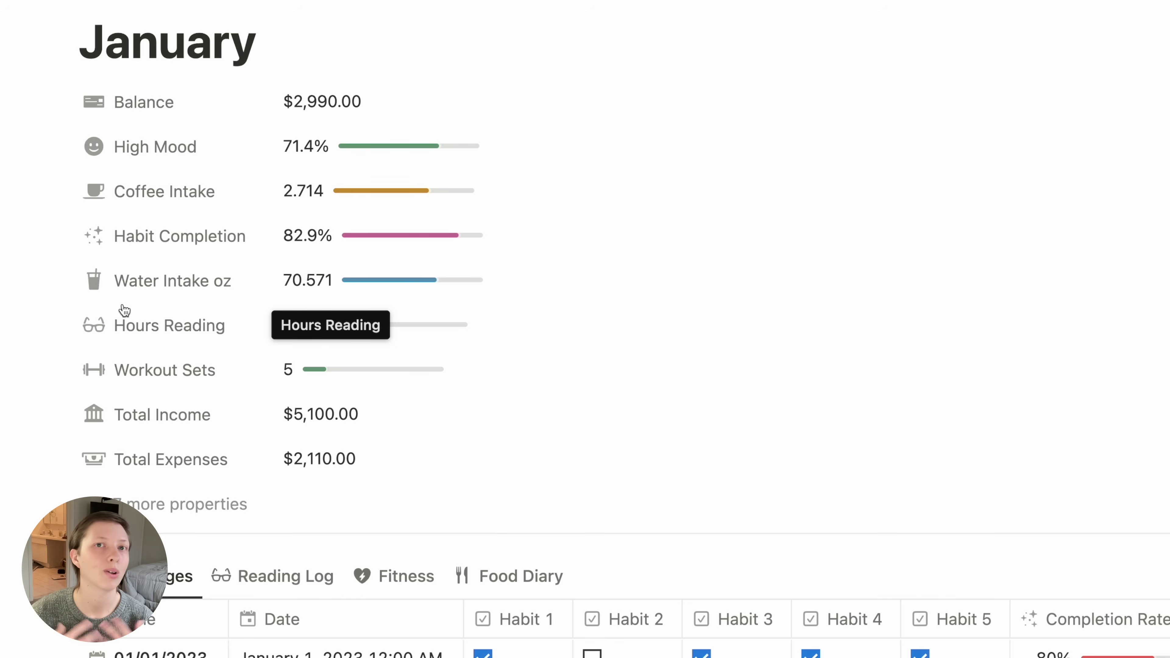
scroll(124, 309, "down", 10)
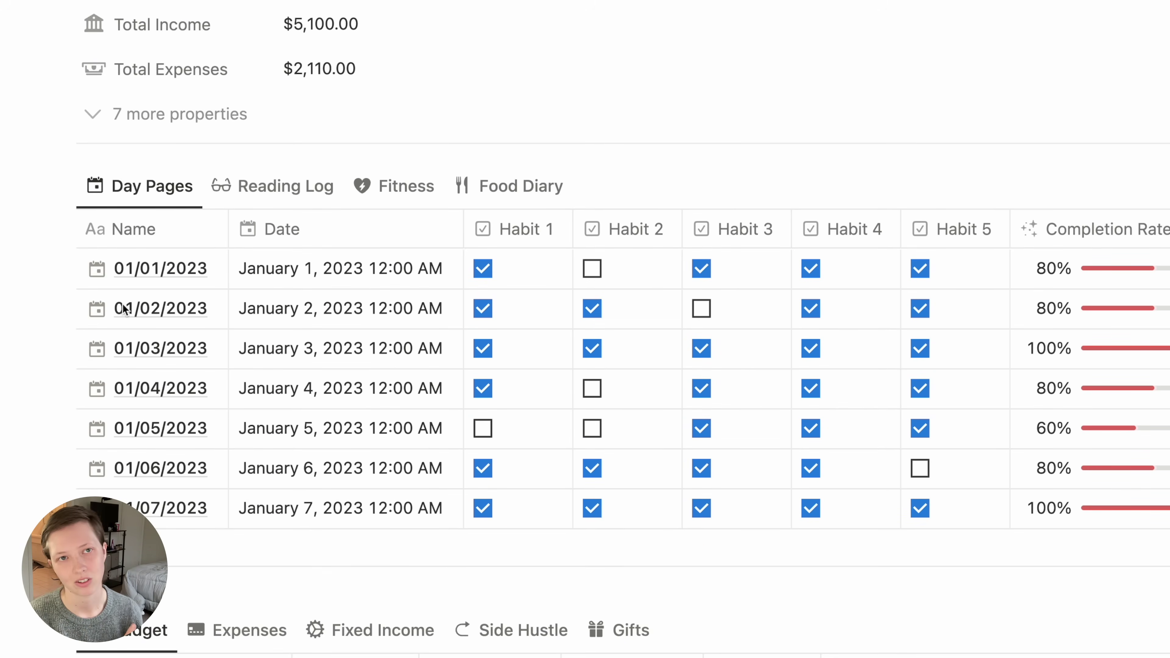
scroll(125, 310, "down", 7)
scroll(125, 310, "up", 15)
scroll(125, 309, "up", 3)
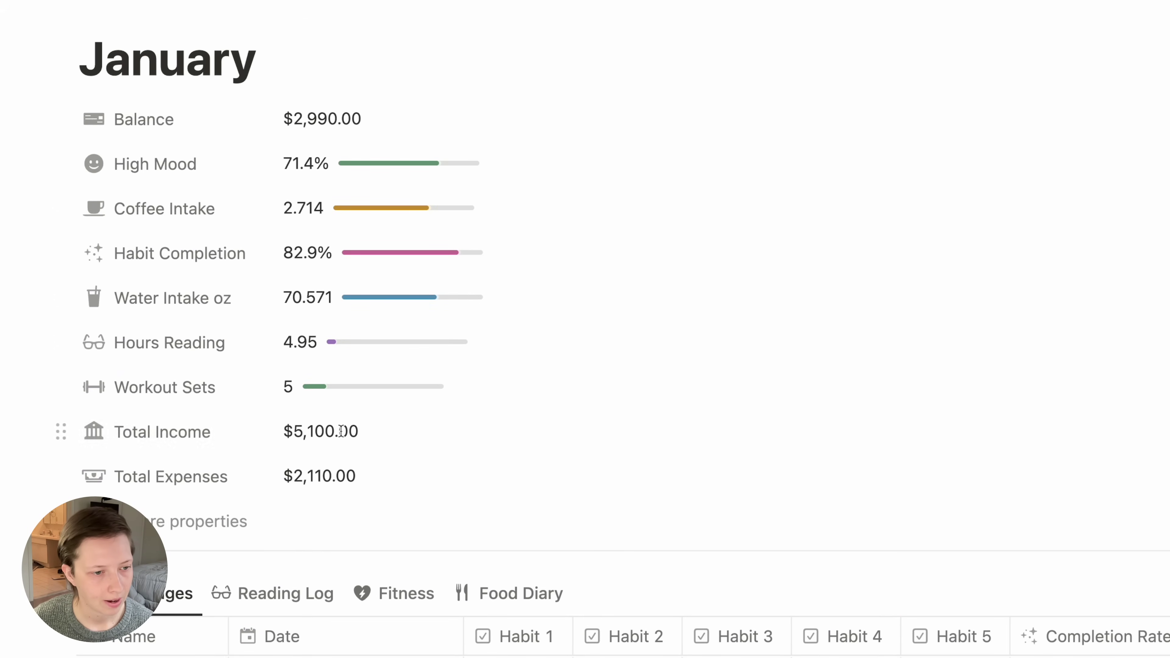
- Expand January's seven hidden properties and look through the linked Day Pages, Expenses, Fitness, Food Diary, Income, Reading Log and Budget entries
left_click(207, 521)
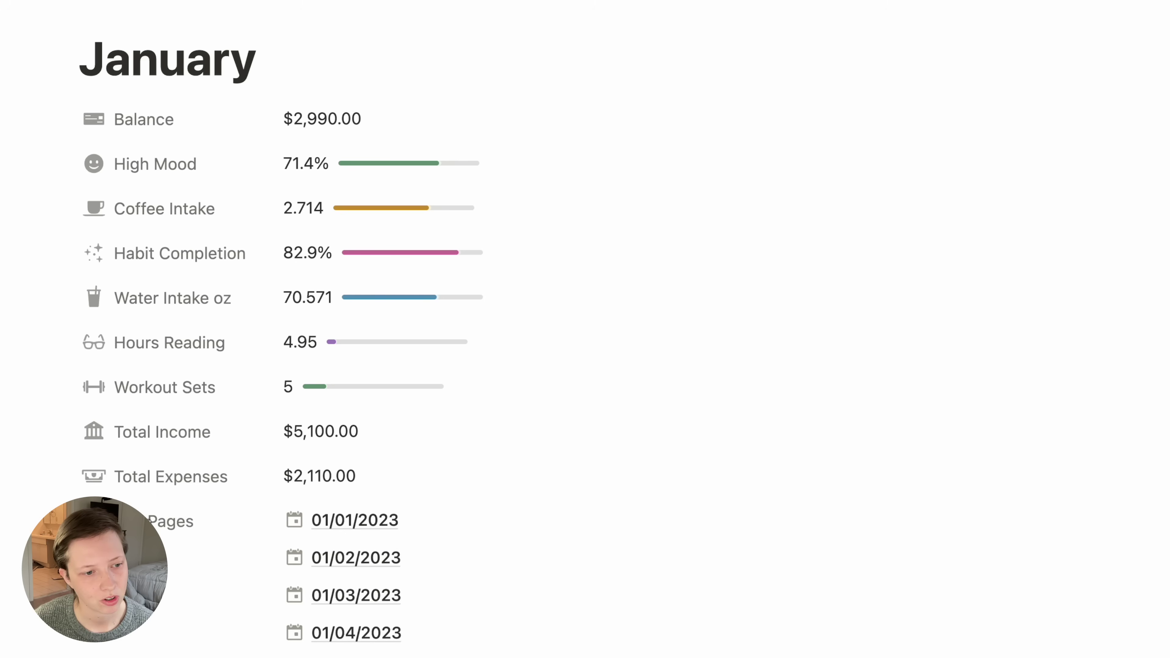
scroll(585, 329, "down", 20)
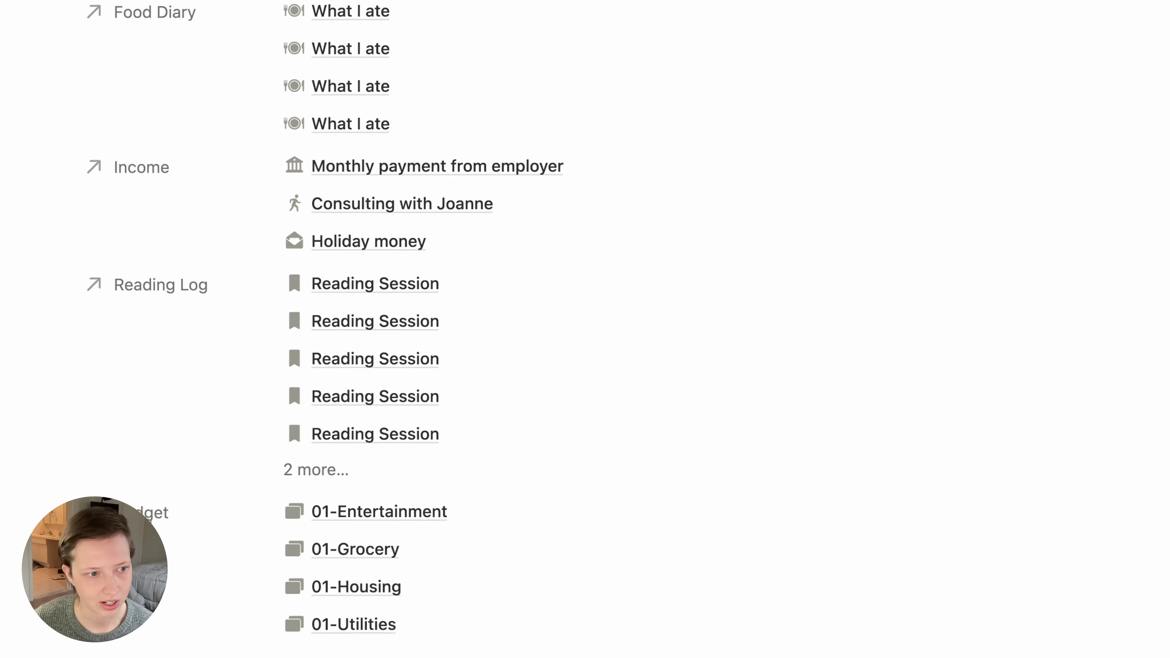
scroll(139, 429, "down", 3)
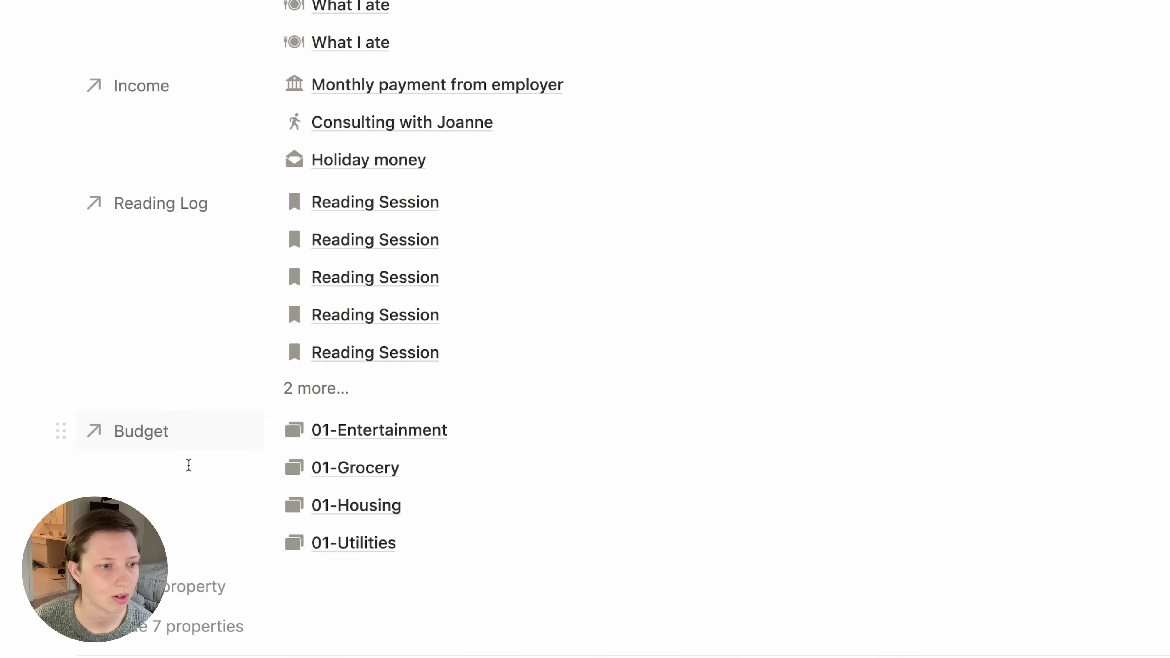
scroll(145, 428, "up", 5)
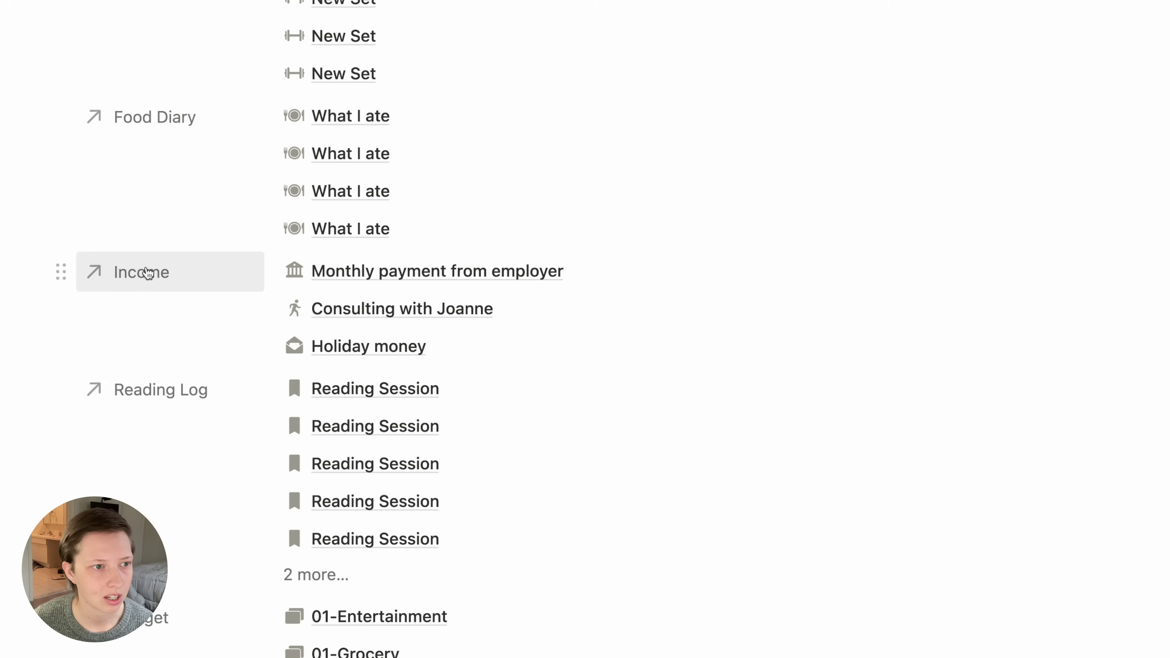
scroll(147, 272, "up", 4)
scroll(169, 42, "up", 9)
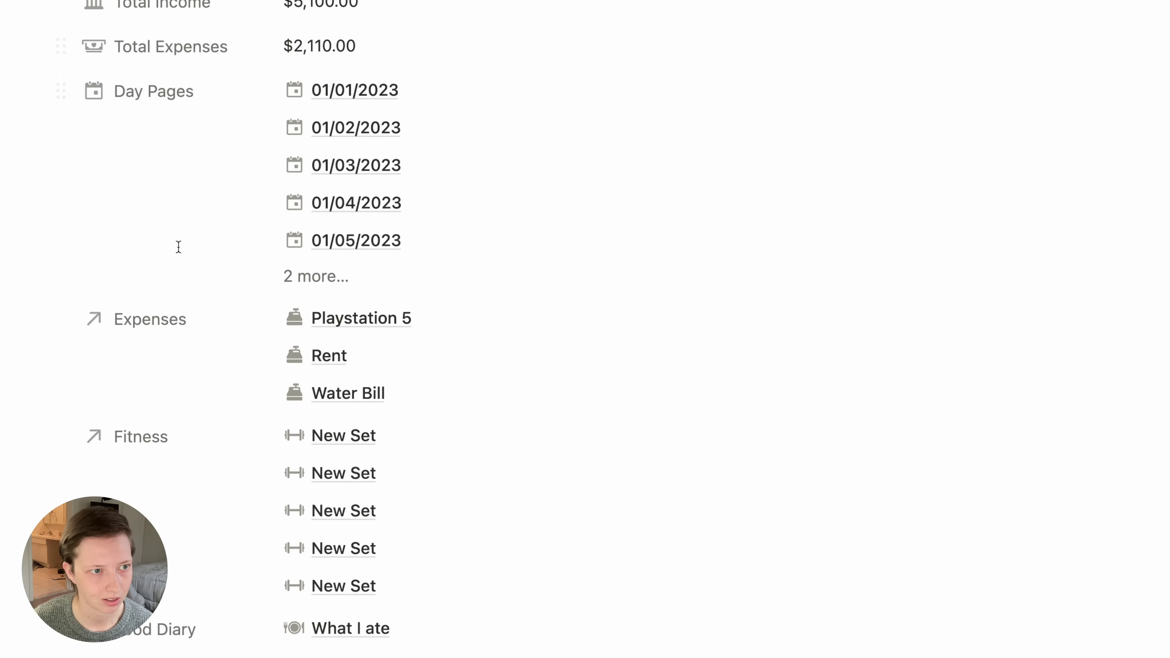
scroll(180, 258, "up", 4)
scroll(177, 157, "down", 20)
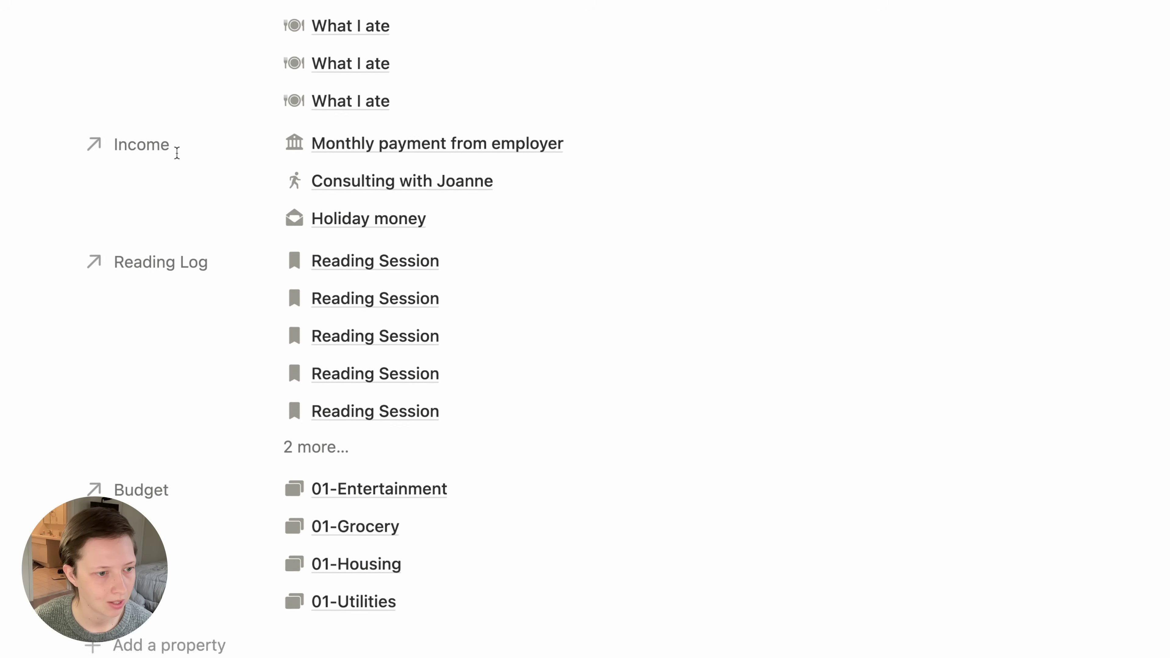
- Check the settings of January's Income relation property, including its related database and related property
scroll(138, 182, "up", 3)
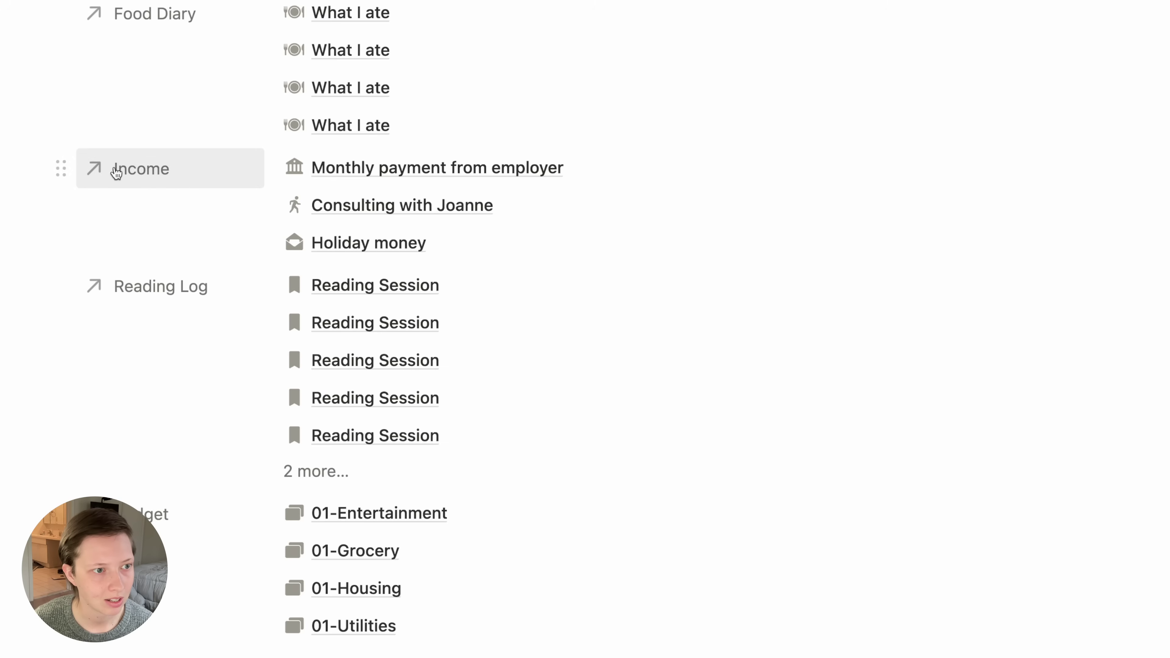
left_click(184, 185)
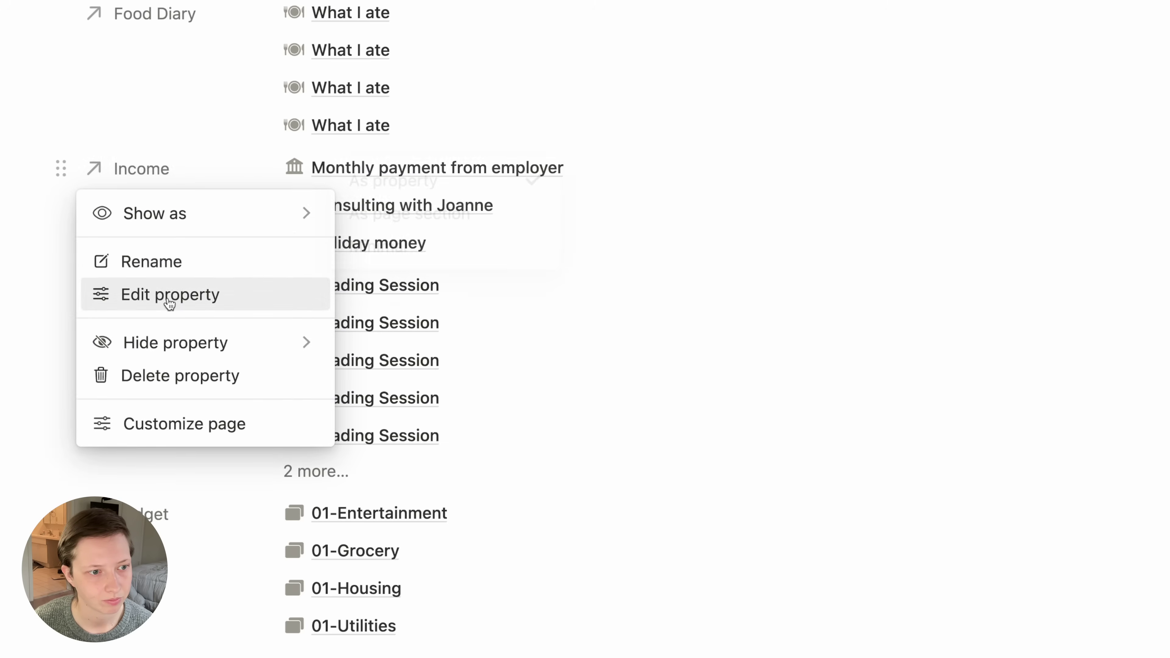
left_click(168, 295)
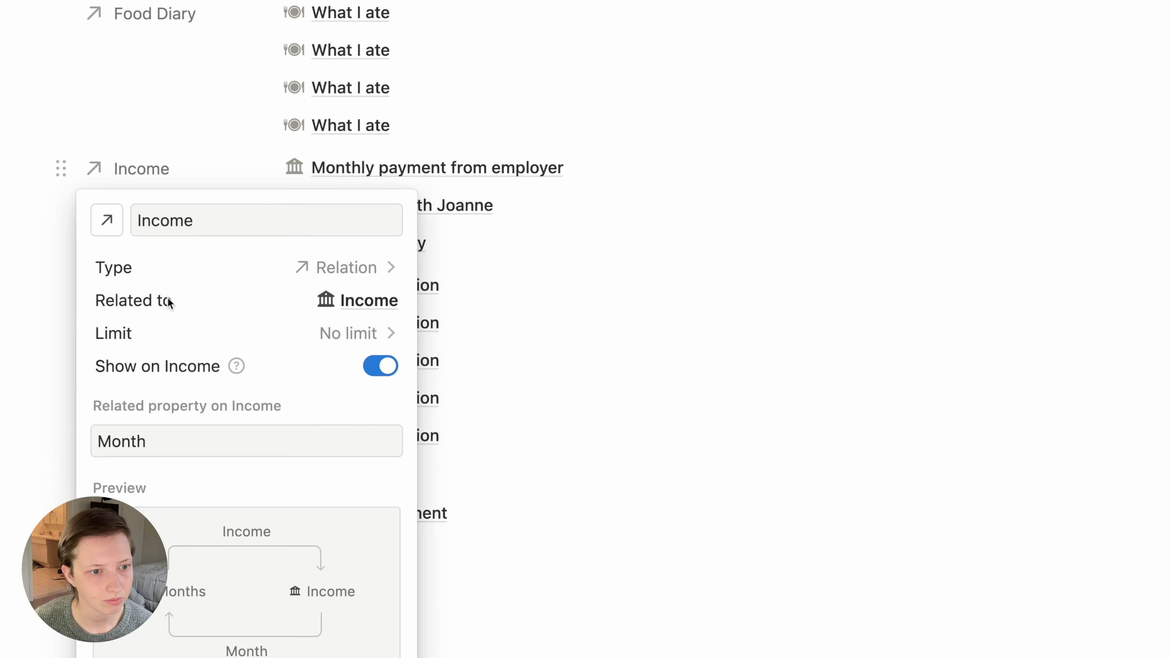
left_click(646, 236)
- Check the Total Income rollup's relation, property choices and calculation settings, leaving them as they are
scroll(646, 236, "up", 10)
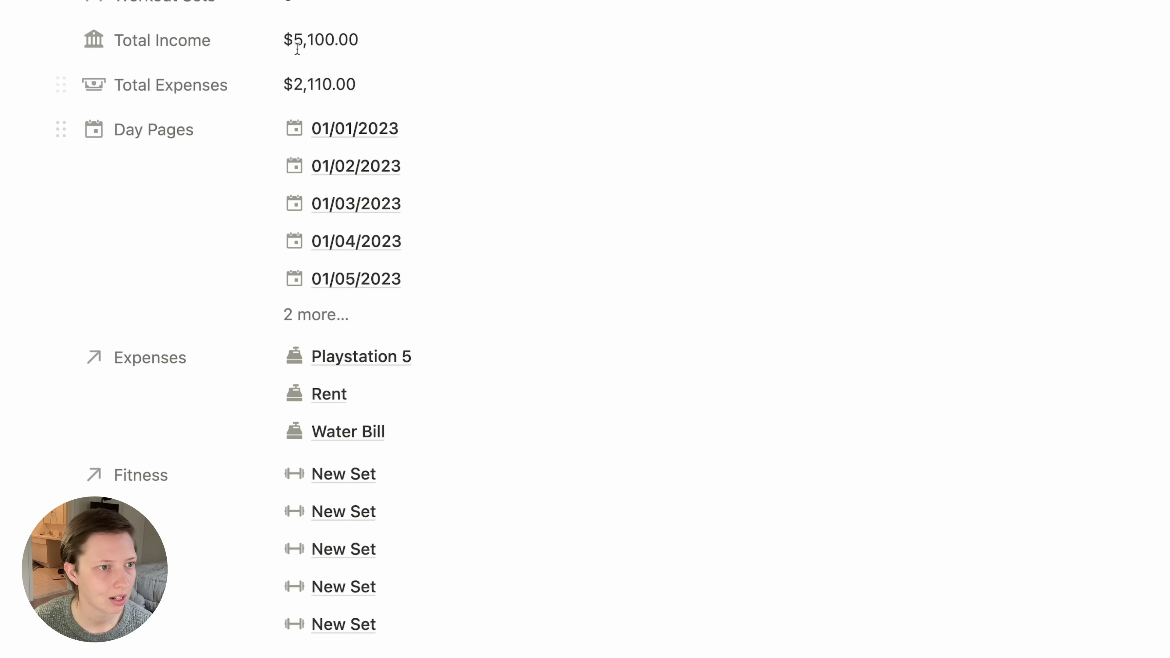
scroll(172, 55, "up", 1)
left_click(175, 104)
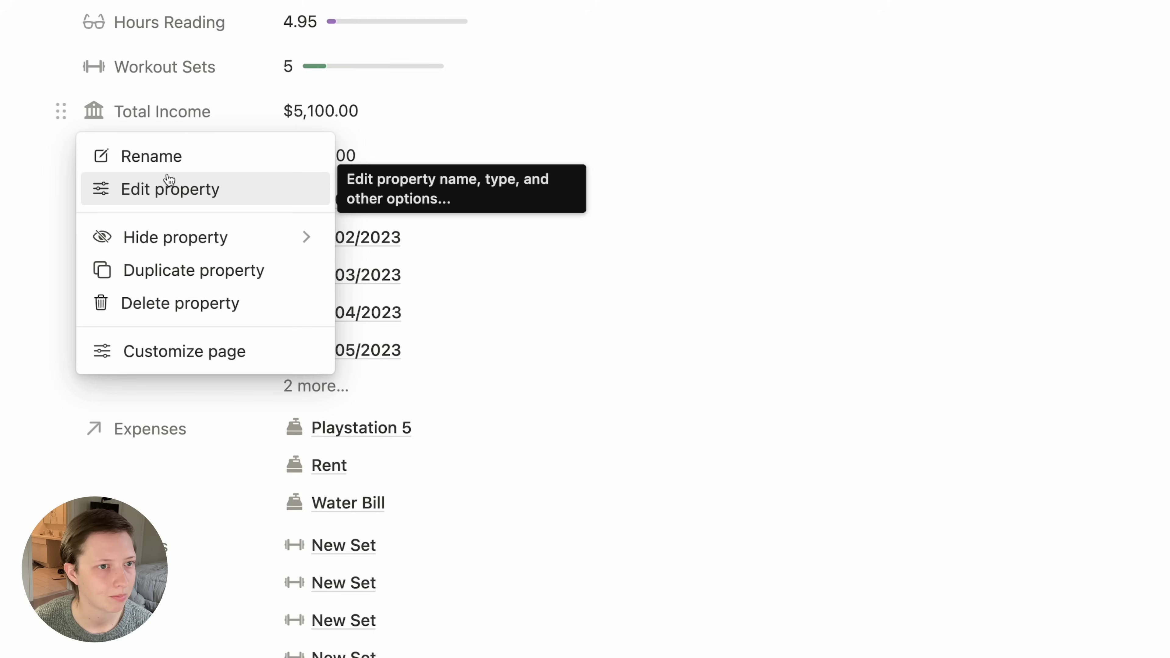
left_click(238, 186)
left_click(370, 282)
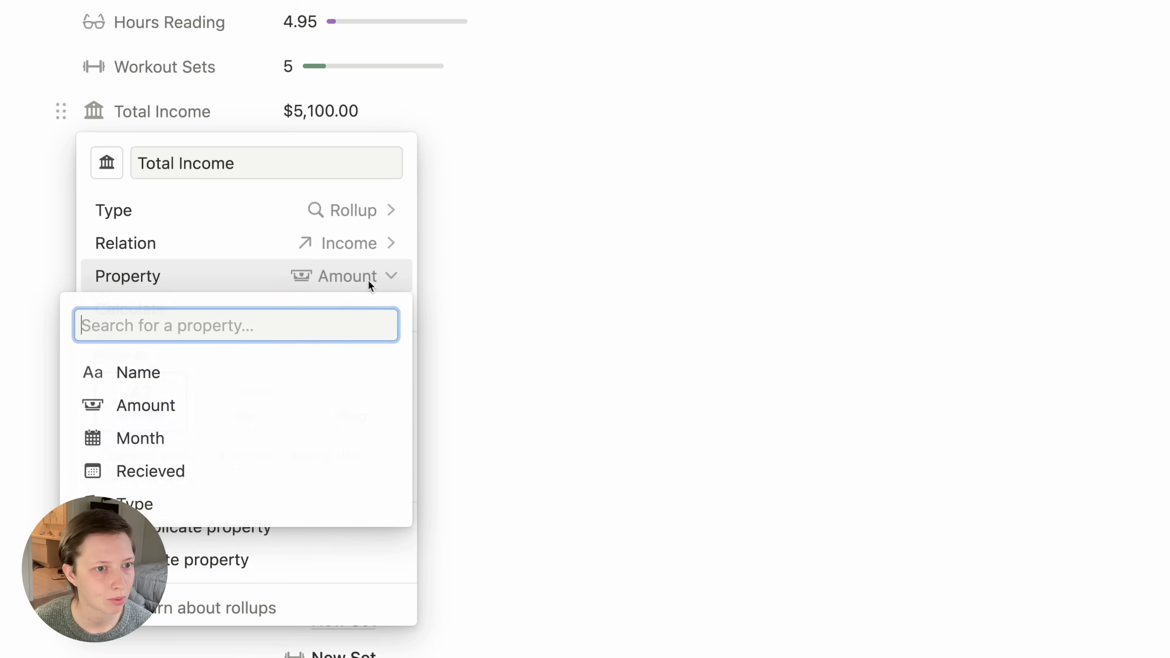
left_click(180, 243)
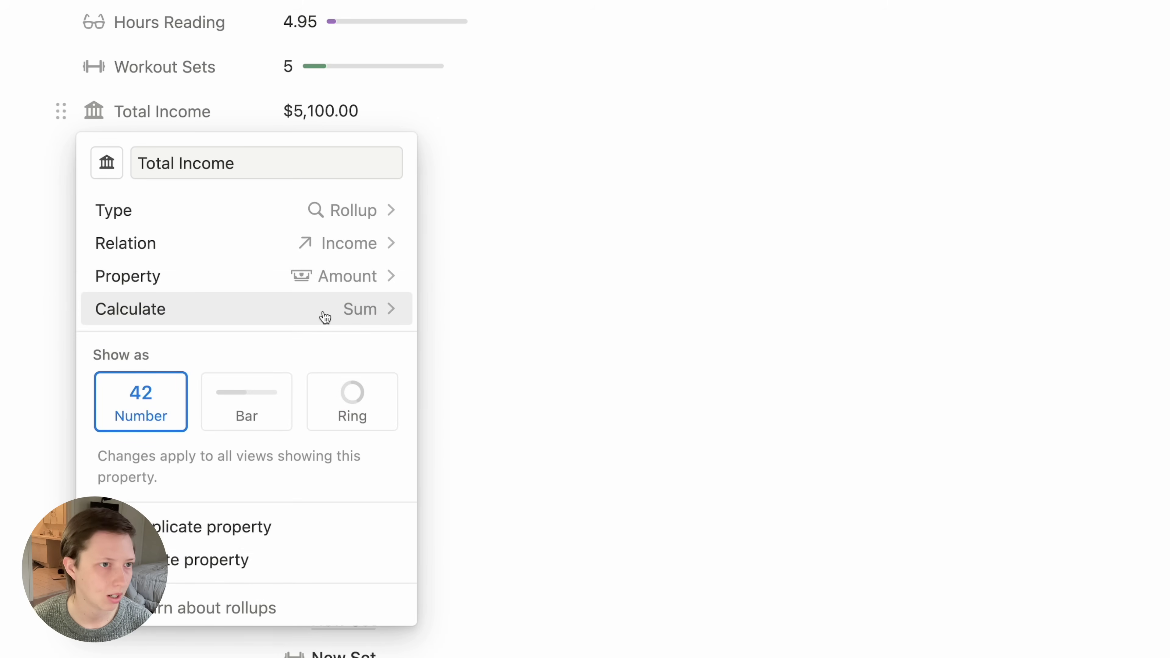
left_click(294, 91)
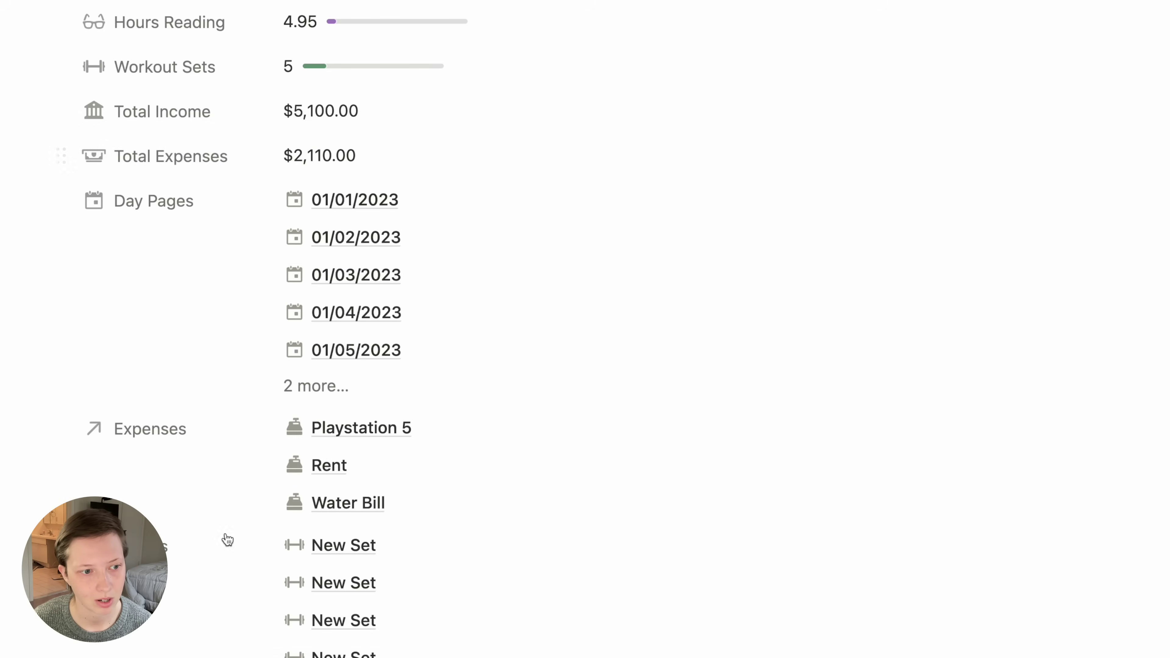
- Check the relation, property and calculation settings of the Total Expenses rollup
left_click(197, 167)
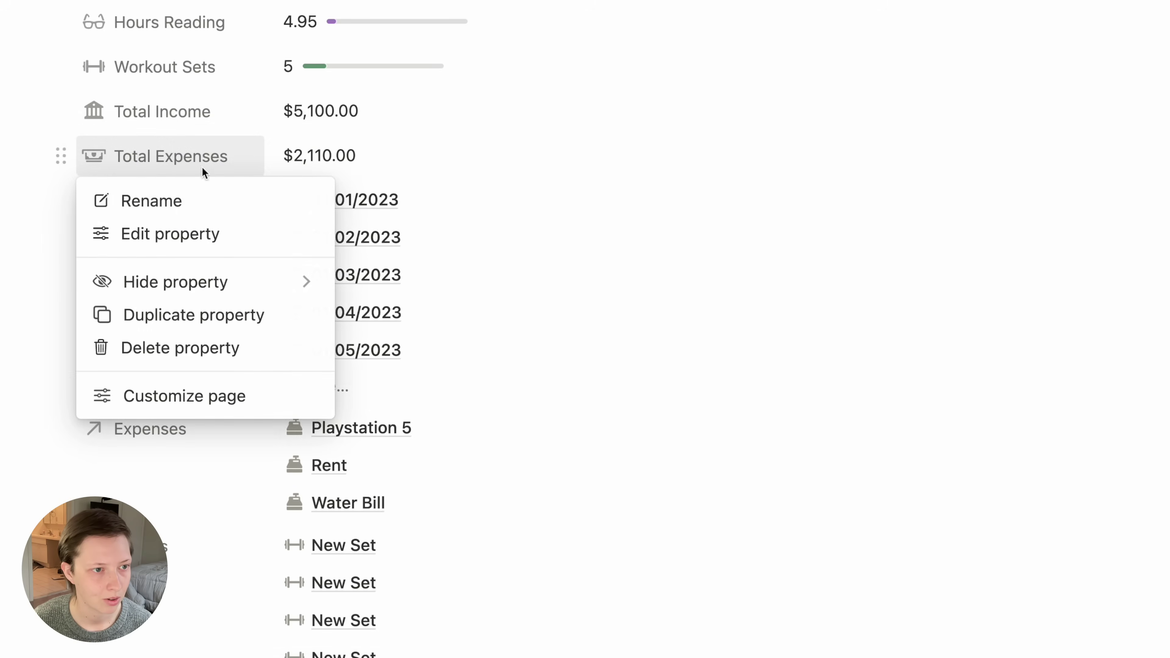
left_click(223, 245)
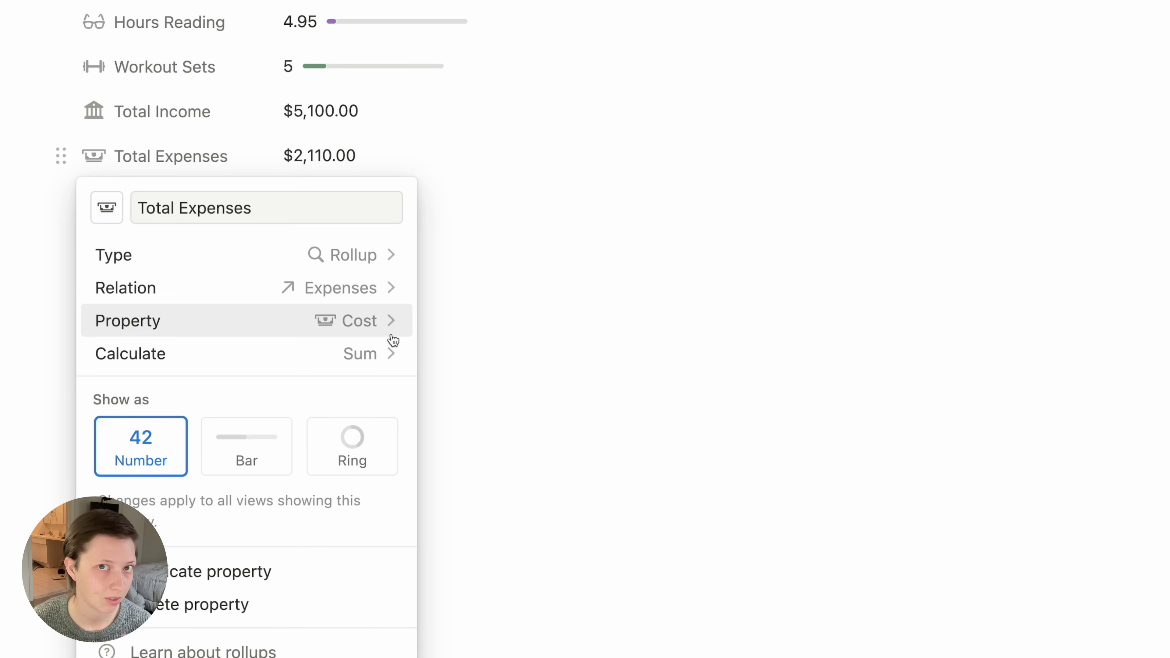
left_click(359, 115)
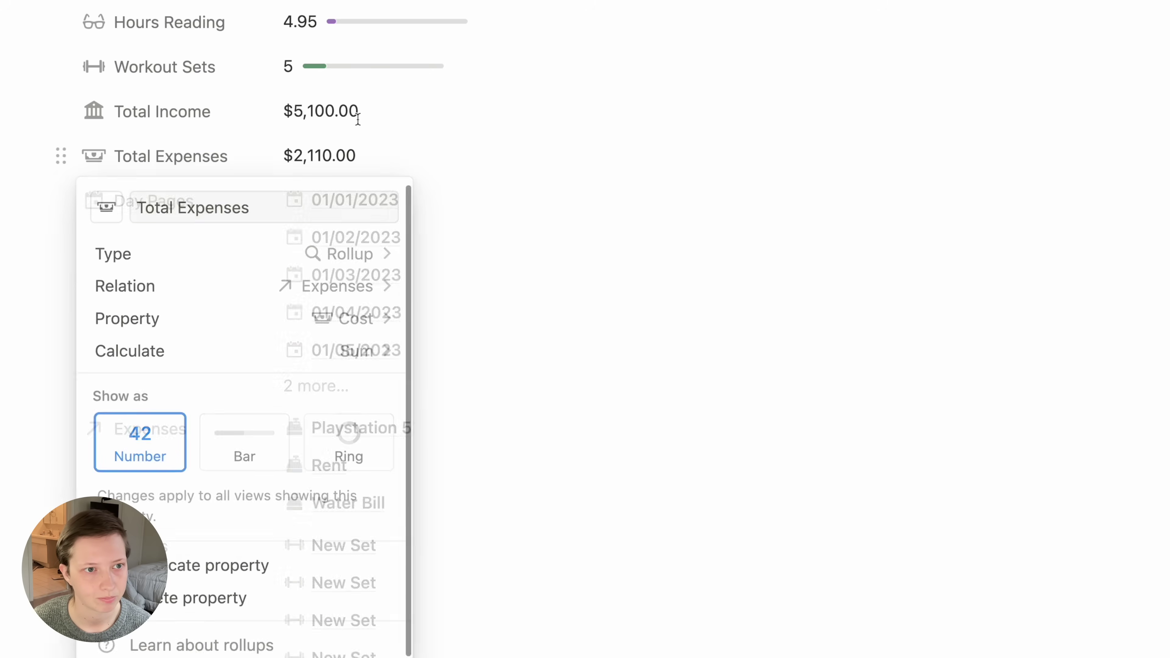
- Hide January's seven extra properties again and view the formula behind Balance
scroll(358, 115, "down", 15)
left_click(254, 583)
scroll(328, 552, "up", 10)
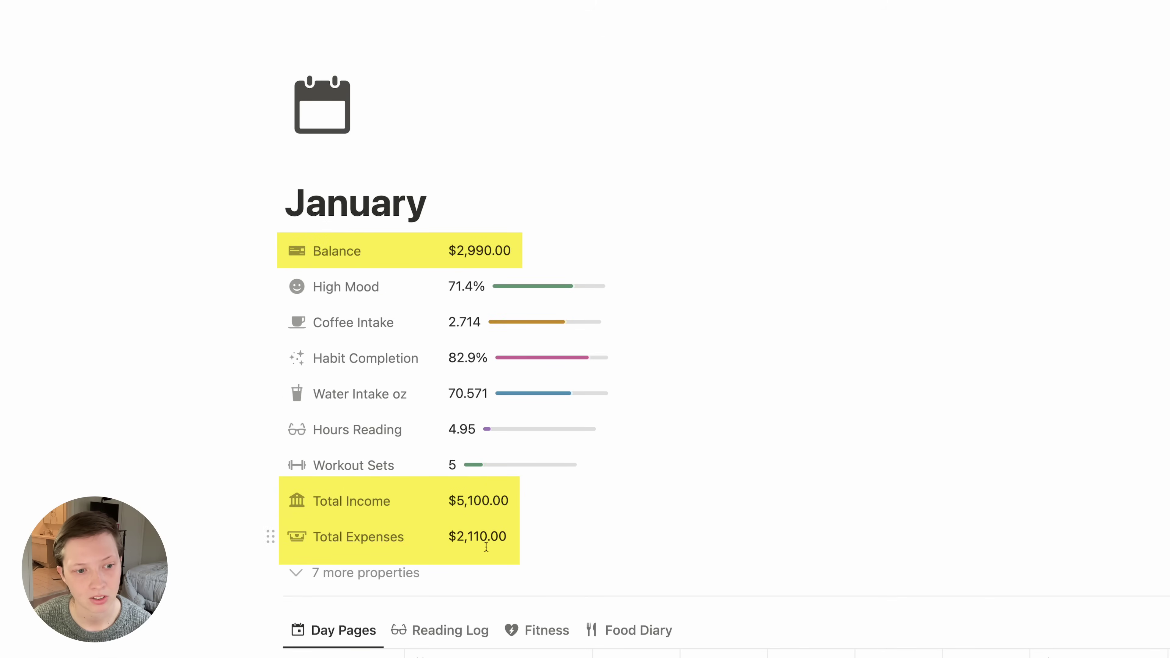
left_click(476, 249)
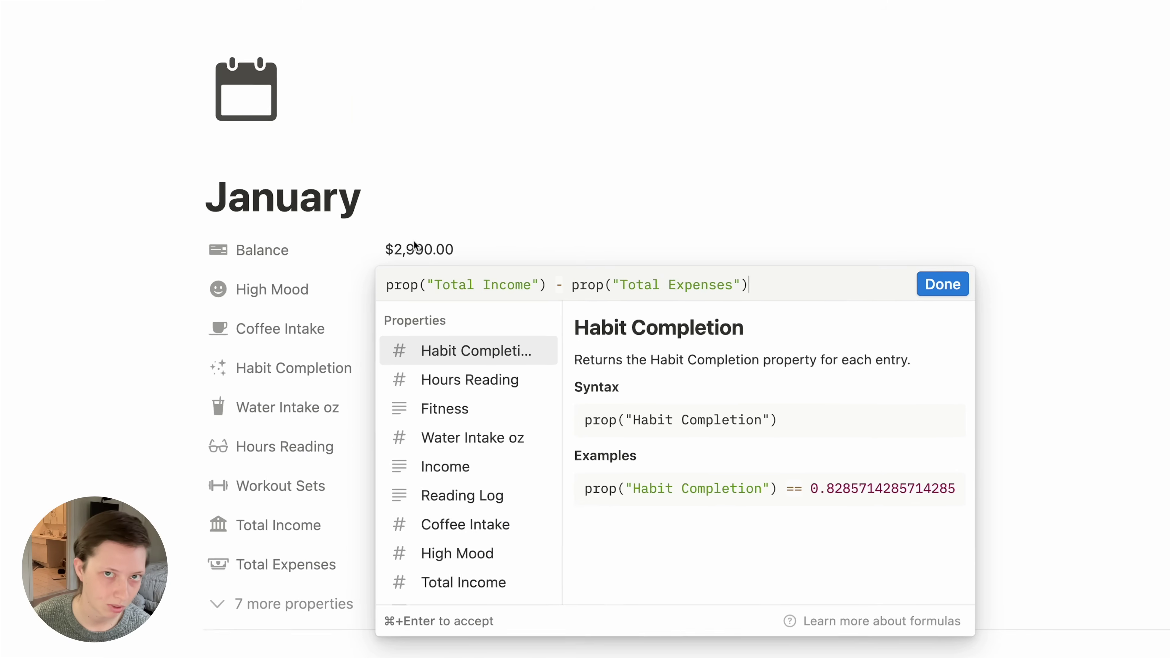
left_click(415, 246)
- Check the Mood status options of the 01/01/2023 entry in January's Day Pages table without changing the value
scroll(442, 235, "down", 2)
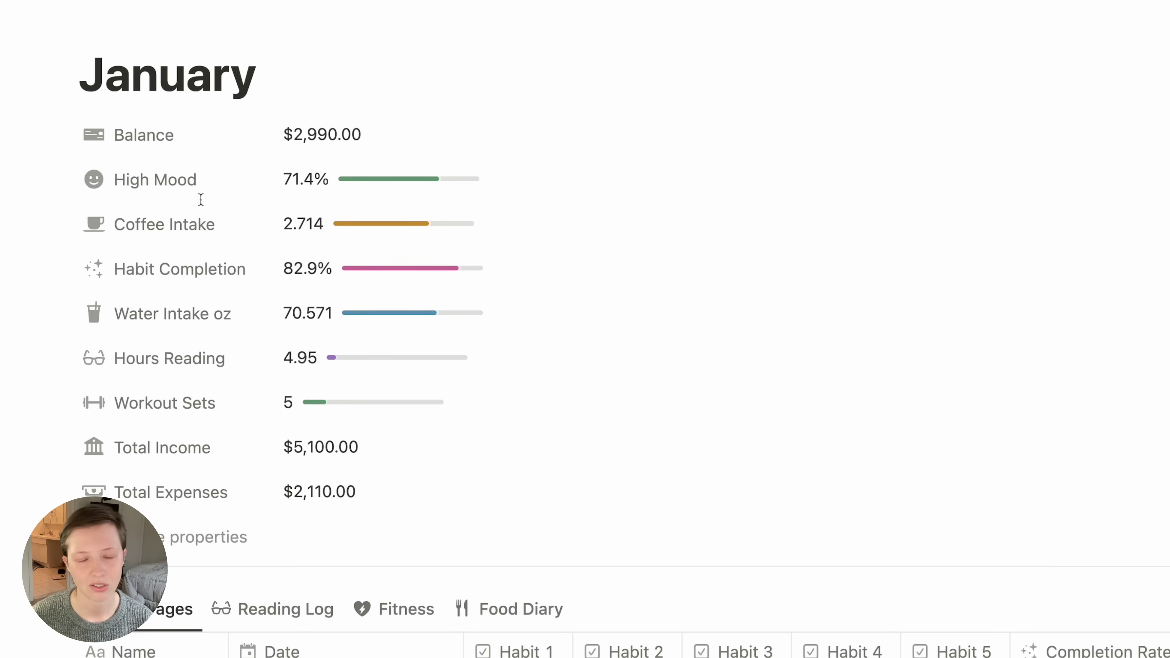
scroll(201, 202, "down", 3)
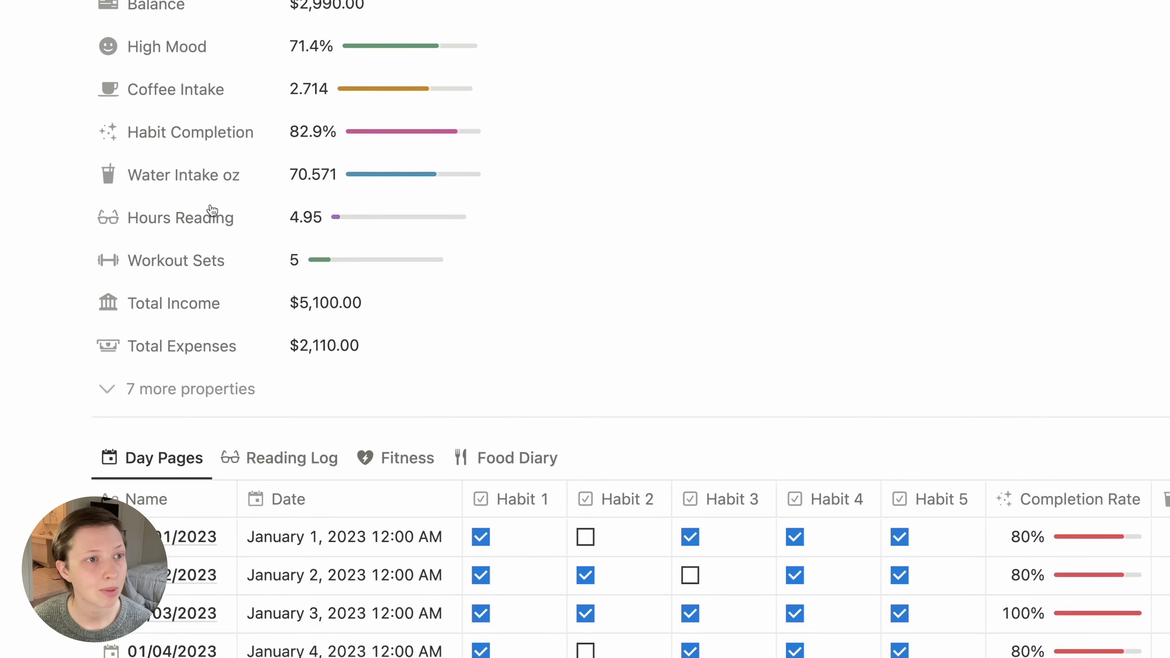
scroll(583, 419, "down", 5)
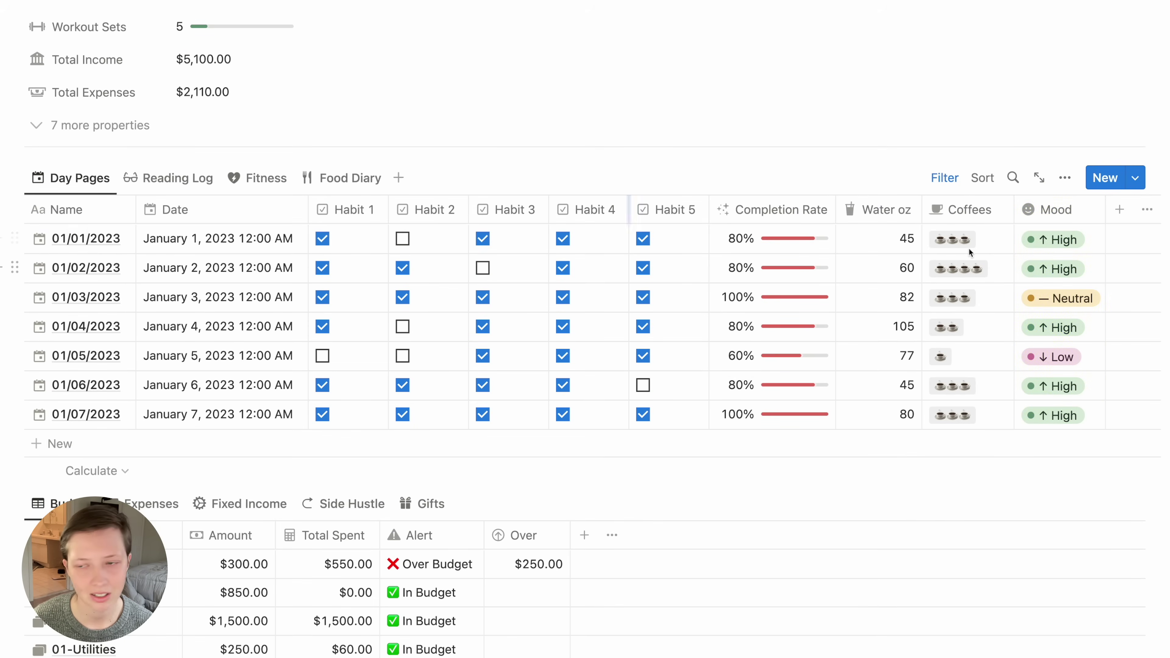
left_click(1053, 240)
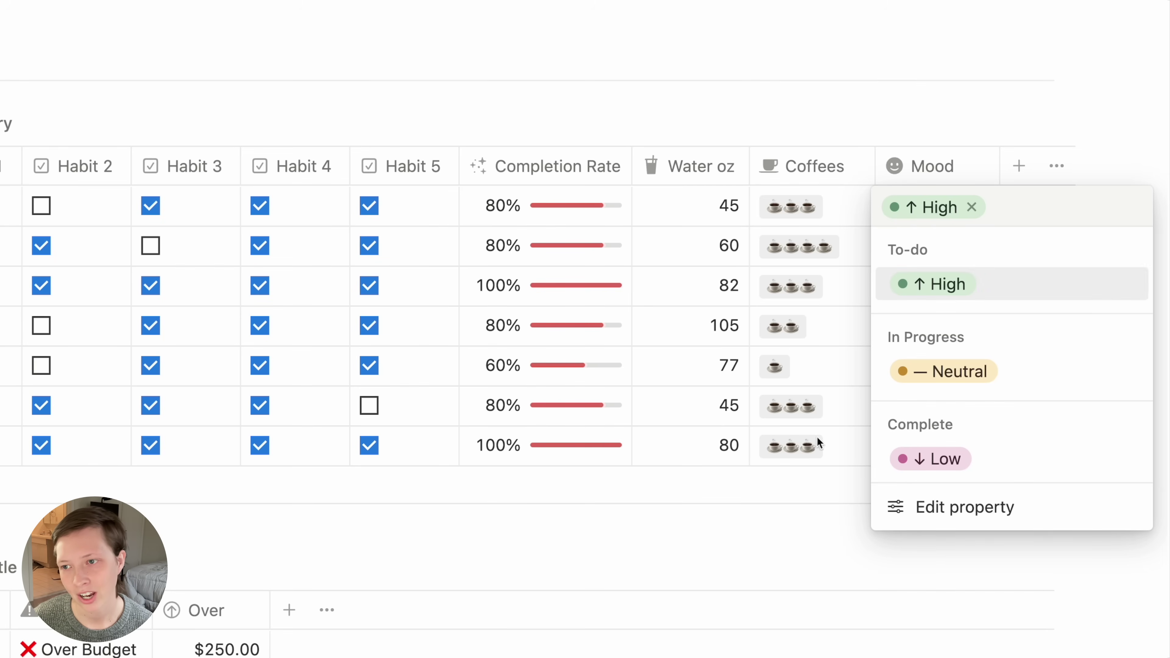
left_click(736, 77)
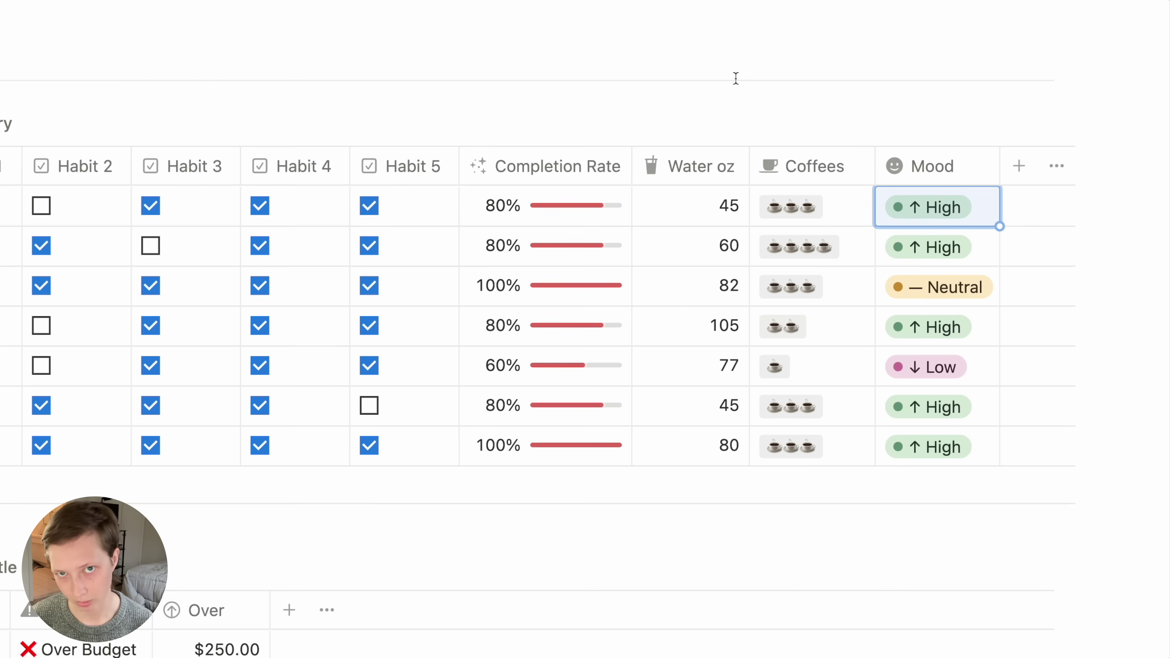
left_click(892, 214)
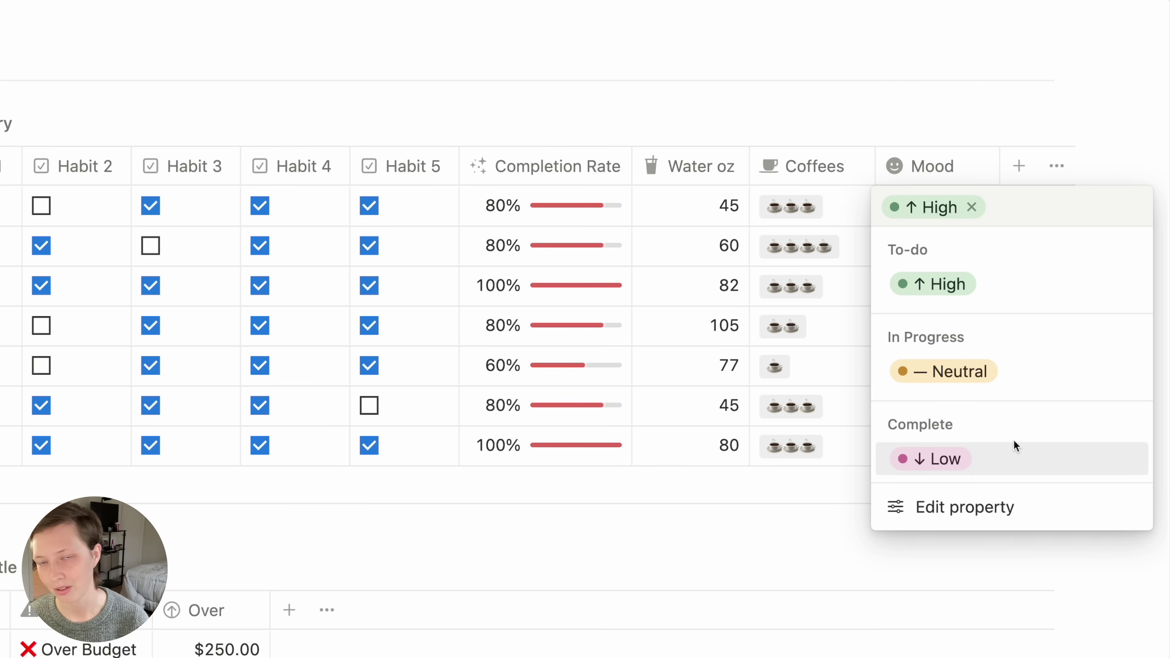
left_click(613, 88)
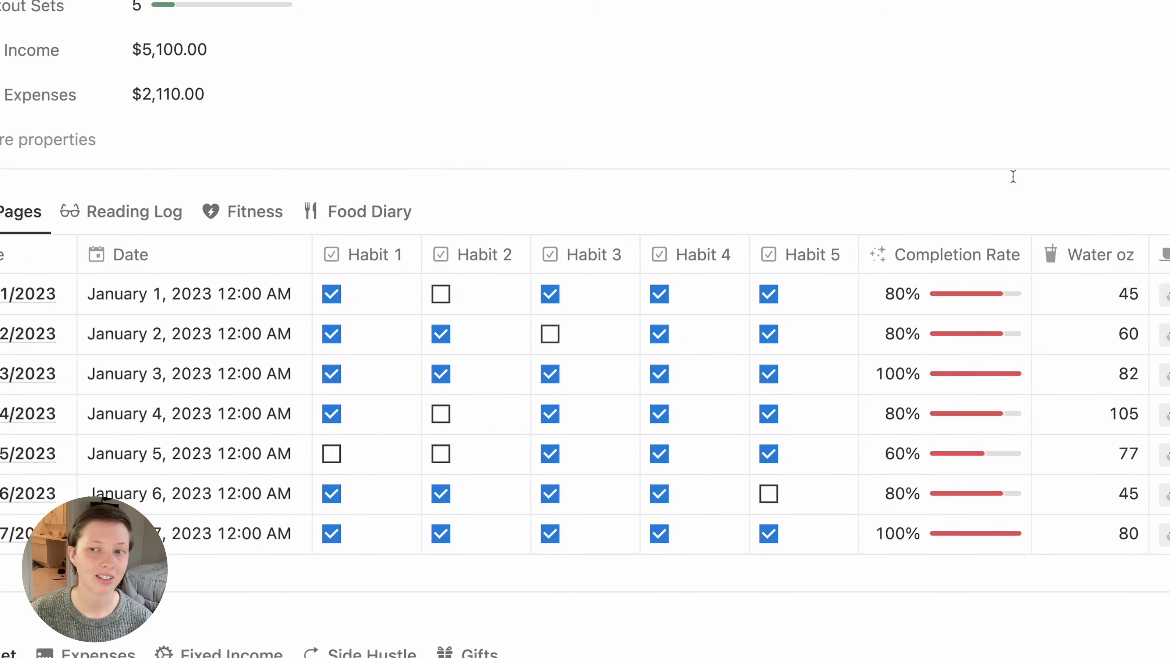
scroll(1164, 210, "down", 3)
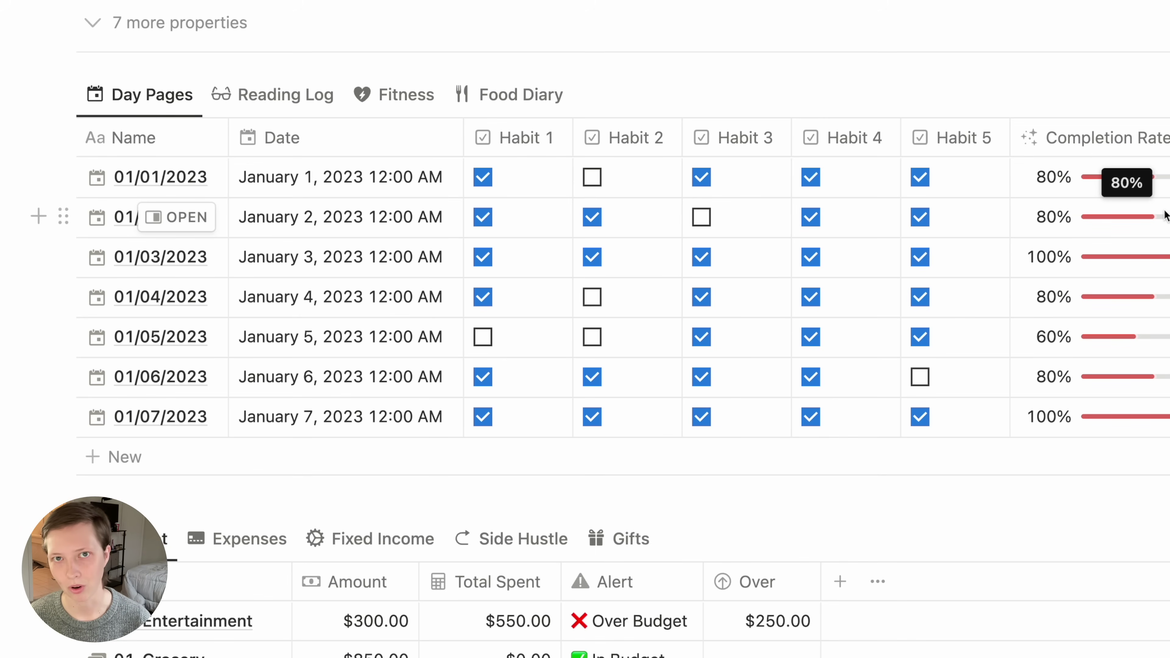
- Check the relation and property choices of January's High Mood rollup without changing them
scroll(1164, 216, "up", 8)
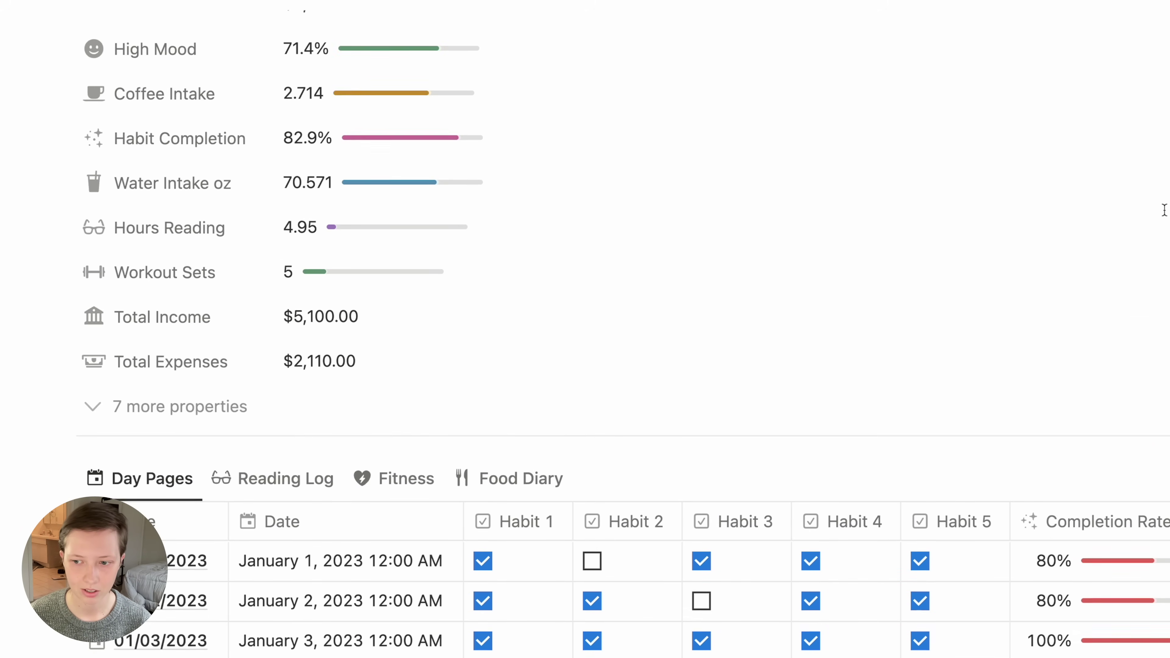
scroll(1160, 224, "up", 1)
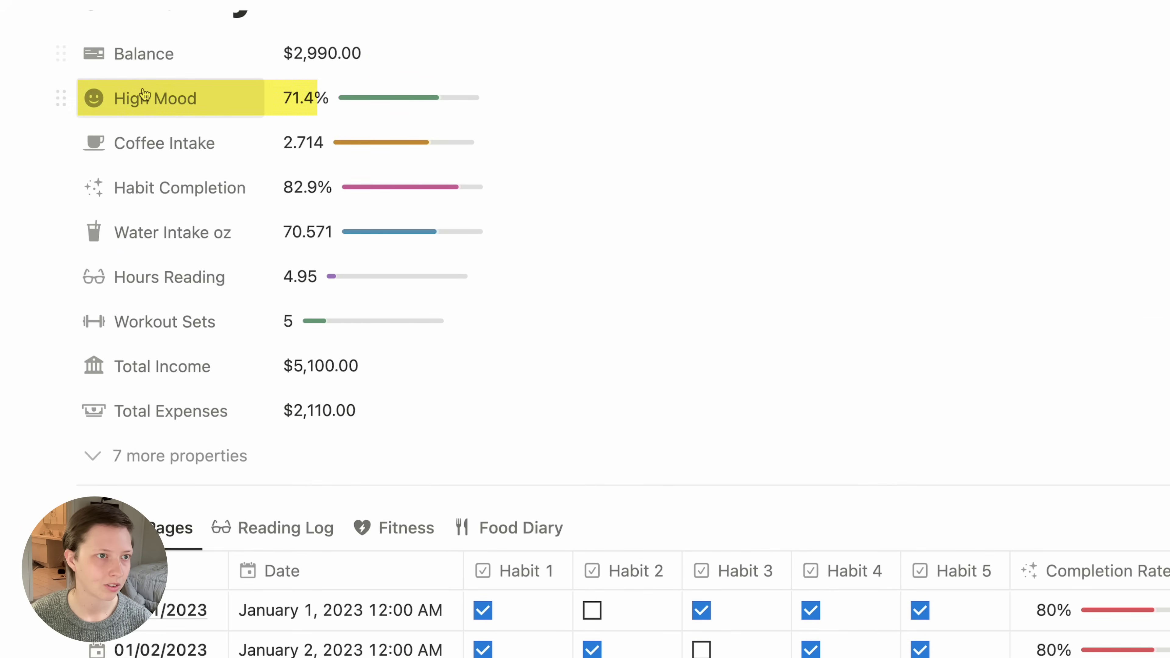
left_click(145, 95)
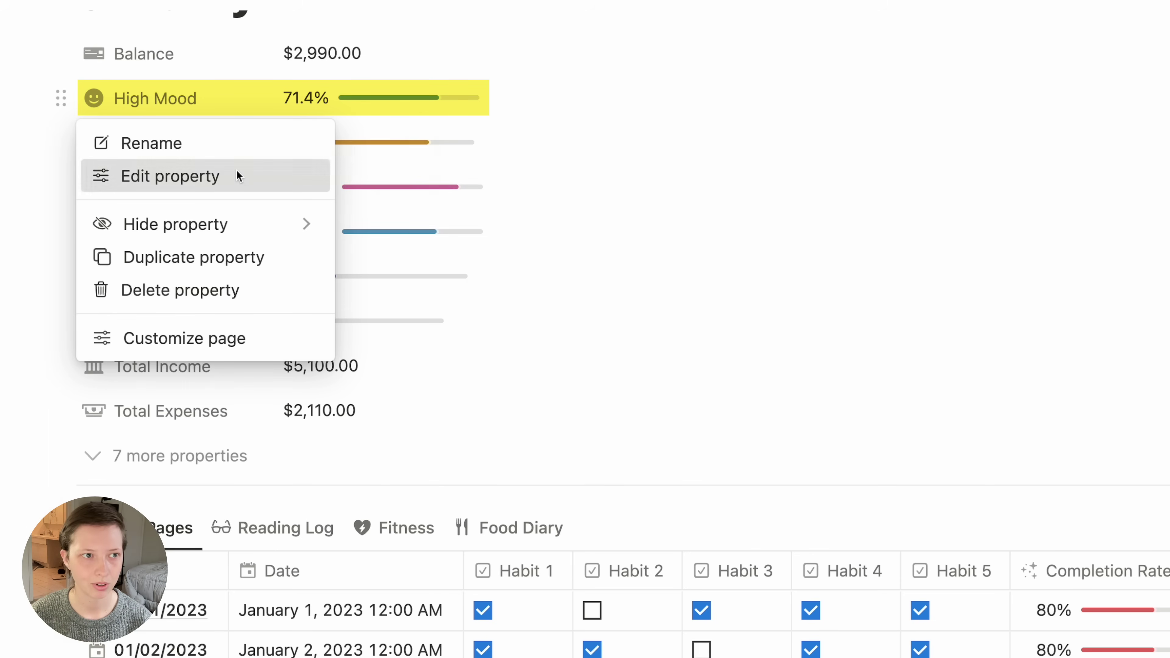
left_click(236, 176)
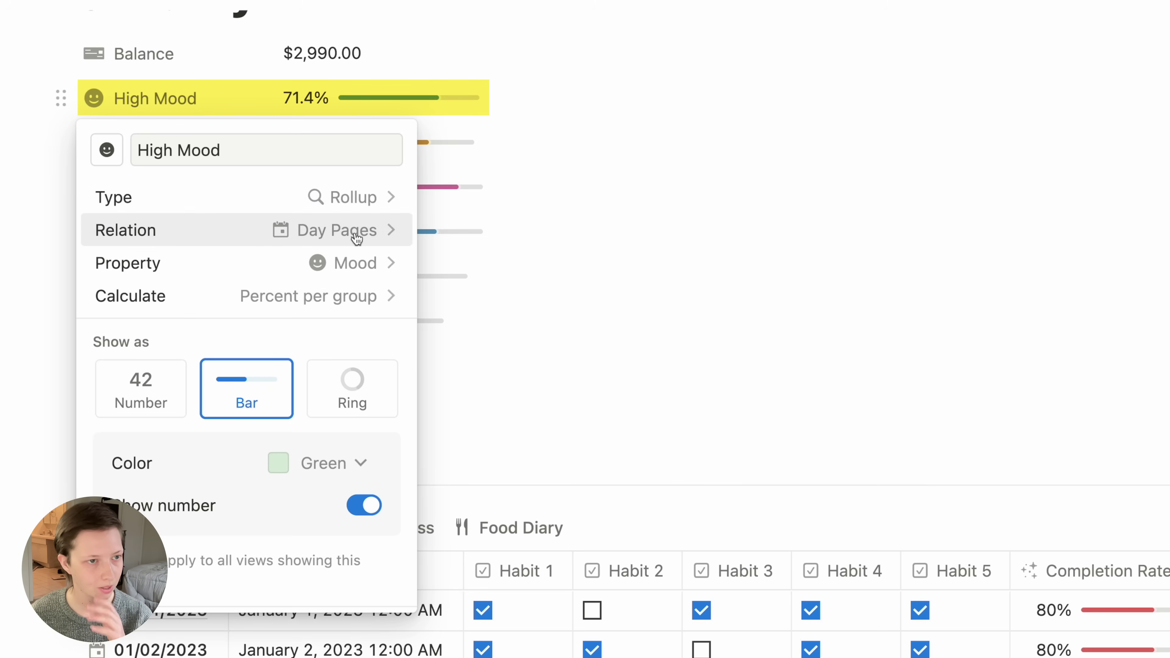
left_click(369, 244)
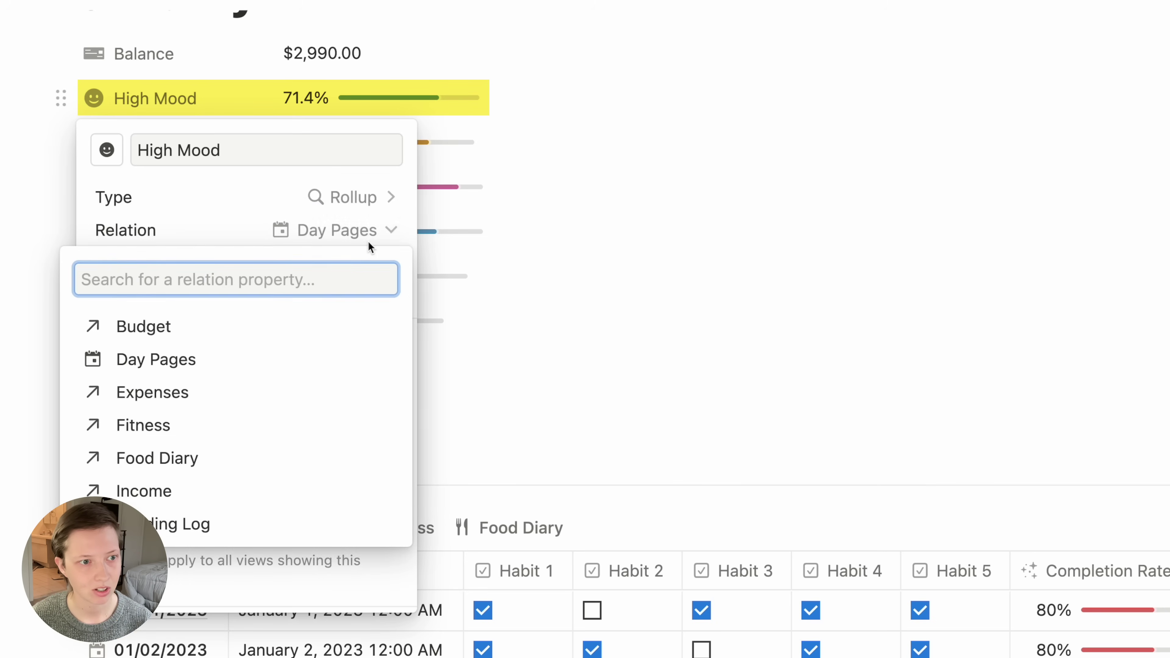
left_click(369, 244)
left_click(364, 268)
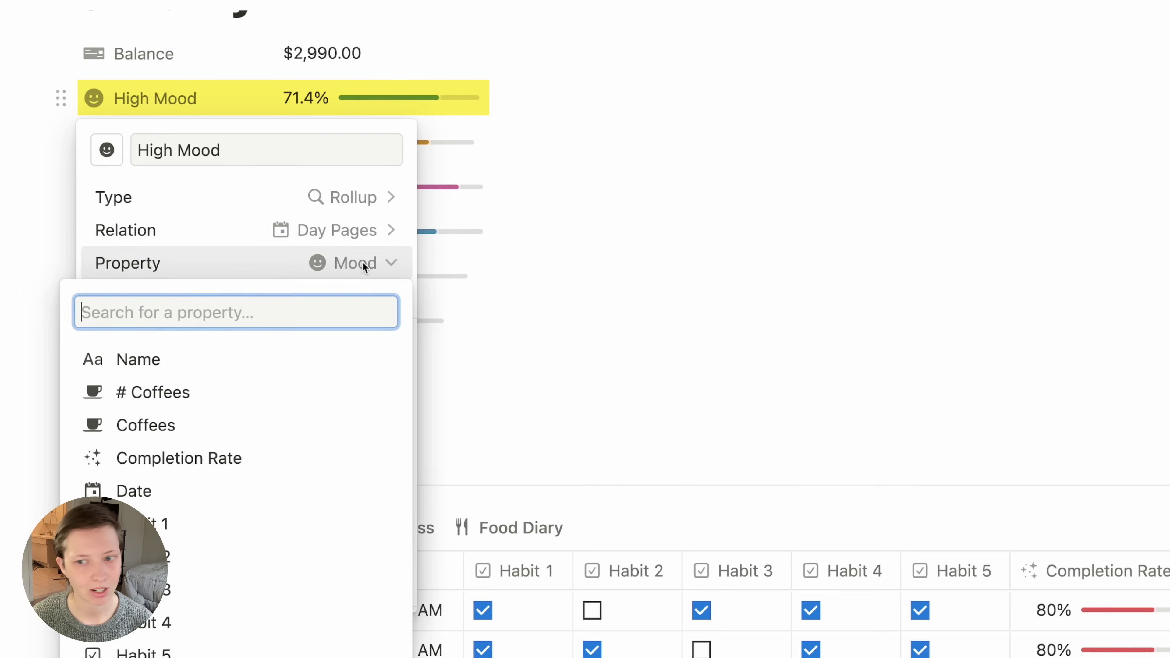
left_click(341, 228)
- Set the High Mood rollup to calculate percent per group for To-do and show it as a bar
left_click(350, 311)
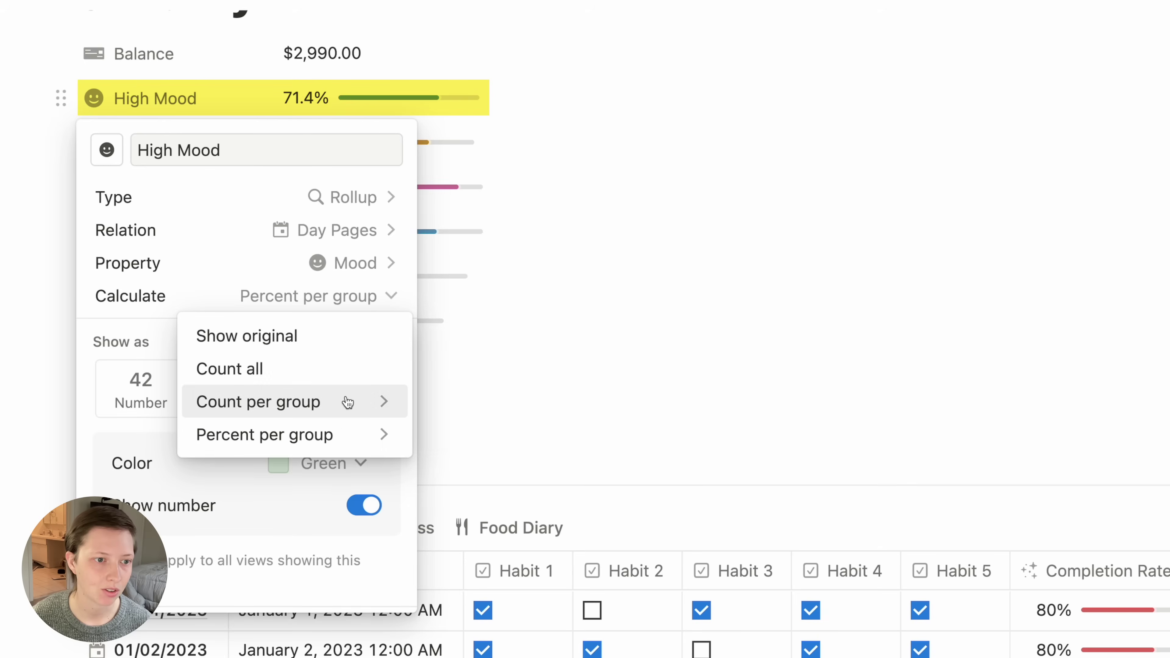
mouse_move(337, 439)
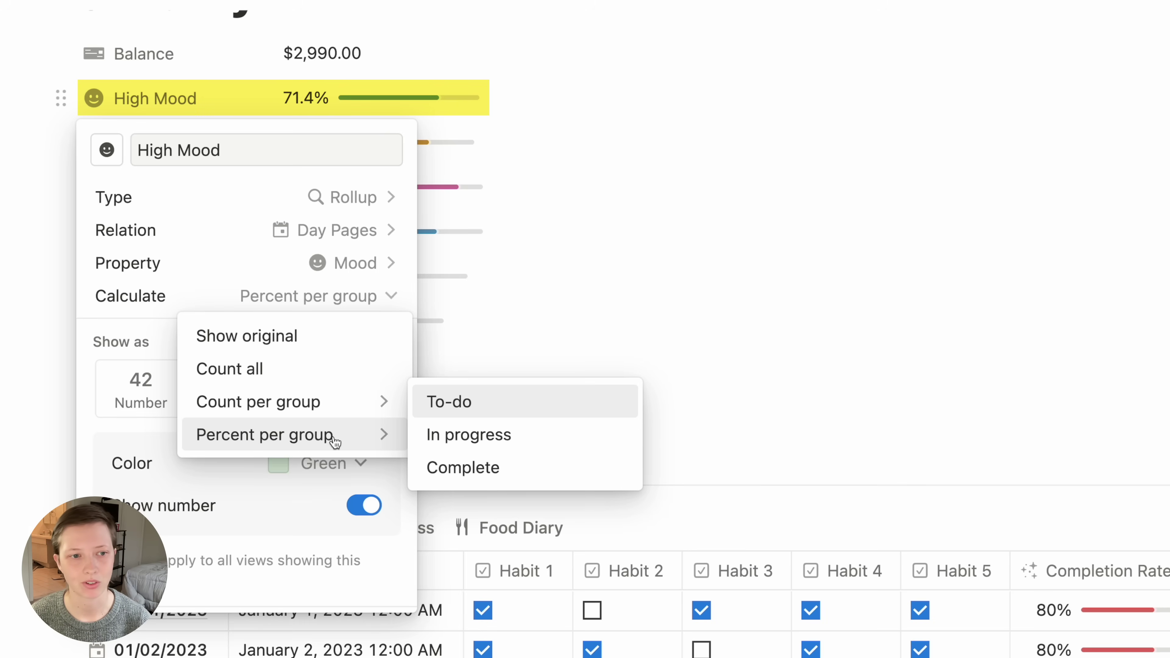
mouse_move(376, 402)
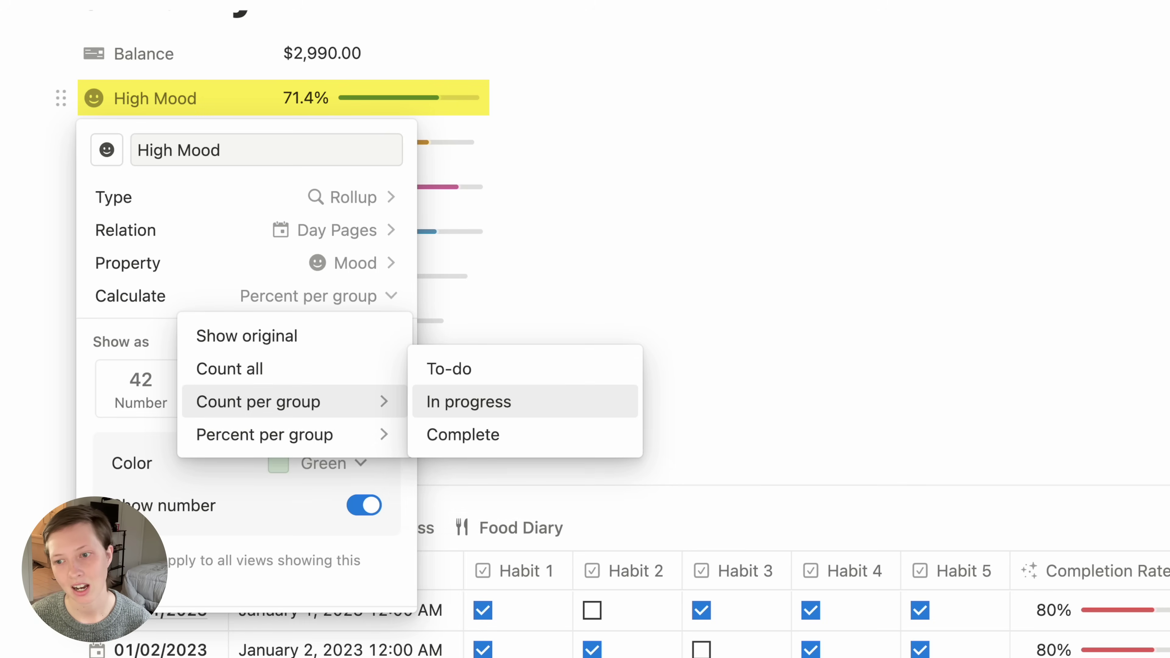
mouse_move(279, 434)
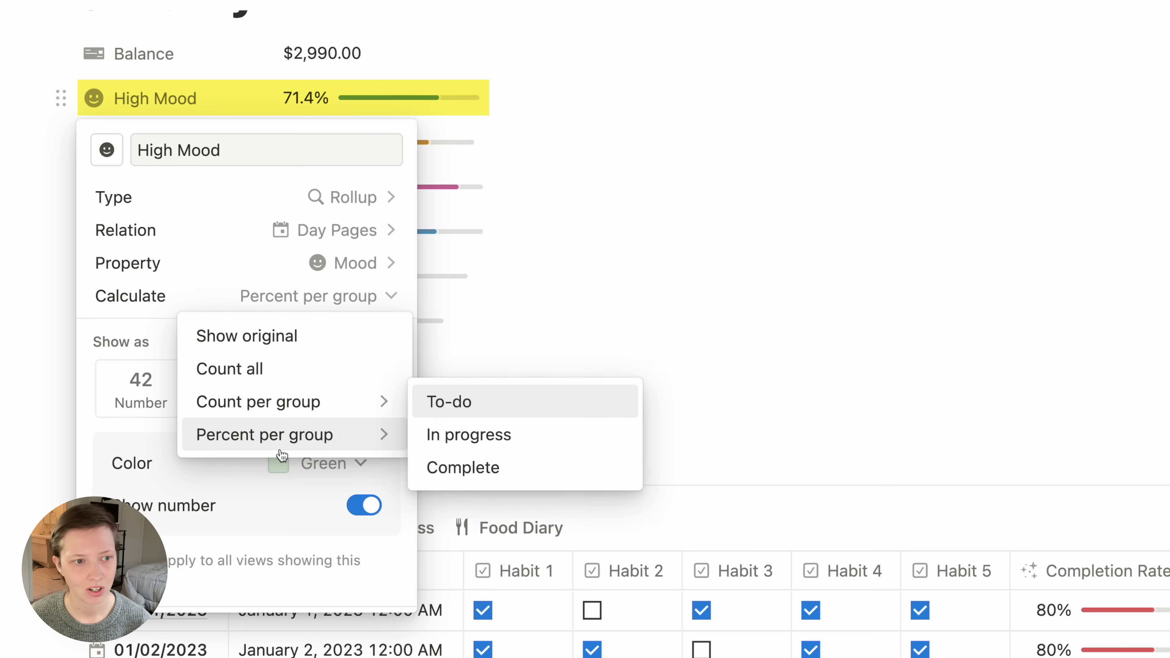
left_click(460, 404)
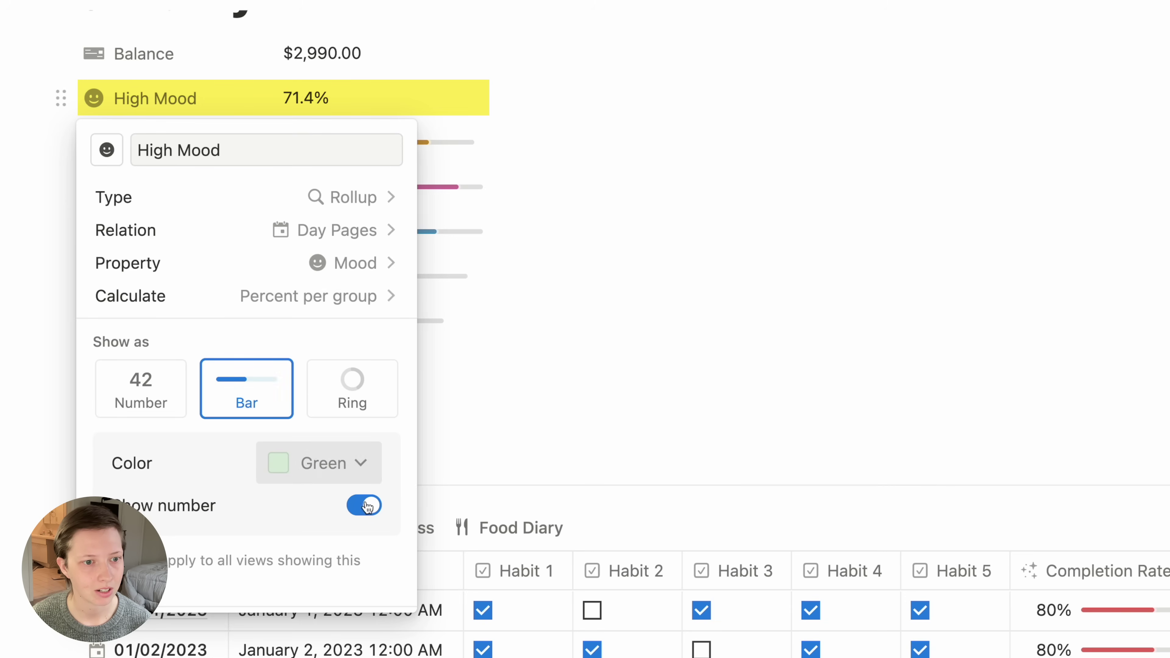
left_click(234, 383)
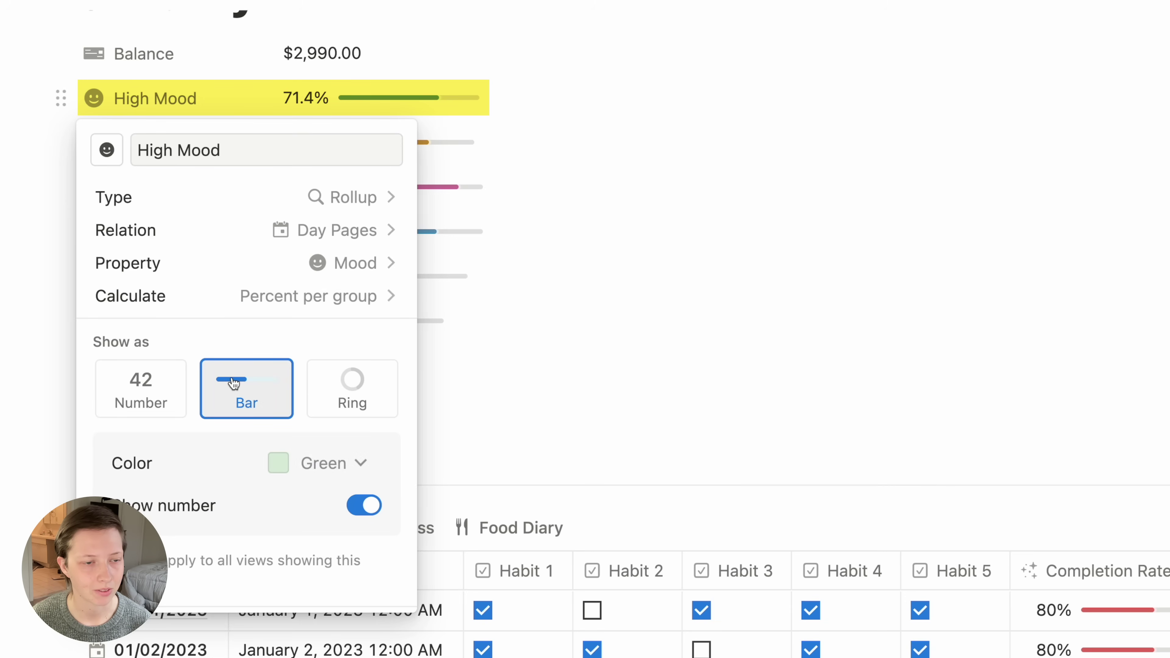
key("Escape")
- View the settings of January's Coffee Intake rollup, including its property choice
left_click(178, 157)
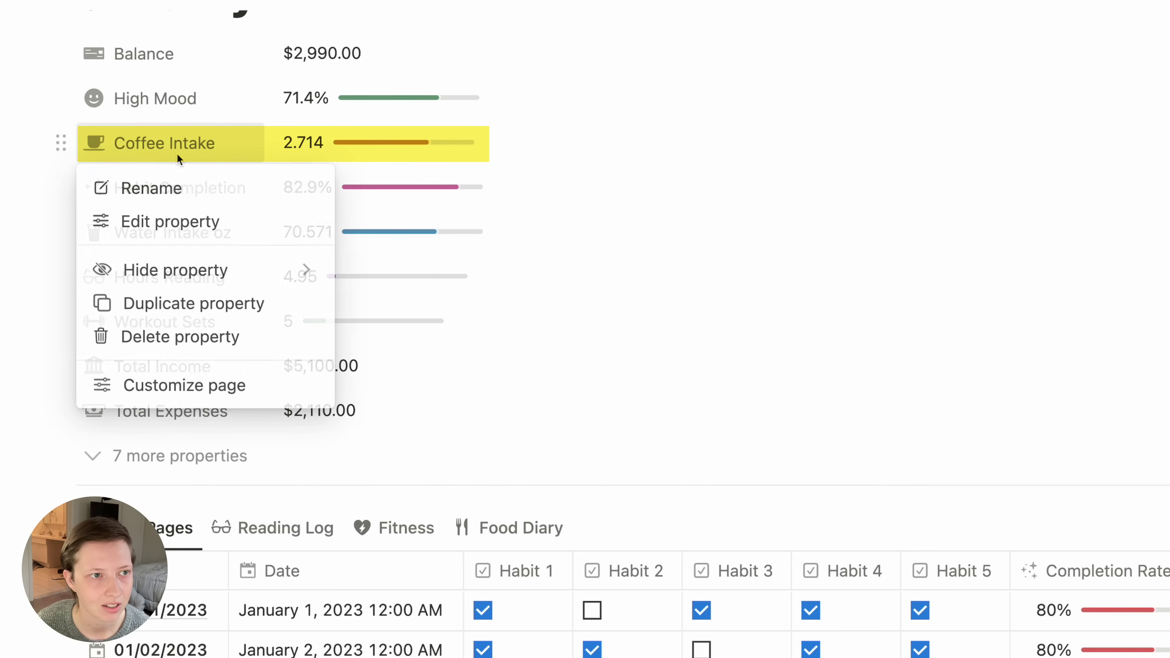
left_click(215, 227)
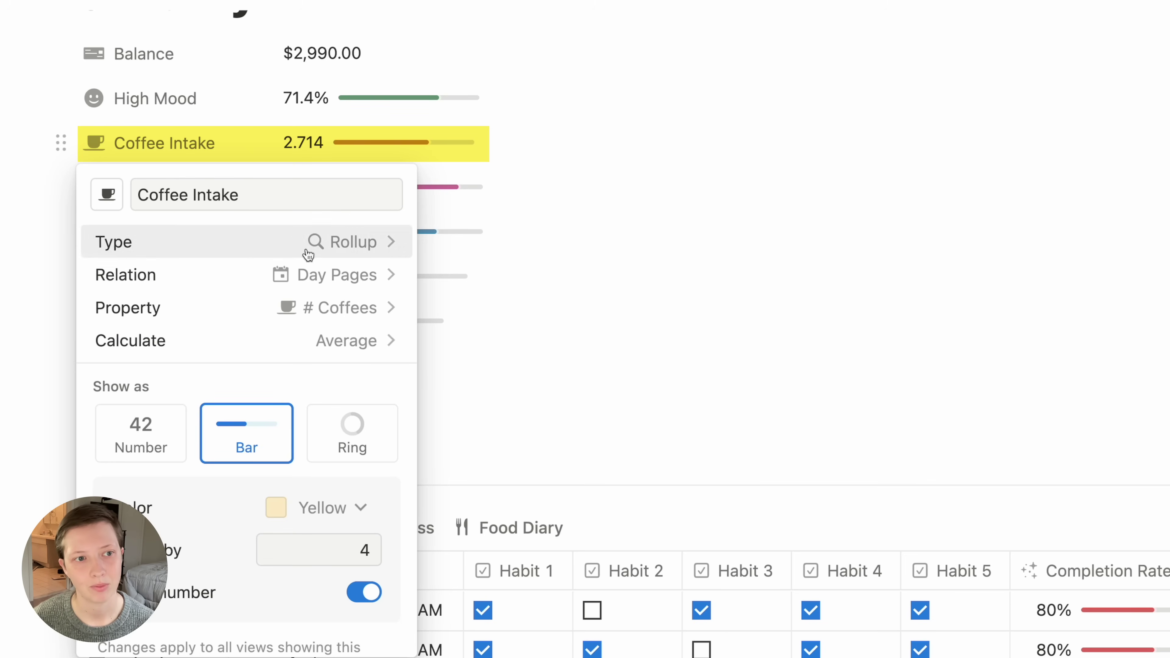
left_click(378, 322)
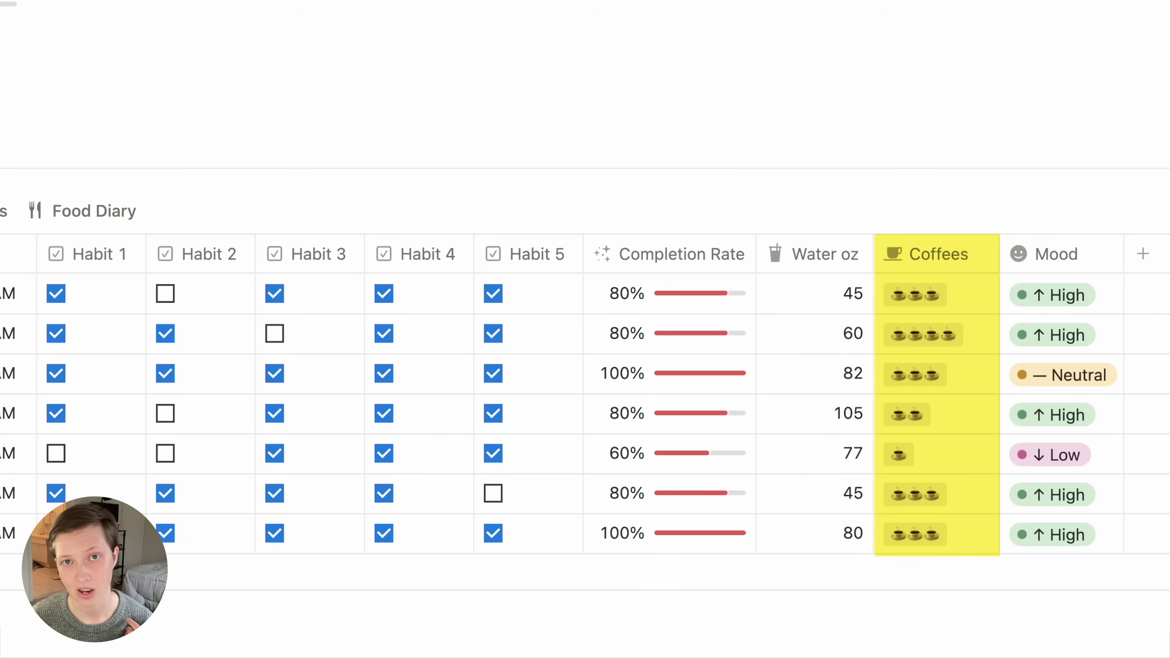
- Open the 01/01/2023 day page, reveal its two hidden properties to view # Coffees, and close the page
left_click(108, 446)
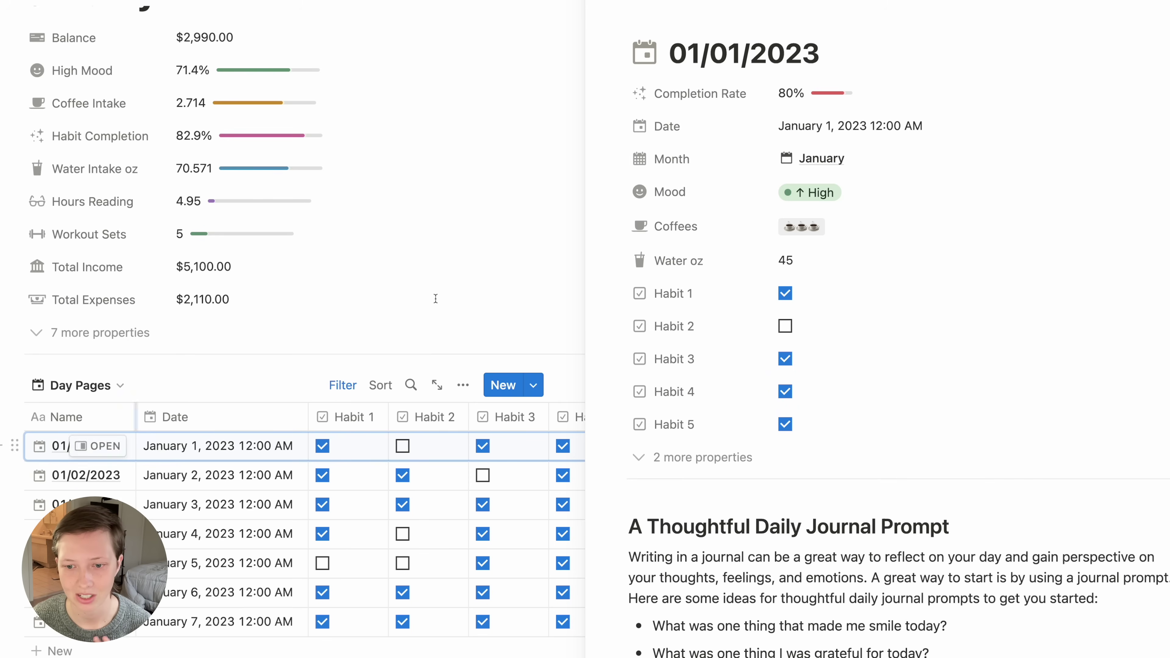
left_click(701, 456)
scroll(701, 450, "down", 1)
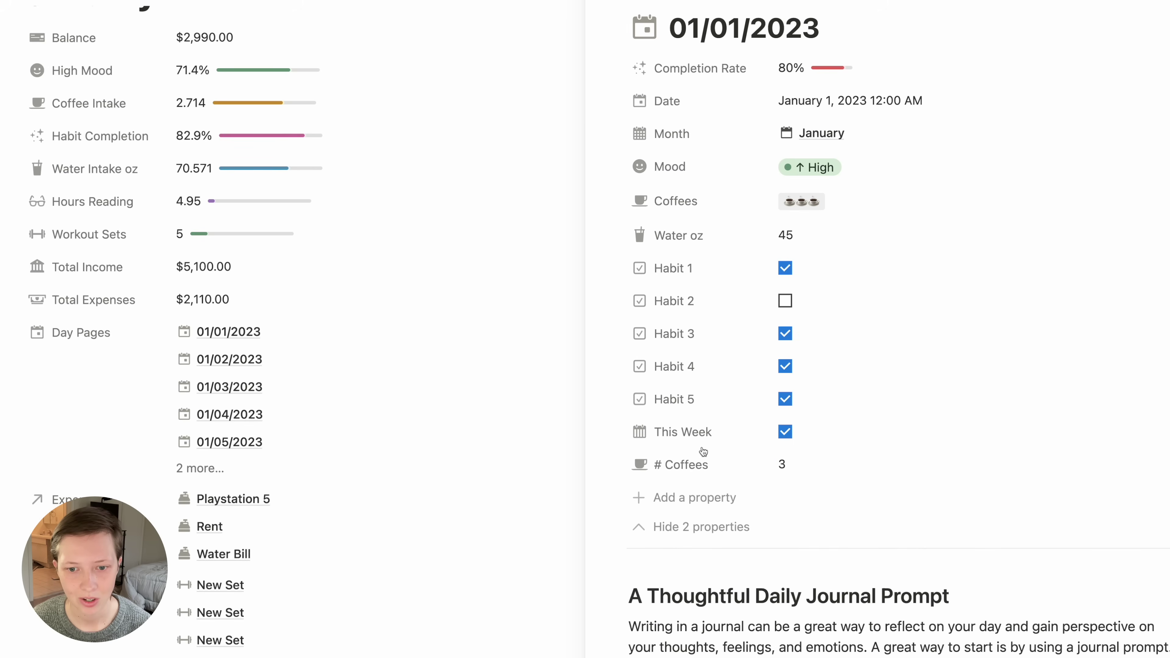
left_click(885, 492)
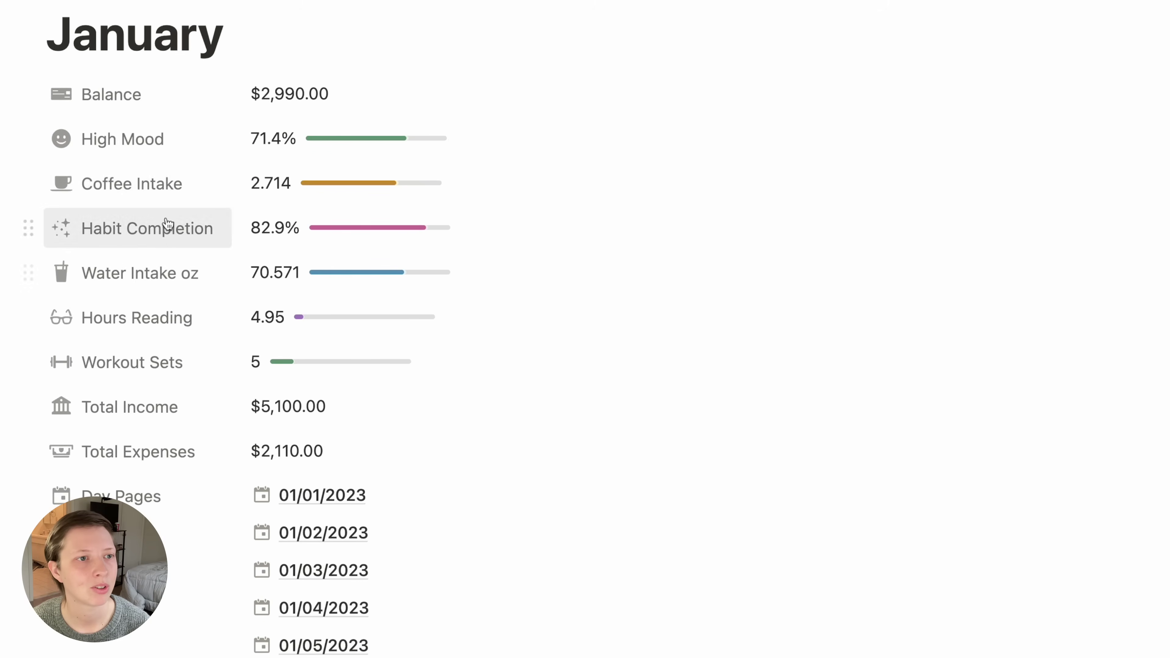
- Check the property choices and calculation options of the Coffee Intake rollup without changing them
left_click(179, 179)
left_click(141, 261)
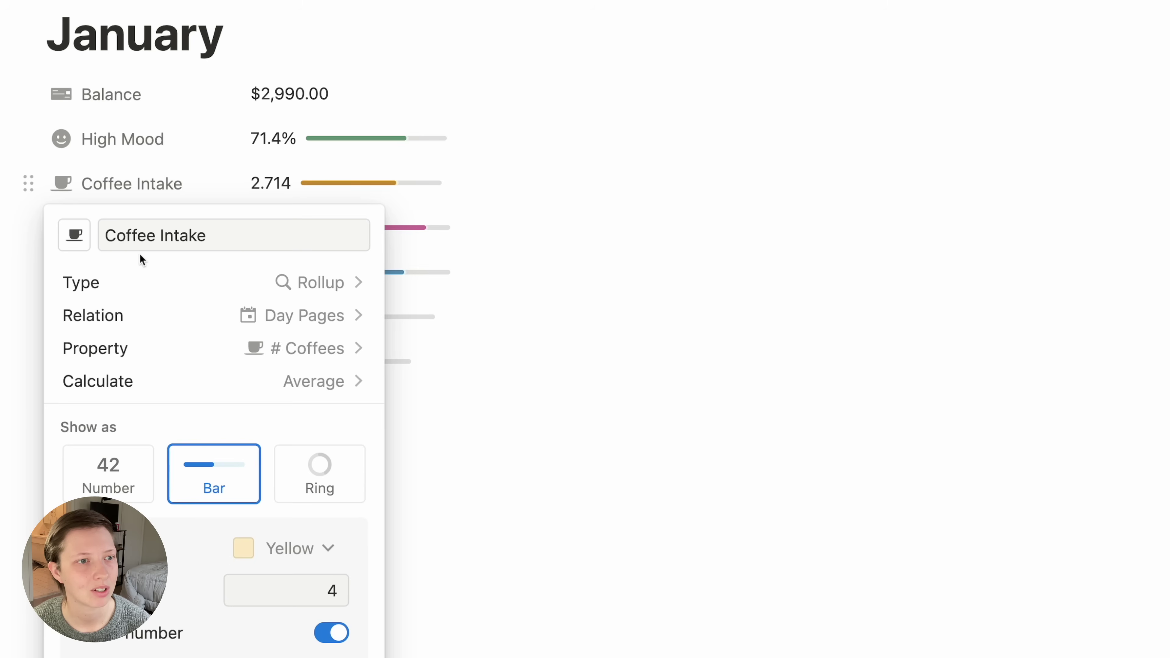
left_click(294, 355)
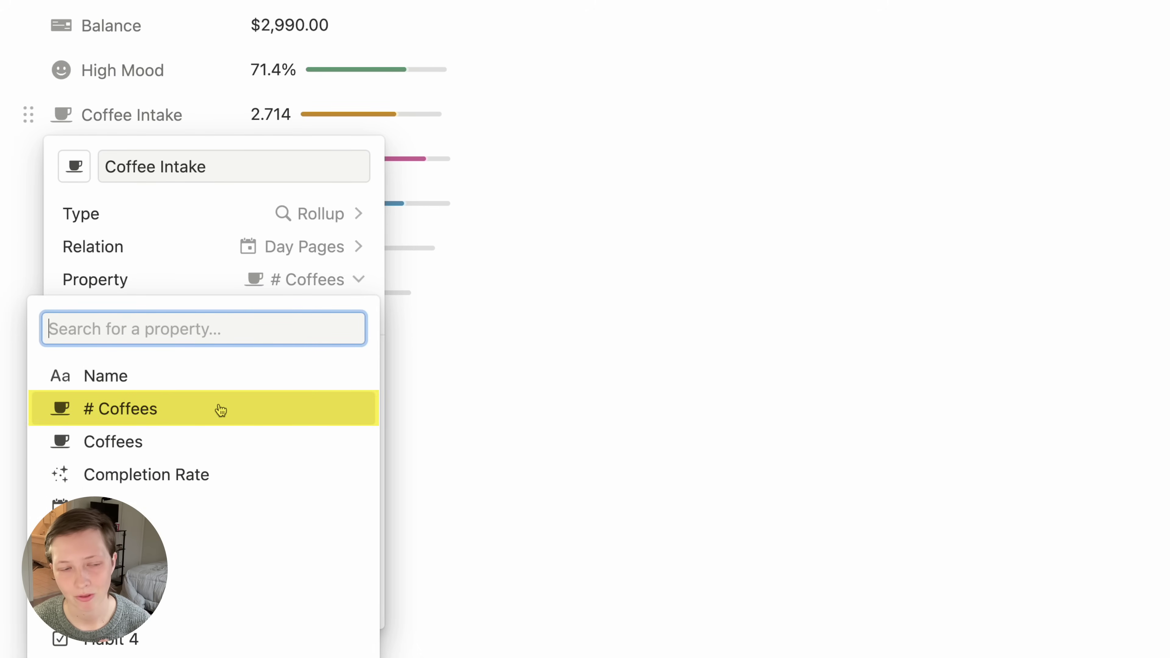
left_click(156, 213)
left_click(236, 308)
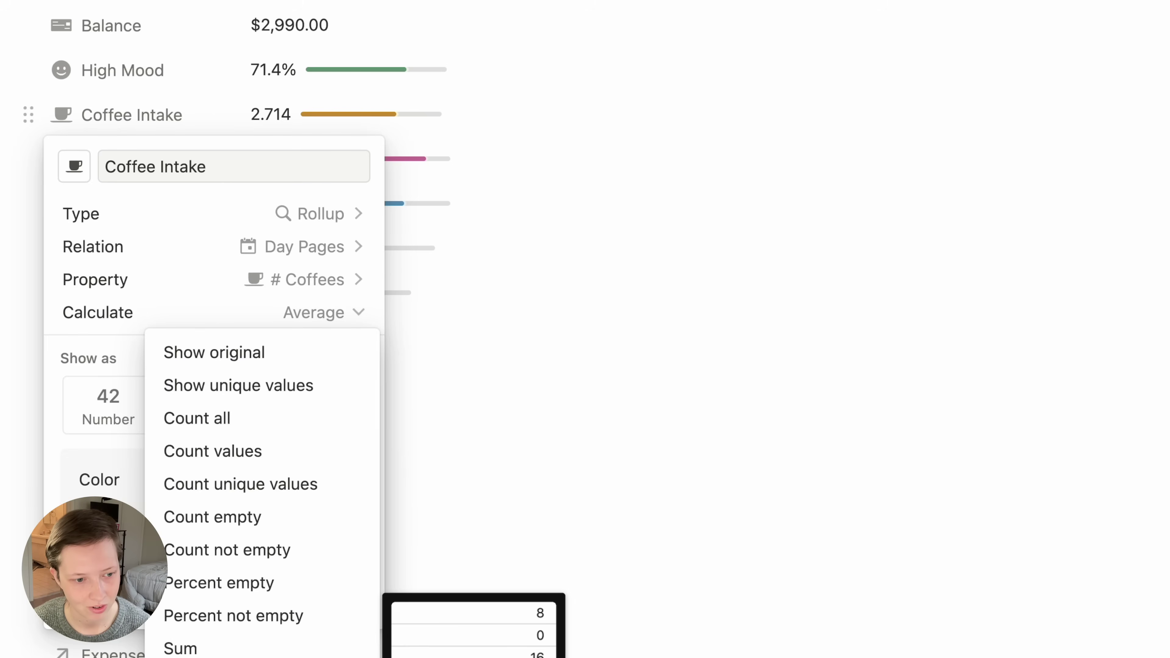
left_click(433, 311)
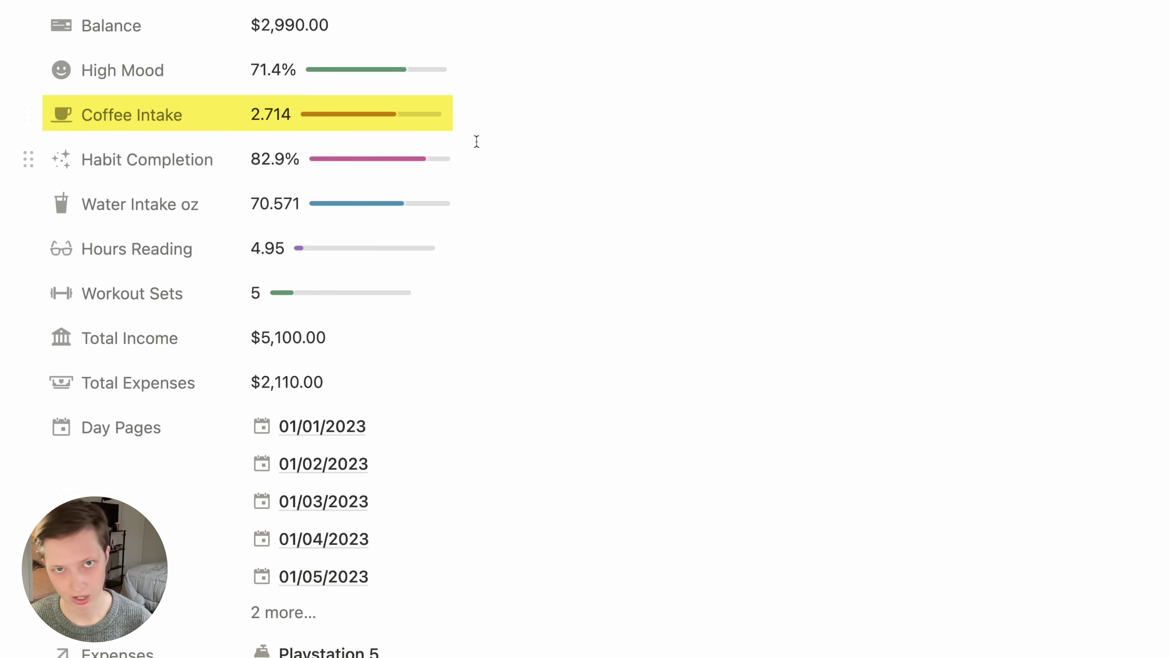
- Check how the Coffee Intake bar is displayed, including its color and Divide by value
left_click(150, 118)
left_click(159, 194)
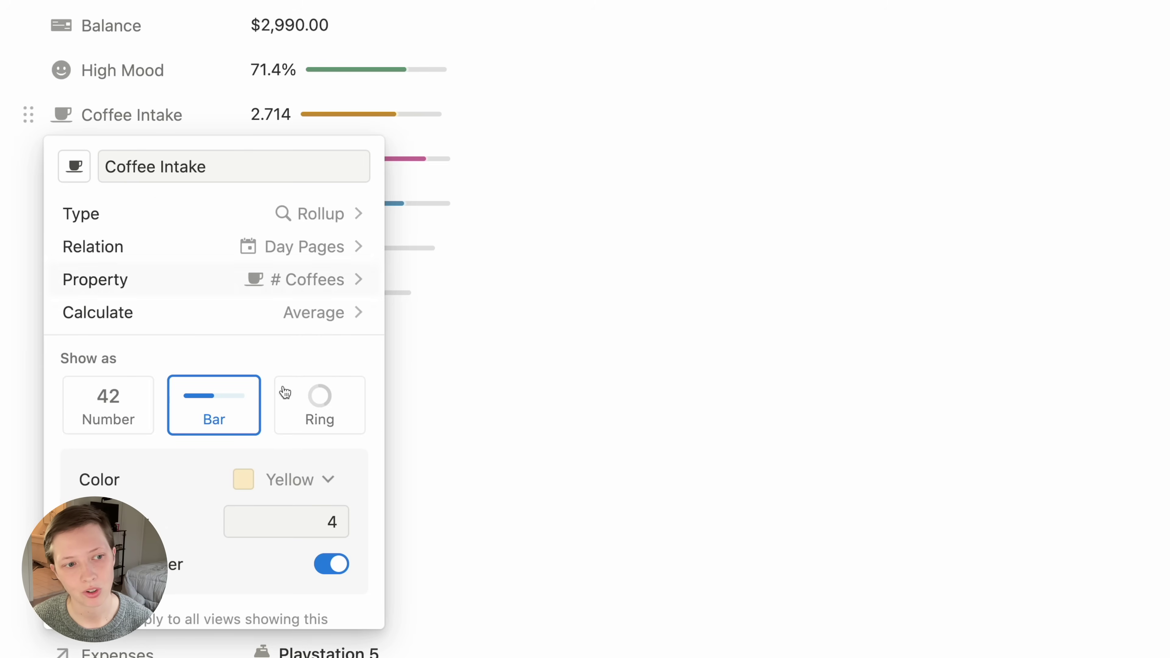
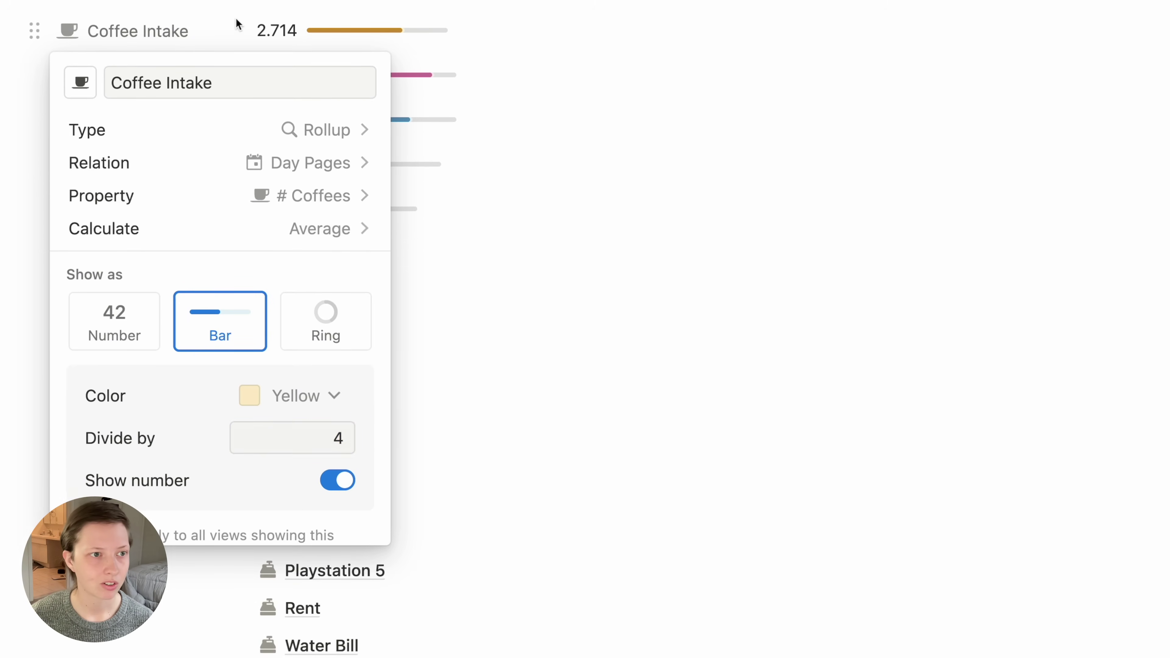
left_click(300, 26)
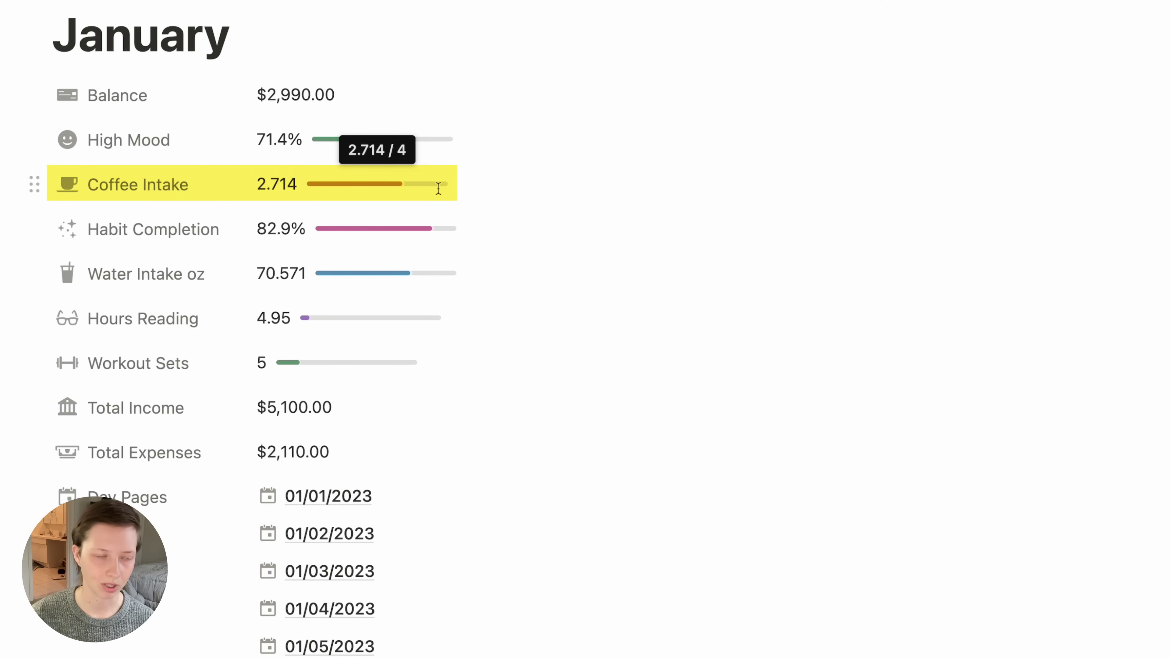
- Compare January's Habit Completion property with the Completion Rate column in the Day Pages table
left_click(179, 236)
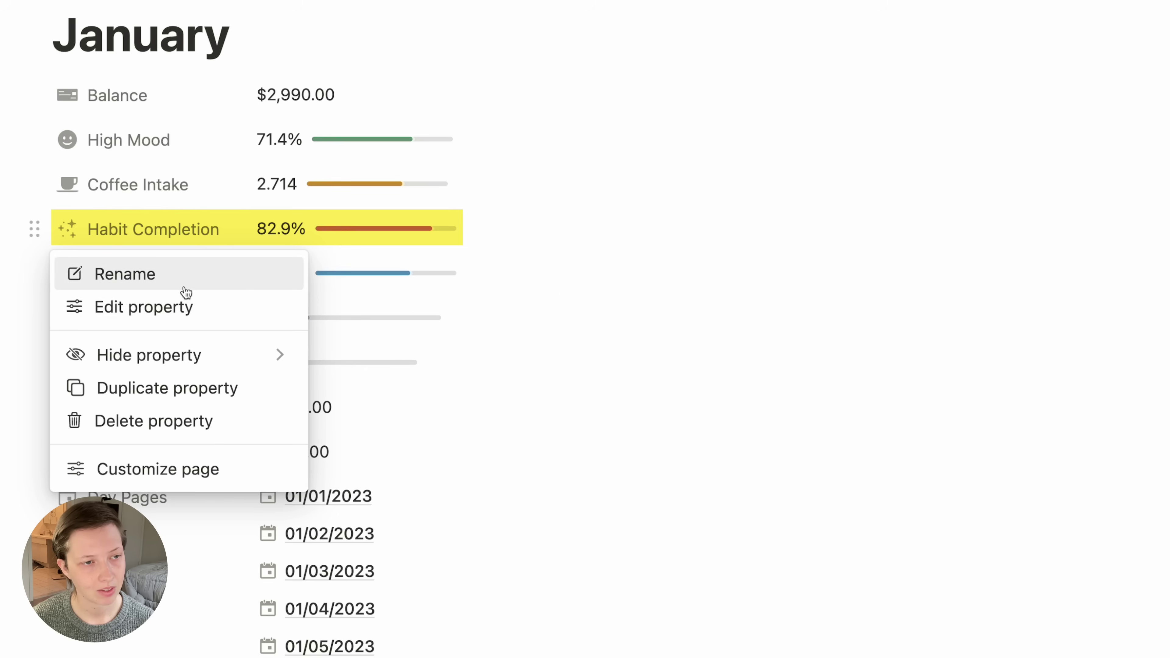
left_click(324, 191)
scroll(324, 190, "down", 10)
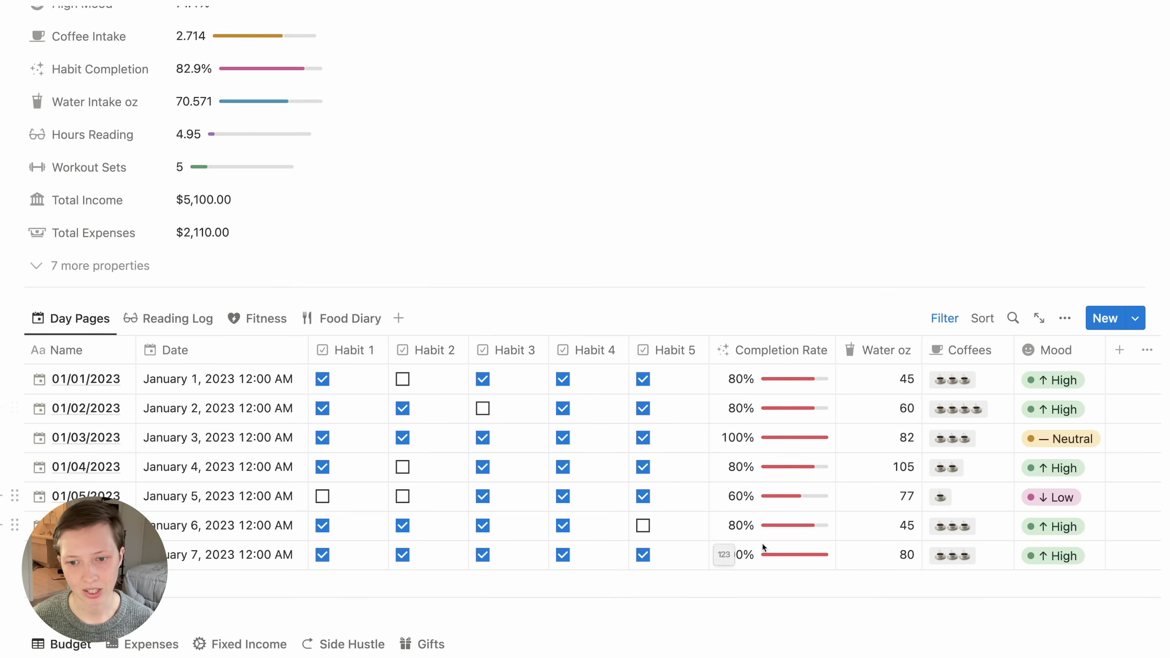
left_click(779, 467)
key("Escape")
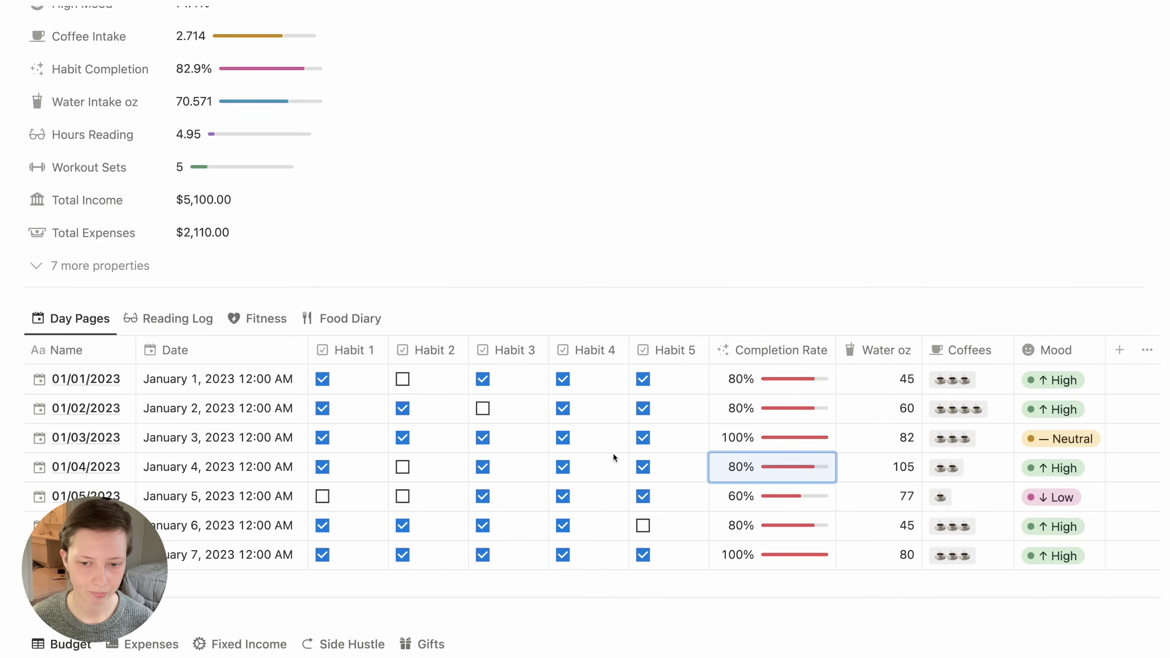
- Review the Habit Completion rollup's property choices and pick Average as its calculation
scroll(686, 305, "up", 5)
scroll(686, 305, "up", 1)
scroll(686, 305, "down", 3)
left_click(63, 314)
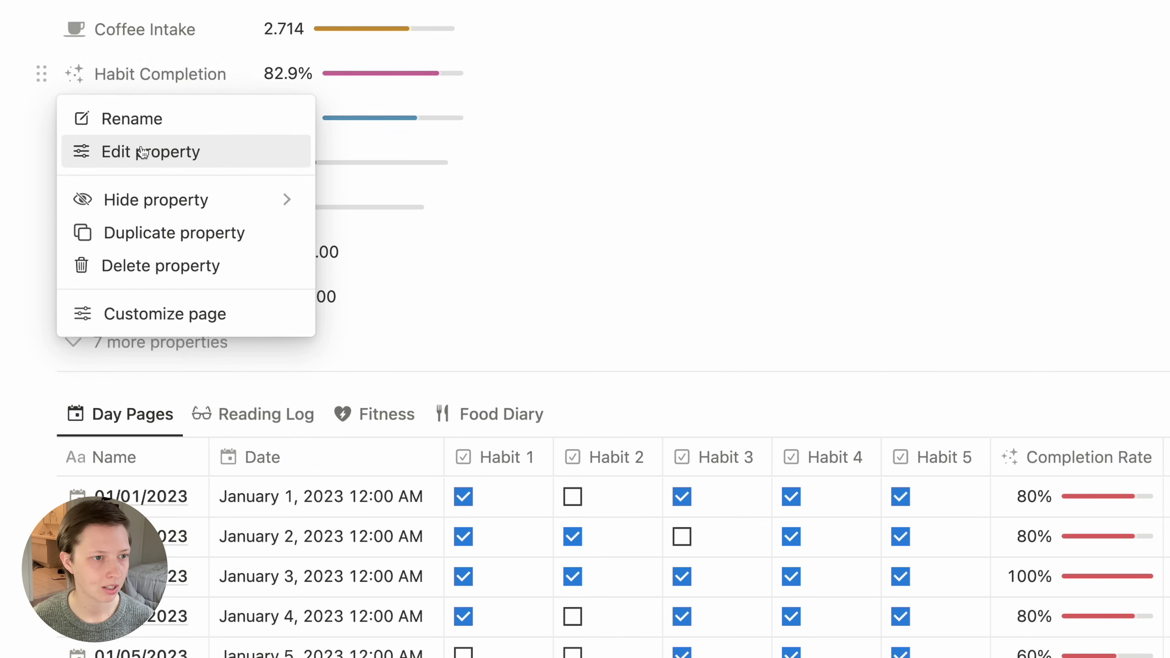
left_click(141, 147)
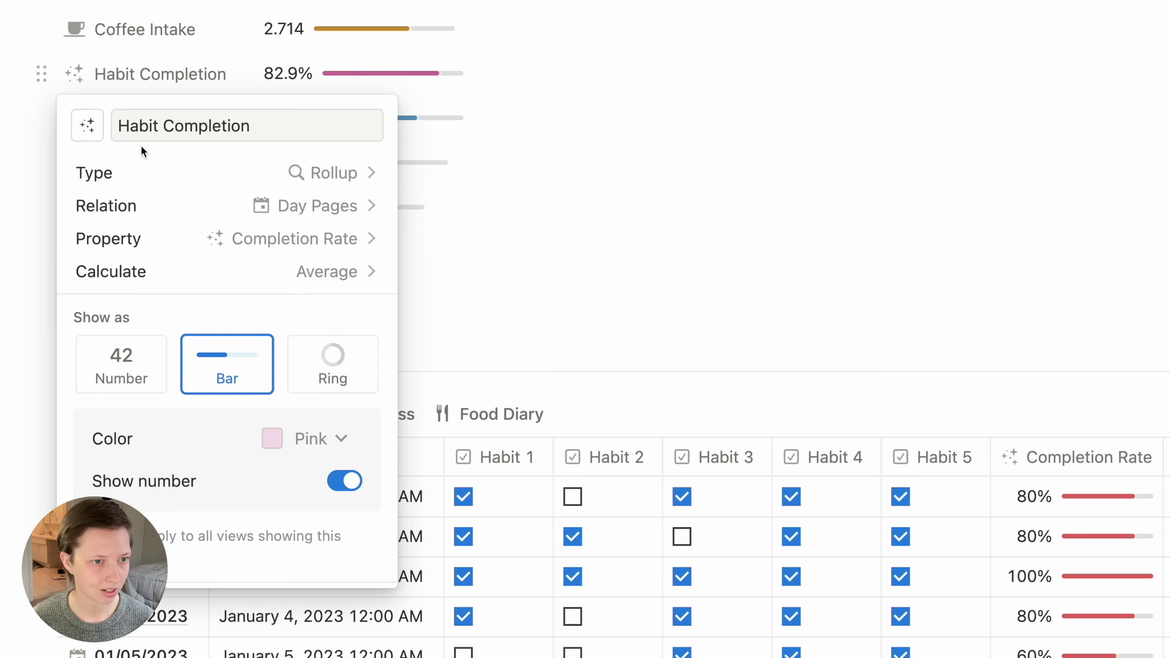
left_click(342, 240)
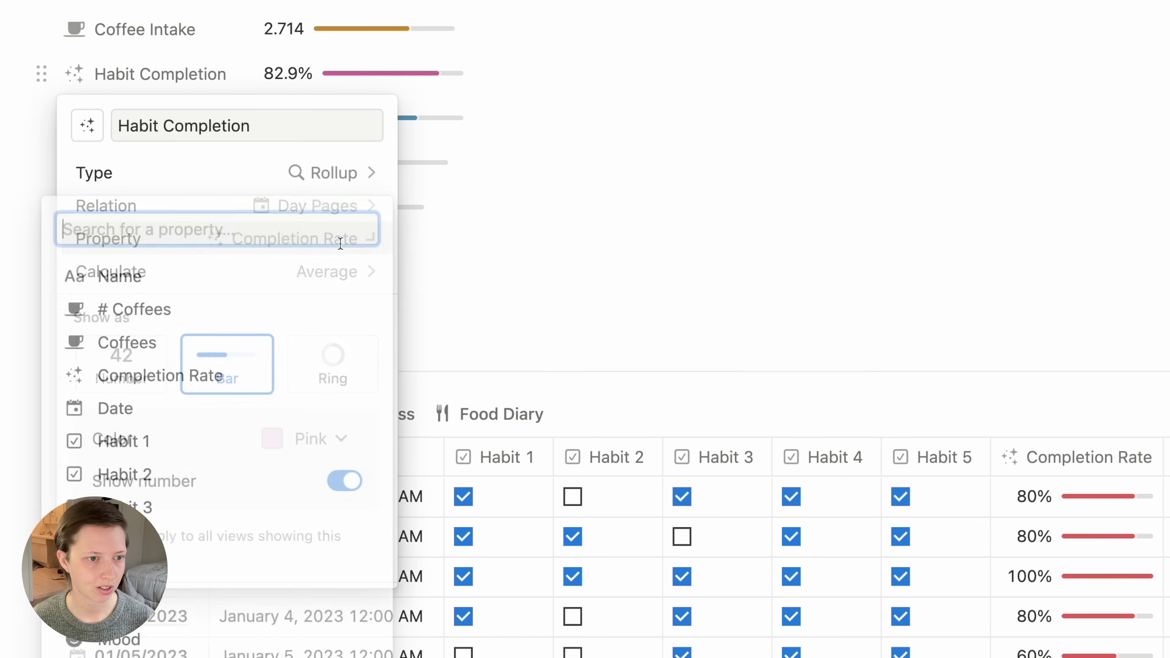
left_click(161, 149)
left_click(309, 266)
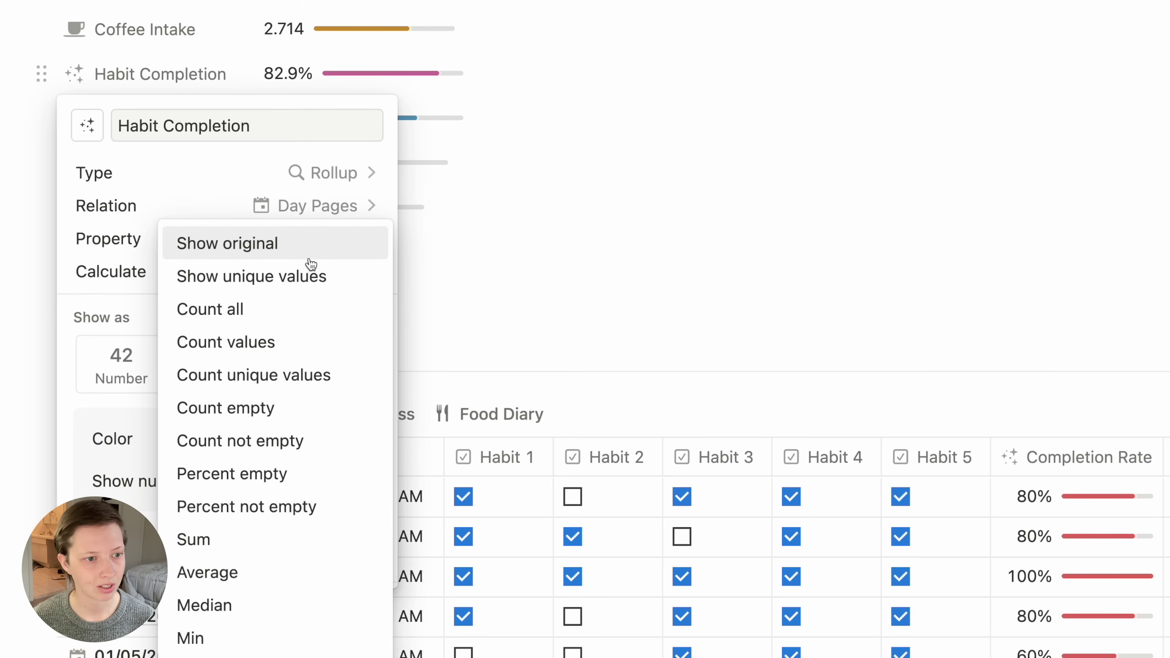
left_click(256, 579)
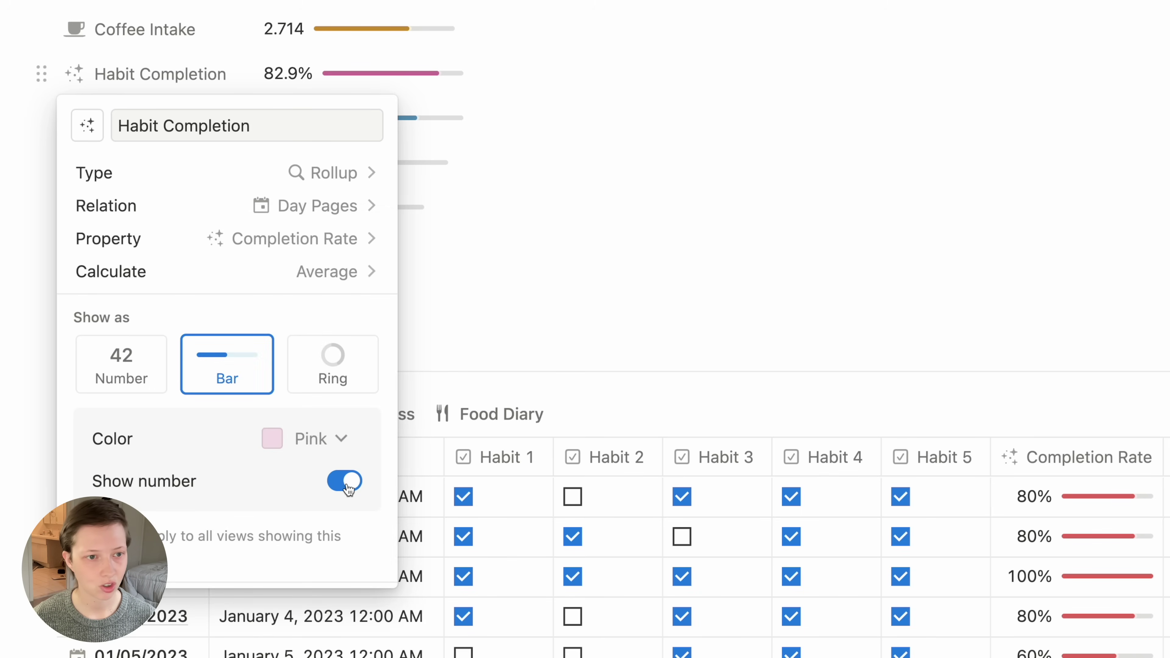
left_click(598, 243)
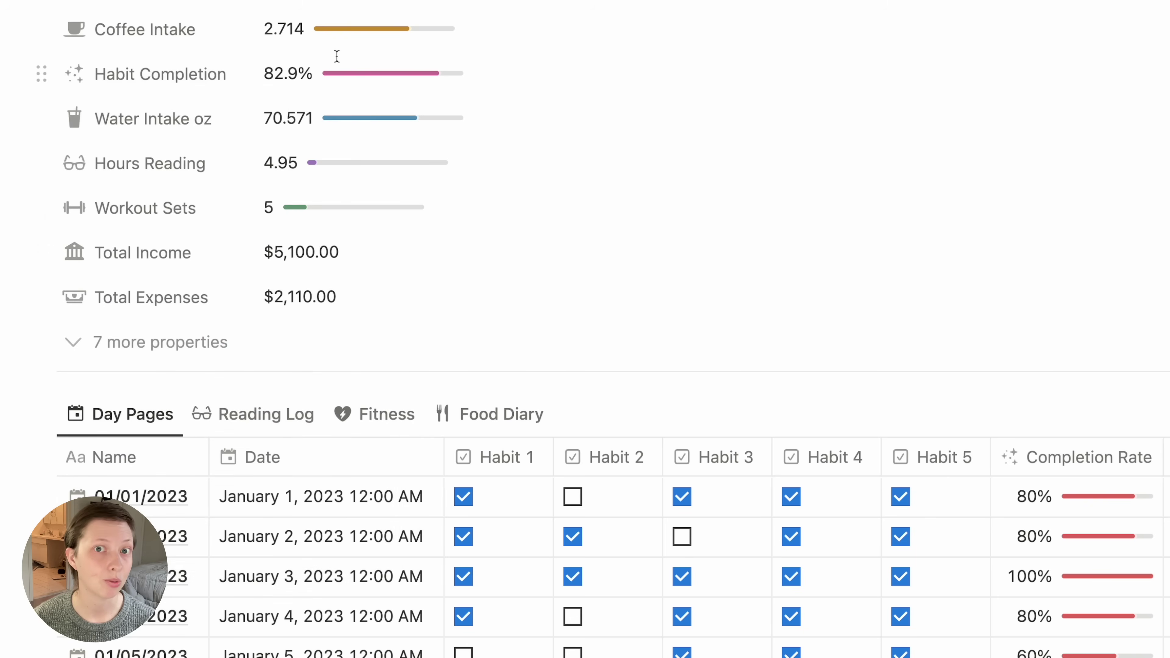
- Check the Water oz column in January's Day Pages table
scroll(336, 52, "down", 2)
scroll(264, 225, "down", 5)
scroll(248, 225, "right", 10)
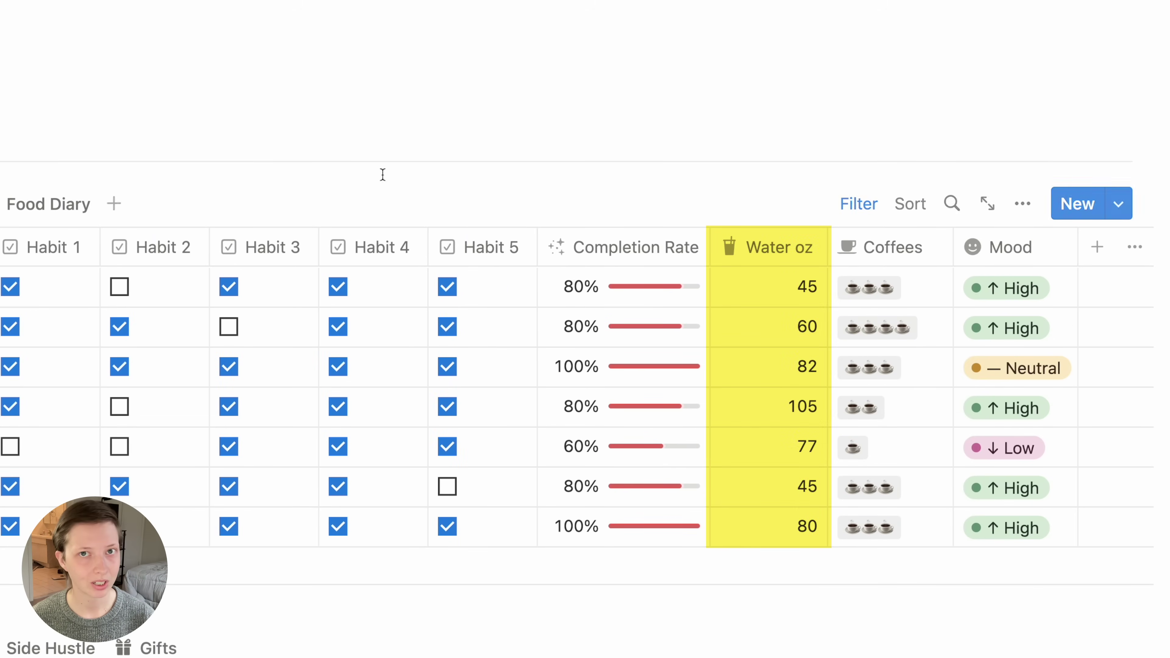
- Check the Water Intake oz rollup's relation, property and calculation options on the January page
scroll(316, 190, "up", 3)
scroll(687, 167, "left", 10)
left_click(130, 40)
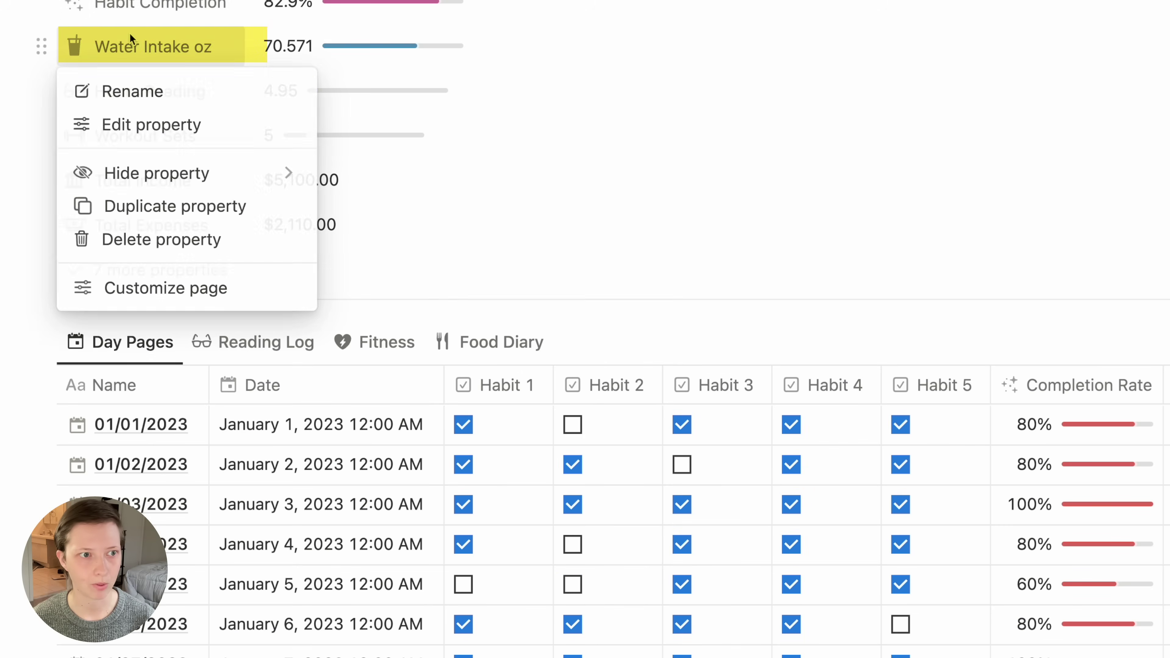
left_click(118, 126)
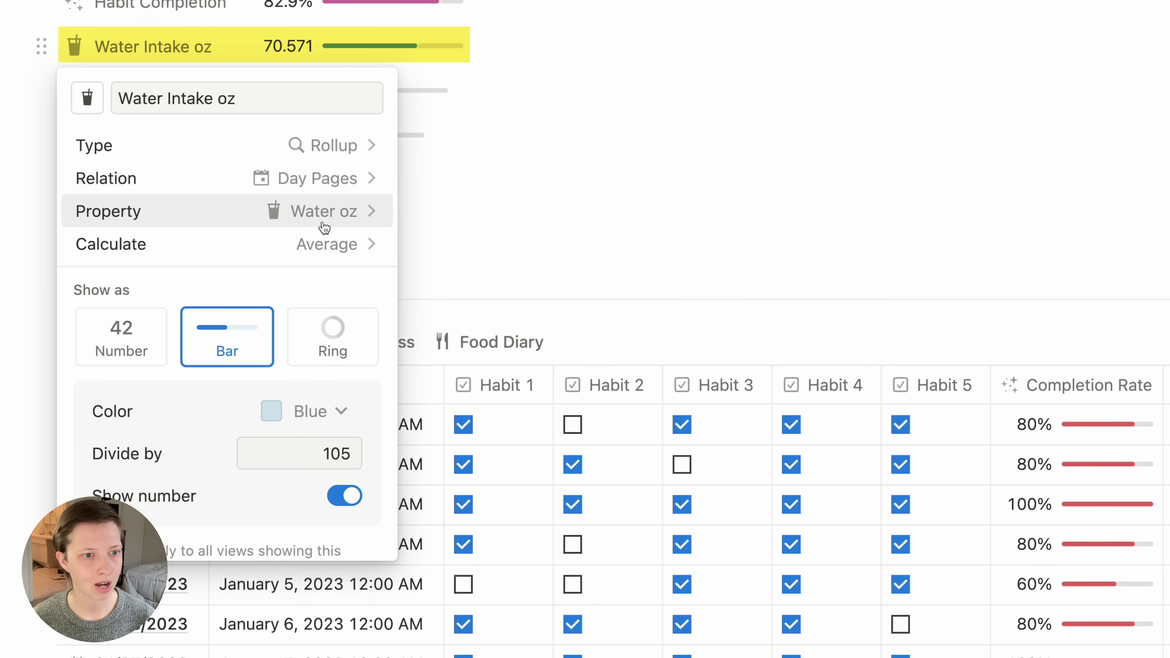
left_click(335, 251)
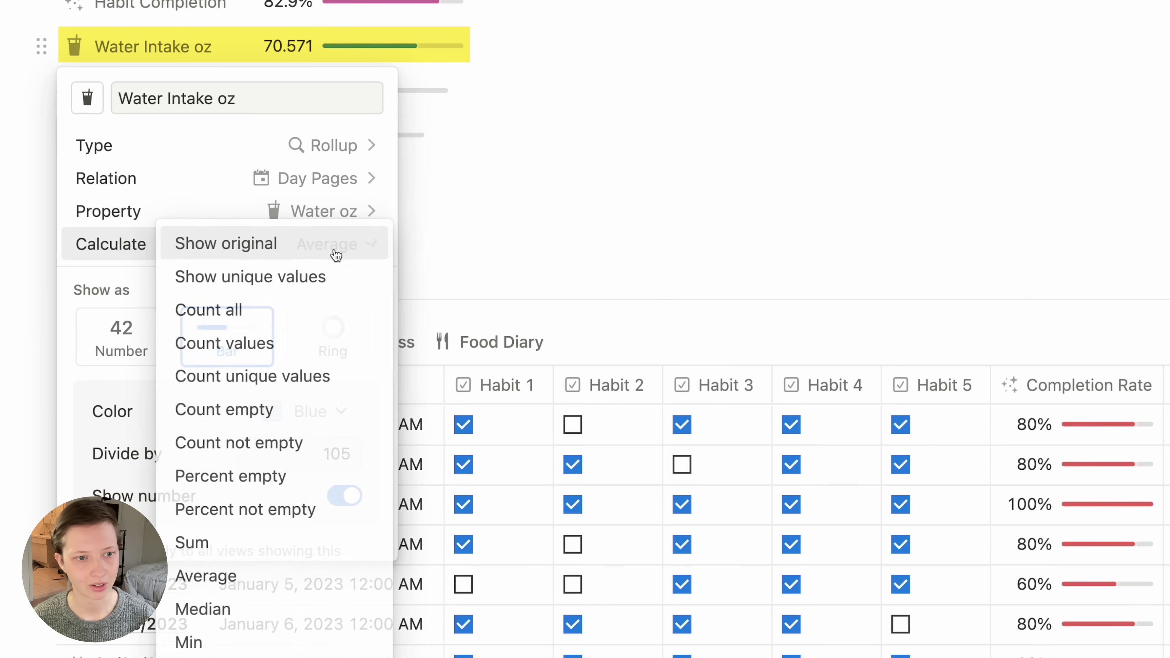
left_click(141, 146)
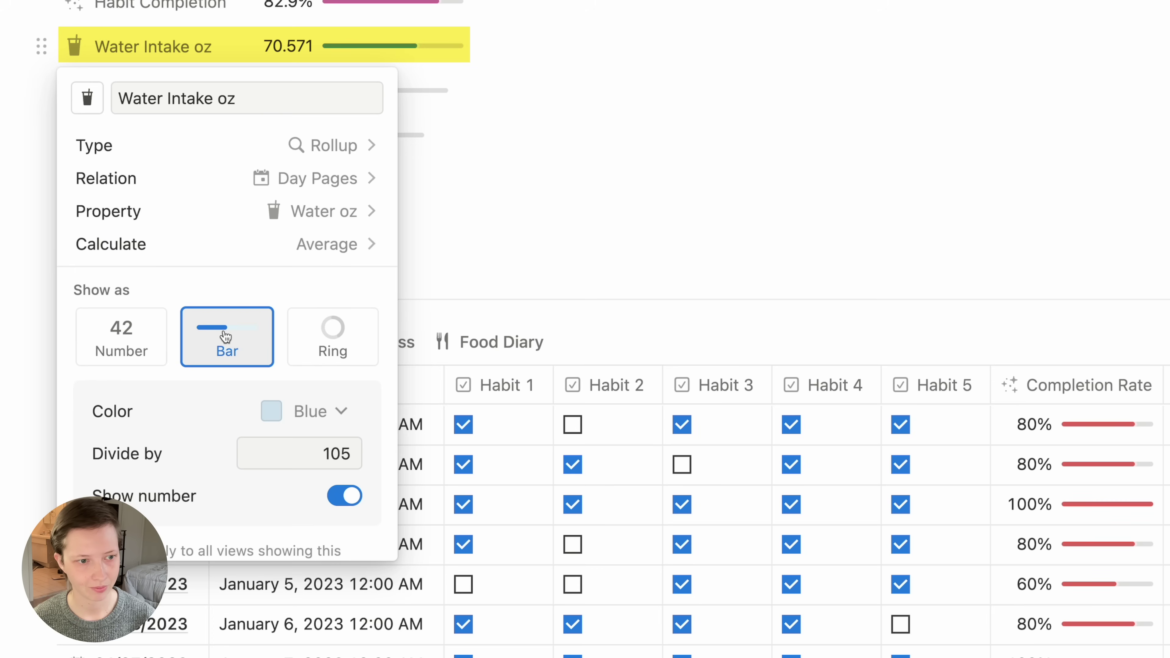
- Check the Divide by value of the Water Intake oz bar and close the property settings
scroll(312, 423, "down", 2)
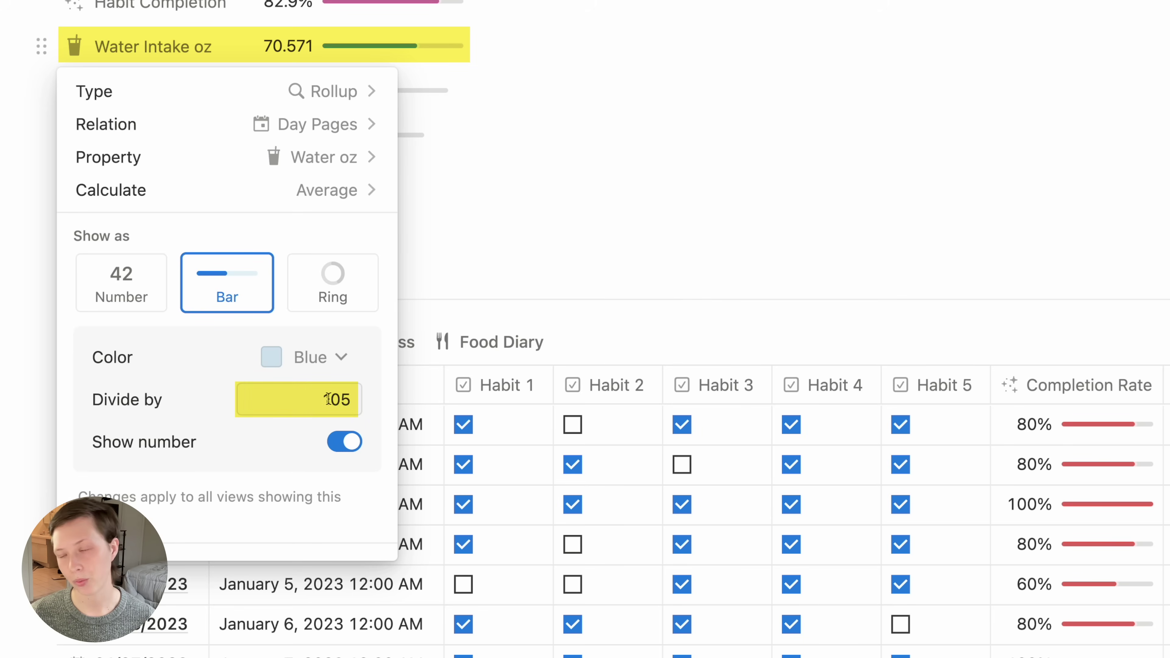
double_click(346, 405)
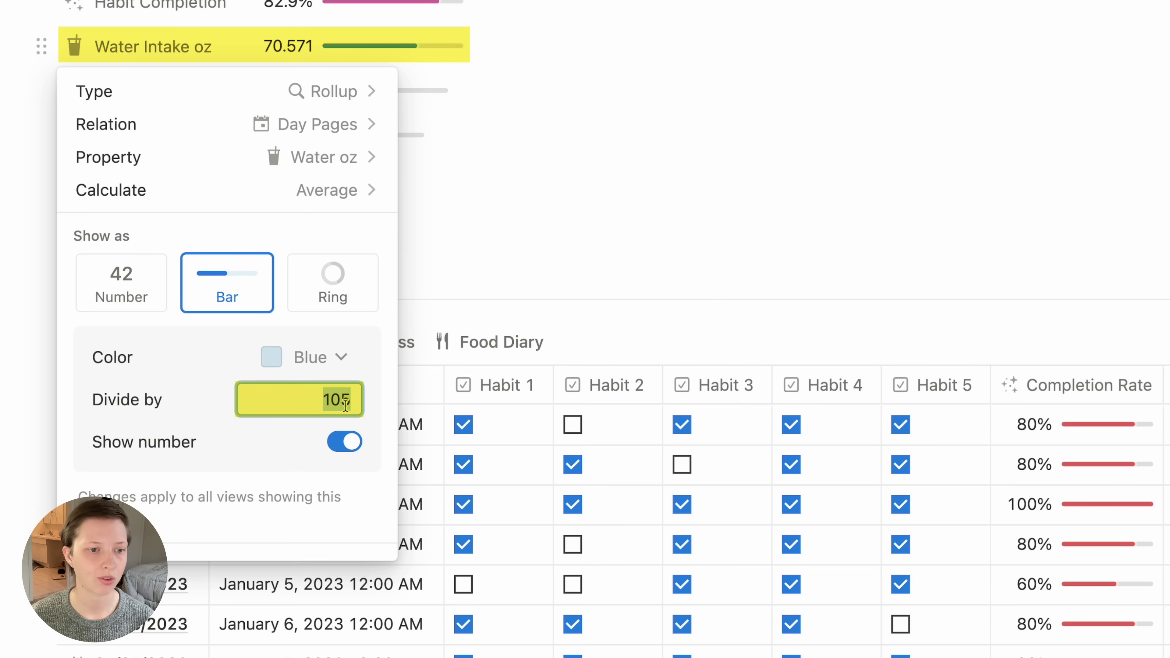
left_click(280, 397)
left_click(722, 121)
- Show January's Reading Log view and check the Hours Reading rollup's settings, including its calculation and Divide by value
scroll(136, 97, "down", 2)
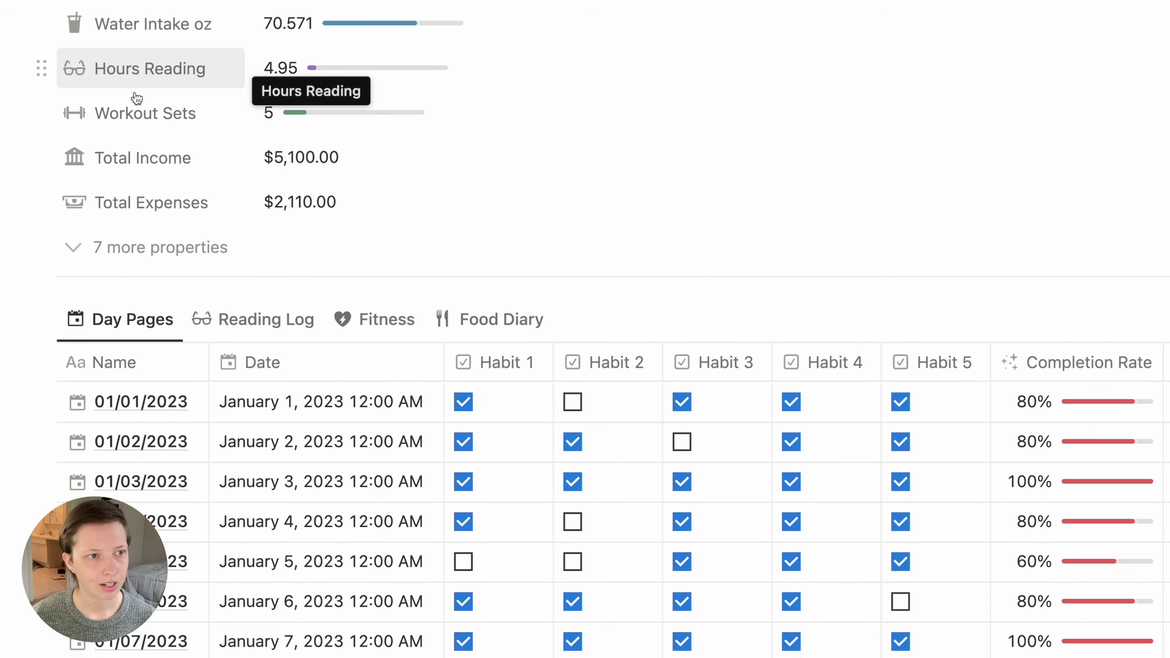
left_click(240, 312)
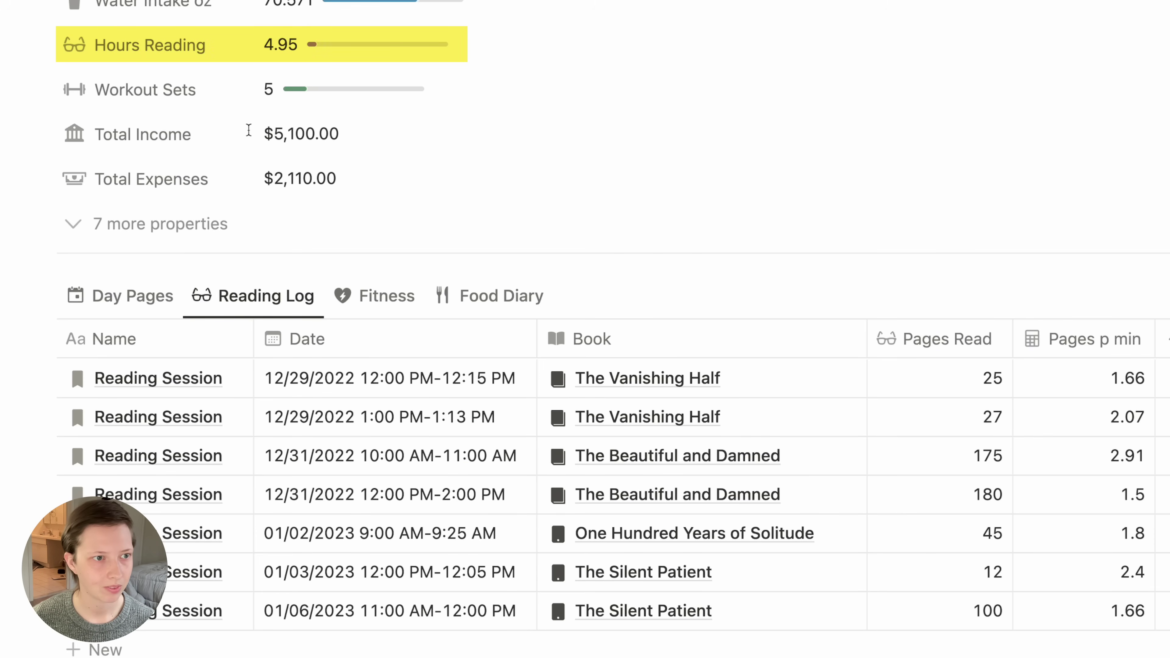
left_click(157, 61)
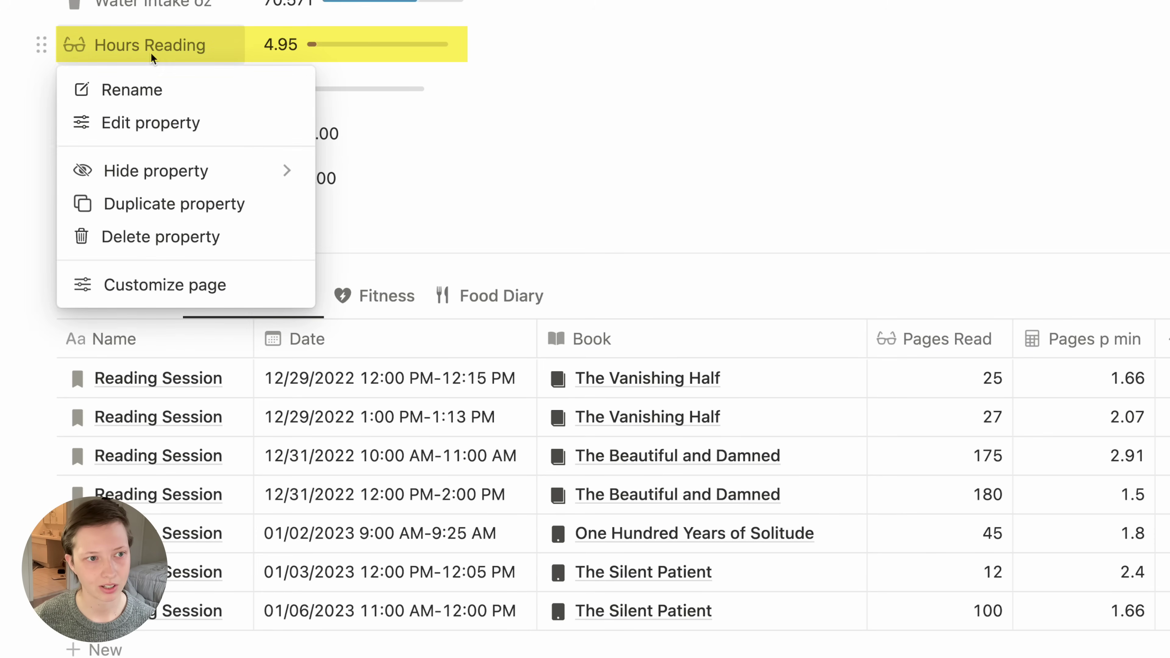
left_click(180, 118)
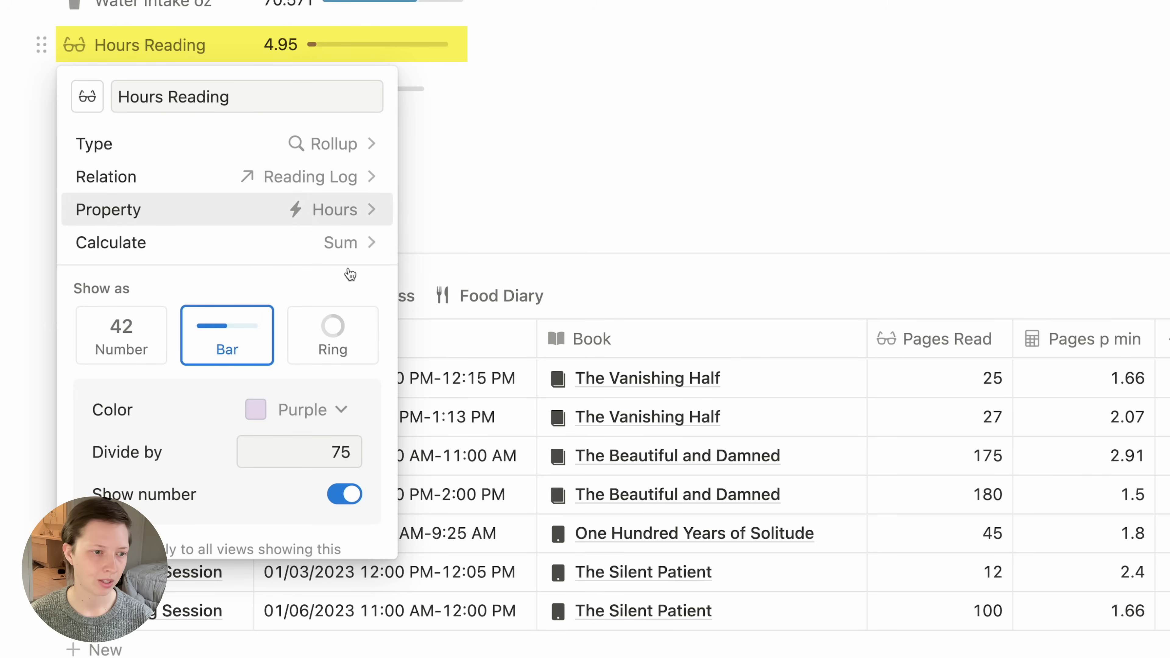
double_click(346, 452)
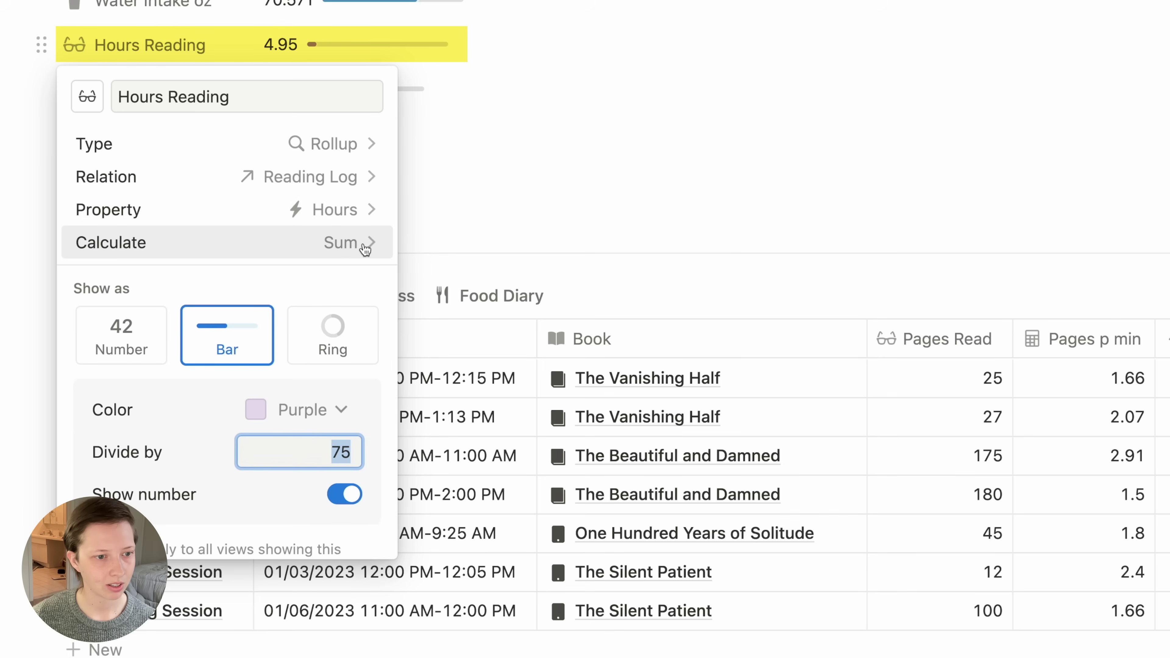
left_click(356, 449)
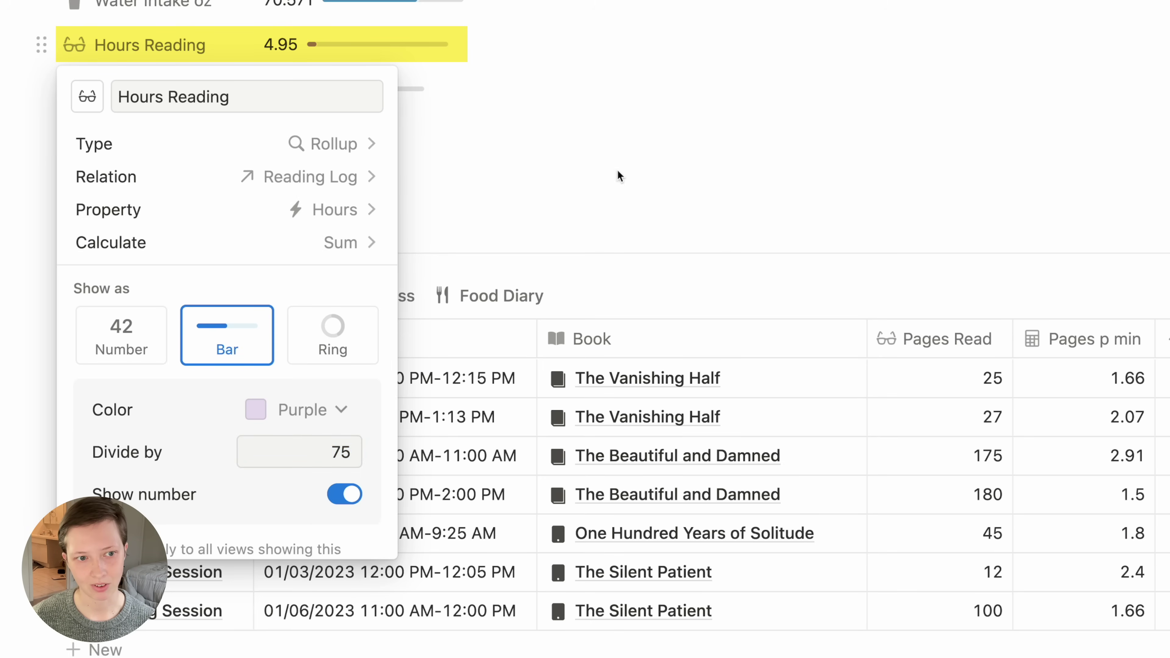
left_click(676, 61)
- Show January's Fitness view and open the Workout Sets rollup for editing
left_click(388, 295)
left_click(179, 69)
left_click(149, 49)
left_click(159, 85)
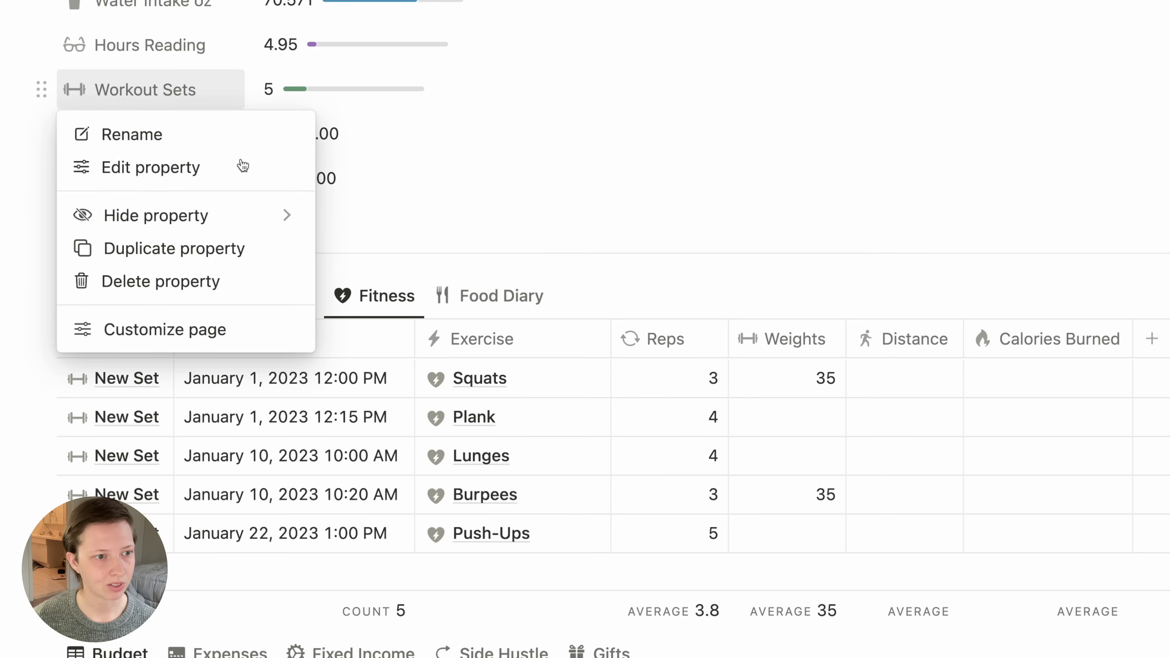
left_click(196, 168)
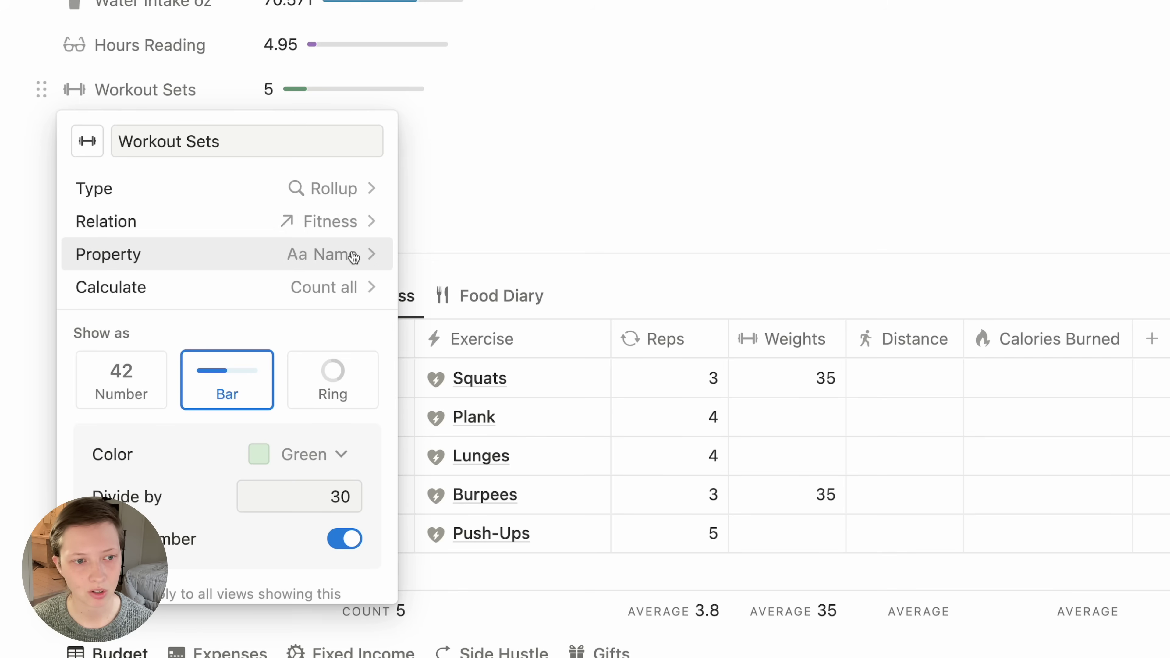
- Reselect Name as the Workout Sets rollup's property and set its calculation to Count all
left_click(354, 262)
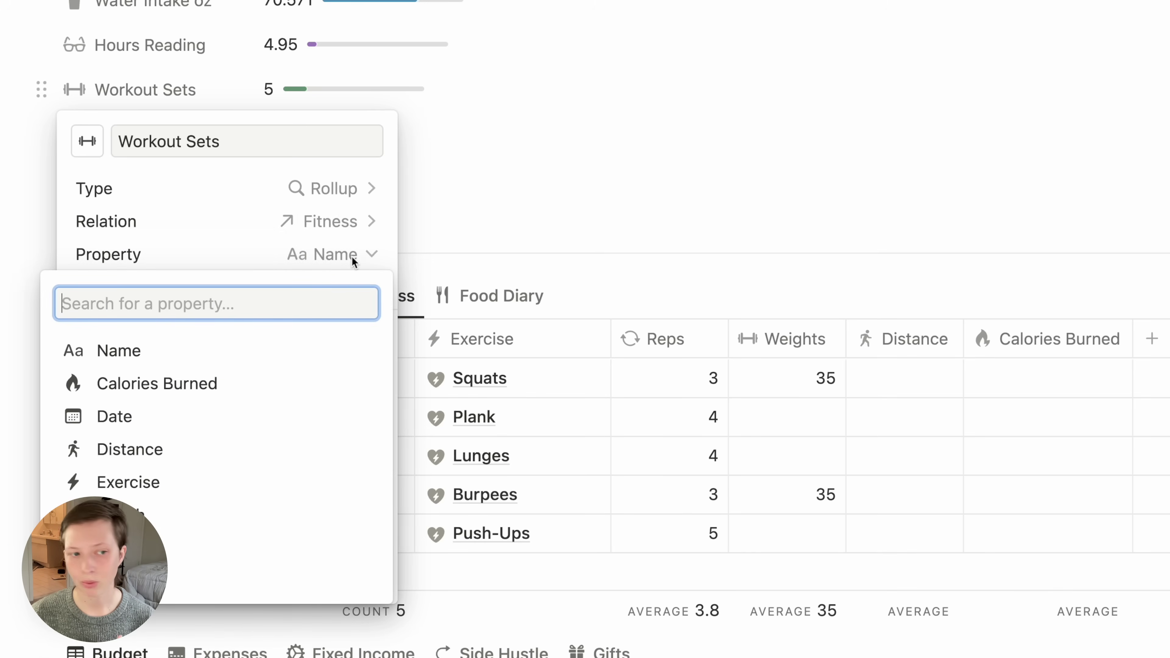
left_click(129, 364)
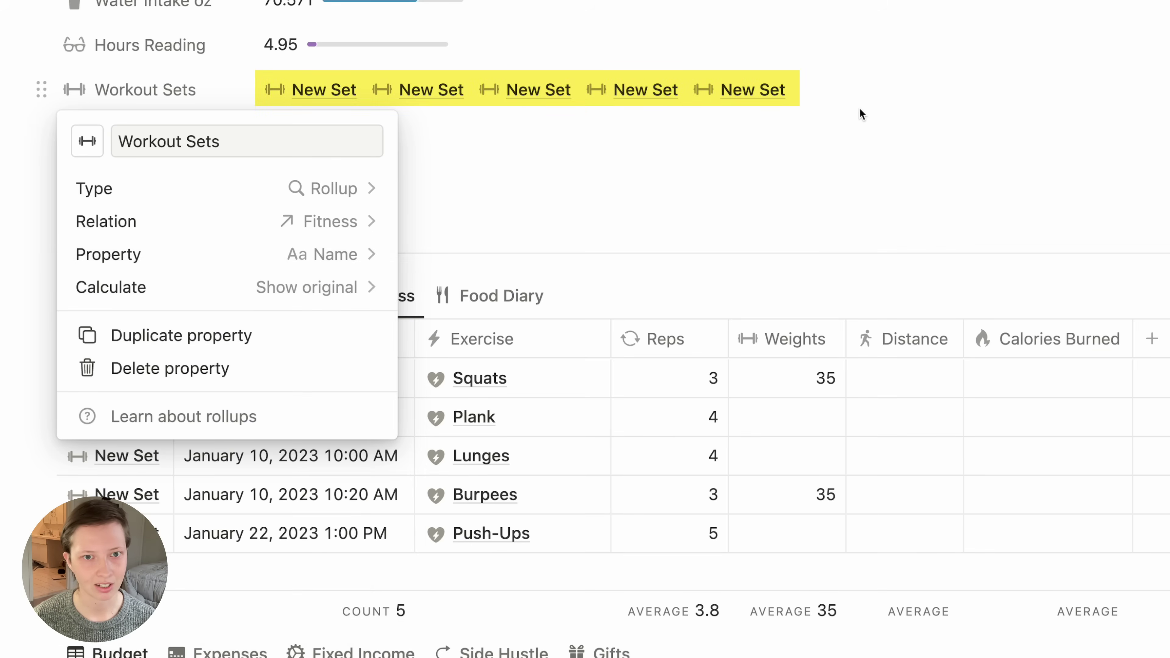
left_click(285, 282)
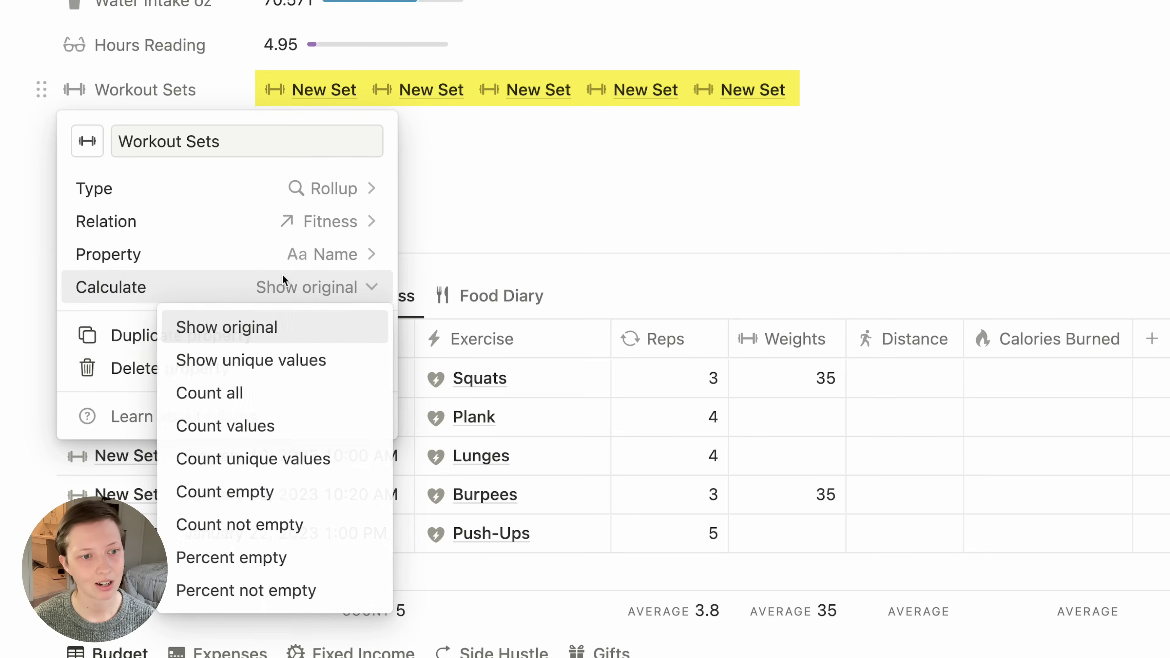
left_click(207, 404)
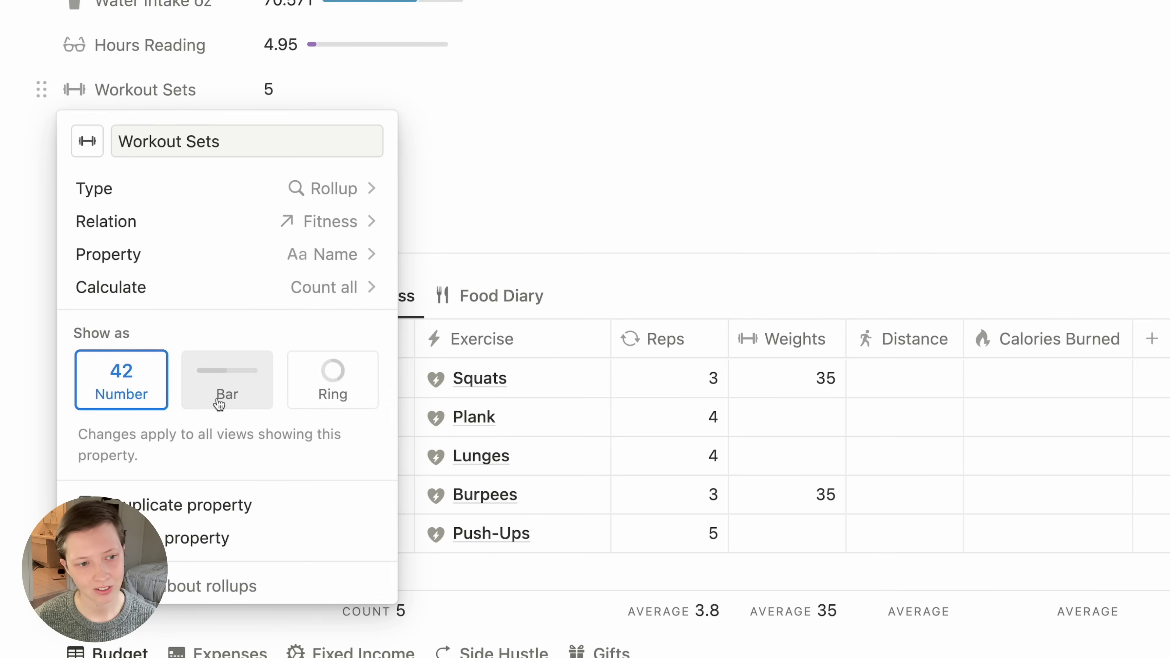
- Show Workout Sets as a bar divided by 30
left_click(218, 401)
scroll(219, 399, "down", 3)
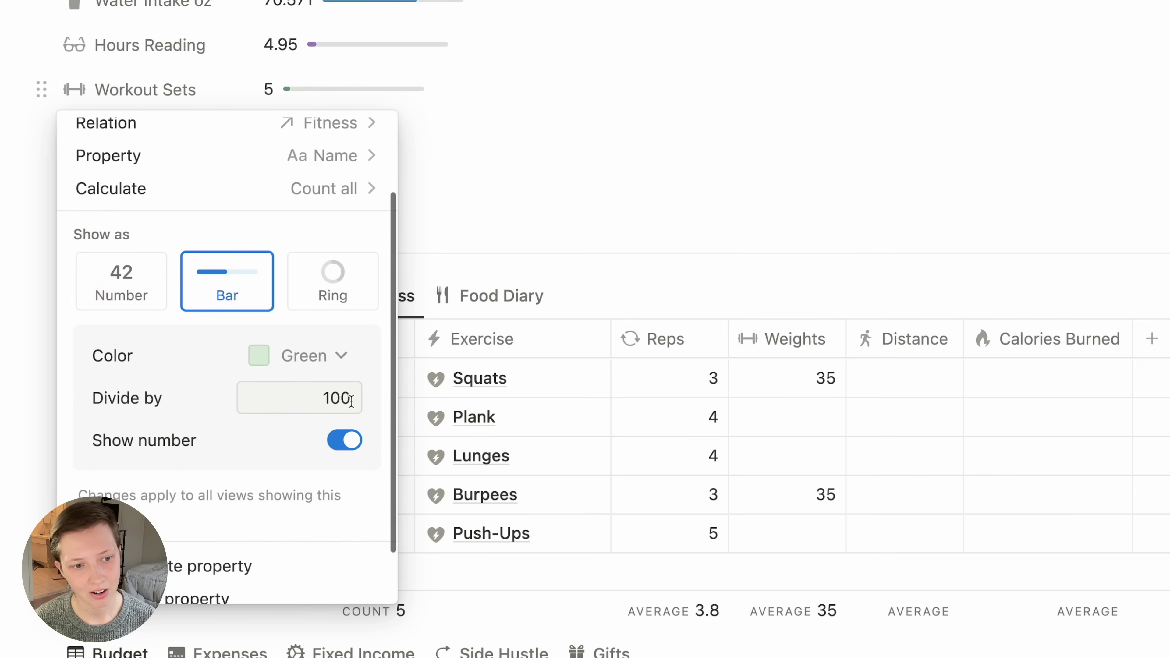
left_click(334, 399)
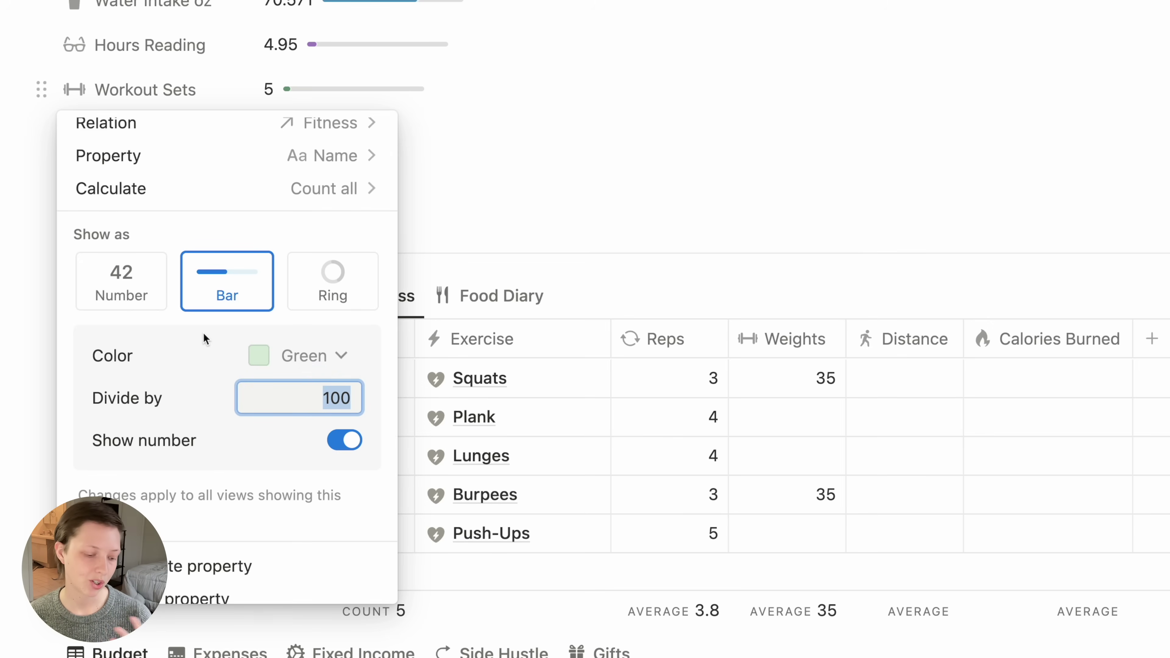
type("30")
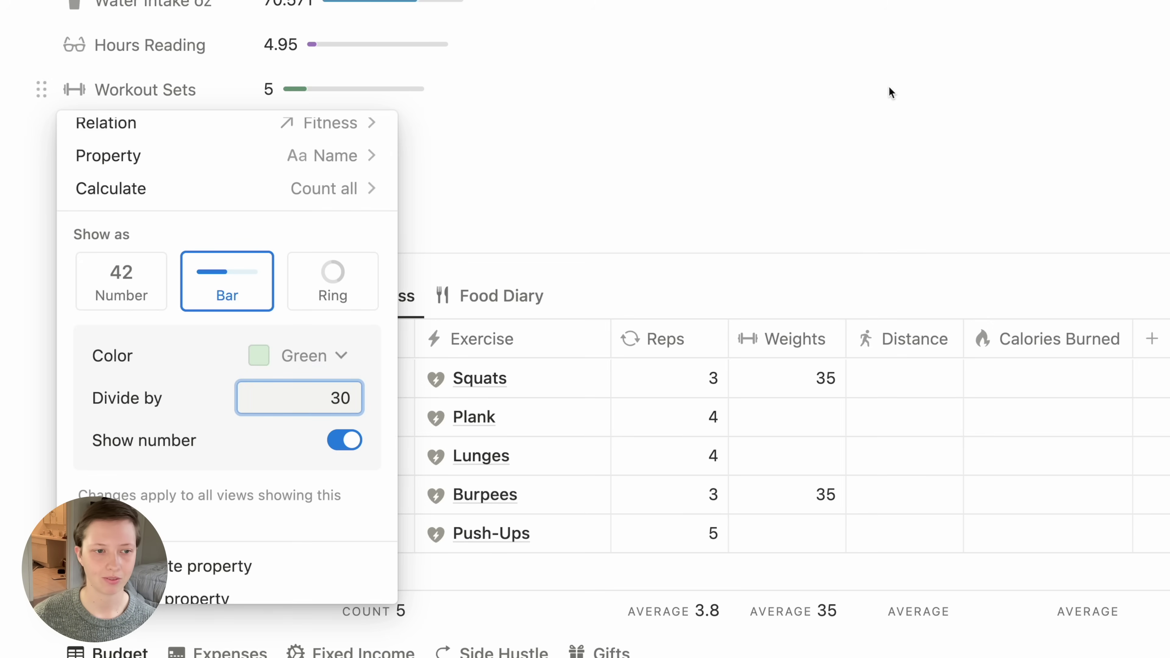
left_click(890, 87)
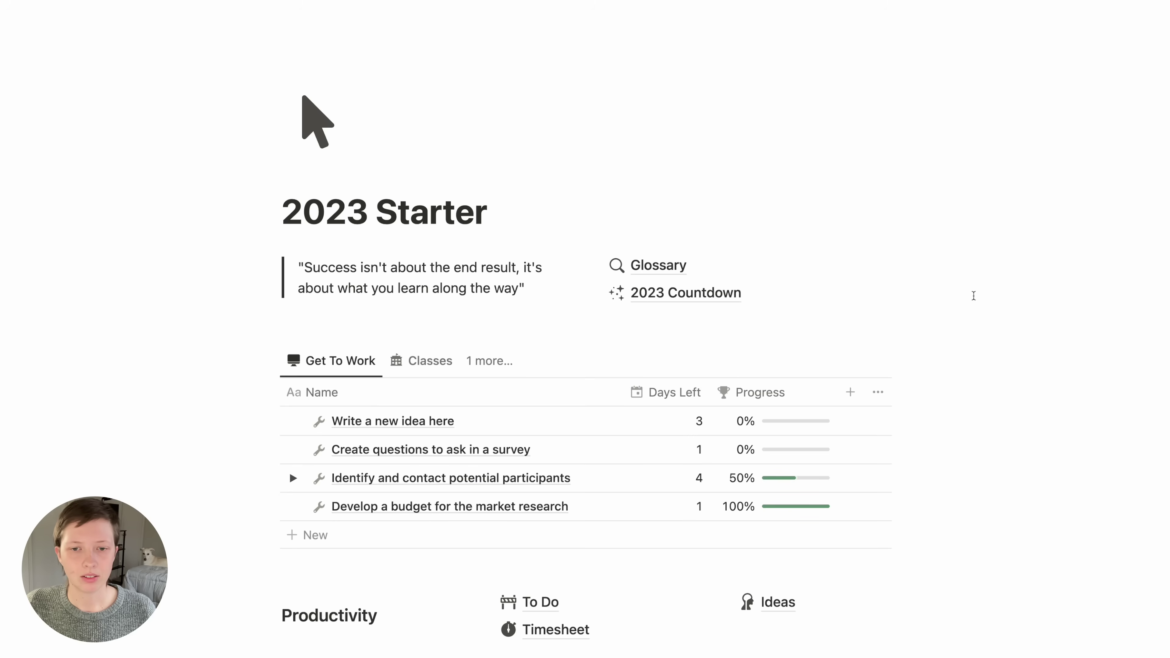
- Open the Web Links database from the 2023 Starter page and look at its Academic, Articles and Twitter views
scroll(974, 296, "down", 10)
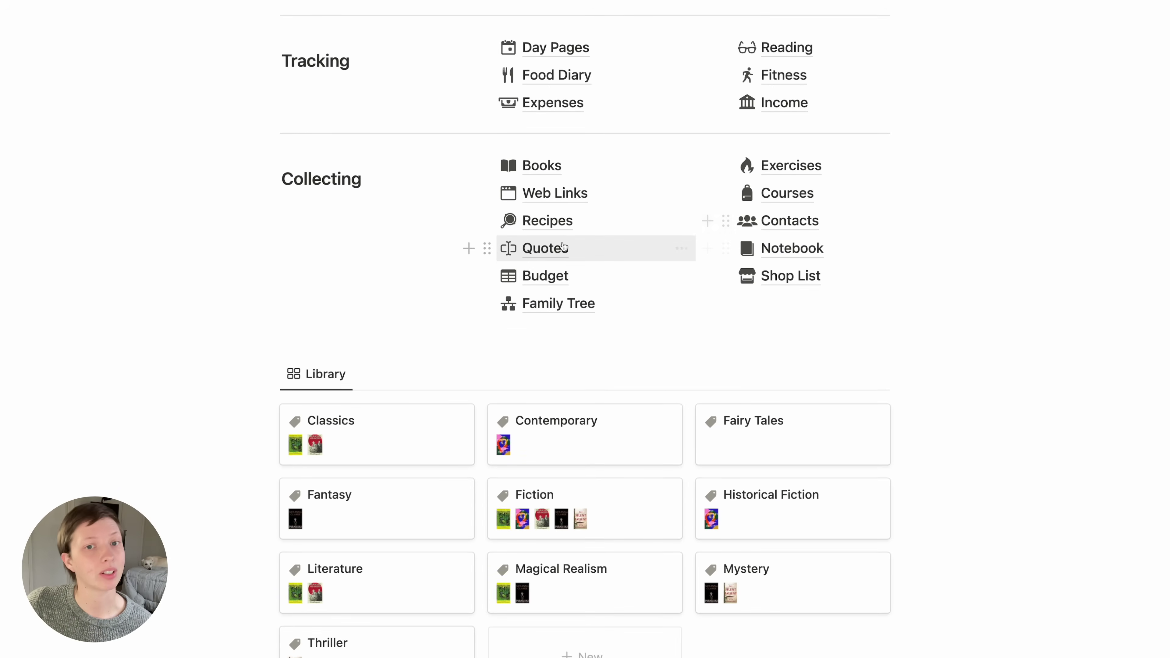
left_click(567, 202)
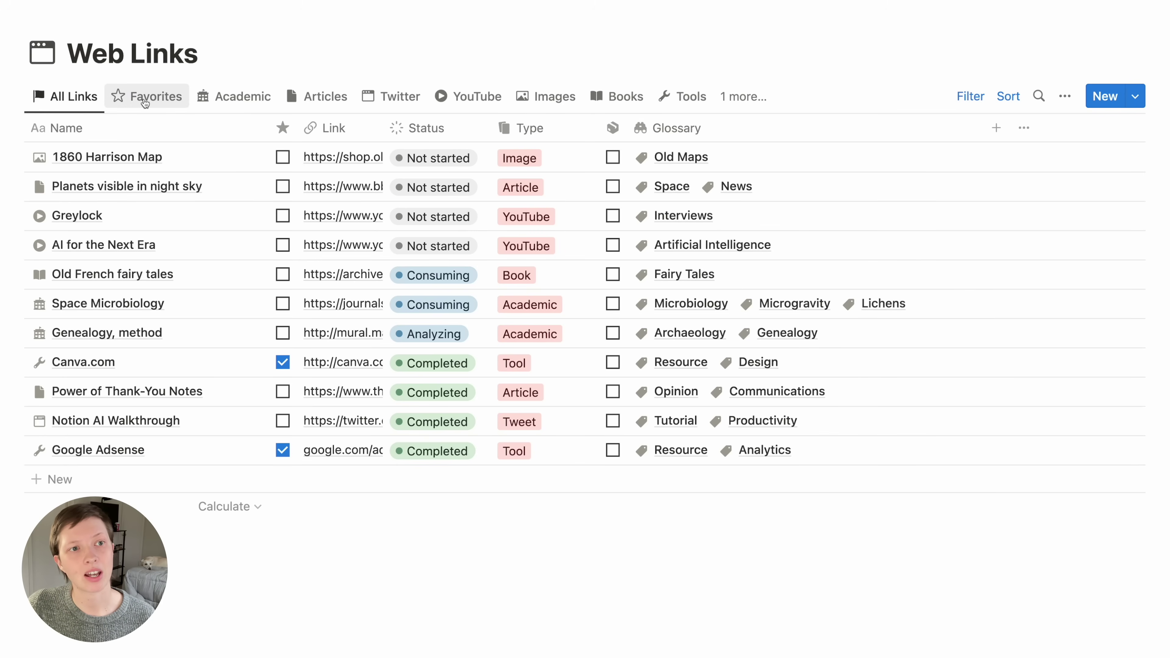
left_click(222, 98)
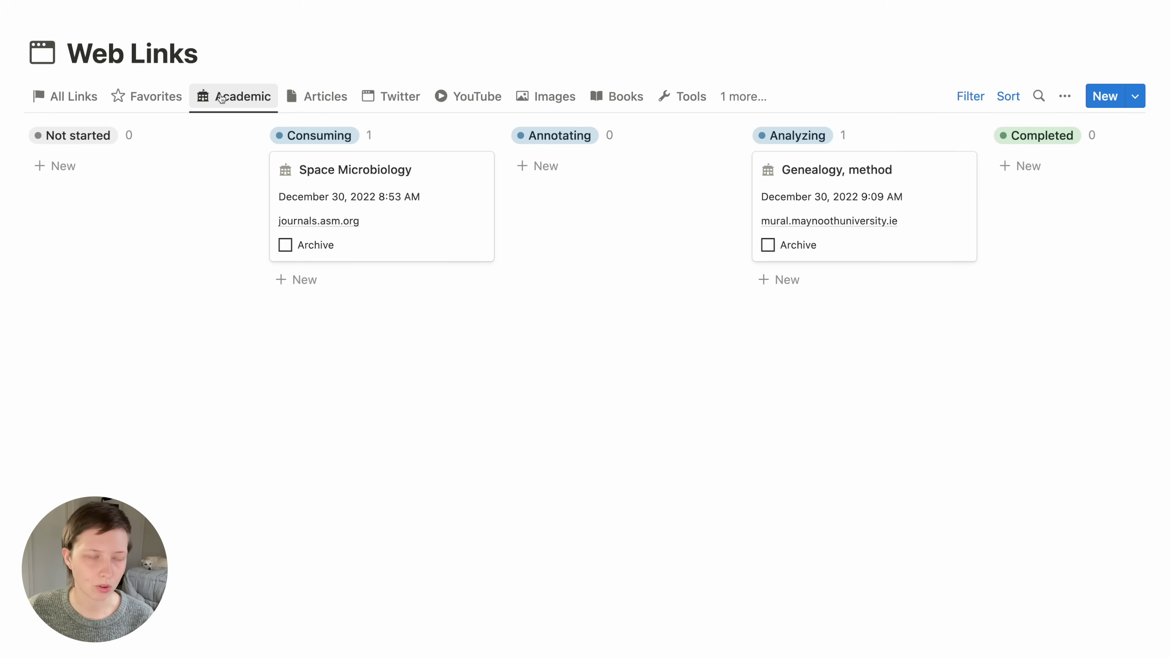
left_click(335, 102)
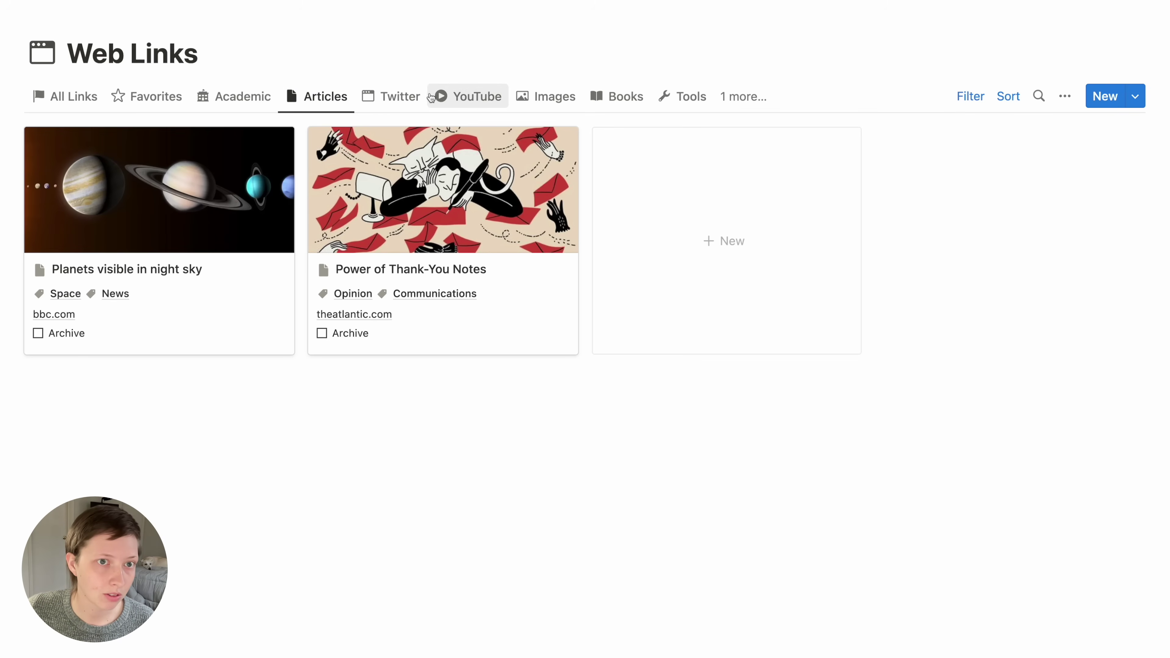
left_click(373, 98)
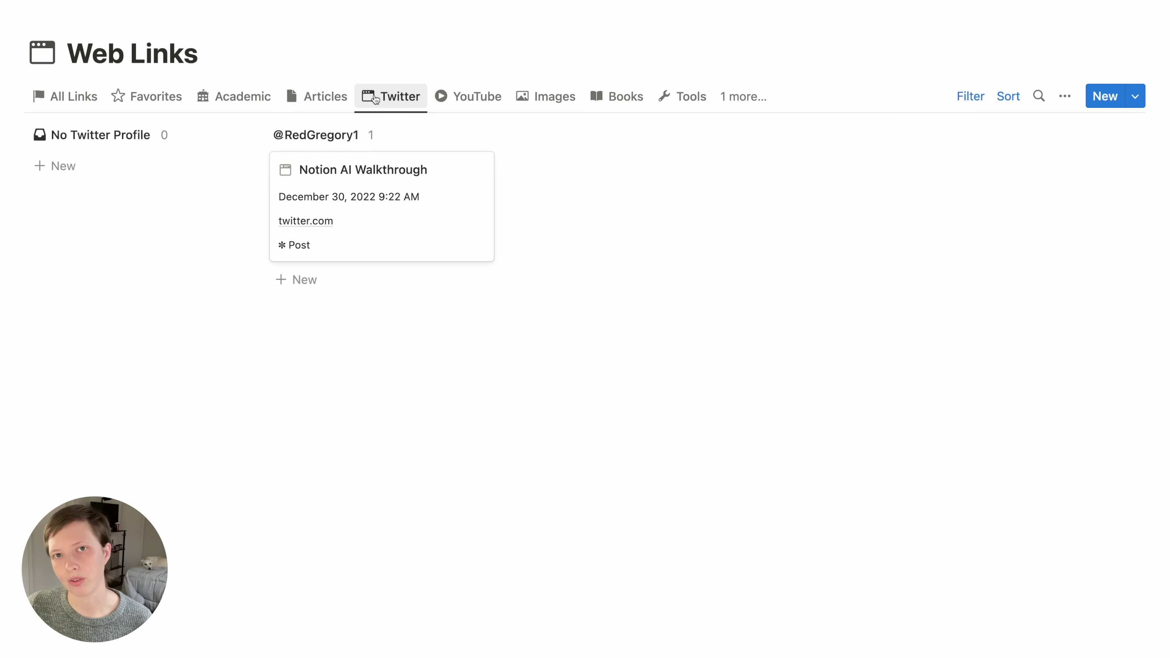
- Look through the YouTube, Images, Books and Tools views of Web Links
left_click(477, 101)
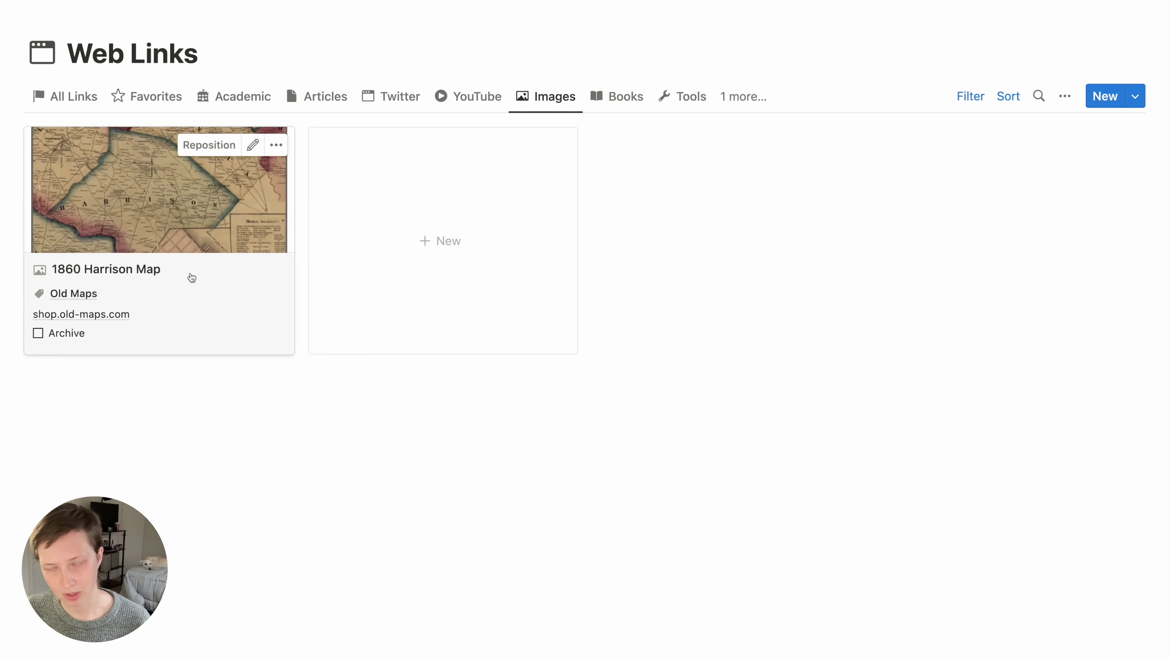
left_click(620, 110)
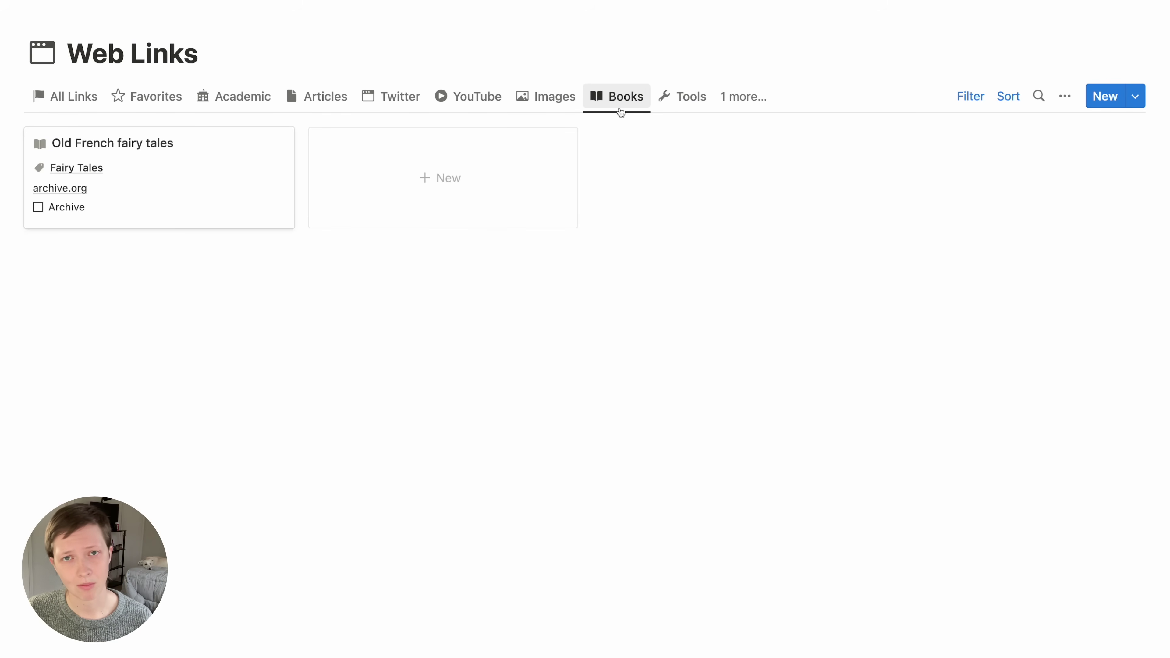
left_click(700, 101)
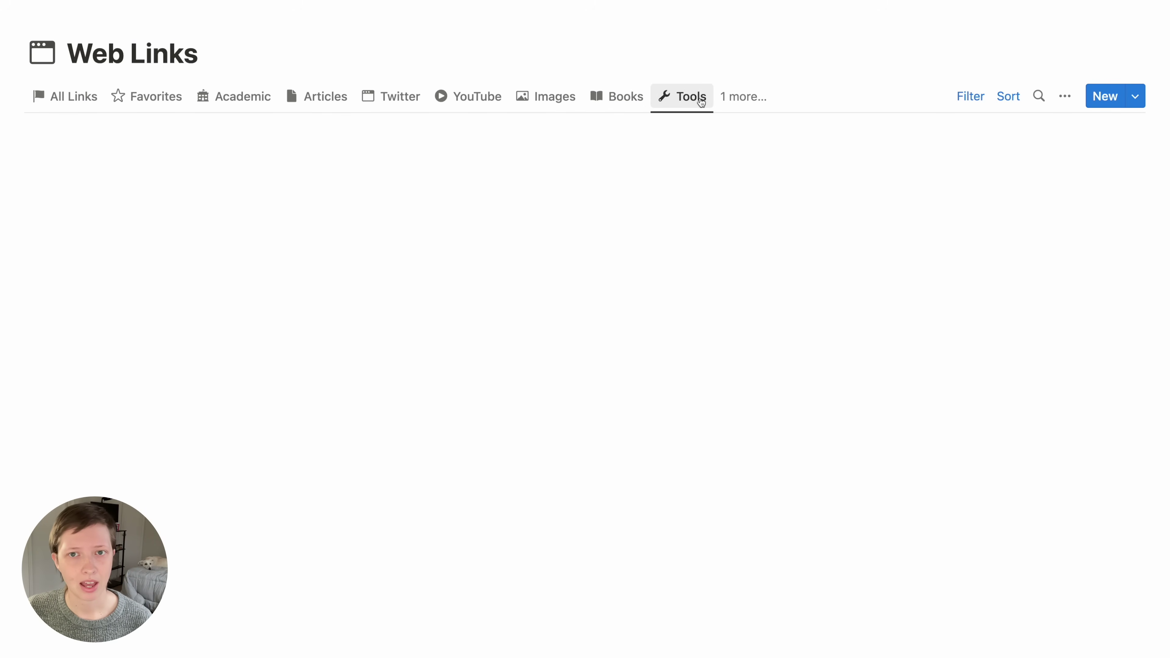
left_click(745, 102)
key("Escape")
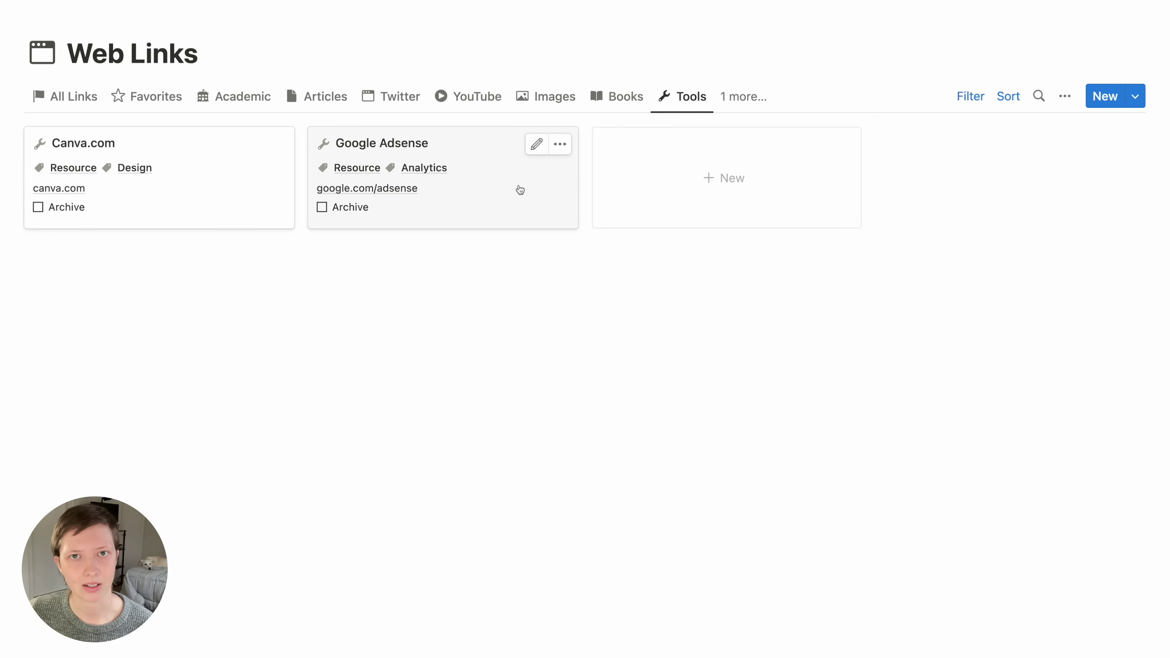
- Open the Favorites view of Web Links and check which properties its gallery cards show
left_click(139, 98)
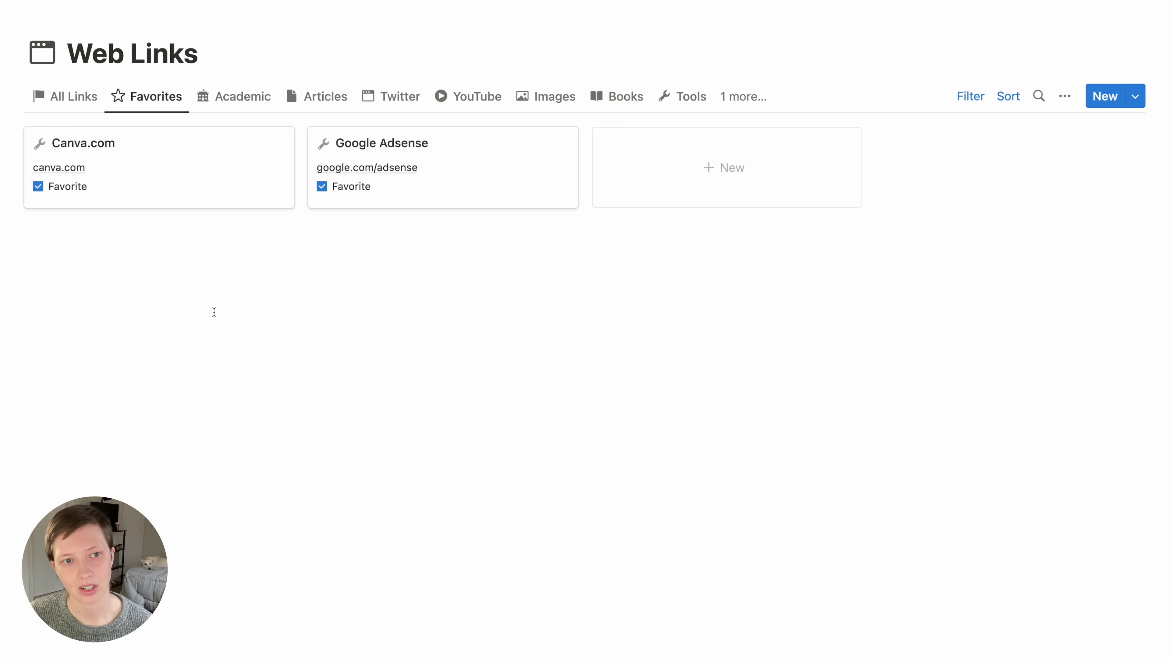
left_click(1065, 96)
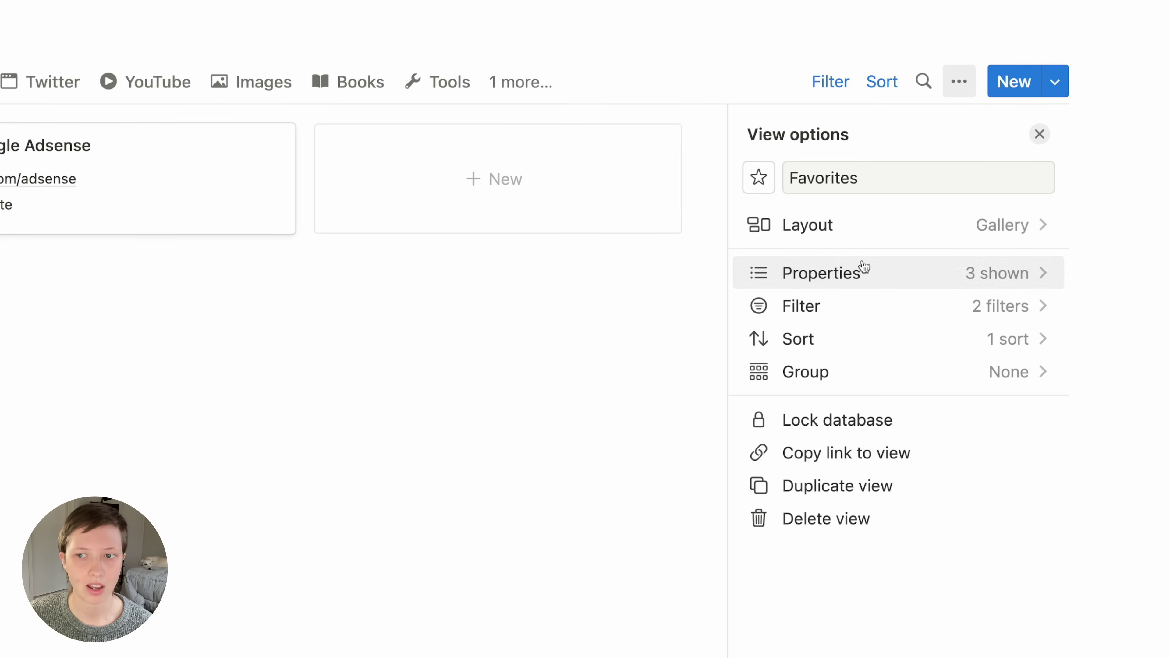
left_click(865, 268)
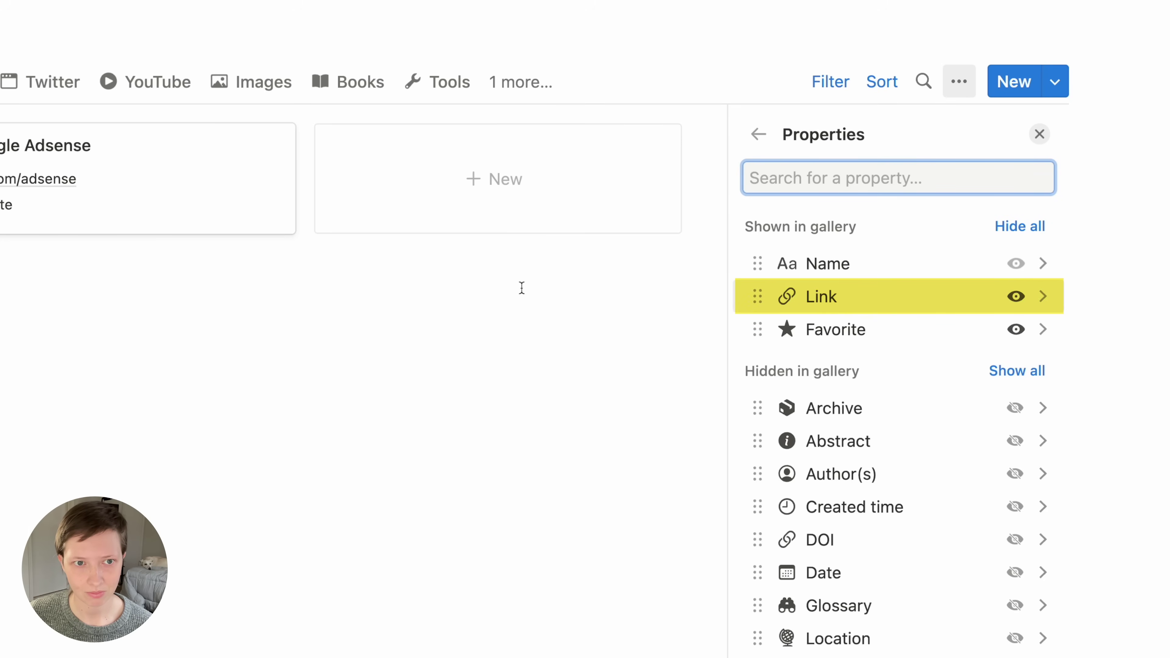
left_click(207, 304)
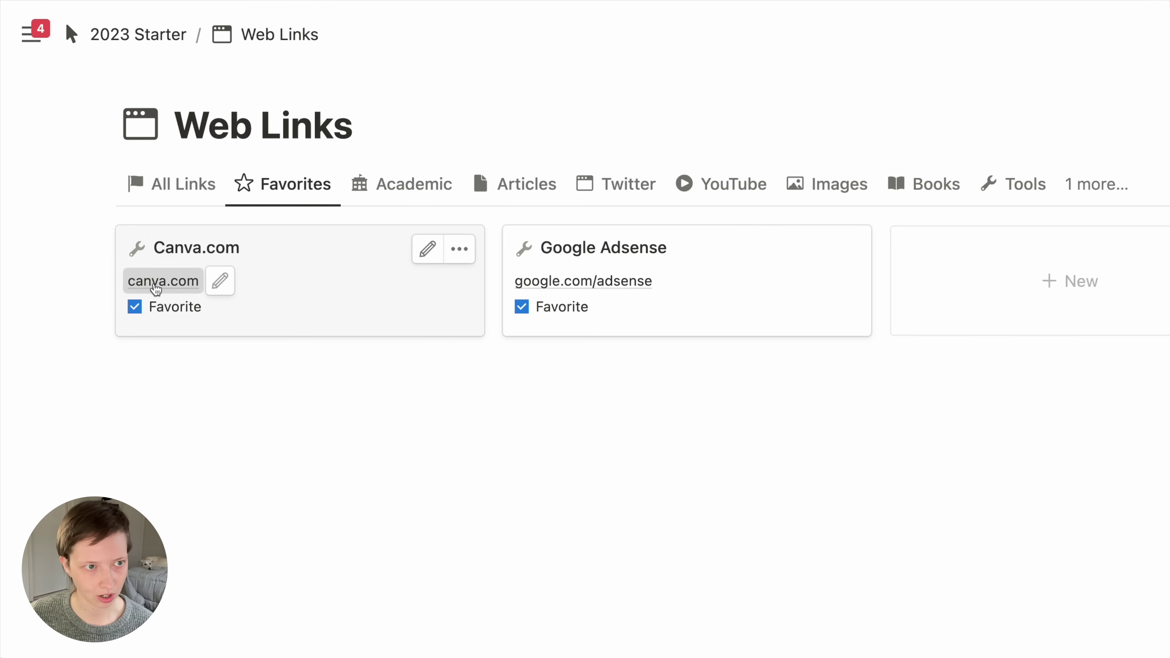
- Archive the 1860 Harrison Map link in the All Links view and unarchive it again from the Archived view
left_click(148, 290)
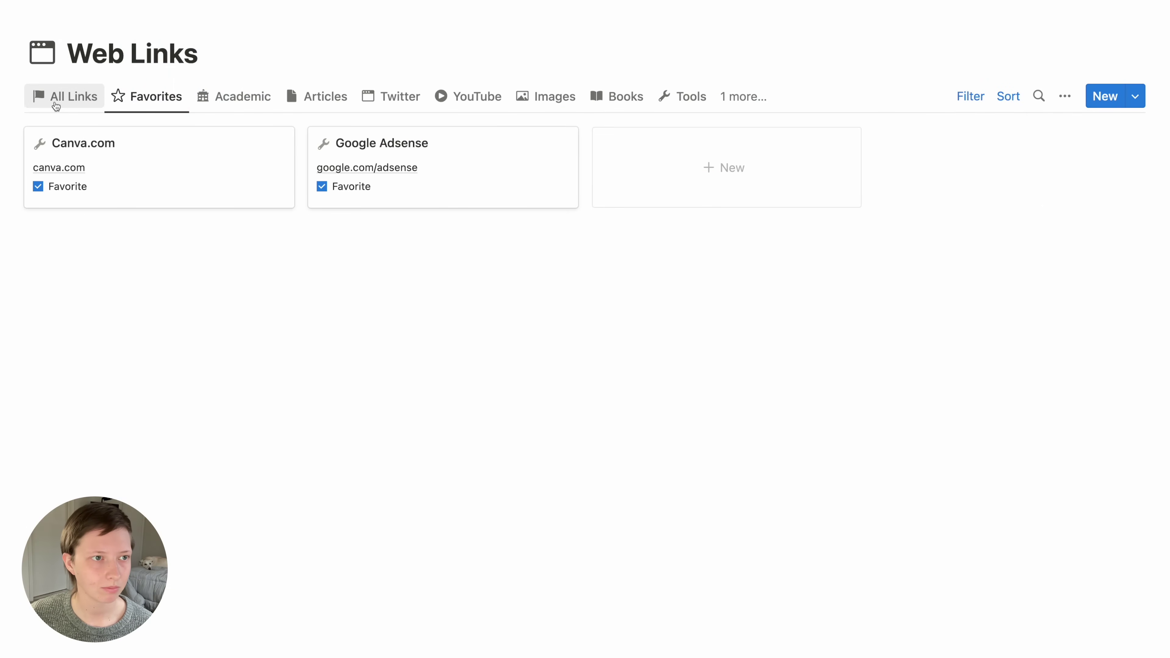
left_click(55, 105)
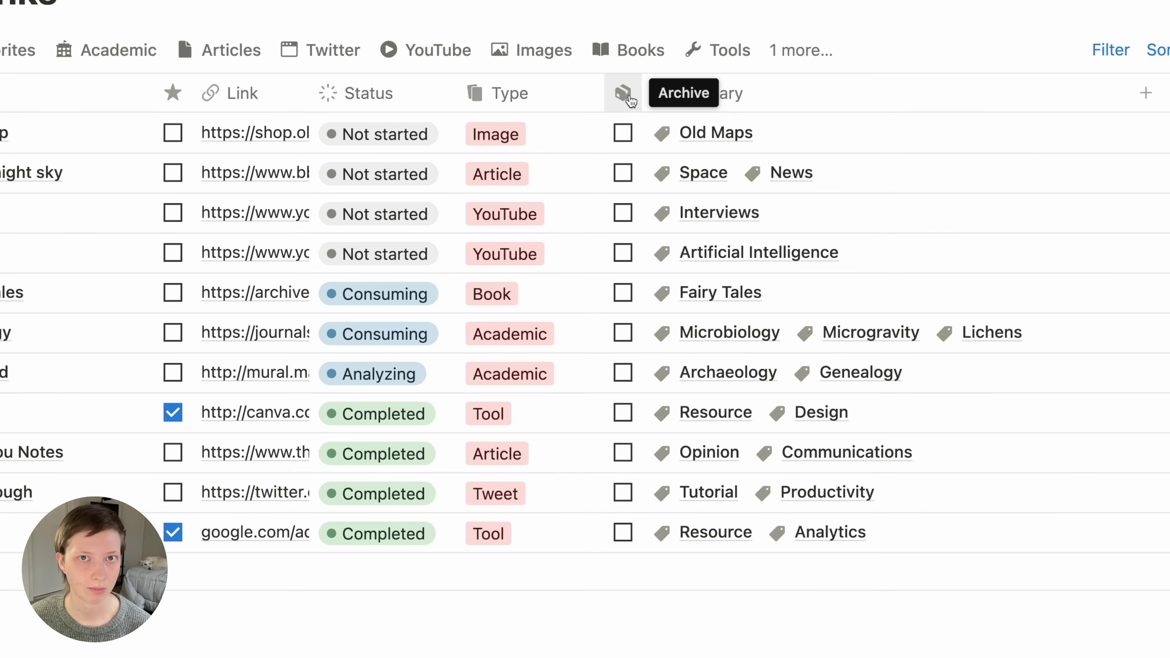
left_click(625, 135)
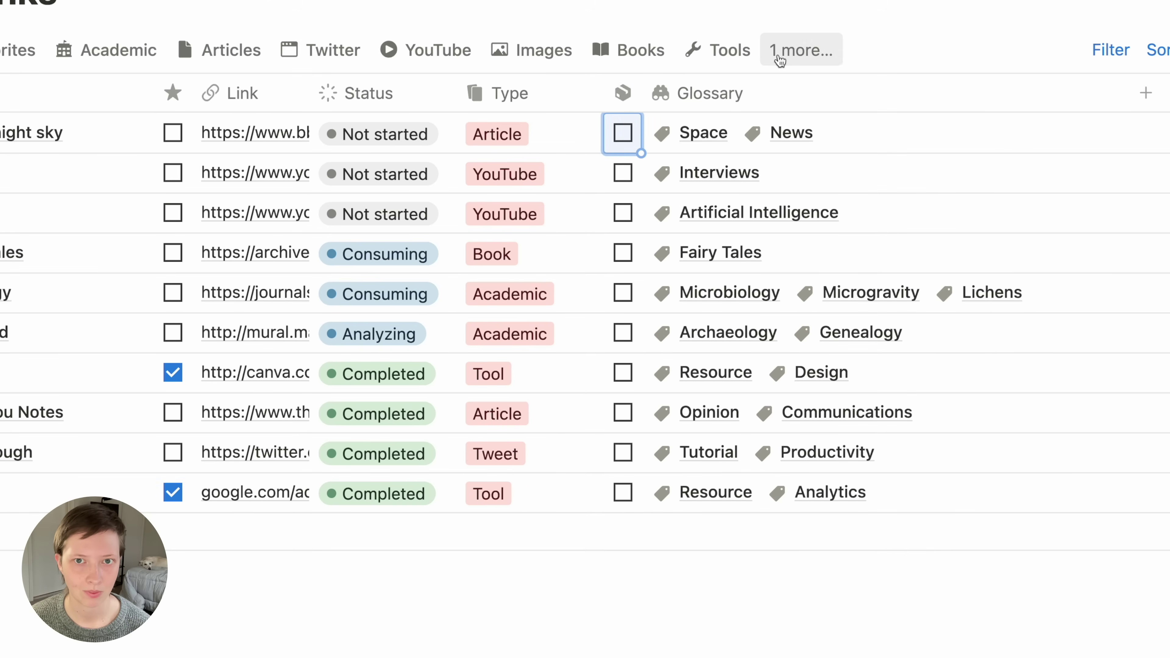
left_click(800, 50)
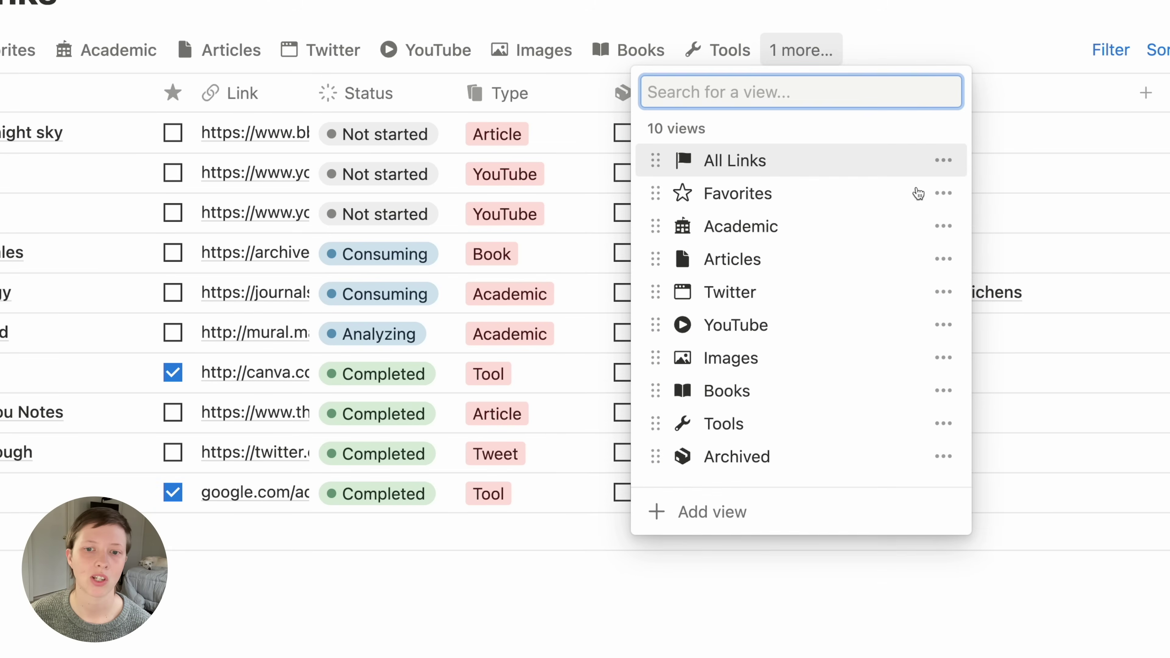
left_click(753, 463)
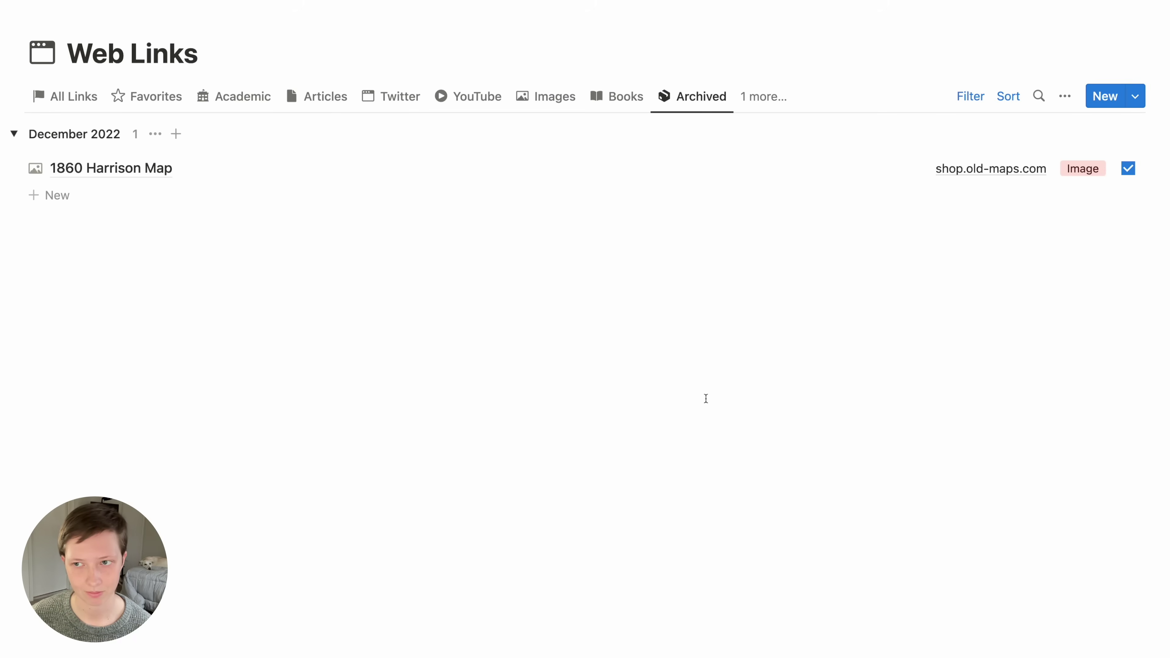
left_click(1128, 168)
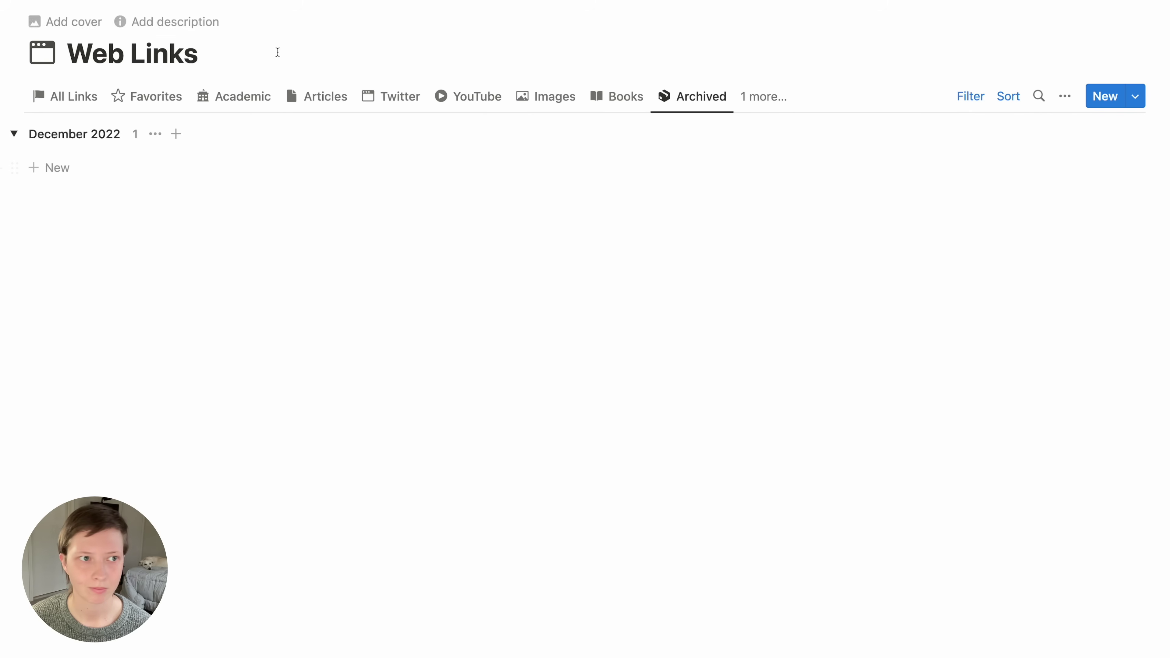
left_click(69, 96)
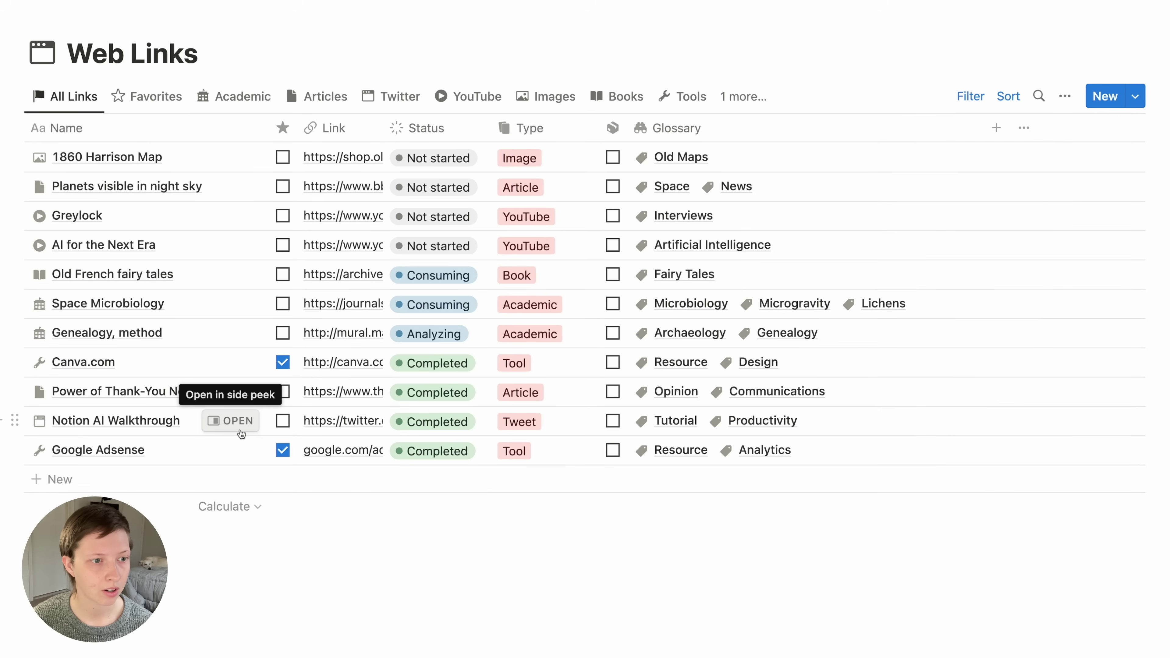
- Open the Space Microbiology entry as a full page and examine its properties, including the formula behind Location
left_click(233, 307)
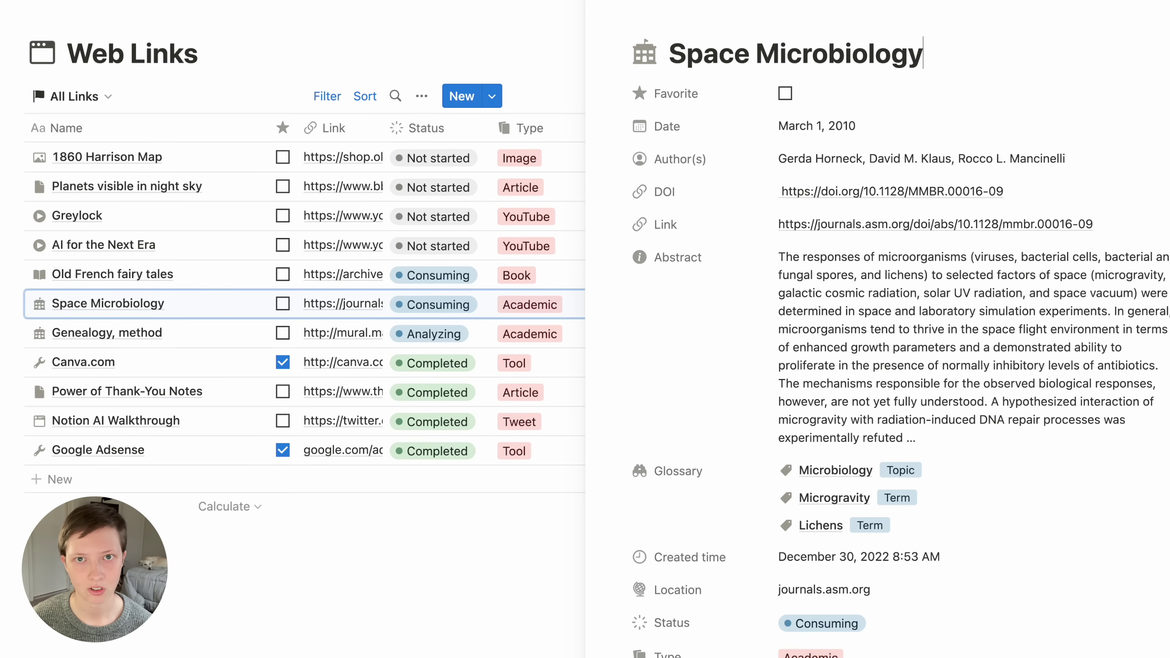
left_click(628, 1)
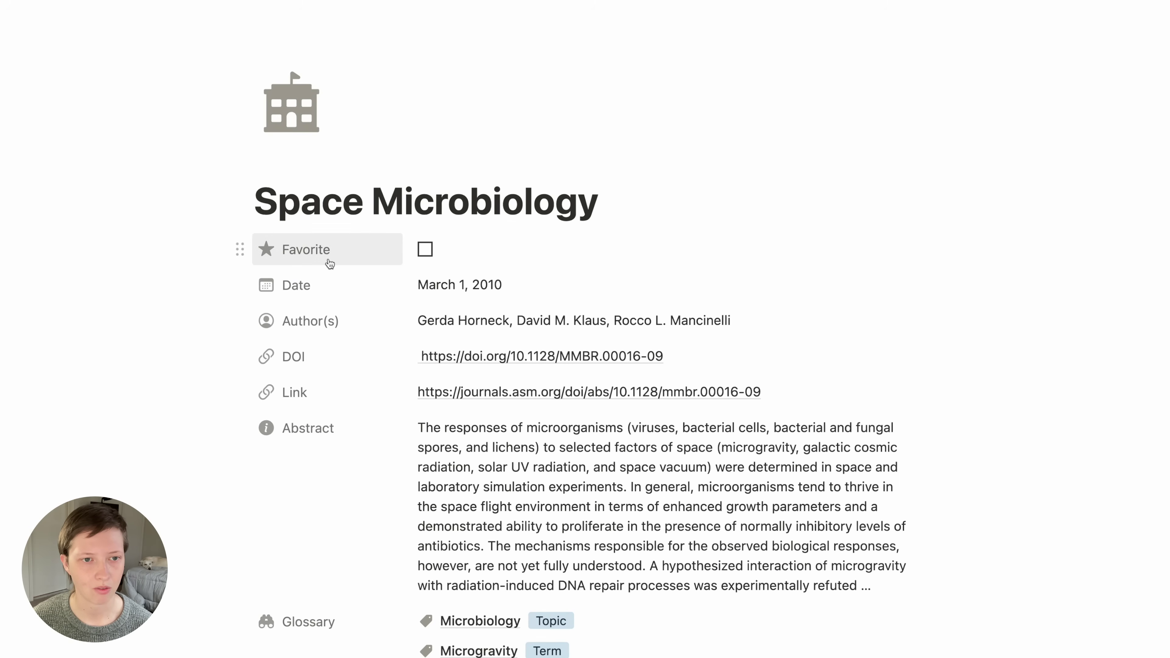
scroll(490, 261, "down", 5)
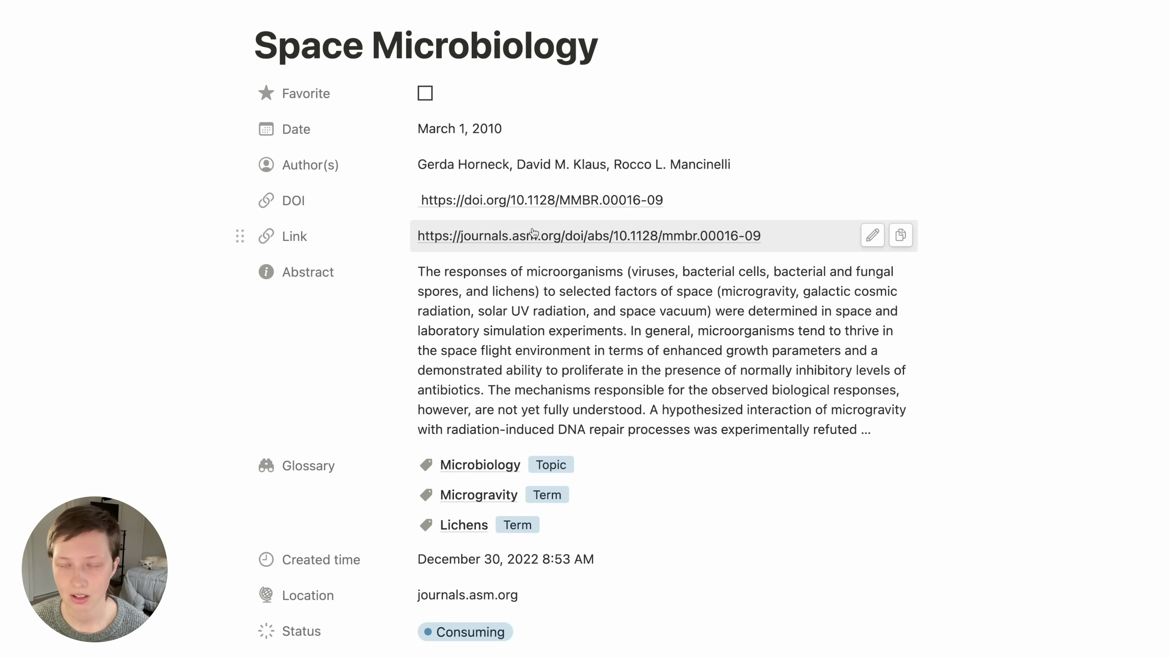
scroll(484, 357, "down", 7)
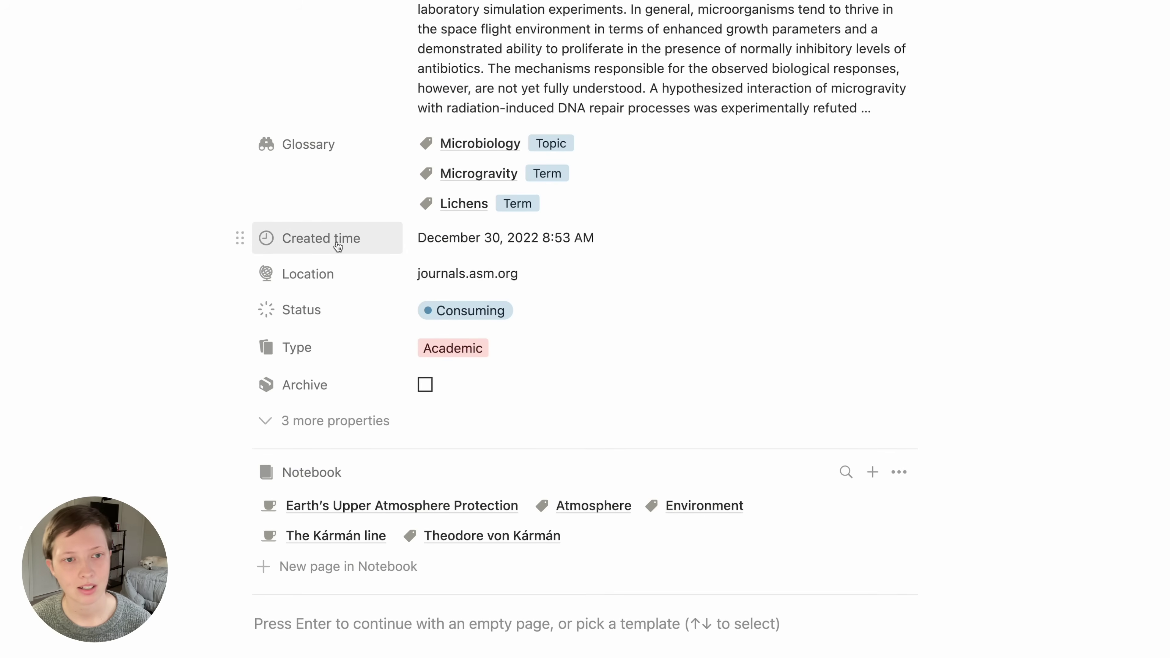
left_click(492, 279)
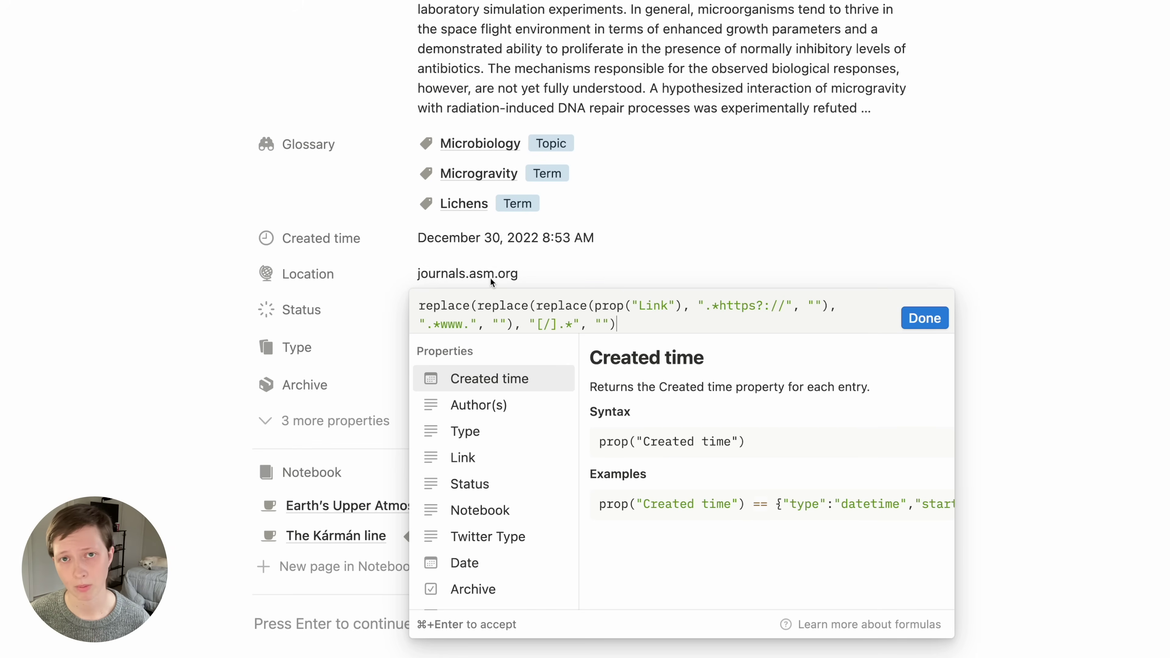
left_click(588, 275)
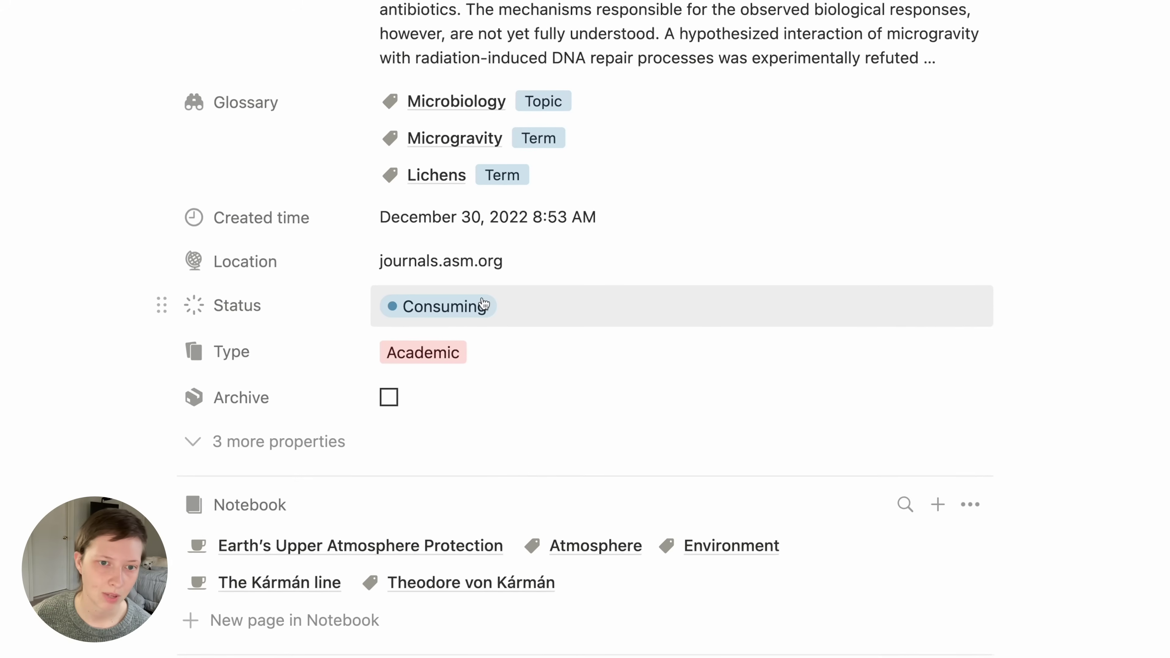
- Check the Status and Type options of Space Microbiology, plus its Notebook relation and the list of page templates
left_click(503, 309)
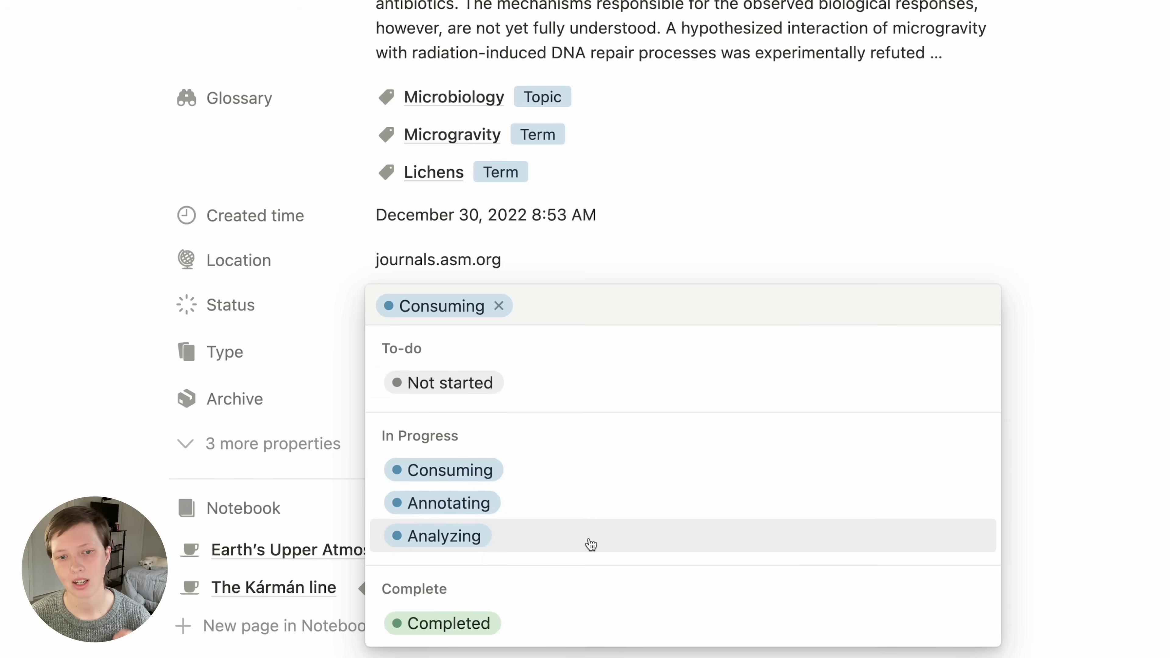
left_click(1, 486)
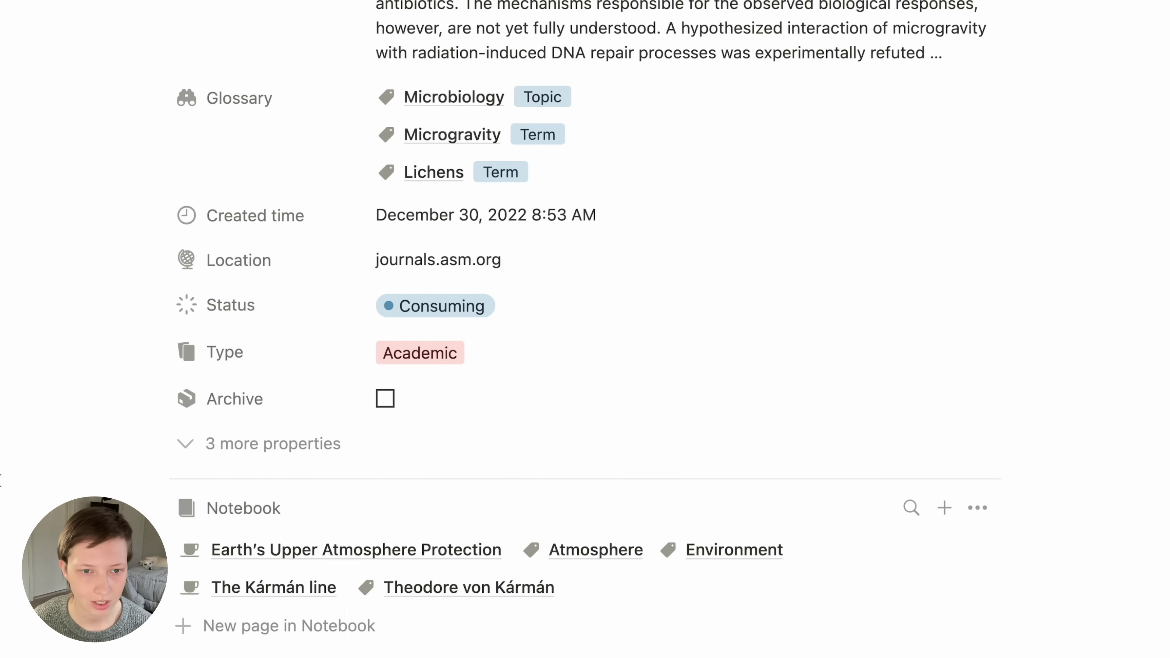
left_click(543, 361)
key("Escape")
scroll(545, 518, "down", 10)
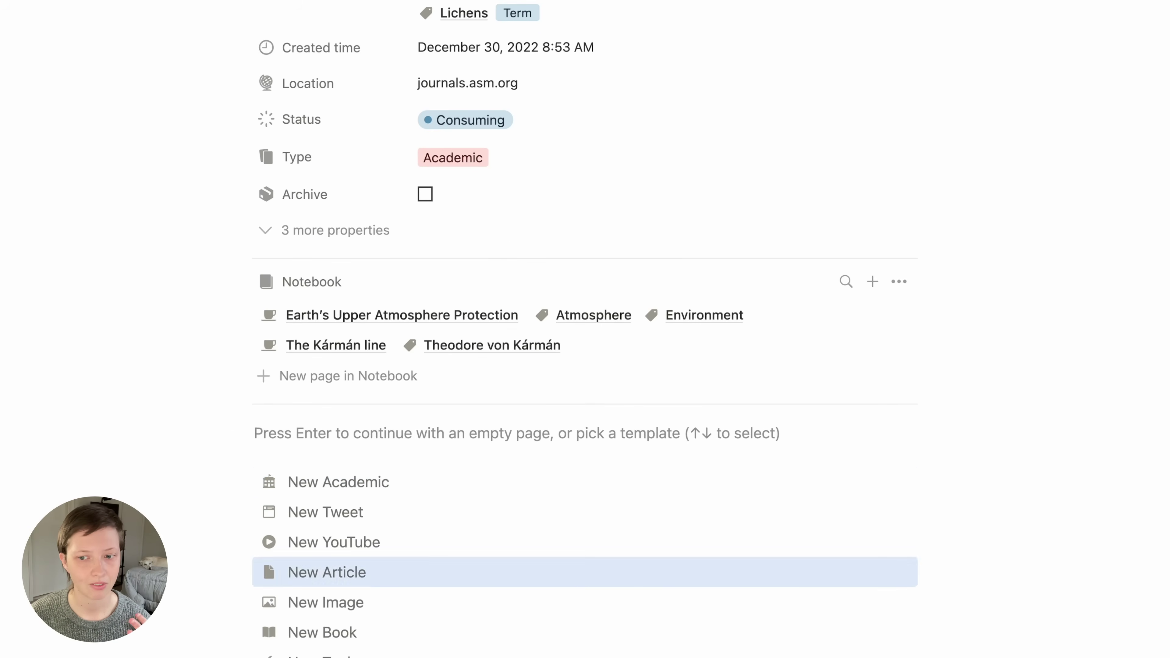
scroll(398, 602, "down", 2)
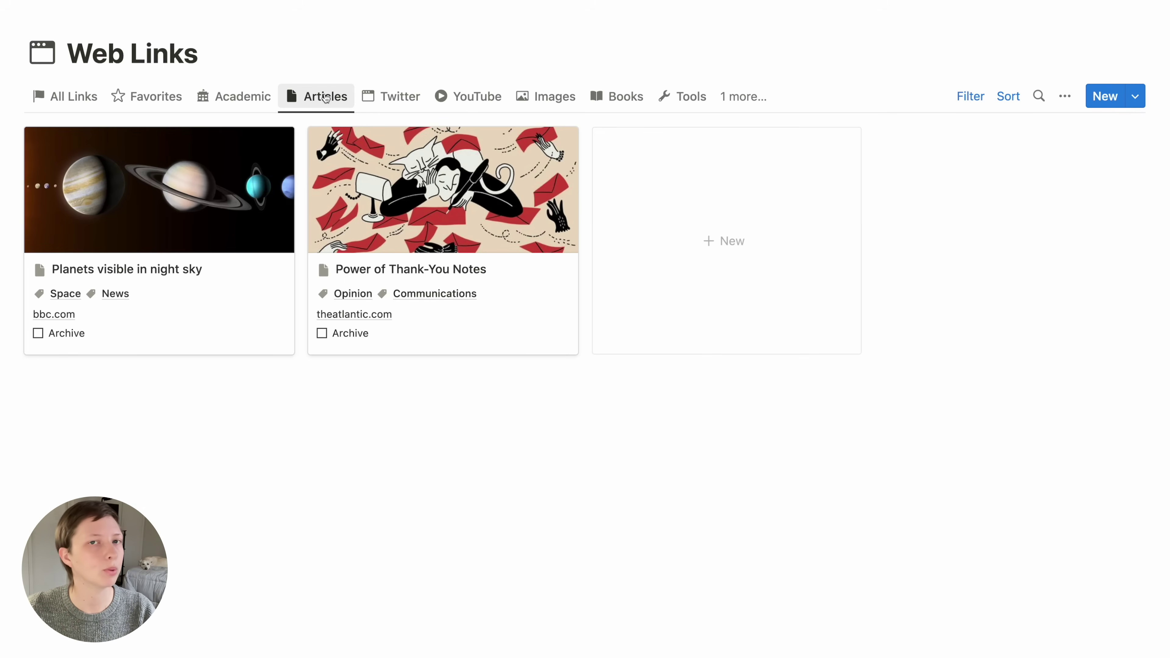
- Open Notion AI Walkthrough from the Twitter view as a full page and examine its Twitter properties and embedded tweet
left_click(402, 95)
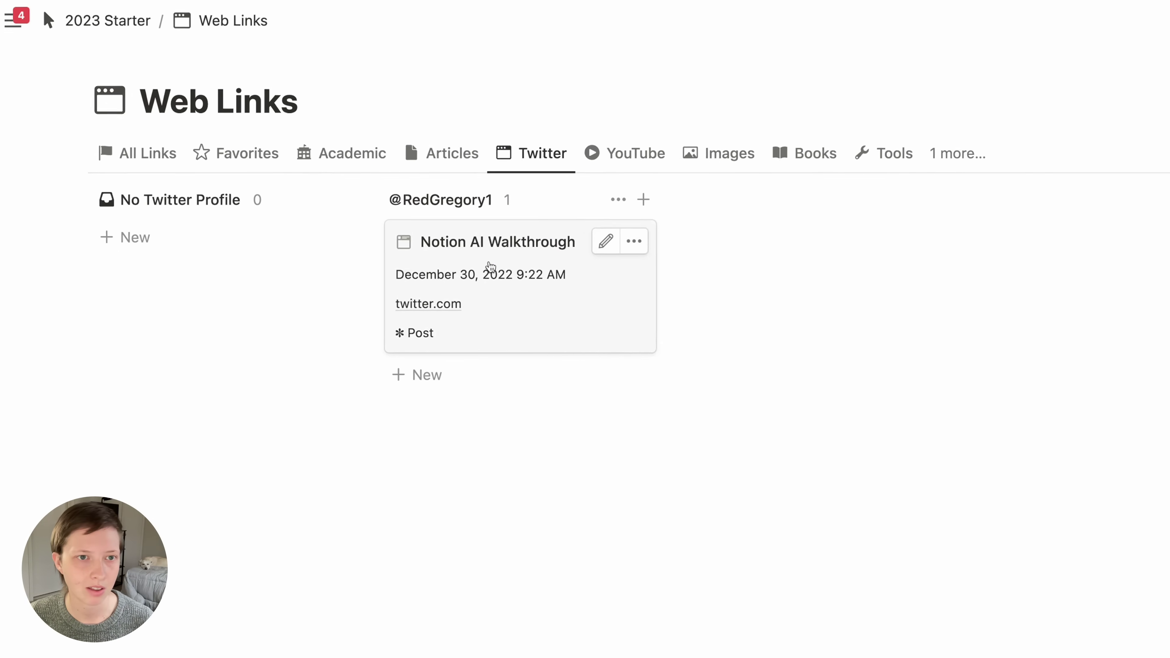
left_click(370, 184)
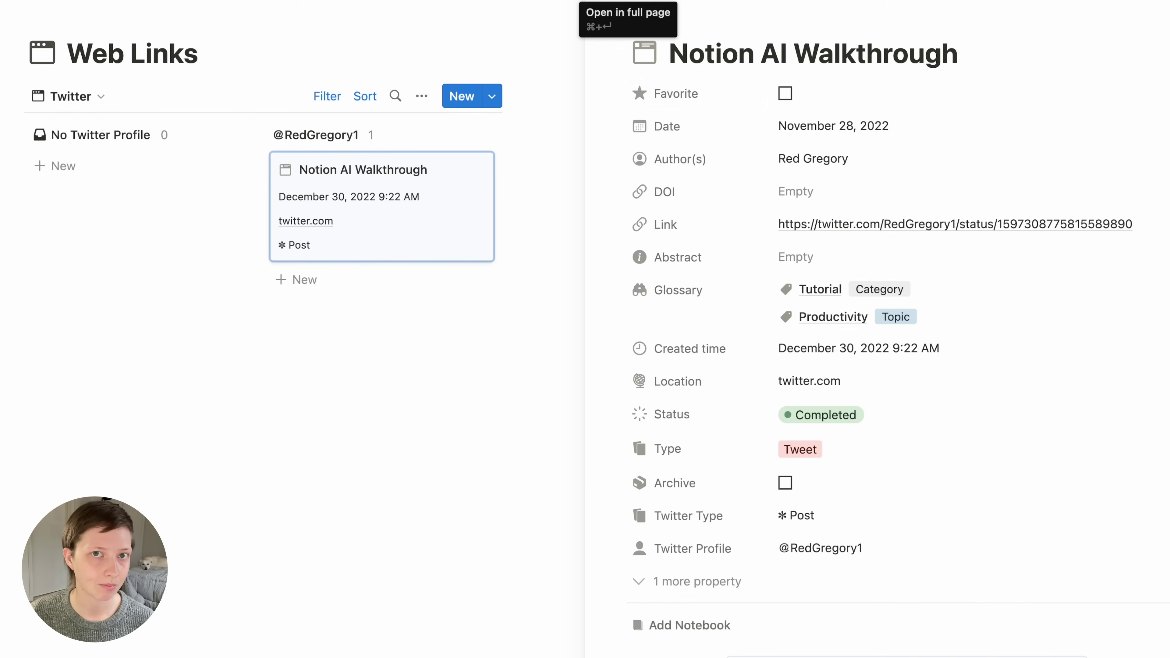
left_click(628, 0)
scroll(660, 349, "down", 3)
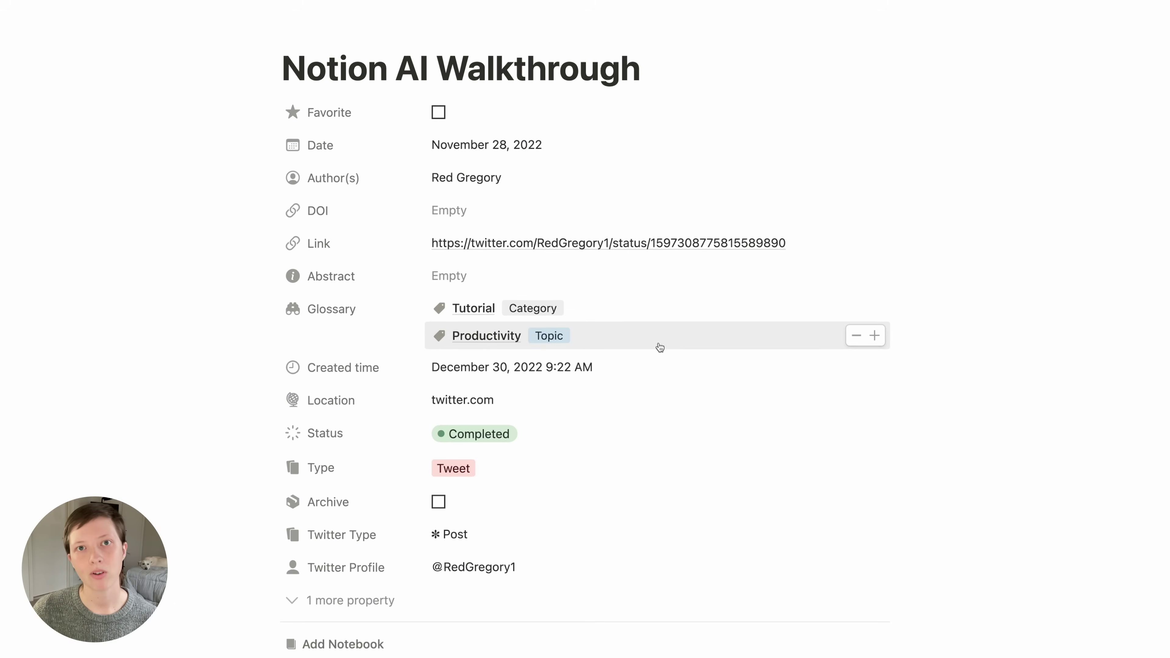
scroll(660, 348, "down", 2)
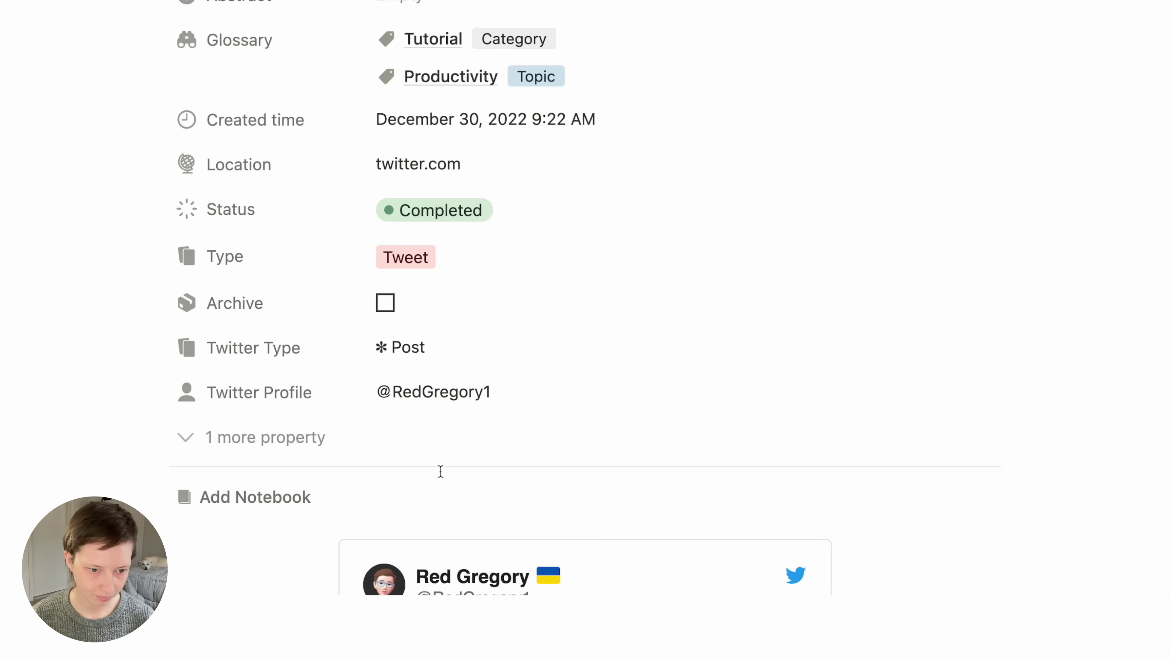
scroll(439, 473, "down", 10)
scroll(441, 471, "down", 2)
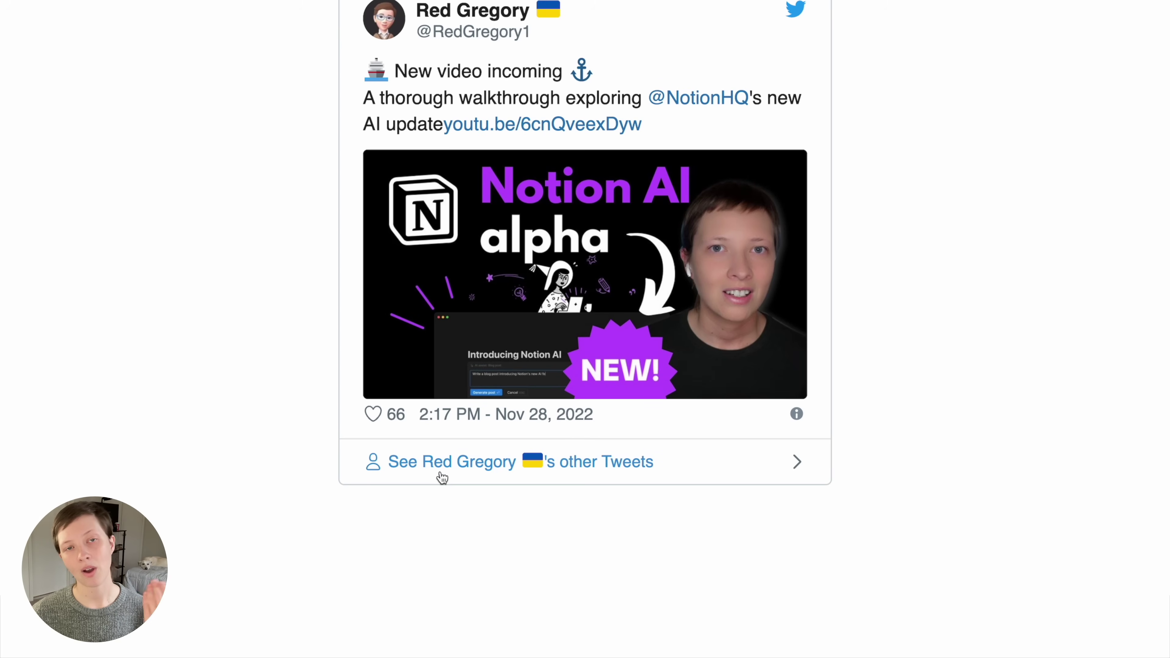
- Look up the tweet embed command with "/twee" on a new line below the embedded tweet
left_click(237, 552)
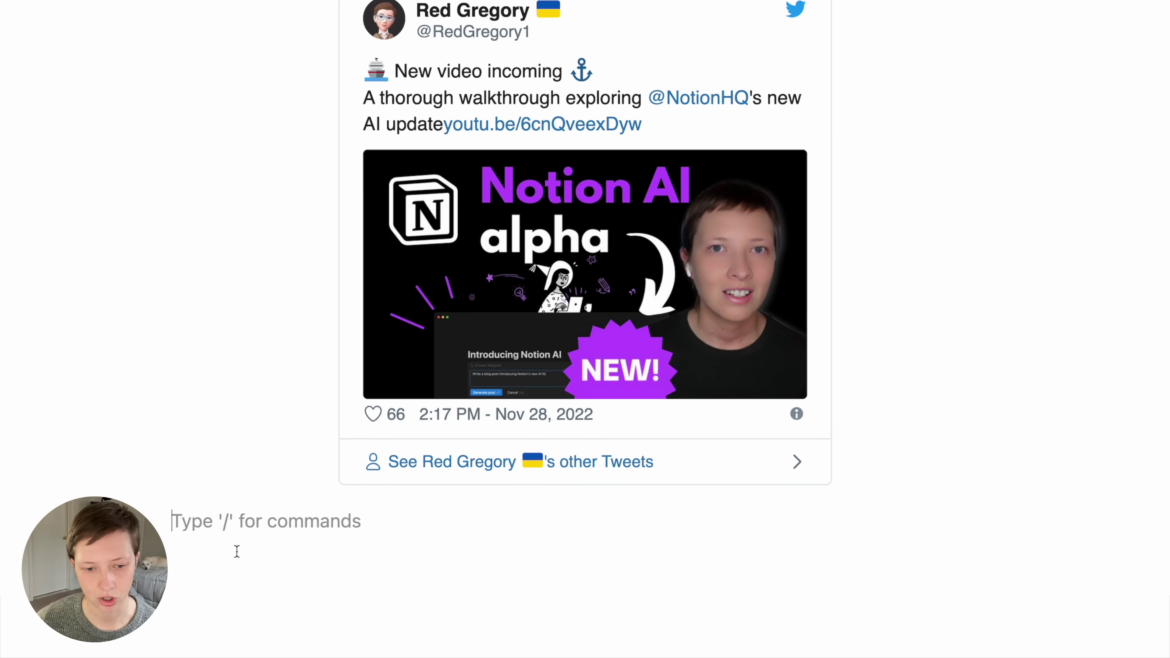
type("/")
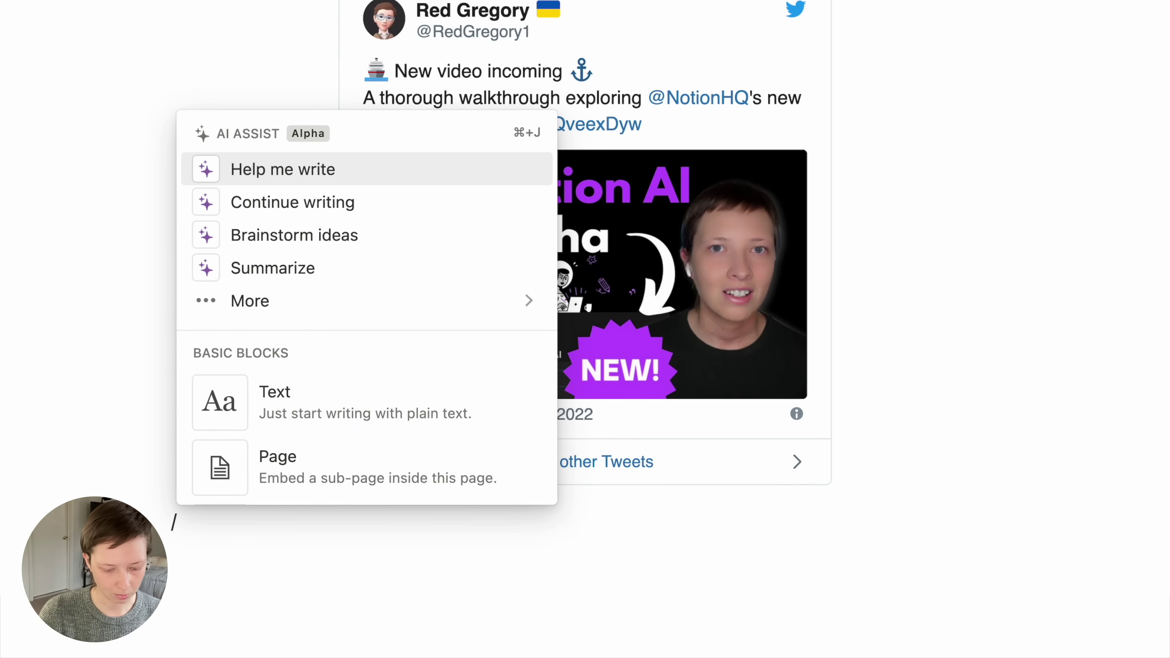
type("twee")
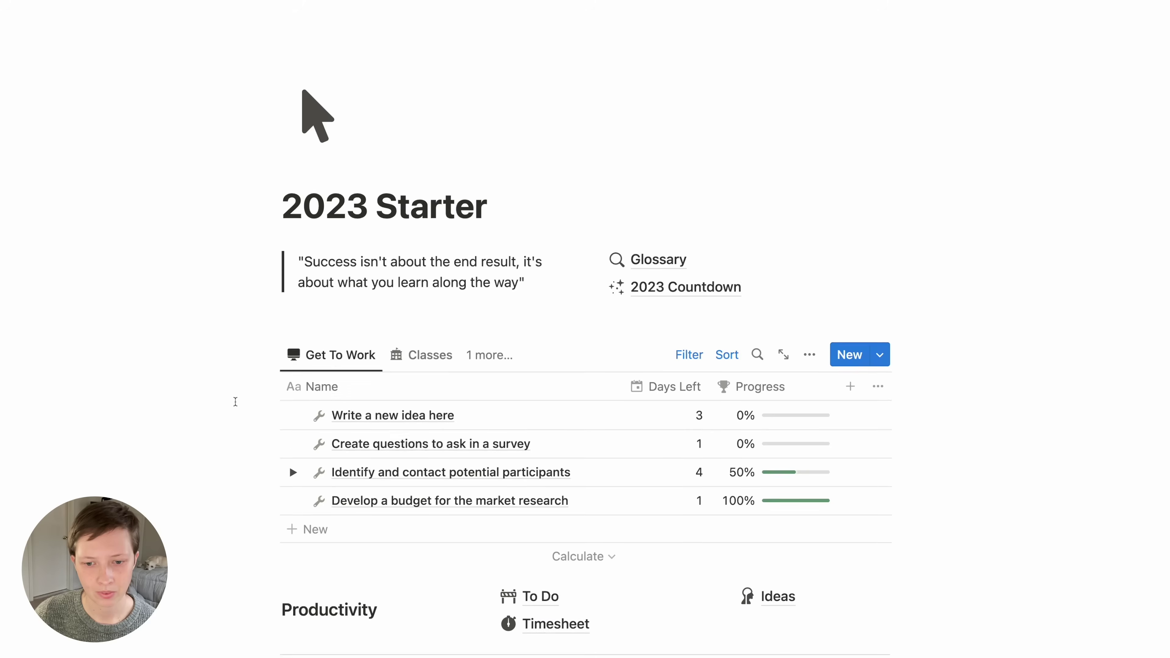
- Open the Notebook database from the 2023 Starter page and review the properties and layout of its New Note template
scroll(235, 401, "down", 12)
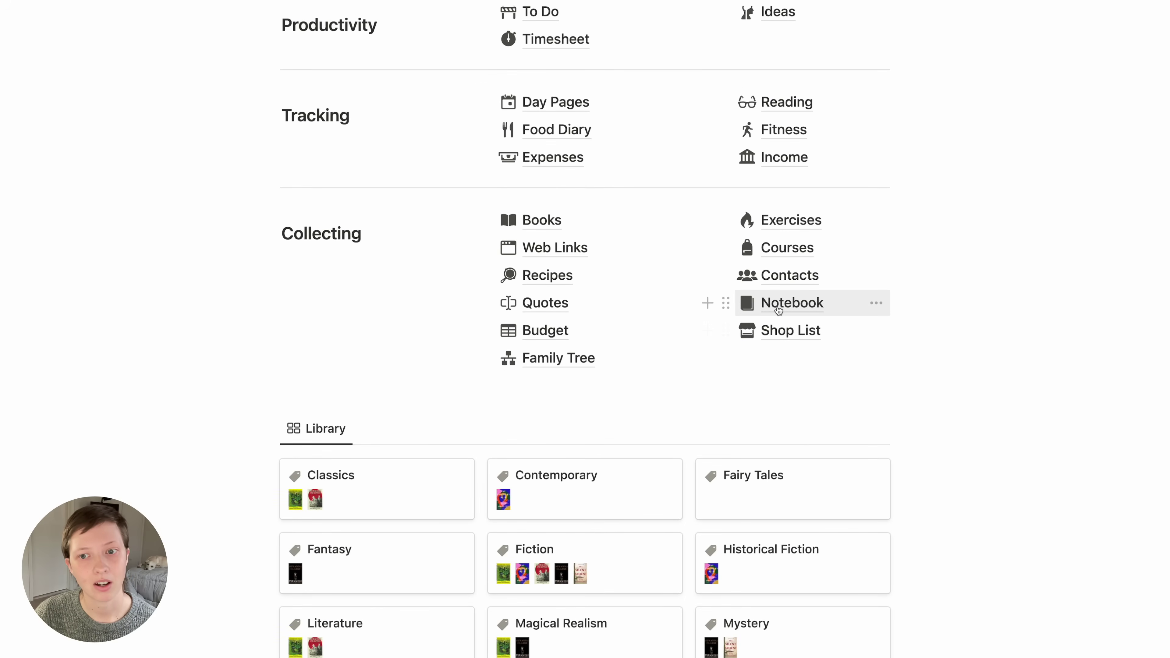
left_click(817, 312)
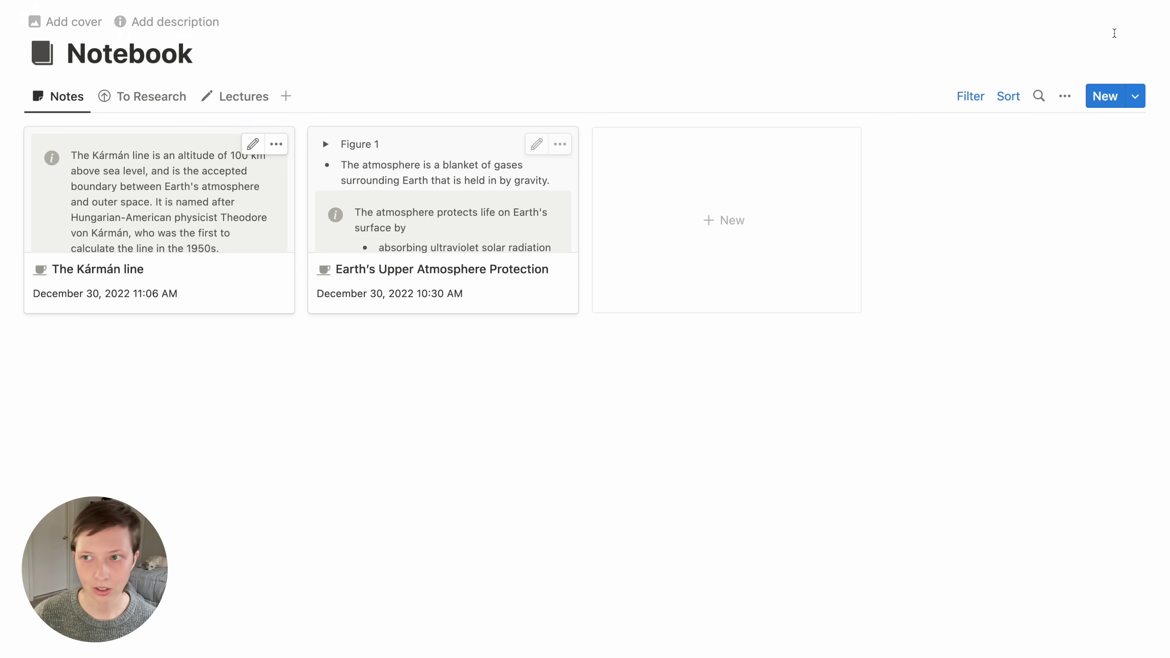
left_click(1142, 101)
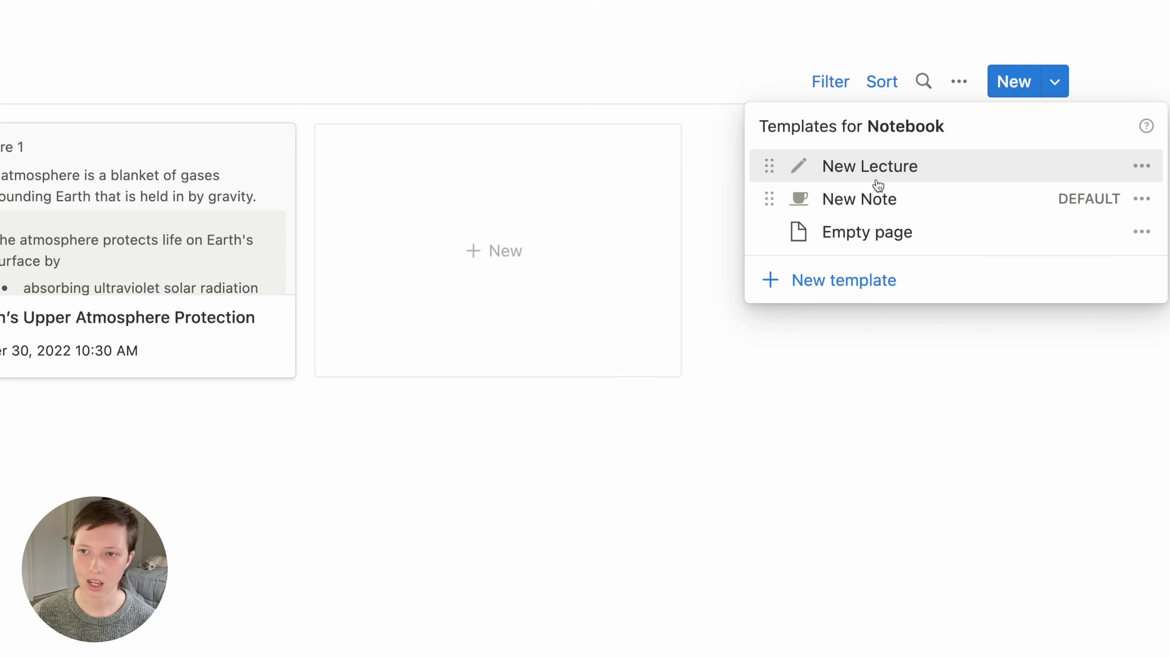
left_click(1147, 199)
left_click(996, 203)
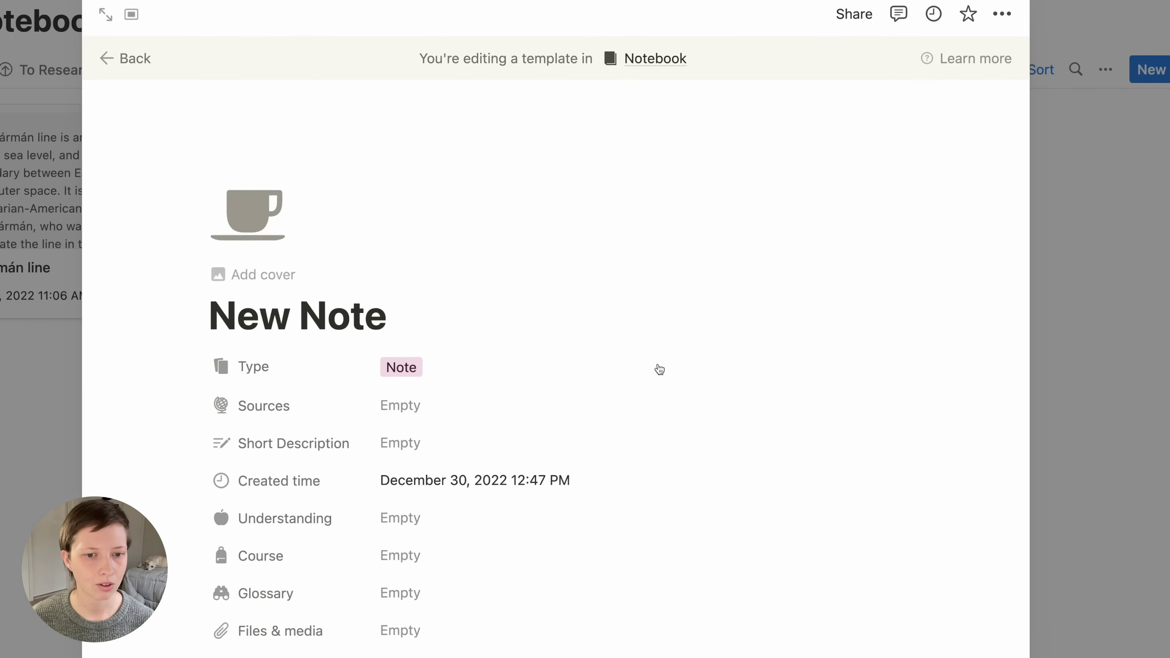
scroll(427, 438, "down", 5)
scroll(414, 383, "up", 3)
scroll(414, 383, "down", 3)
scroll(670, 317, "up", 5)
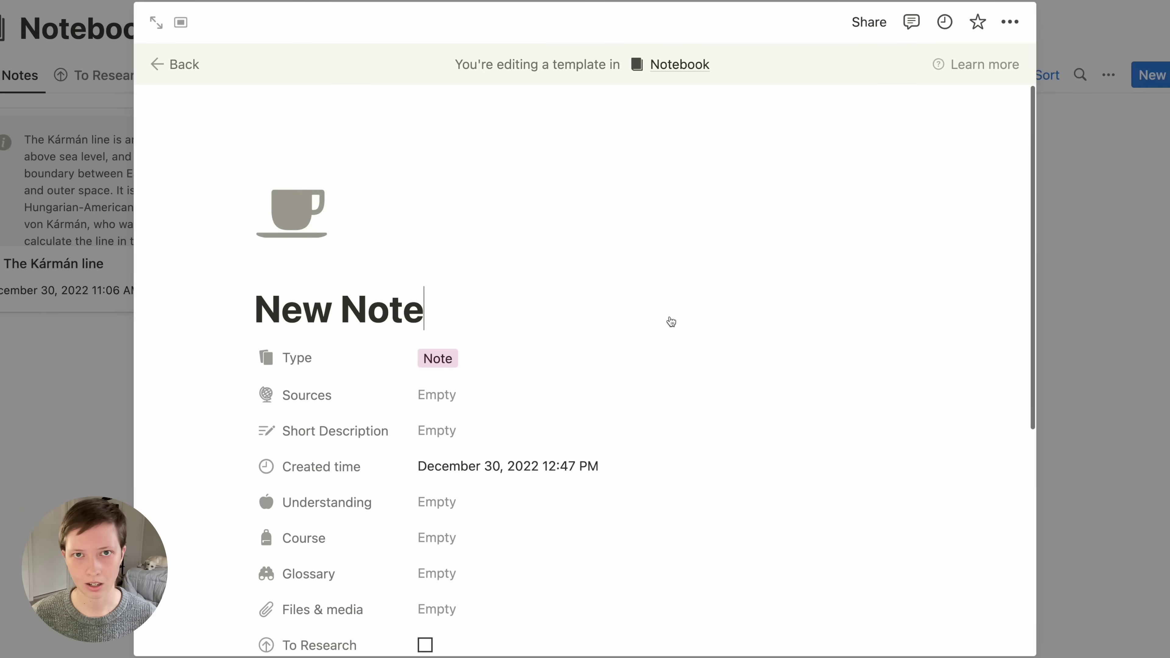
key("Escape")
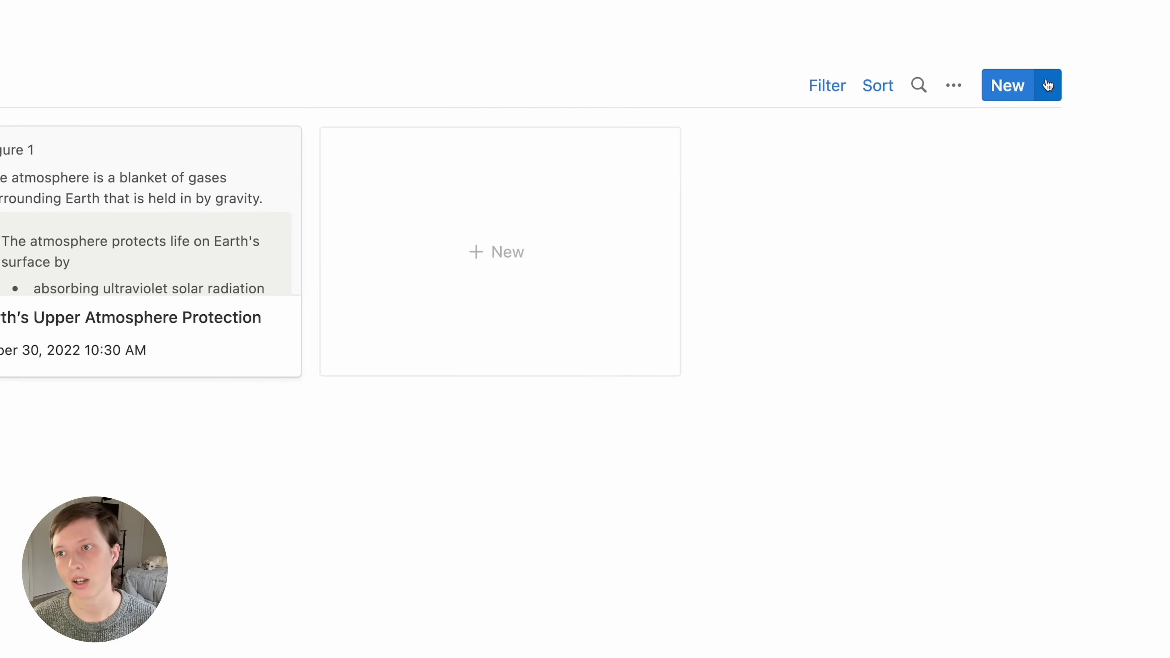
- Open the Notebook's New Lecture template for editing, review its properties, Key Takeaways list and Notes section, and close it
left_click(1166, 71)
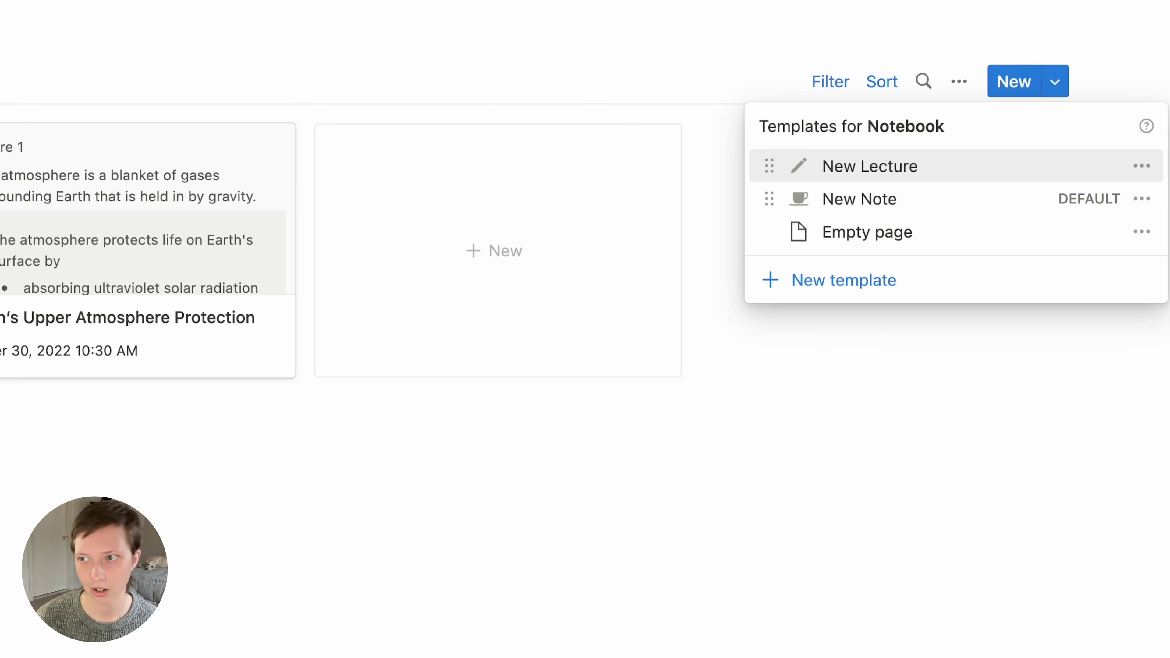
left_click(1142, 165)
left_click(988, 168)
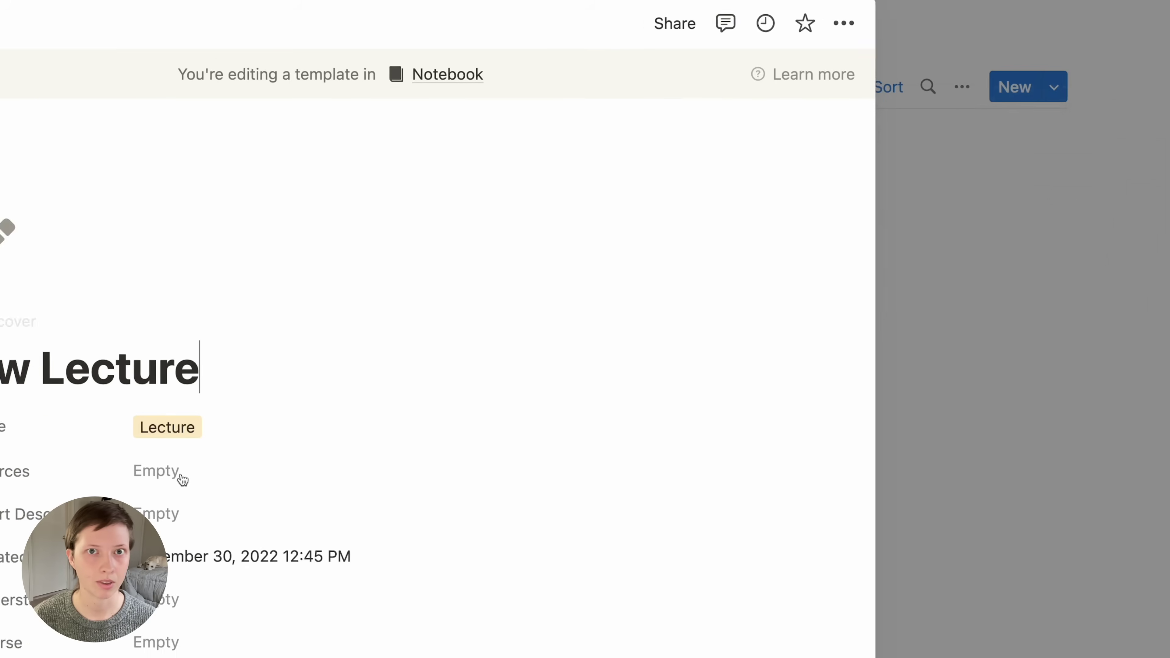
scroll(169, 488, "down", 10)
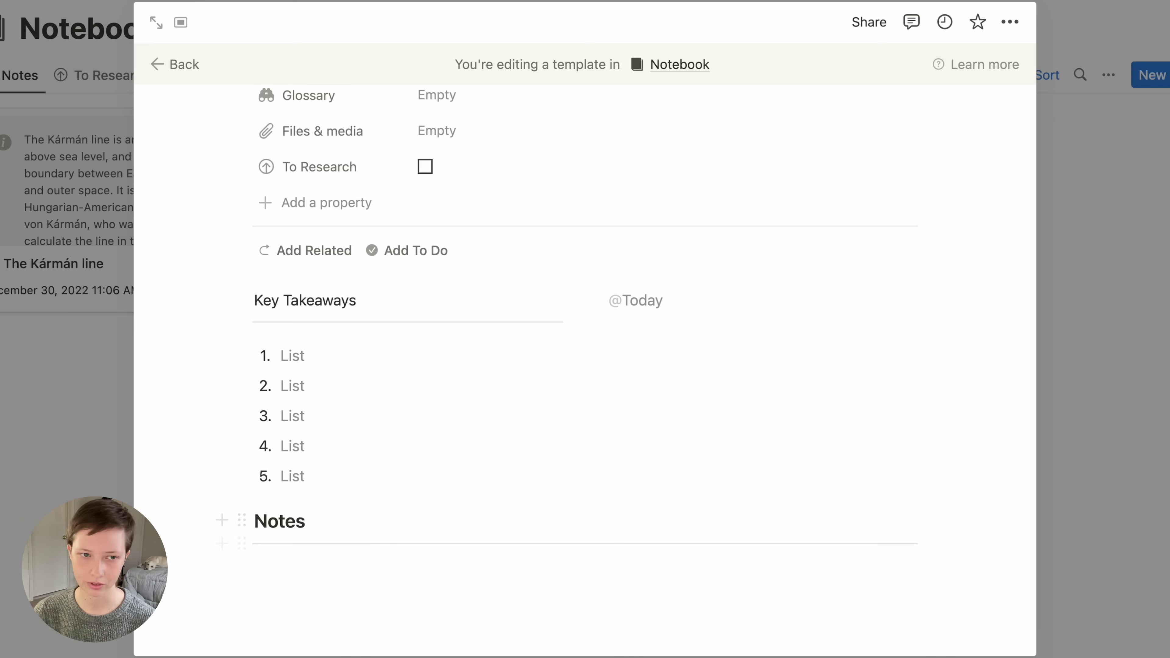
scroll(377, 507, "up", 10)
left_click(94, 356)
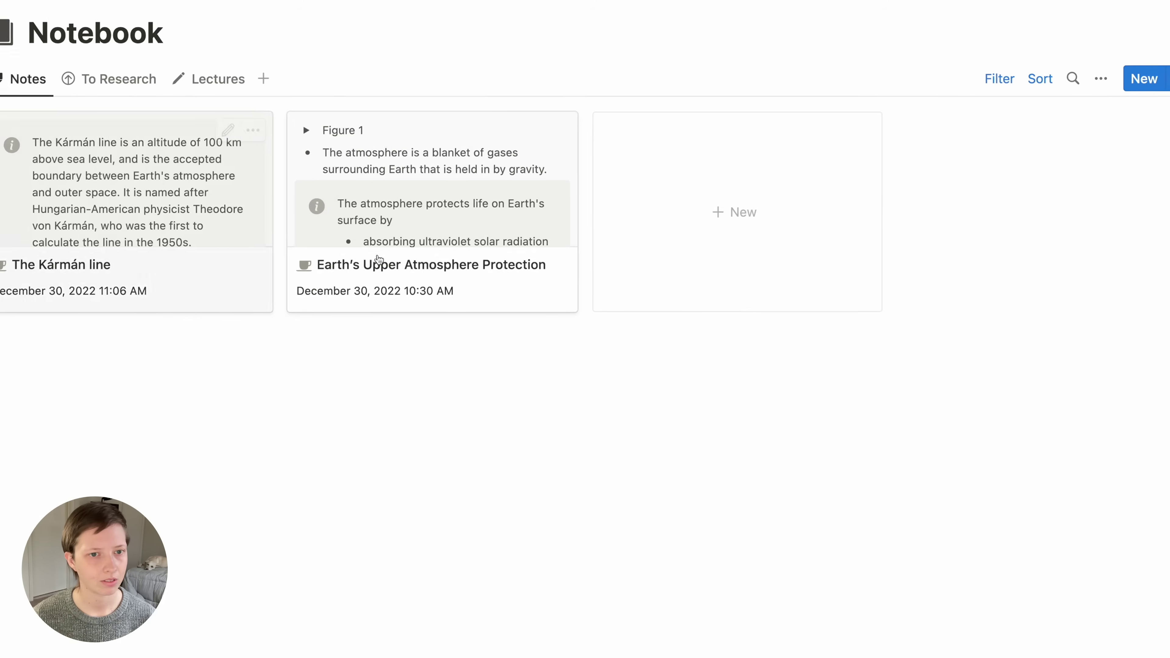
- Open the Earth's Upper Atmosphere Protection note as a full page and review its properties and Type options
left_click(383, 207)
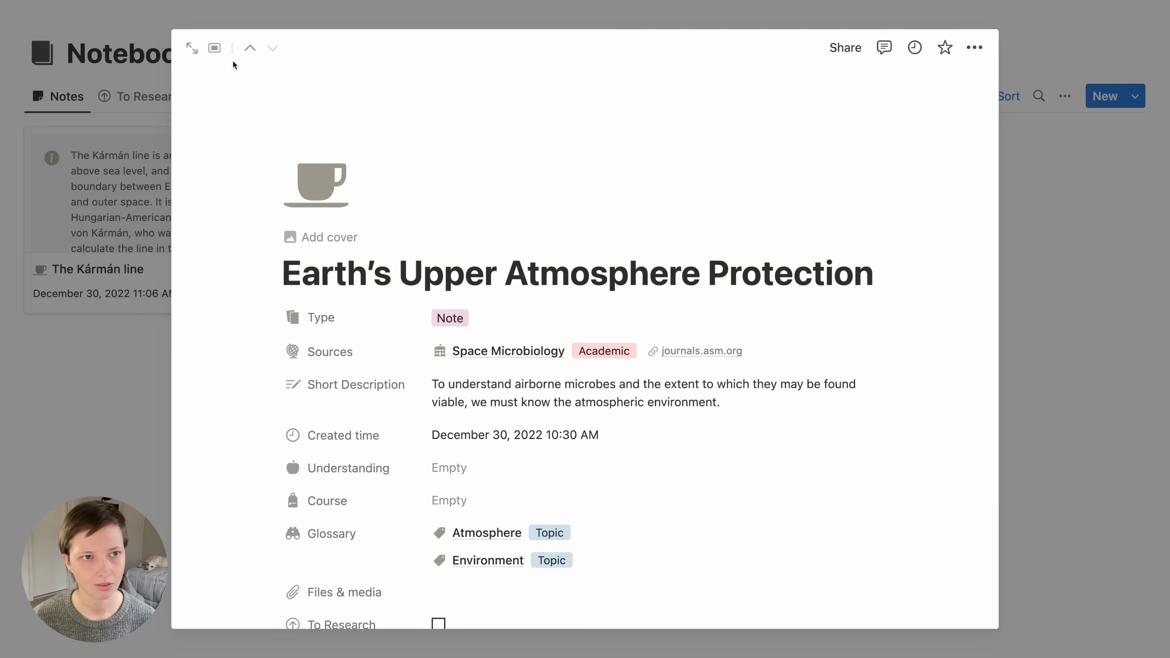
left_click(192, 47)
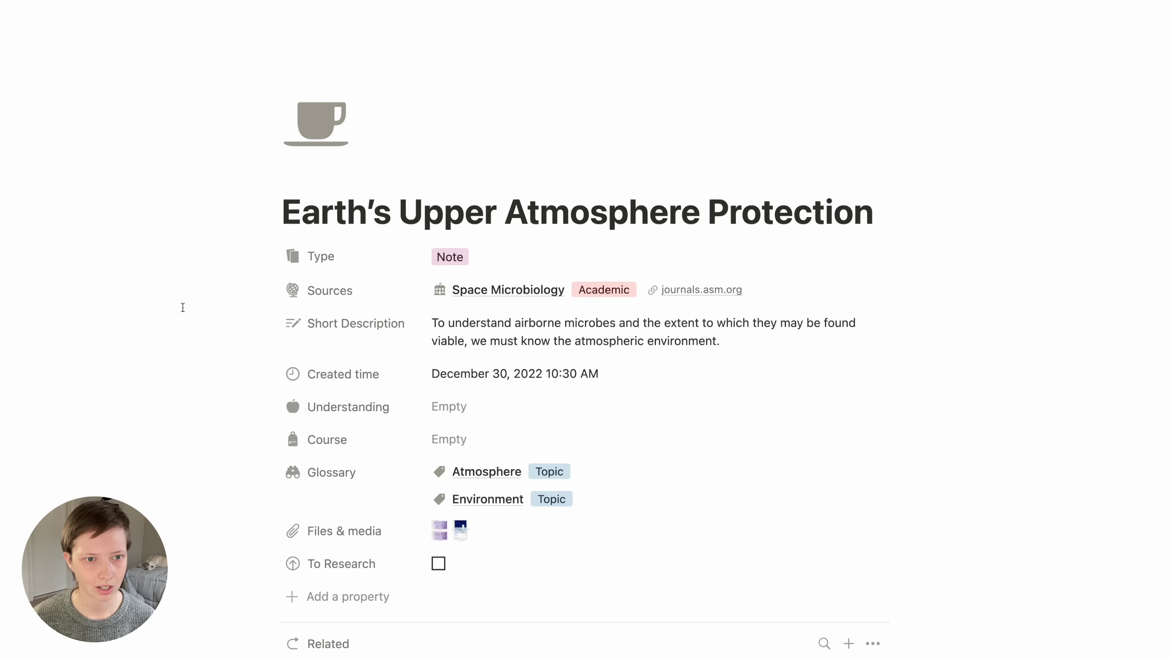
scroll(183, 307, "down", 6)
scroll(183, 308, "up", 6)
left_click(488, 147)
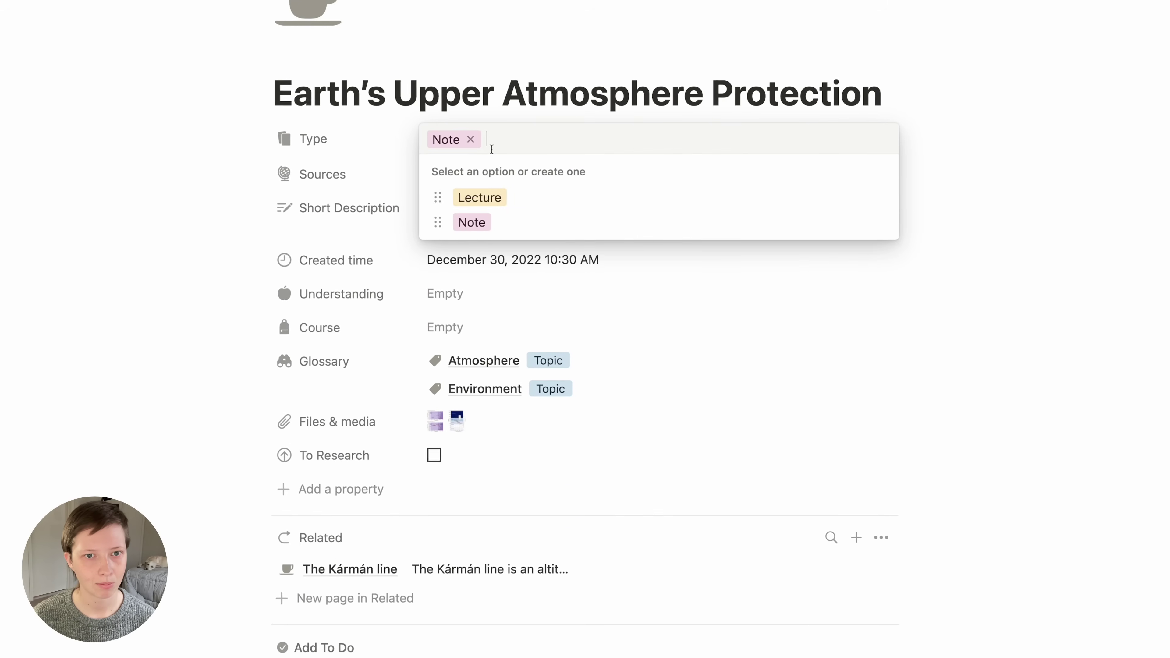
left_click(105, 200)
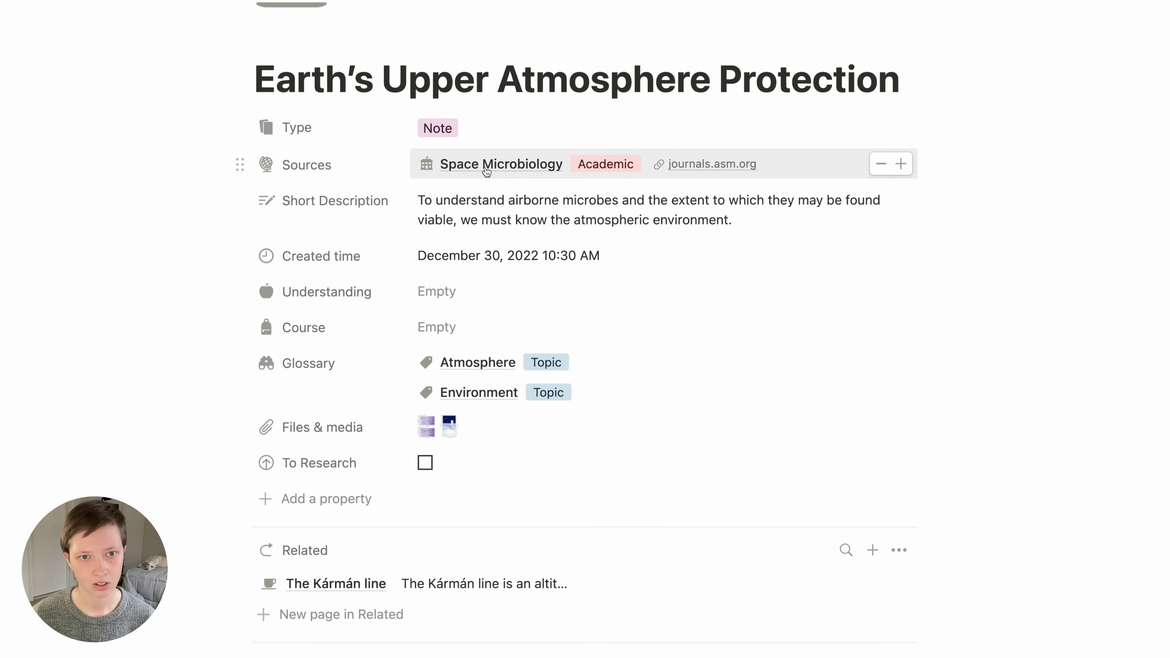
- Inspect the Sources property's relation settings to Web Links and look through the pages it can link
left_click(327, 165)
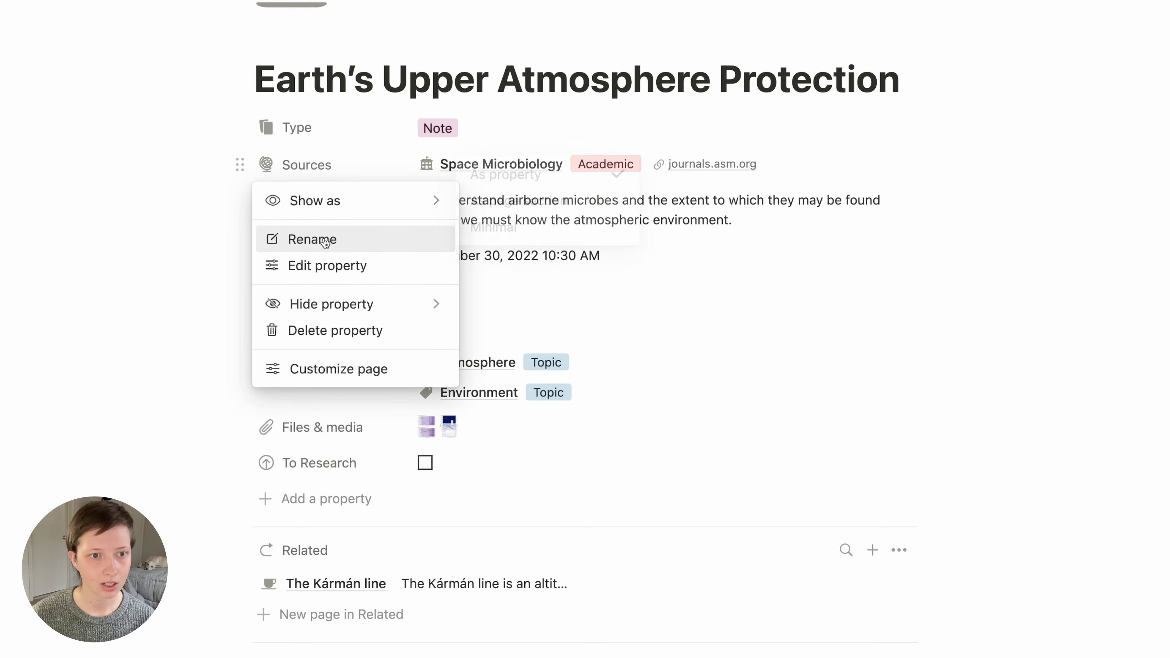
left_click(315, 266)
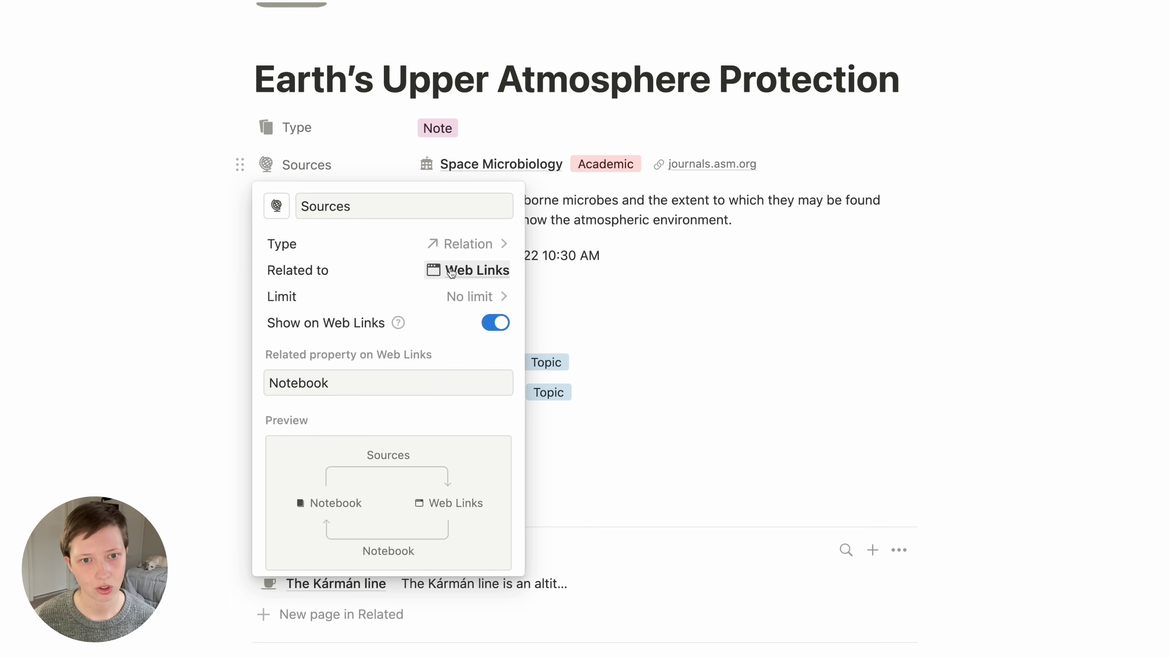
left_click(208, 222)
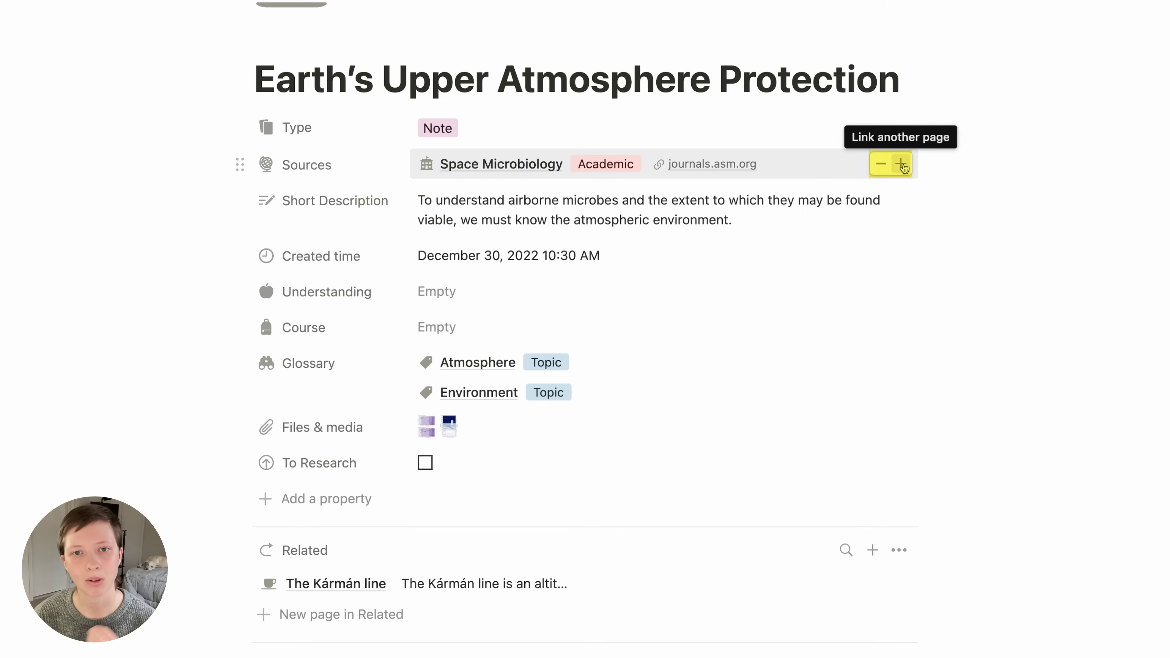
left_click(901, 164)
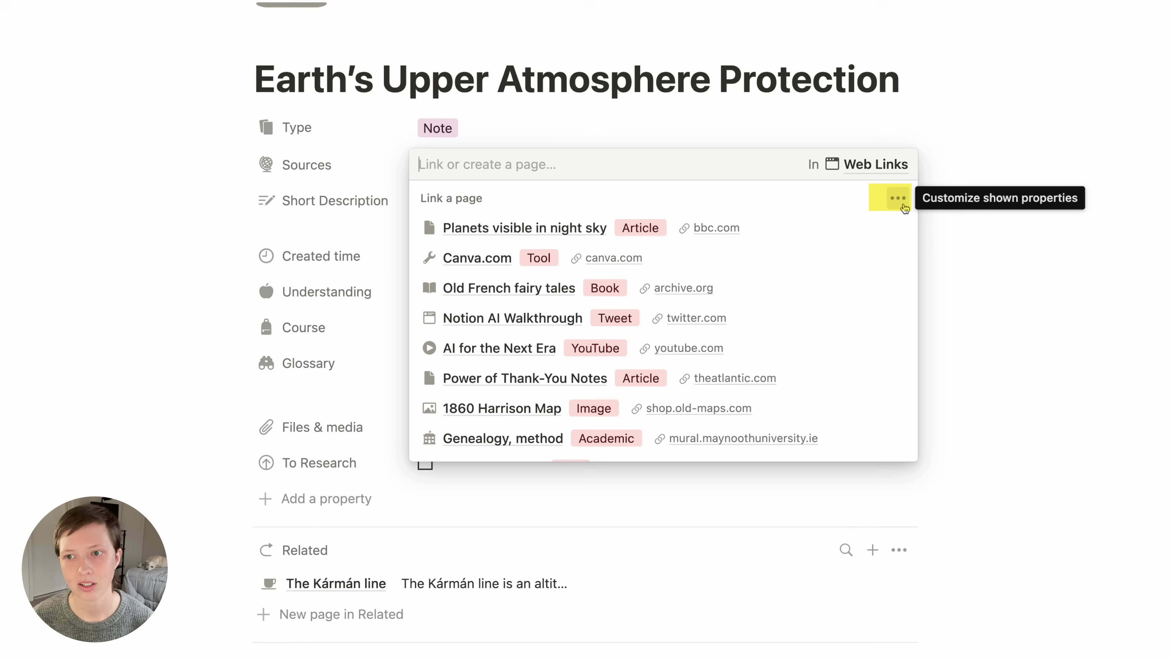
left_click(902, 204)
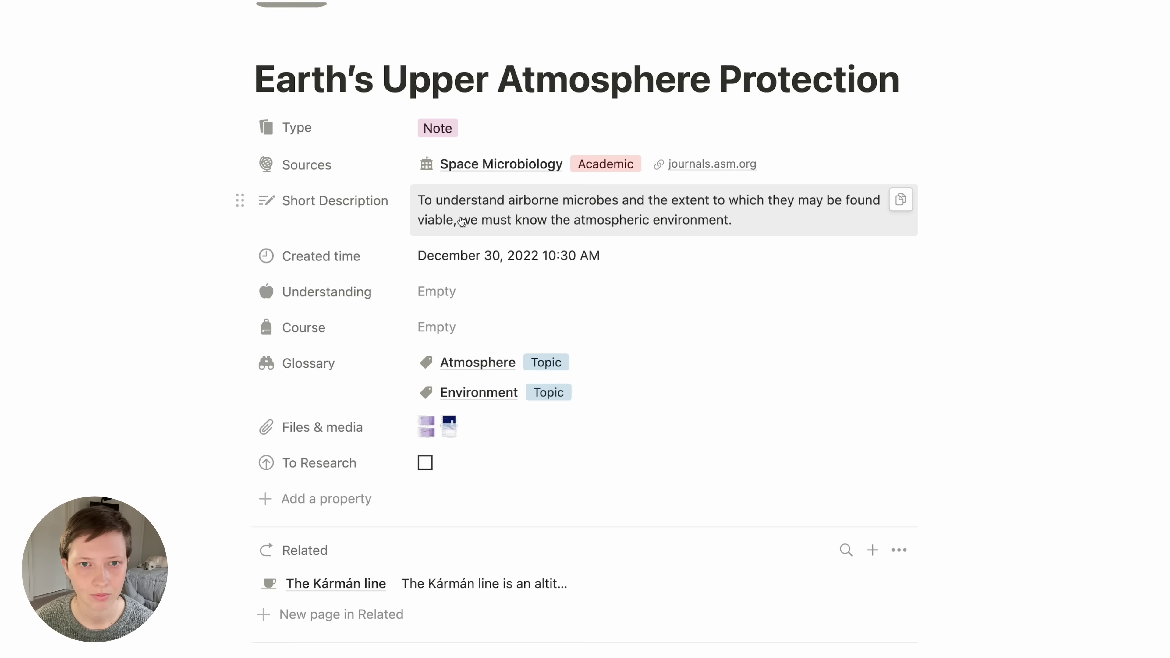
- Review the note's Understanding rating options and the courses available for its Course property
scroll(465, 223, "down", 3)
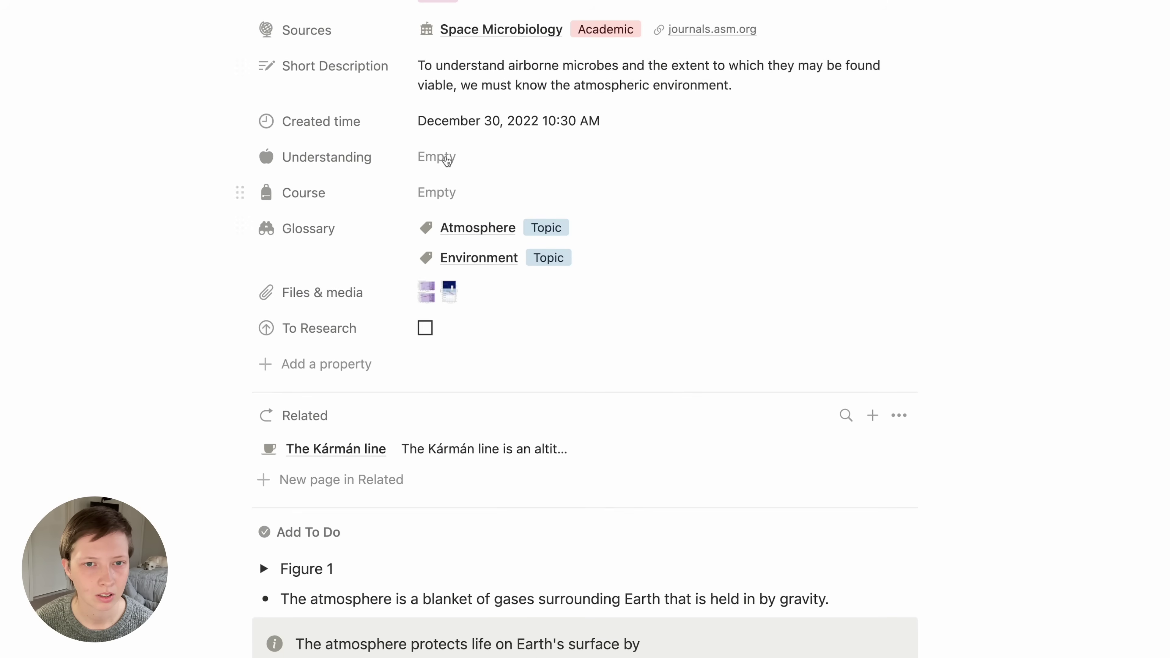
left_click(520, 162)
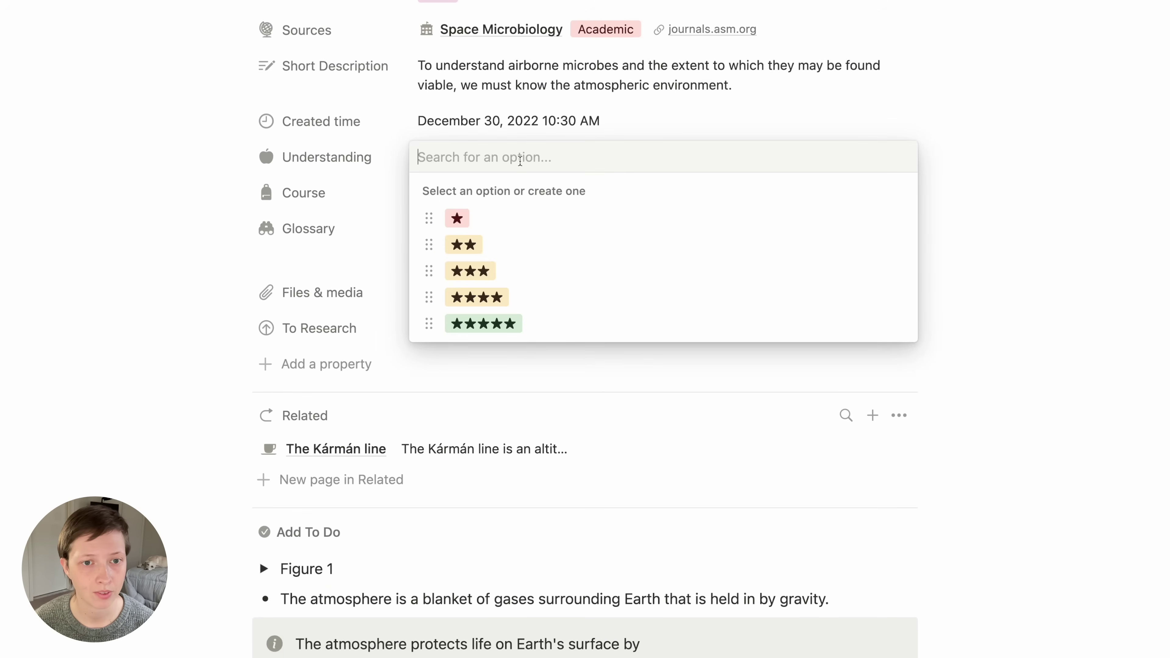
left_click(149, 245)
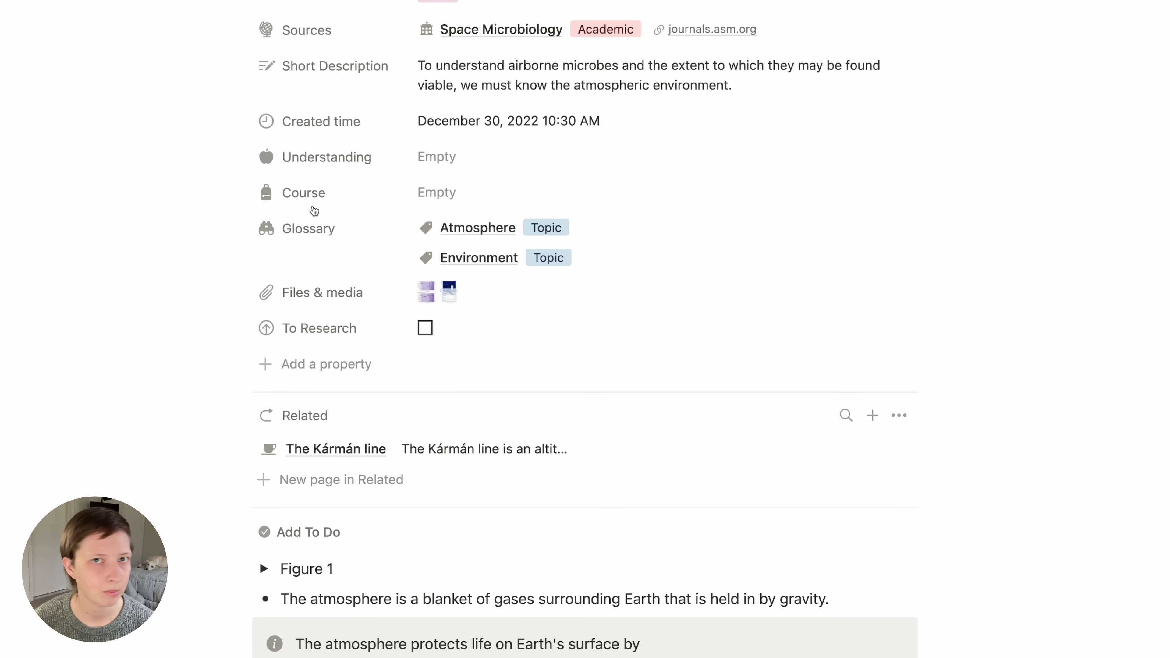
left_click(465, 205)
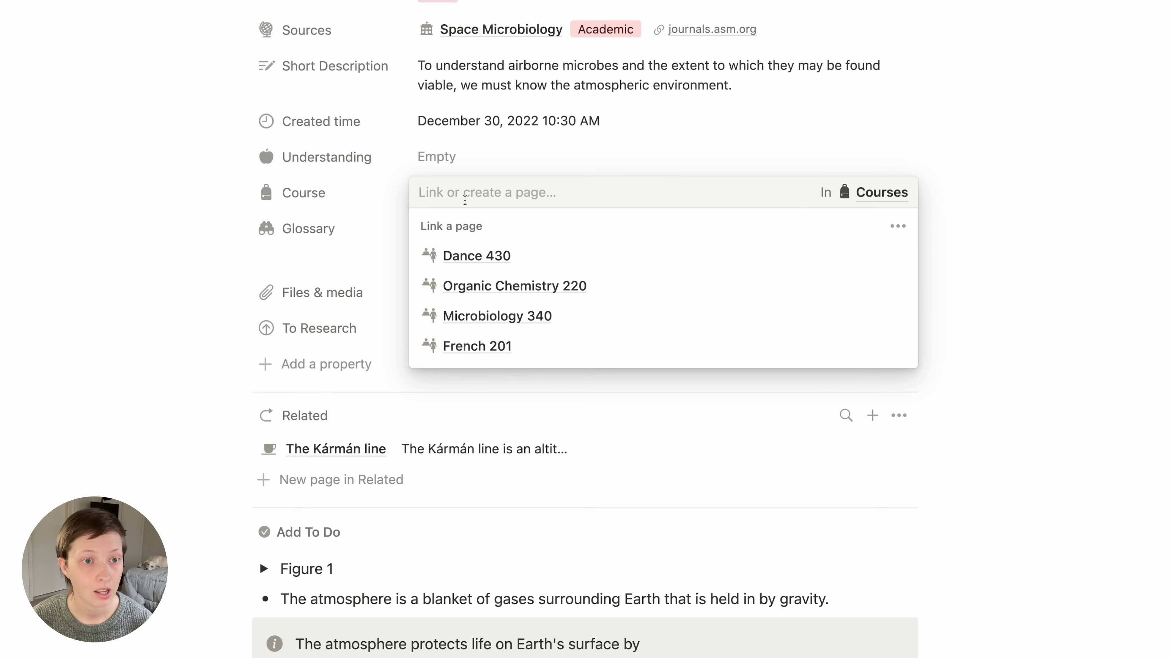
left_click(208, 205)
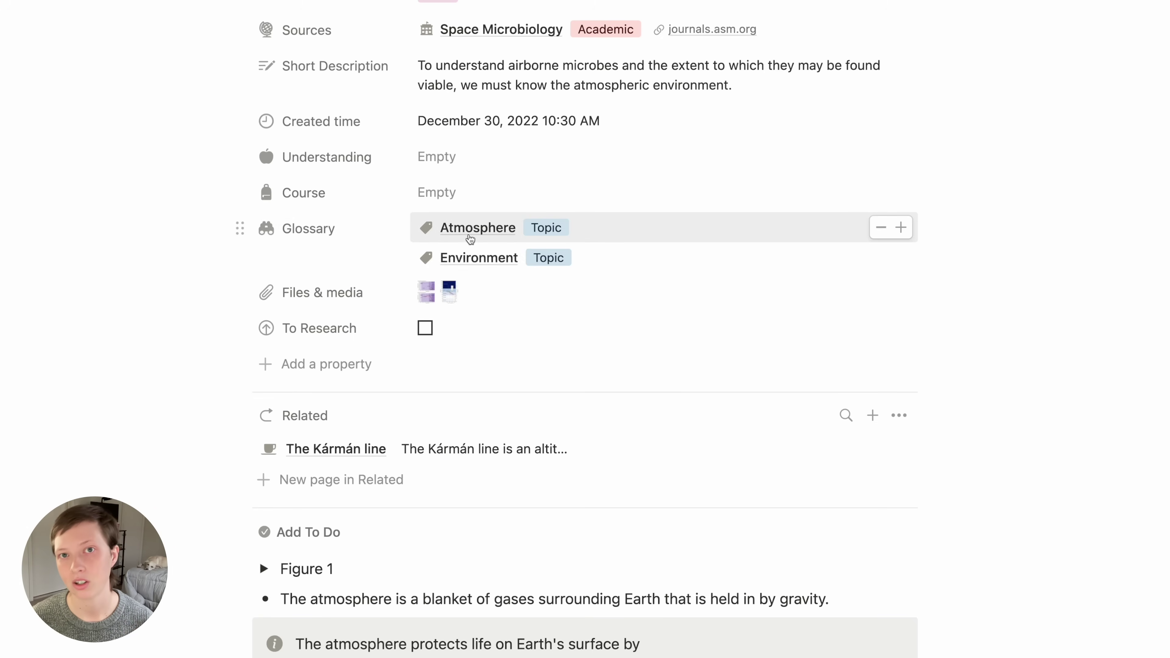
- Review the note's Glossary links and view the images attached in Files & media
scroll(476, 233, "up", 5)
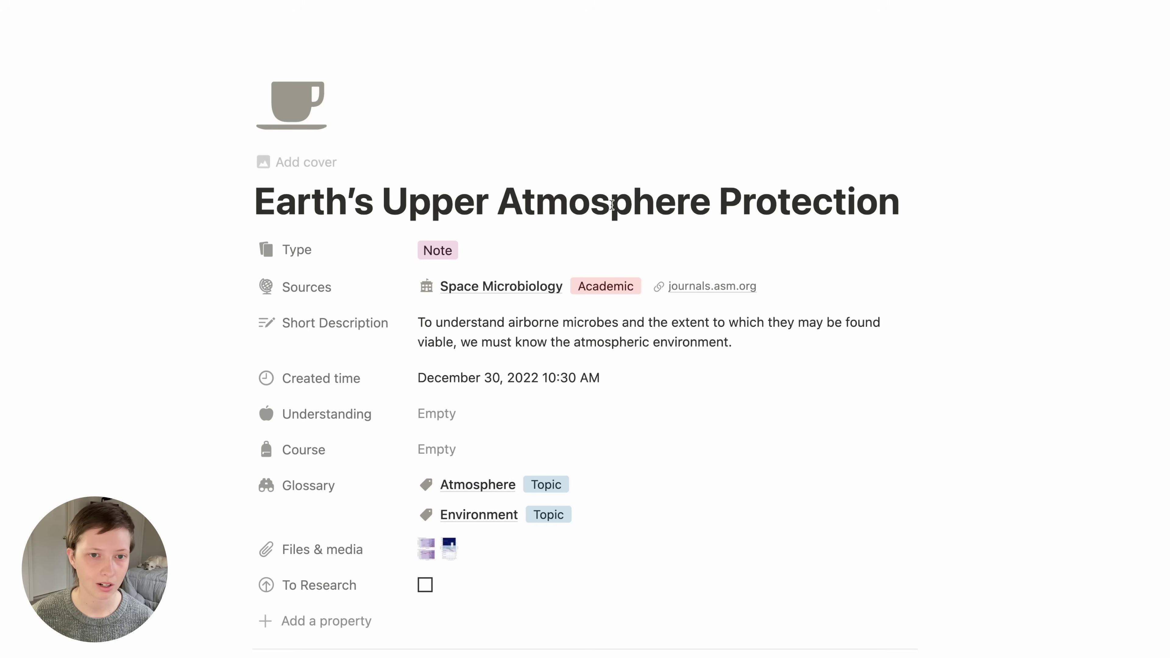
scroll(377, 260, "down", 6)
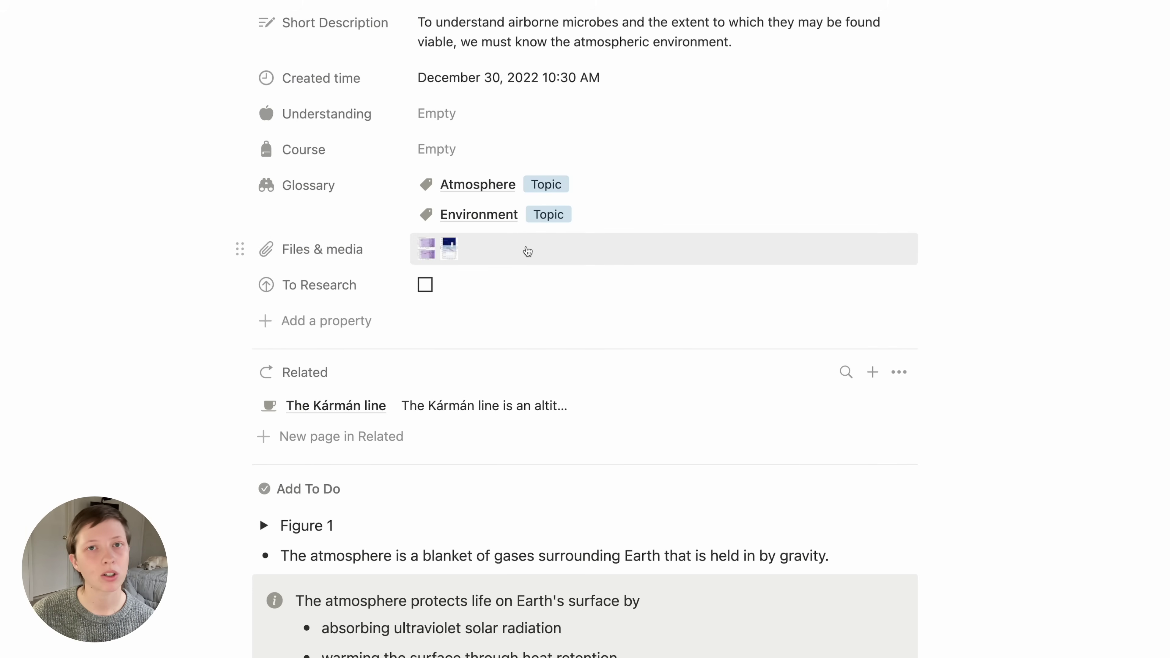
left_click(527, 251)
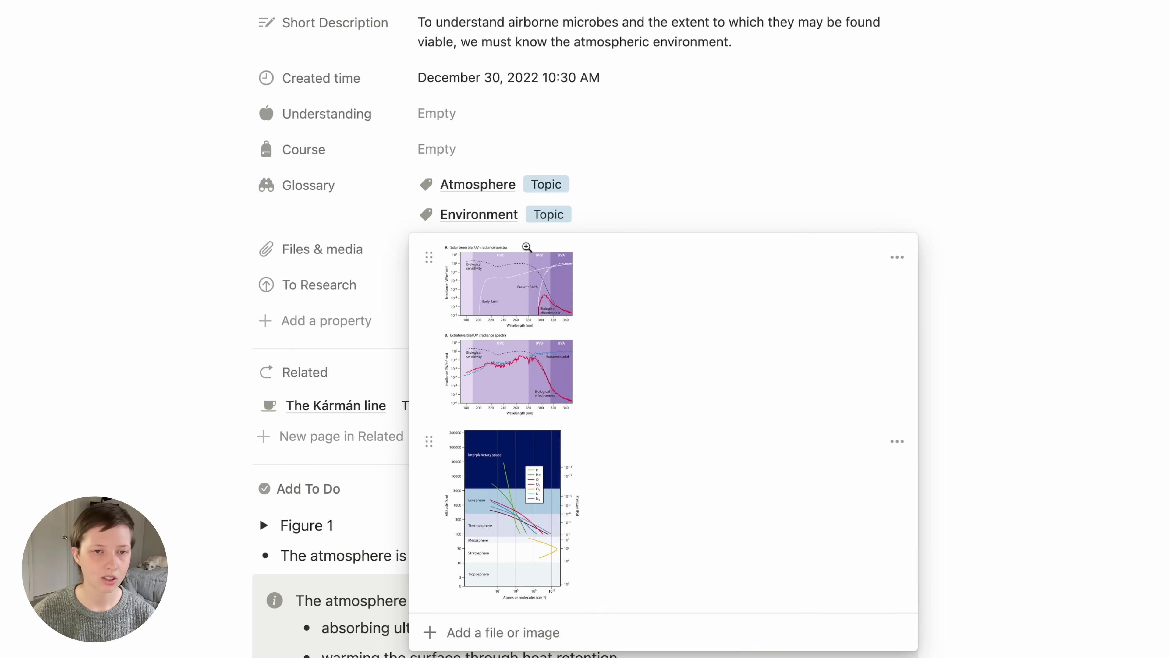
left_click(252, 277)
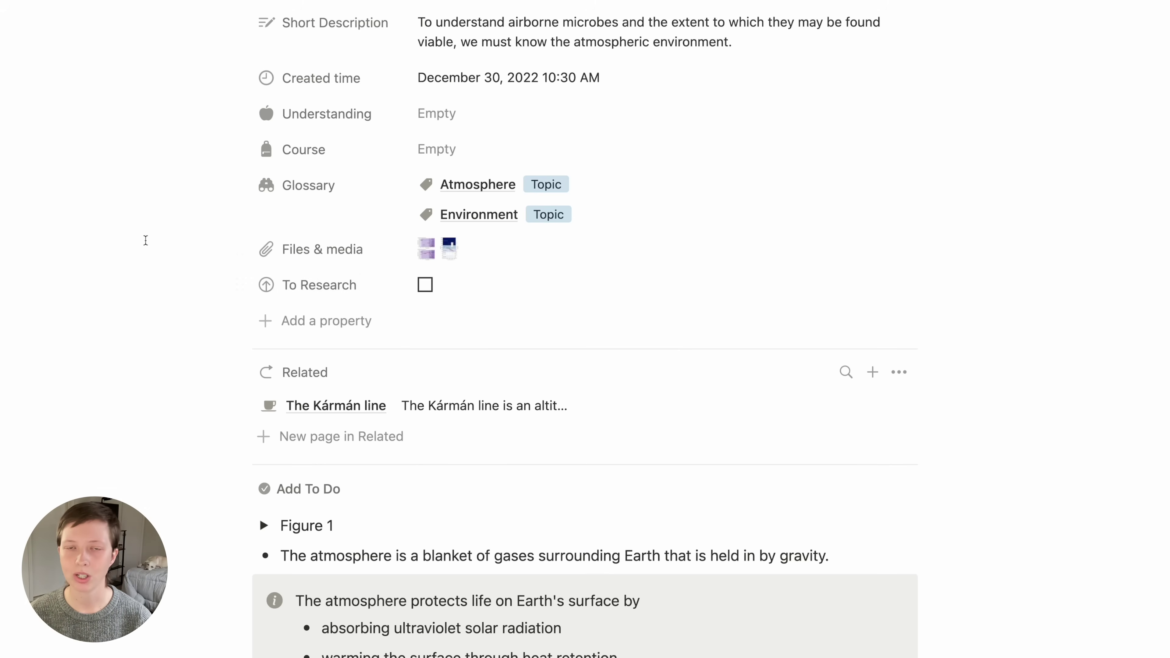
scroll(146, 240, "up", 3)
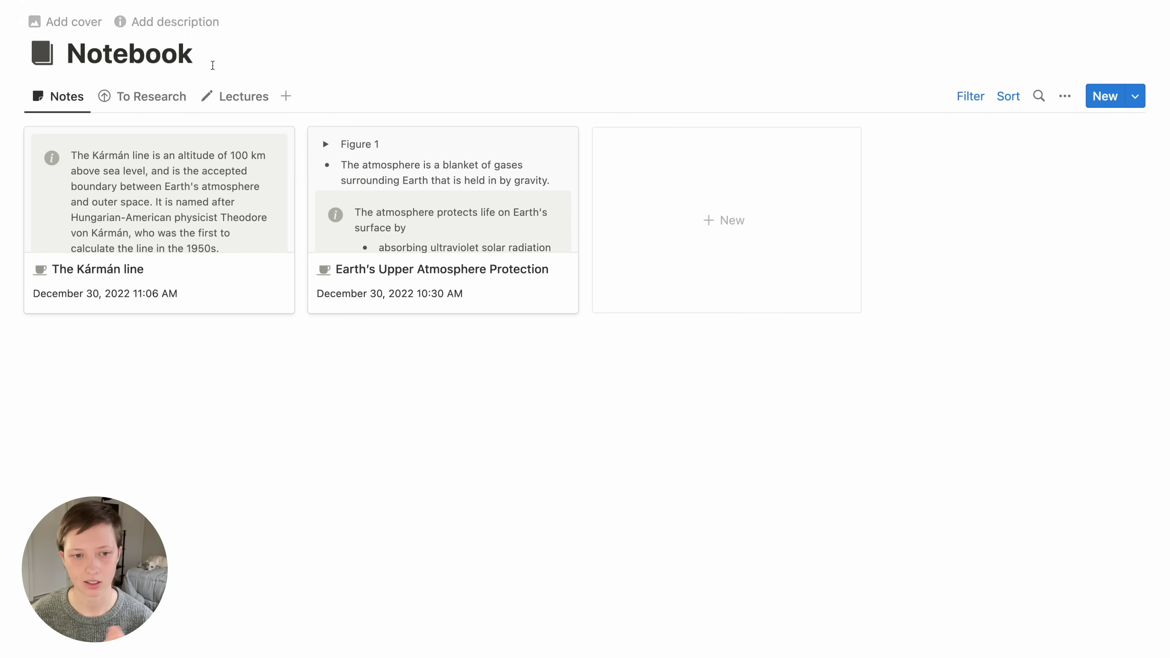
- View the Notebook's To Research list, and reopen Earth's Upper Atmosphere Protection from Notes to review its body content
left_click(126, 99)
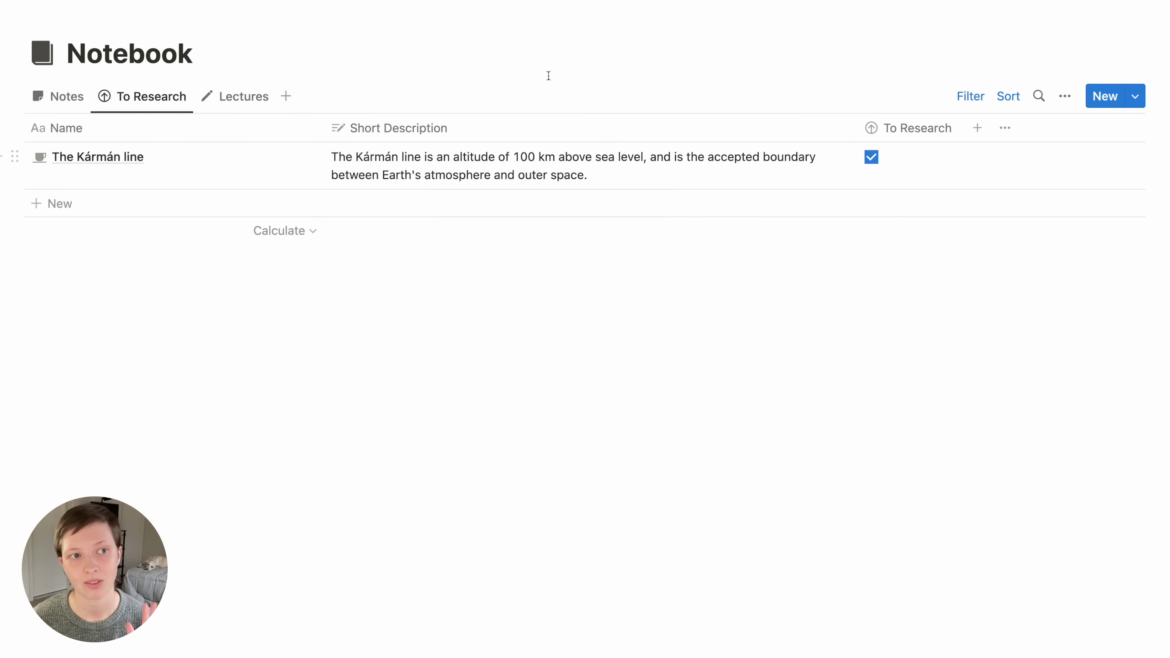
left_click(66, 97)
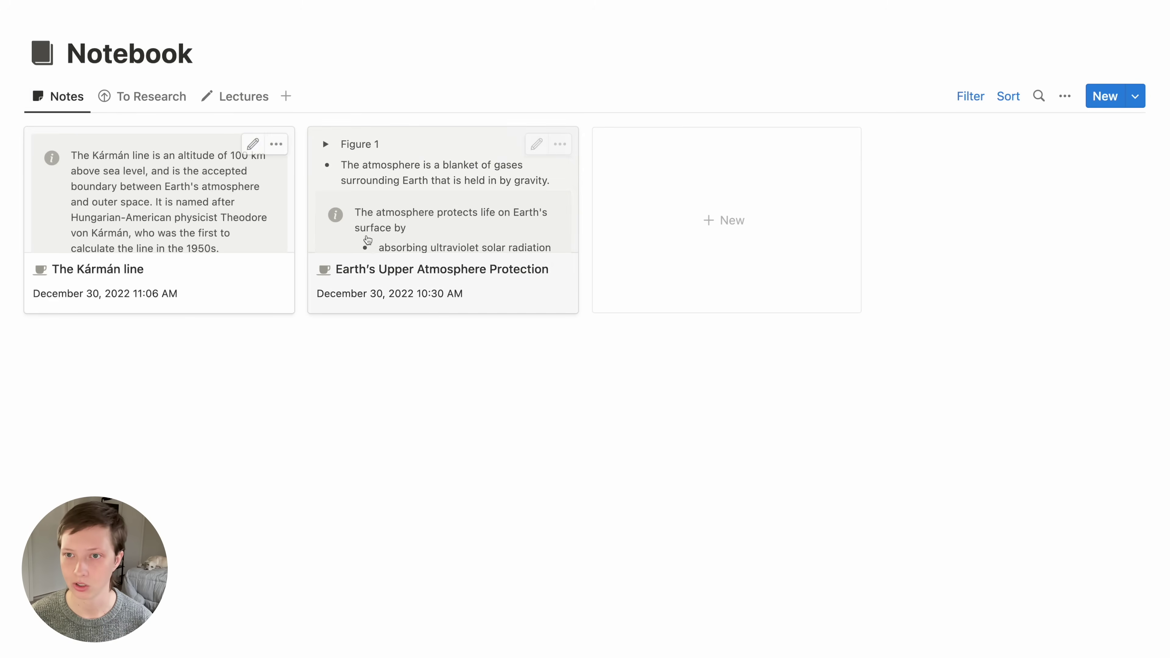
left_click(395, 243)
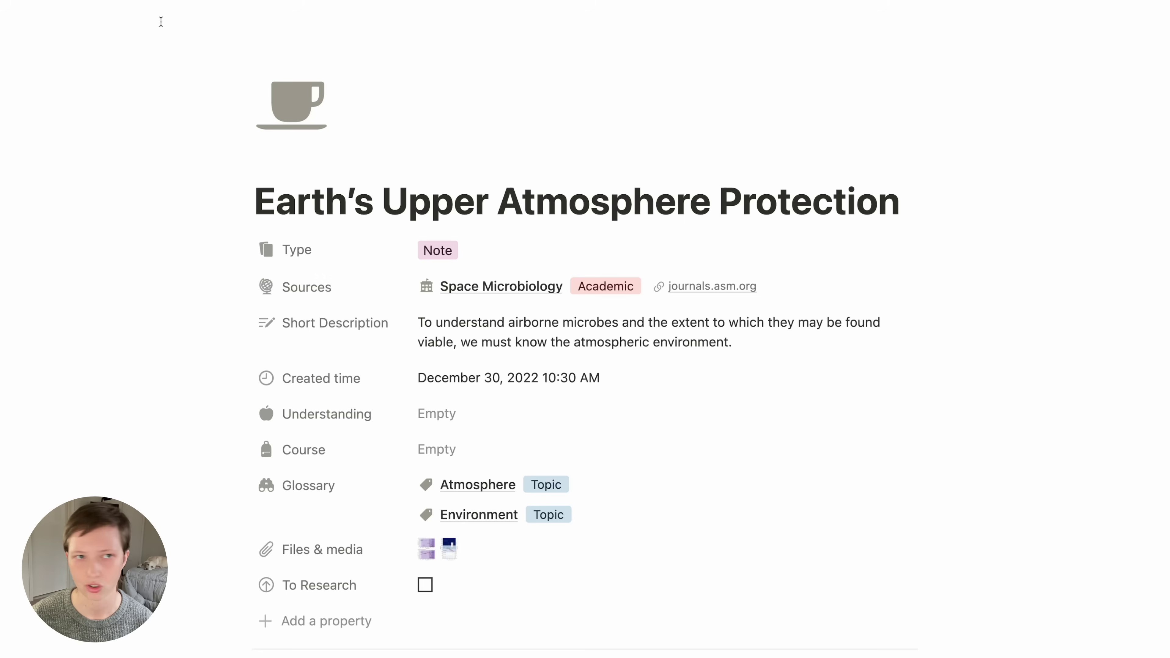
scroll(364, 295, "down", 13)
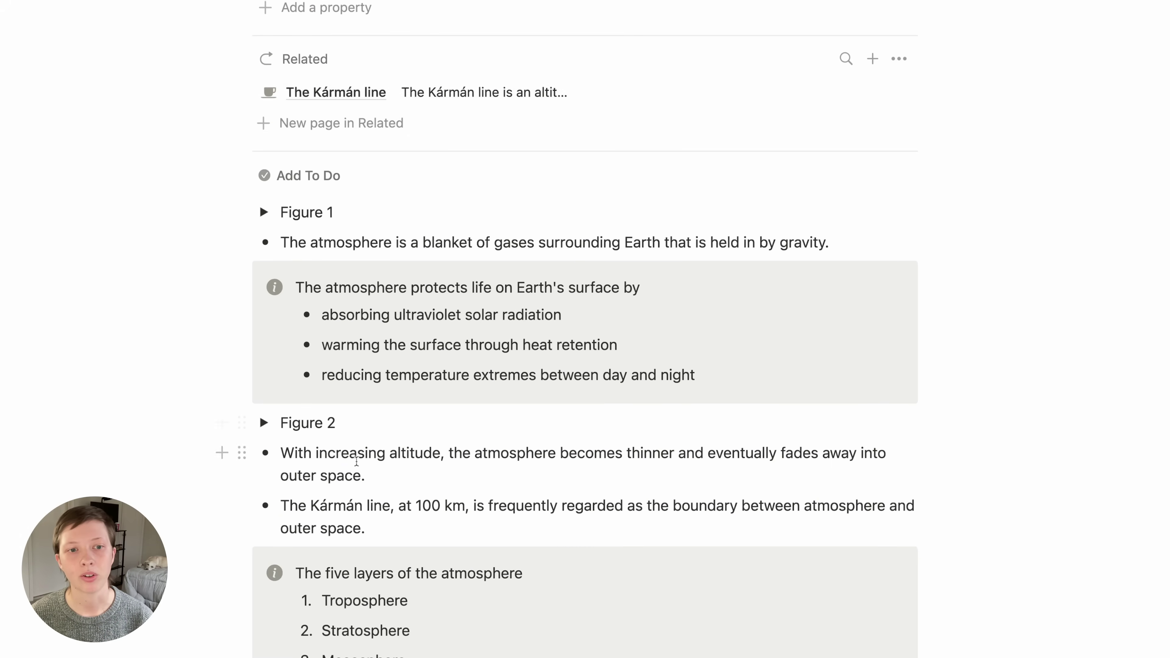
scroll(354, 443, "down", 6)
scroll(356, 461, "up", 12)
scroll(616, 237, "down", 3)
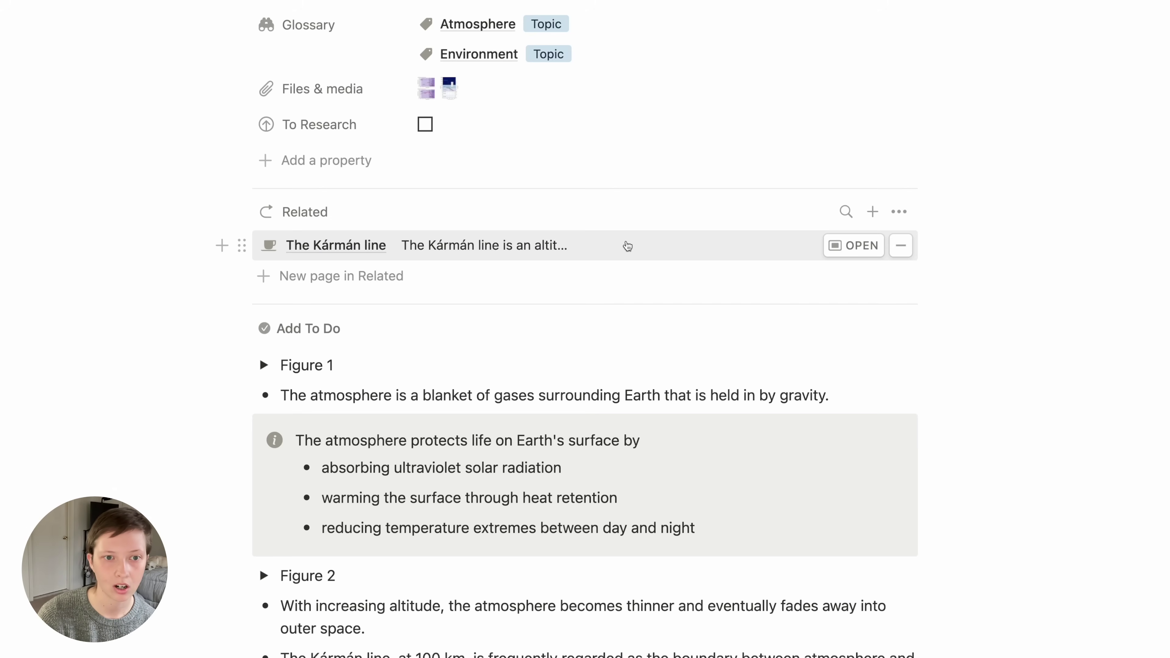
- Open The Kármán line from the note's Related section and follow its related link back to Earth's Upper Atmosphere Protection
left_click(628, 245)
scroll(626, 241, "down", 5)
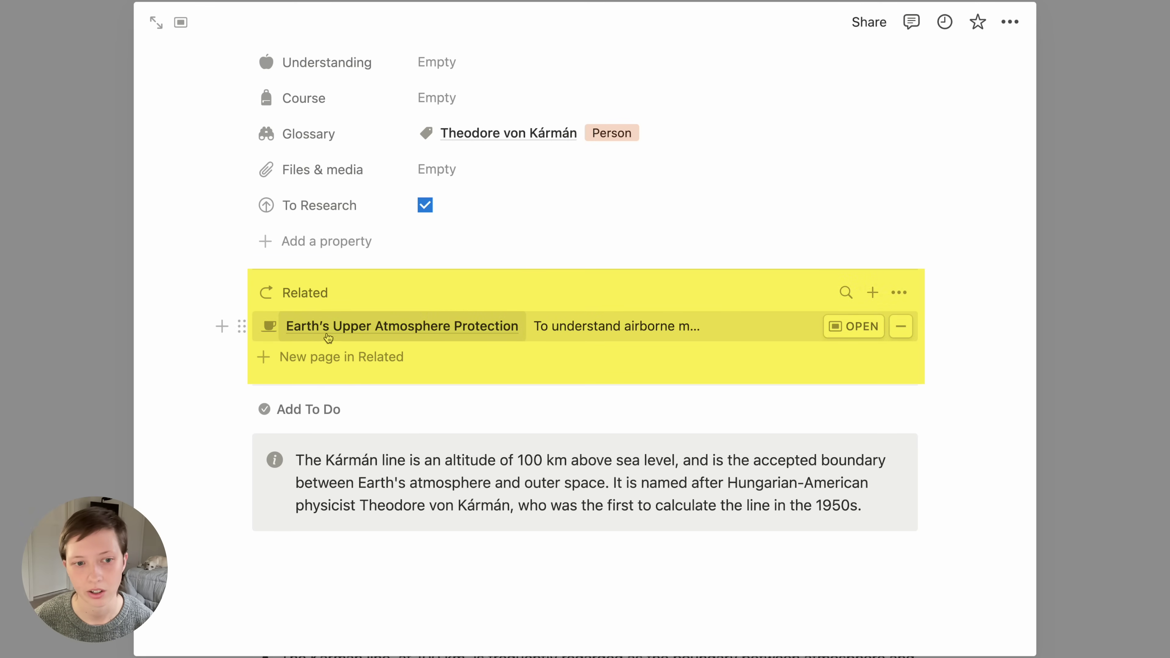
left_click(751, 330)
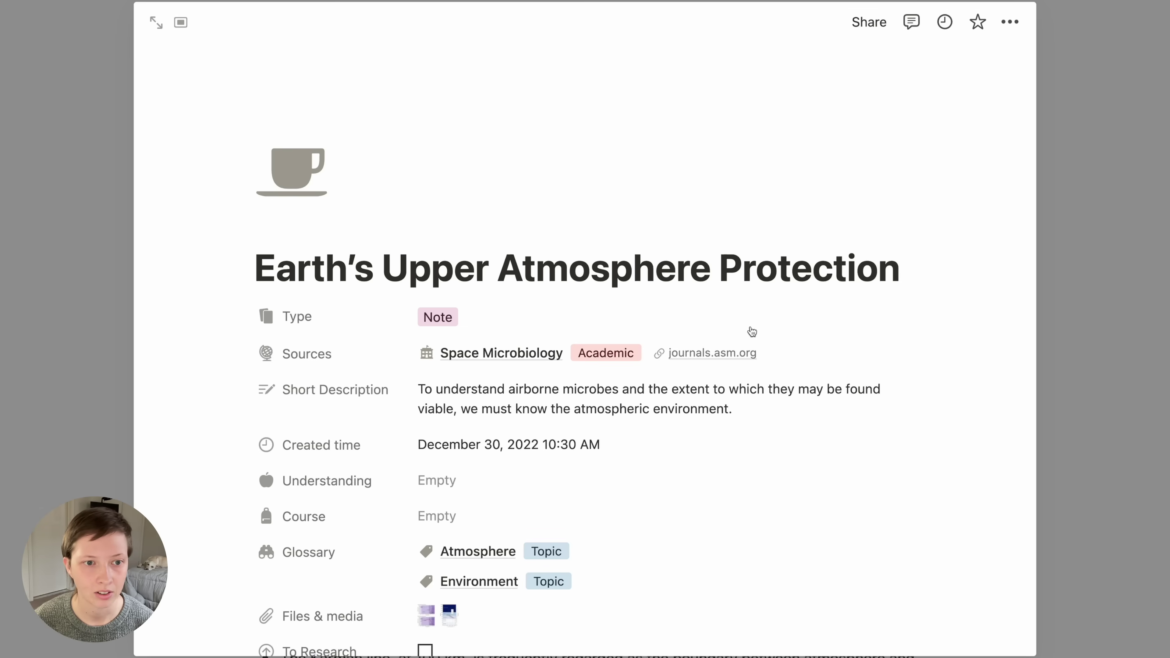
left_click(156, 22)
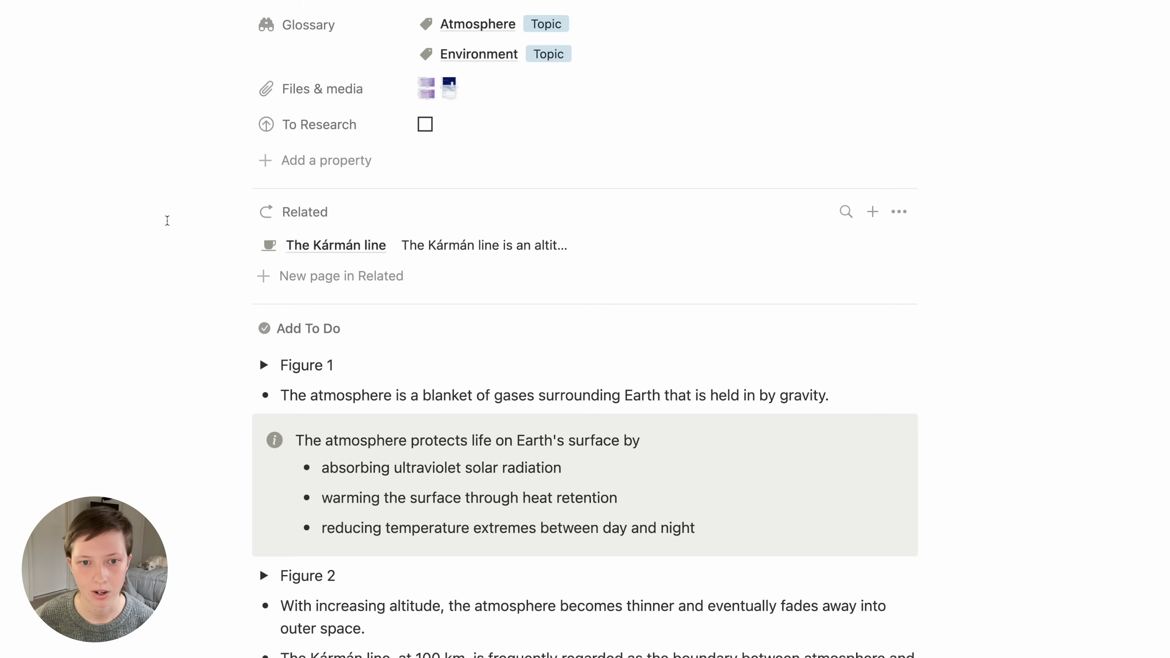
scroll(167, 220, "down", 5)
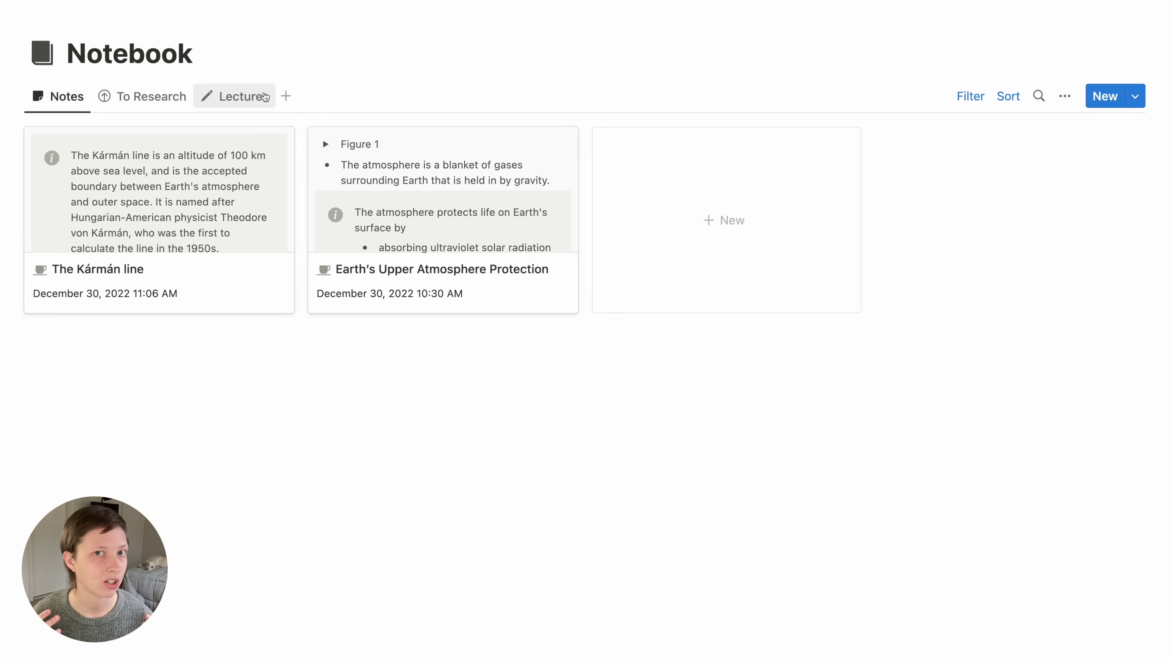
- Open French Verbs from the Notebook's Lectures view as a full page and review its properties, Key Takeaways and Notes
left_click(258, 97)
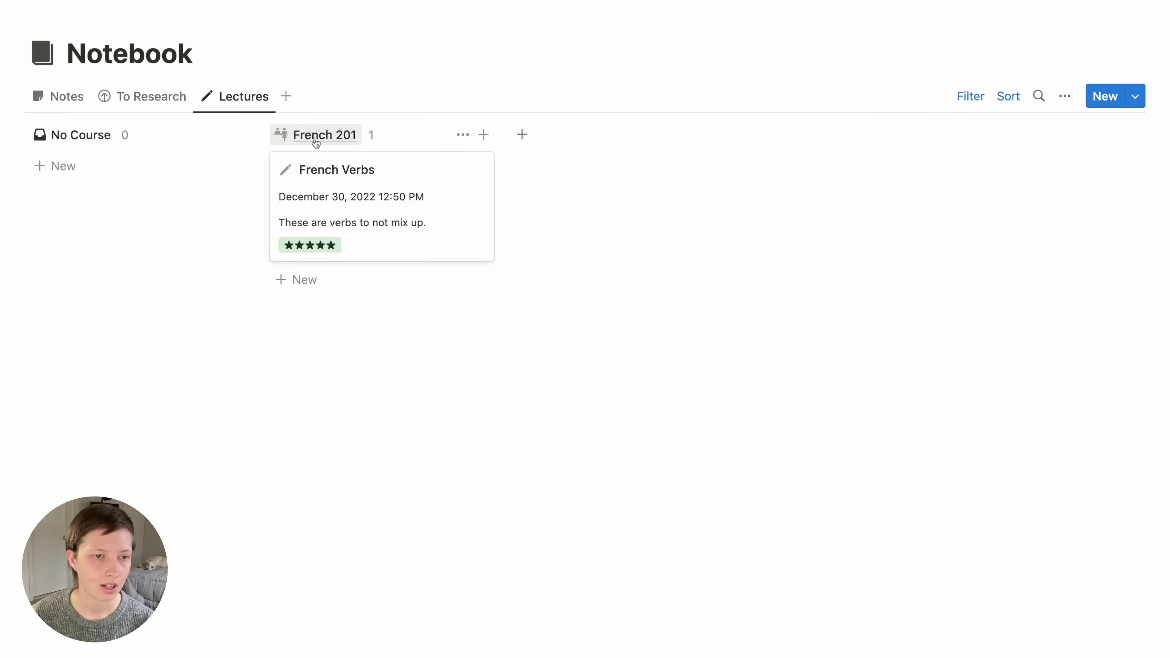
left_click(411, 168)
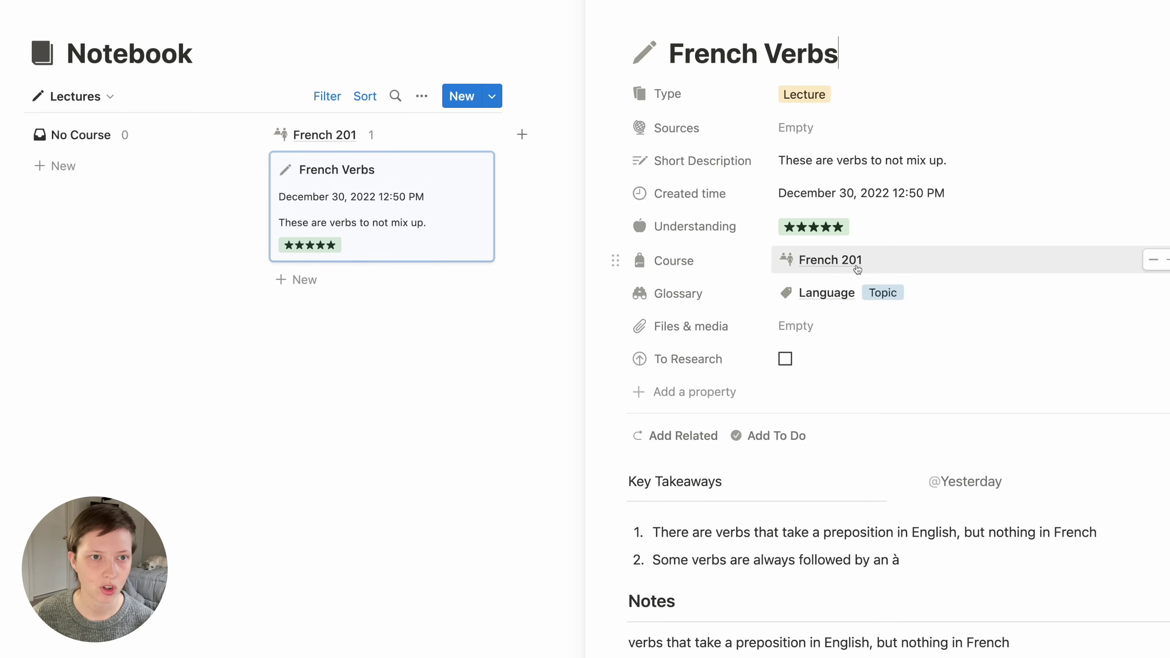
left_click(636, 18)
scroll(536, 361, "down", 8)
scroll(535, 361, "down", 3)
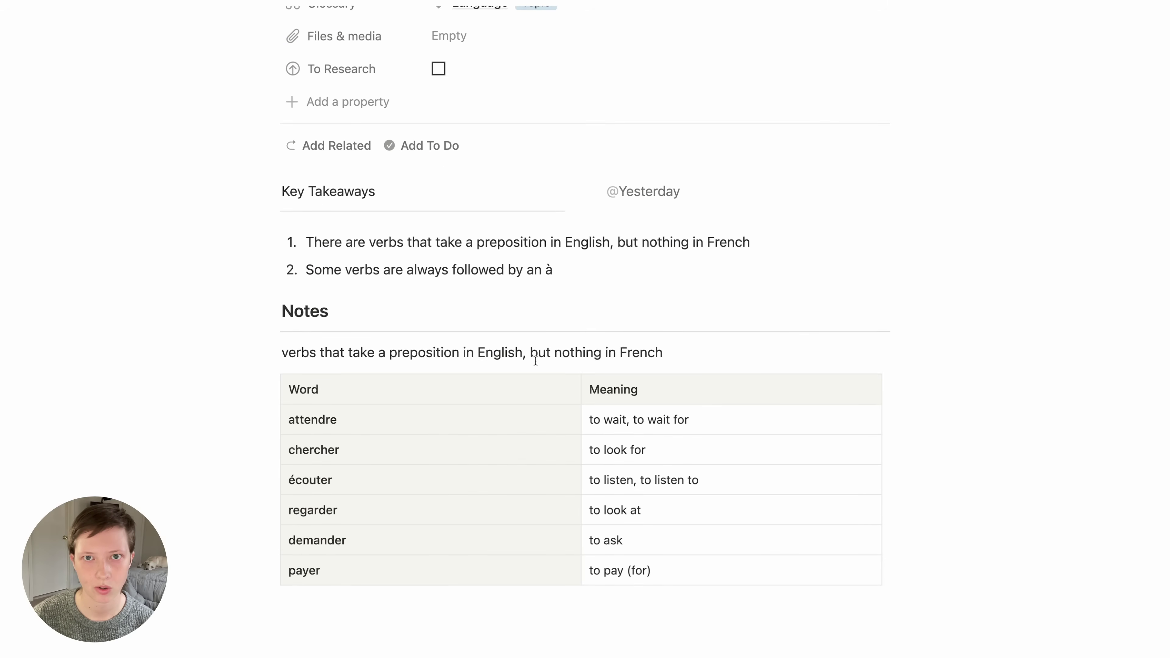
- Create a to-do named Homework for French class and link it to the French Verbs lecture
left_click(424, 175)
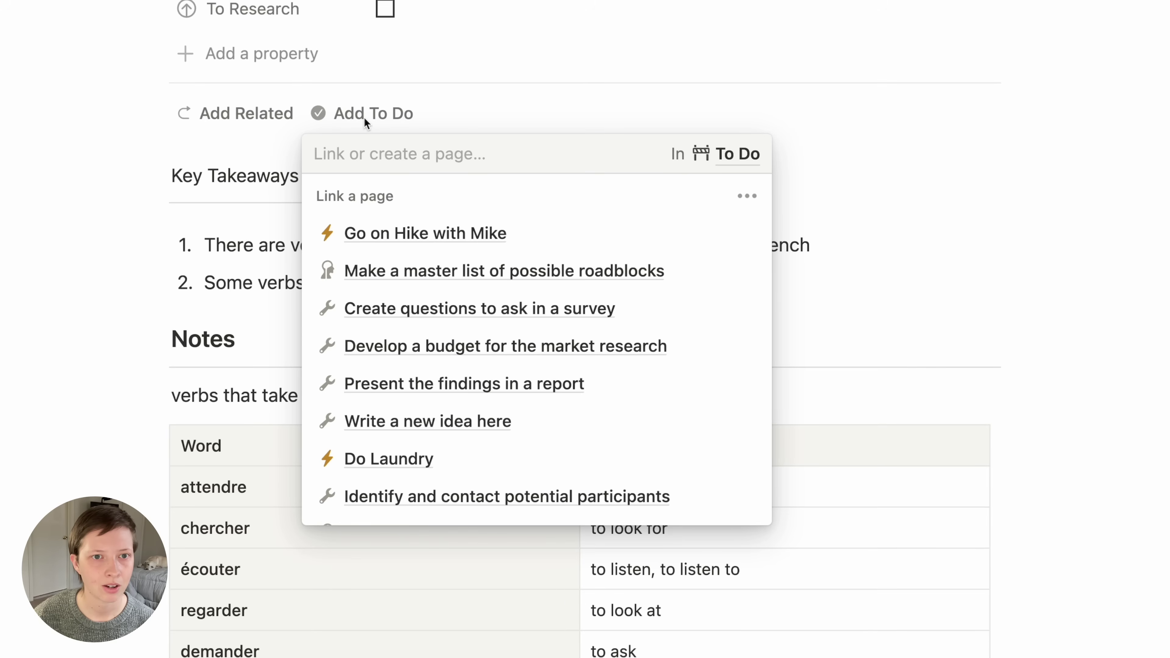
type("Homework")
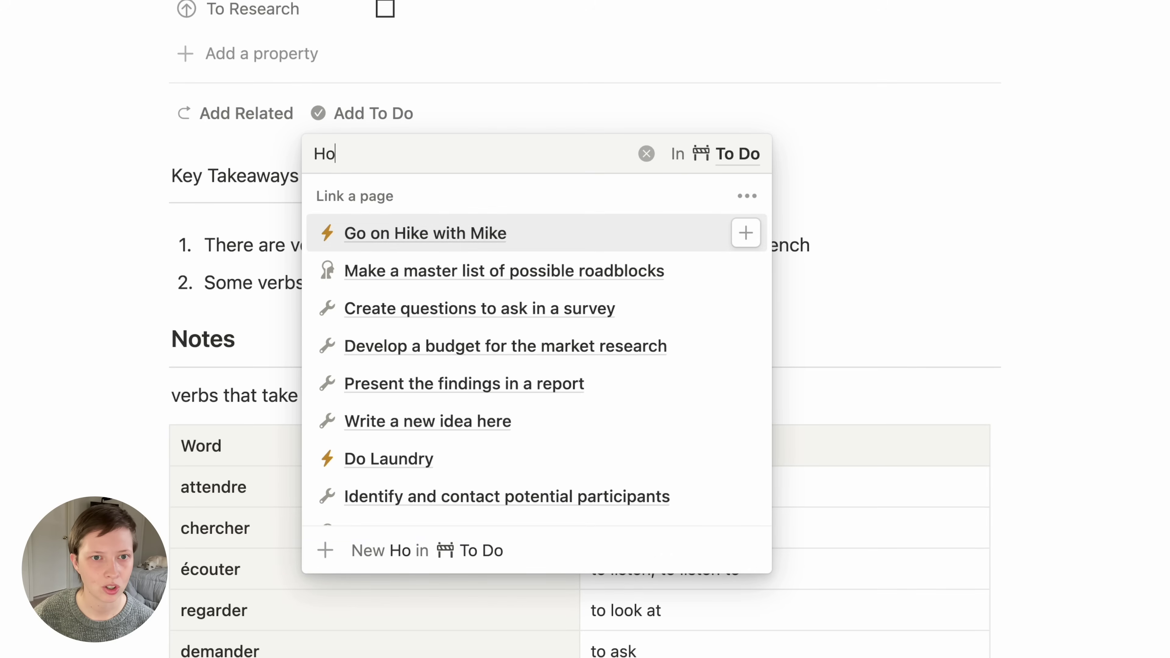
type("F")
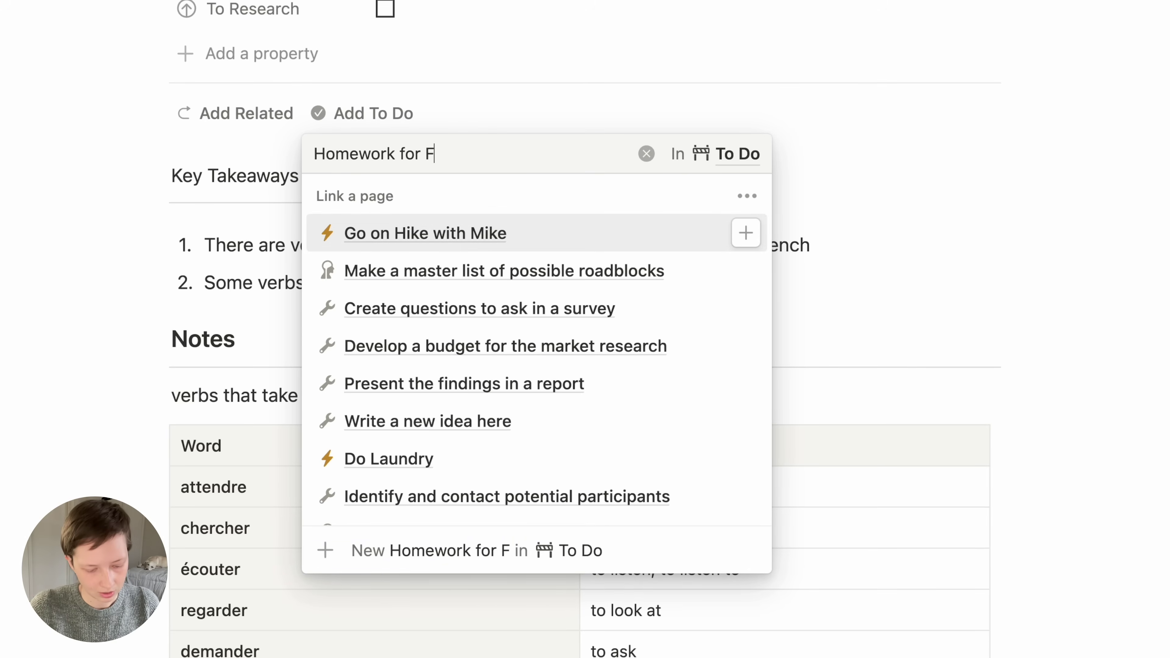
type("rench class")
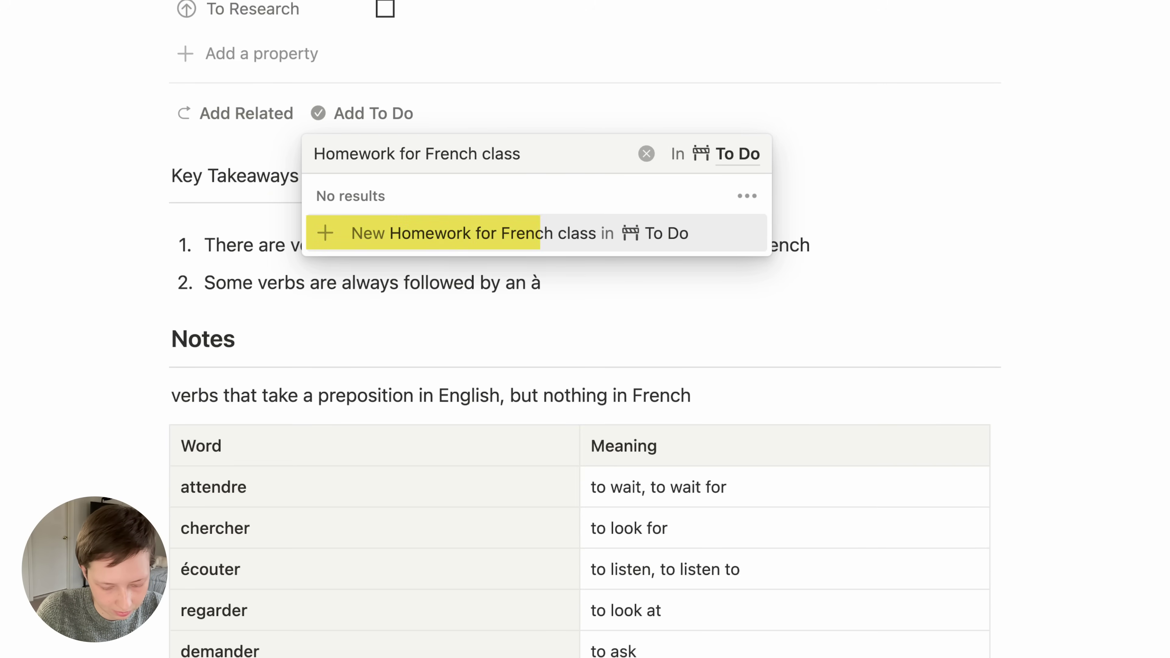
left_click(747, 245)
key("Escape")
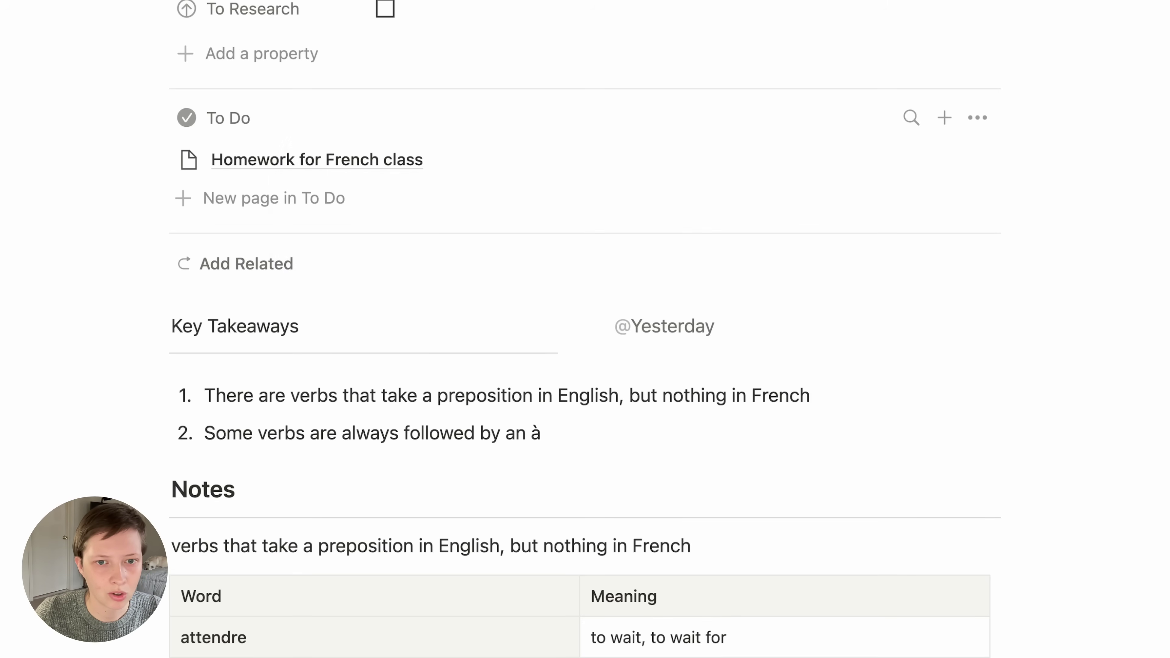
- Open the Homework for French class to-do in side peek and apply the New Task template
scroll(49, 159, "up", 1)
mouse_move(598, 183)
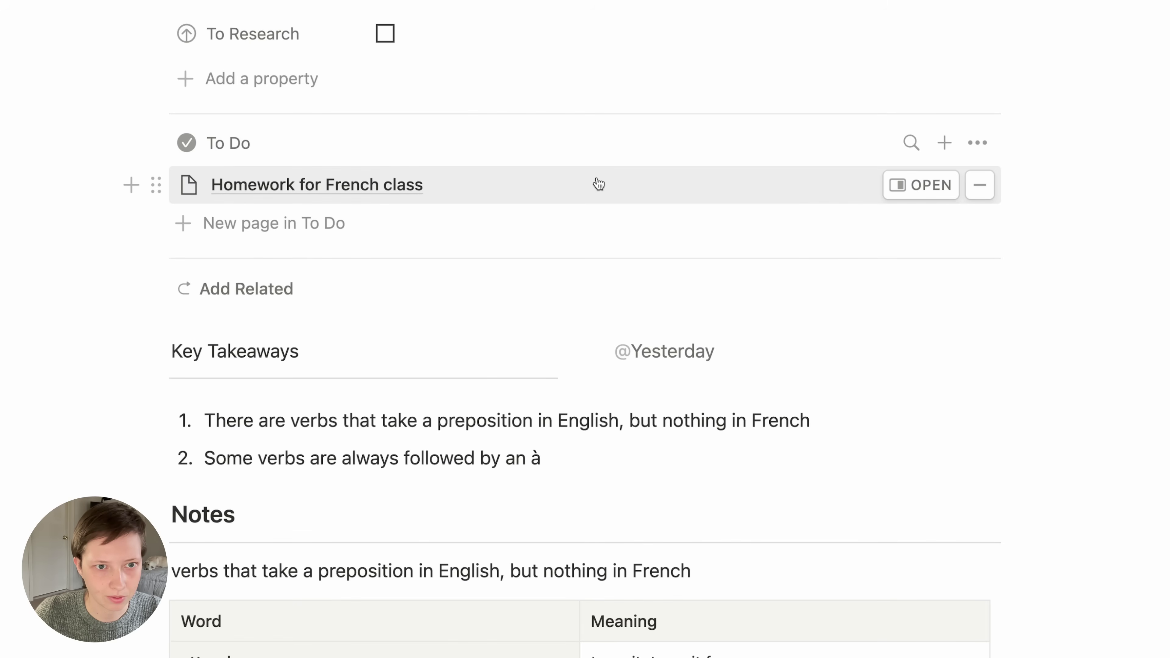
left_click(927, 186)
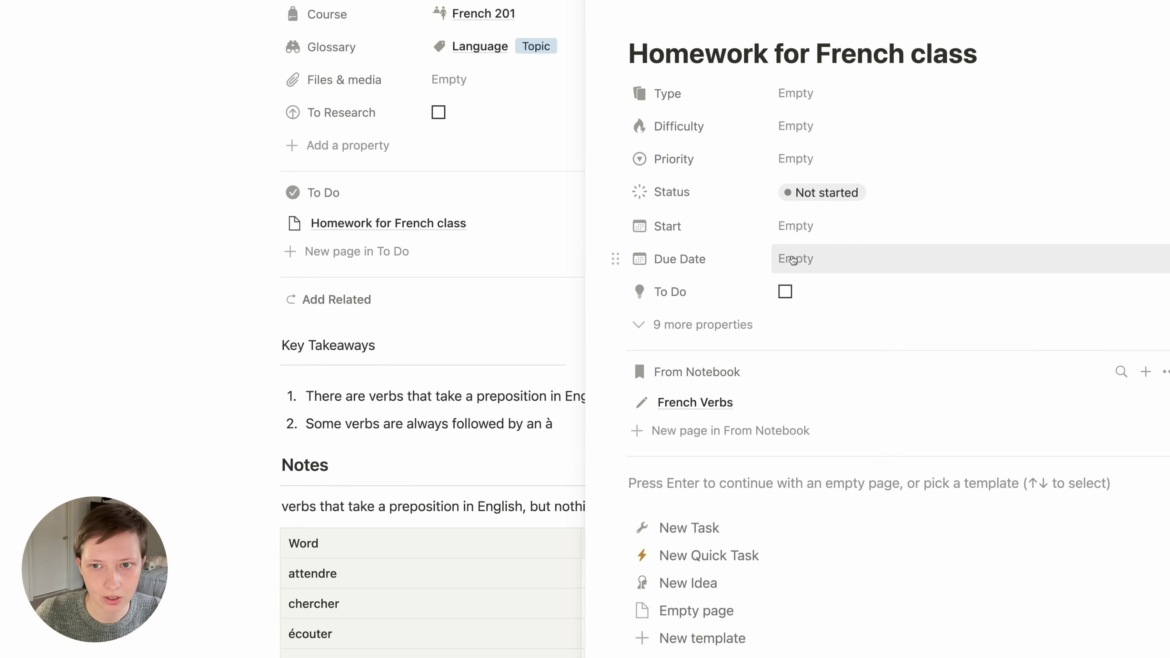
left_click(821, 527)
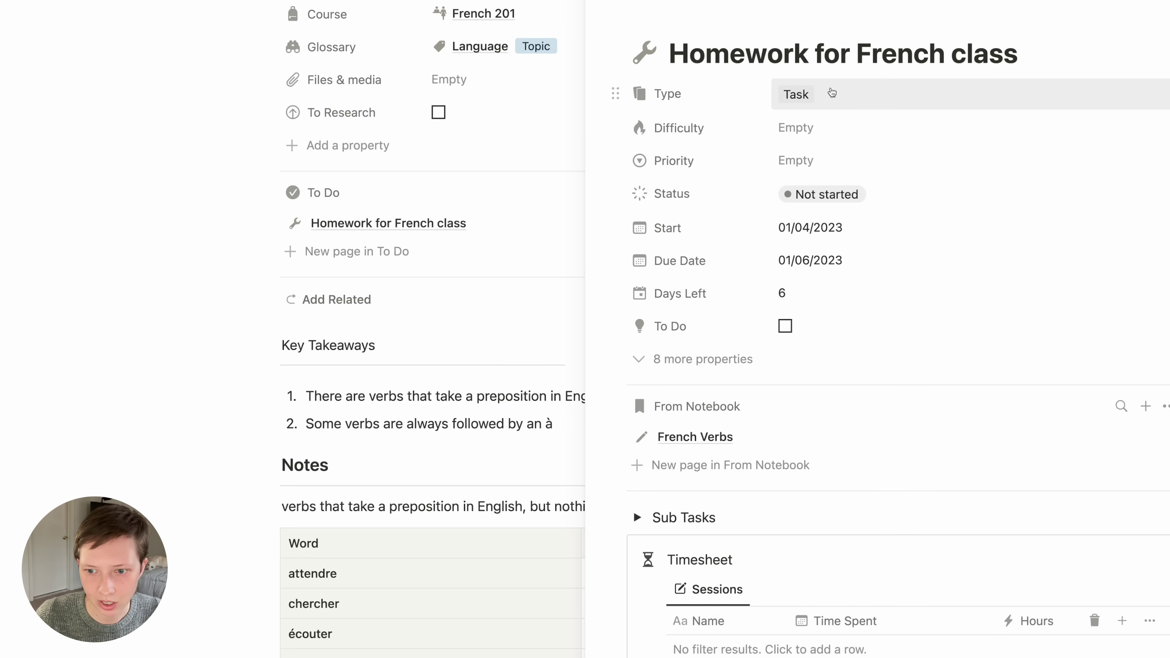
left_click(836, 125)
left_click(660, 152)
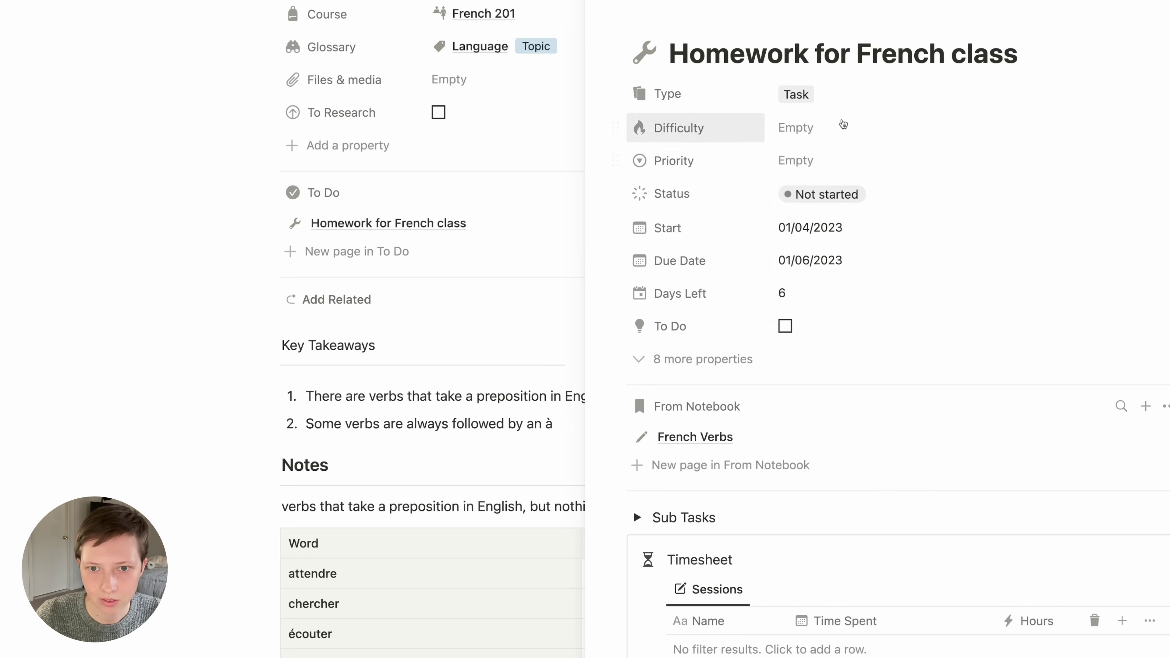
- Review the to-do's Sub Tasks section and its From Notebook relation to French Verbs, and close the to-do
scroll(736, 451, "down", 3)
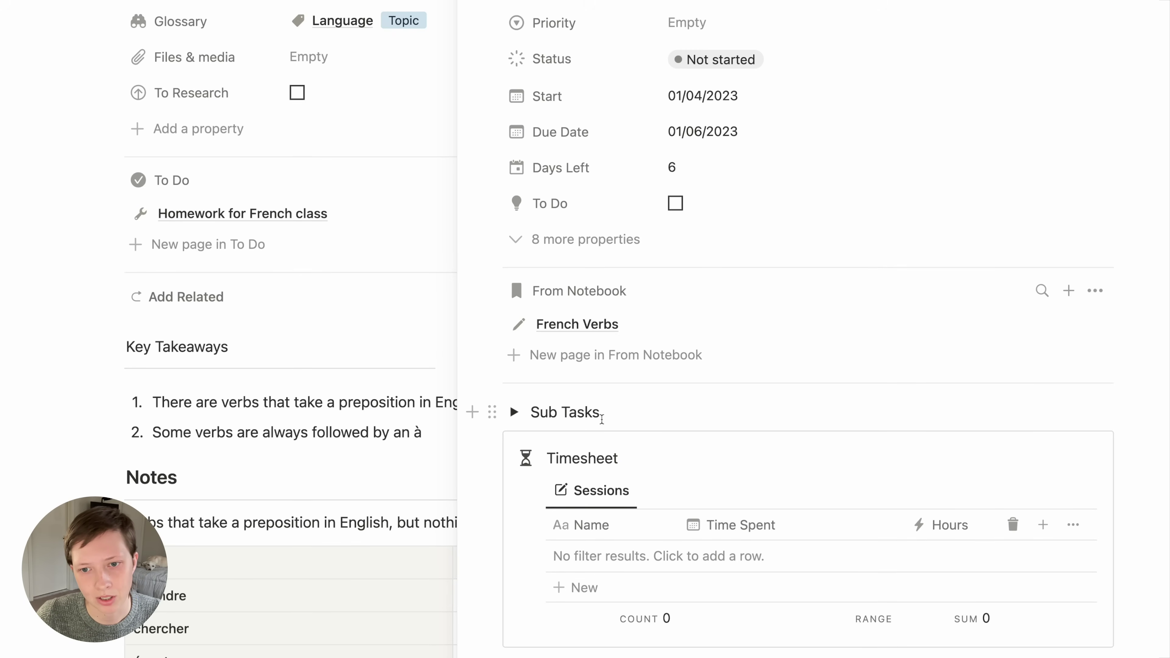
left_click(514, 413)
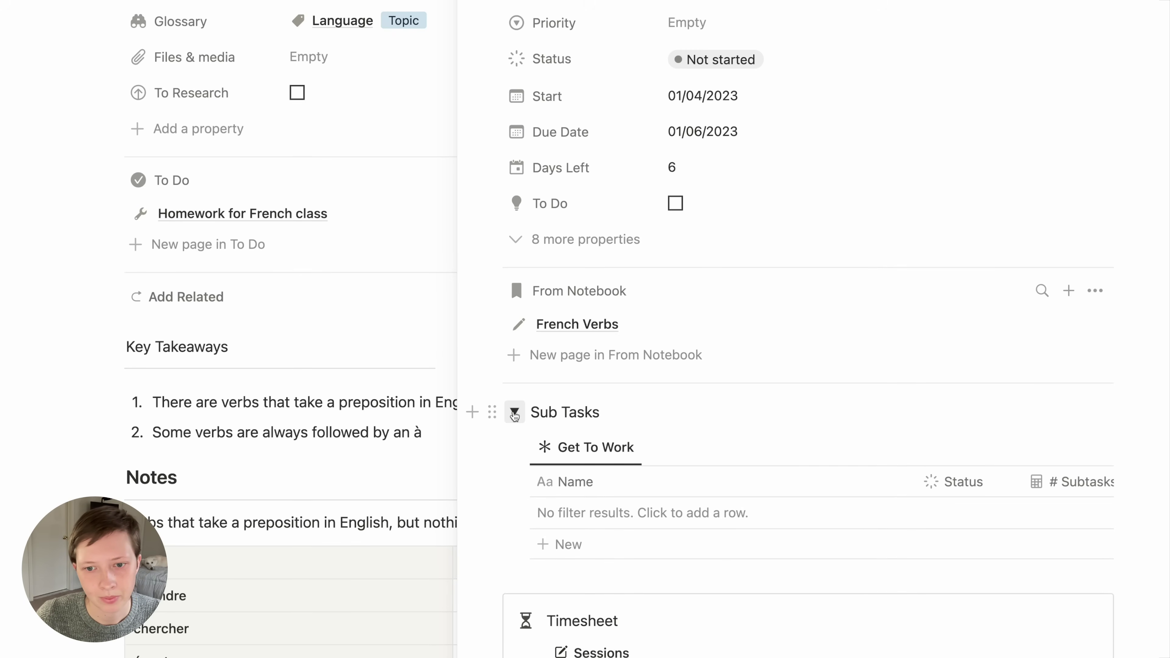
left_click(515, 413)
scroll(576, 415, "up", 3)
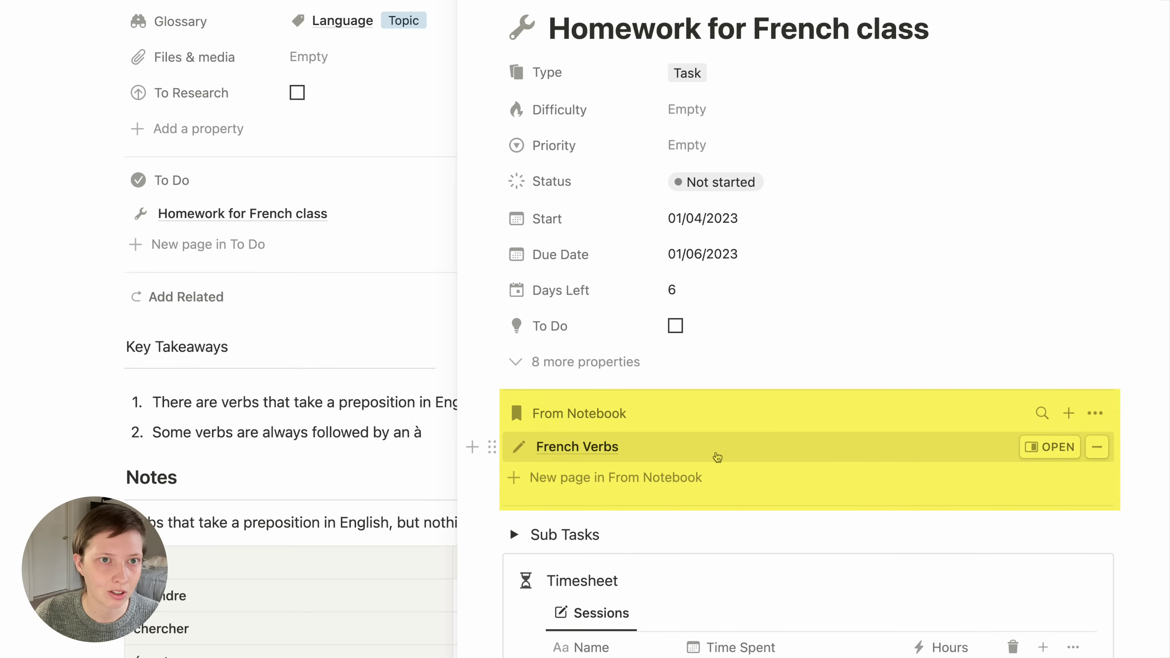
scroll(229, 338, "up", 10)
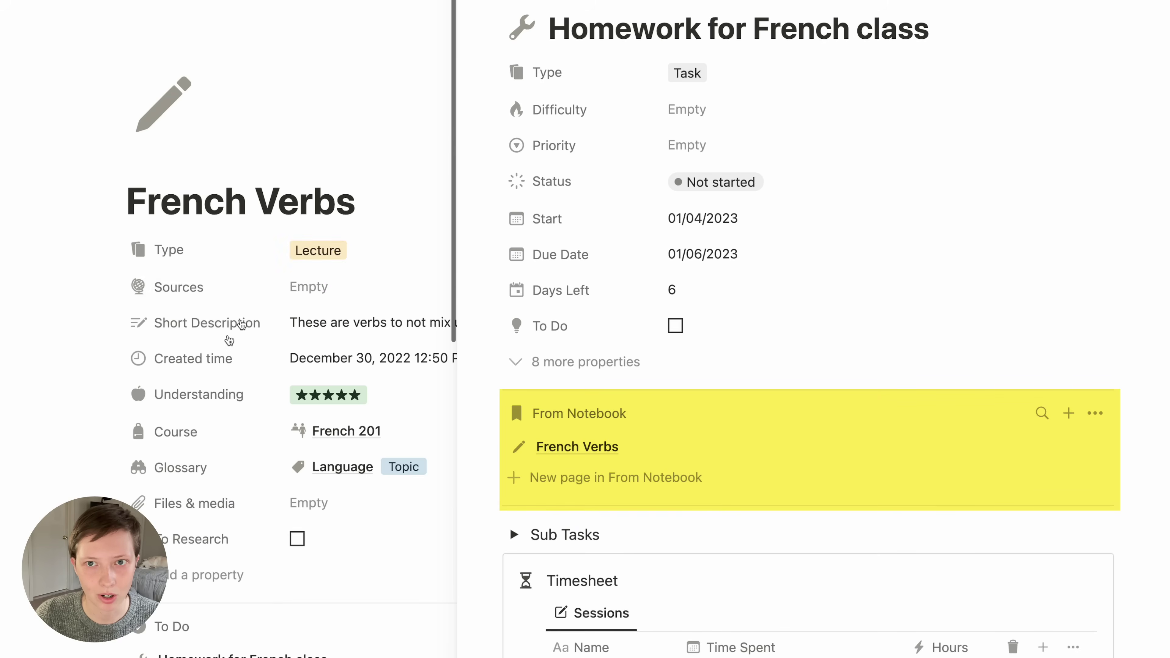
left_click(737, 445)
key("Escape")
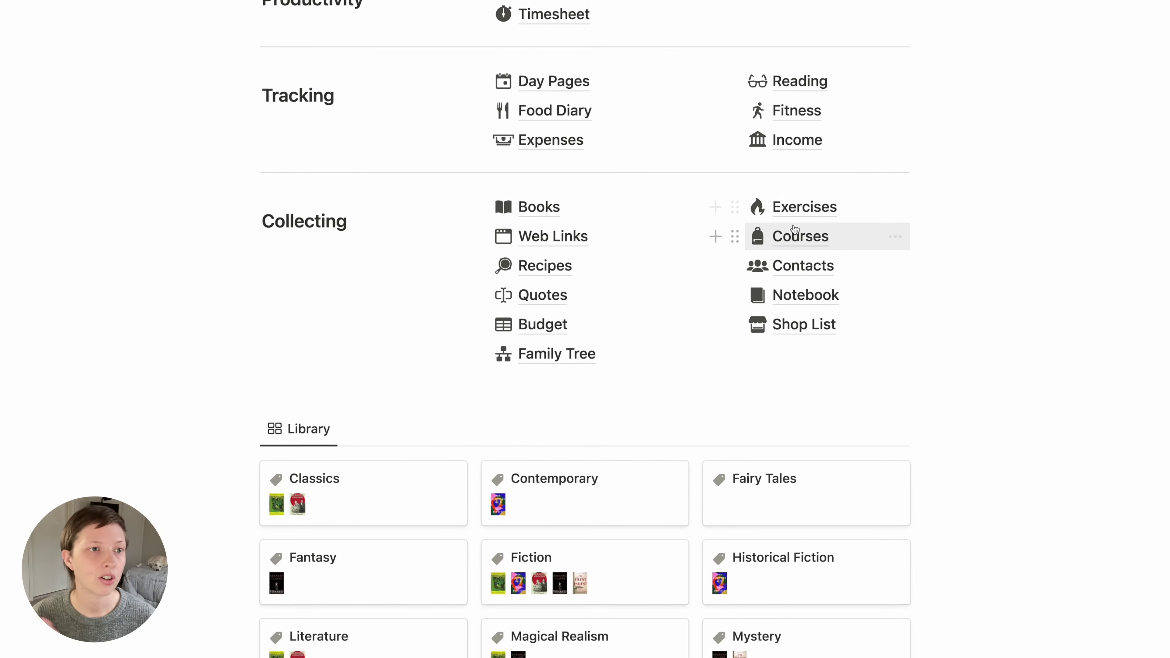
- Open the Courses database from the Collecting section and view the Semester options for French 201
left_click(783, 234)
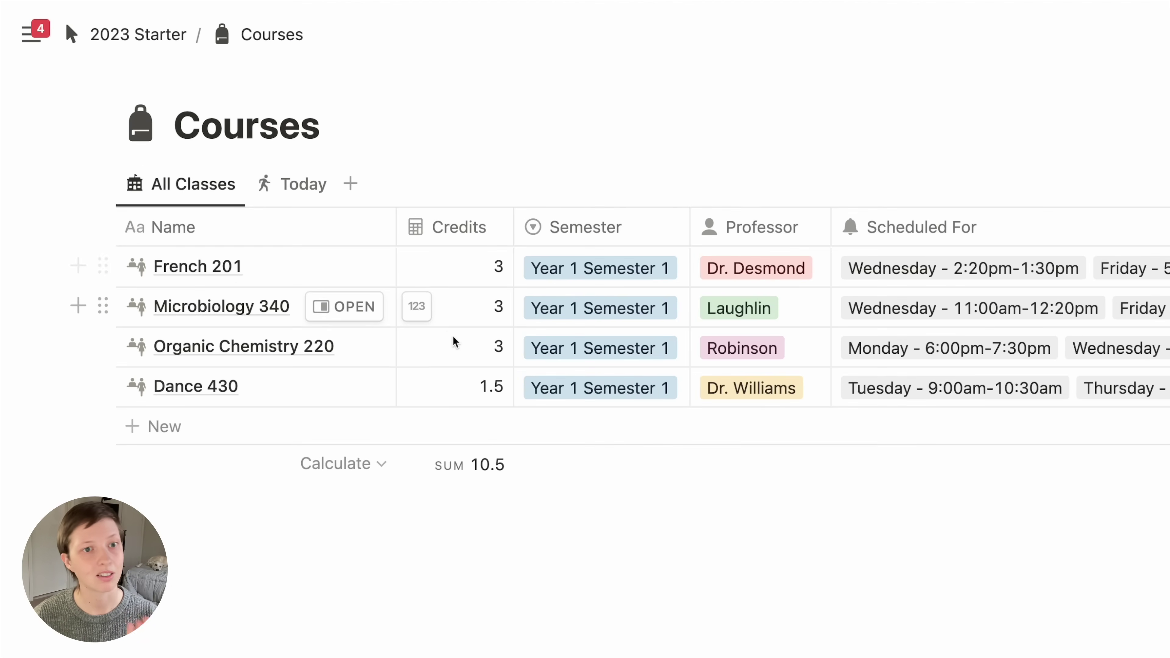
left_click(627, 279)
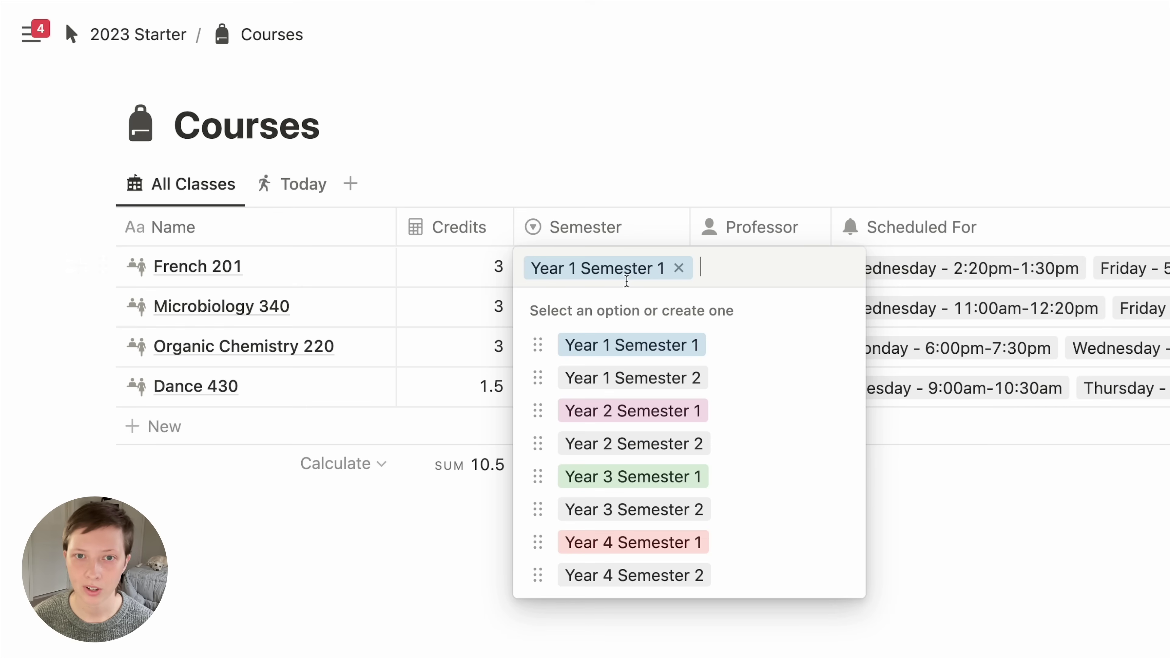
key("Escape")
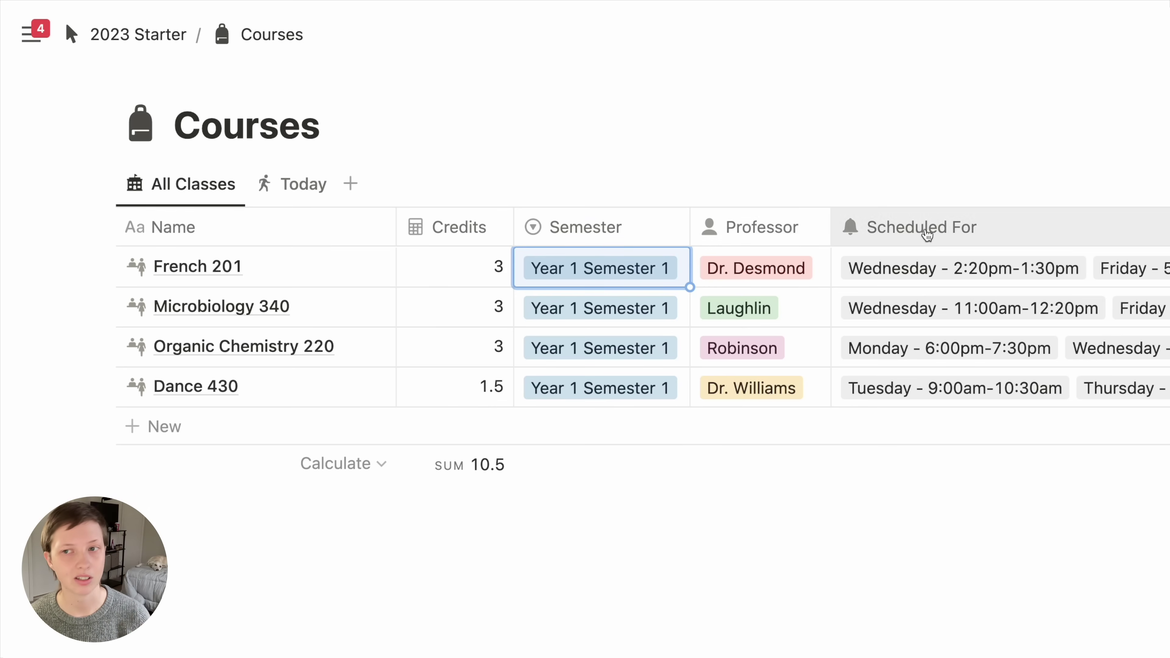
- Rename French 201's Wednesday option in Scheduled For to Wednesday - 2:20pm-4:30pm
scroll(972, 286, "right", 10)
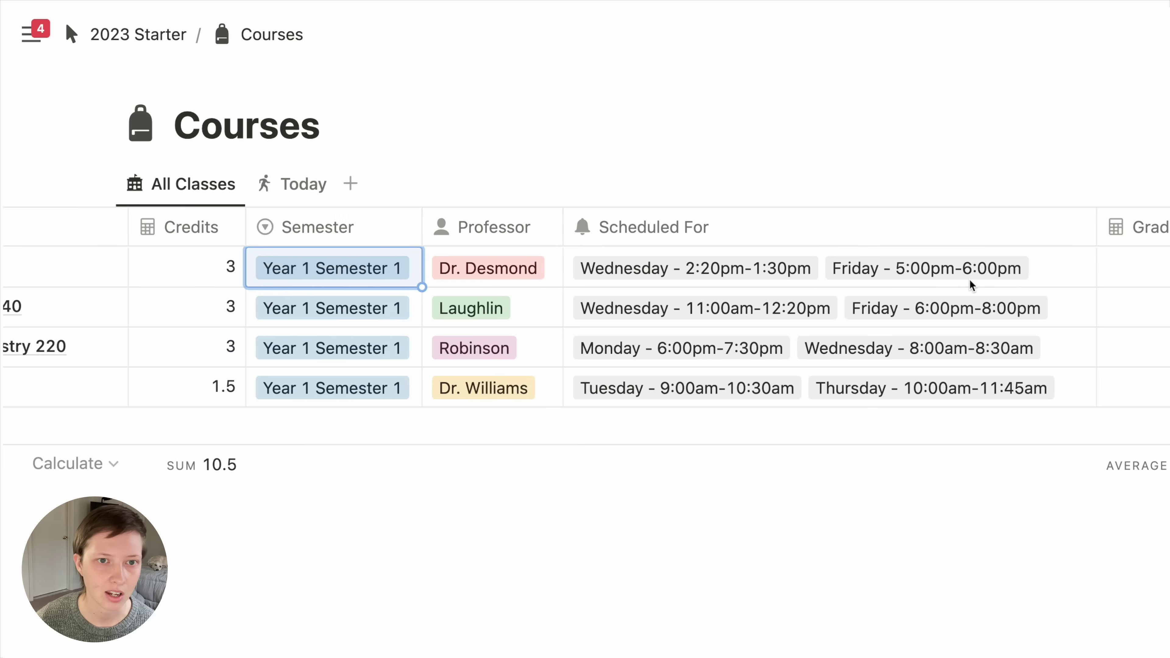
left_click(600, 266)
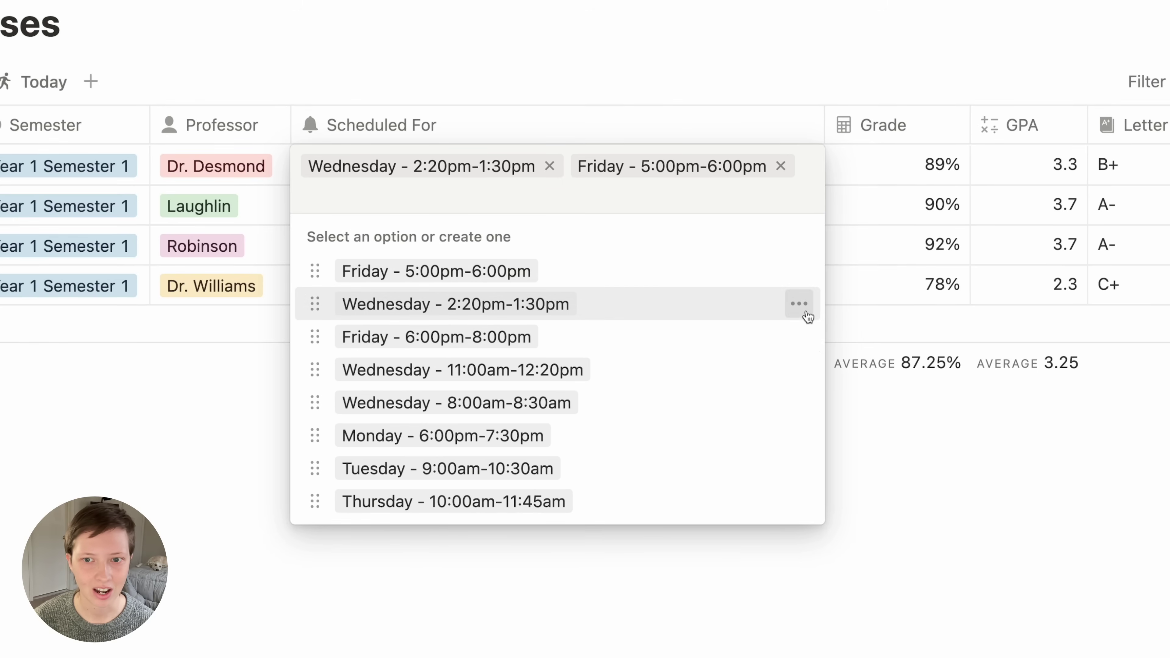
left_click(807, 312)
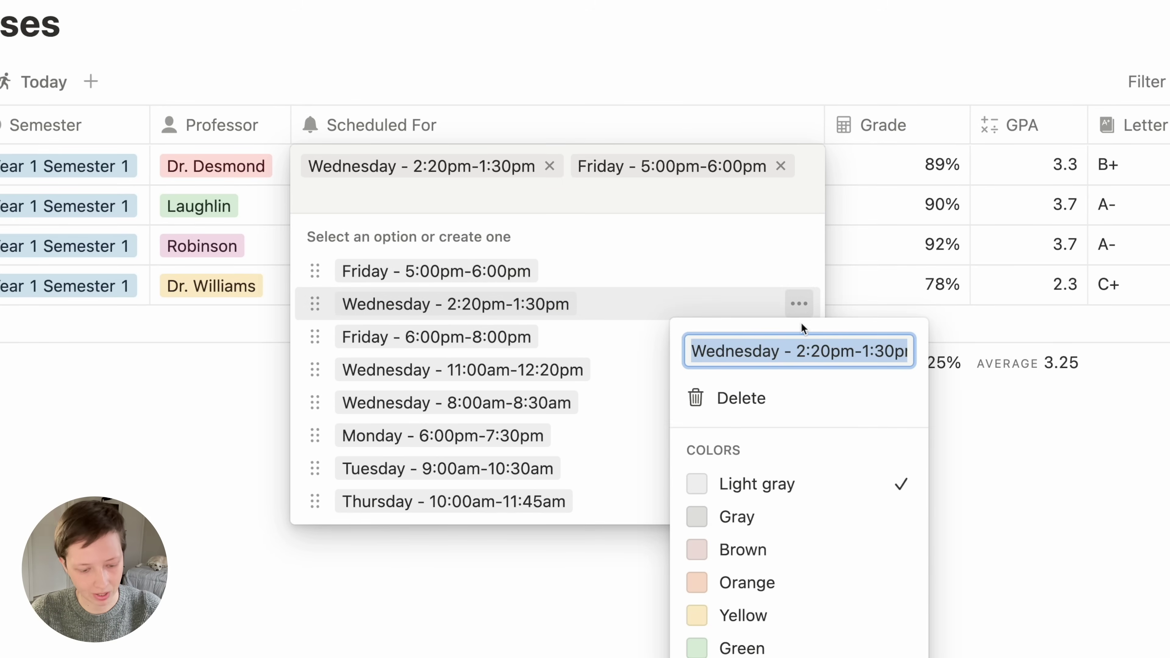
left_click(870, 354)
key("BackSpace")
type("4")
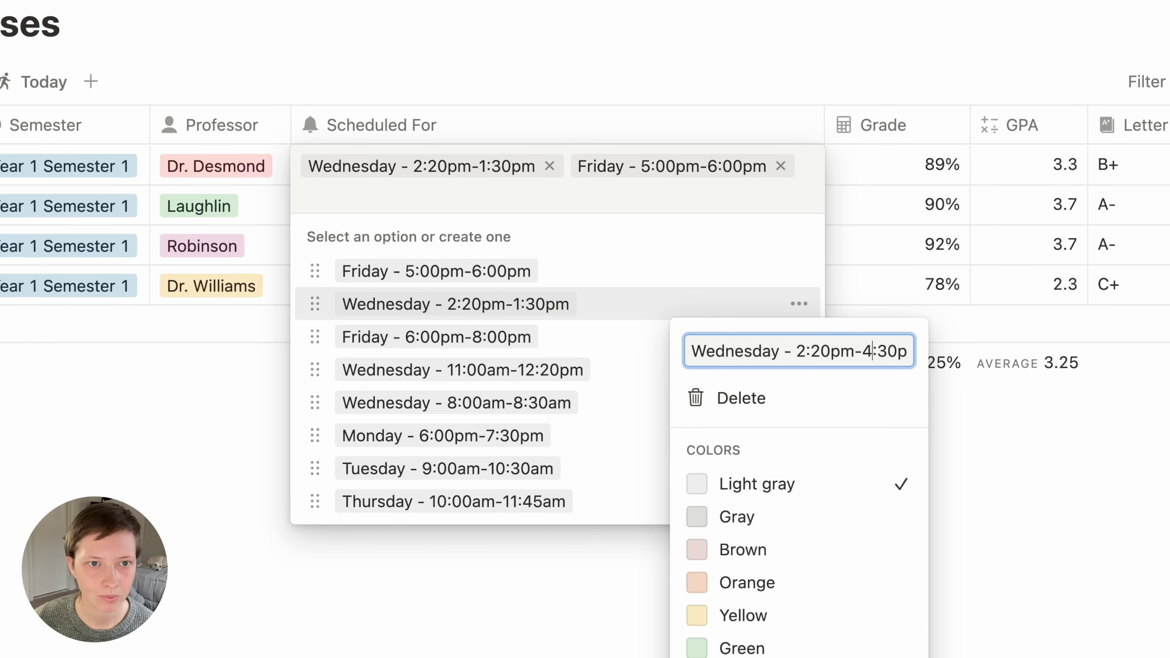
key("Return")
left_click(644, 64)
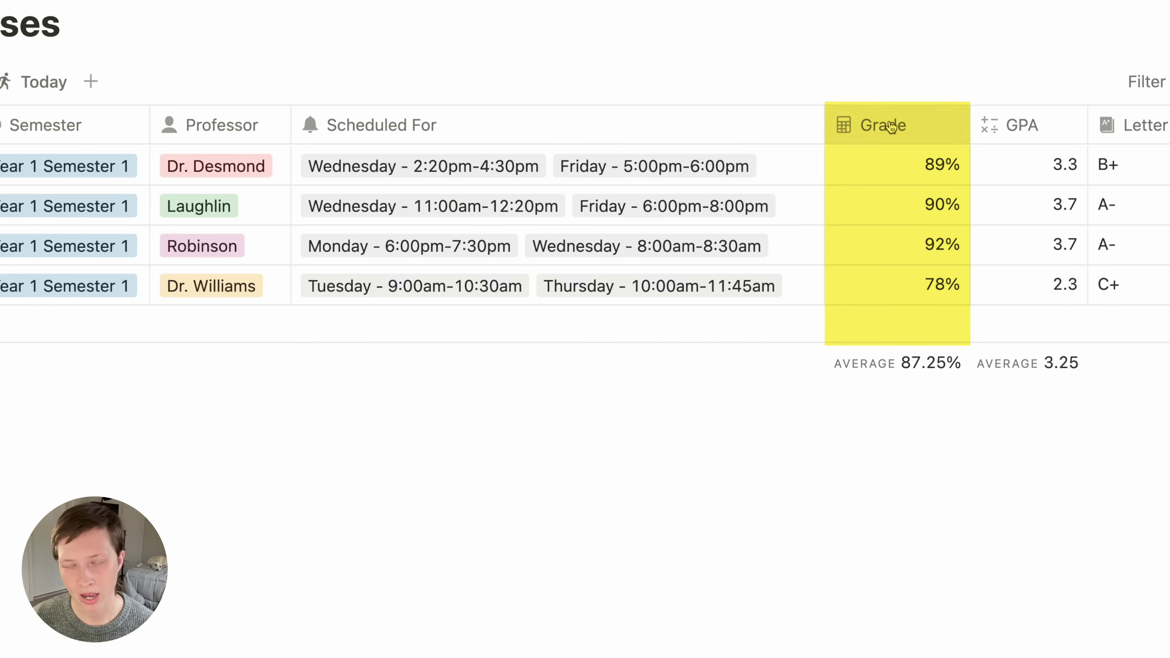
- Review the Grade, GPA, Letter and Building/Room columns of the Courses table
left_click(912, 167)
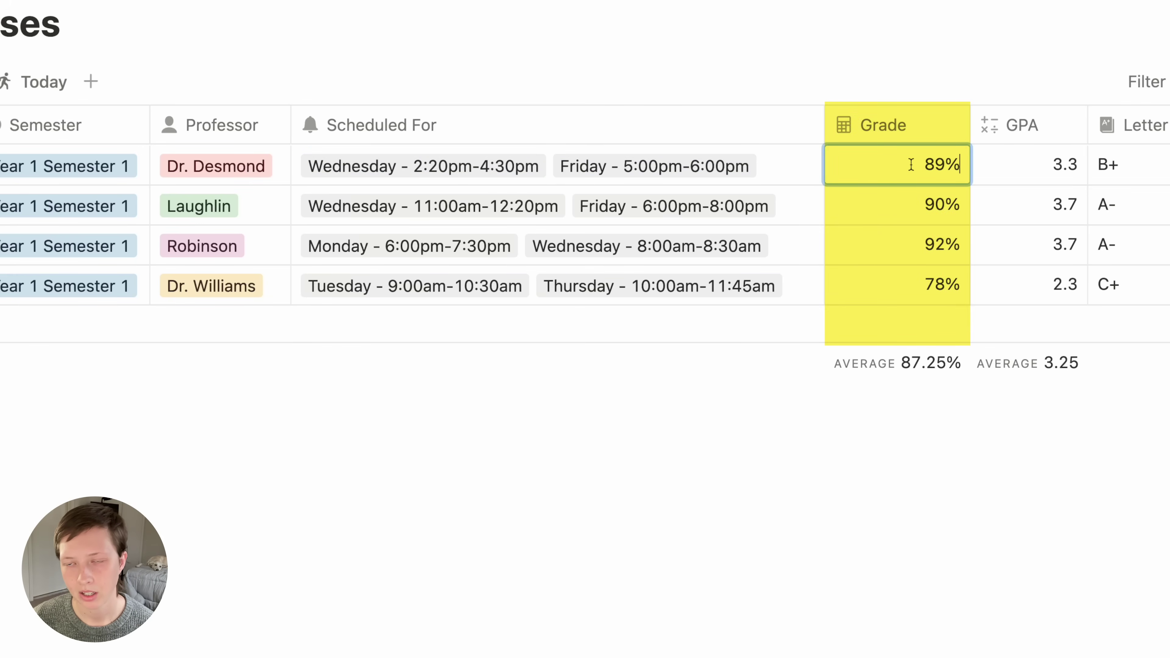
left_click(882, 63)
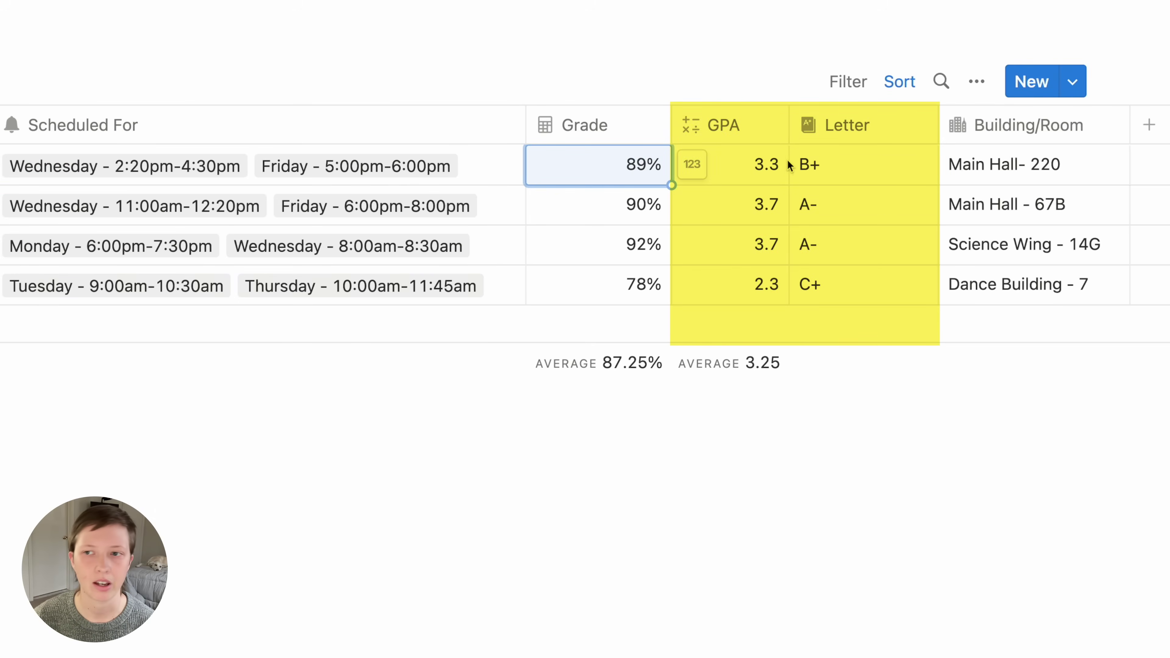
scroll(623, 171, "right", 5)
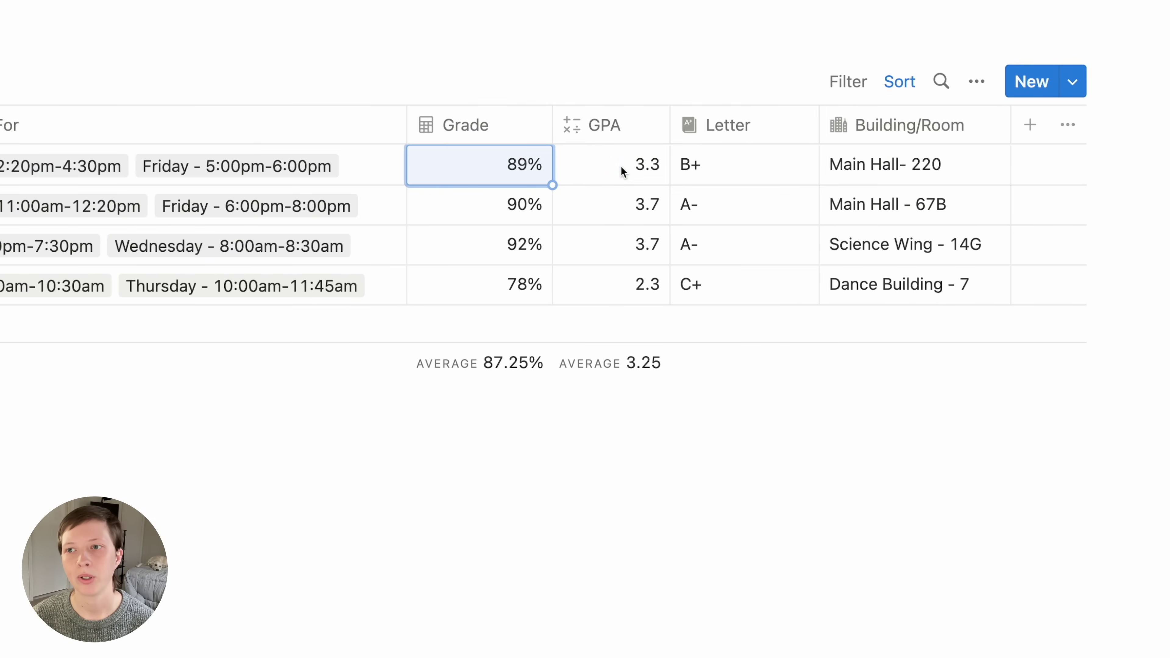
double_click(920, 165)
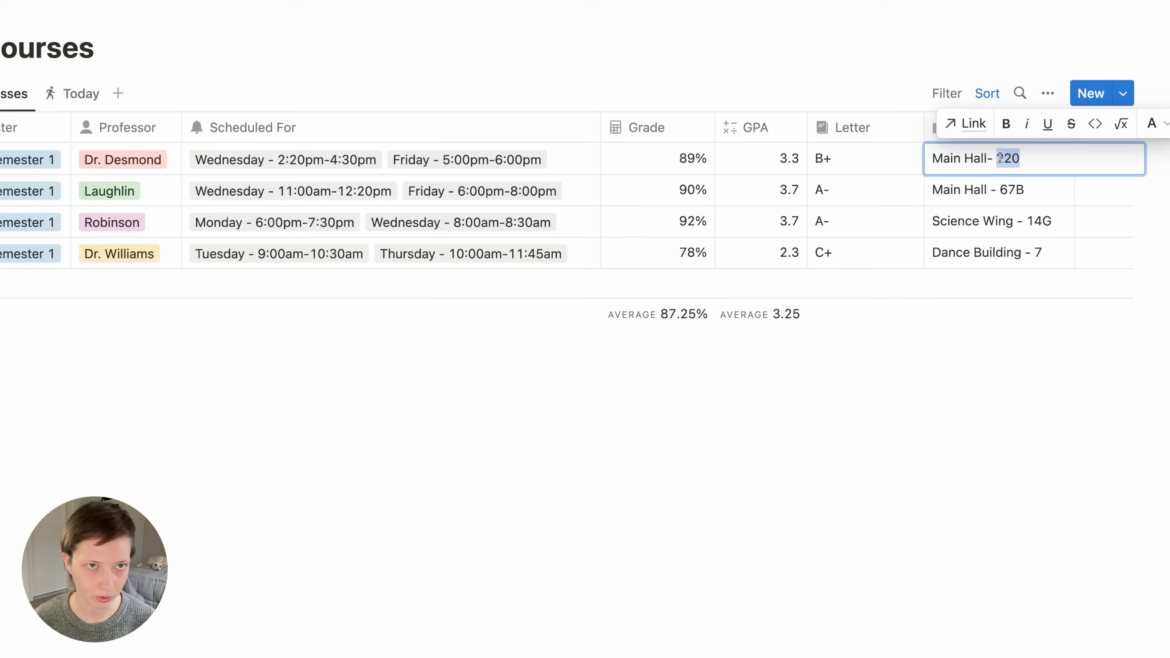
scroll(441, 211, "left", 10)
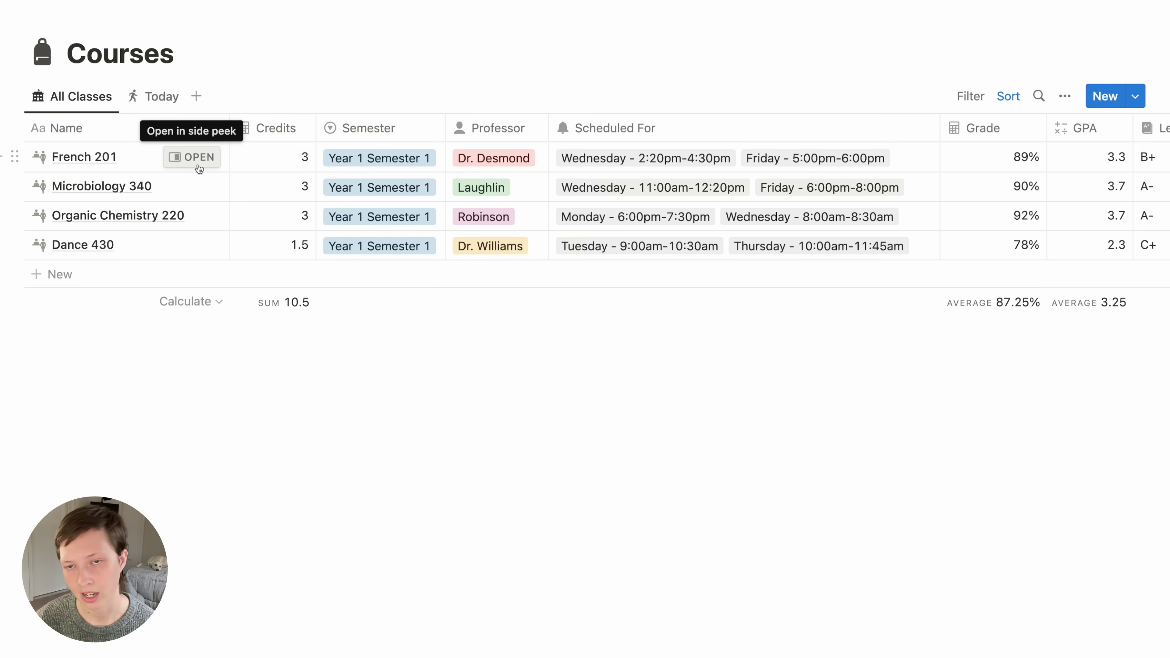
- Open French 201 in side peek and show its hidden property
left_click(197, 157)
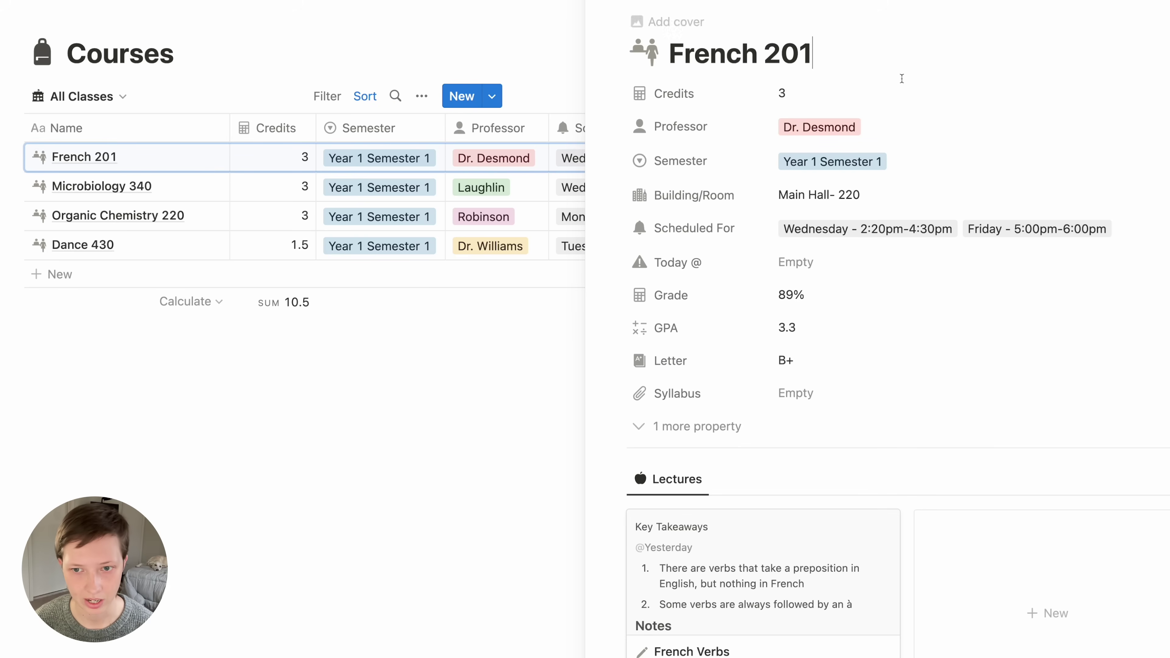
scroll(738, 300, "down", 1)
left_click(685, 402)
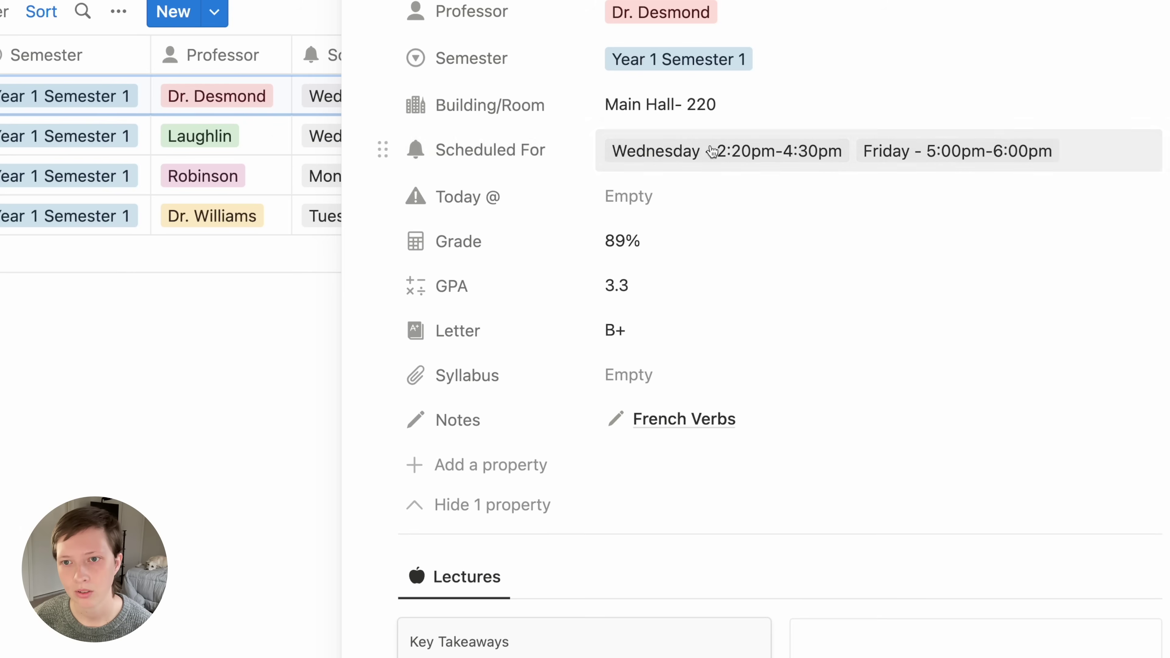
- Create the option Saturday - 4:00pm-500pm and add it to French 201's Scheduled For property
left_click(712, 152)
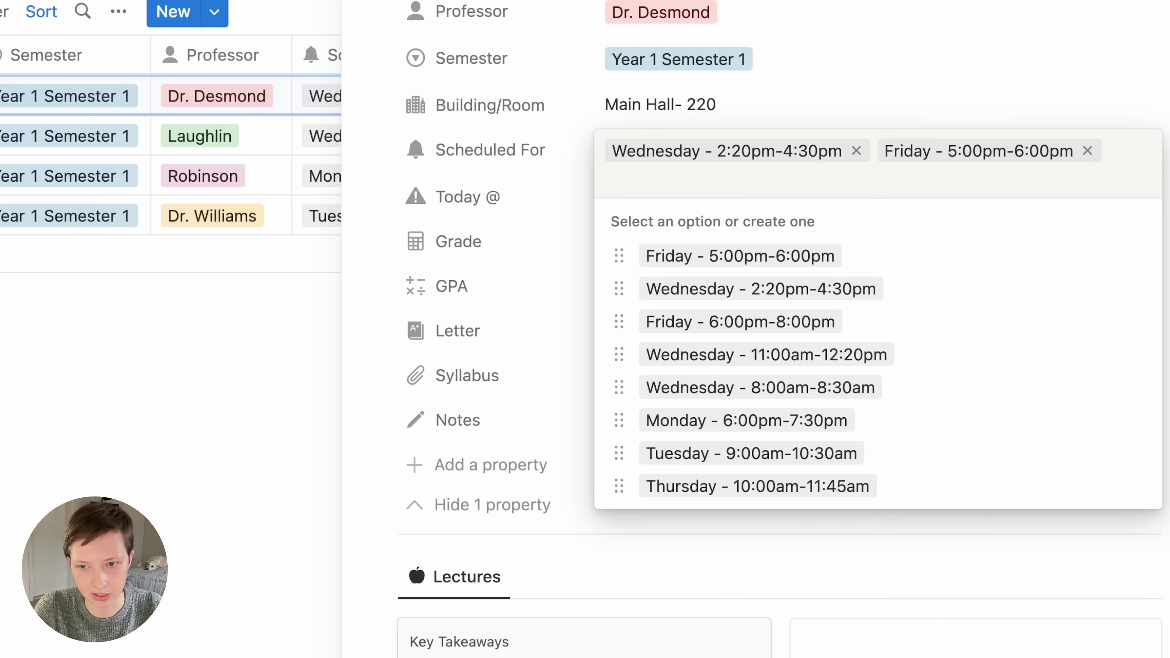
type("Saturday")
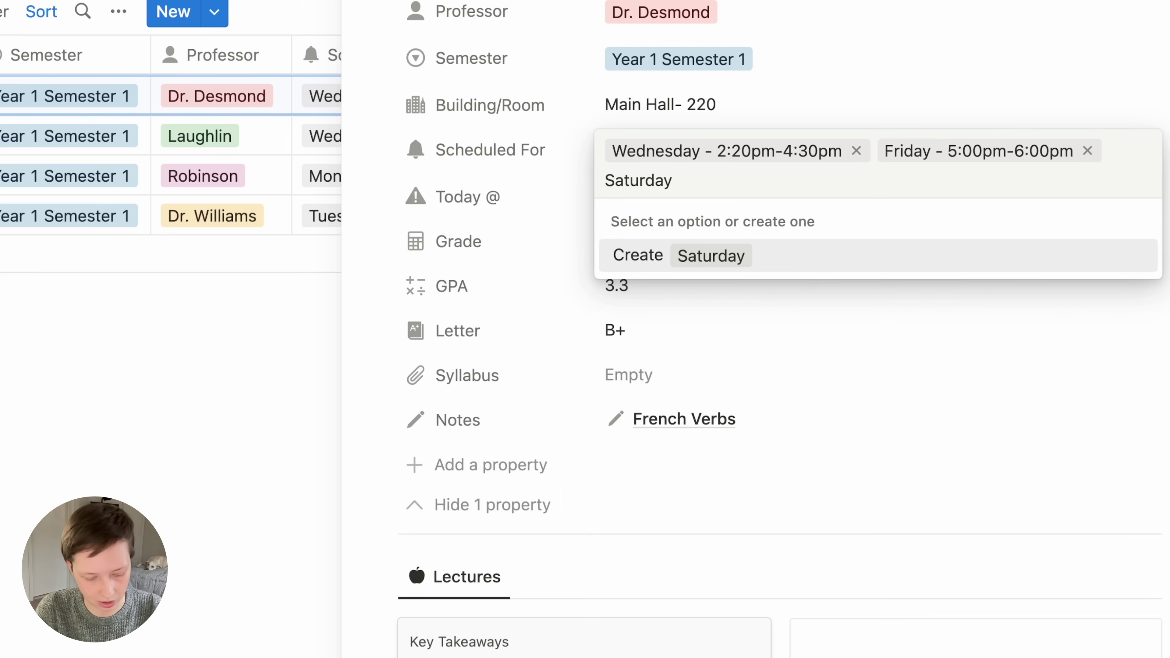
type(" - ")
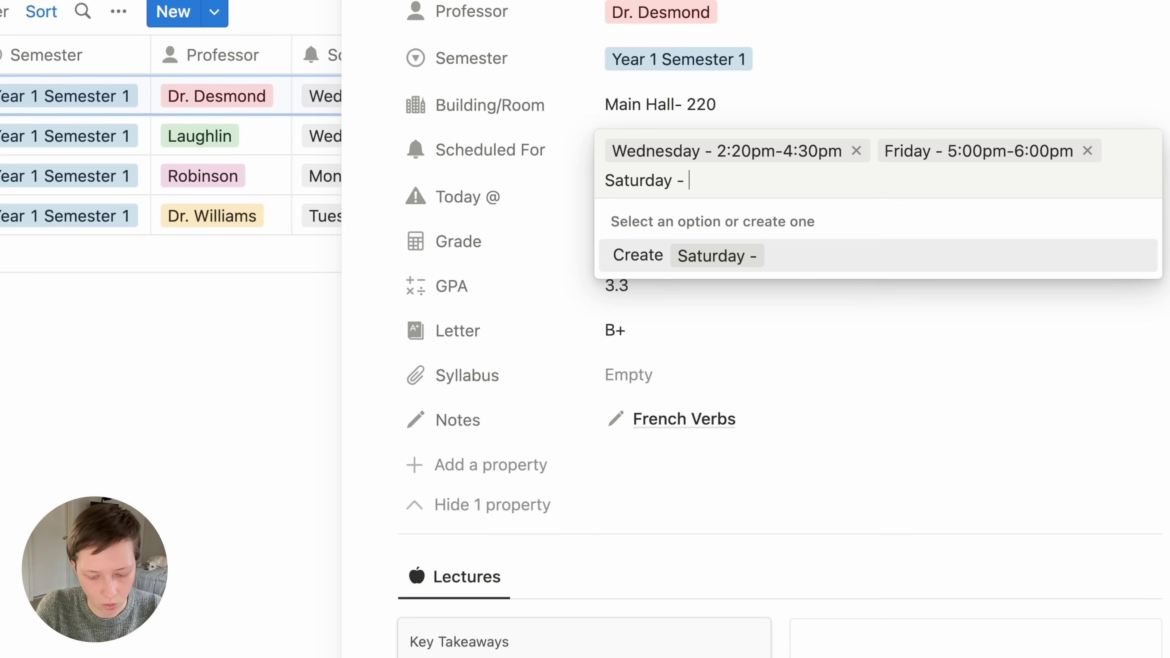
type("4:00")
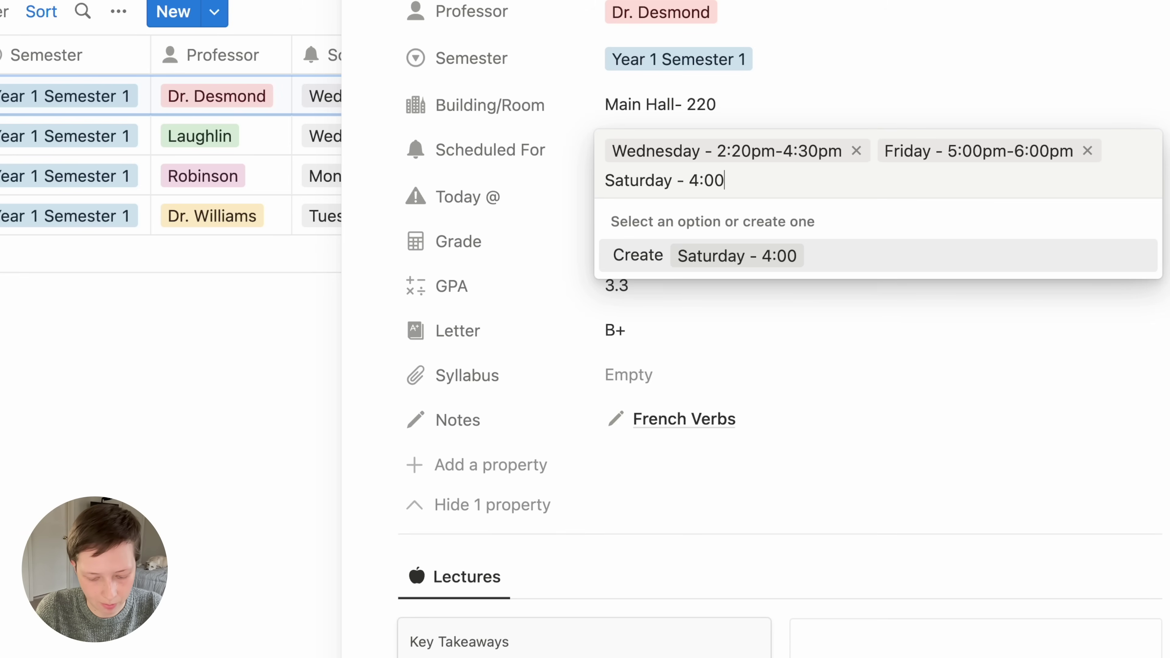
type("pm-500pm")
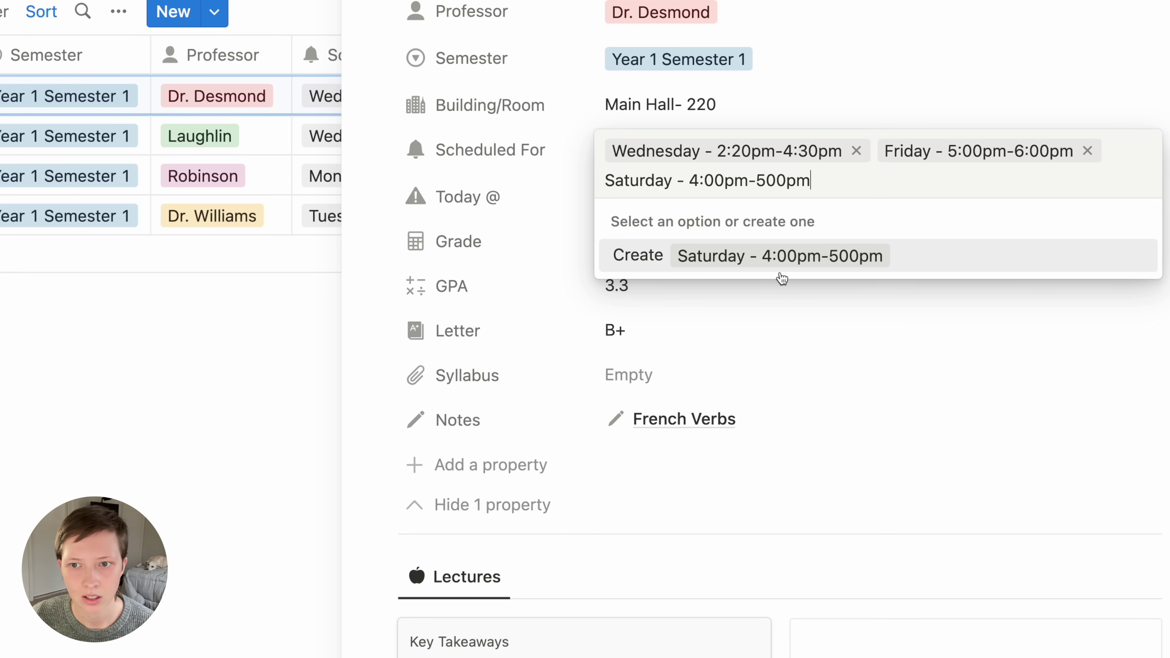
key("Return")
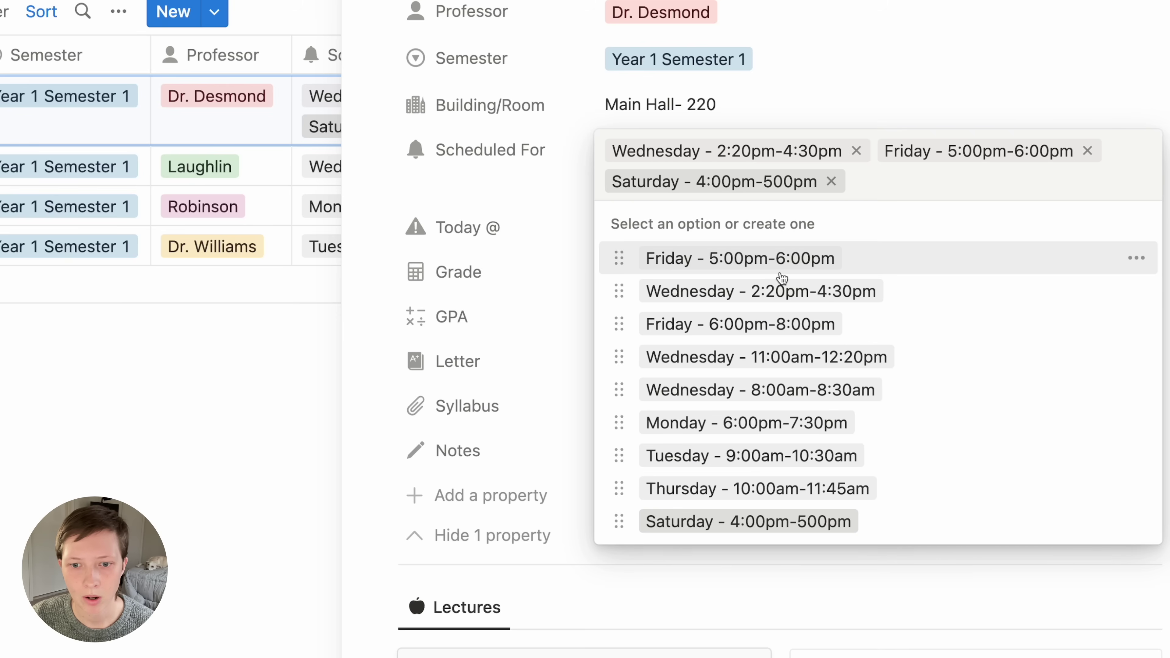
- Inspect the formula behind French 201's Today @ property and close the side peek with the extra property hidden
left_click(509, 221)
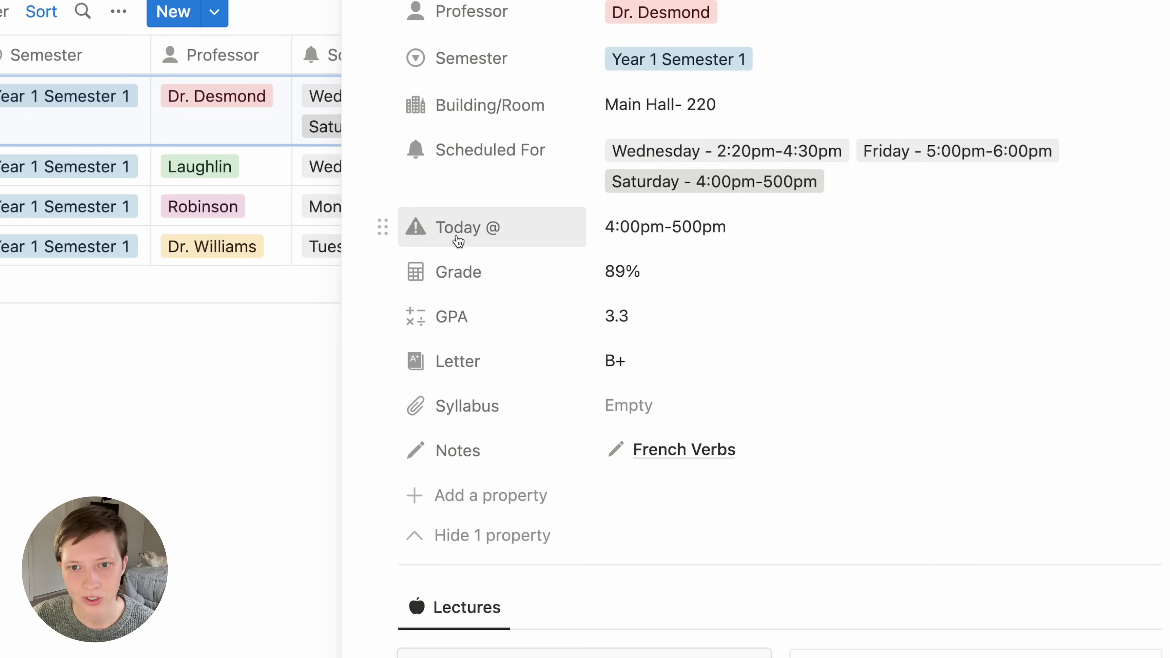
left_click(736, 223)
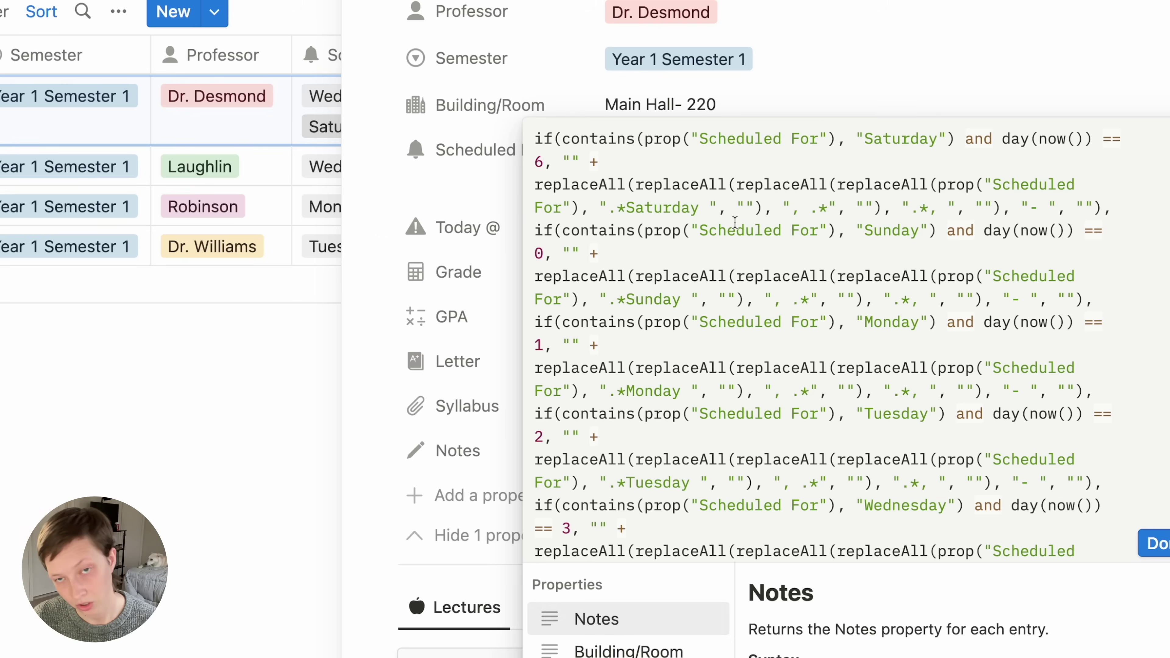
left_click(446, 224)
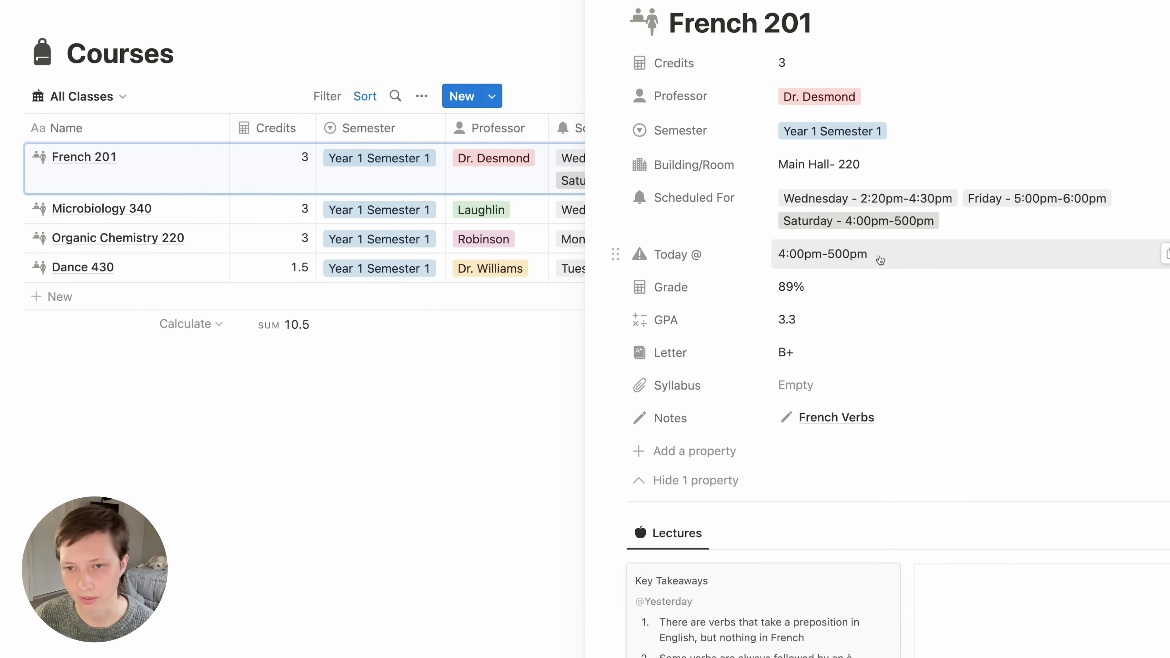
left_click(701, 483)
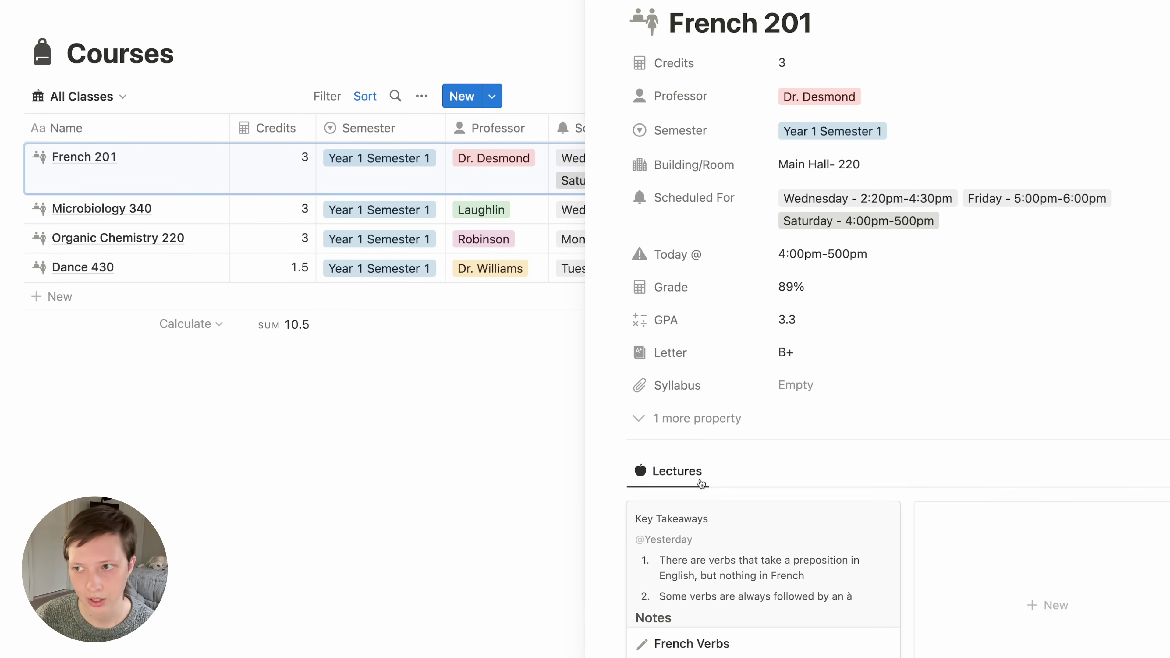
left_click(389, 473)
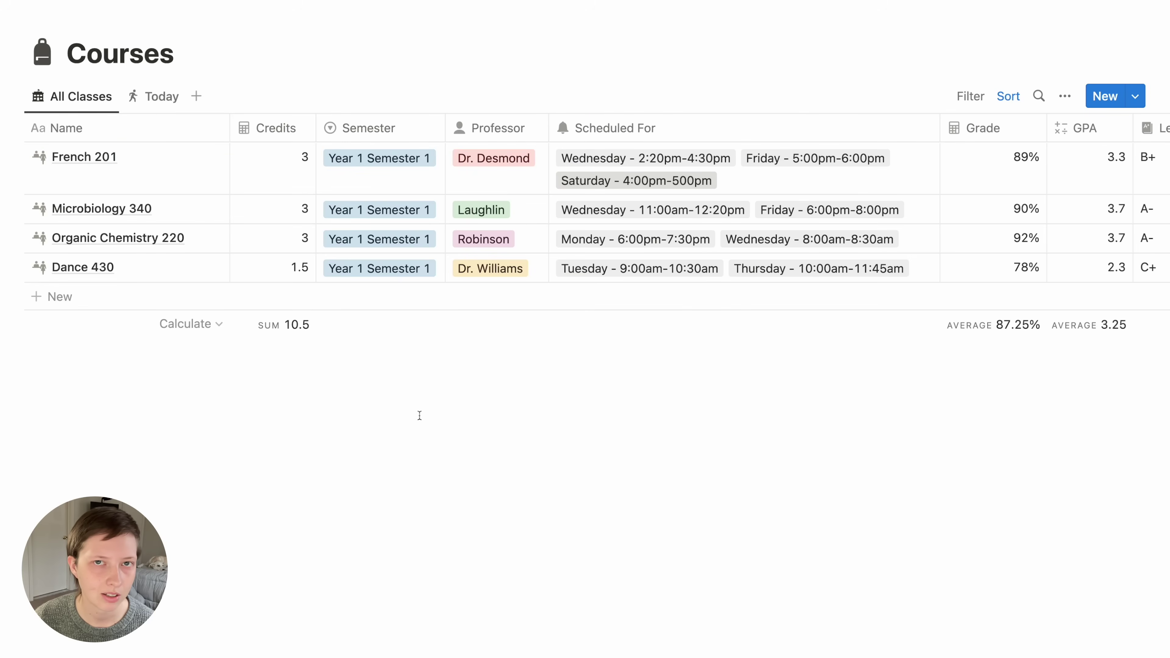
- Check the filter on the Courses database's Today view and return to the All Classes view
left_click(151, 99)
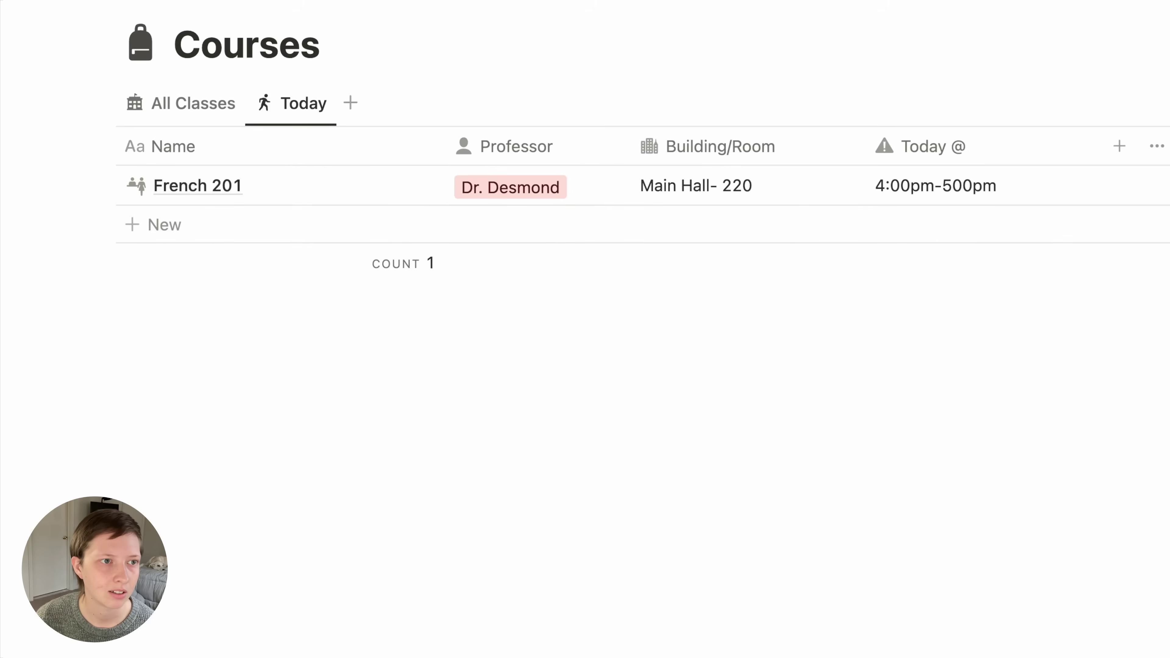
left_click(1168, 111)
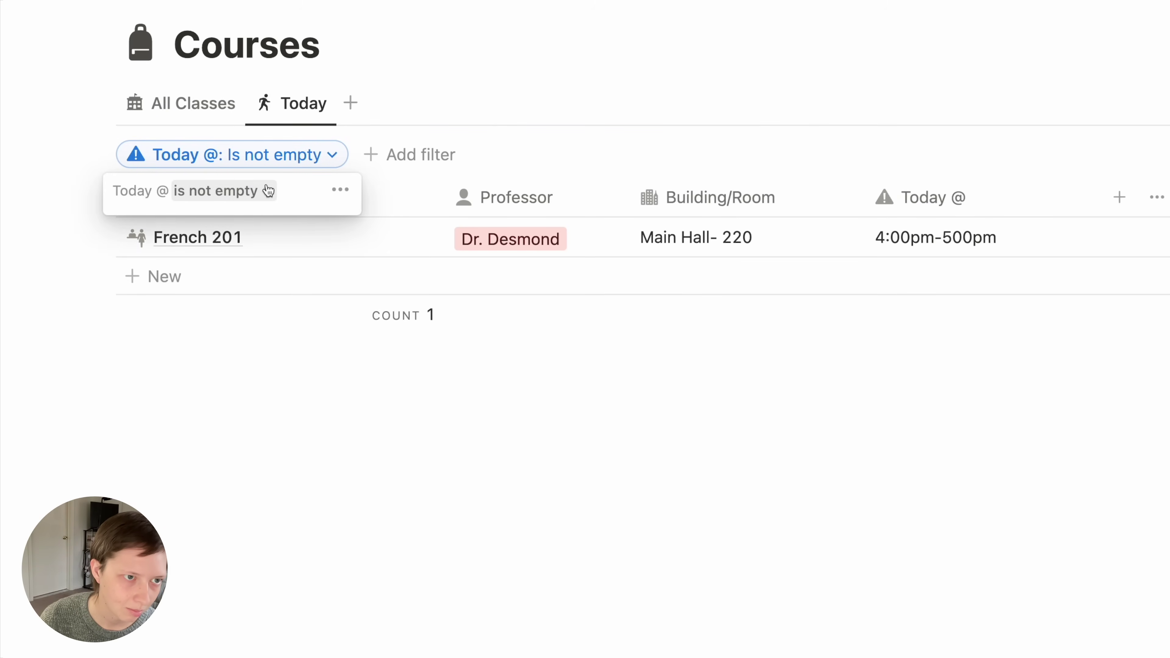
left_click(784, 91)
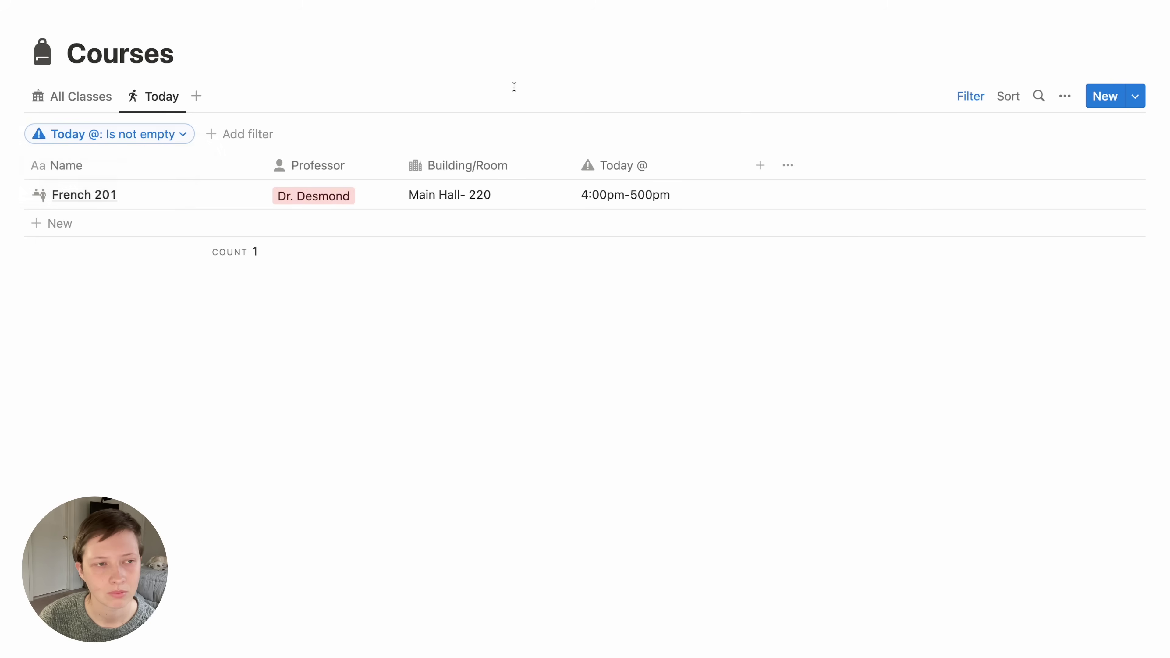
left_click(74, 96)
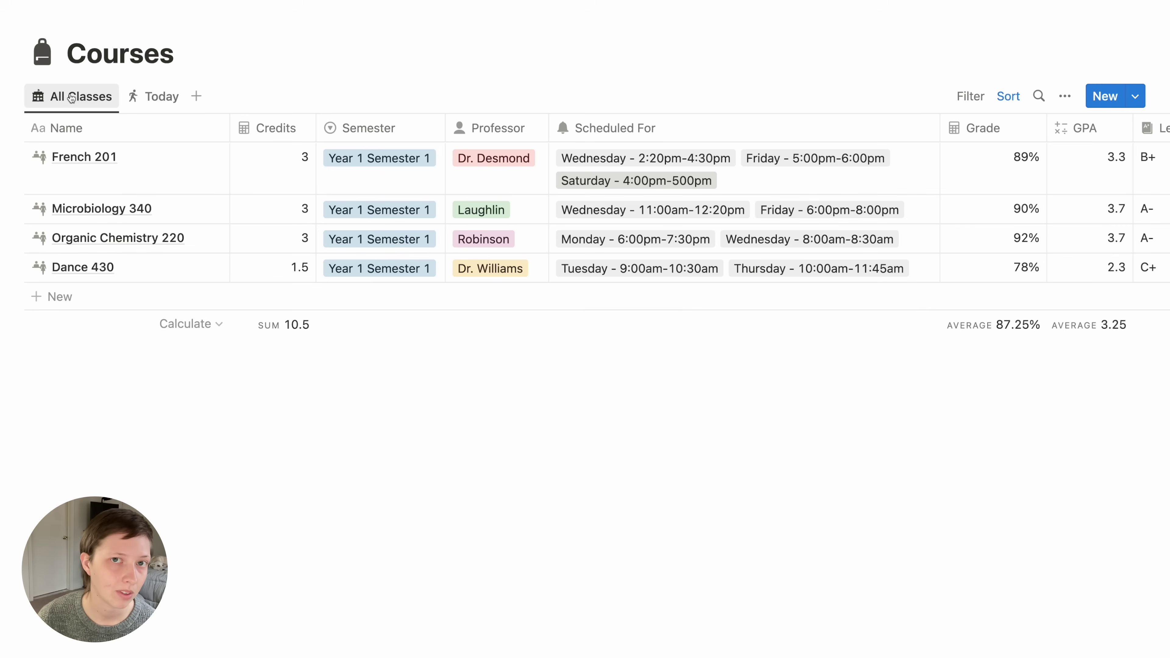
- Return to the 2023 Starter page and show the filter behind its Classes view
left_click(92, 2)
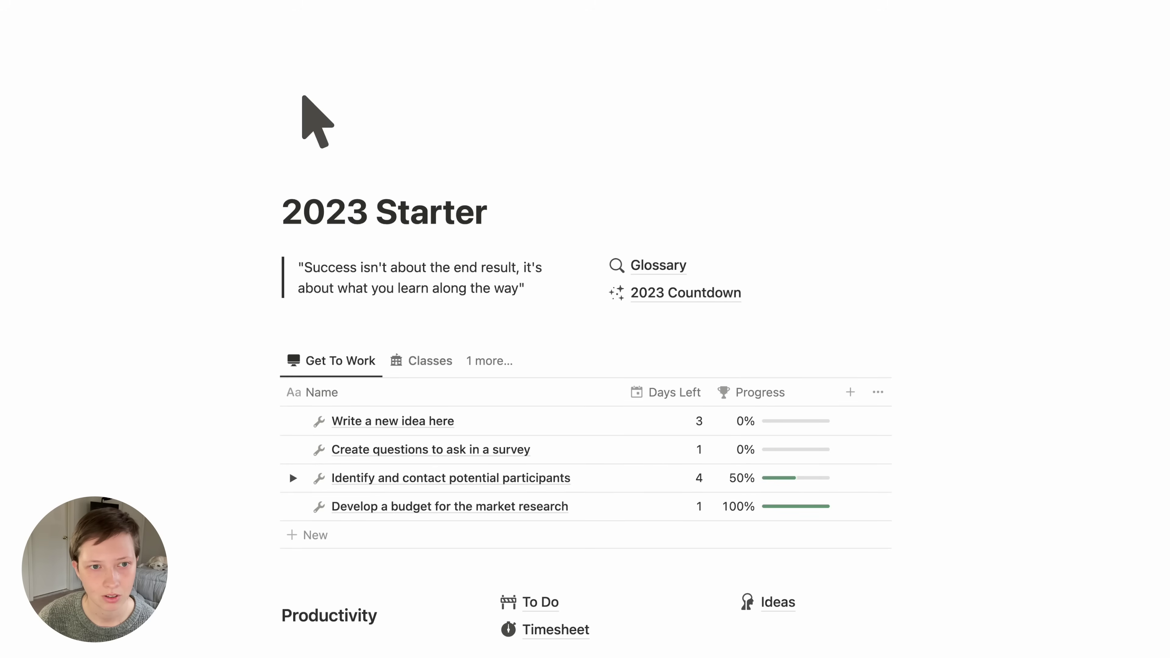
scroll(144, 361, "down", 5)
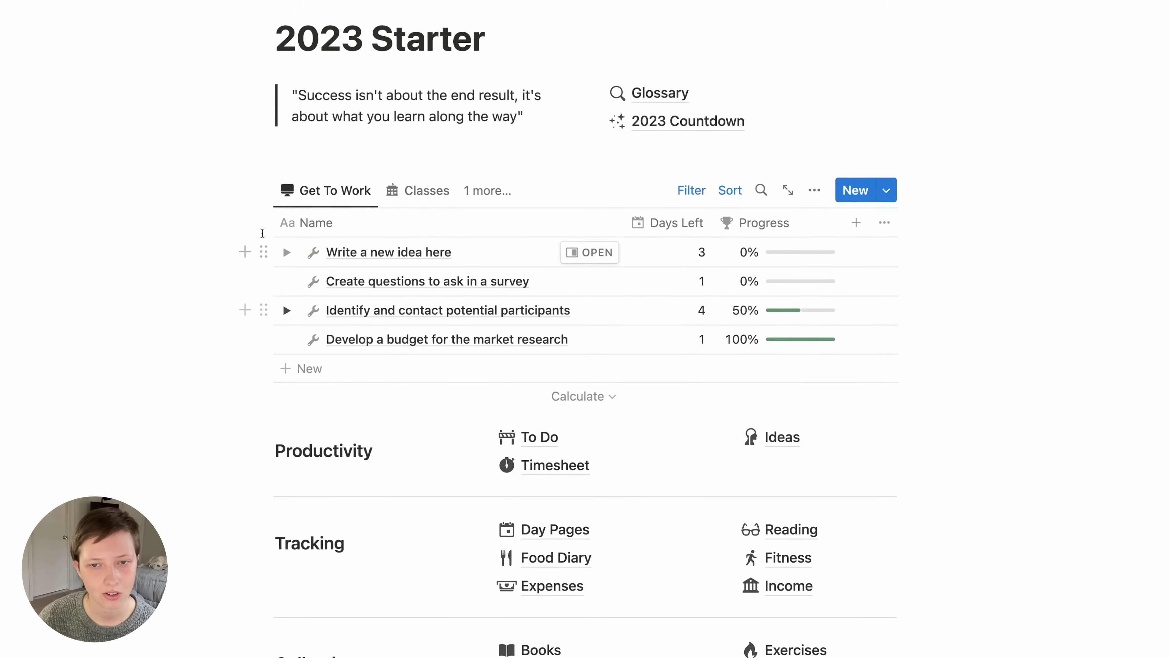
left_click(397, 189)
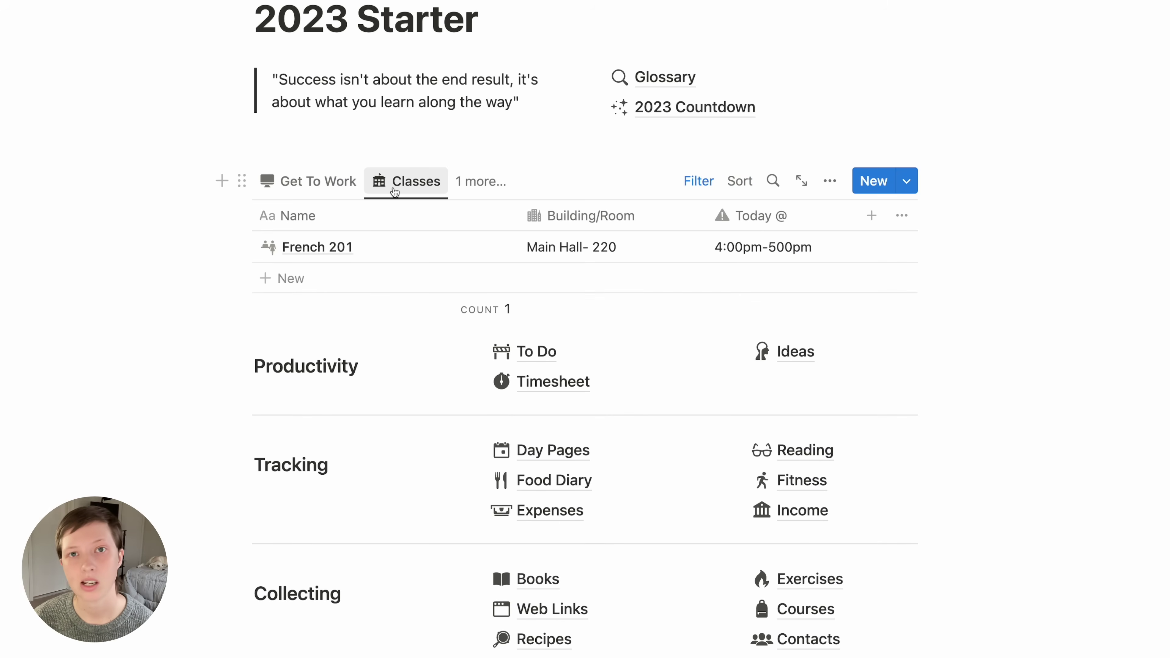
left_click(698, 181)
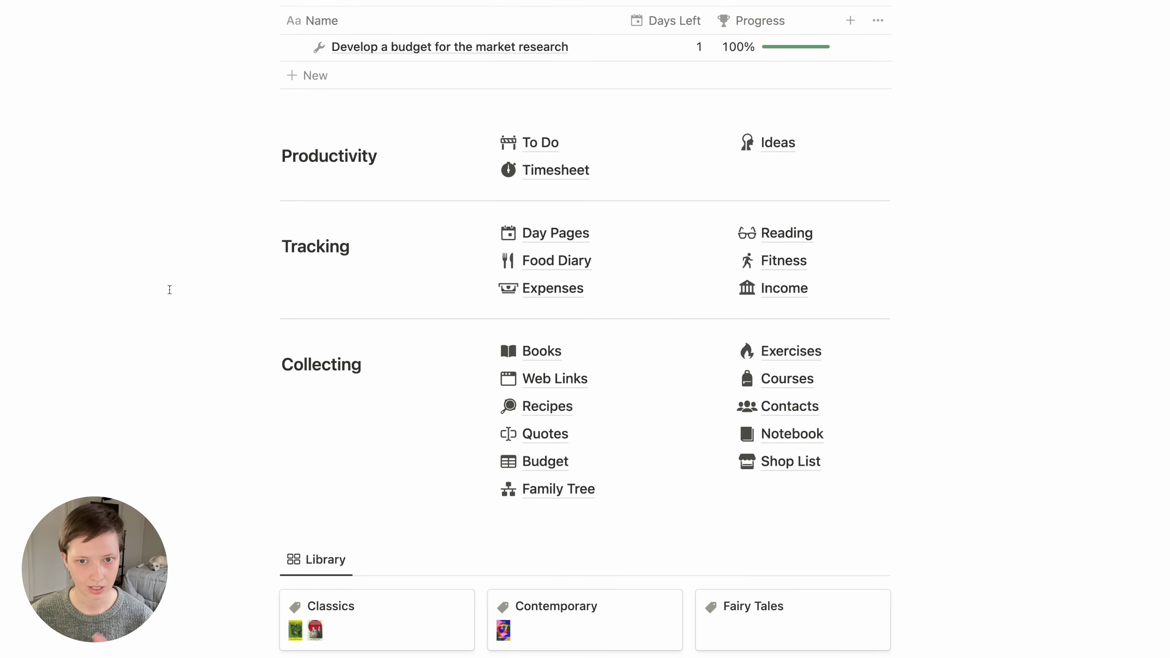
- Open the Glossary database and display its All view
scroll(169, 290, "up", 15)
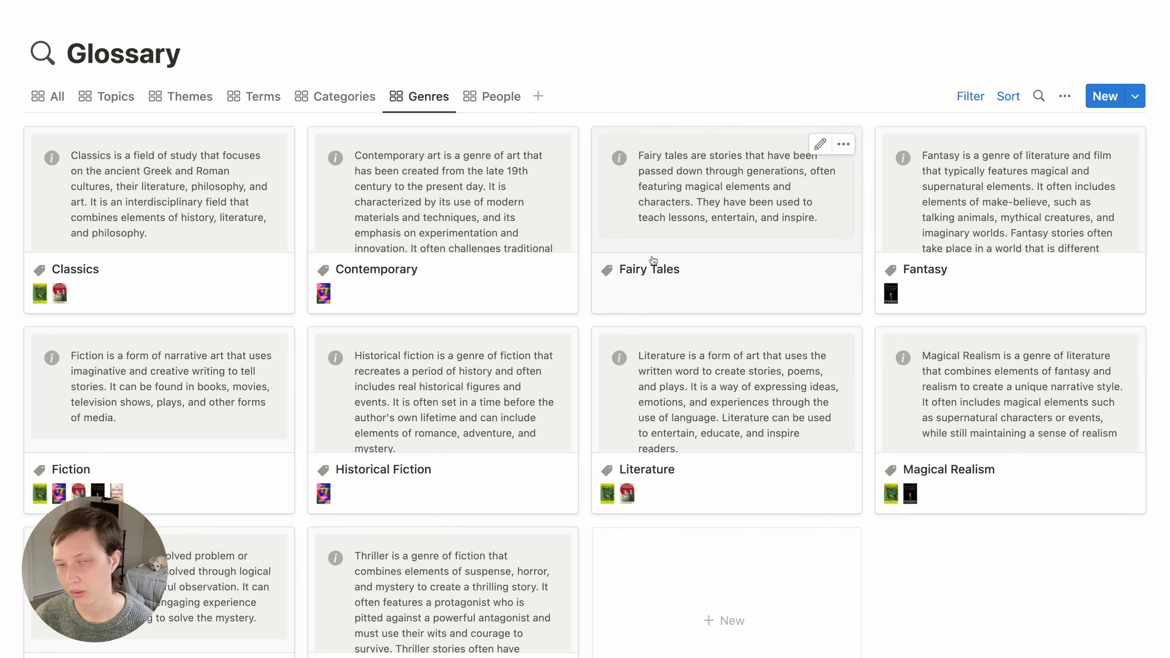
left_click(56, 103)
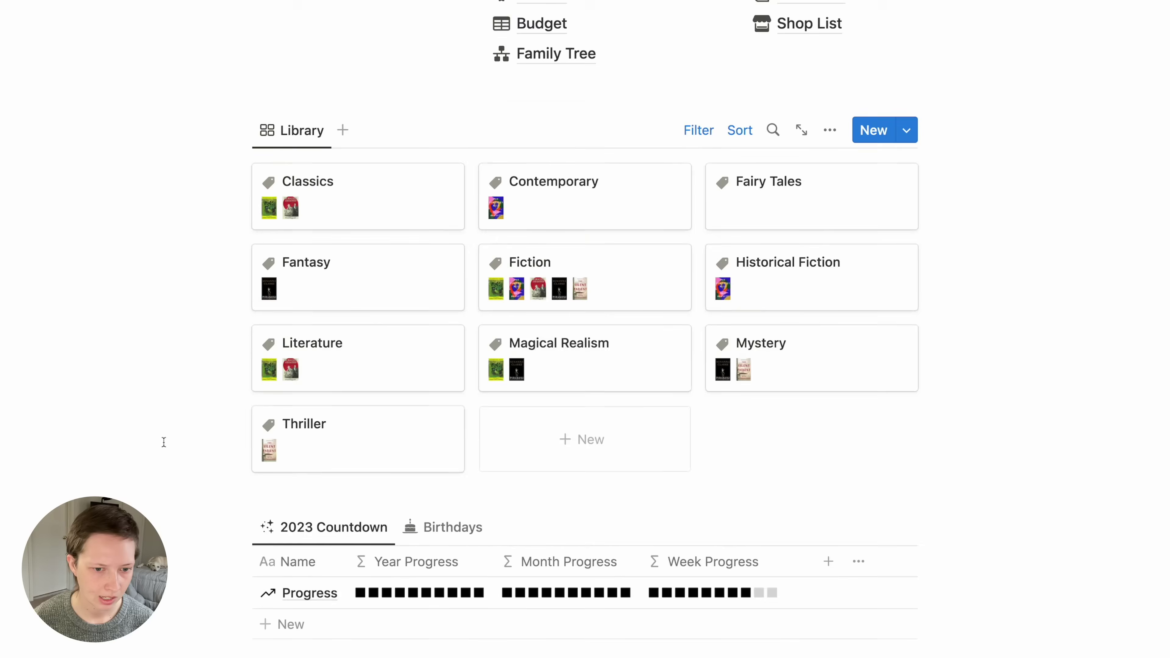
- Look over the 2023 Starter page's Library, 2023 Countdown, Months and Shopping List sections and return to its heading
scroll(164, 443, "down", 10)
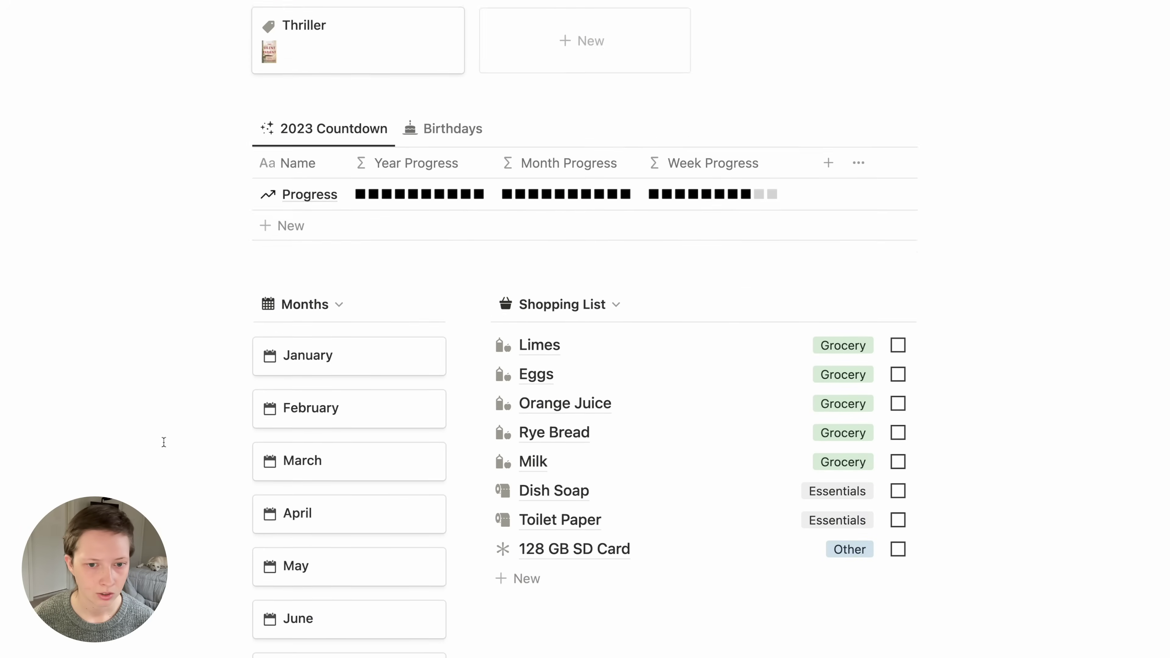
scroll(164, 442, "down", 5)
scroll(164, 442, "up", 20)
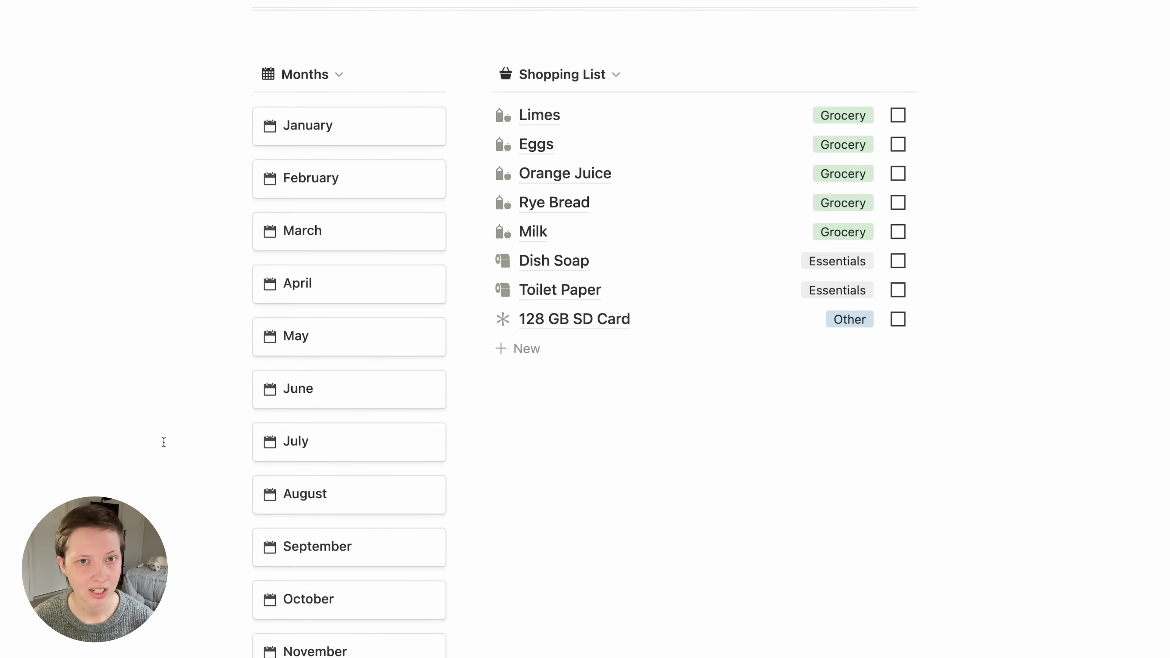
scroll(163, 444, "up", 4)
scroll(162, 444, "down", 2)
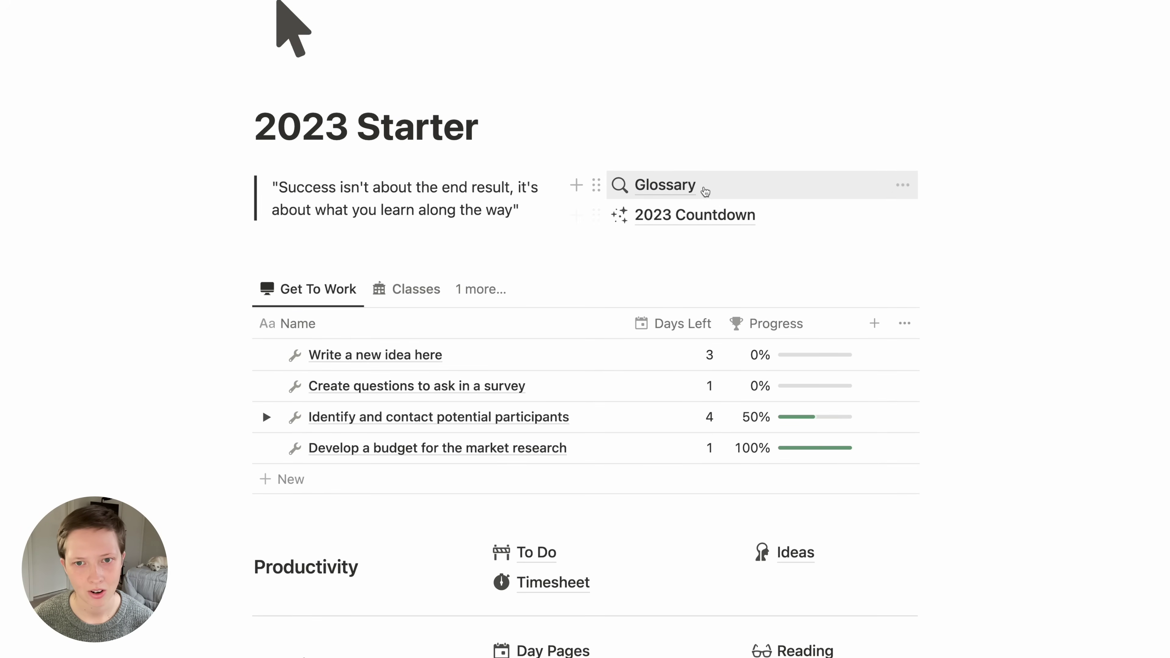
- Show the Classes and Quick Tasks views of the page's first linked database and return to Get To Work
scroll(445, 162, "down", 4)
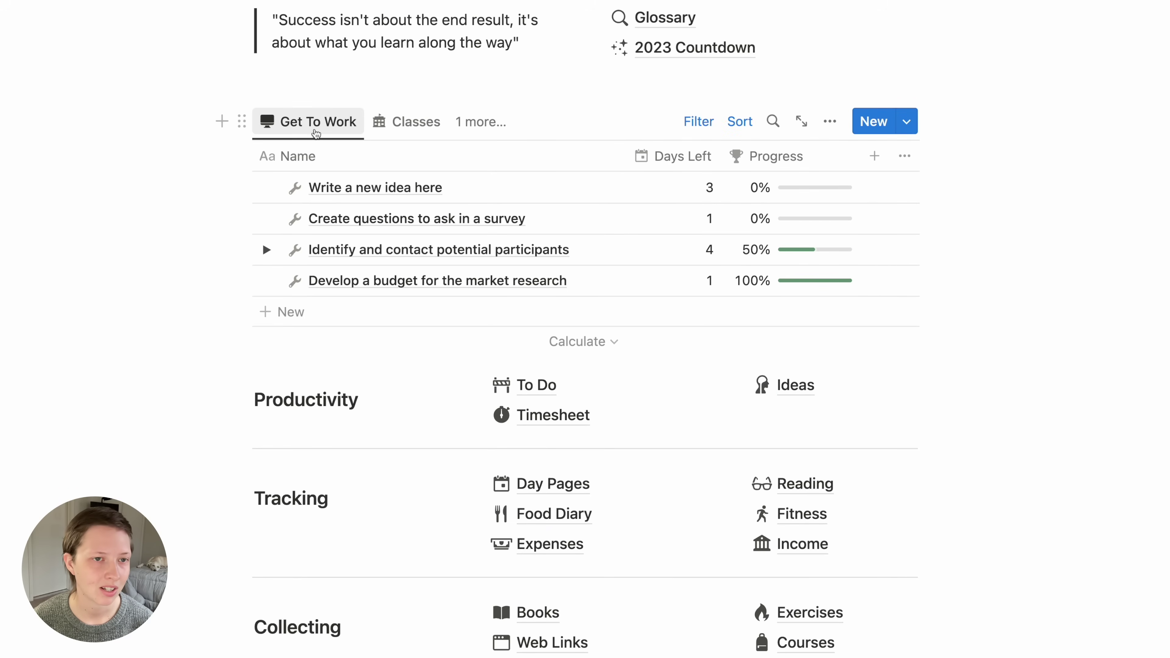
left_click(431, 130)
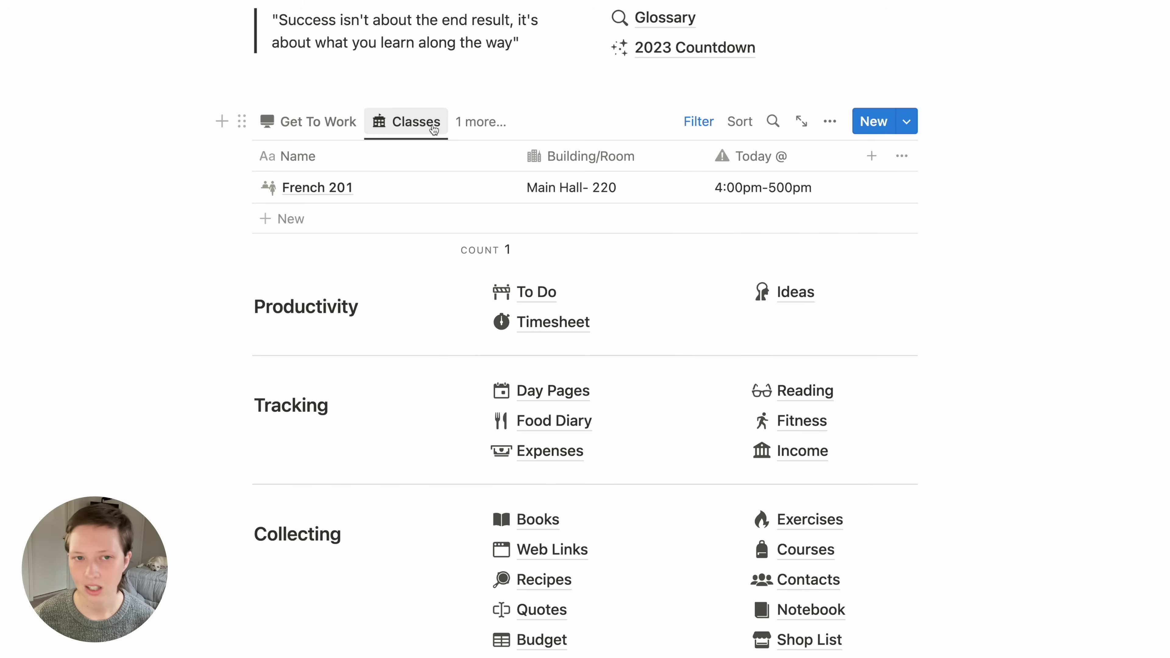
left_click(479, 121)
left_click(454, 266)
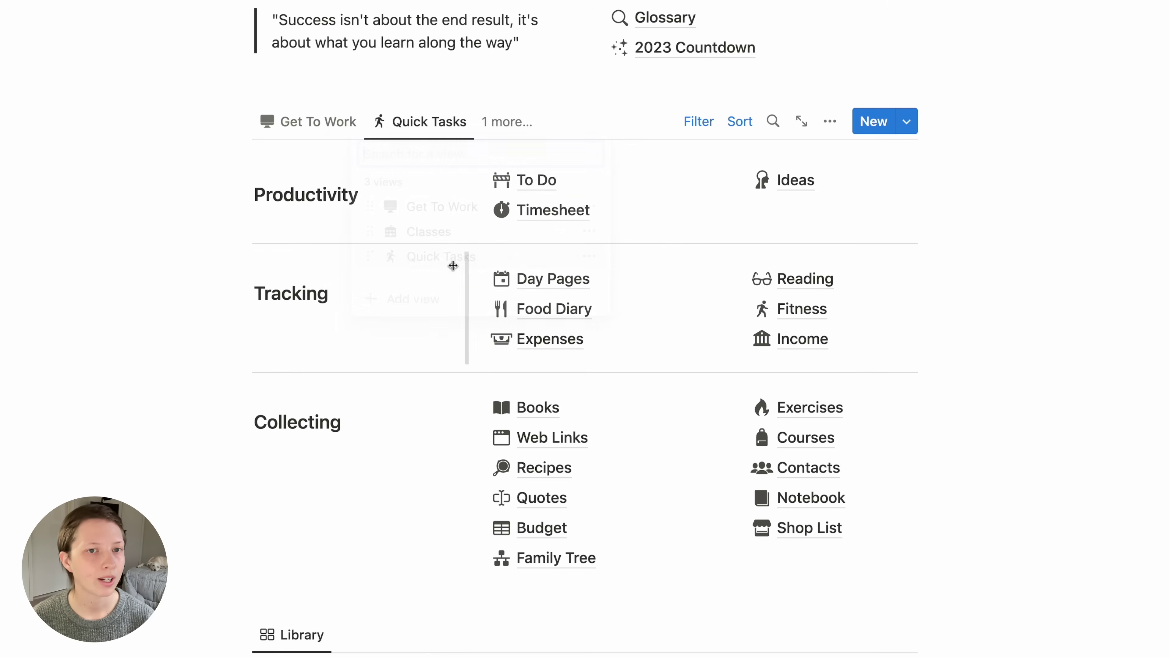
left_click(297, 129)
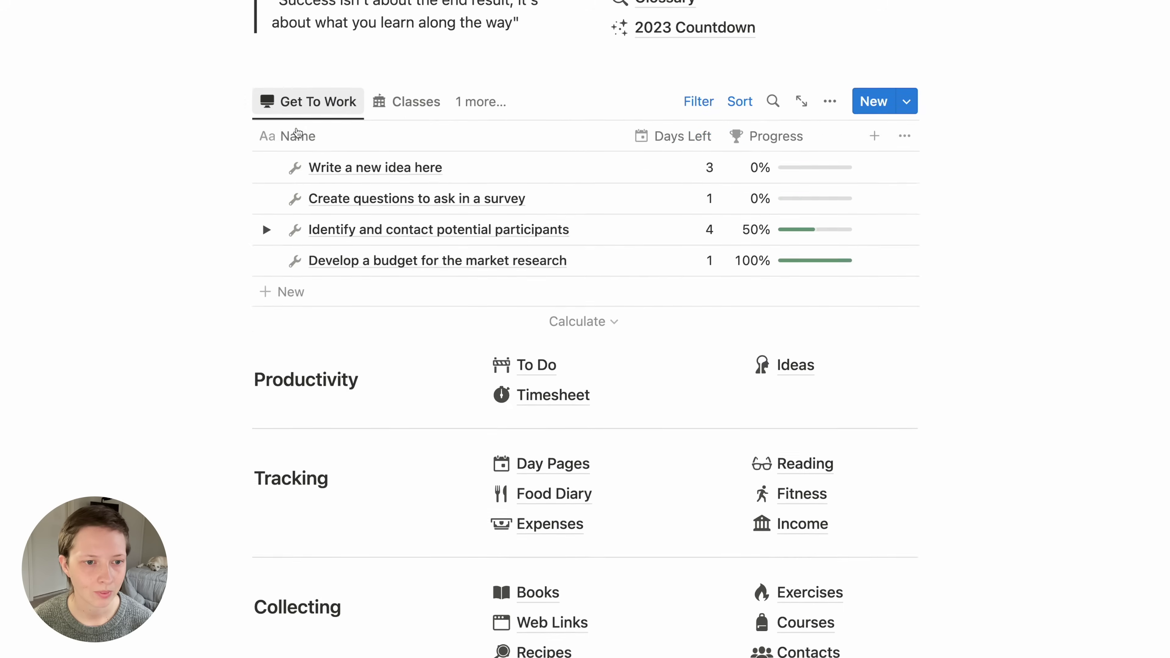
- Review the home page from the Productivity, Tracking and Collecting links through the Library to the Months and Shopping List
scroll(297, 133, "down", 8)
scroll(257, 167, "up", 3)
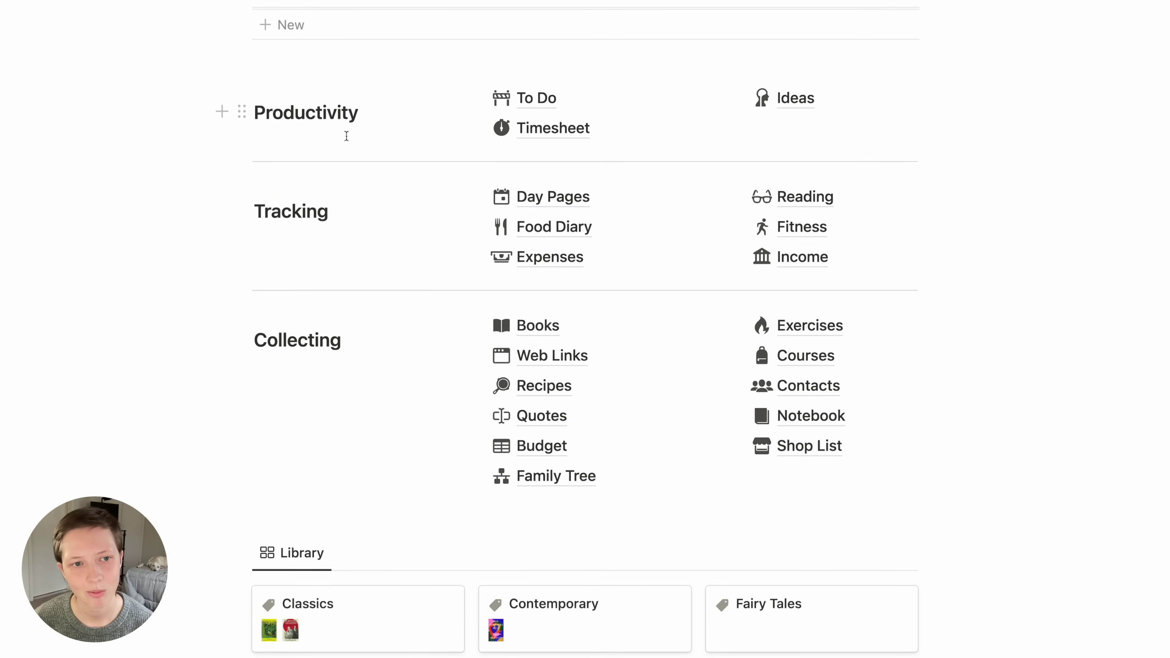
scroll(299, 353, "down", 12)
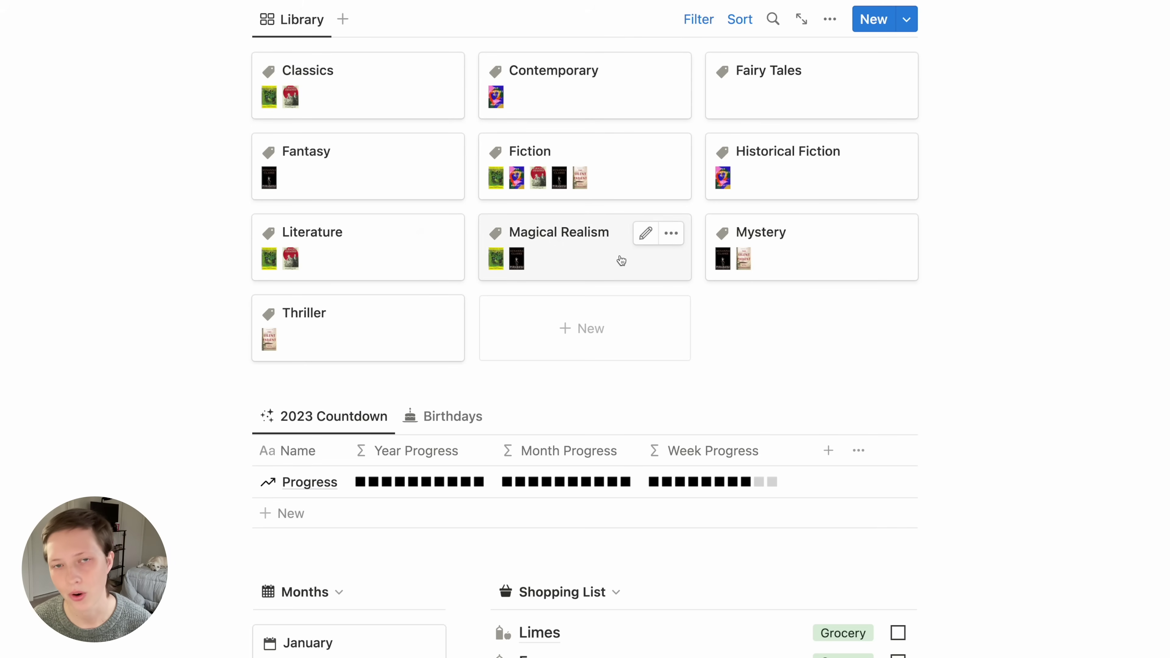
scroll(174, 186, "down", 7)
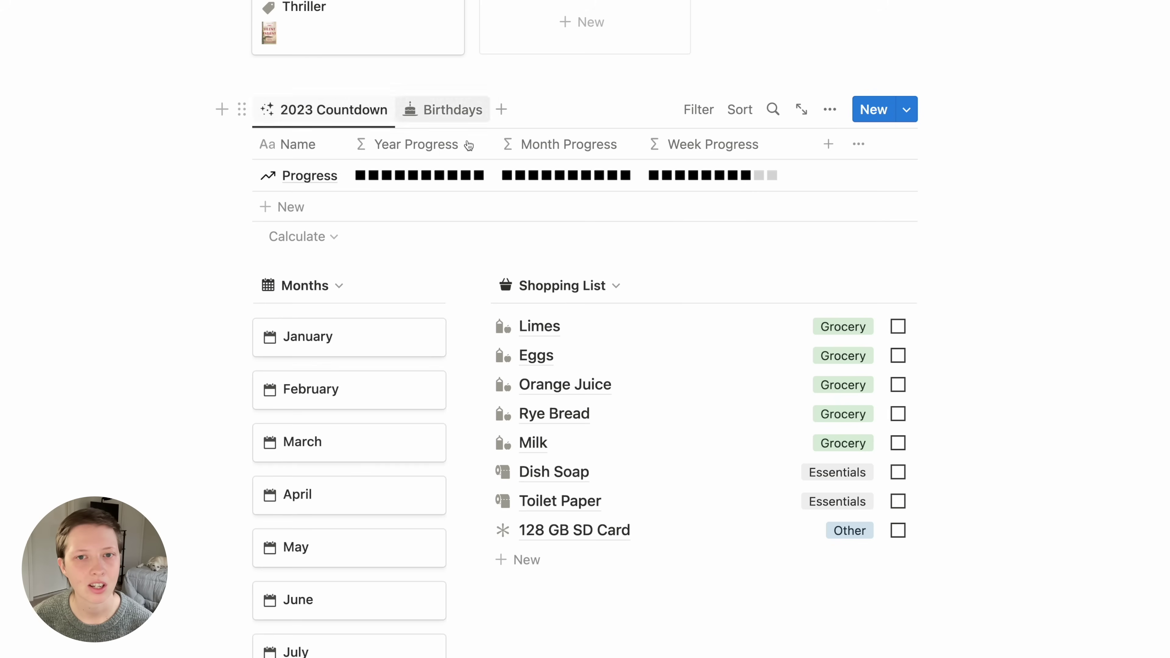
scroll(401, 302, "down", 5)
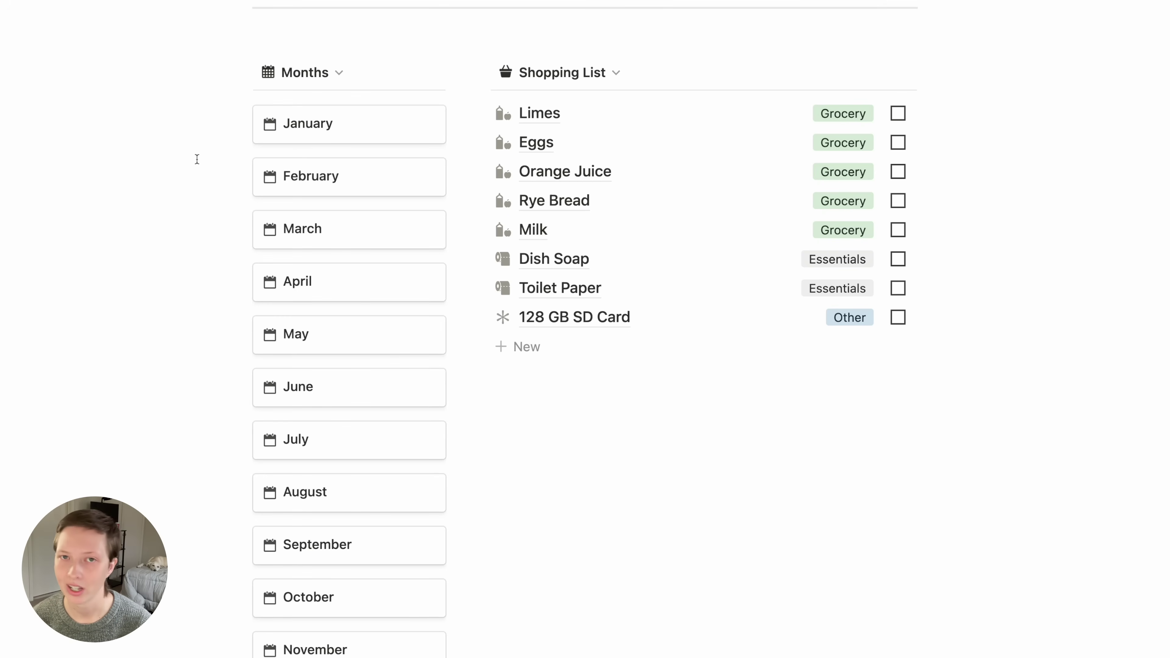
scroll(197, 159, "down", 3)
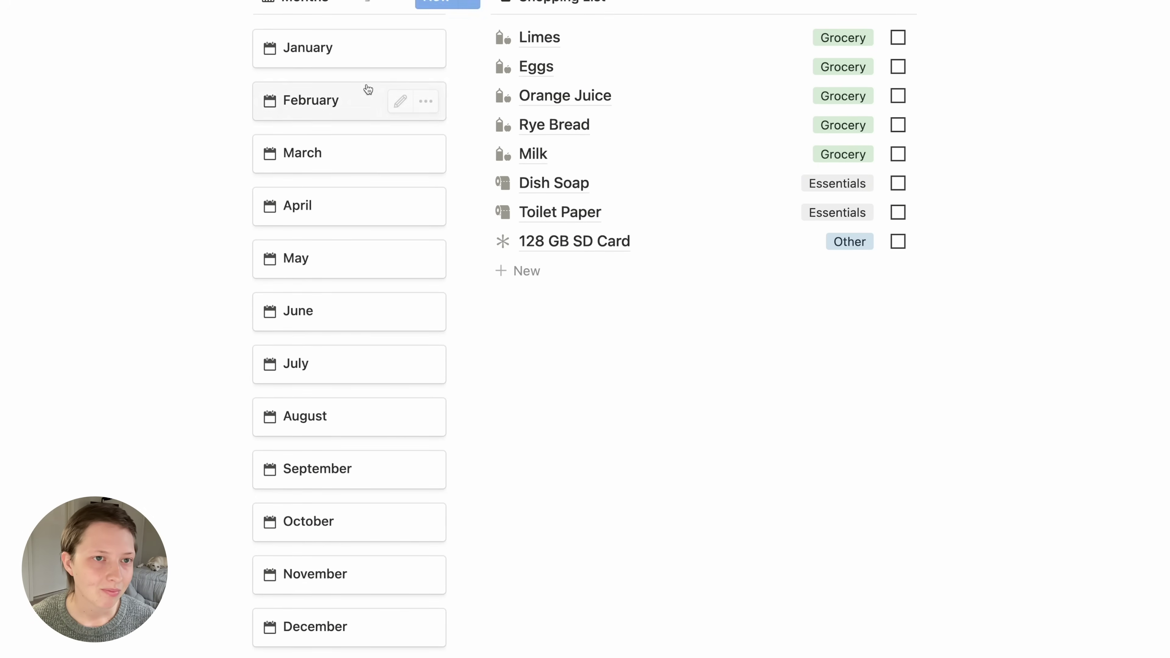
- Open the January month page, review its summary properties, Day Pages and Budget tables, and close it
left_click(326, 56)
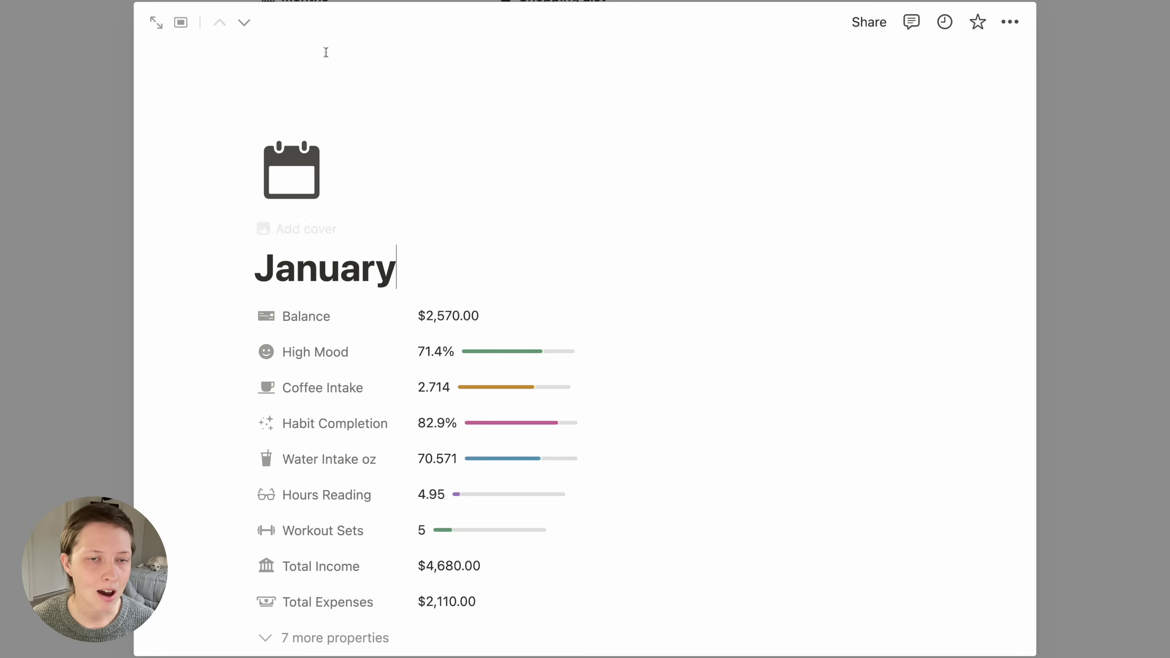
scroll(466, 319, "down", 3)
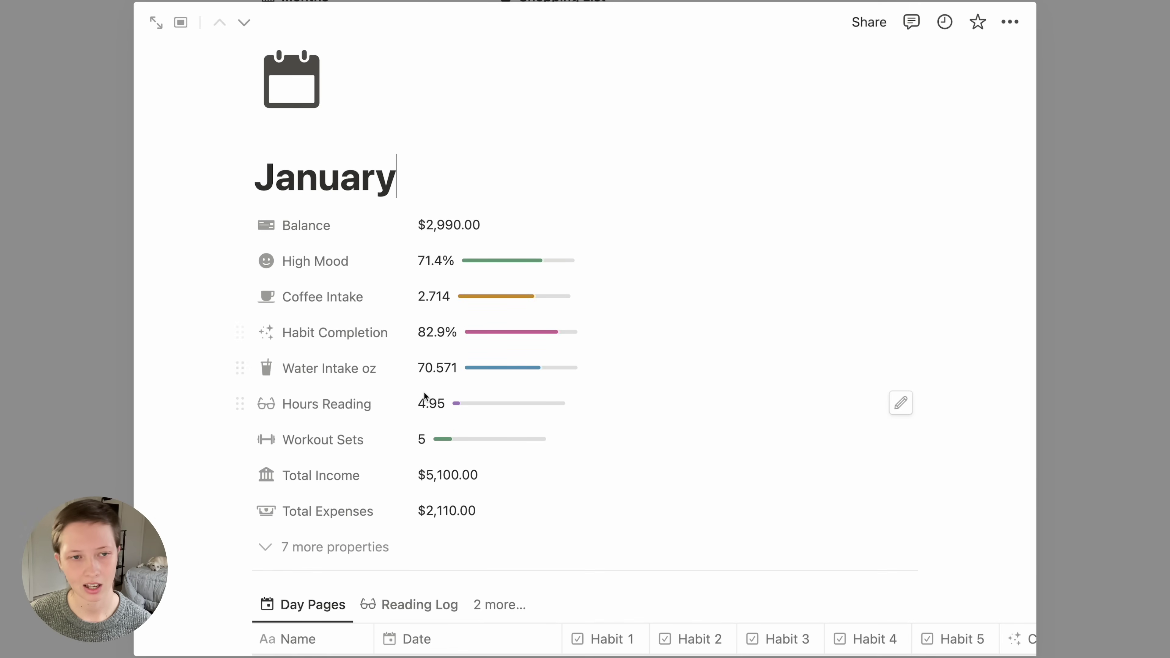
scroll(423, 392, "down", 15)
scroll(423, 391, "up", 12)
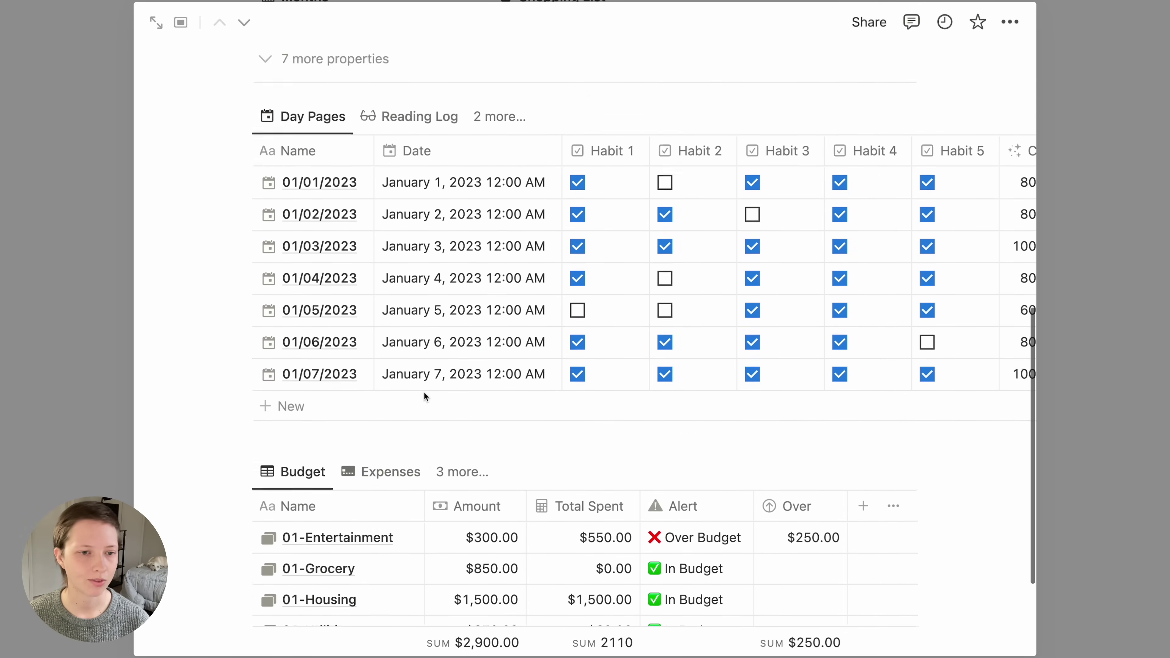
left_click(82, 195)
scroll(82, 196, "down", 5)
scroll(82, 196, "up", 13)
scroll(82, 196, "up", 20)
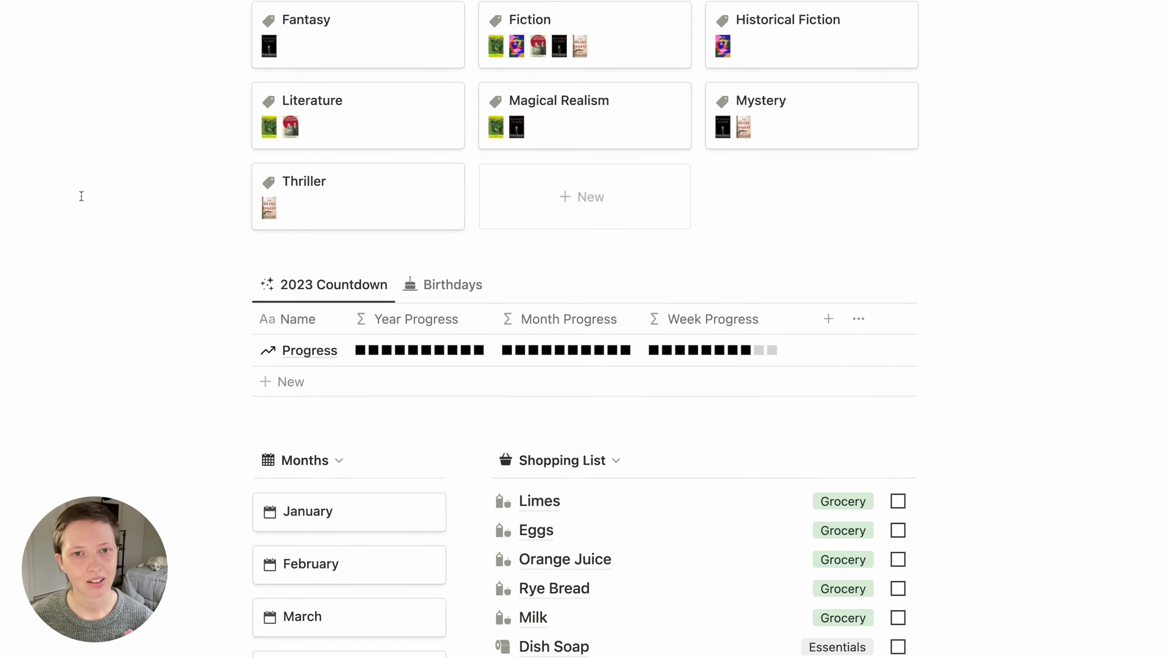